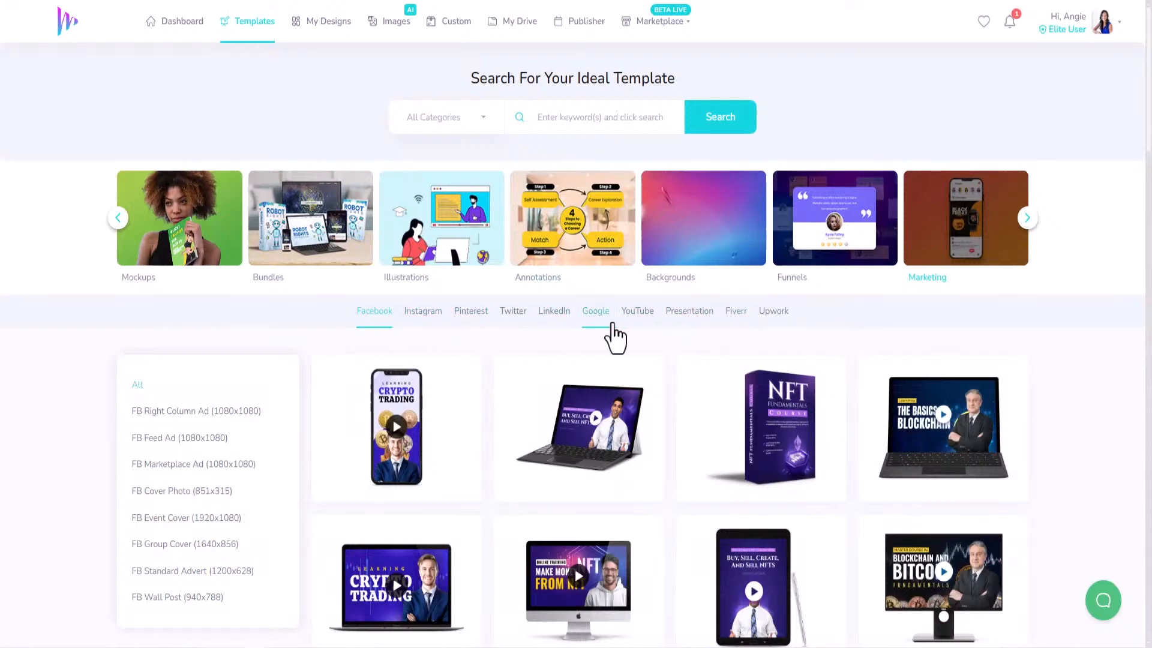
- Browse the Fiverr gig image templates and the Upwork portfolio image templates in the Marketing category
click(743, 313)
scroll(465, 336, down, 5)
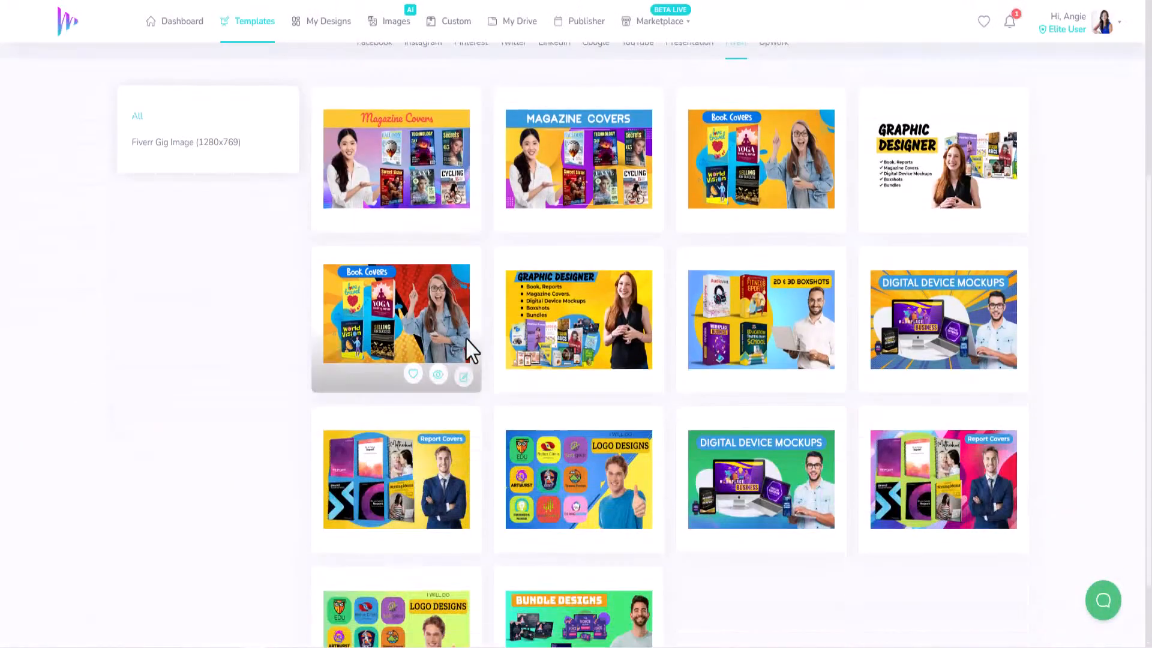
scroll(870, 456, down, 2)
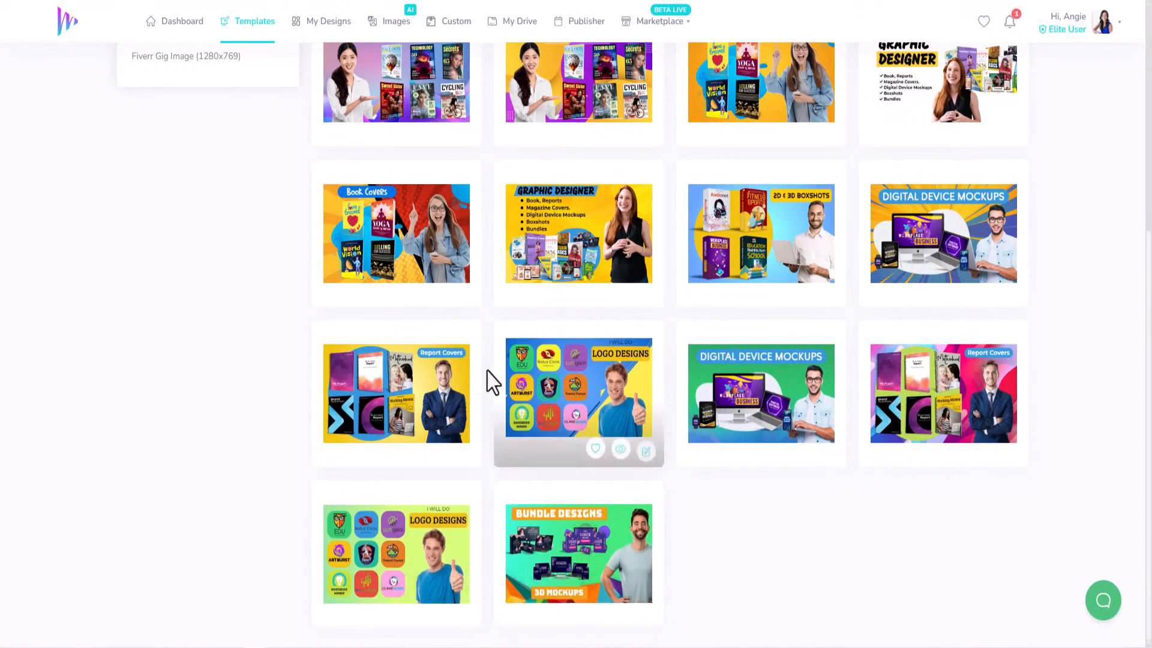
scroll(440, 363, up, 5)
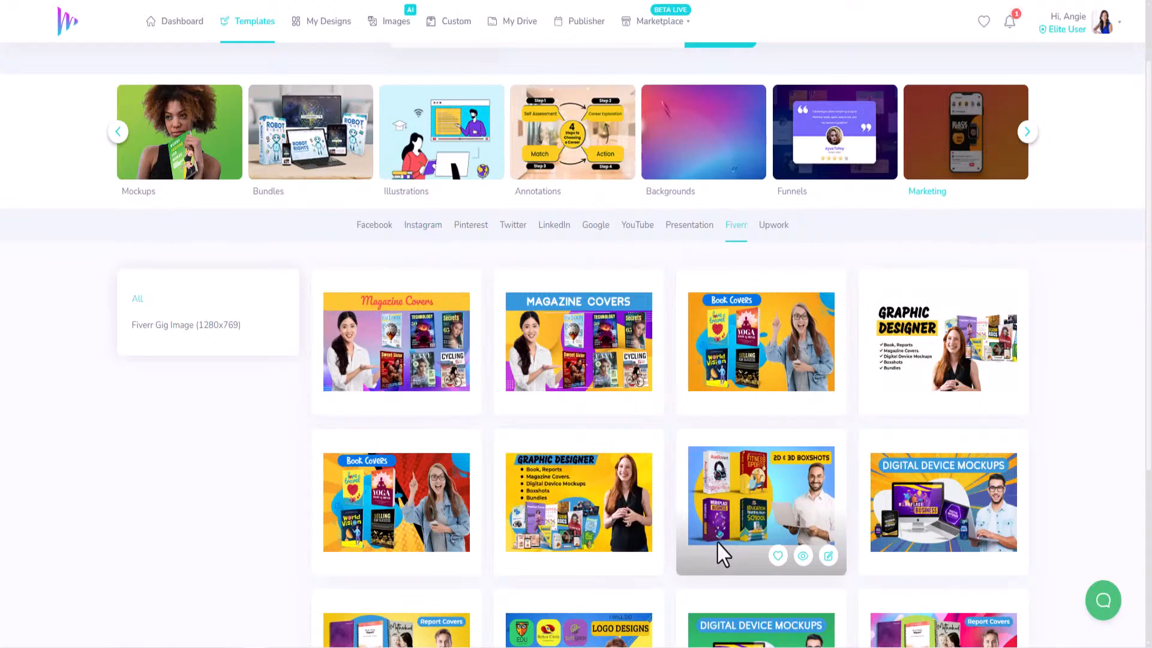
click(781, 230)
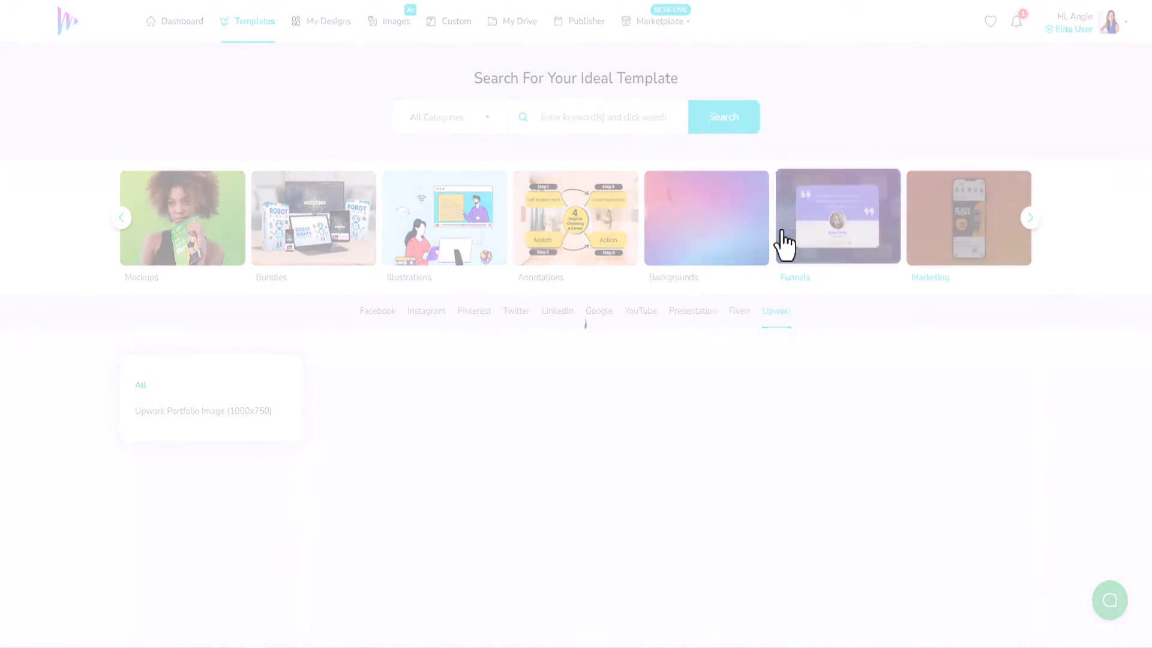
scroll(581, 502, down, 3)
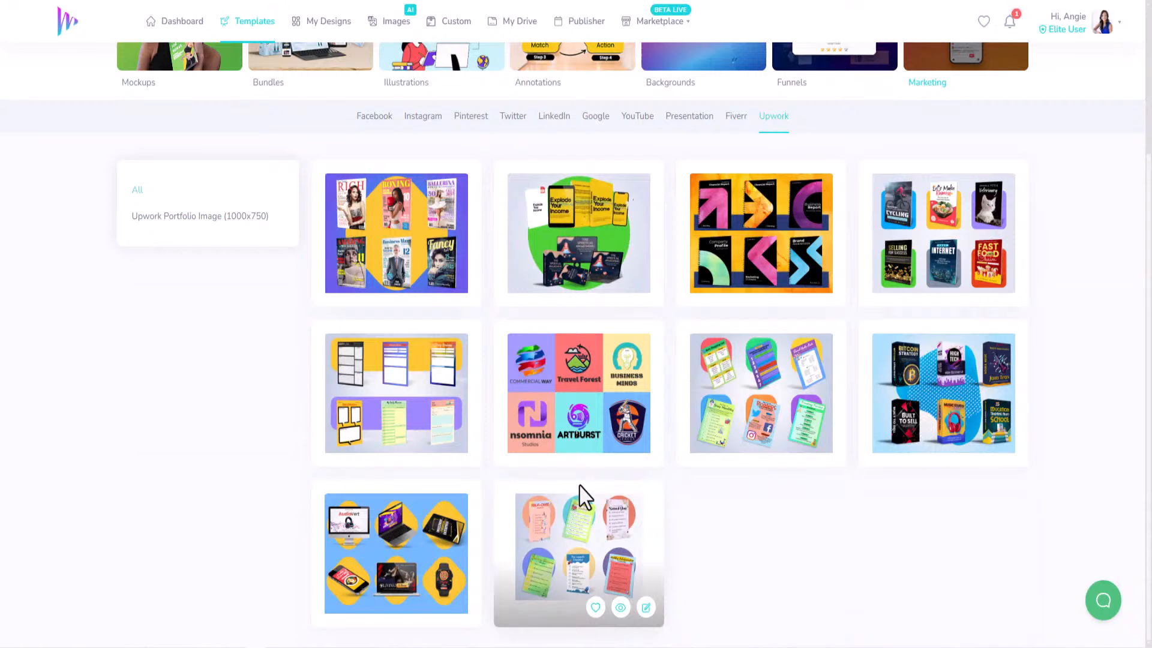
scroll(585, 497, up, 3)
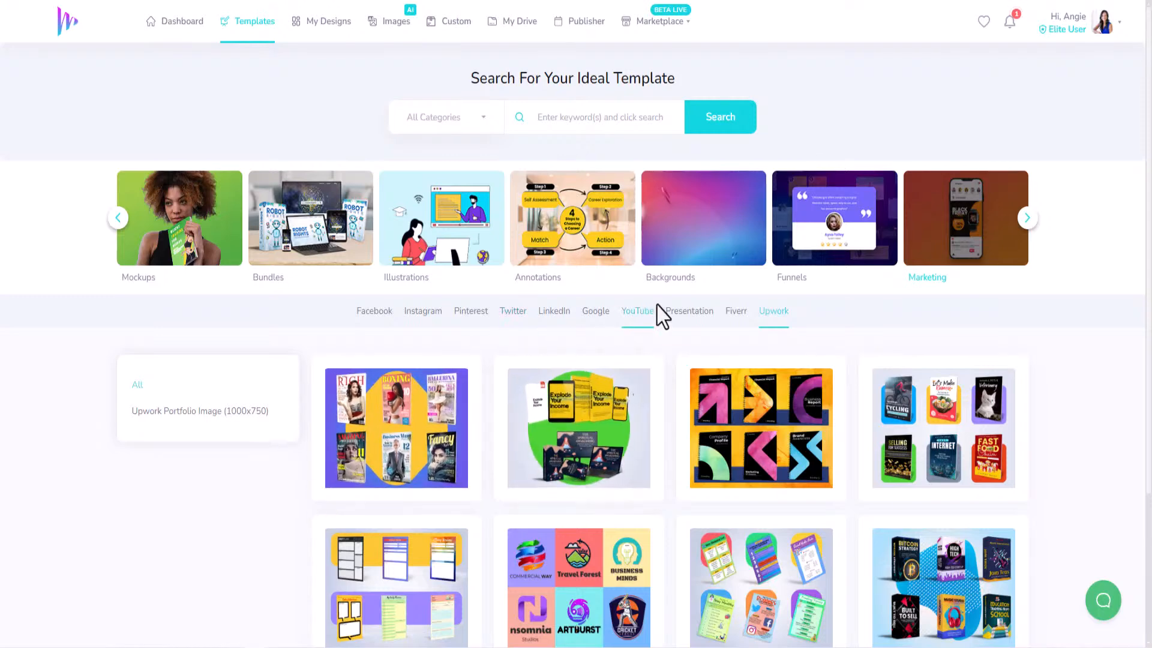
- Open the Fiverr "Logo Designs" template with the blue and yellow background for editing
click(741, 319)
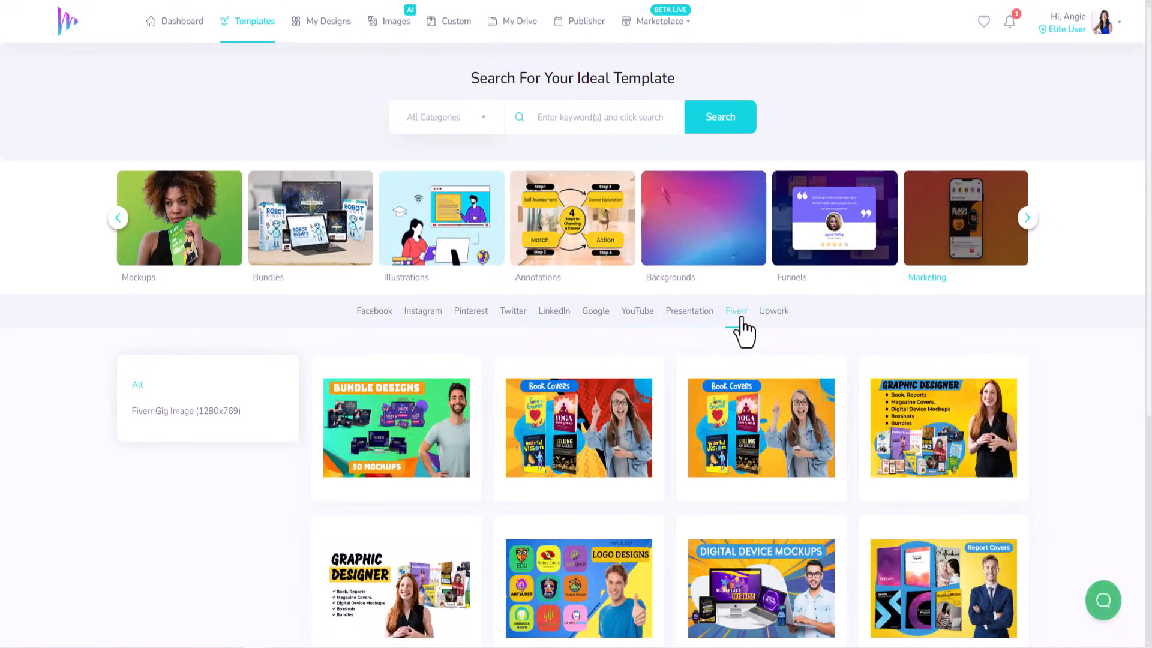
mouse_move(582, 534)
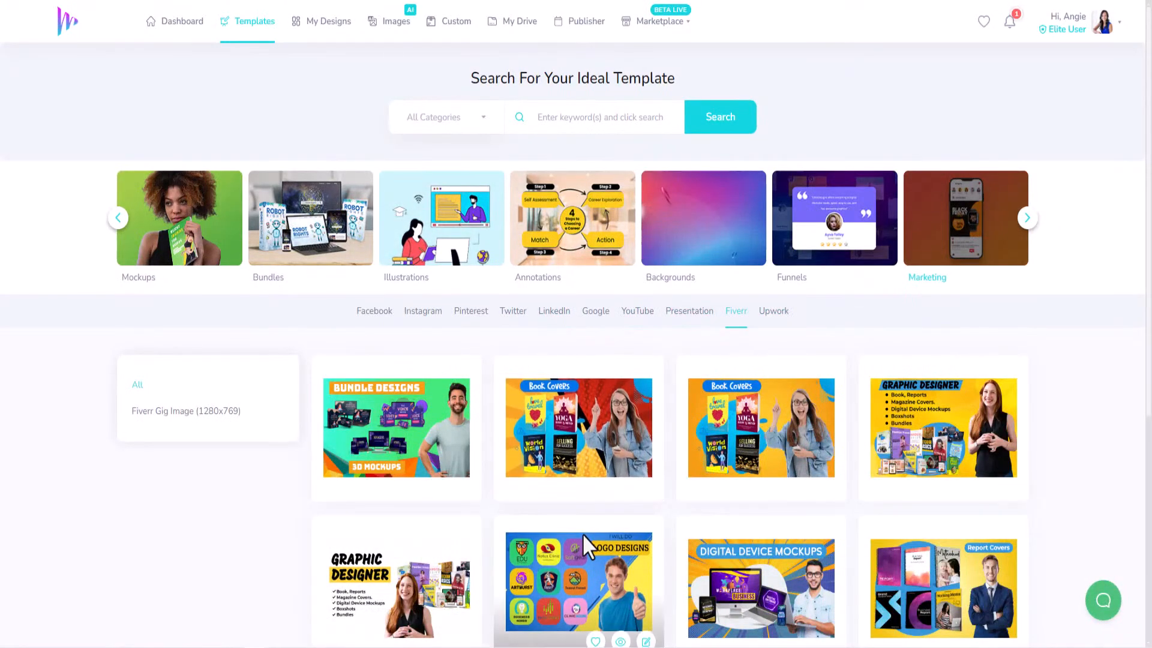
mouse_move(417, 430)
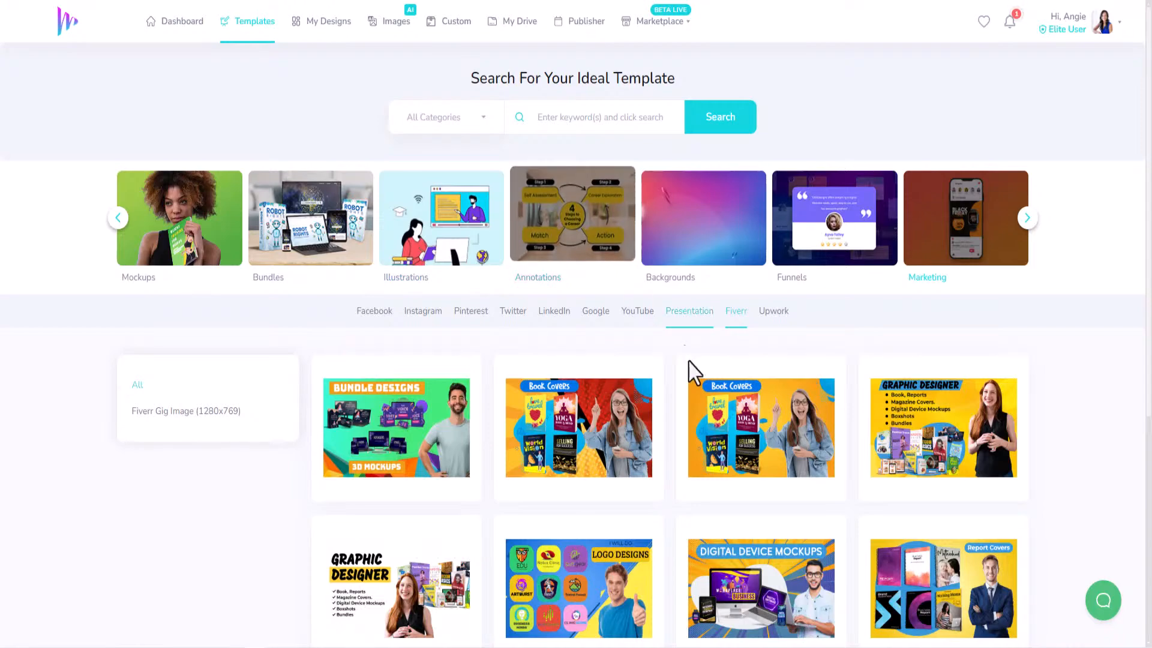
scroll(596, 474, down, 5)
scroll(665, 396, up, 5)
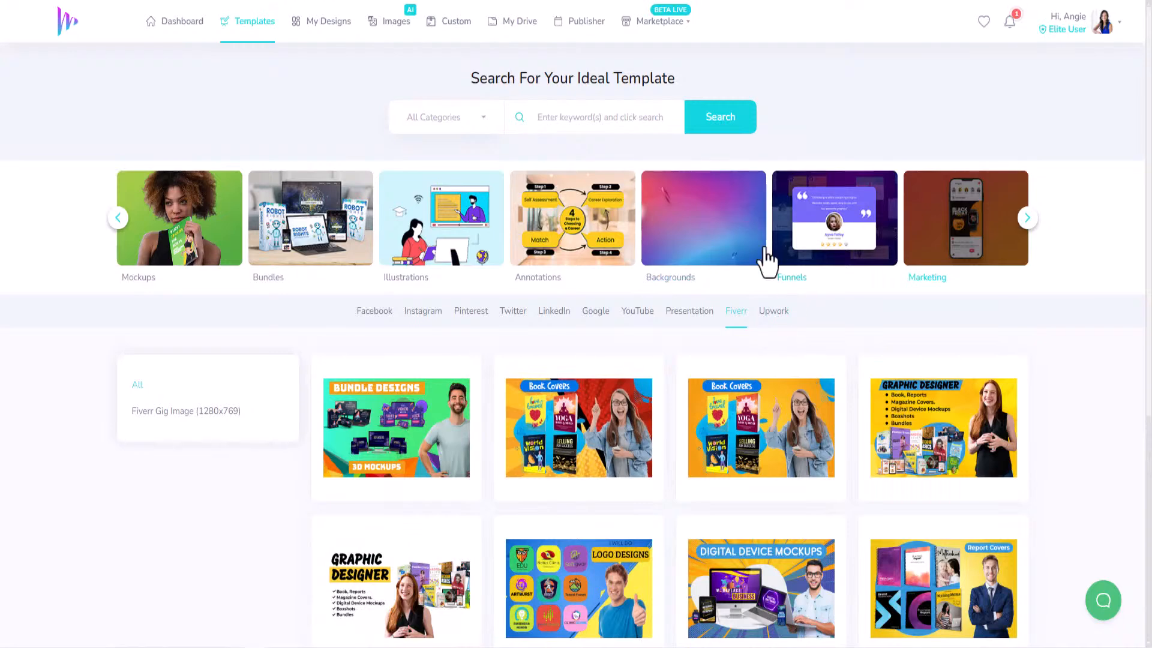
scroll(554, 539, down, 3)
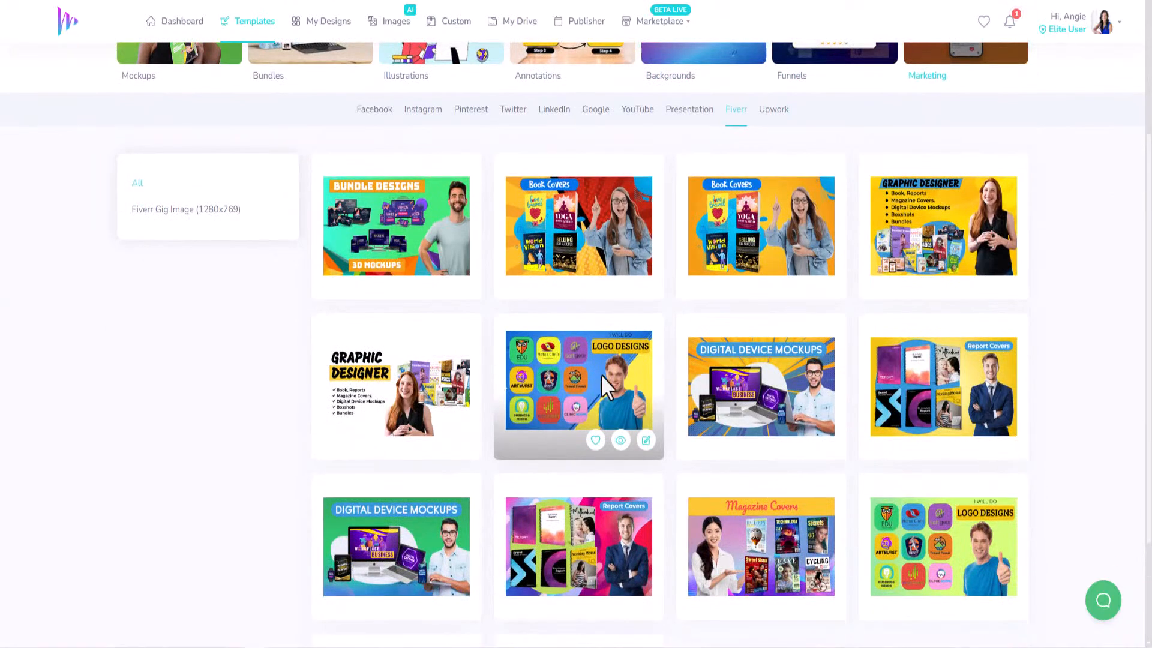
click(644, 443)
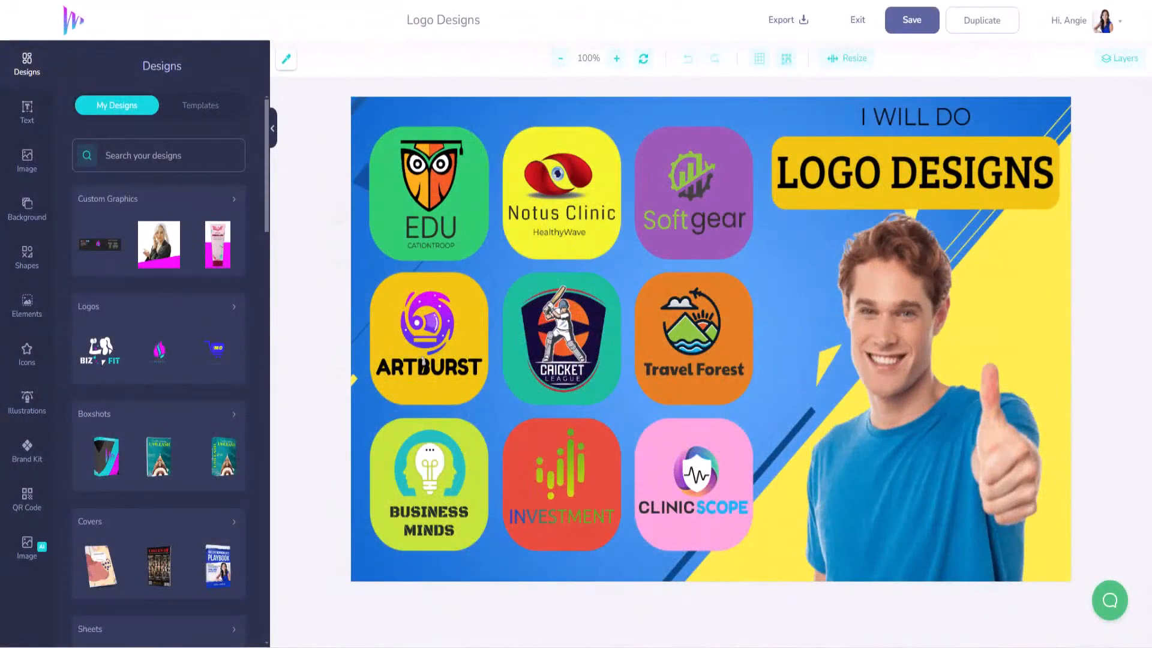
- Delete the photo of the man in the blue shirt and add the uploaded photo of the woman with her hand on her head
click(878, 291)
key(Delete)
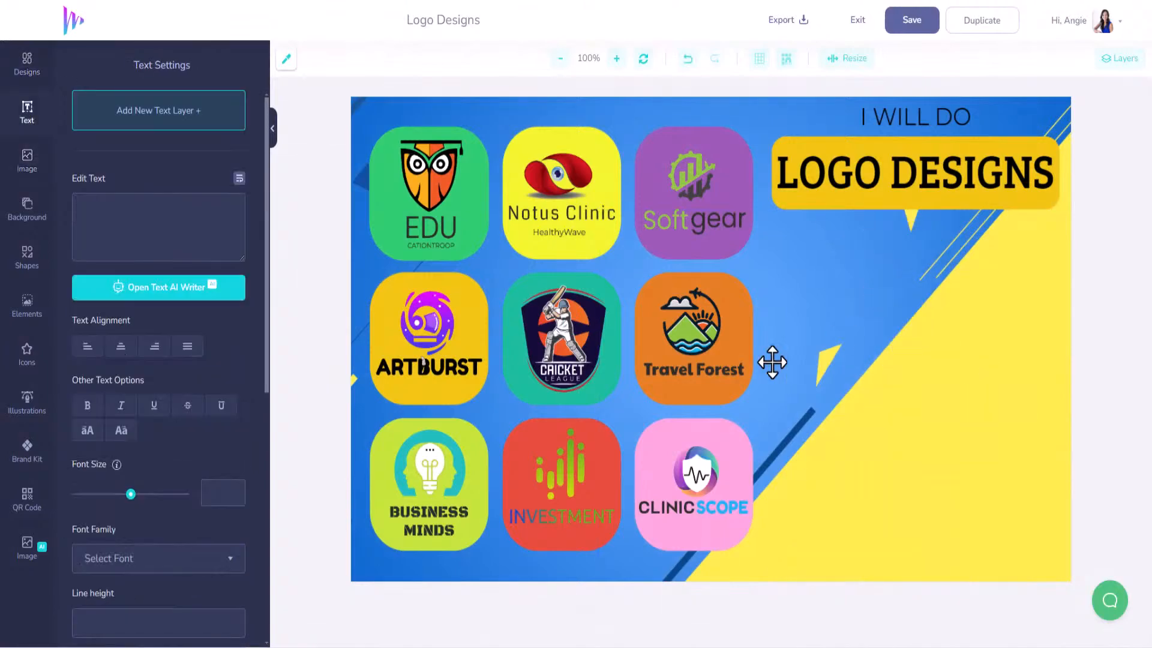
click(28, 165)
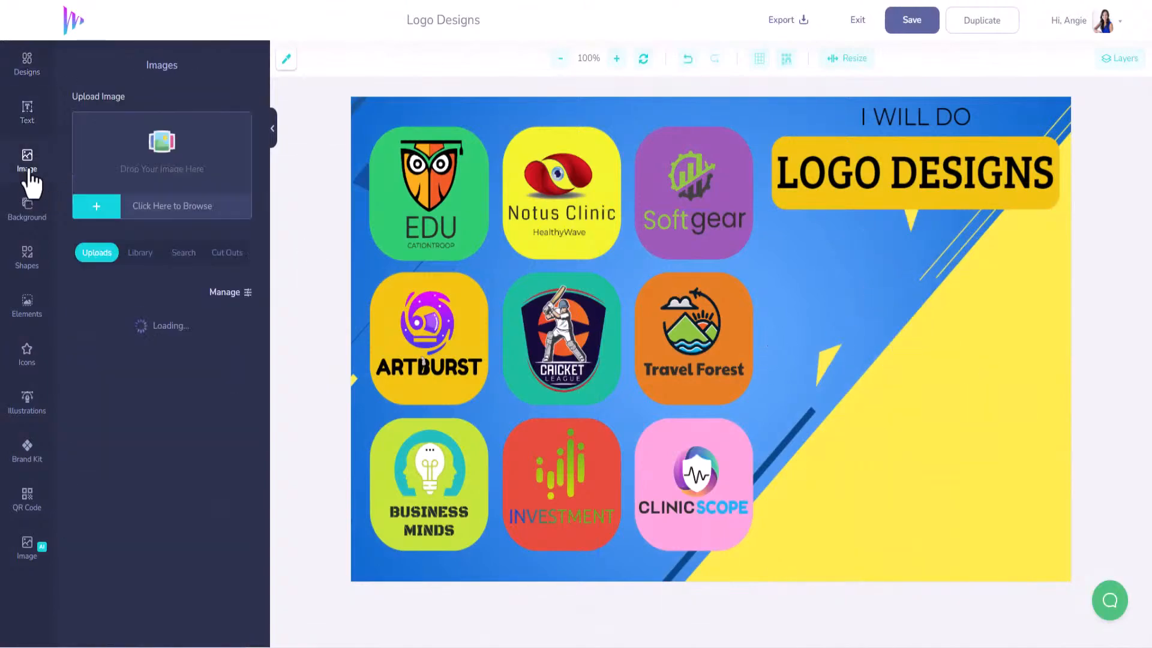
scroll(171, 462, down, 1)
scroll(171, 462, down, 3)
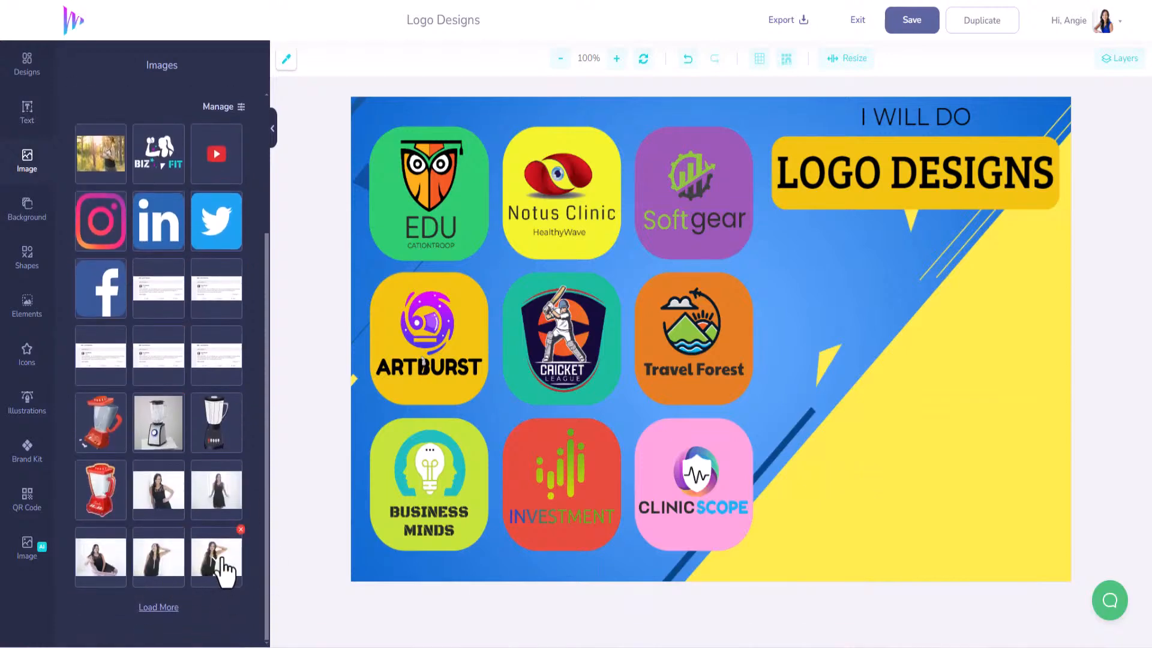
click(220, 559)
- Remove the background from the woman's photo with the A.I. Image Editor and apply the result to the design
click(707, 214)
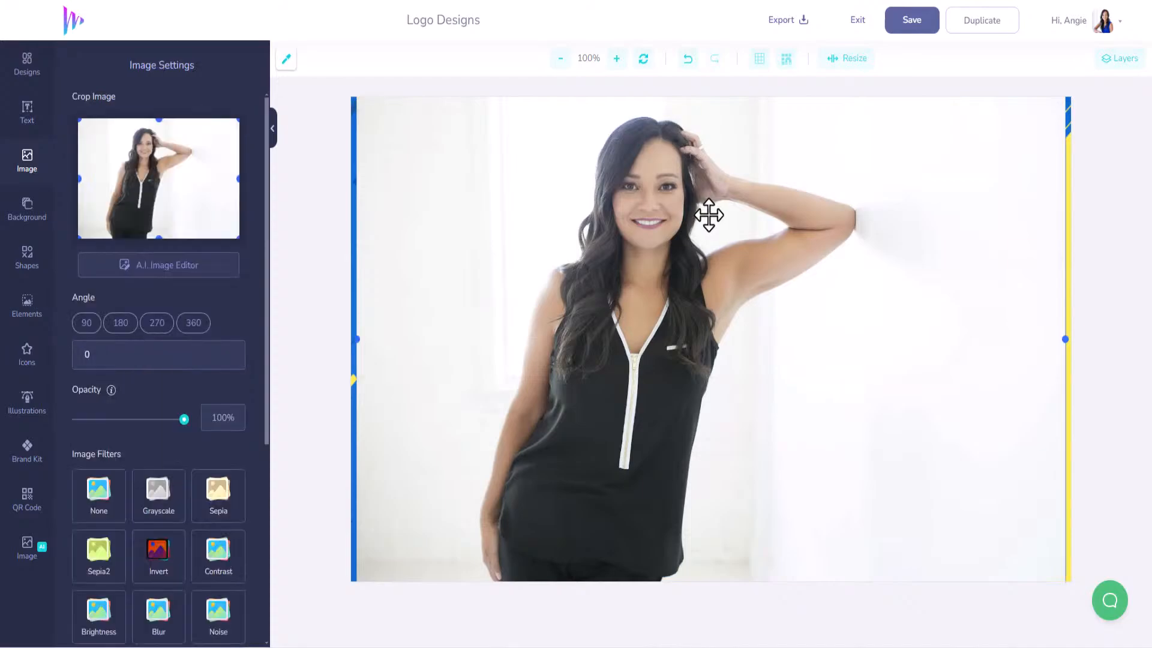
click(167, 268)
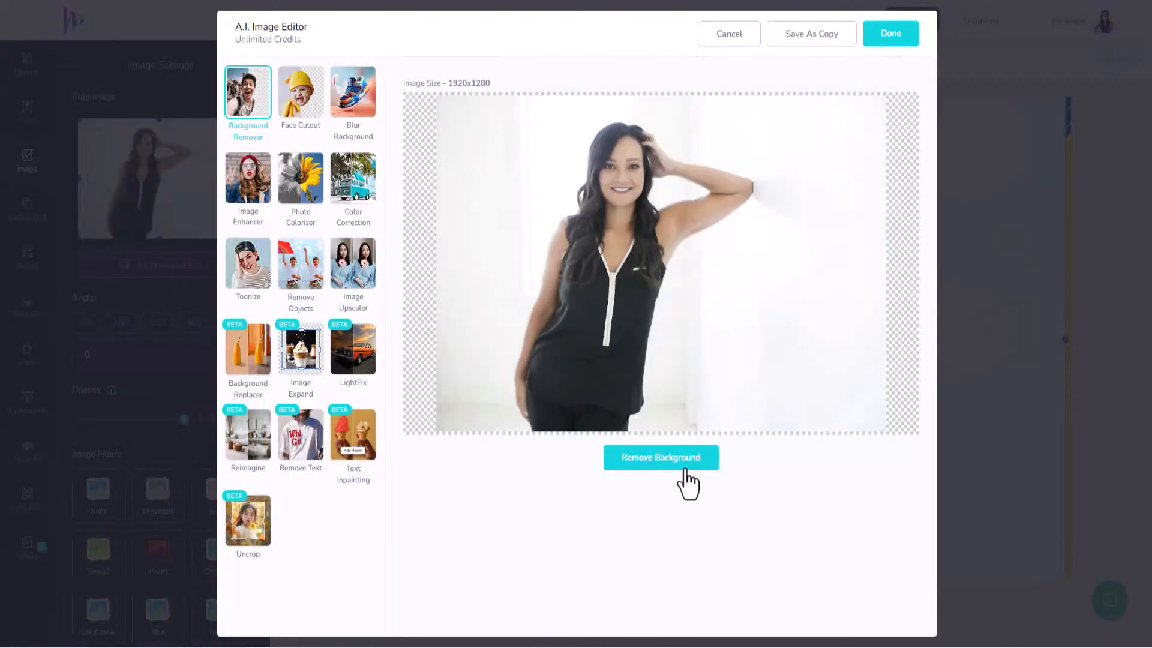
click(684, 465)
click(903, 42)
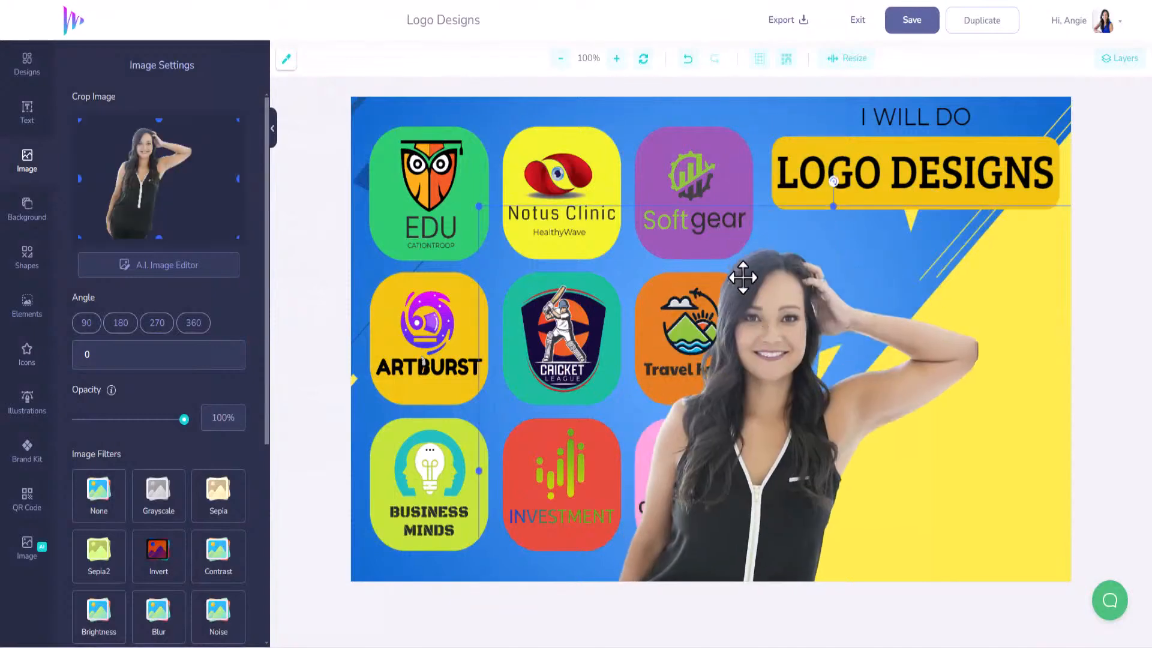
- Shrink the woman's cutout and place it in the canvas's lower-right corner, below the LOGO DESIGNS heading
drag(476, 209, 805, 442)
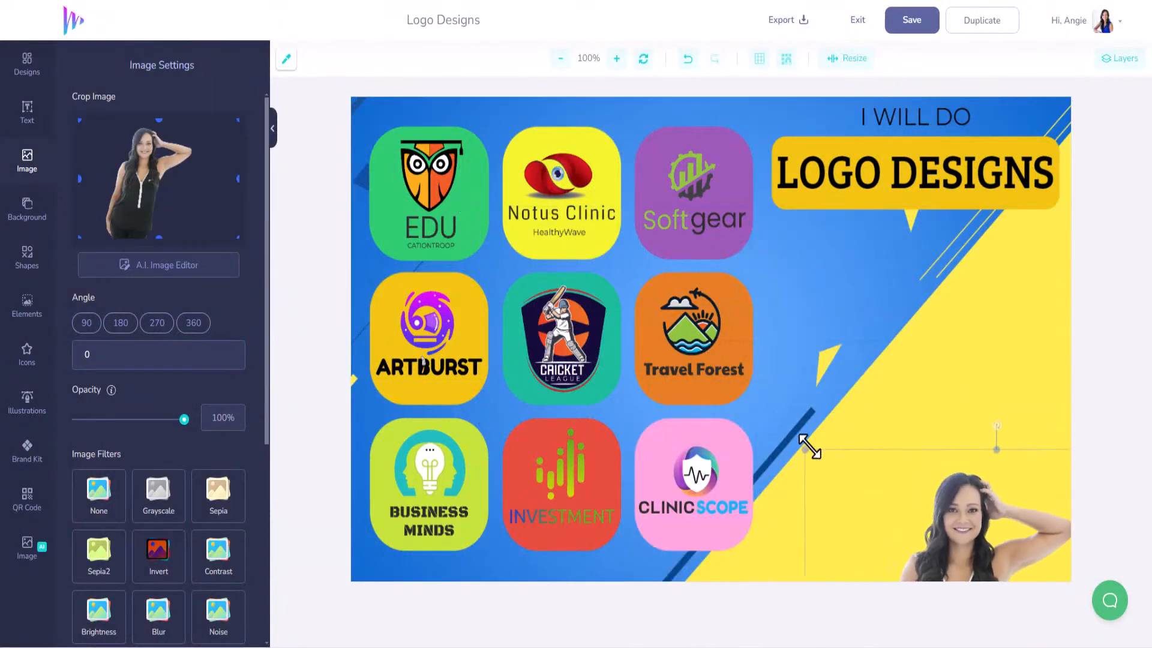
drag(951, 514, 945, 383)
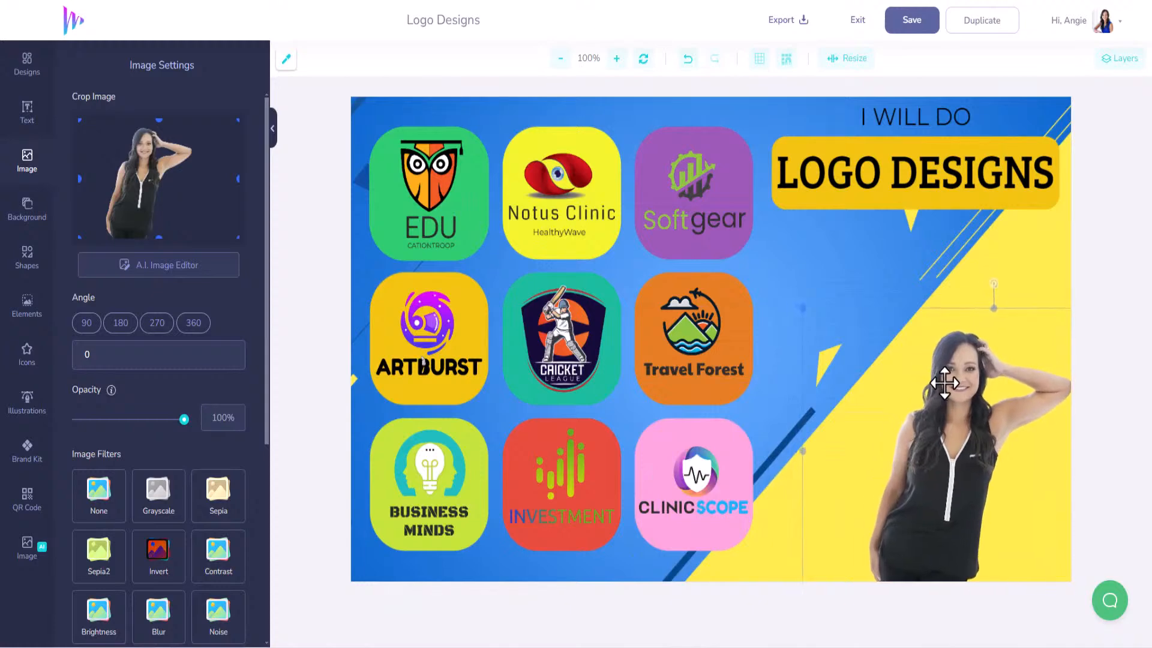
click(778, 508)
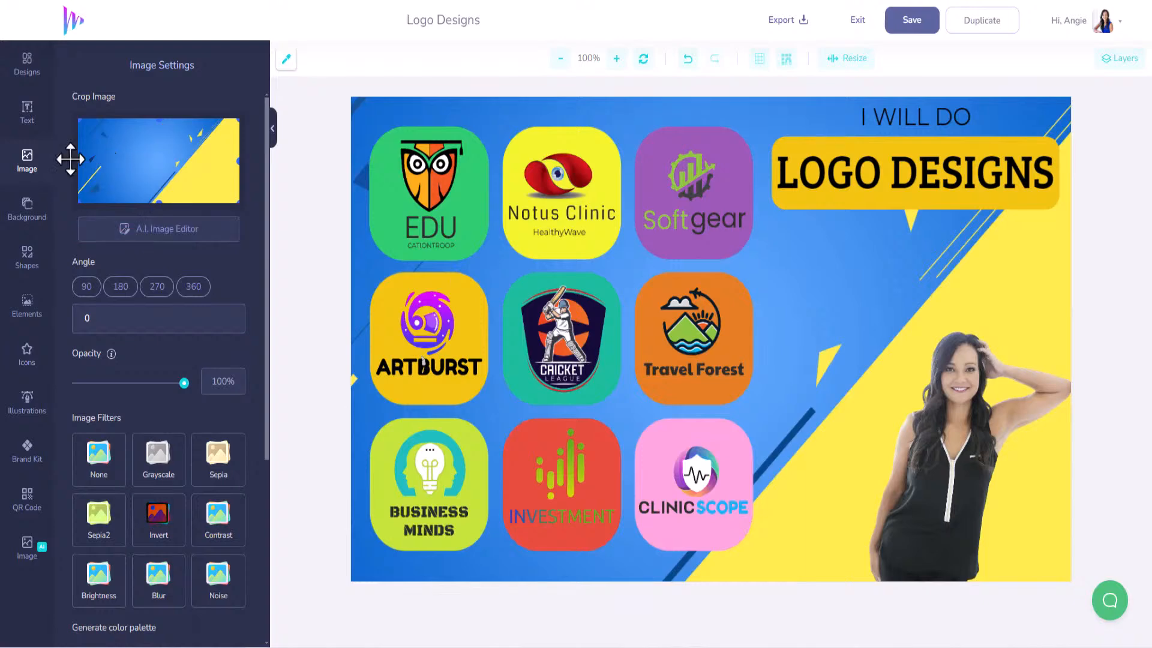
- View the gradient background options and search the background image library for "city"
click(27, 215)
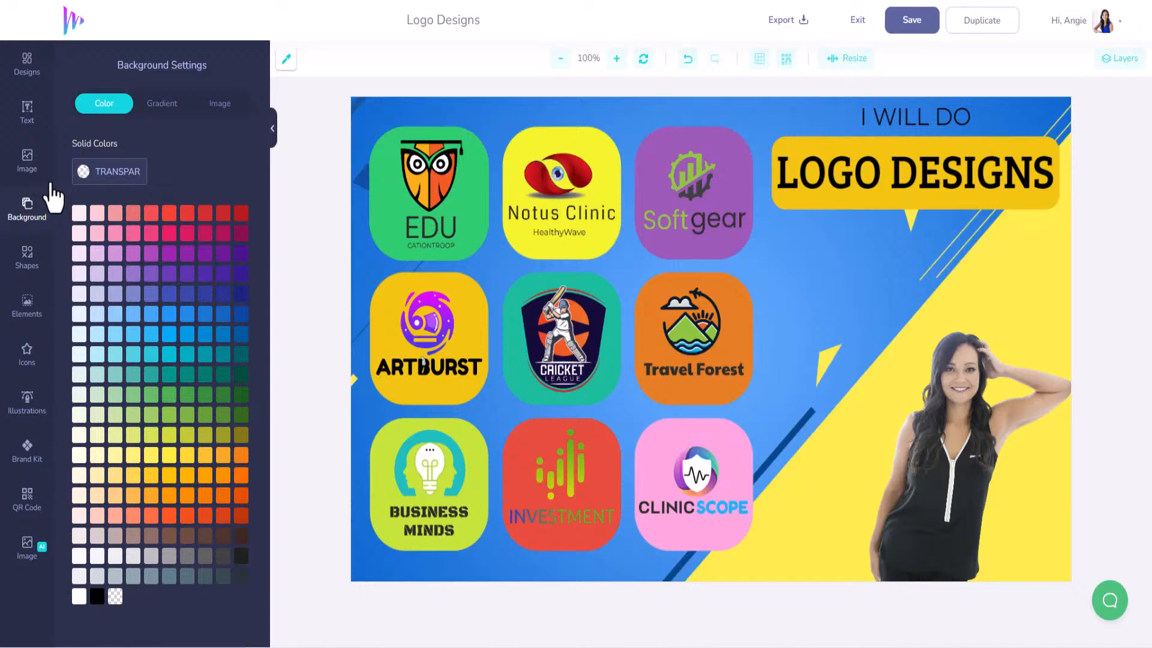
click(169, 115)
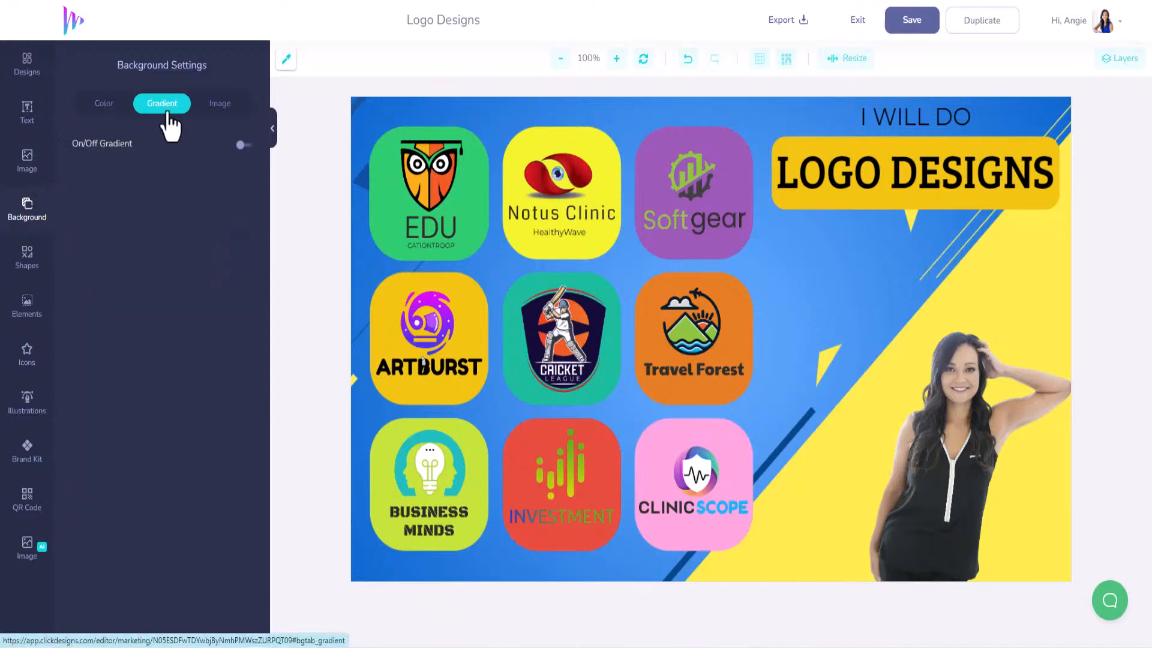
click(223, 112)
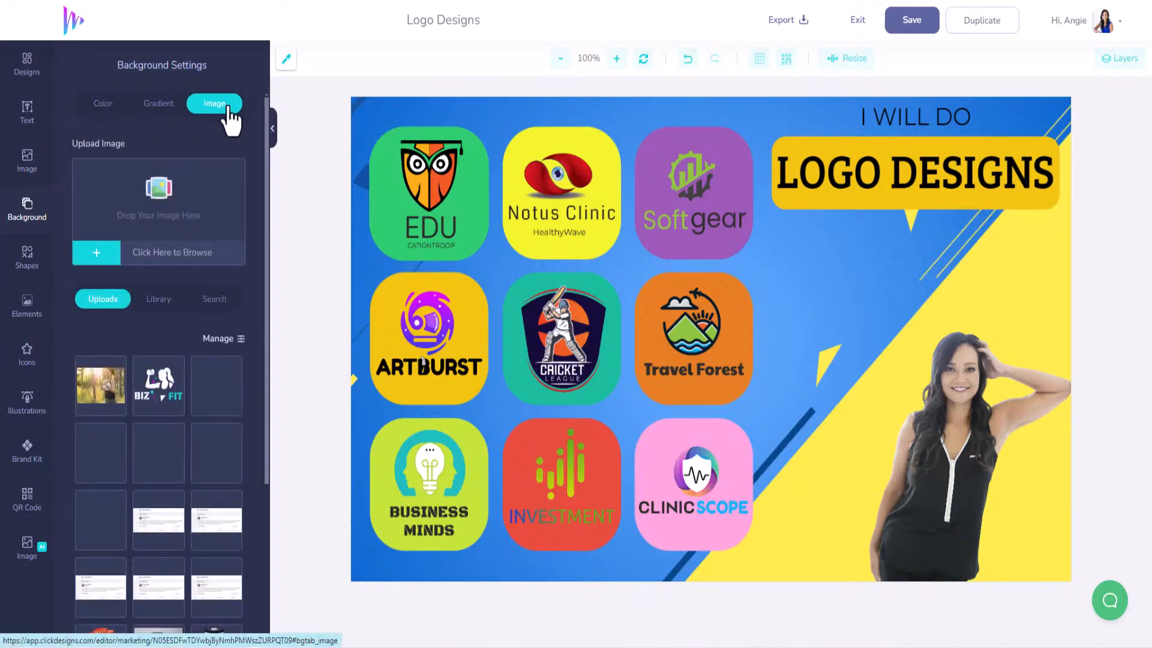
click(170, 301)
click(215, 357)
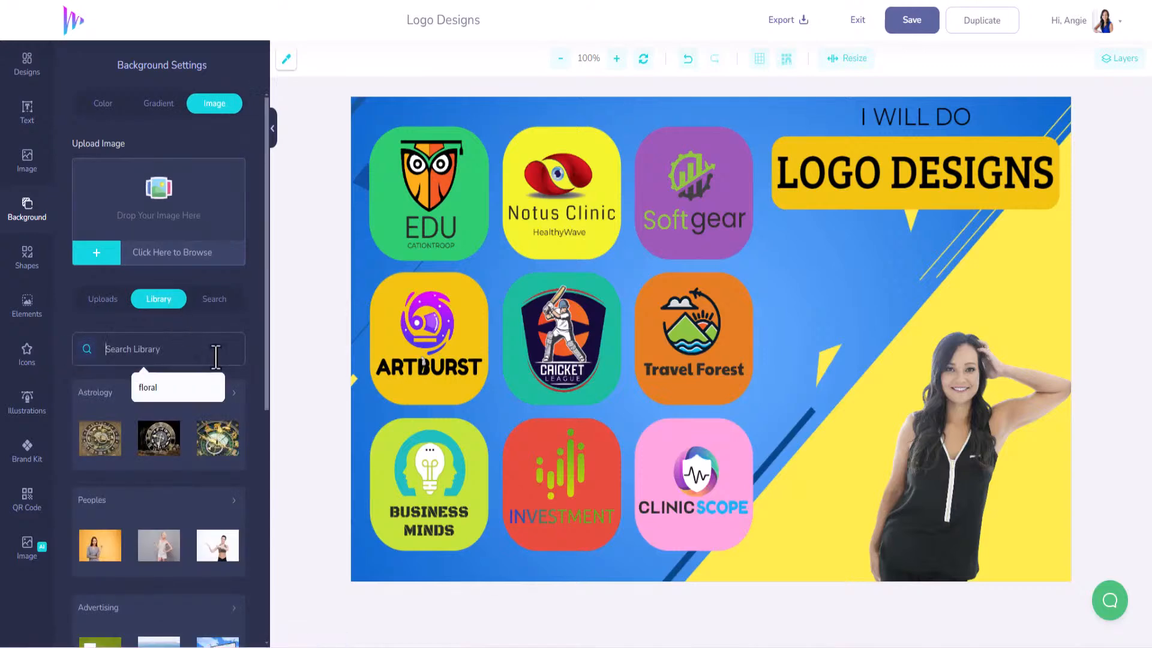
text(city)
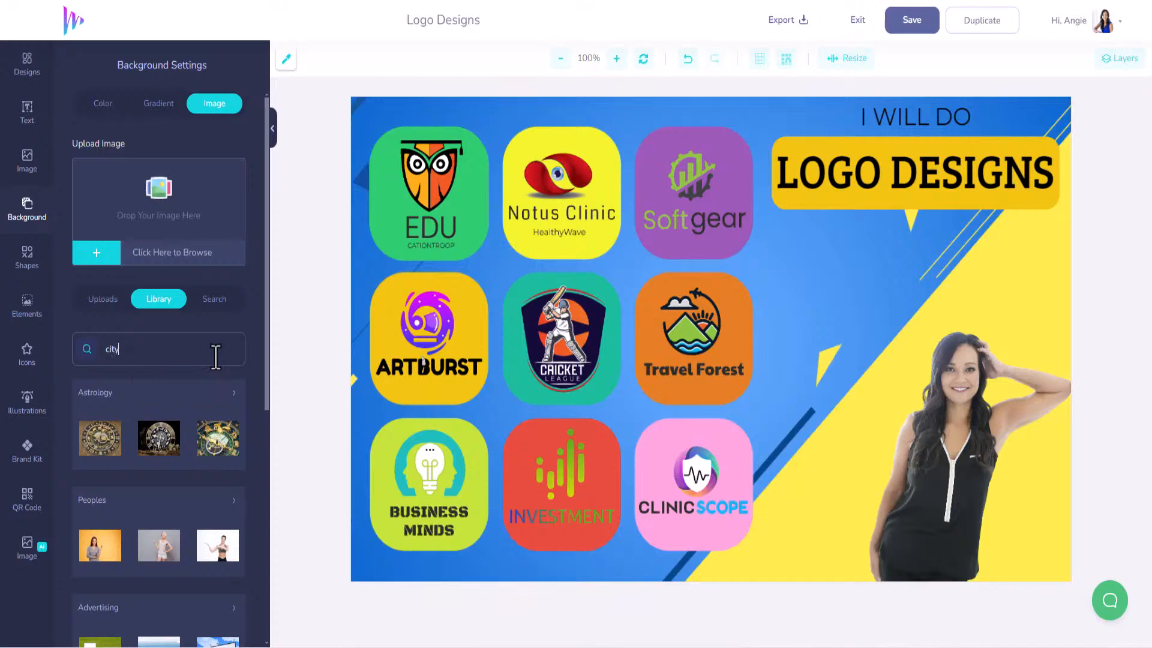
key(Return)
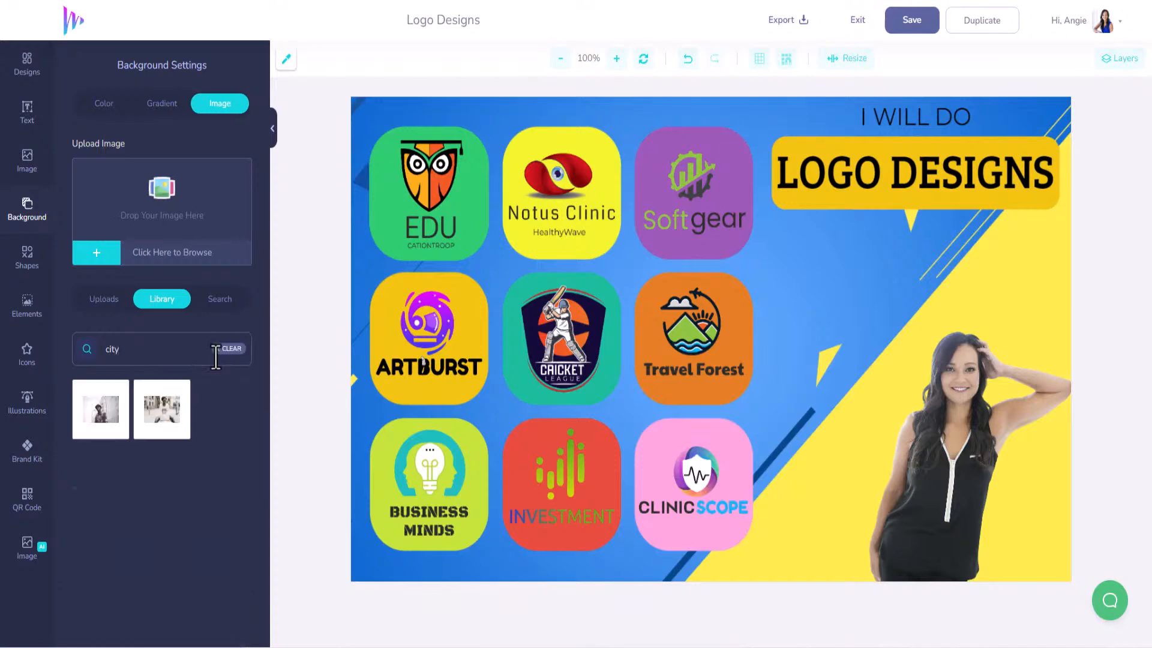
- Search Pixabay for "city", set the hazy daytime skyline photo as the background, and delete the blue and yellow image covering it
click(219, 300)
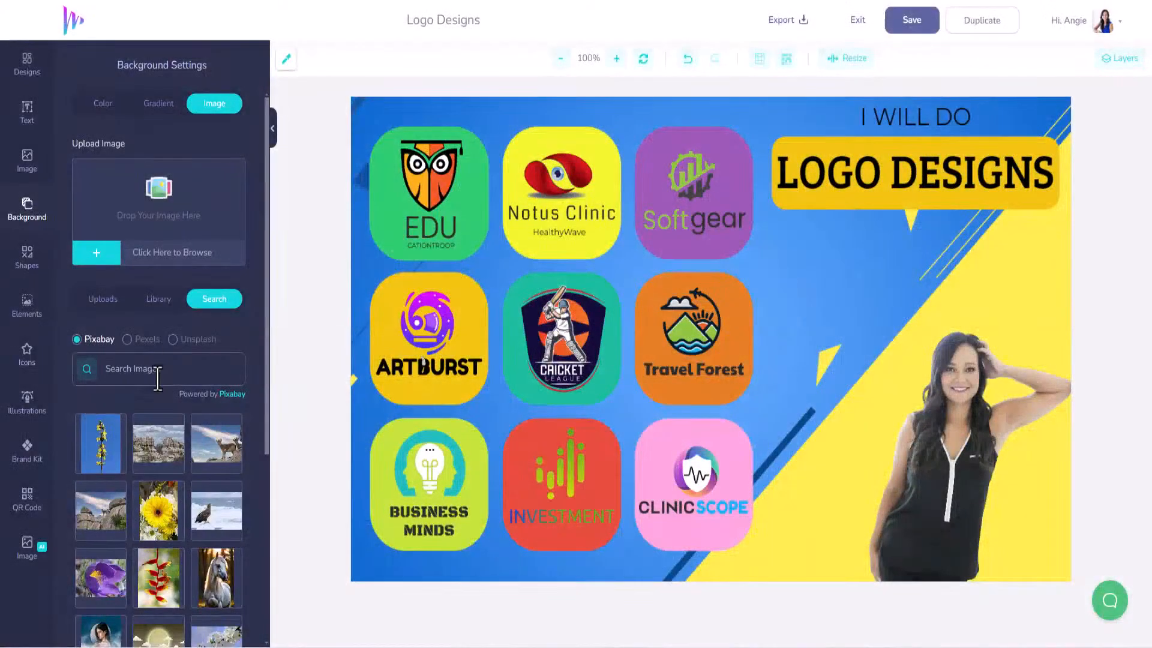
click(156, 380)
text(city)
key(Return)
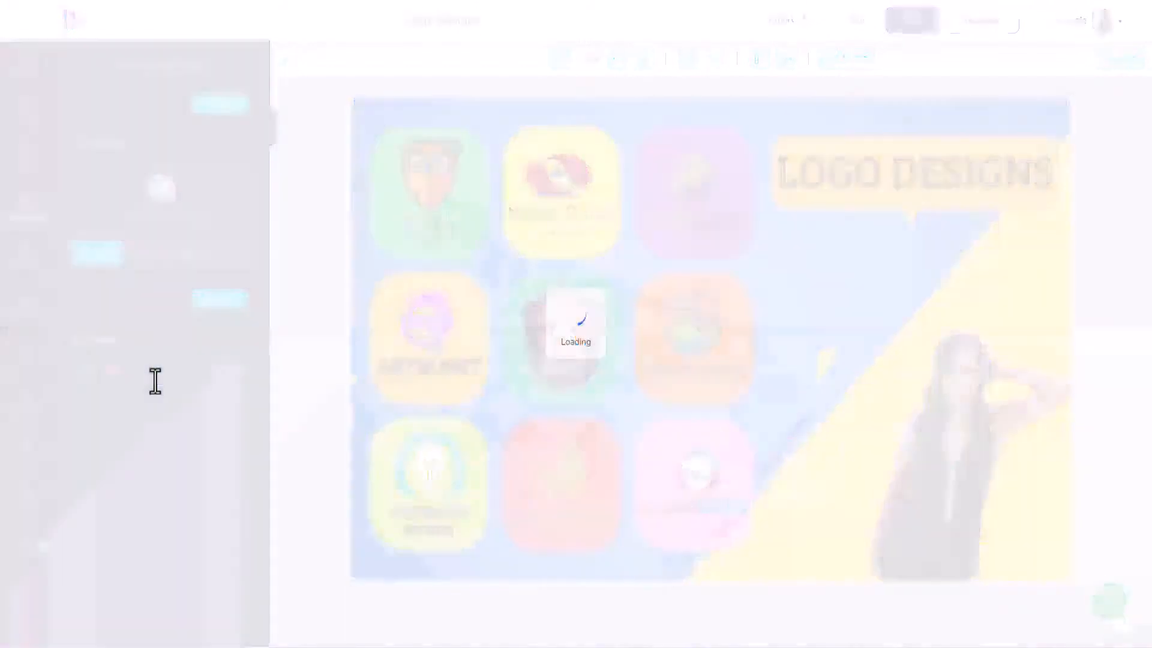
scroll(159, 414, down, 1)
scroll(160, 432, down, 1)
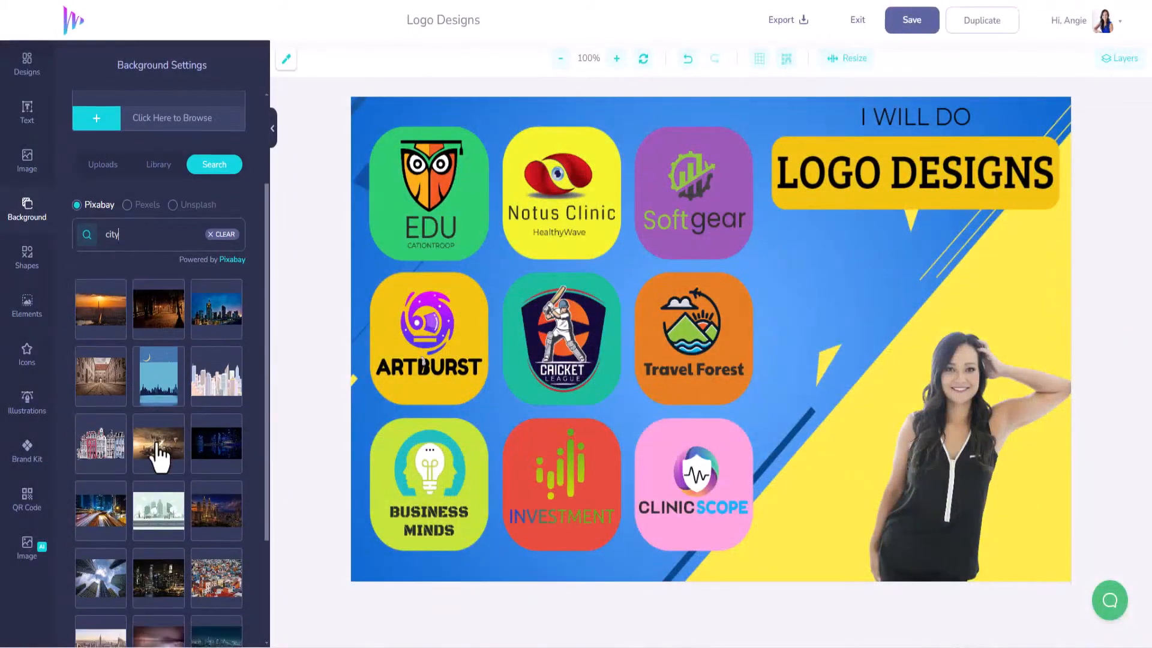
scroll(159, 459, down, 2)
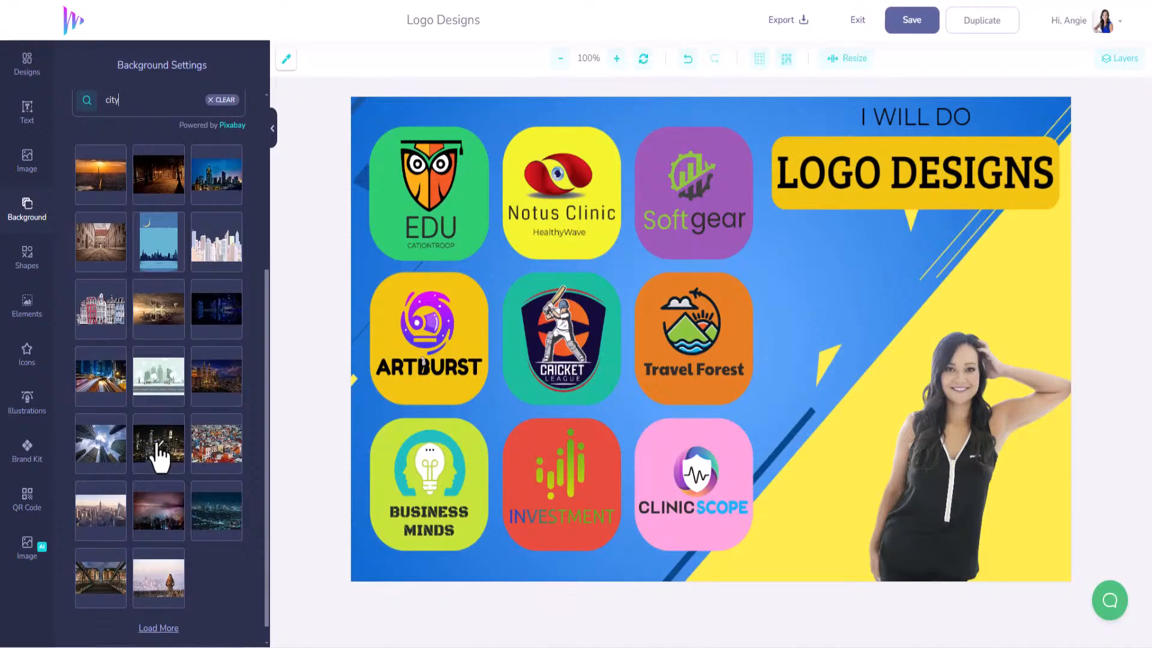
click(102, 511)
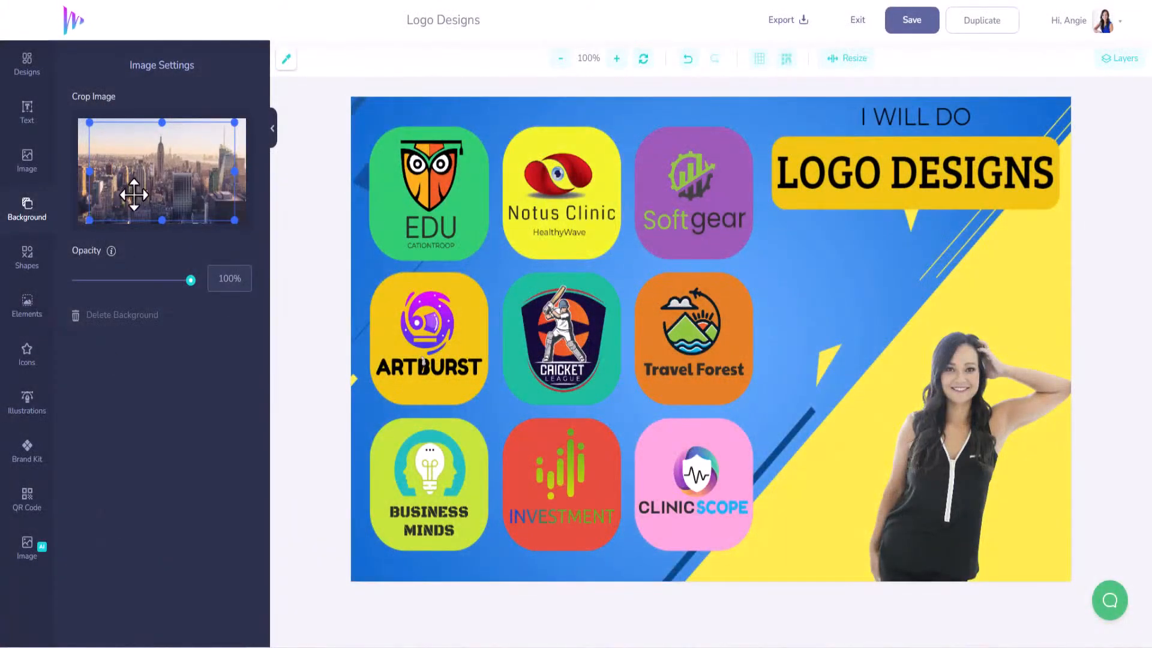
click(803, 114)
key(Delete)
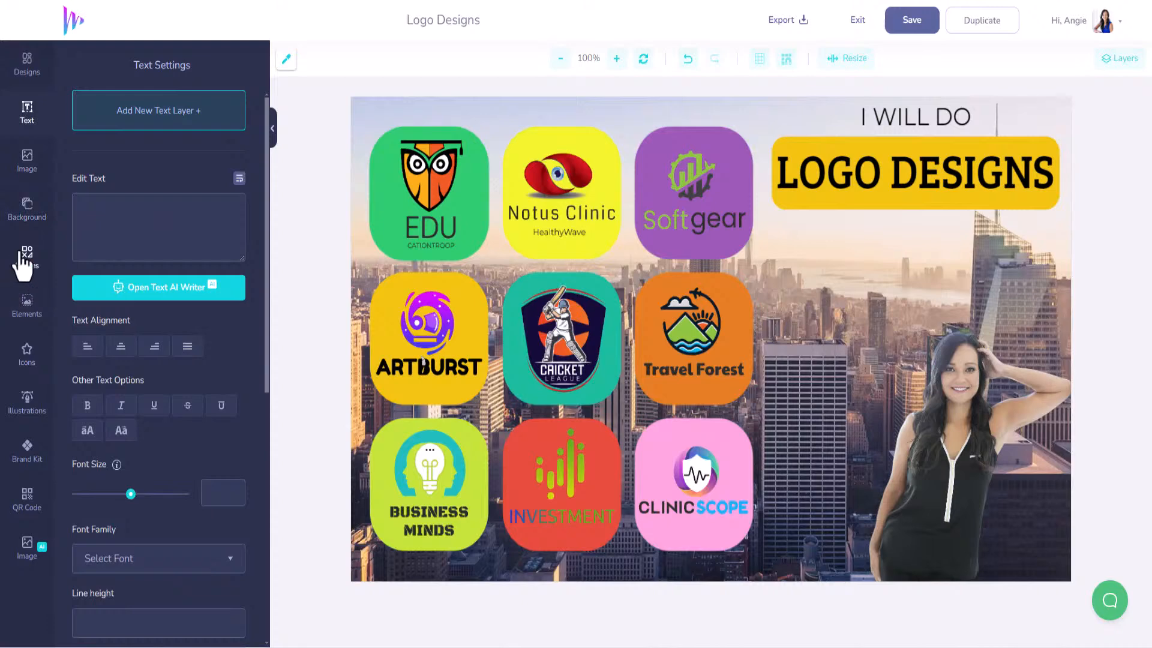
- Add a basic square shape and stretch it to cover the entire canvas
click(27, 211)
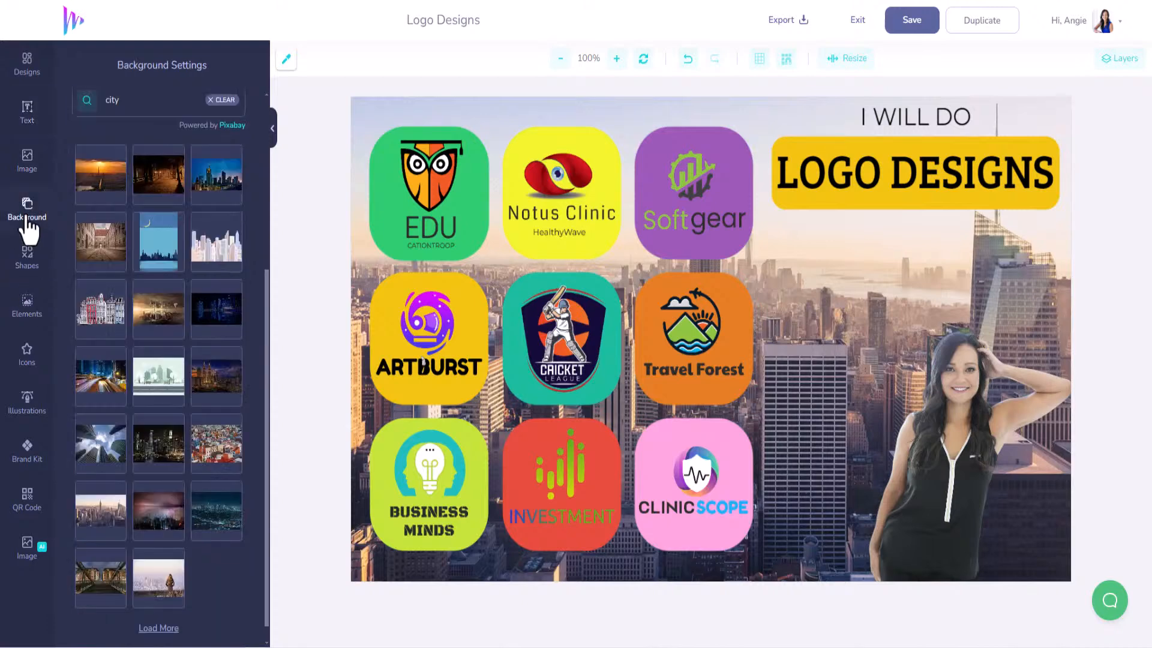
click(27, 258)
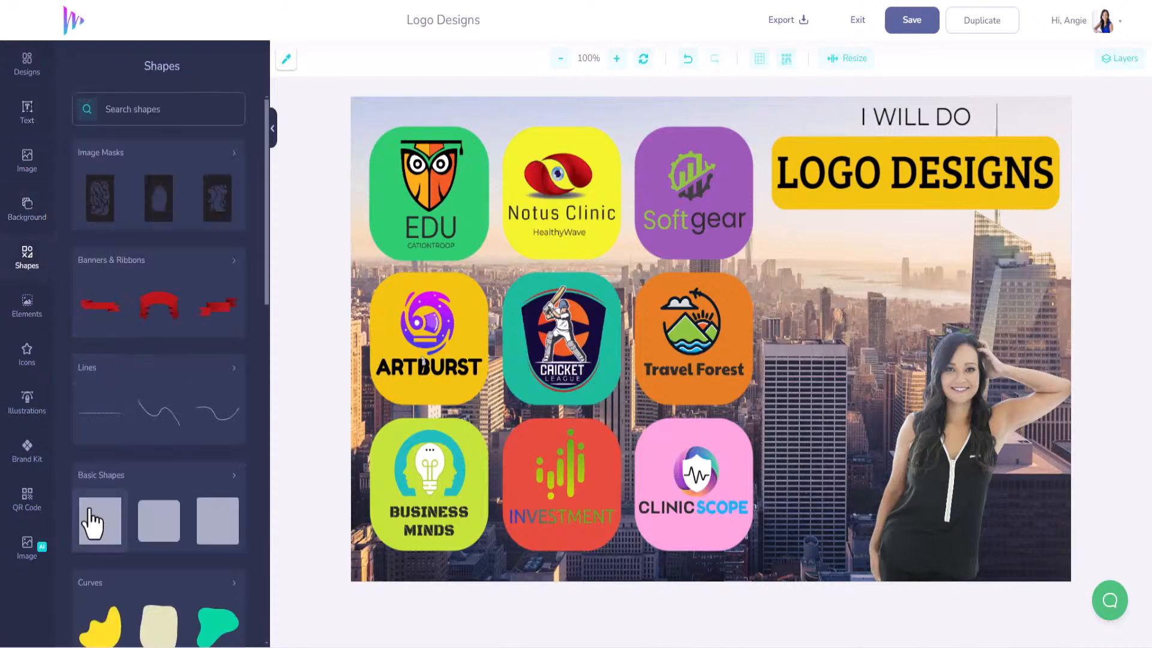
click(93, 521)
drag(680, 327, 1072, 129)
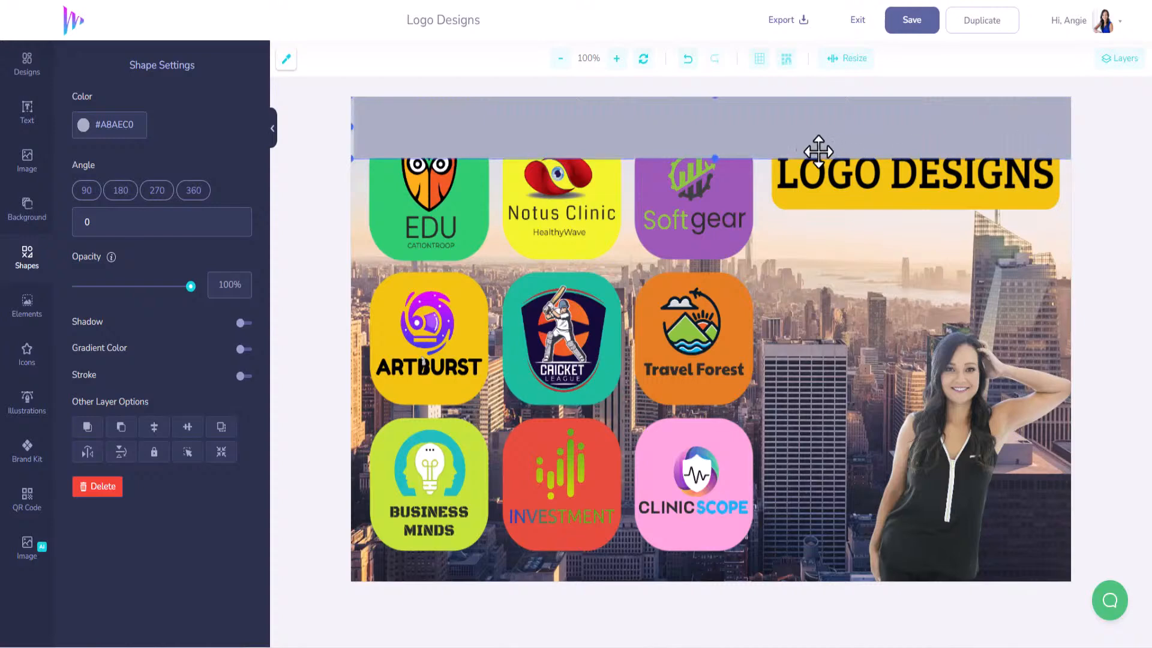
drag(712, 159, 725, 607)
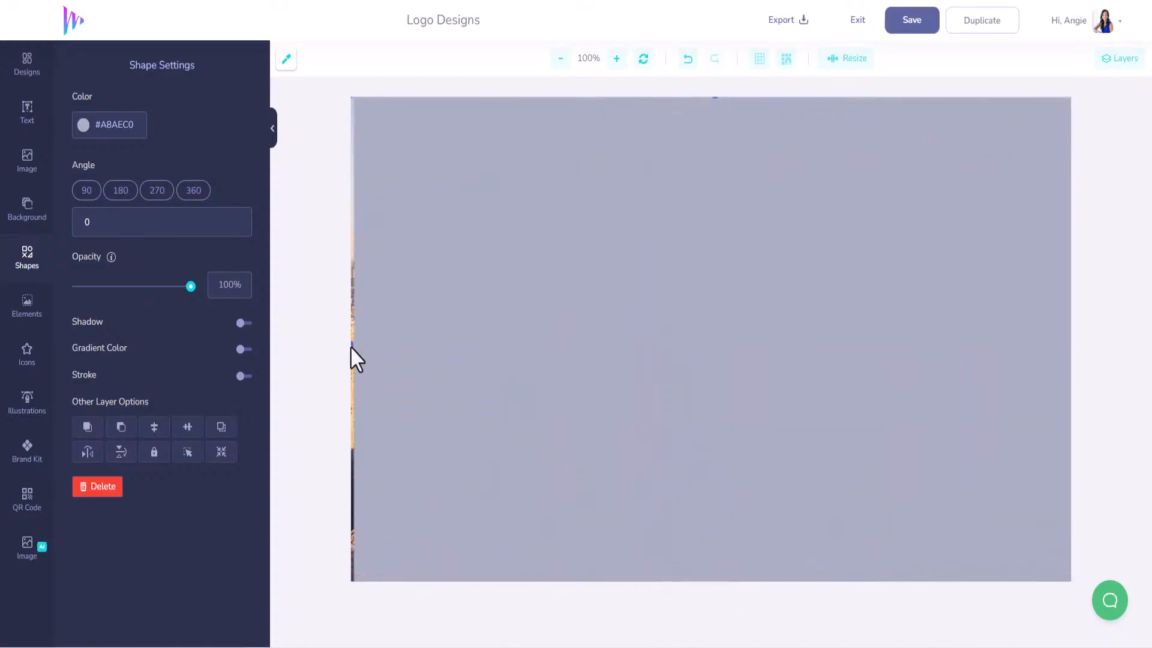
drag(351, 345, 344, 354)
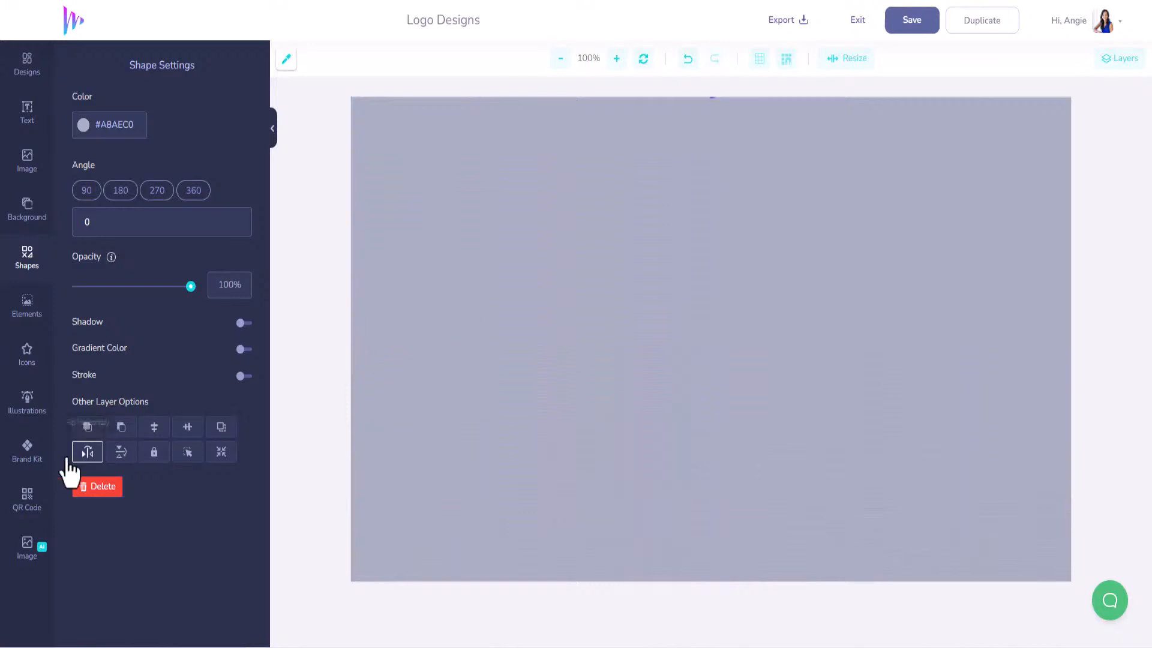
- Give the full-canvas shape a linear gradient at a 229 gradient angle and lower its opacity to 67%
click(243, 350)
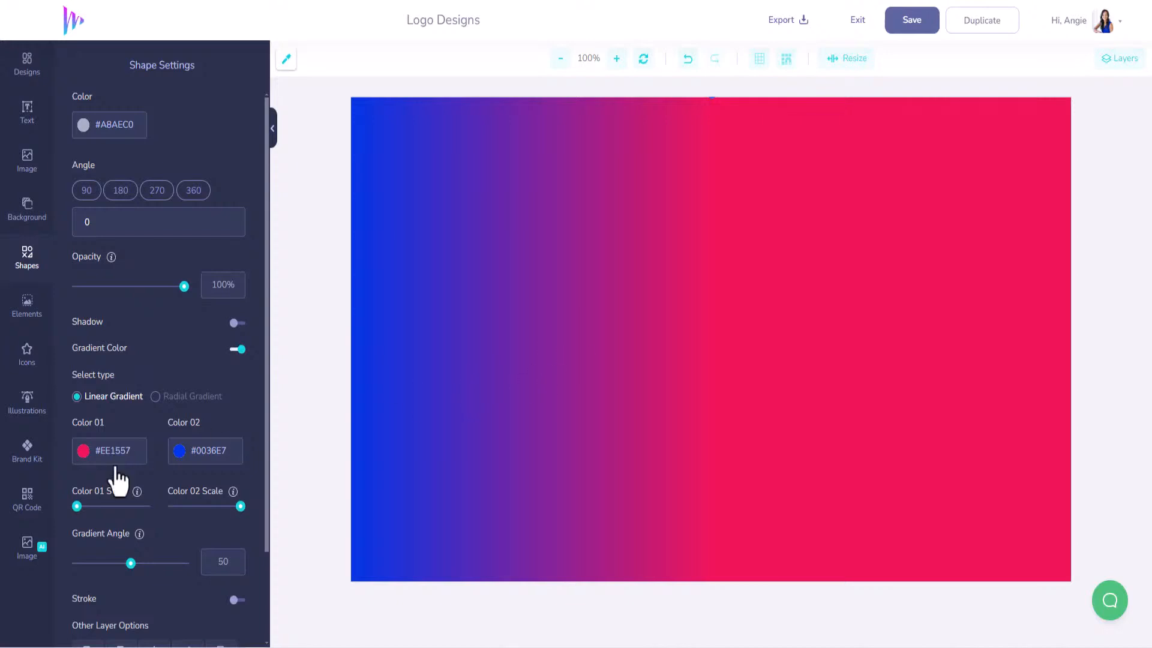
drag(131, 564, 150, 564)
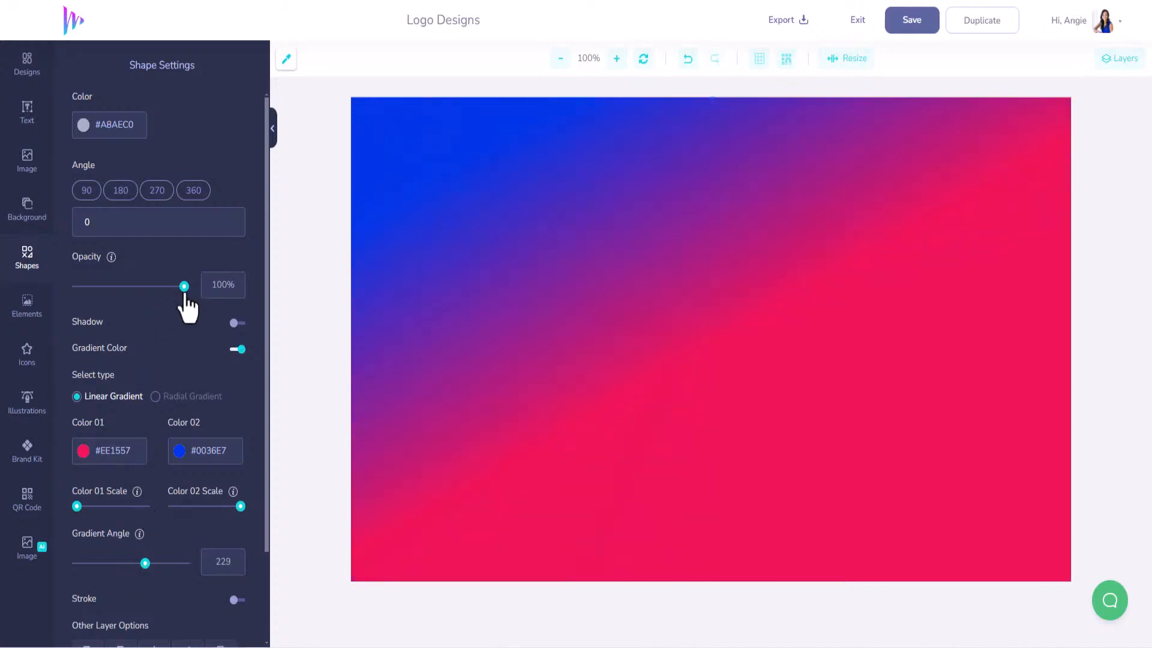
drag(184, 288, 146, 287)
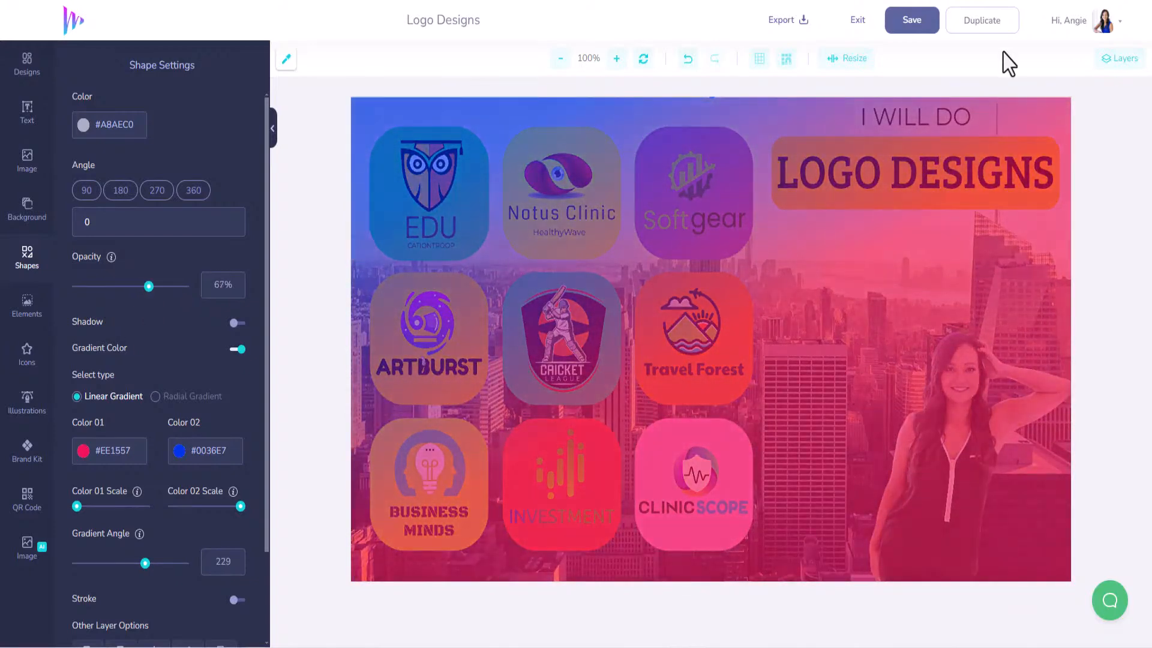
- Reorder the layers so the woman's cutout is on top and the gradient shape sits below all other layers
click(1133, 64)
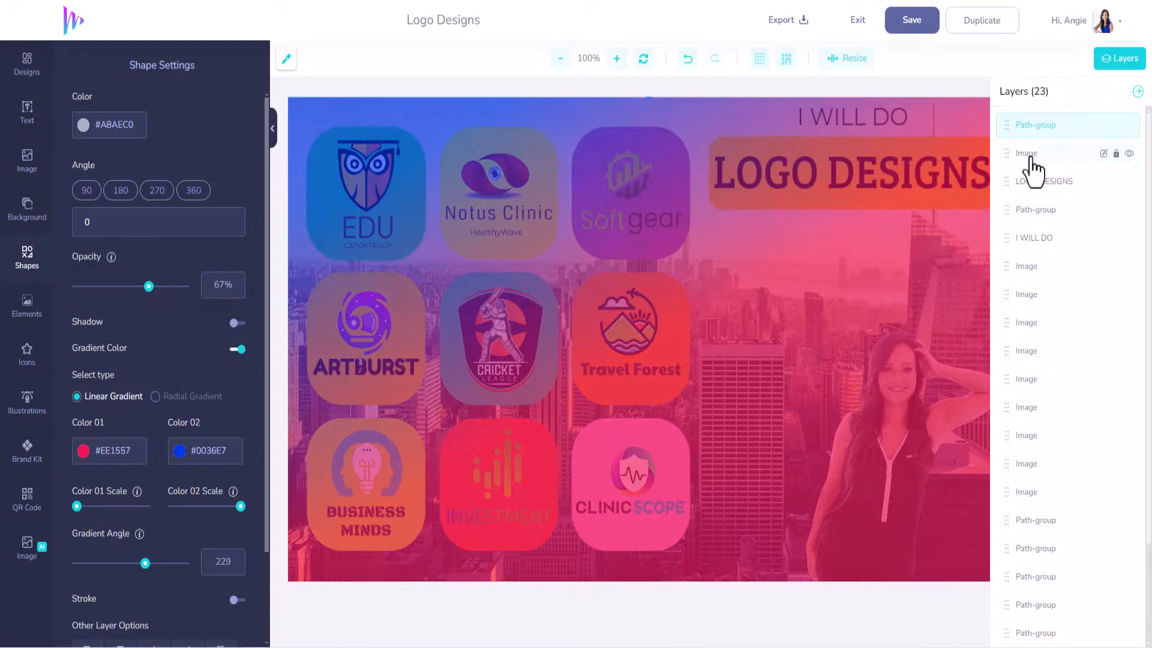
drag(1028, 161, 1008, 120)
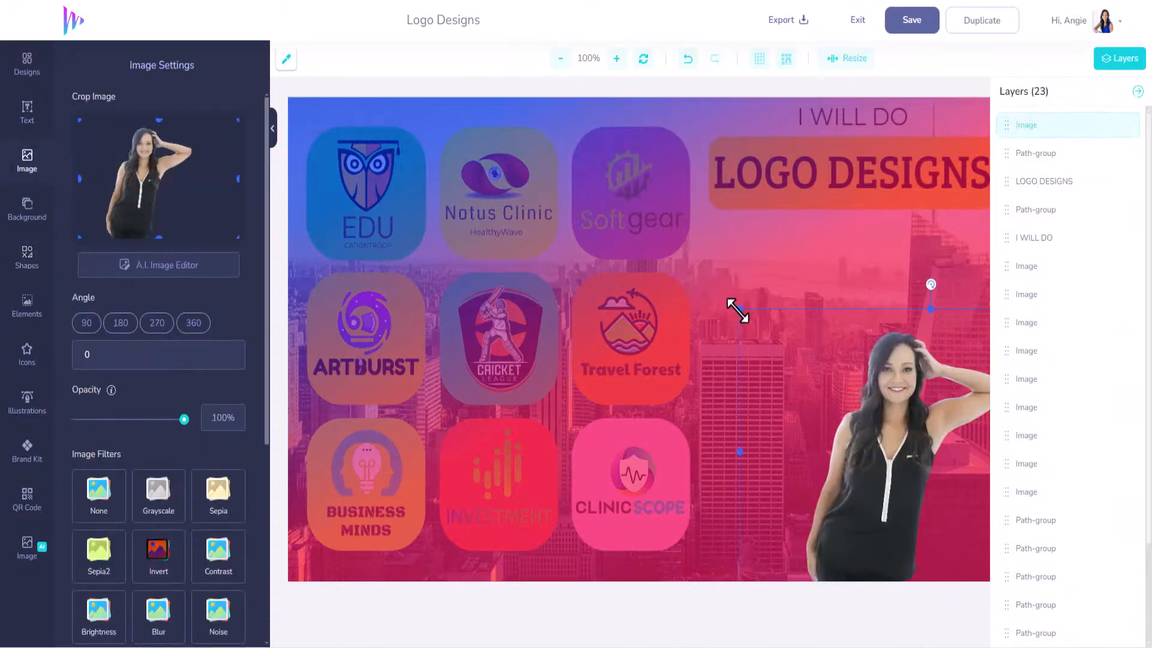
drag(1027, 157, 1018, 631)
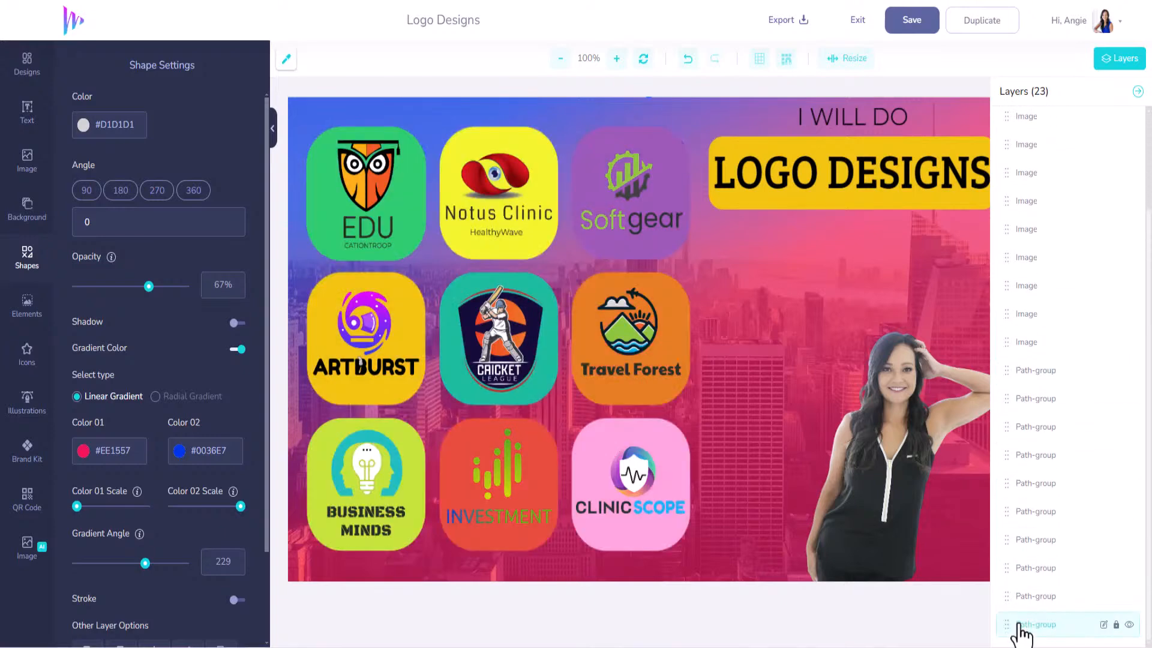
scroll(1028, 378, up, 3)
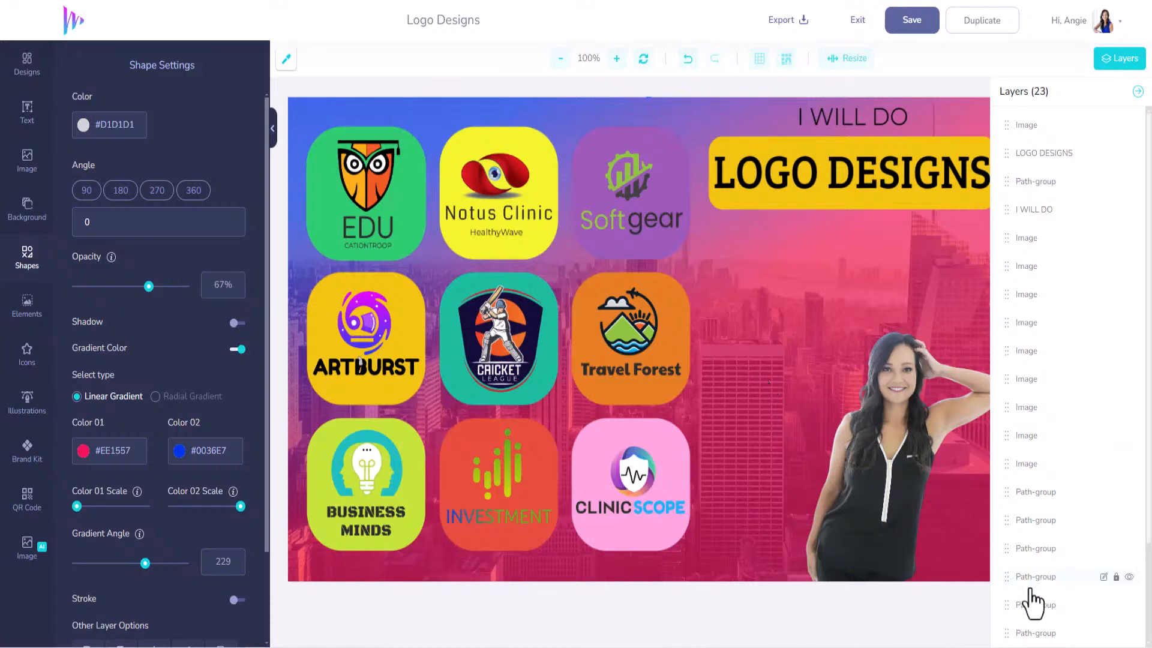
scroll(1032, 591, down, 2)
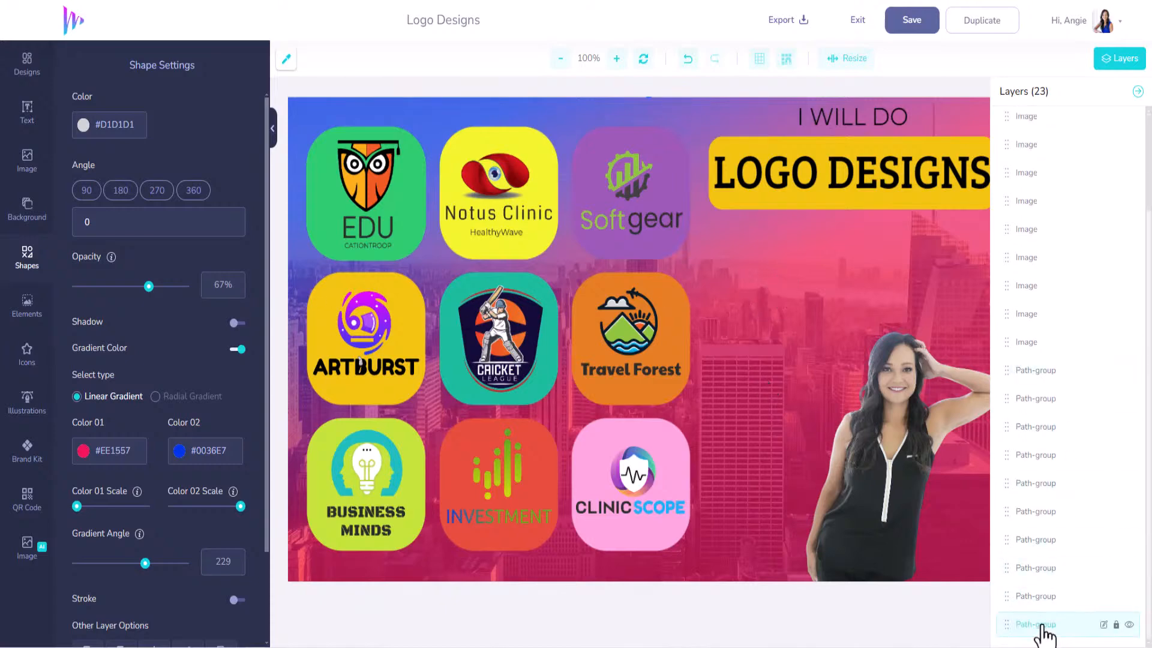
- Set the gradient overlay's Color 01 to black #000000 and its opacity to 88%
mouse_move(149, 287)
mouse_down()
mouse_move(171, 287)
mouse_move(150, 287)
mouse_up()
click(97, 455)
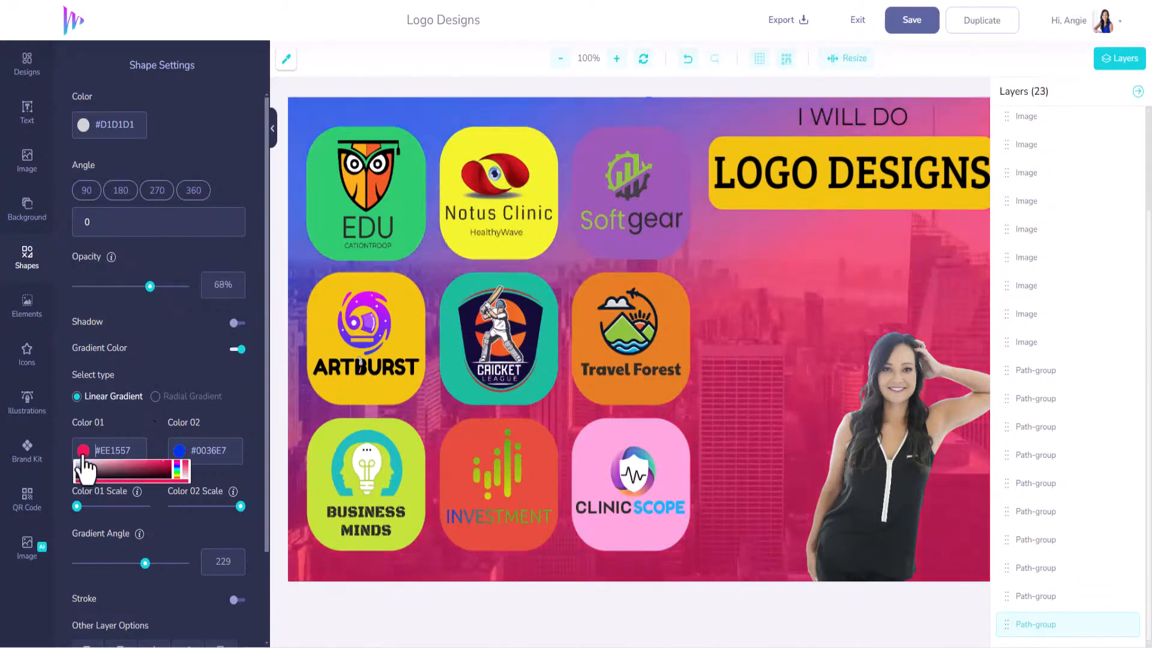
drag(163, 474, 77, 590)
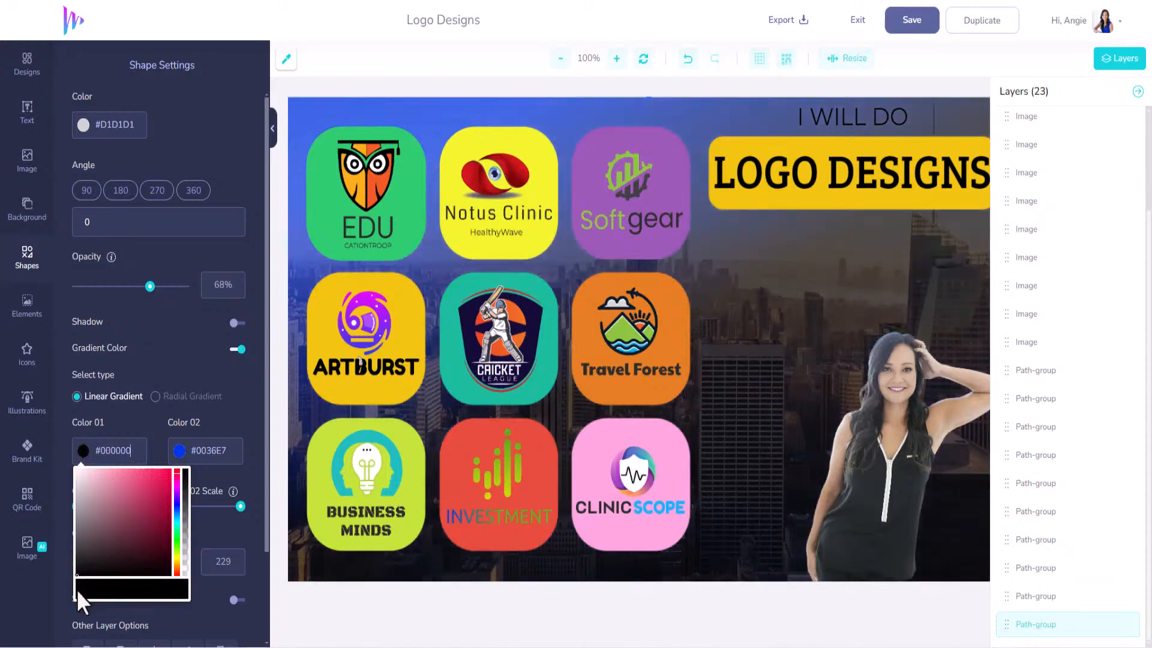
click(153, 429)
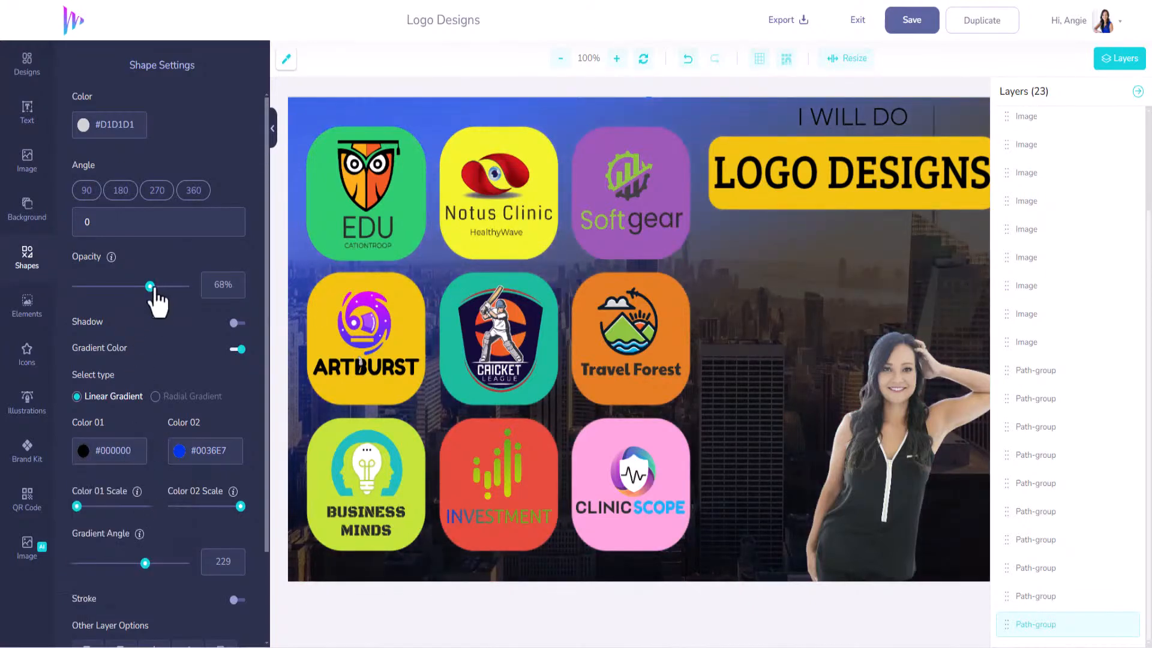
drag(151, 287, 173, 287)
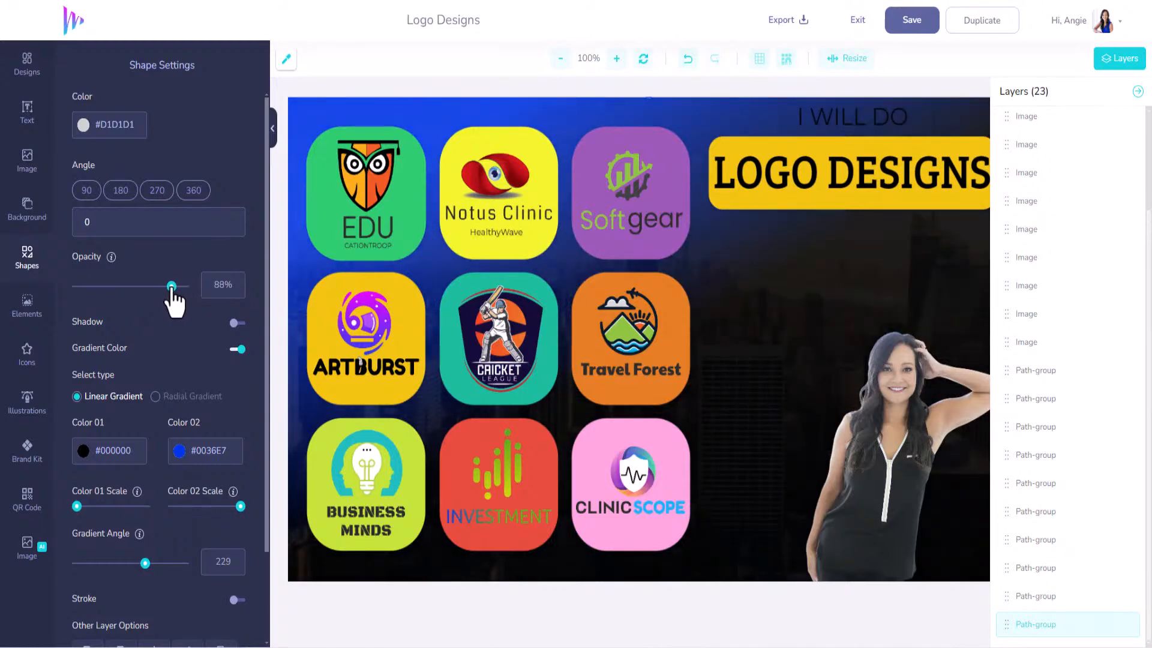
- Enlarge the woman's cutout and position it beneath the LOGO DESIGNS banner, along the canvas's bottom edge
click(927, 424)
drag(742, 309, 610, 213)
mouse_move(842, 436)
mouse_down()
mouse_move(875, 424)
mouse_move(857, 427)
mouse_move(852, 444)
mouse_move(826, 437)
mouse_up()
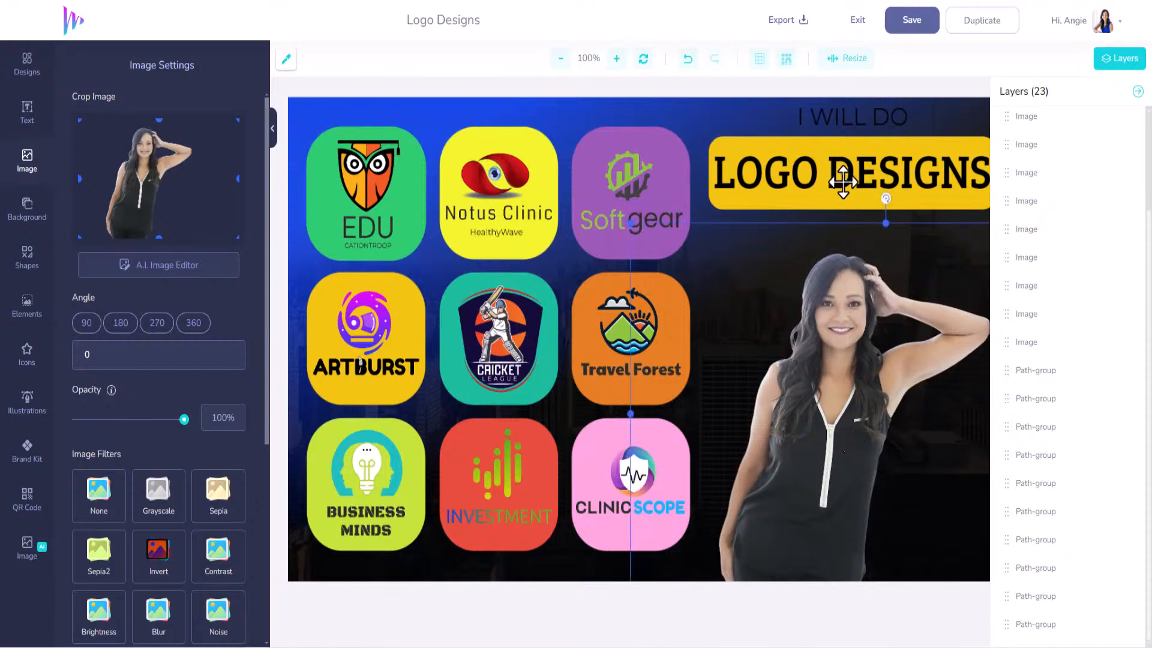
- Recolor the yellow banner behind LOGO DESIGNS with the cyan from the MarketersFM brand kit colors
click(827, 148)
click(828, 142)
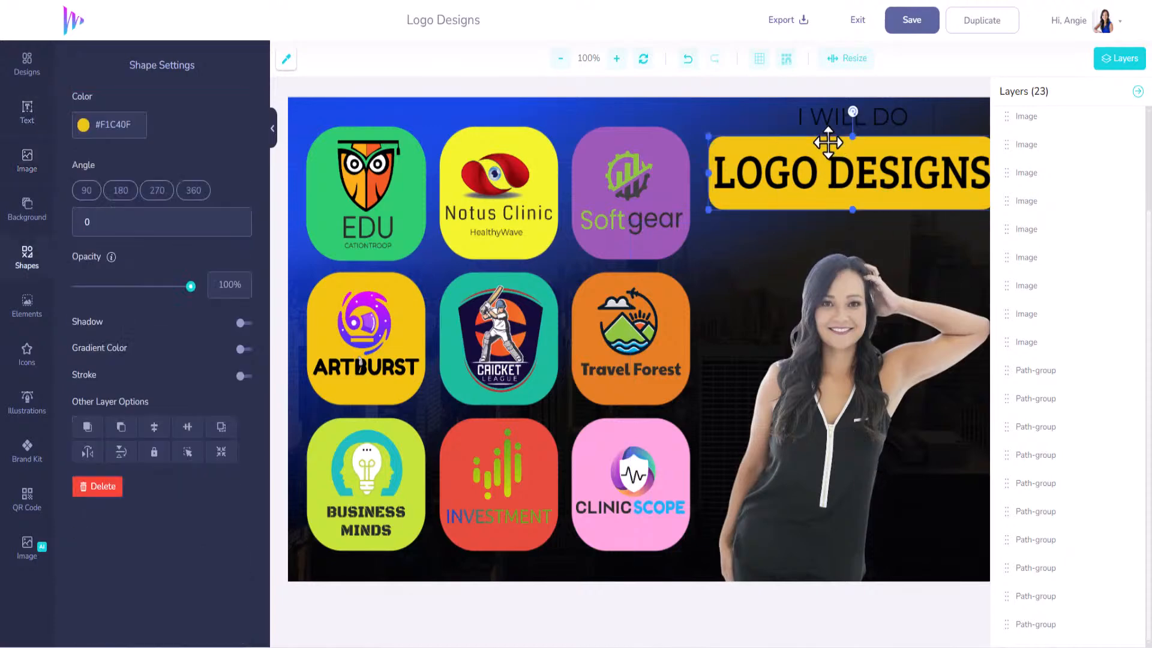
click(30, 464)
click(164, 106)
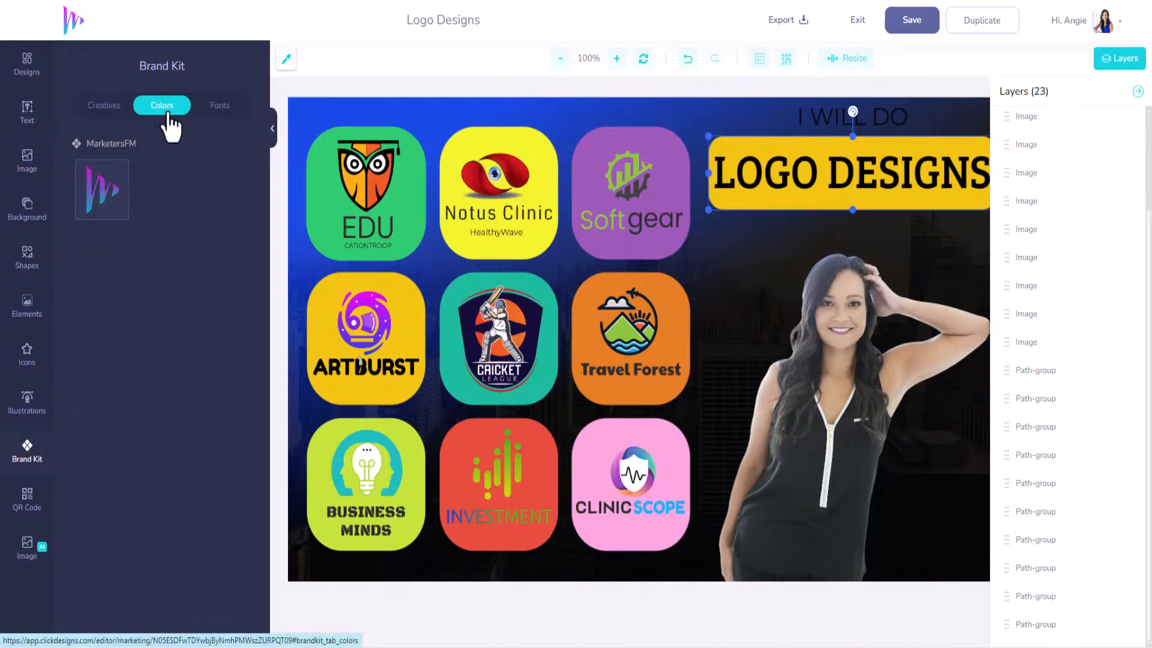
click(85, 189)
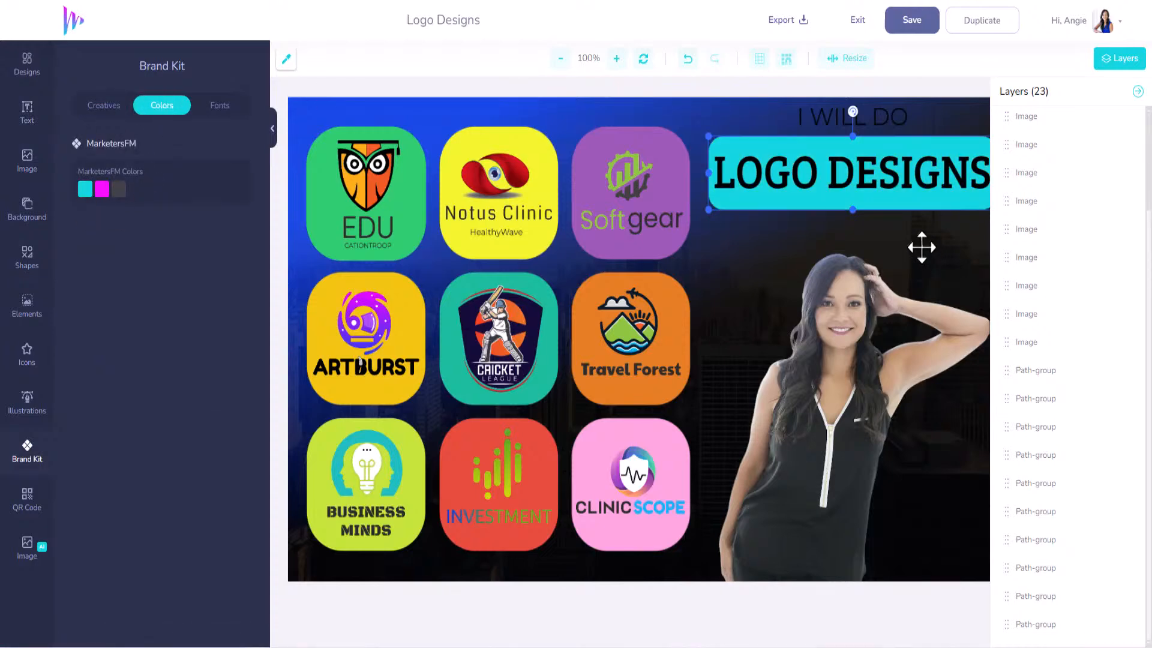
- Change the LOGO DESIGNS heading's text color to white #FFFFFF
click(887, 177)
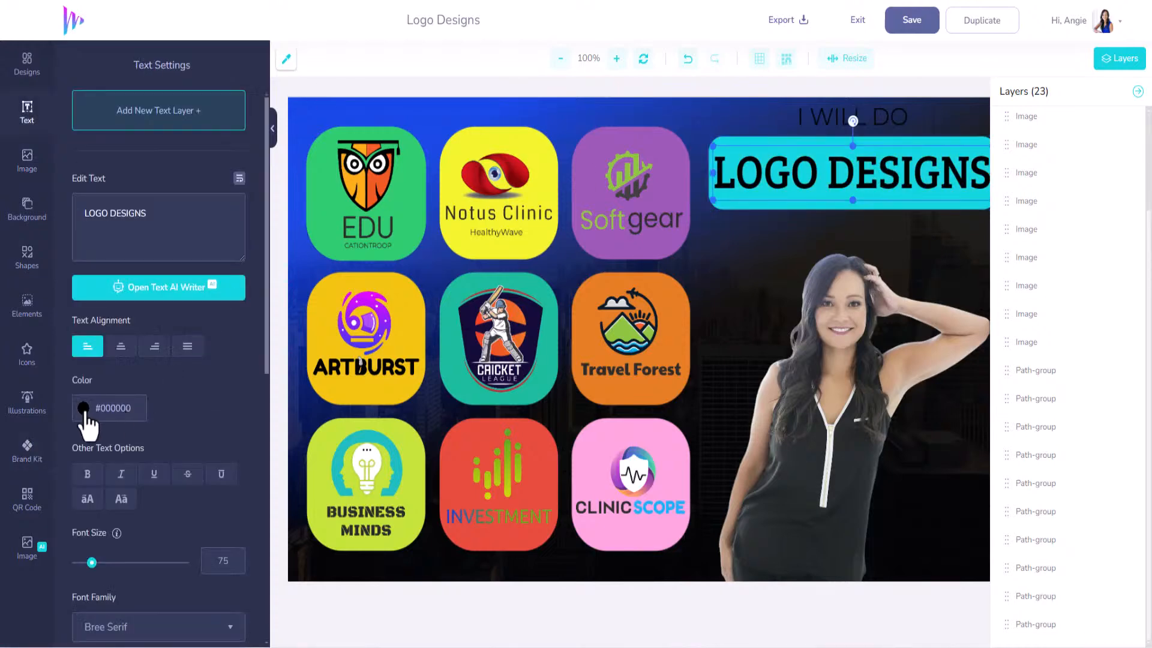
click(84, 409)
click(77, 428)
click(219, 417)
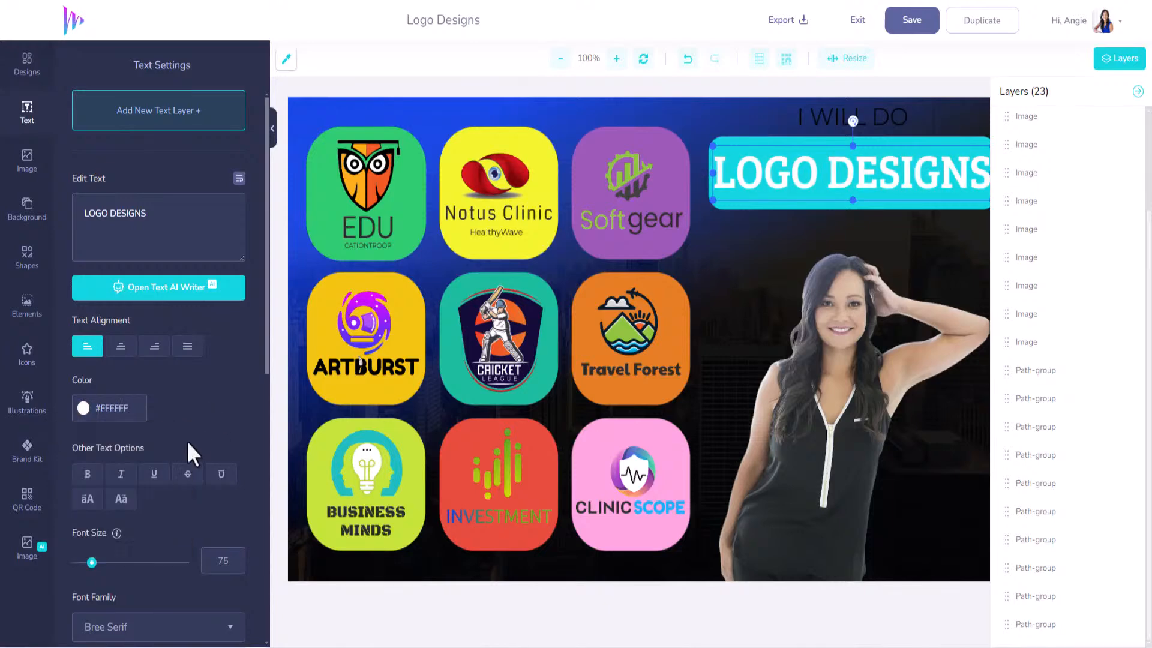
- Try the Varelmo brand kit font on the LOGO DESIGNS heading, then apply Aline from the Software Junkies fonts
click(27, 453)
click(220, 107)
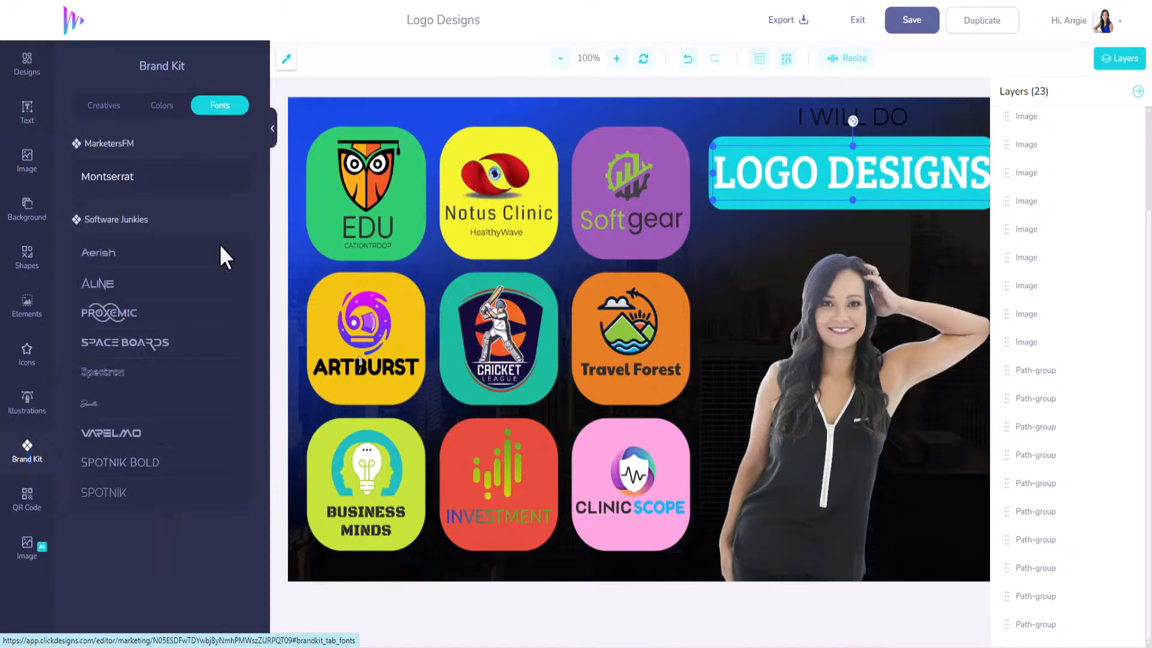
click(112, 433)
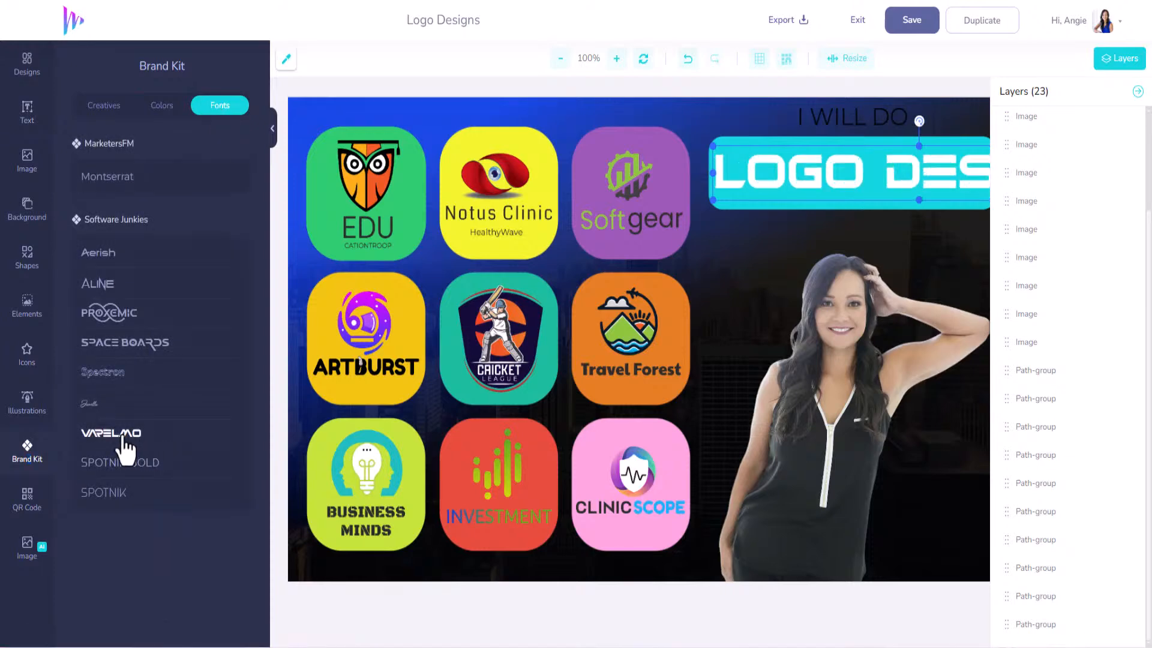
click(116, 367)
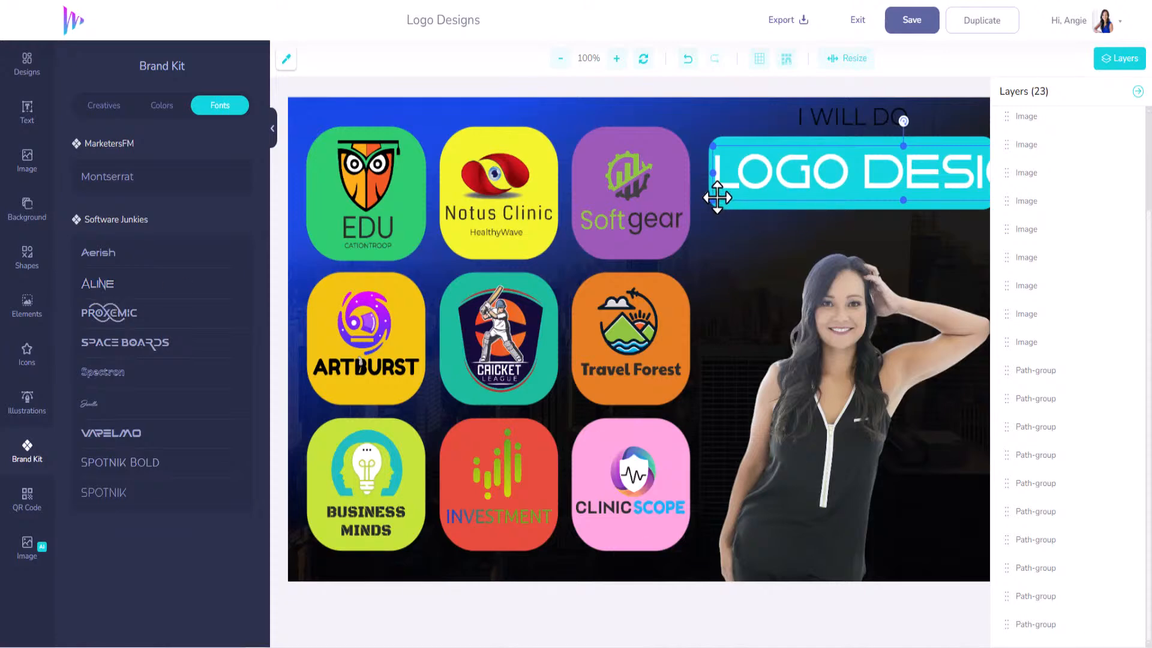
- Shrink the LOGO DESIGNS heading to font size 47 and fit it centered inside the cyan banner
drag(713, 197, 791, 173)
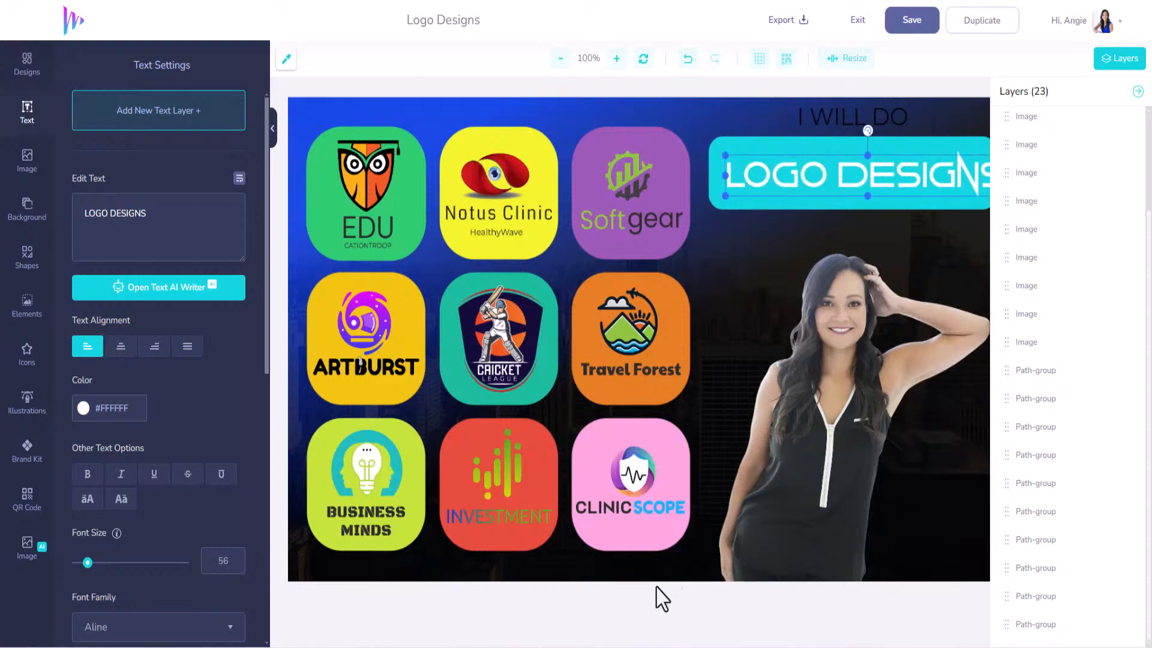
click(1136, 91)
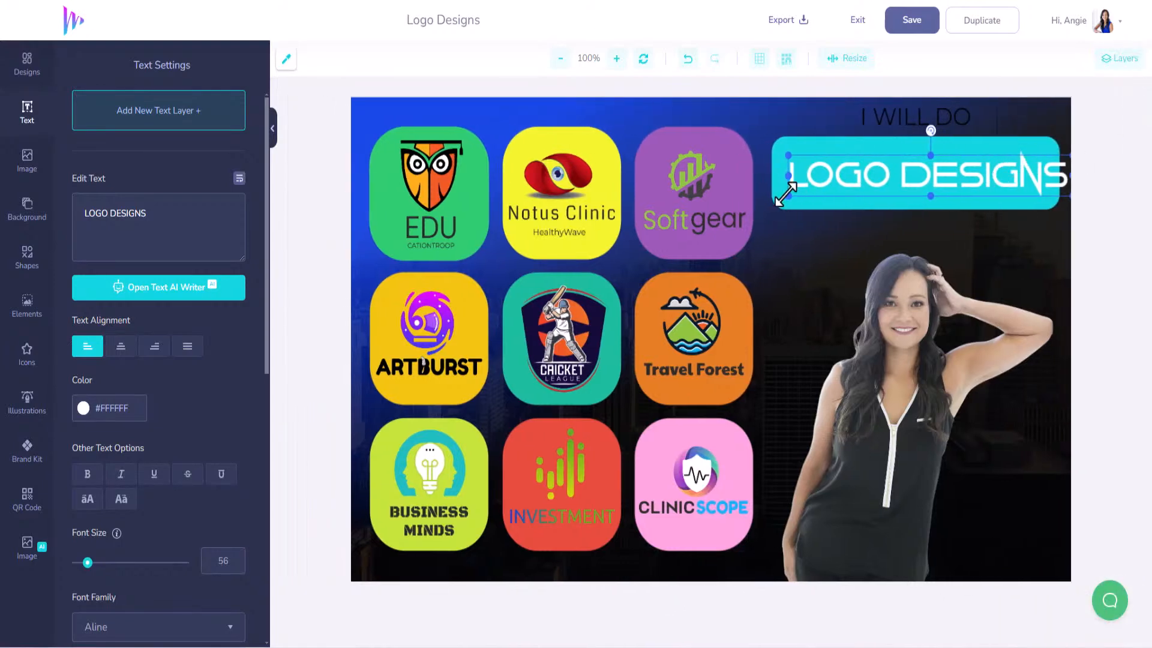
drag(786, 193, 839, 180)
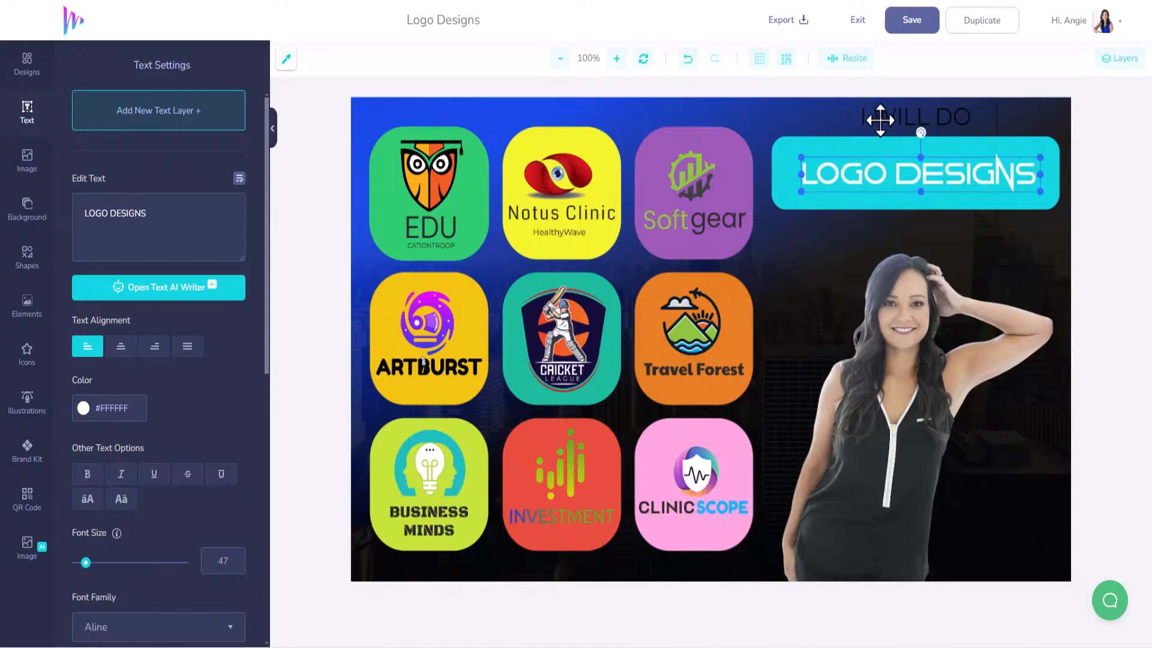
- Change the I WILL DO text color to white #FFFFFF
click(880, 120)
click(92, 414)
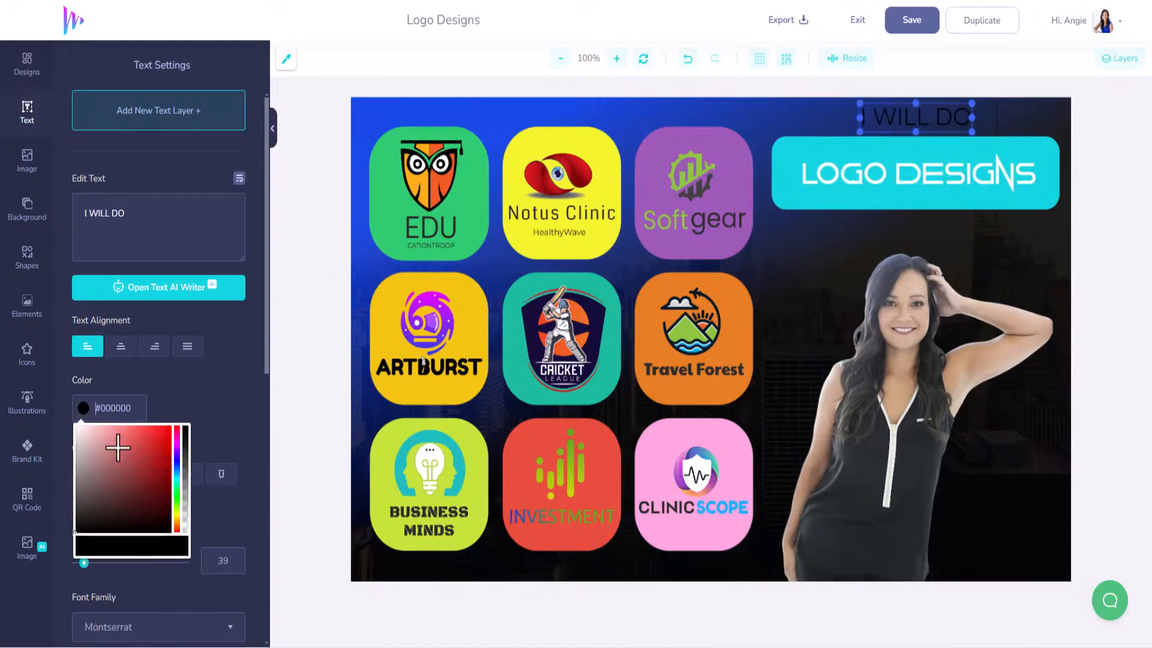
drag(81, 433, 71, 412)
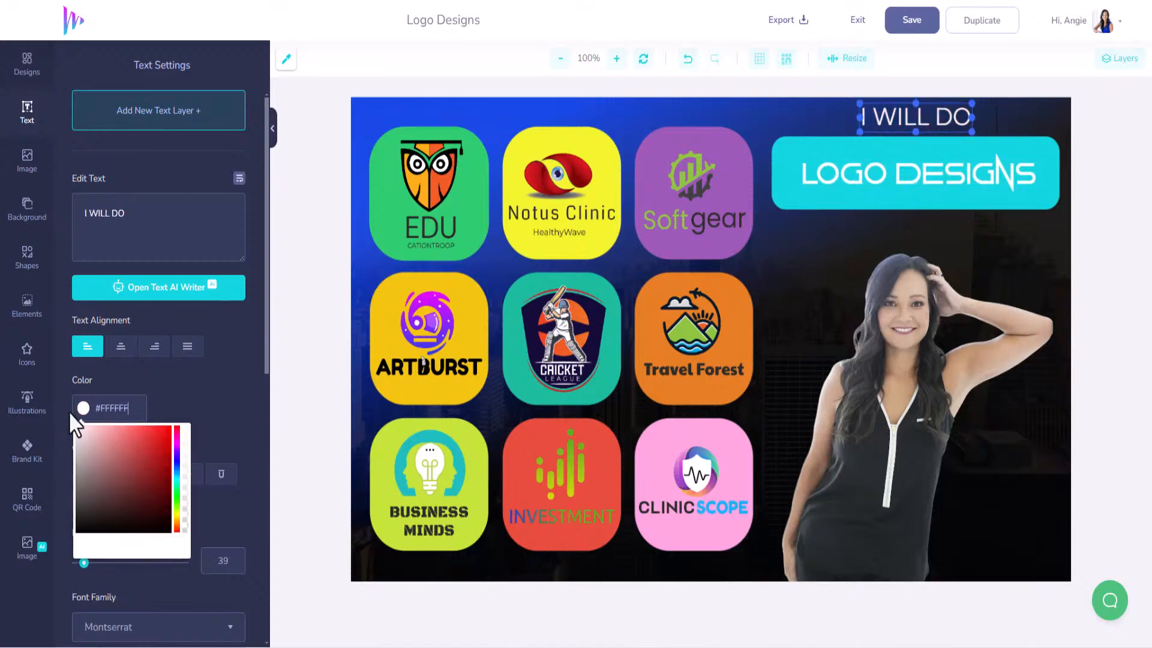
- Move the LOGO DESIGNS heading lower within the cyan banner and nudge the I WILL DO text slightly down
click(1008, 174)
drag(1008, 174, 976, 188)
mouse_move(948, 120)
mouse_down()
mouse_move(949, 170)
mouse_move(952, 129)
mouse_up()
- Raise the I WILL DO layer above LOGO DESIGNS and place its text inside the banner, just above the heading
click(1122, 60)
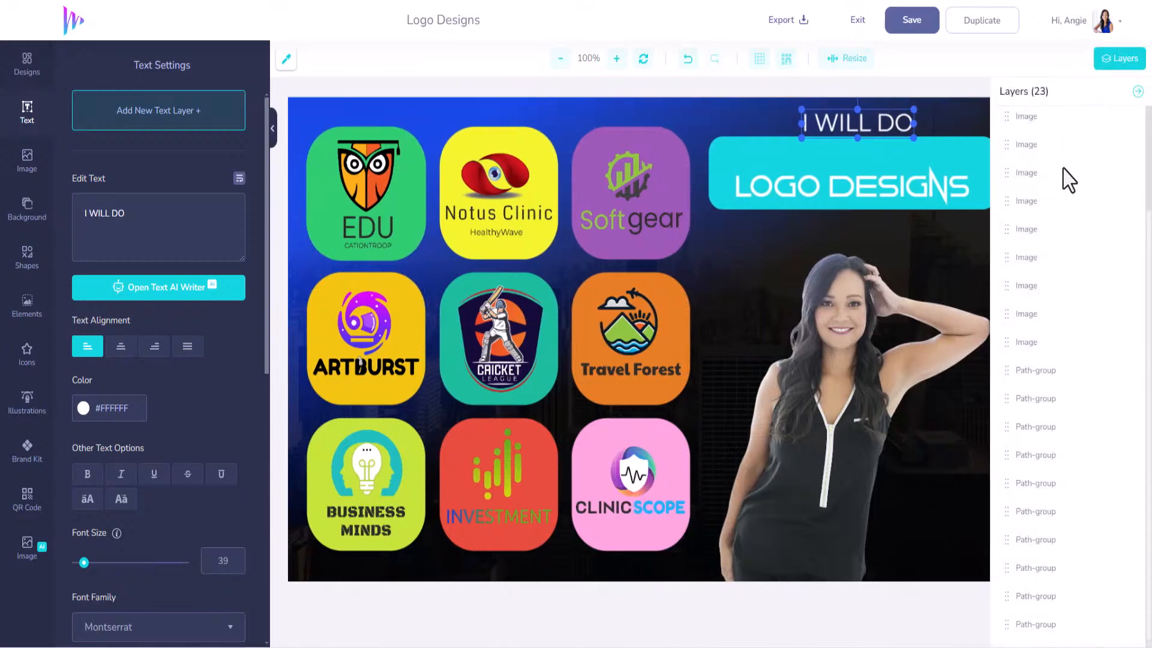
scroll(1074, 582, up, 2)
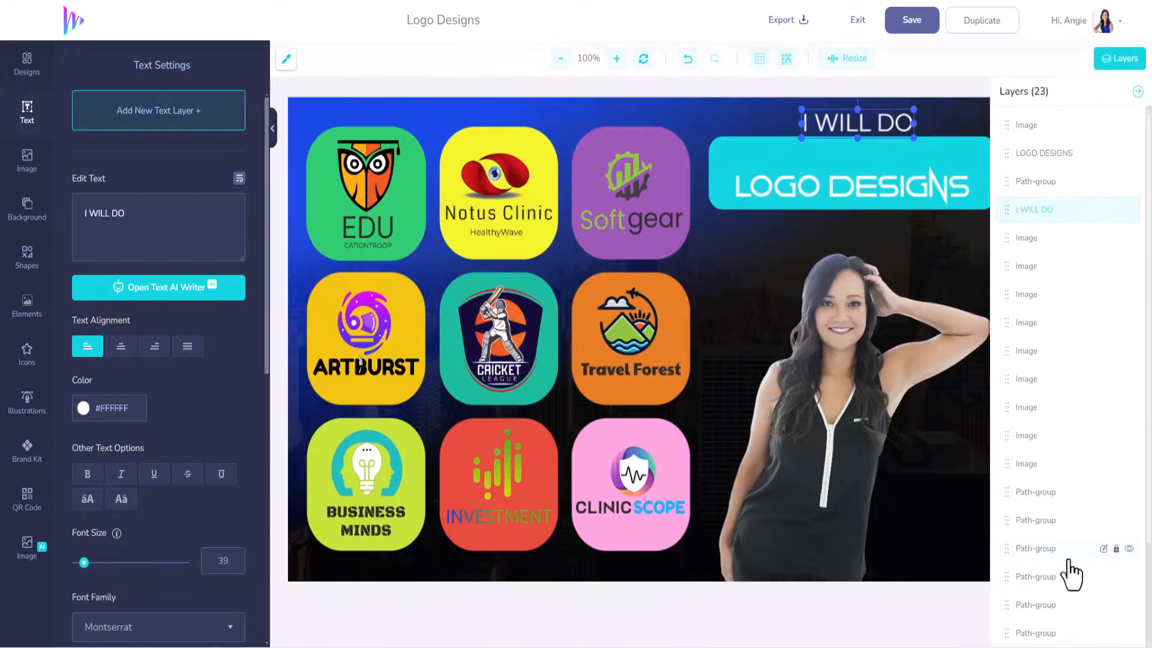
drag(1009, 211, 1010, 148)
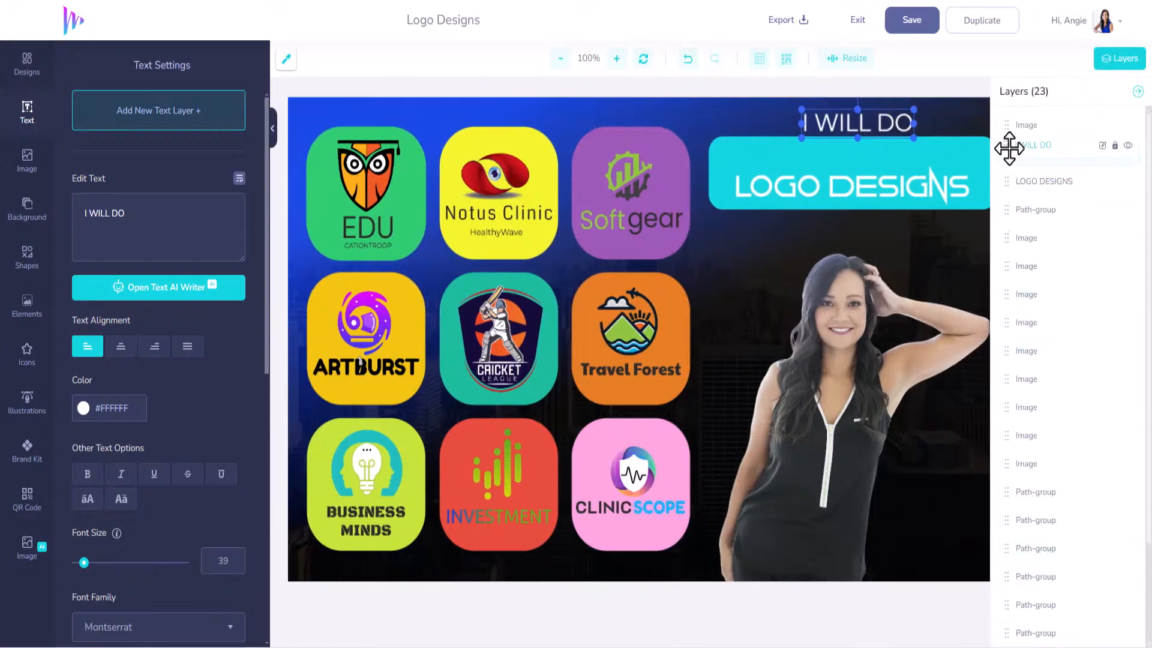
drag(864, 125, 854, 155)
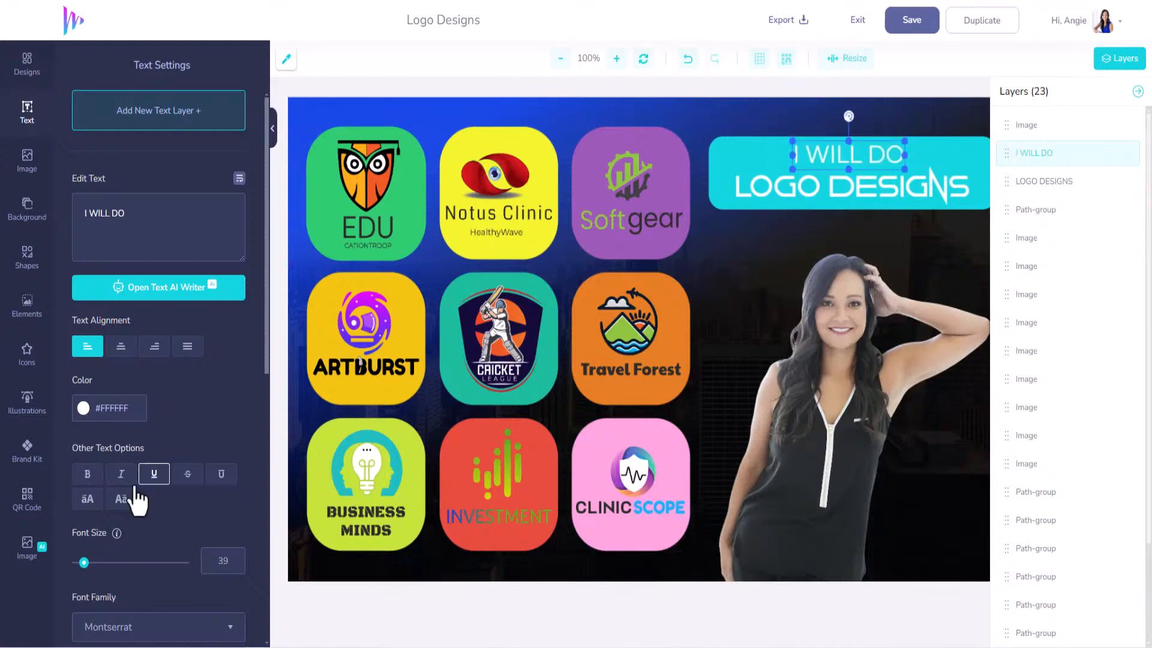
- Make the I WILL DO text bold and nudge the LOGO DESIGNS heading slightly right beneath it
click(87, 474)
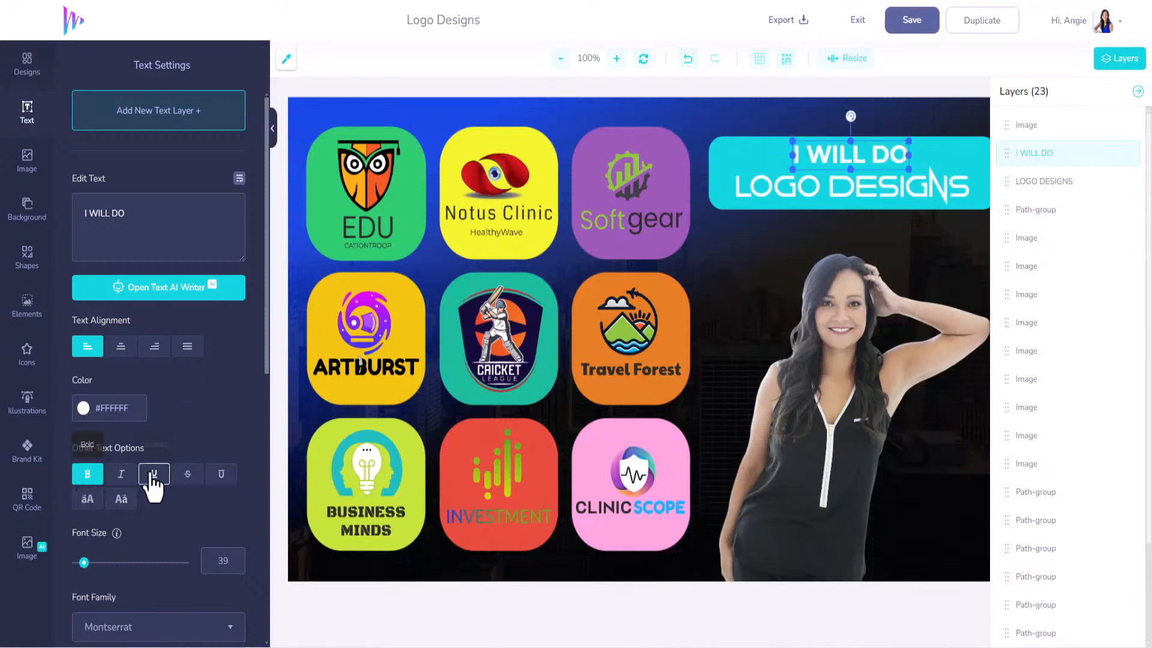
click(885, 191)
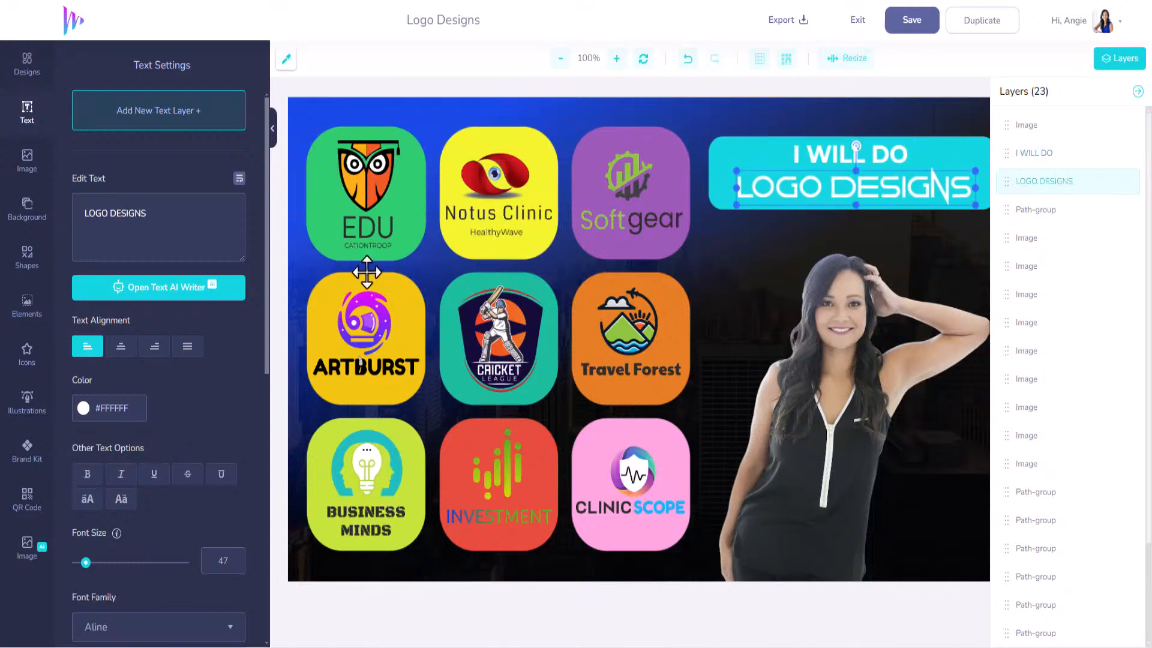
- Try the MarketersFM brand colors on the Softgear logo's background tile and settle on magenta
click(615, 132)
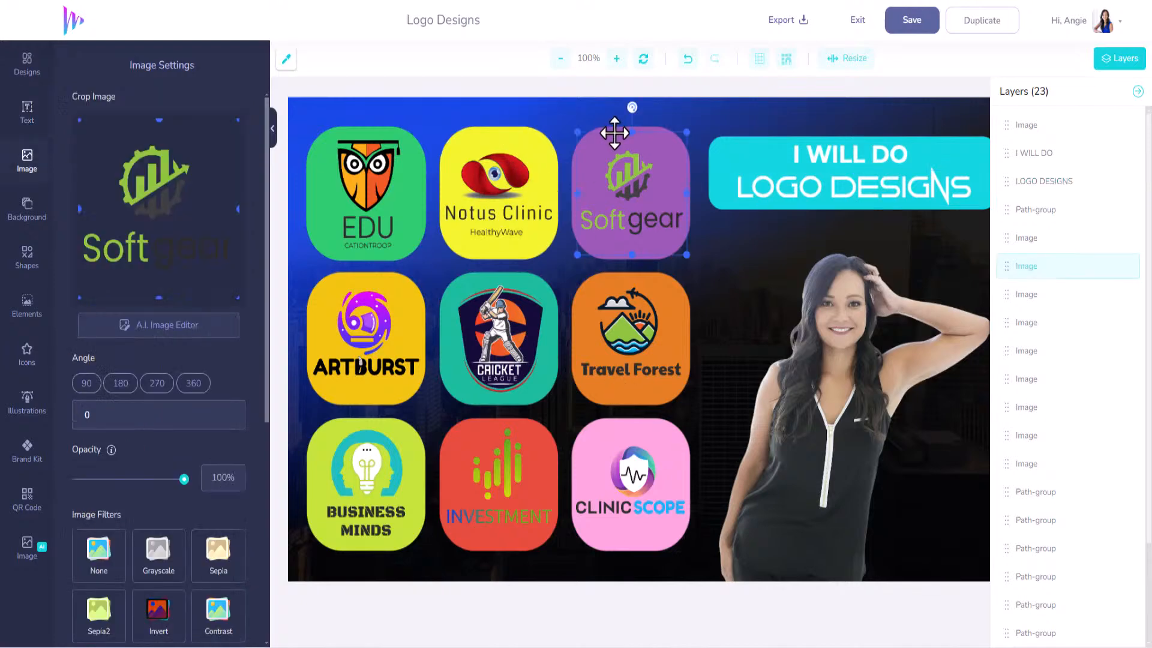
click(610, 129)
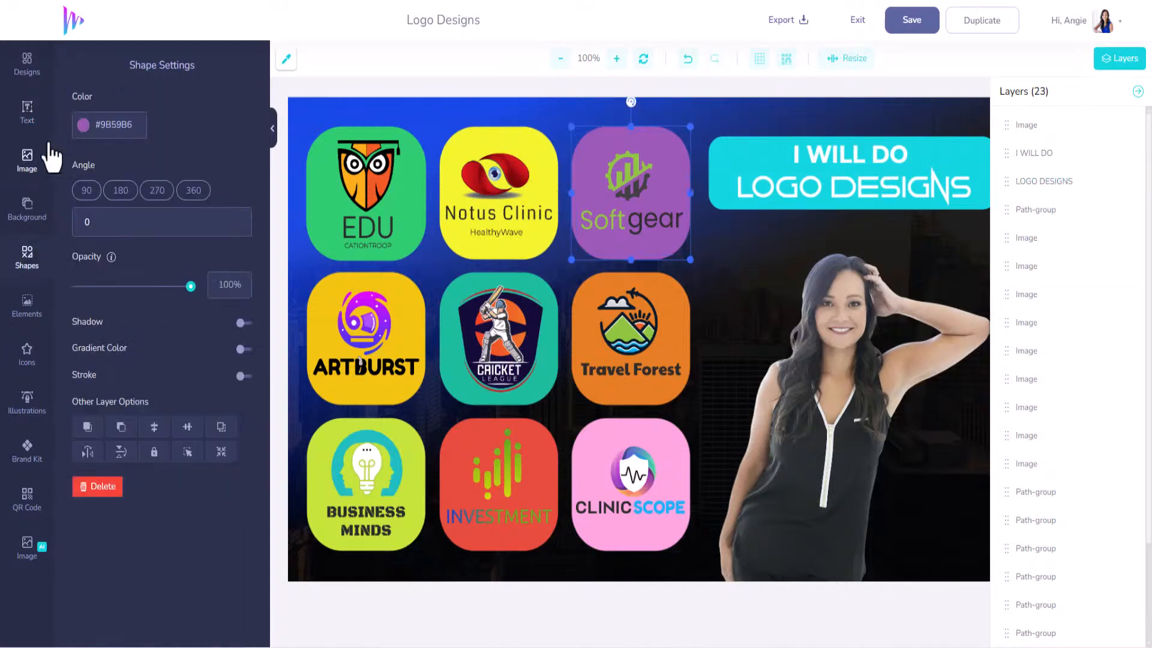
click(24, 456)
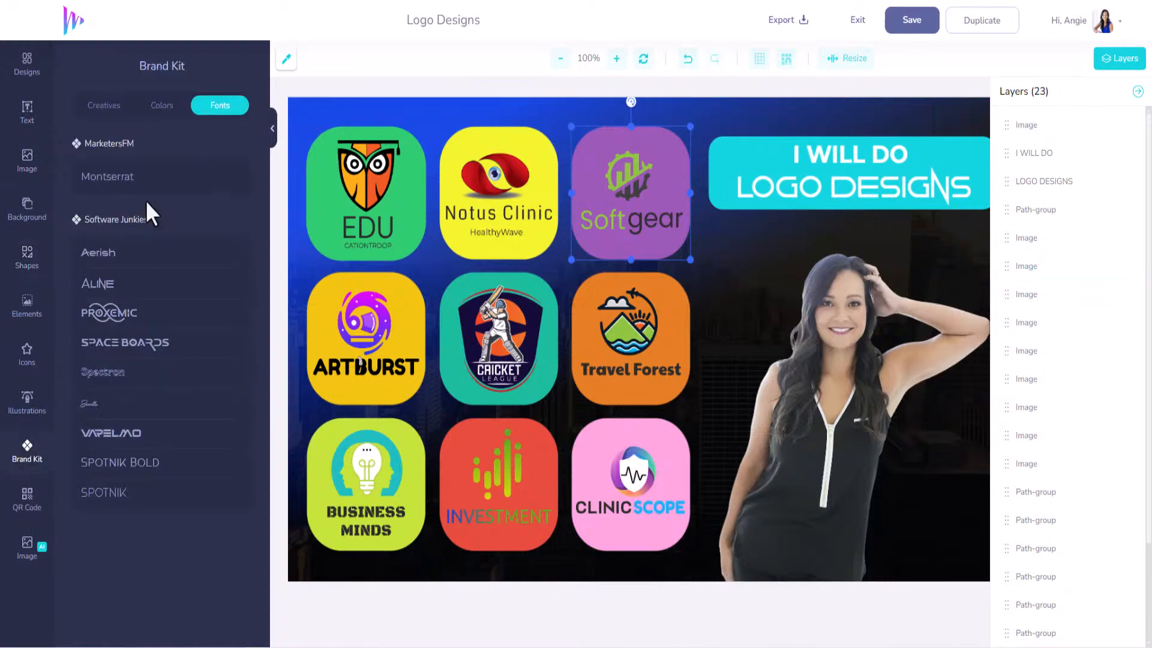
click(175, 101)
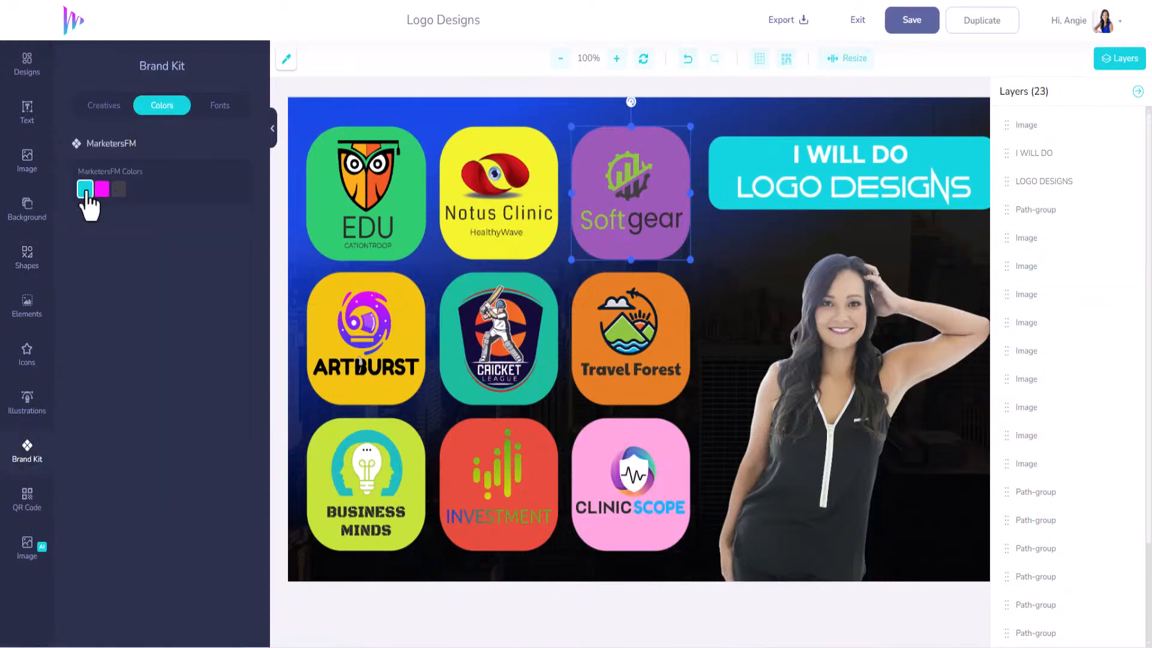
click(85, 190)
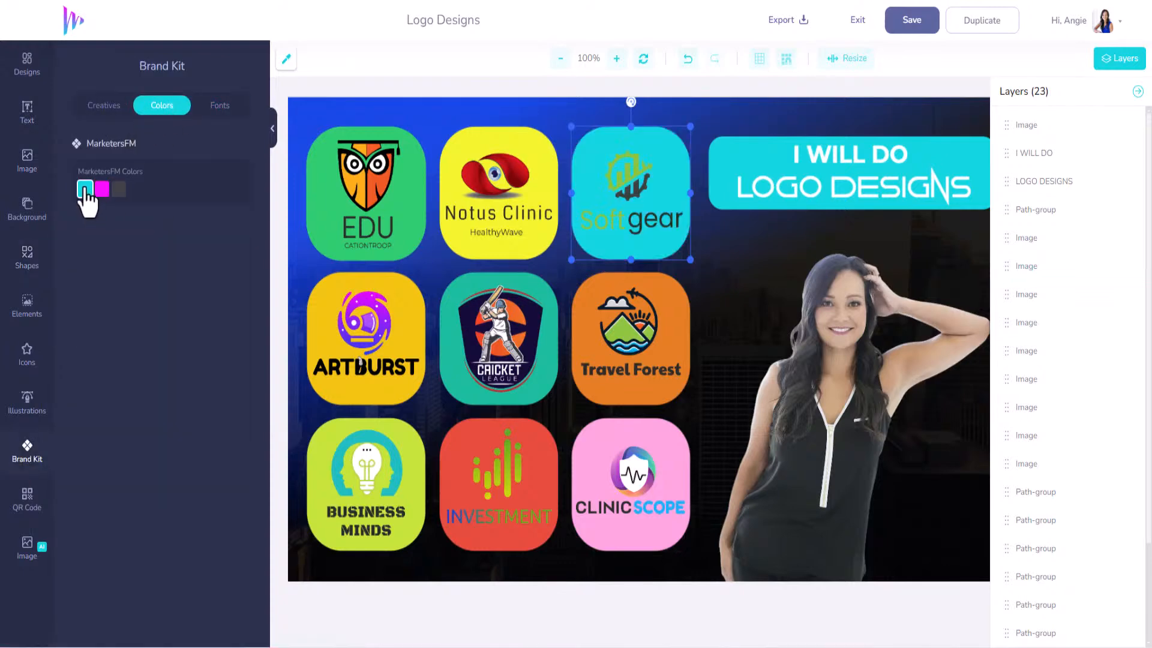
click(118, 189)
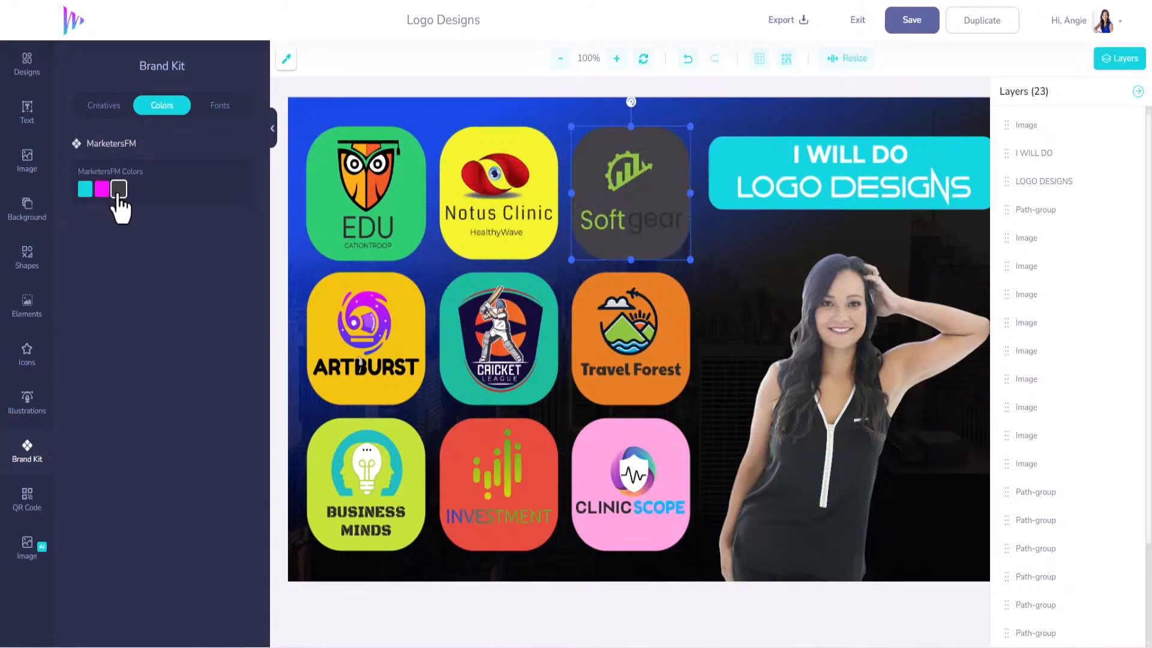
click(85, 190)
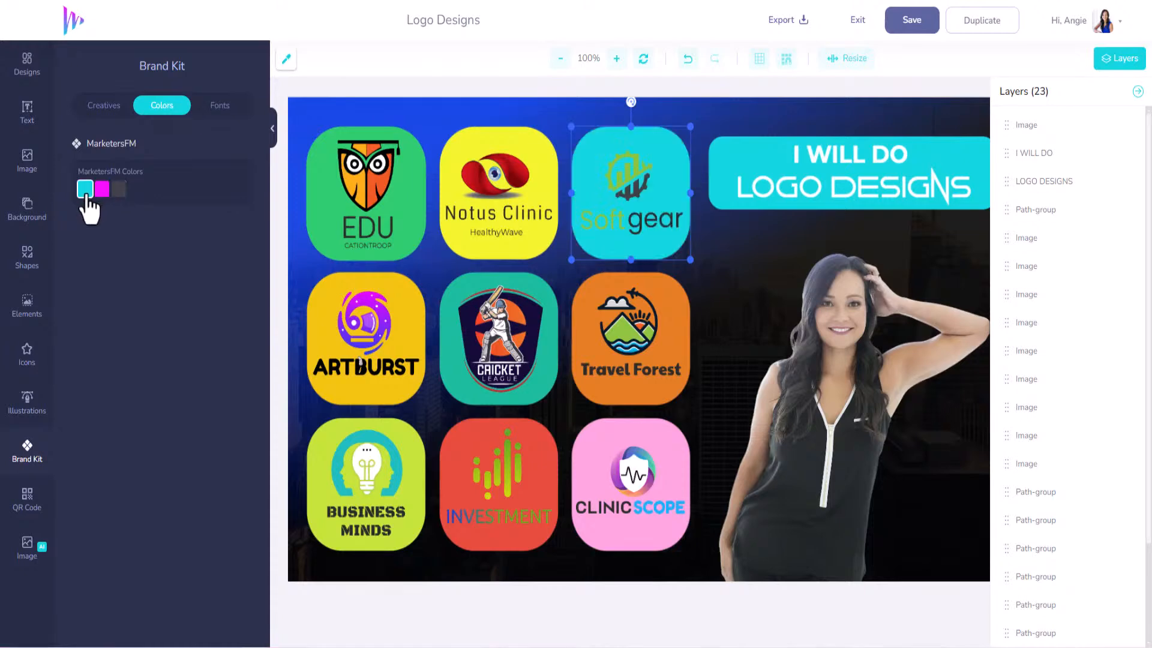
click(102, 189)
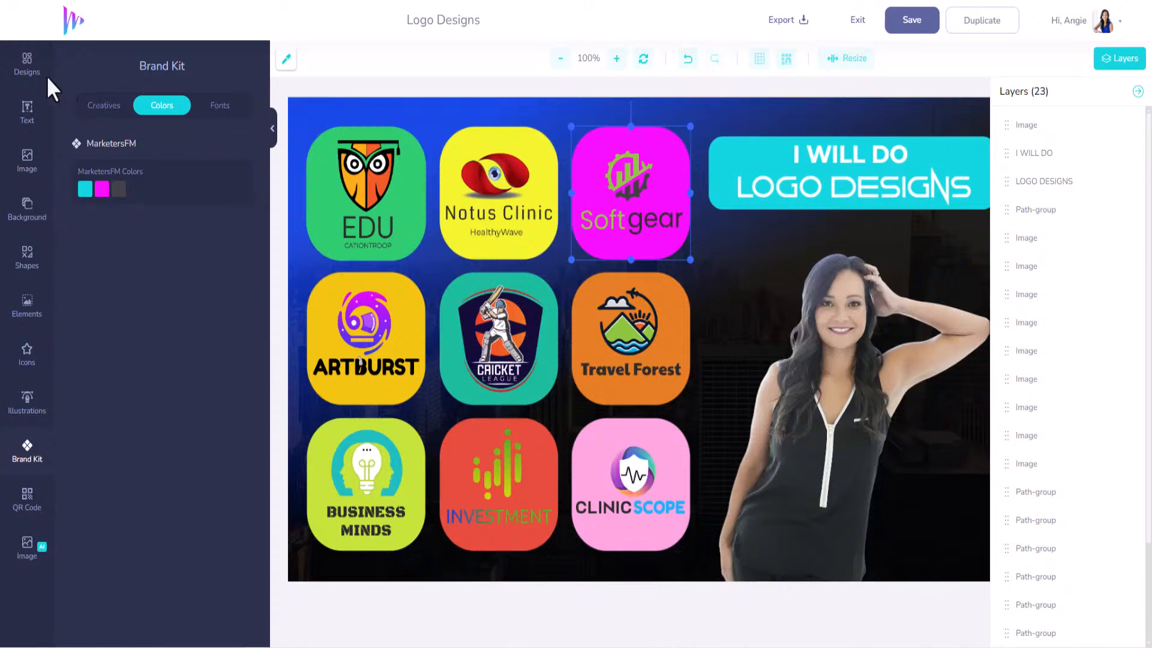
- Insert the BIZ FIT logo from the saved logo designs into the gig image
click(30, 82)
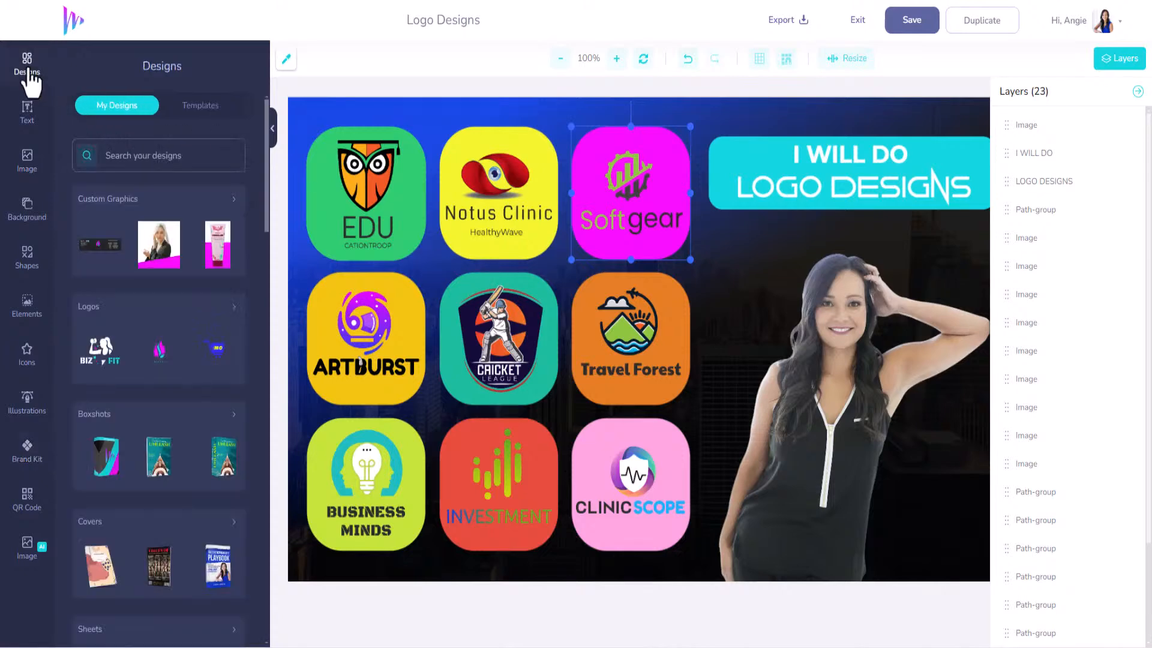
click(216, 112)
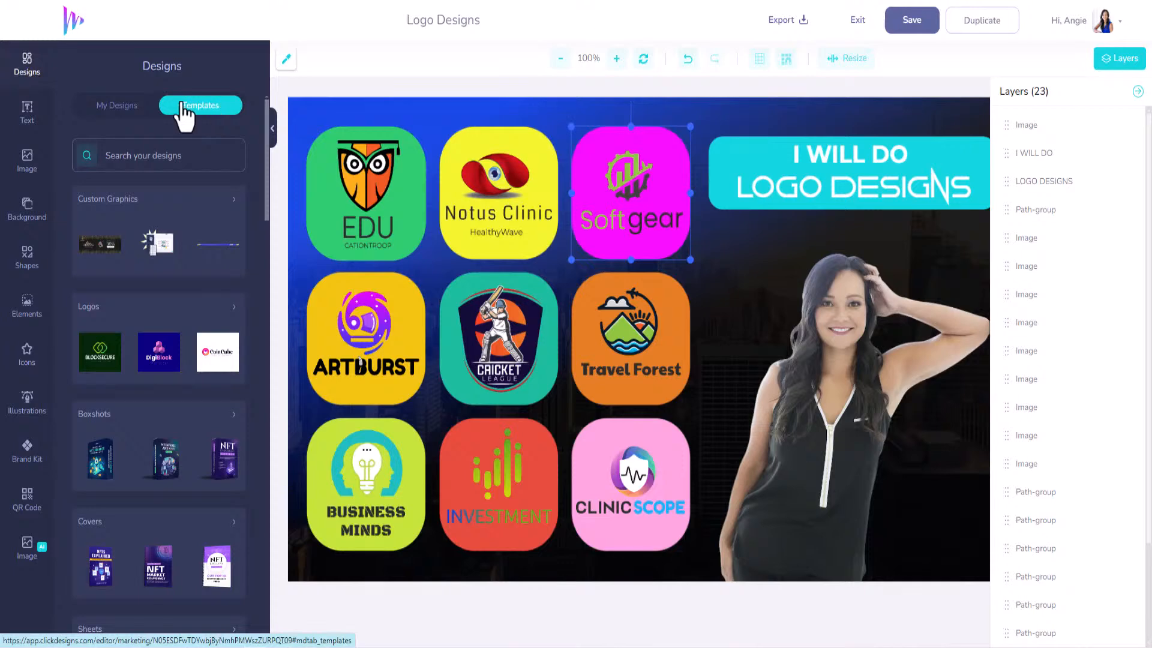
click(115, 114)
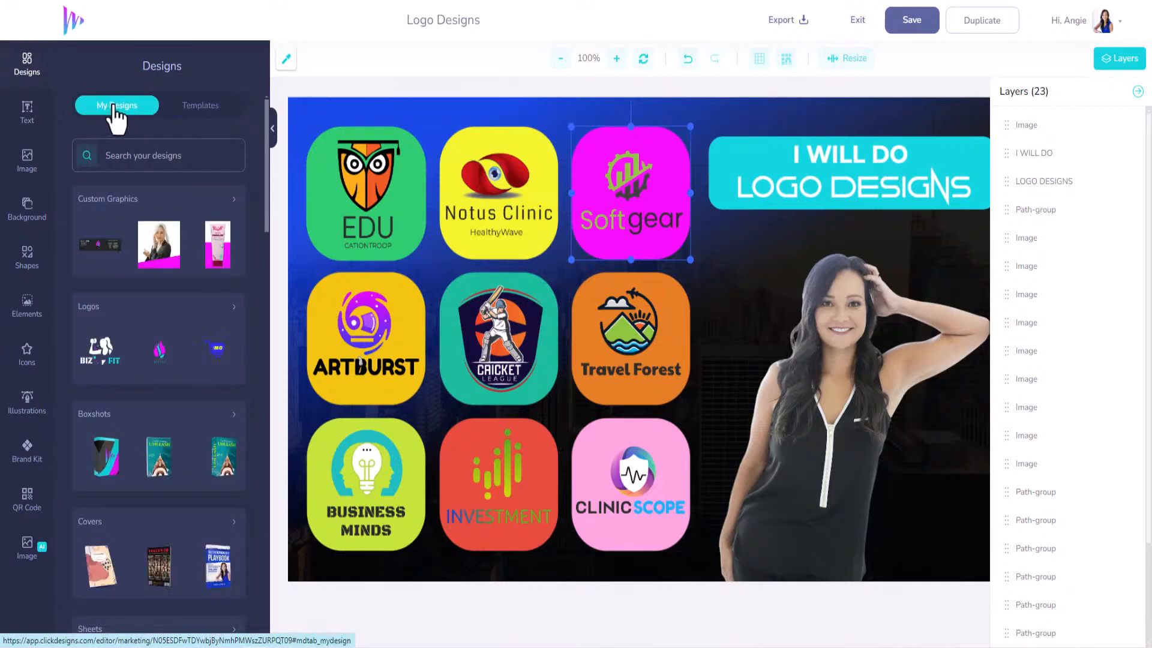
click(220, 306)
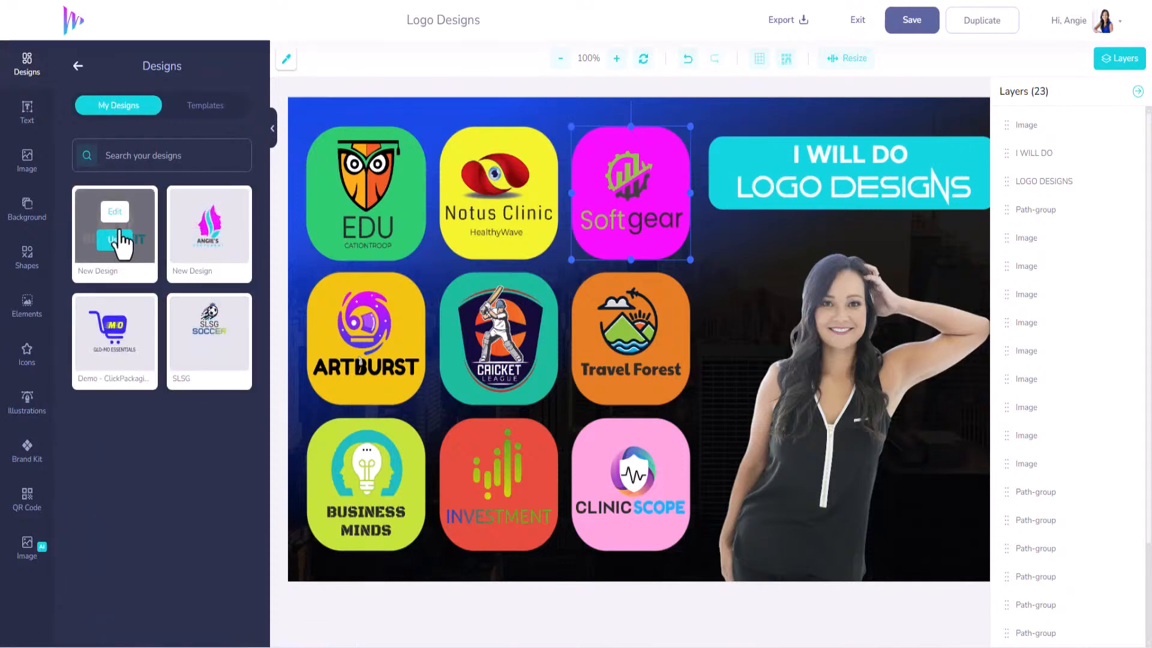
click(115, 243)
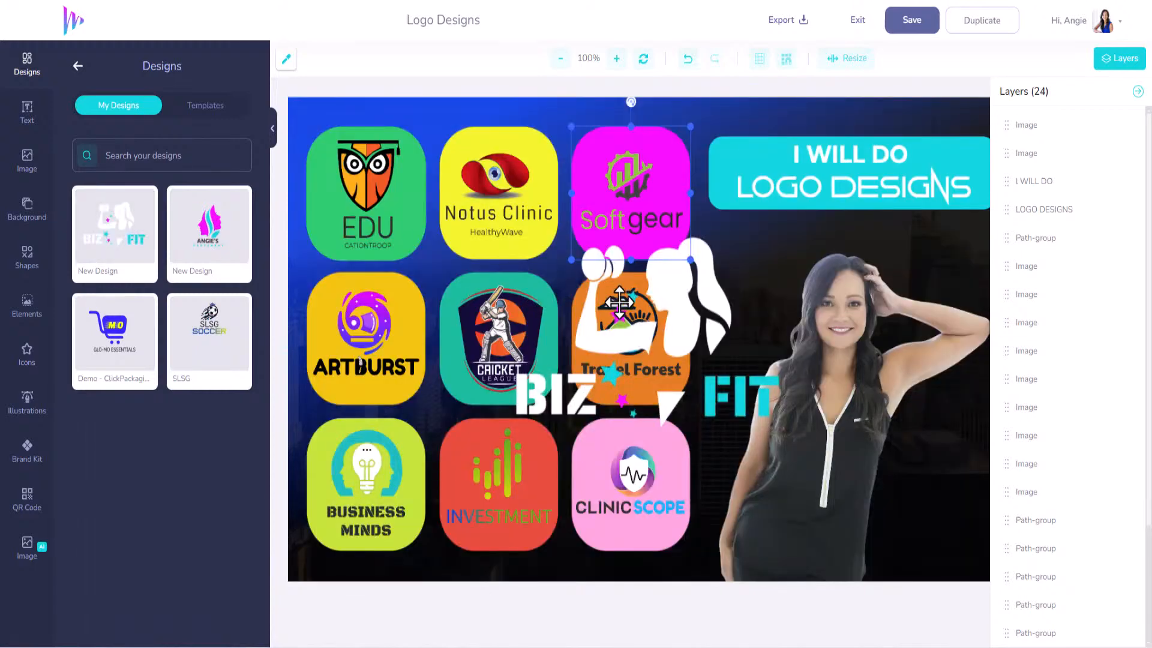
- Shrink the BIZ FIT logo and place it below the left end of the cyan banner, beside the woman's head
click(612, 297)
drag(385, 187, 540, 360)
drag(579, 421, 436, 504)
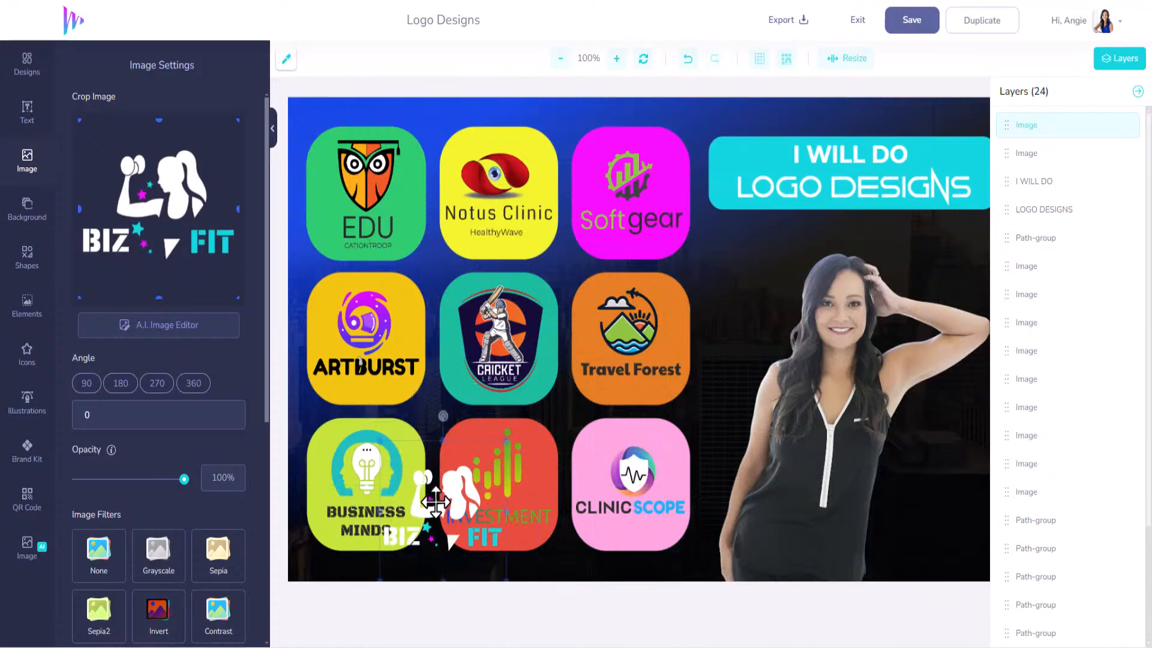
click(324, 435)
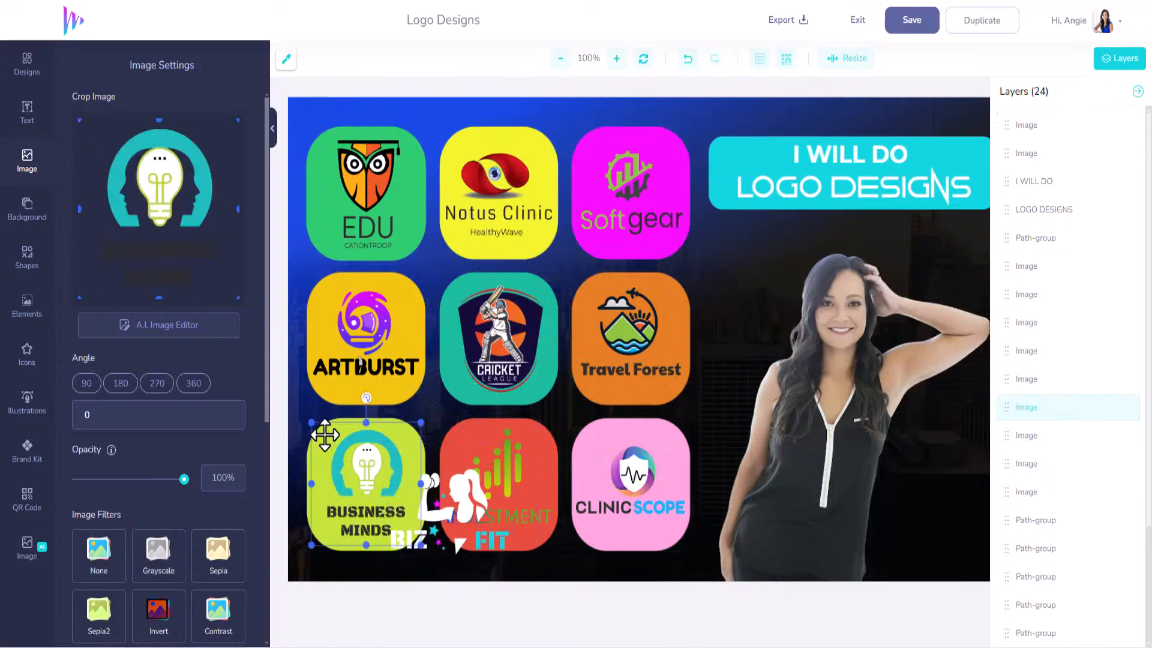
click(351, 423)
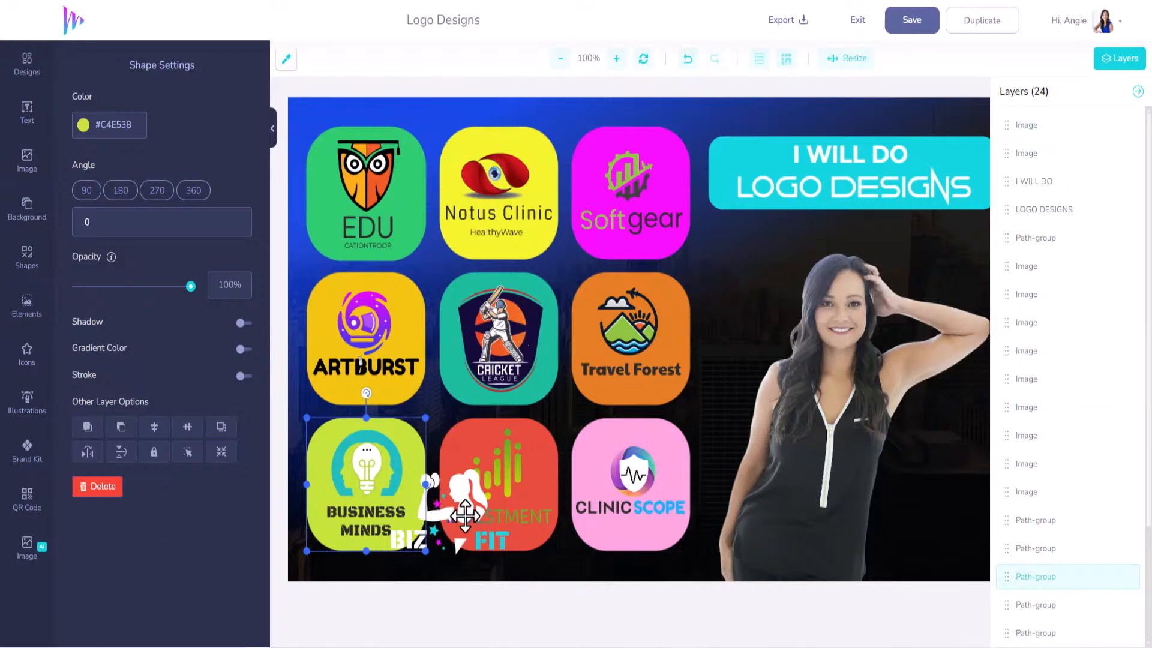
drag(464, 514, 745, 277)
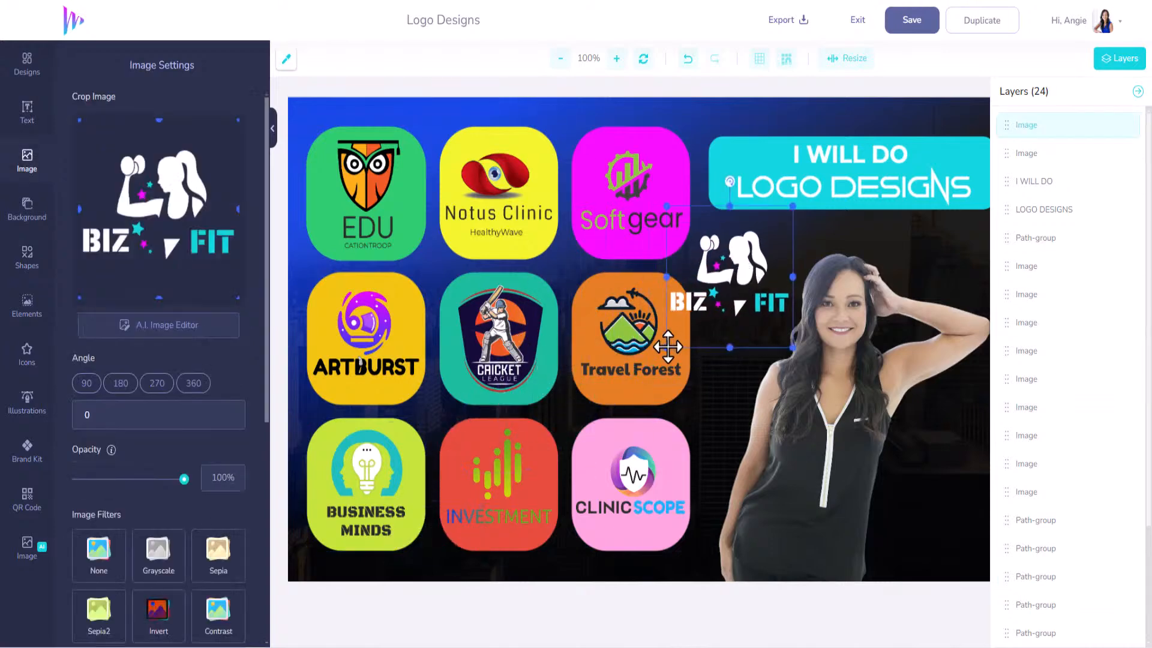
drag(665, 346, 697, 316)
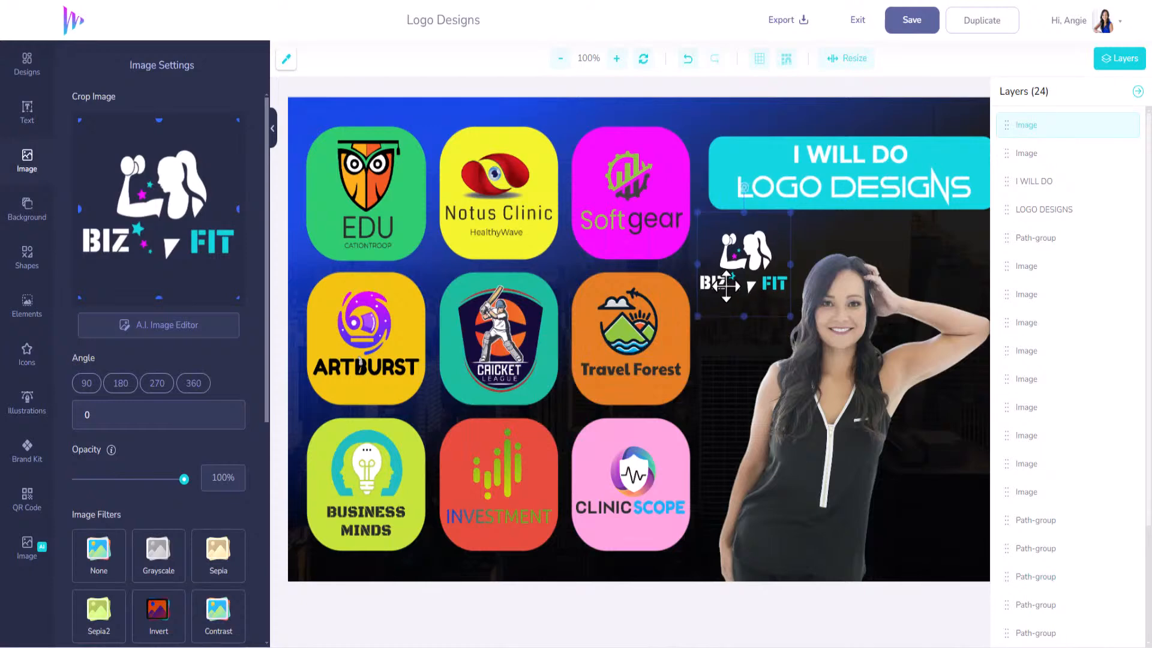
- Insert the saved SLSG Soccer logo, shrink it, and place it in the lower-right corner of the design
click(30, 168)
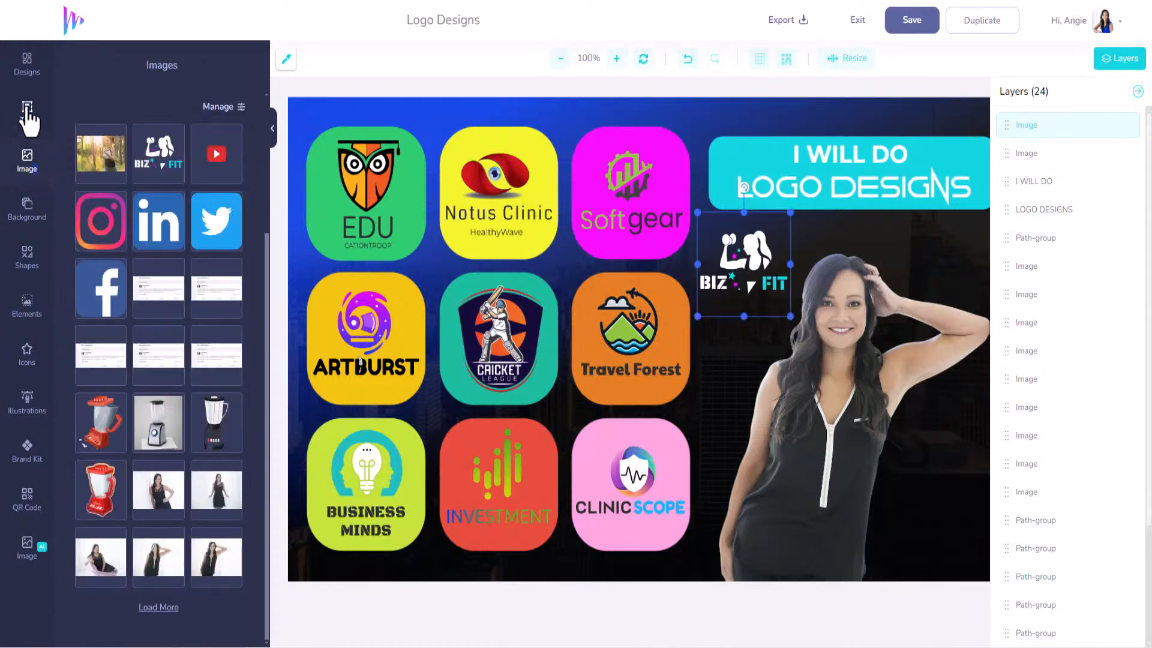
click(28, 67)
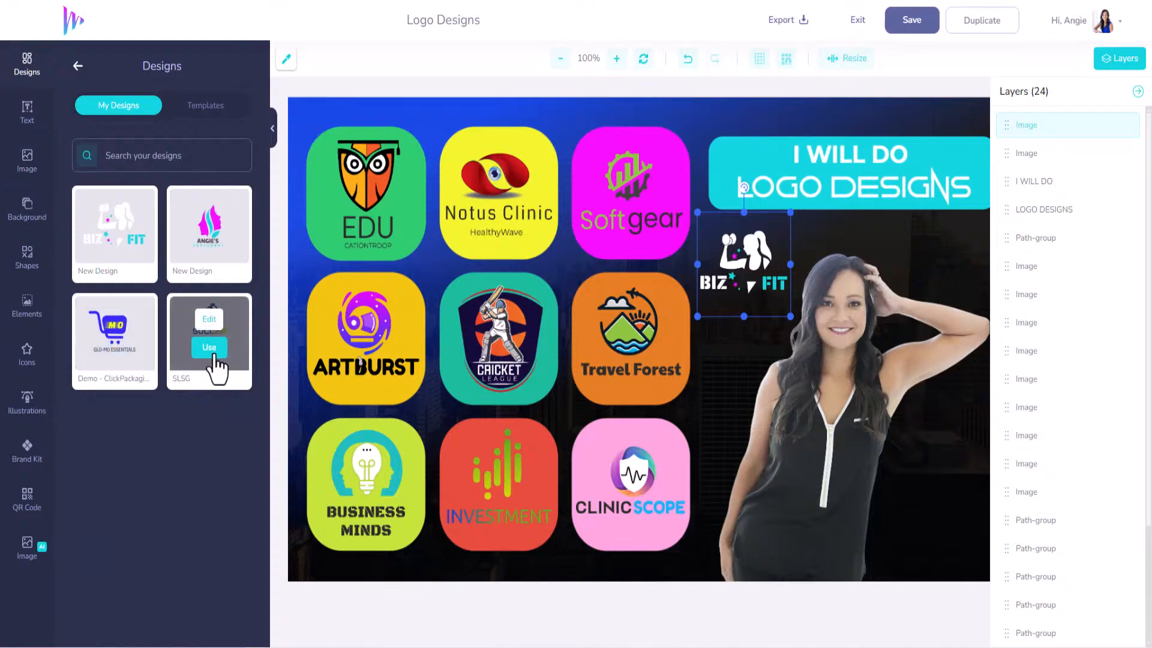
click(209, 348)
drag(675, 327, 668, 406)
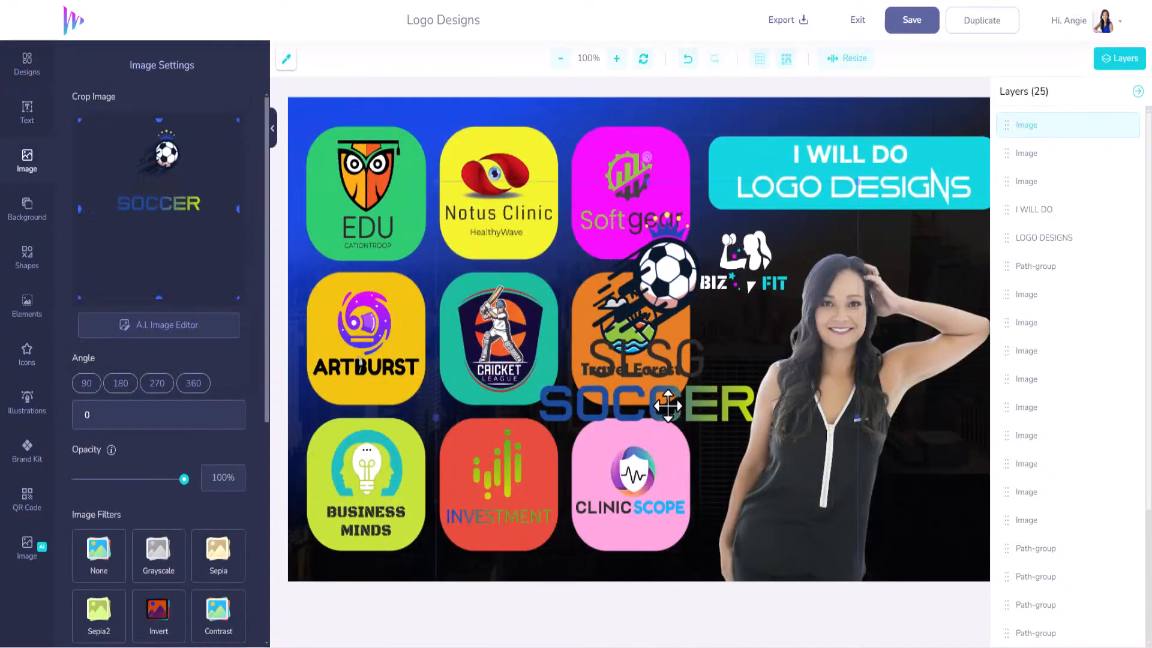
drag(438, 185, 692, 468)
drag(796, 533, 948, 516)
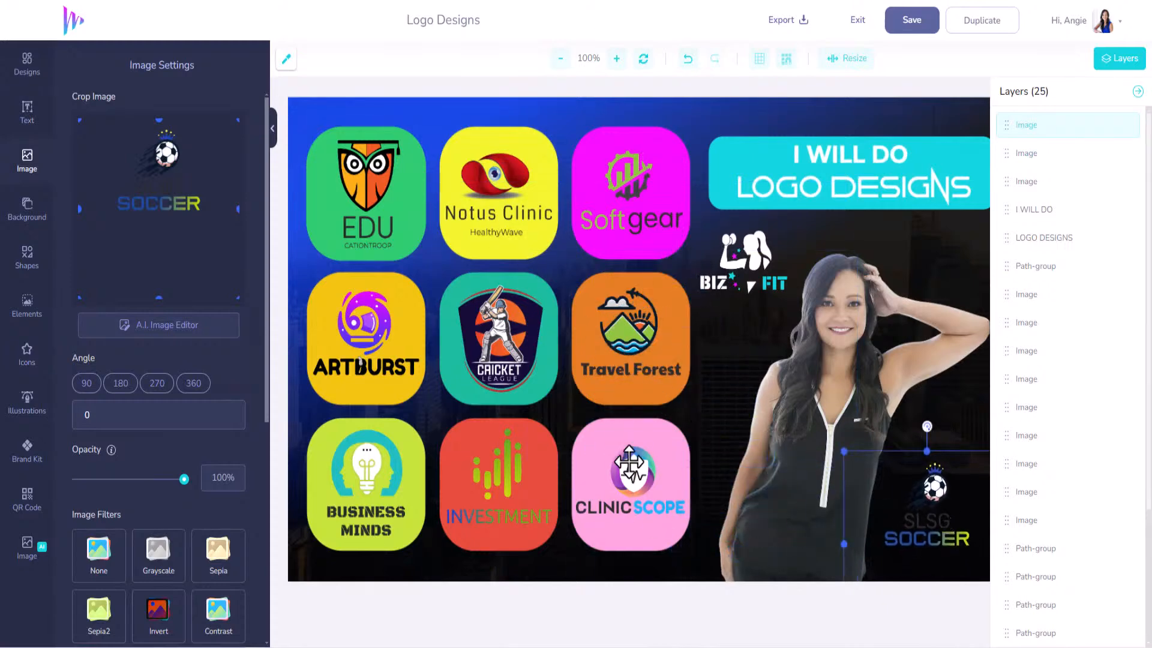
click(616, 424)
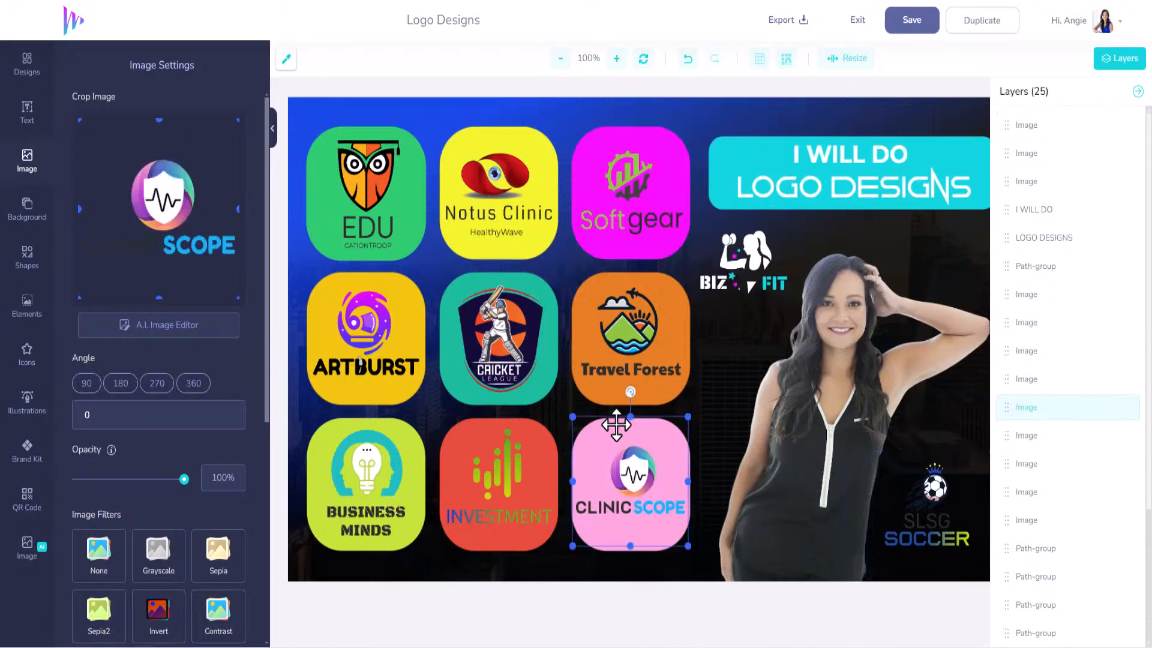
key(ctrl+v)
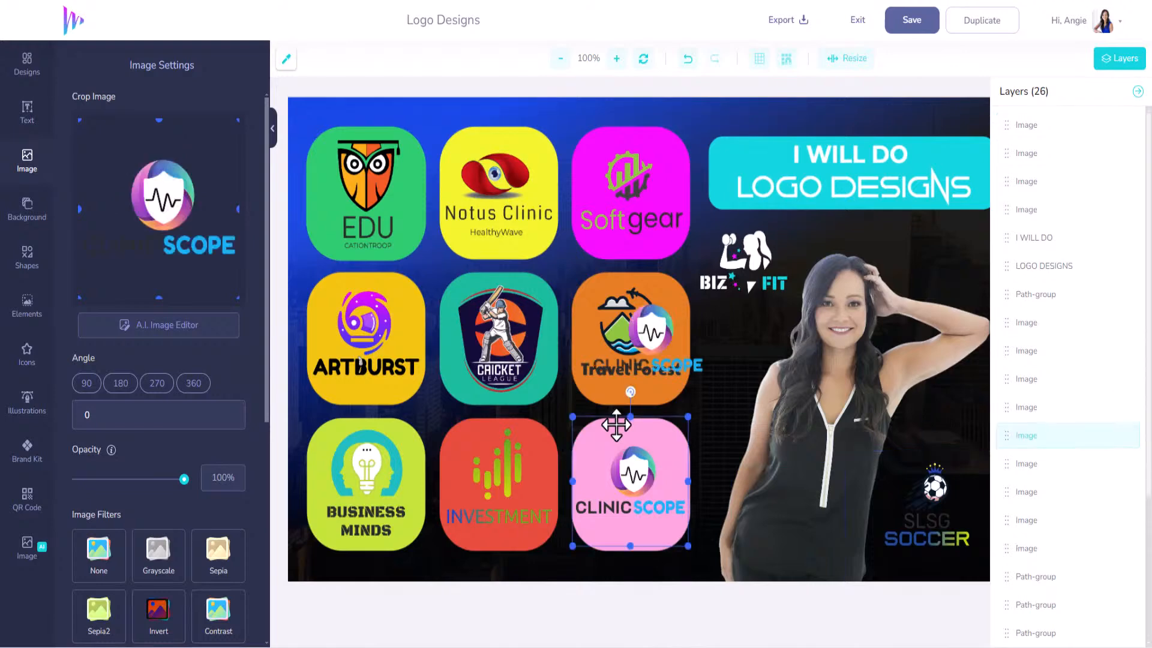
click(650, 341)
key(Delete)
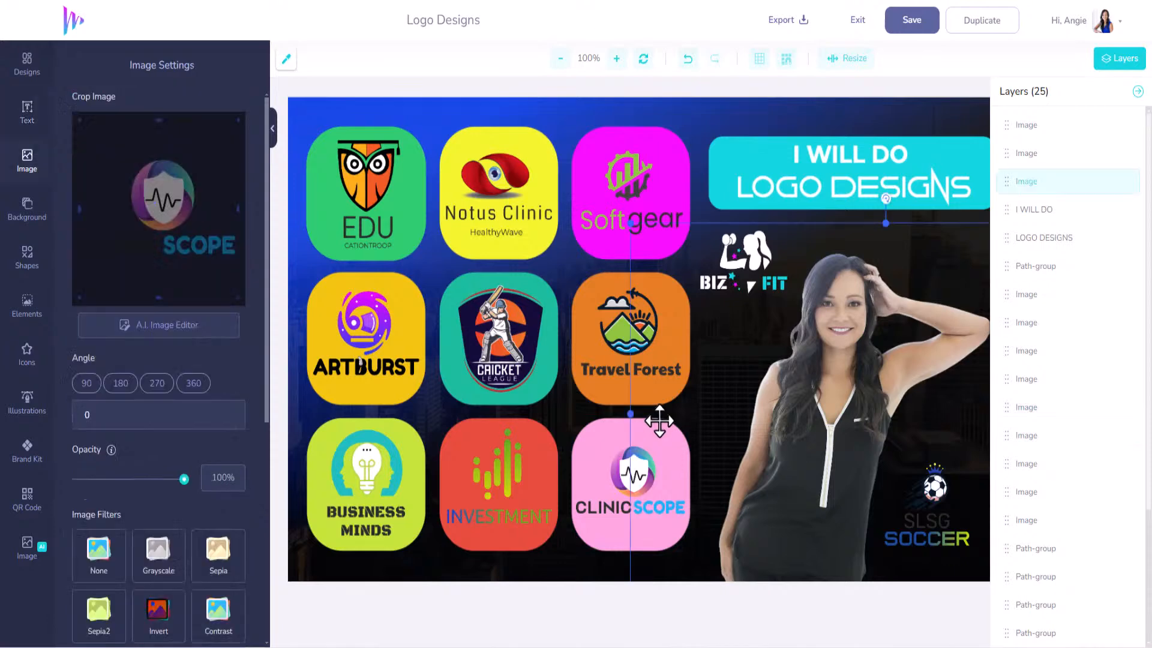
click(617, 420)
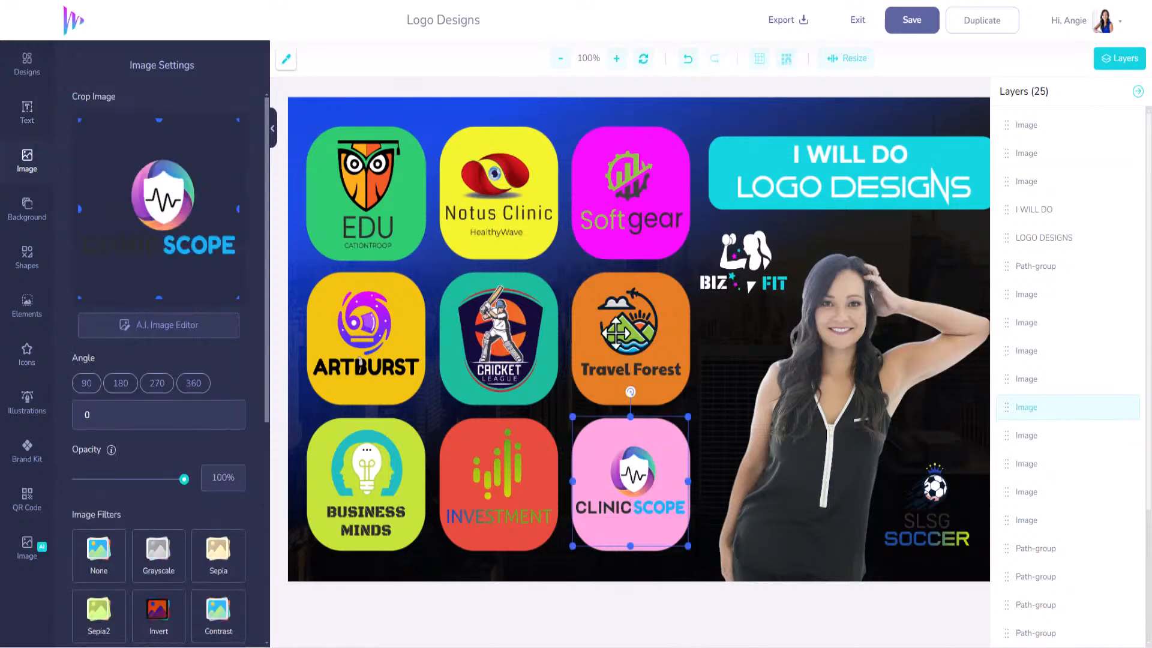
- Duplicate the orange Travel Forest tile and place the copy behind the SLSG Soccer logo, one layer below it
click(614, 276)
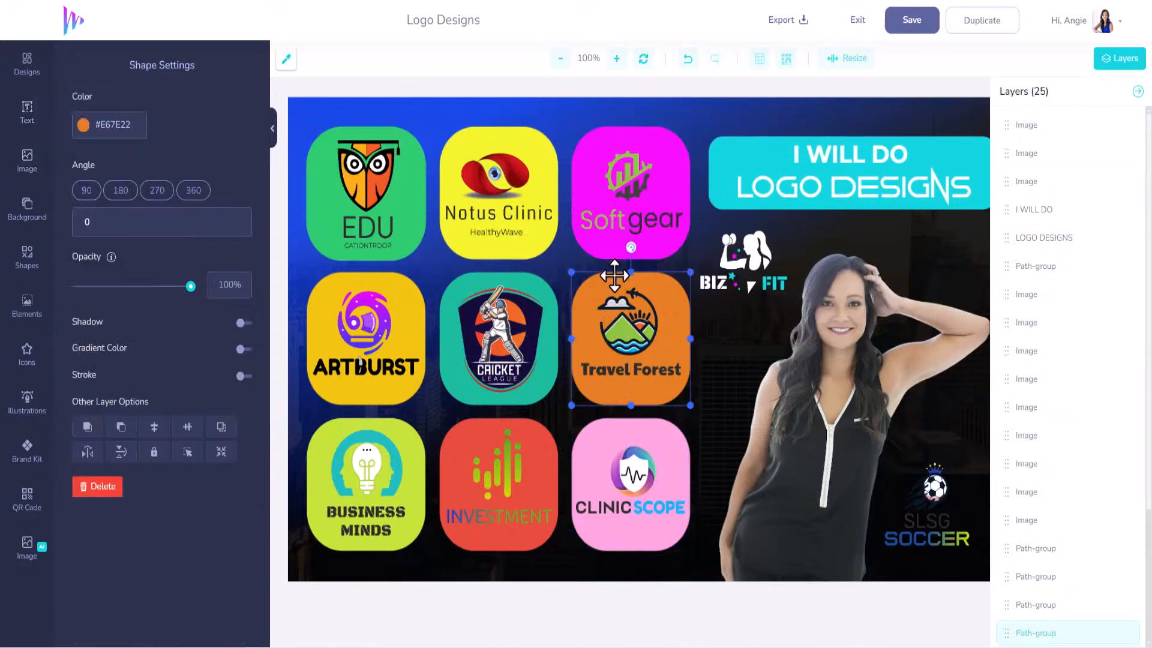
key(ctrl+c)
key(ctrl+v)
drag(642, 429, 927, 559)
drag(1014, 125, 1005, 154)
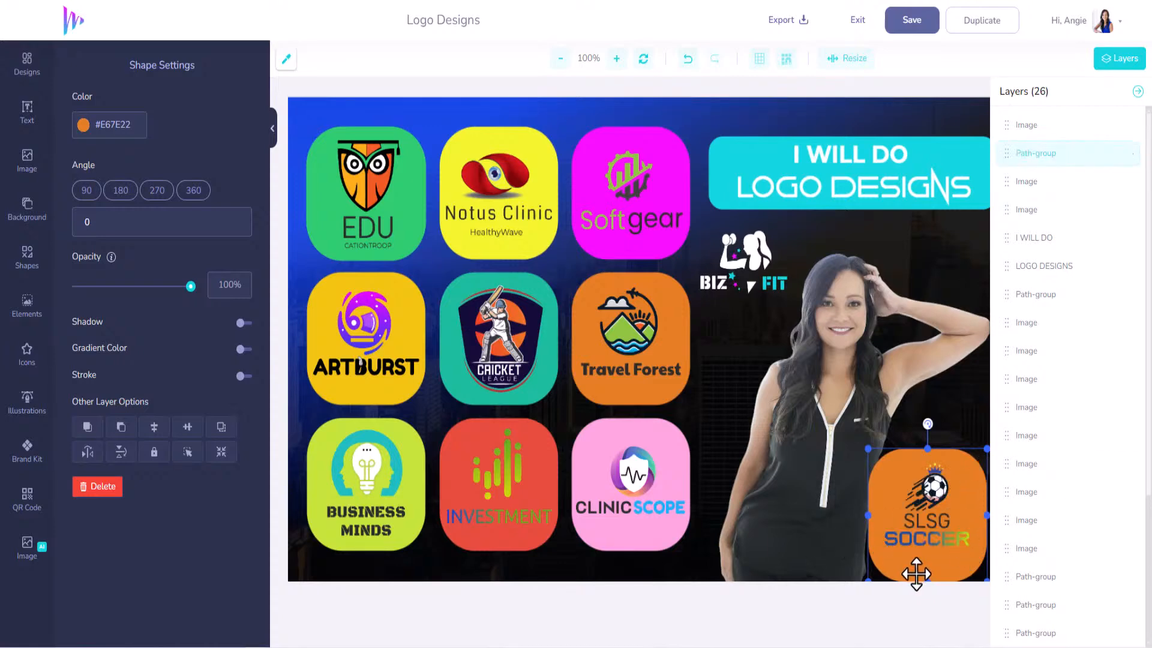
- Recolor the tile behind the SLSG Soccer logo to blue #2269E6 and nudge the logo slightly on it
click(83, 125)
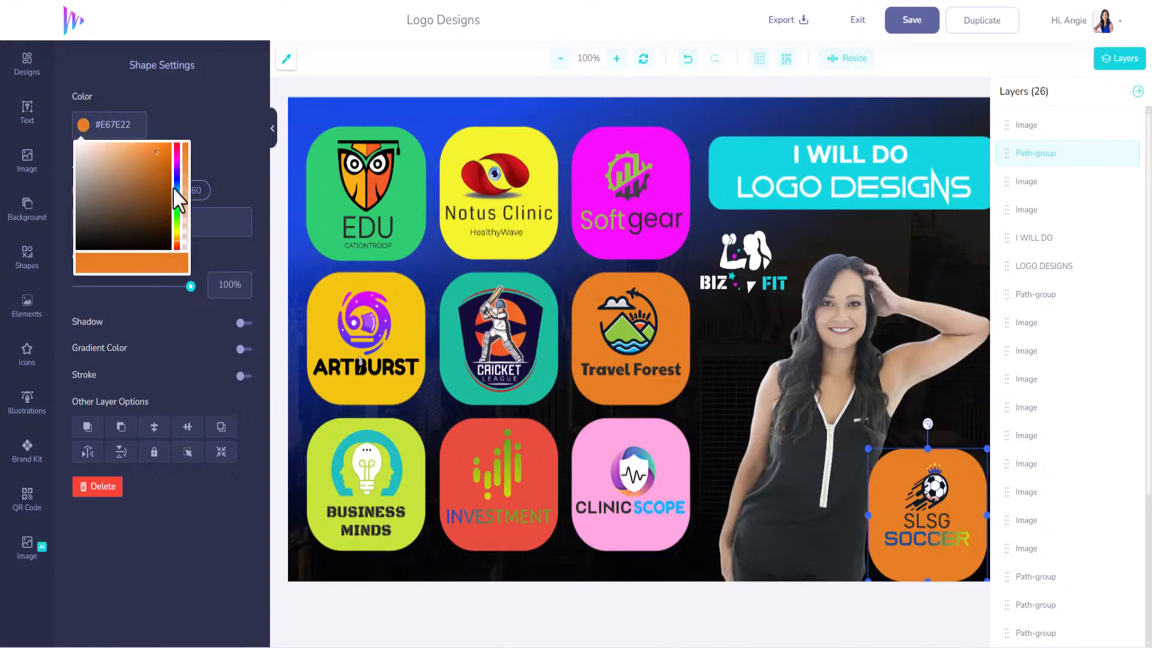
drag(178, 193, 174, 186)
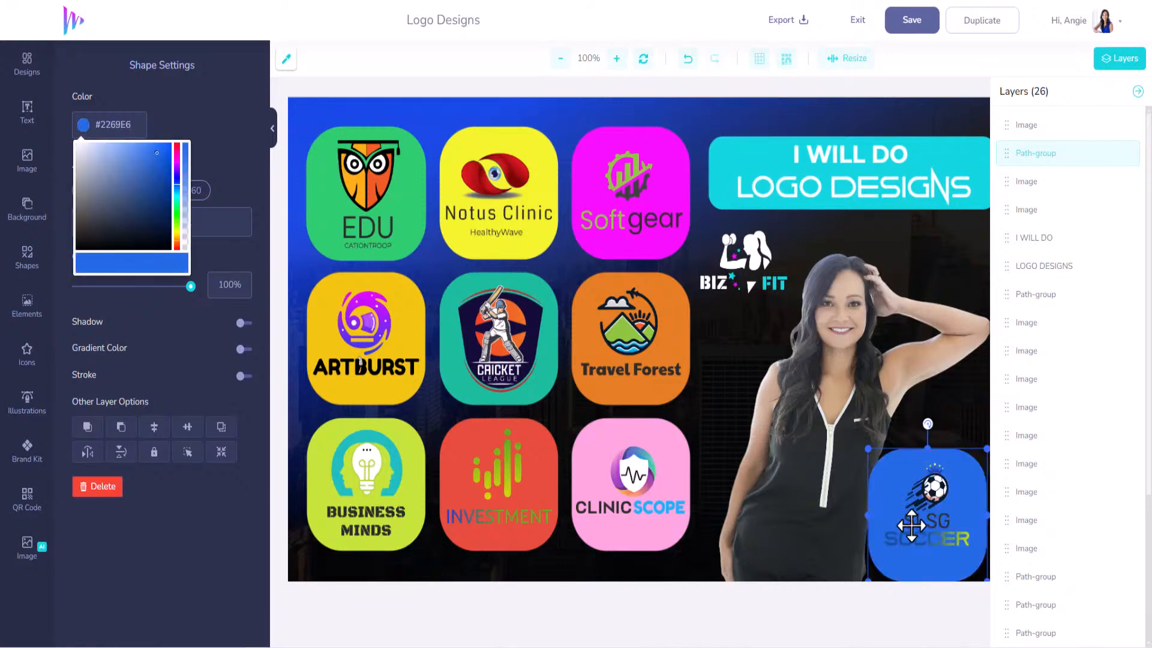
click(929, 519)
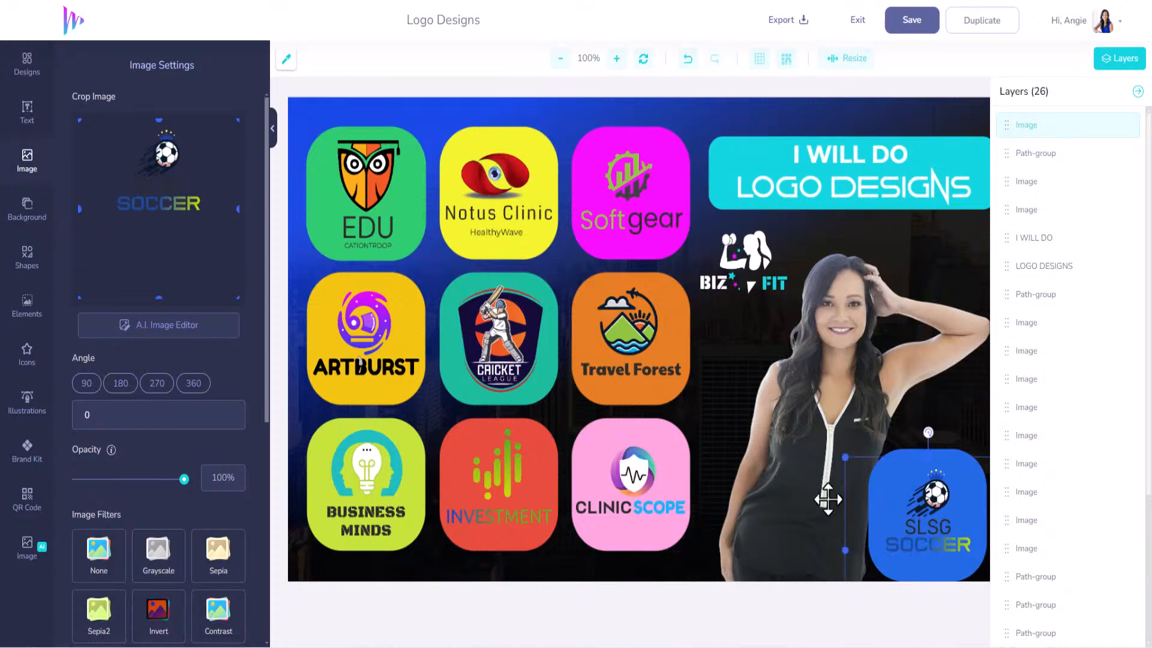
- Enlarge the woman's cutout and reposition it between the logo grid and the SLSG Soccer tile, just below the banner
drag(818, 488, 806, 489)
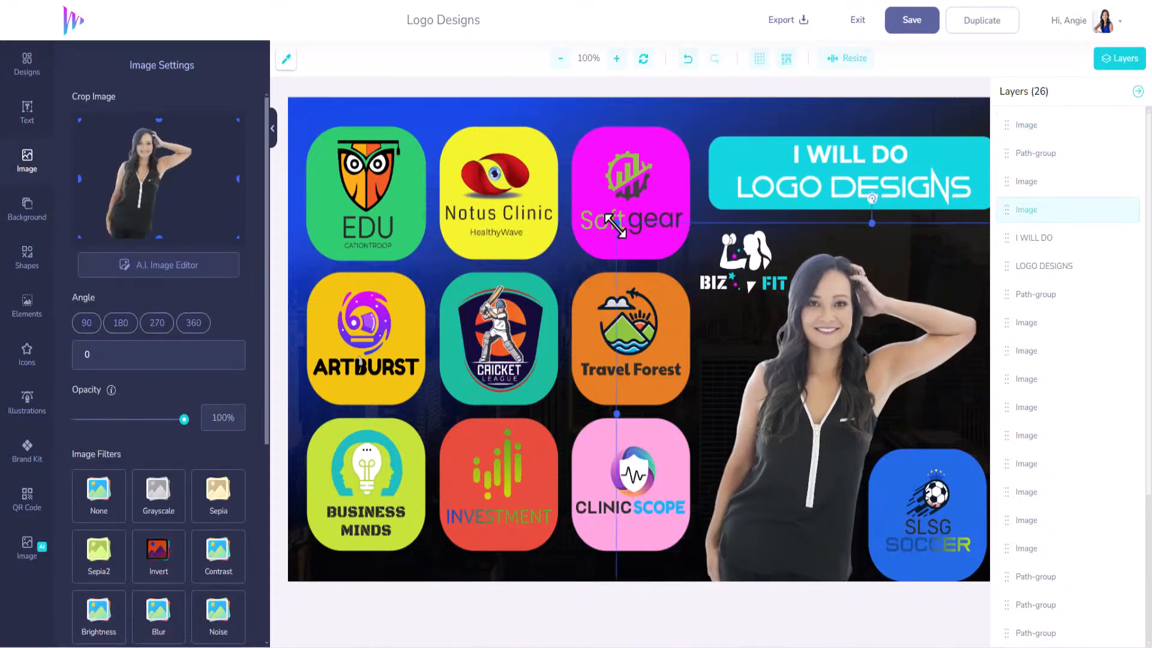
drag(615, 226, 580, 198)
drag(780, 389, 804, 365)
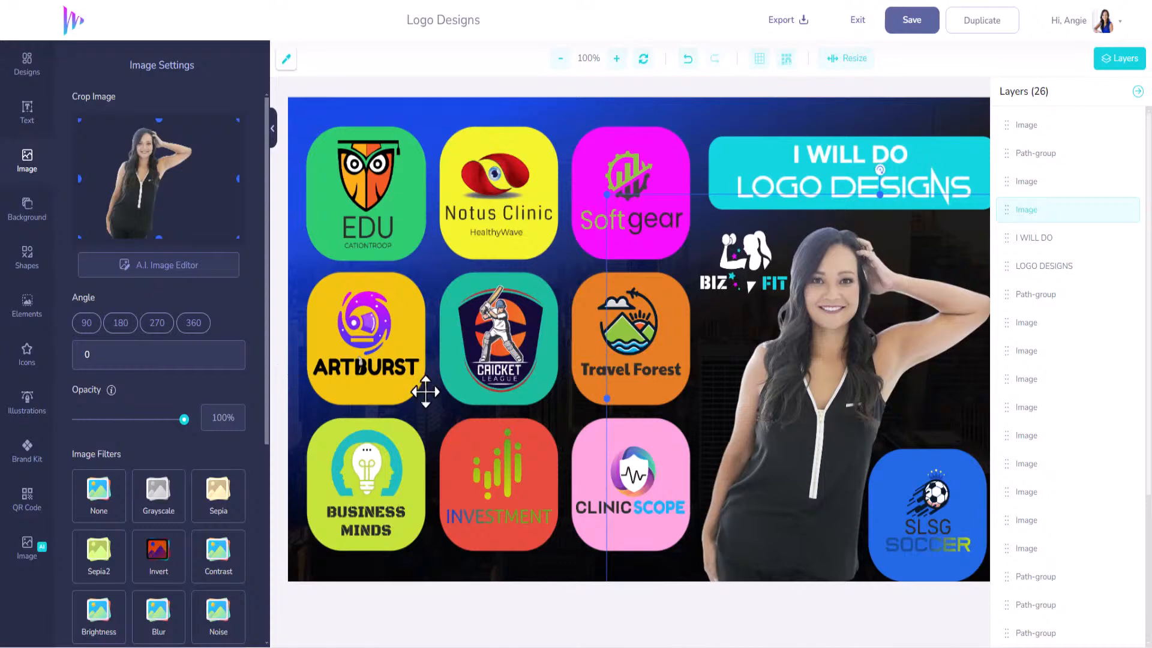
- Insert the Crypto Vault X logo from the Logos template category into the design
click(26, 71)
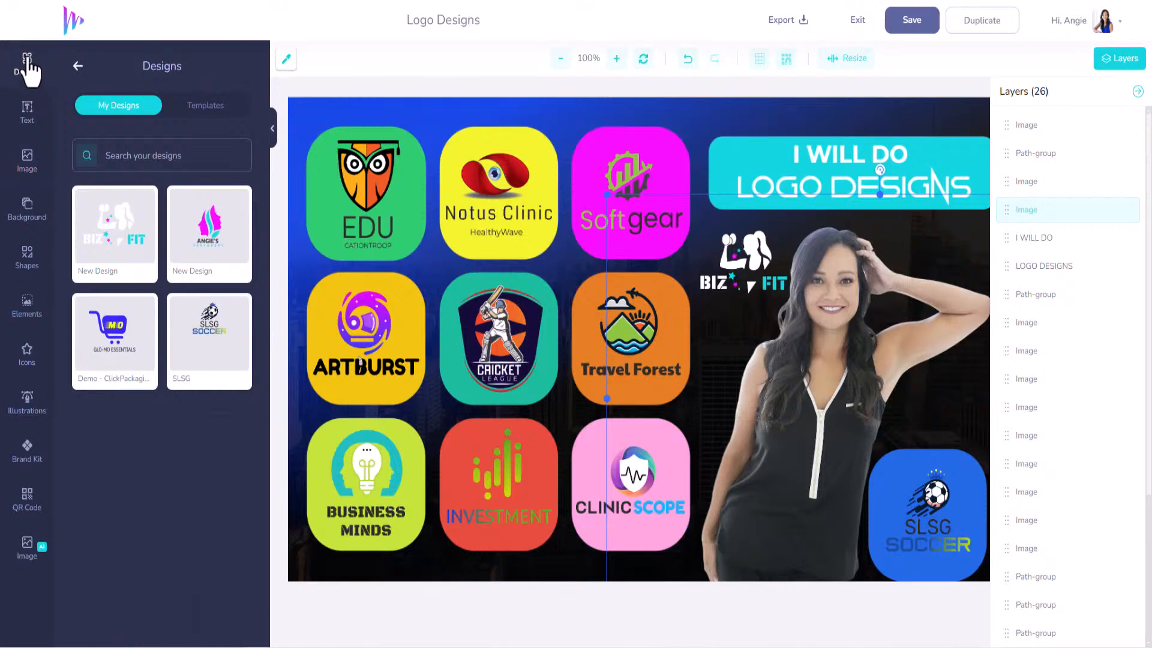
click(218, 109)
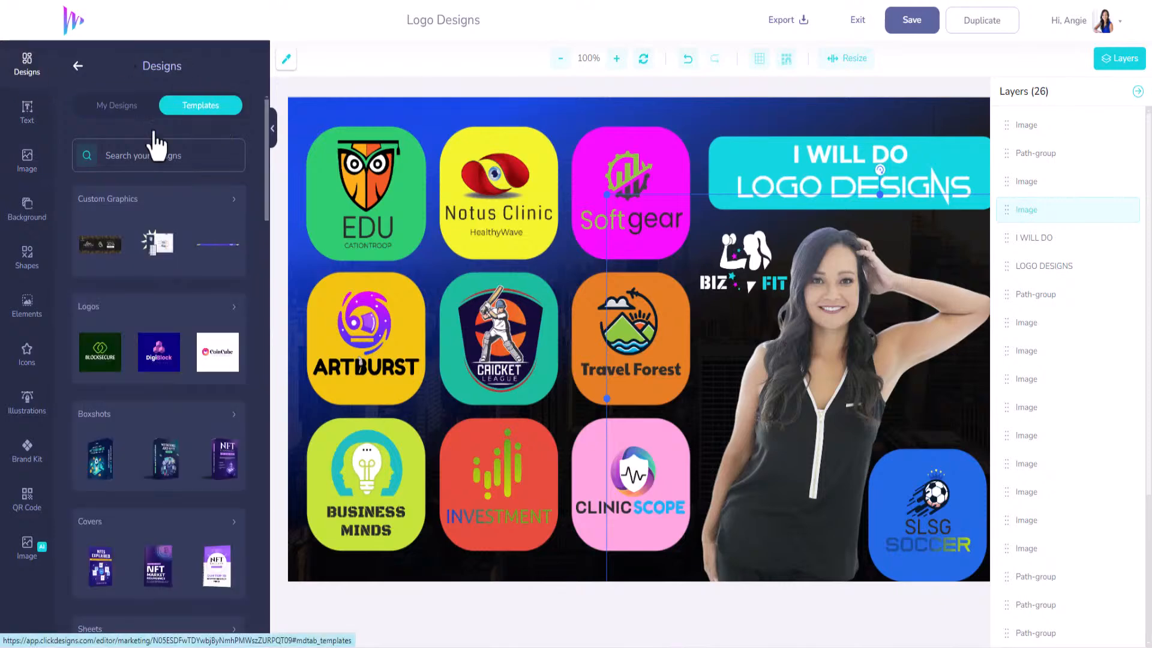
scroll(162, 397, down, 5)
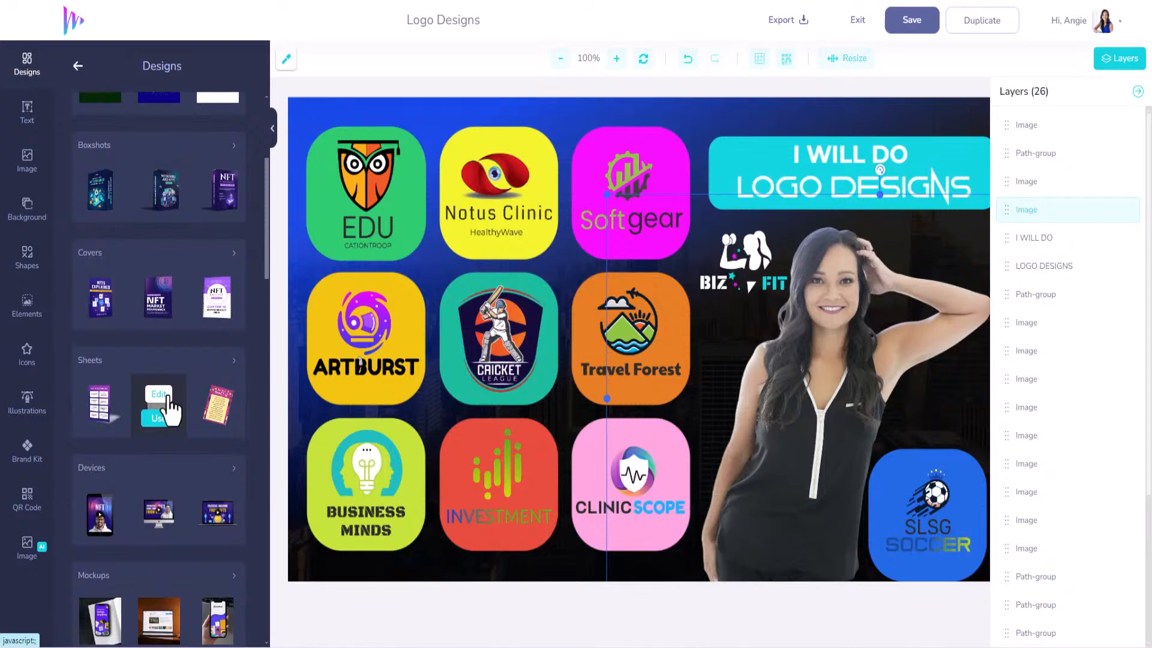
scroll(168, 402, down, 10)
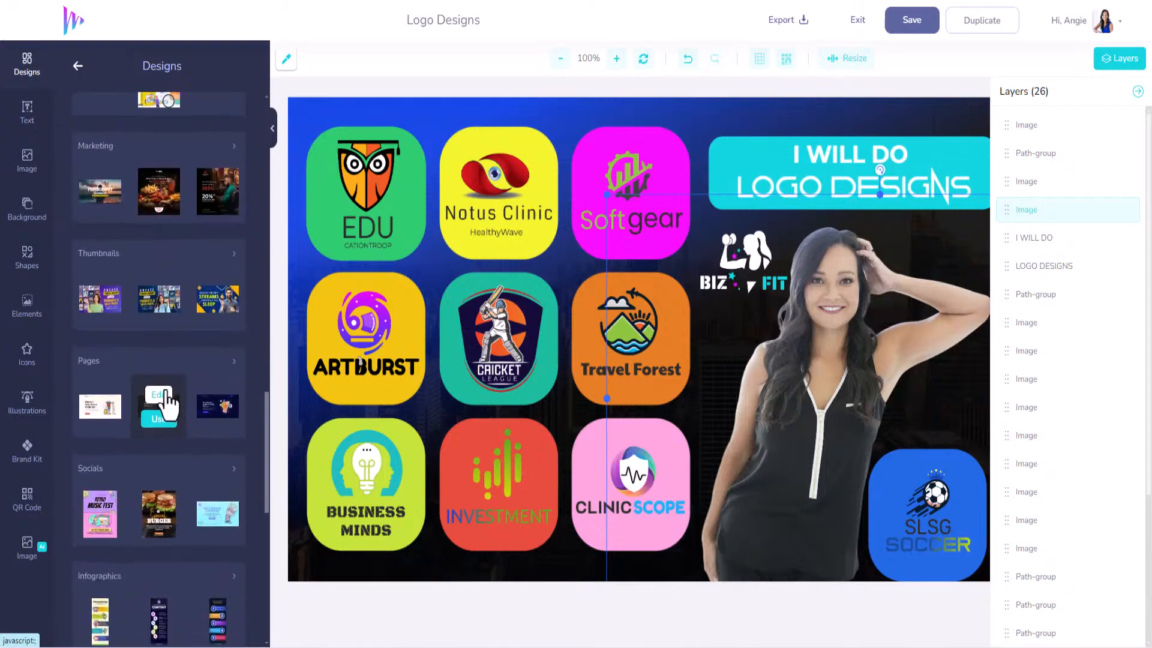
scroll(166, 391, up, 15)
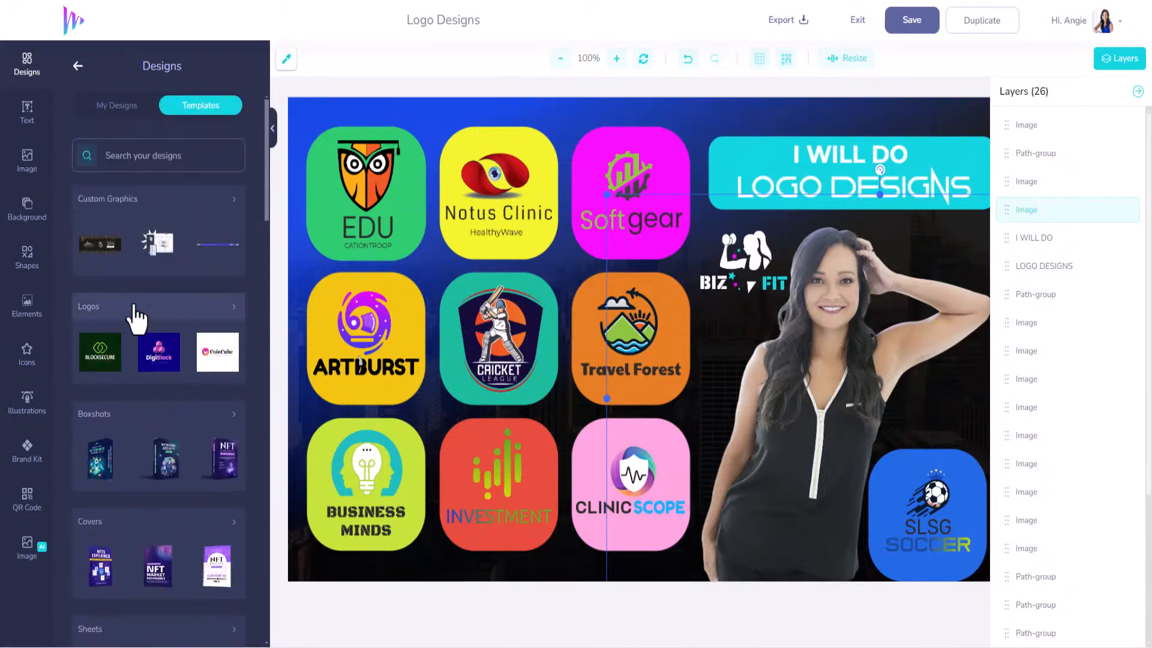
click(223, 322)
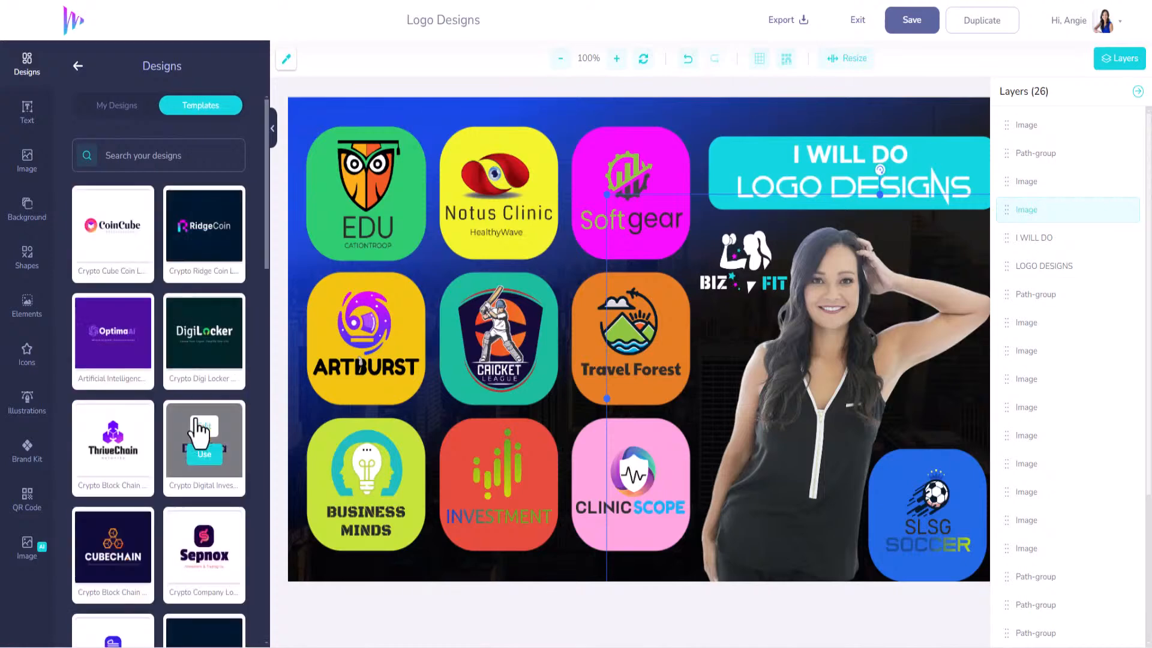
scroll(174, 420, down, 2)
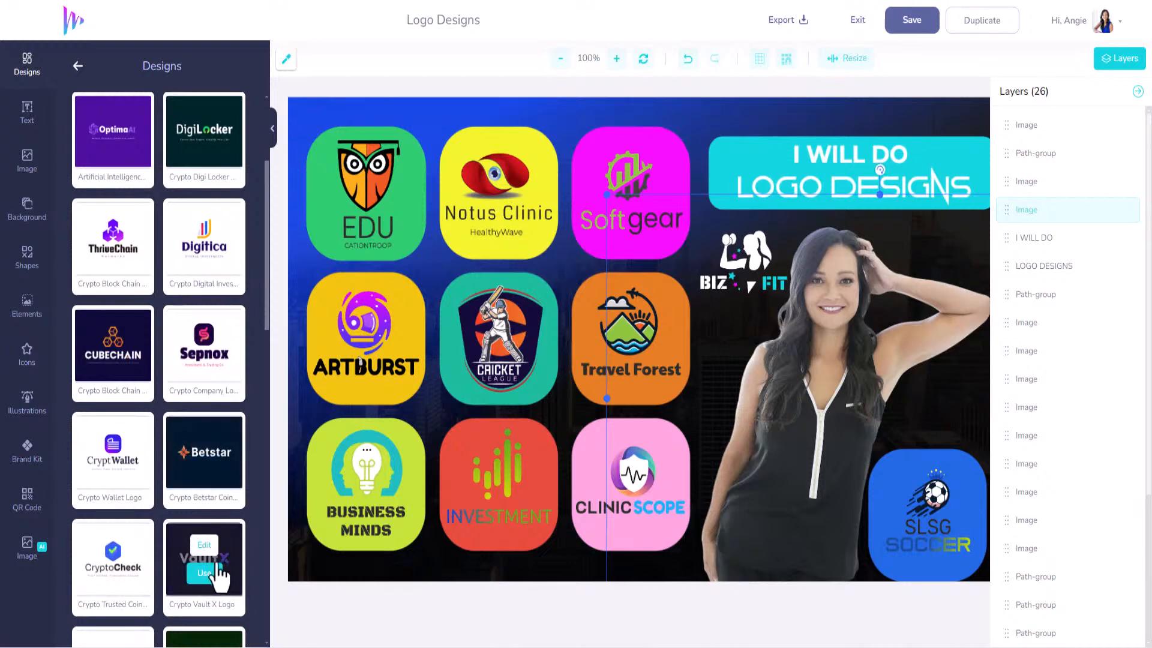
click(205, 573)
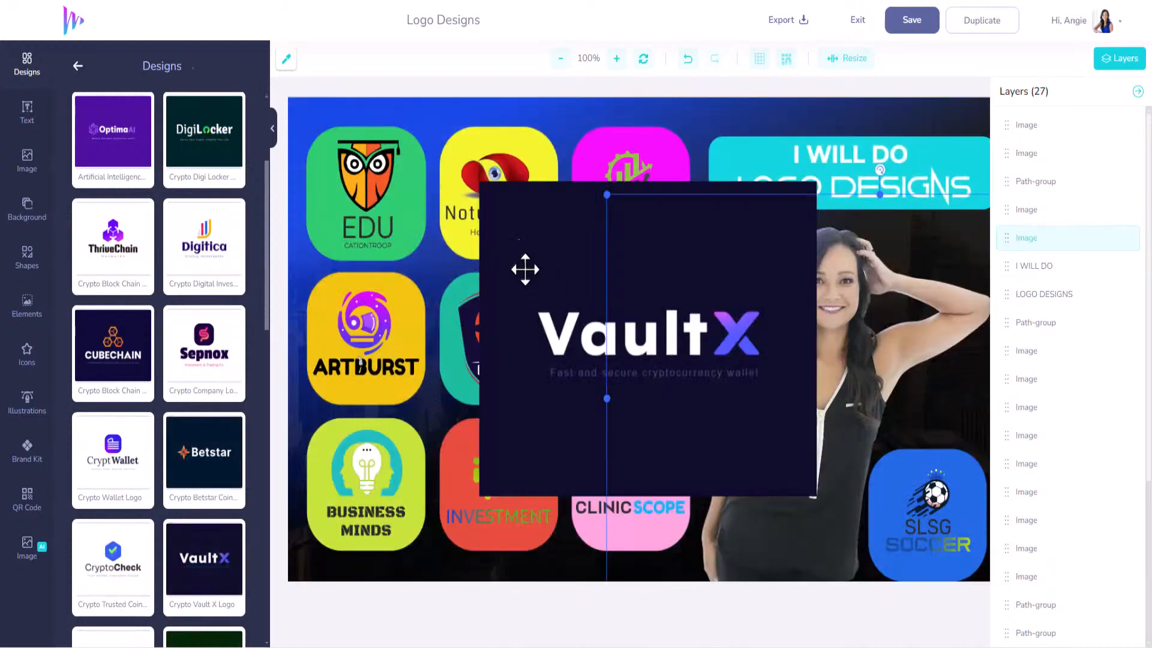
- Turn on rounded corners for the VaultX logo image and set the corner radius to 130
click(524, 270)
scroll(180, 490, down, 5)
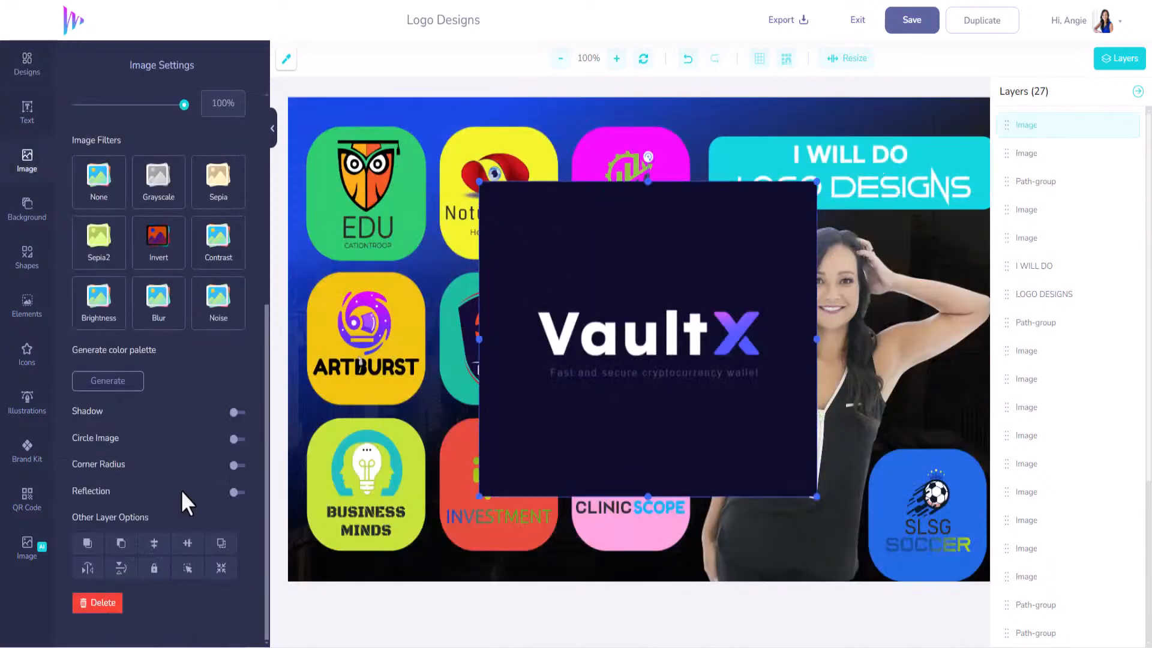
click(237, 466)
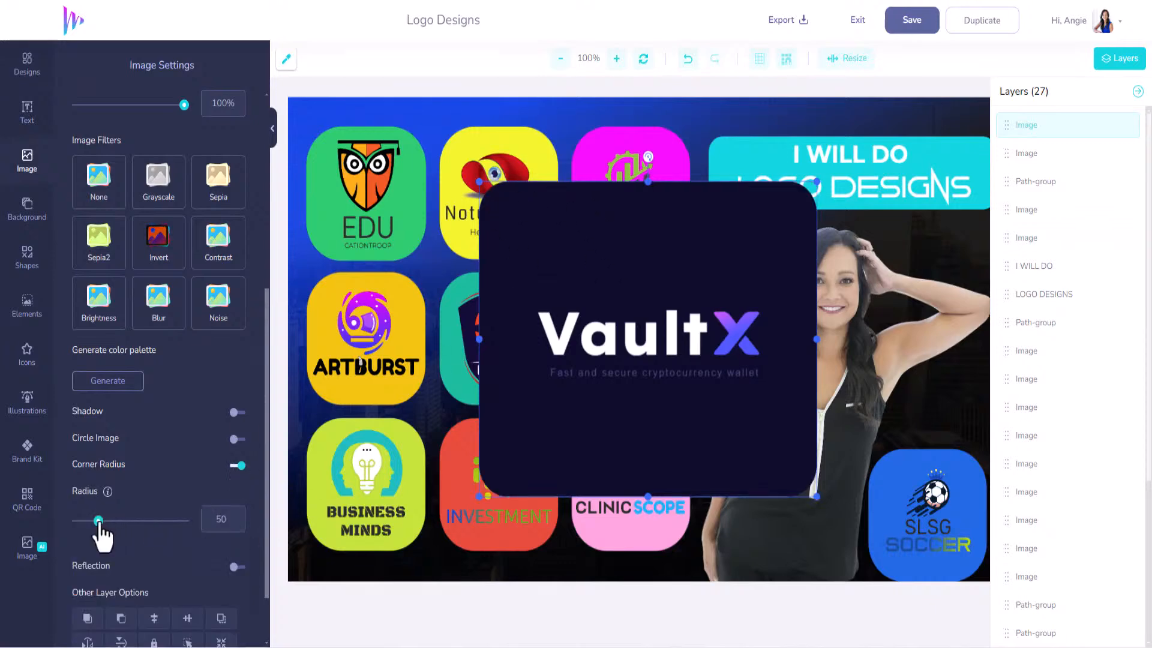
drag(99, 522, 133, 521)
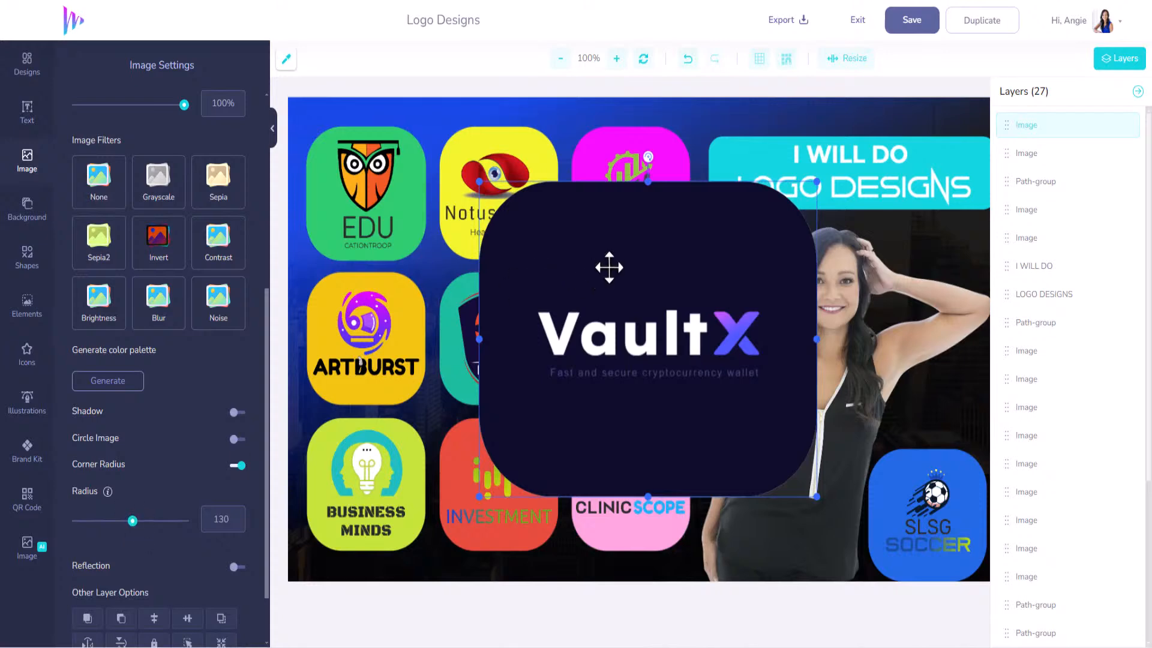
- Crop the VaultX image on all four sides to a narrow rectangle around the wordmark and tagline
scroll(209, 243, up, 5)
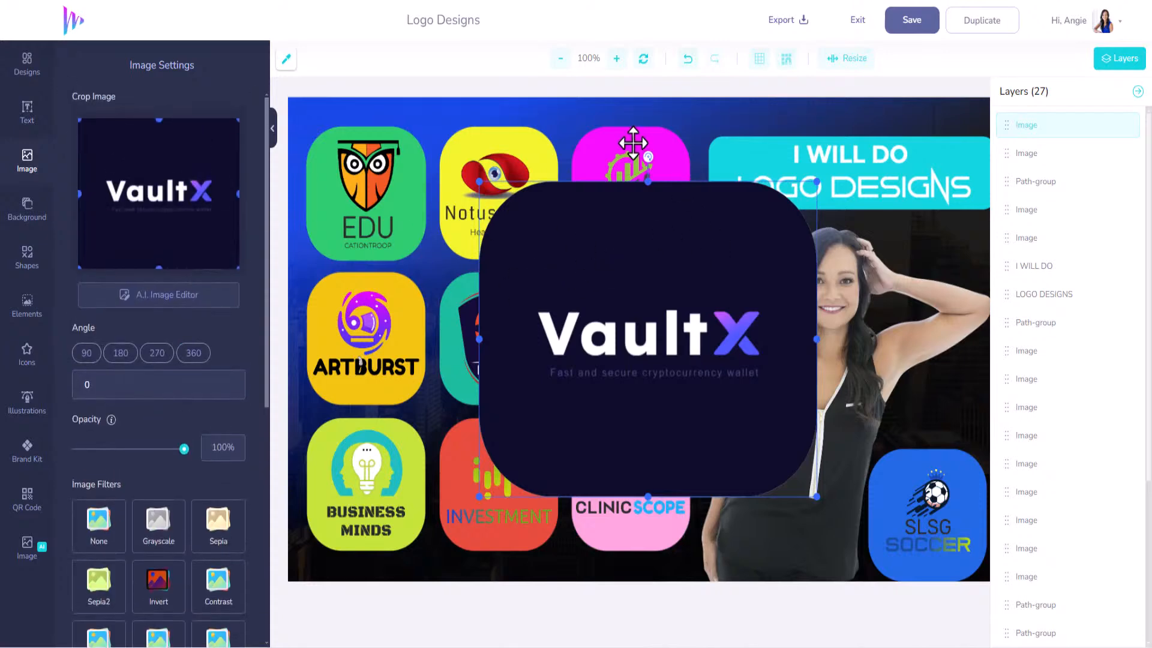
drag(160, 120, 156, 174)
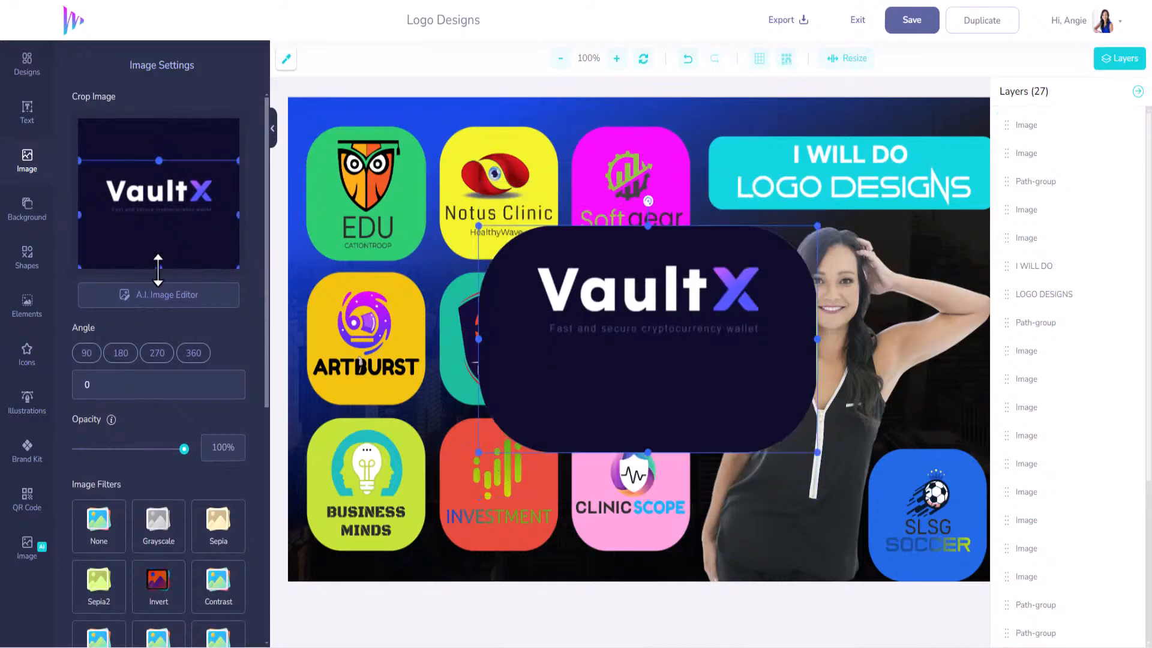
drag(161, 226, 159, 226)
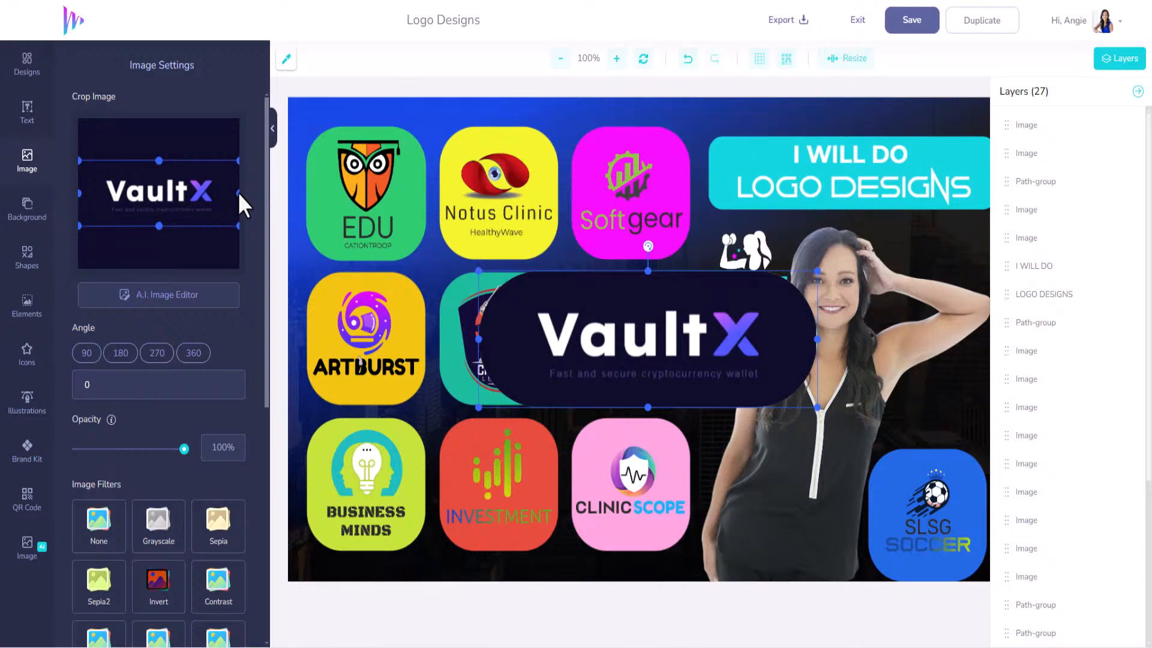
drag(239, 192, 225, 194)
drag(80, 193, 96, 193)
- Shrink the VaultX logo and place it where the Artburst, Cricket League, Business Minds and Investment tiles meet
drag(588, 316, 575, 385)
drag(498, 352, 638, 420)
drag(700, 447, 430, 409)
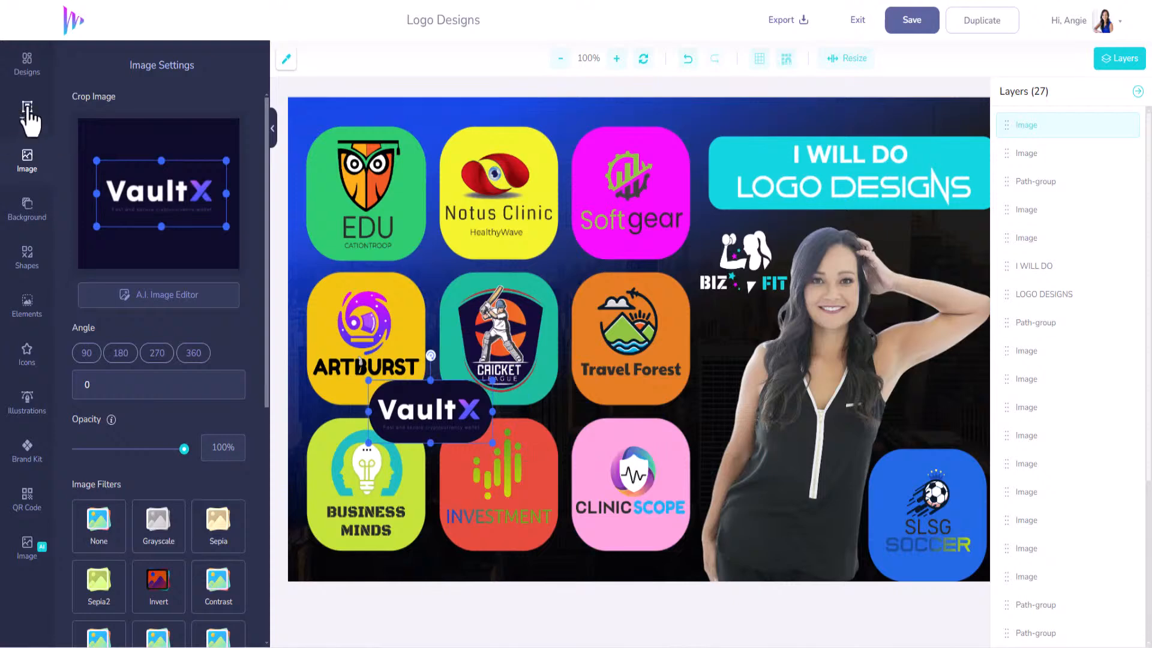
- Insert the SayPay logo from the Logos template category into the design
click(27, 72)
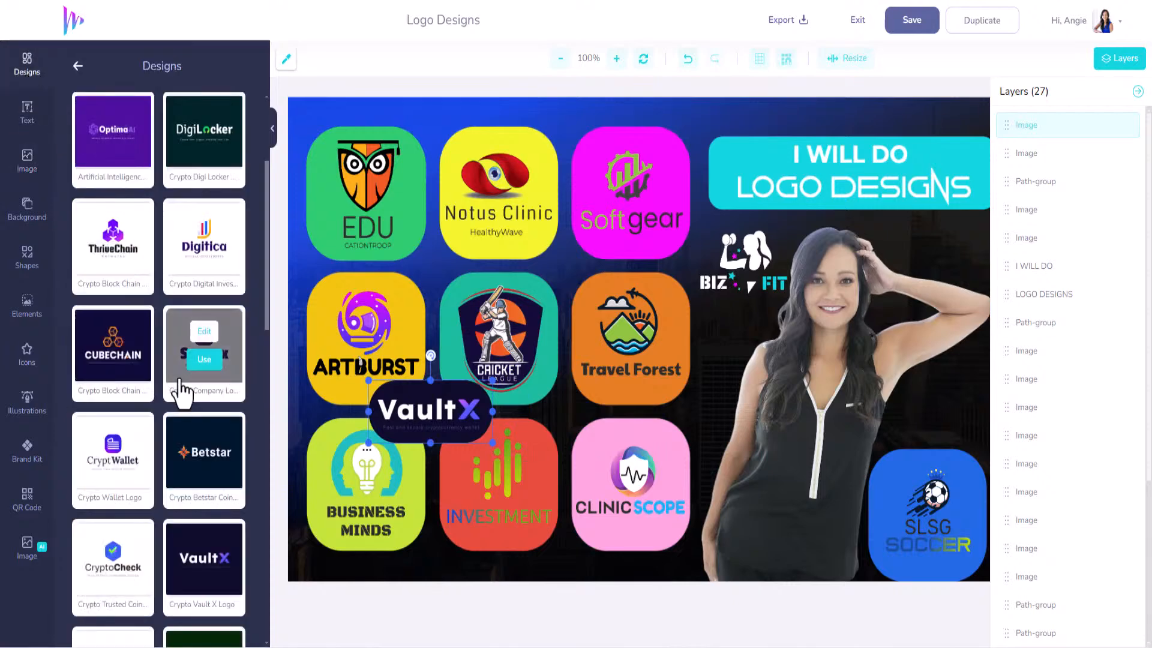
mouse_move(188, 477)
scroll(188, 480, down, 9)
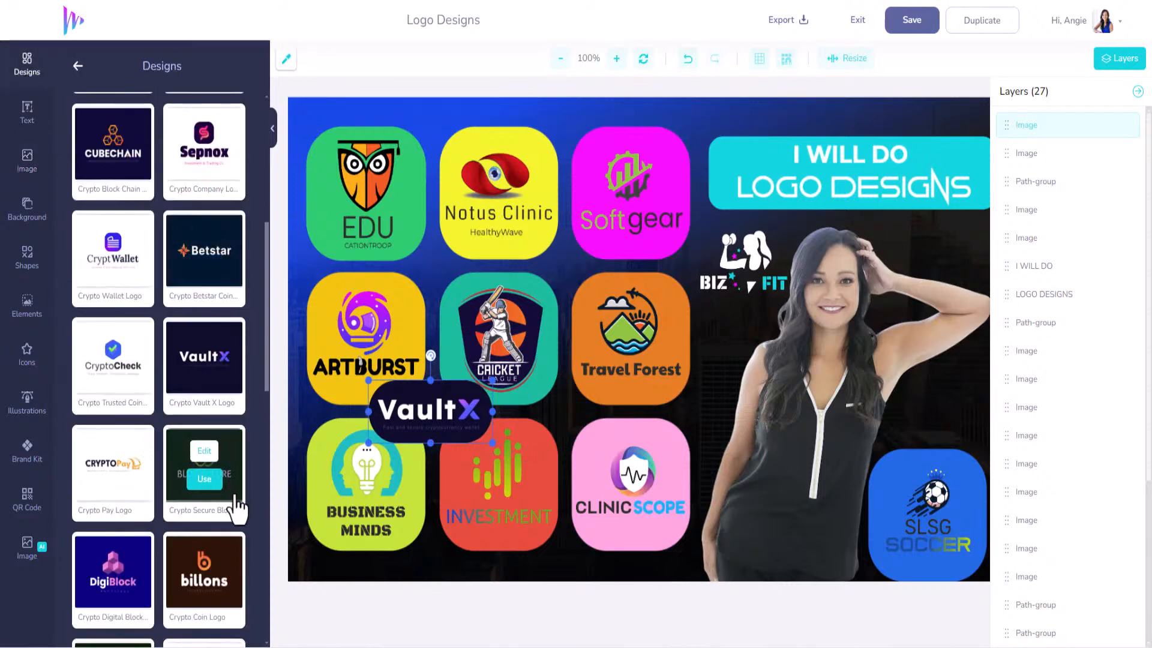
scroll(236, 504, down, 8)
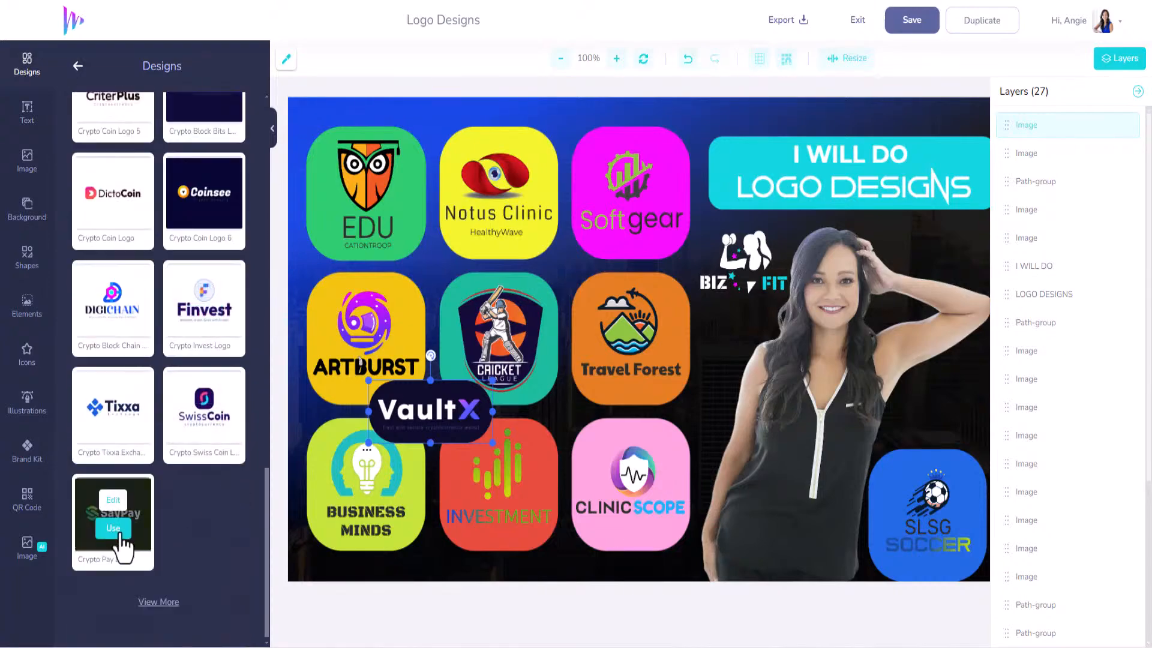
click(113, 529)
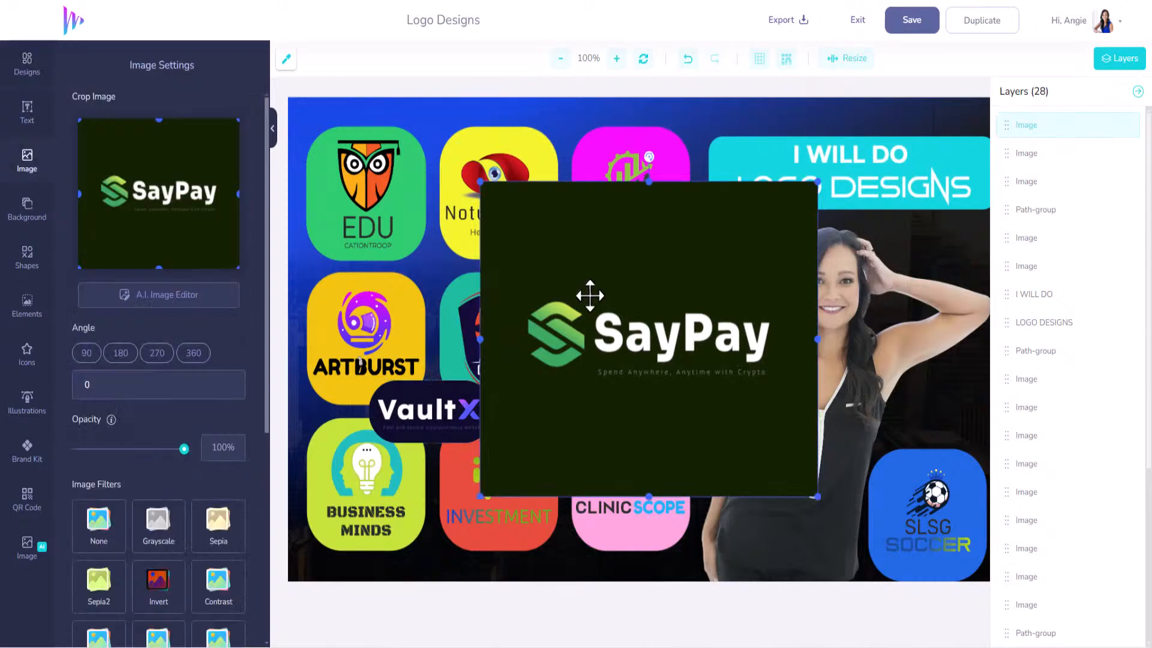
- Turn on rounded corners for the SayPay logo image and raise the corner radius well above 50
scroll(162, 522, down, 5)
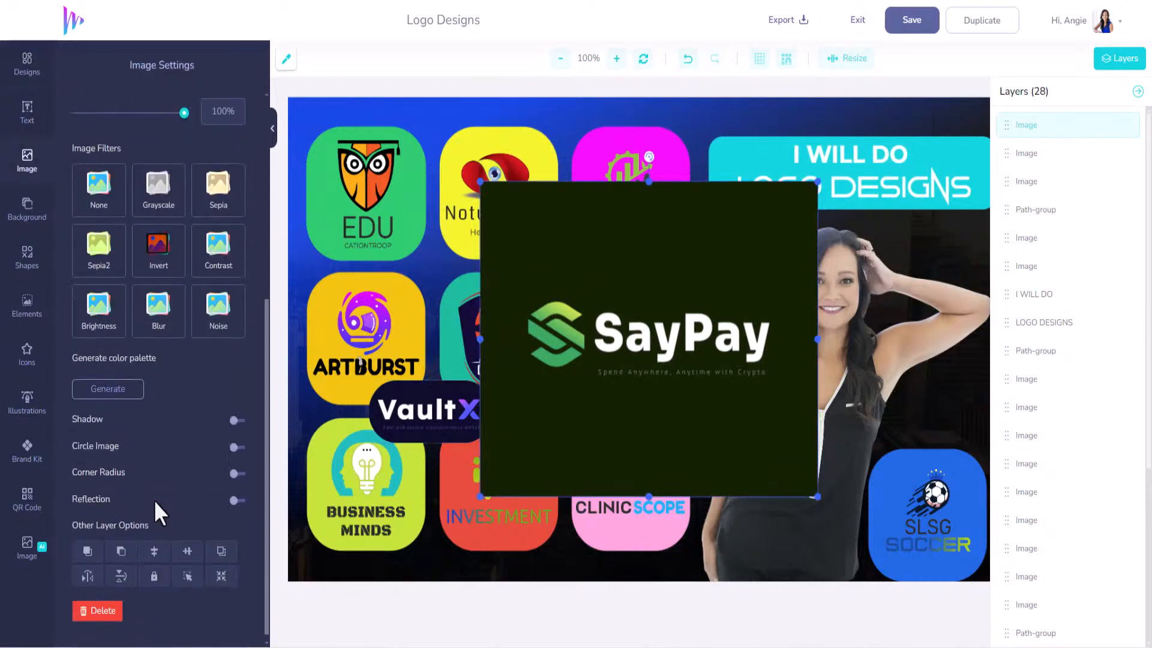
click(237, 474)
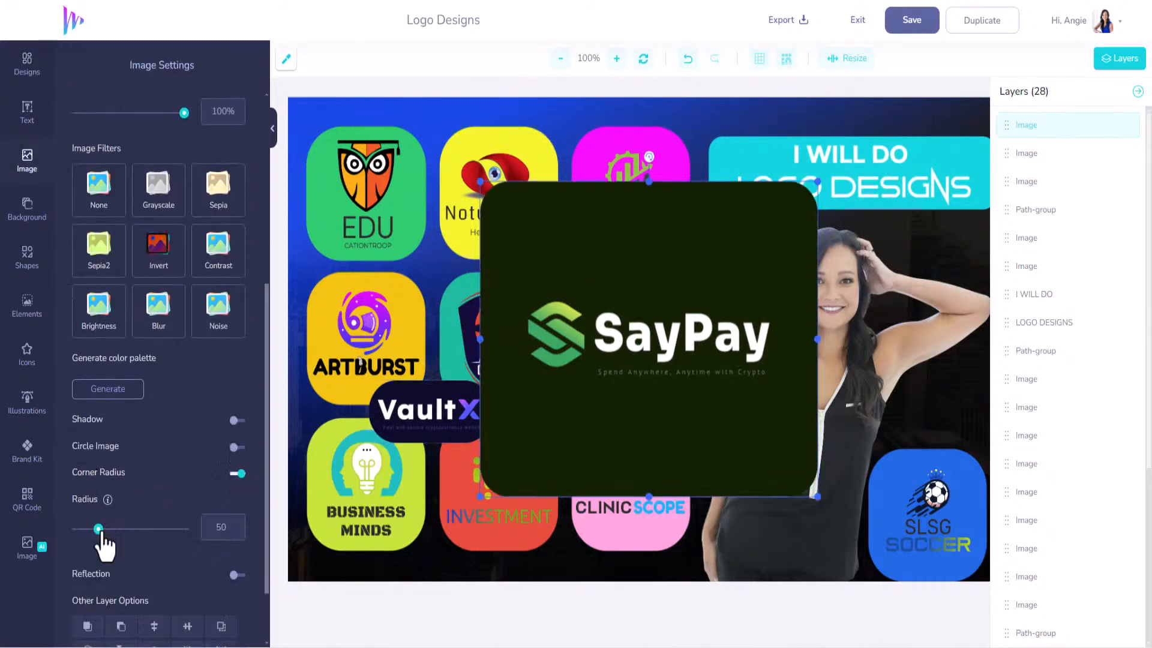
drag(99, 531, 149, 531)
- Crop the SayPay image on all four sides to a narrow rectangle around its symbol and wordmark
scroll(118, 364, up, 5)
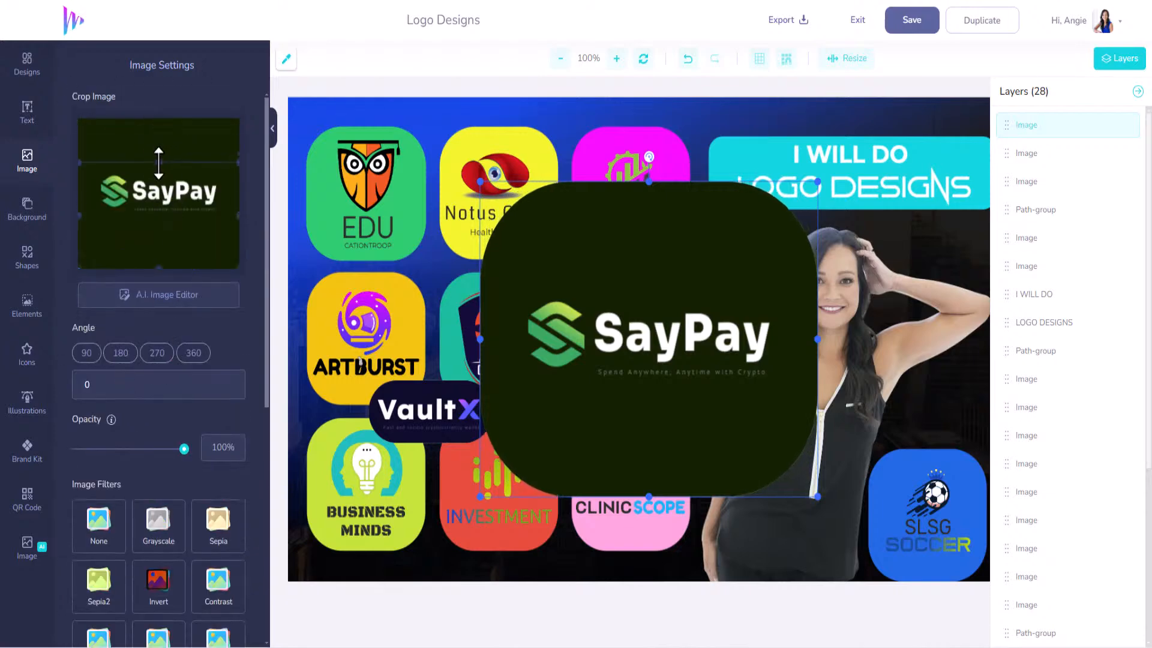
drag(158, 162, 158, 163)
drag(158, 267, 157, 224)
drag(237, 194, 230, 193)
drag(80, 190, 87, 192)
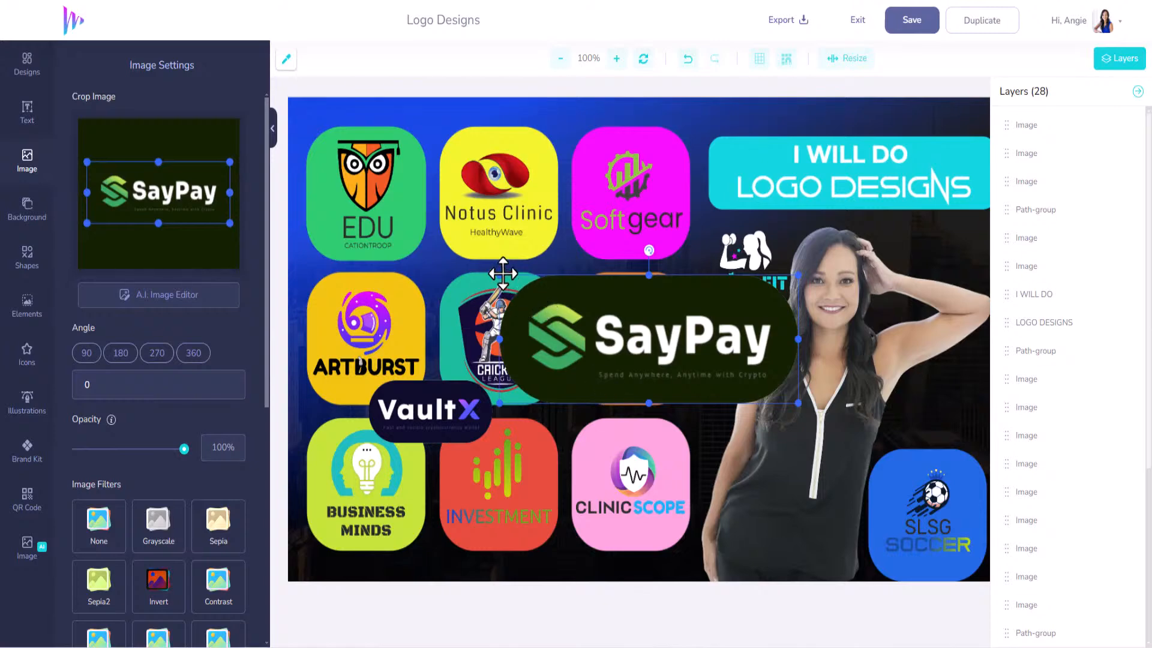
- Shrink the SayPay logo and place it beside the VaultX logo, between the middle and lower tile rows
drag(497, 273, 666, 351)
drag(740, 382, 548, 419)
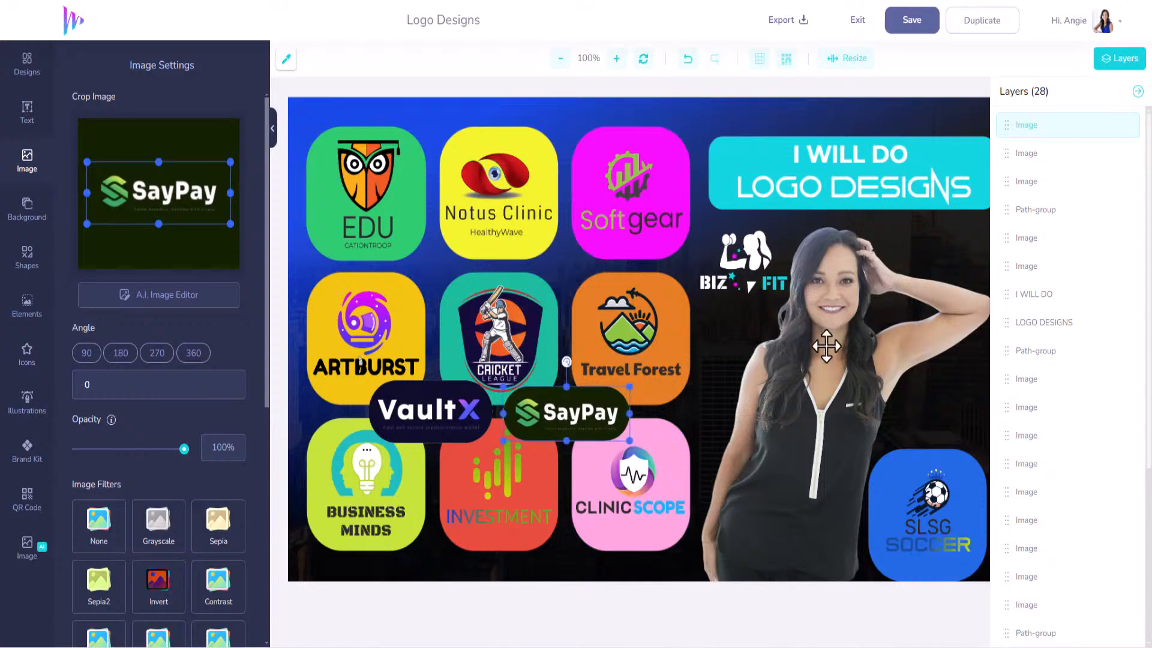
- Nudge the Biz Fit logo slightly away from the woman's head, then save the design and exit the editor
drag(744, 274, 735, 273)
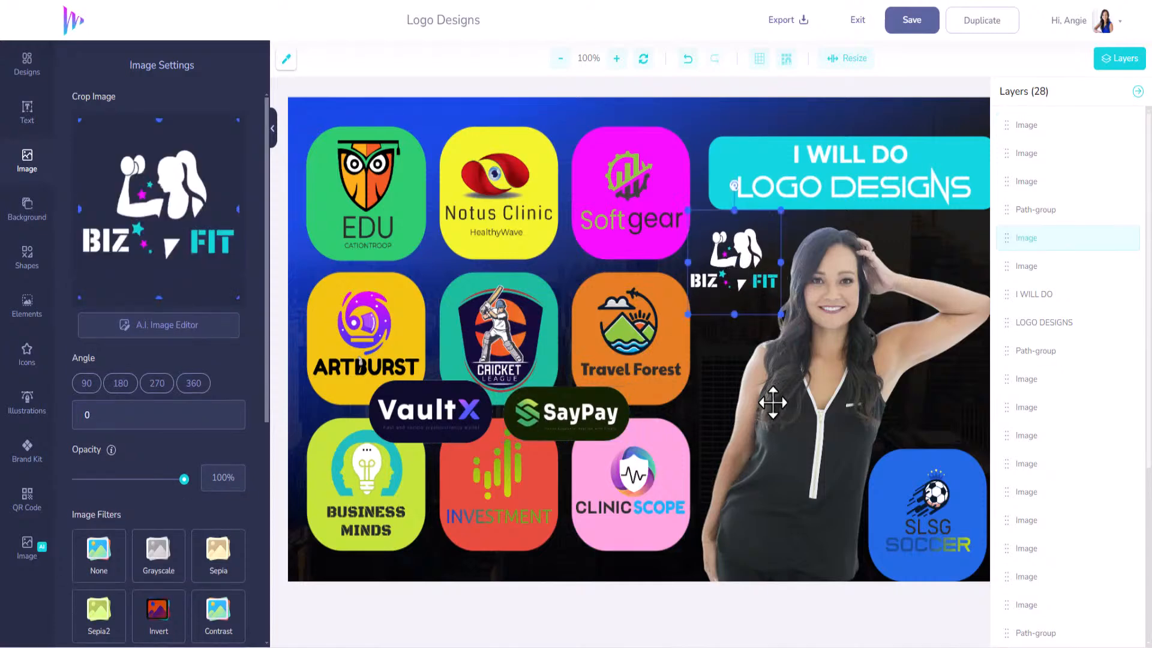
click(922, 25)
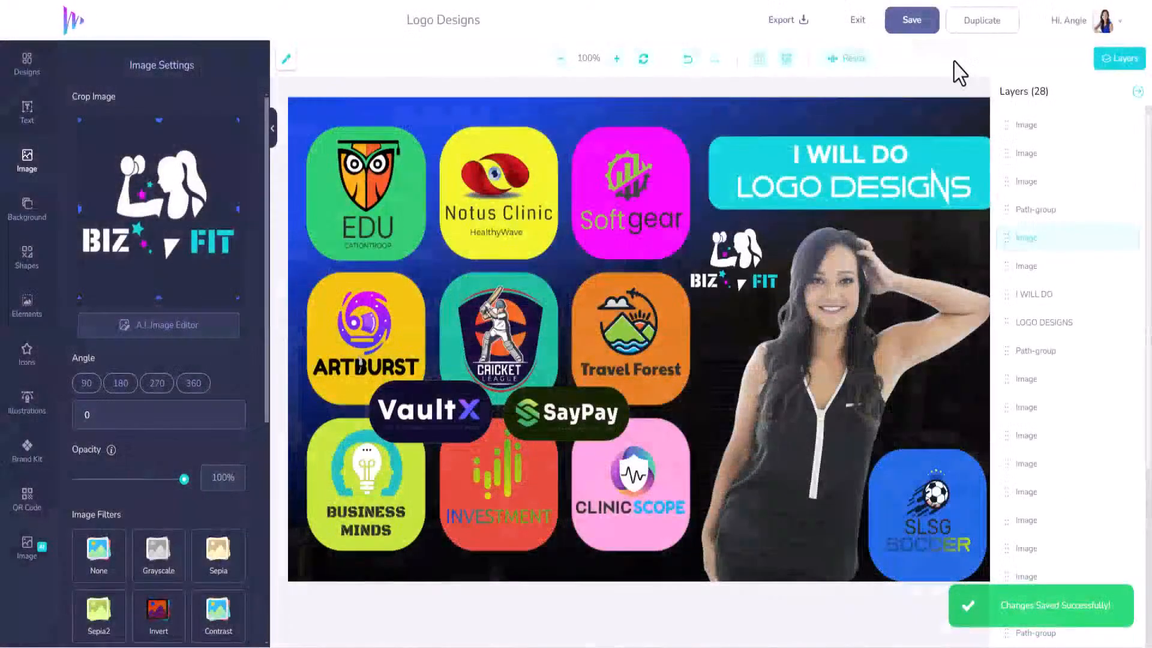
click(857, 22)
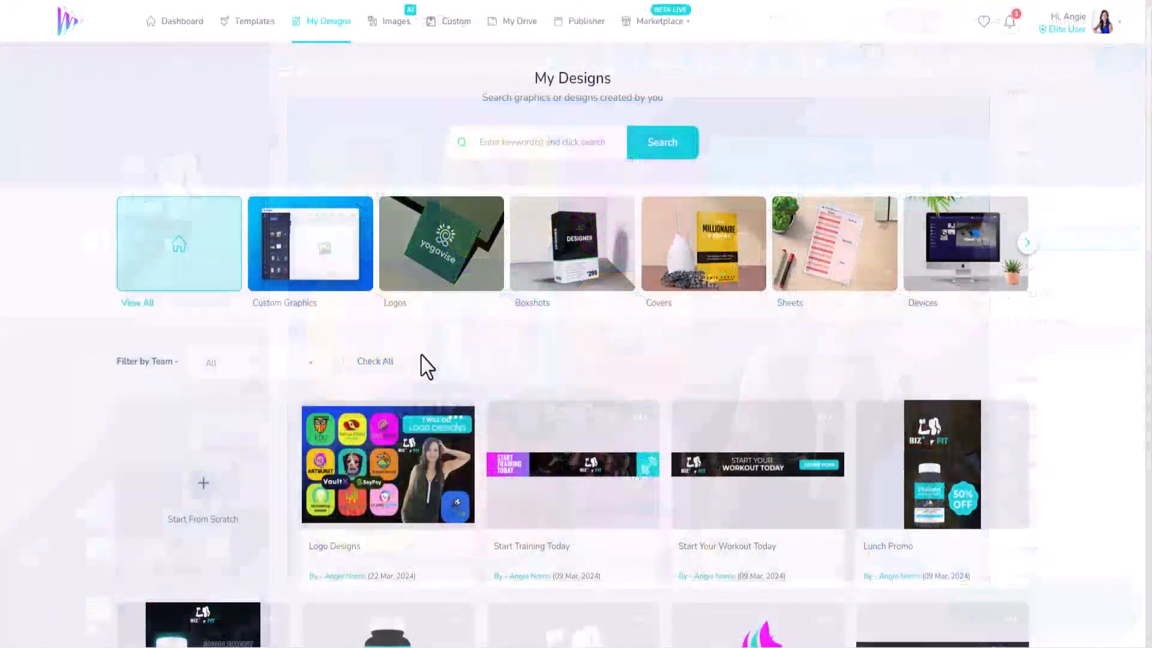
- Look through the Fiverr and Upwork templates in the Marketing template category
click(243, 28)
click(1026, 219)
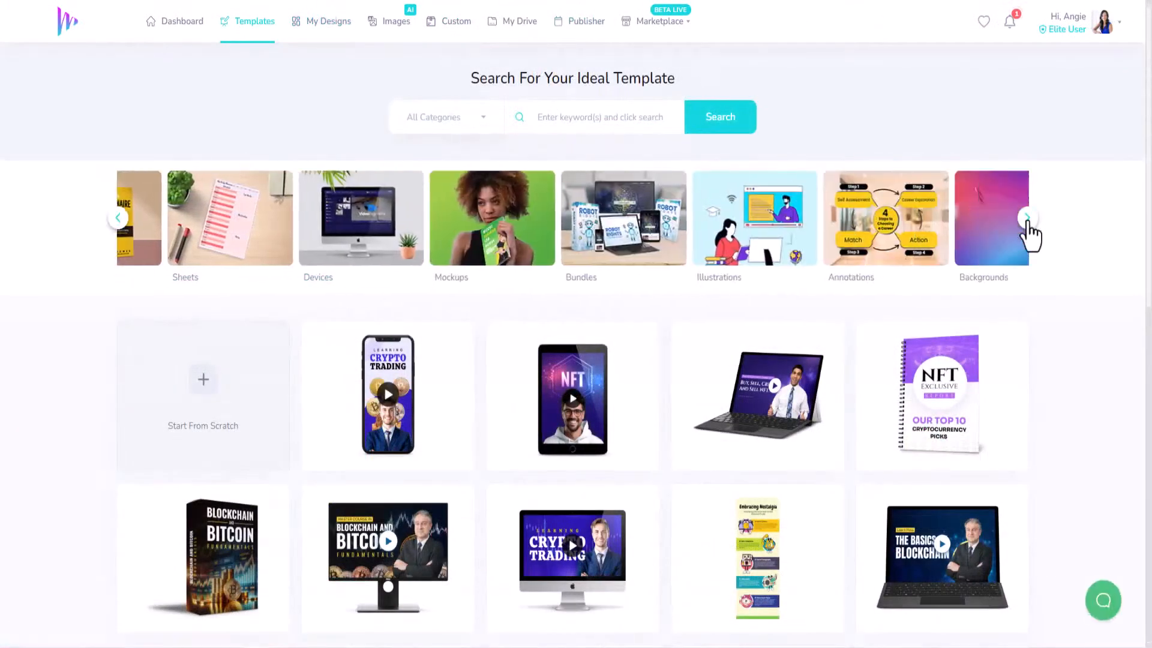
click(974, 239)
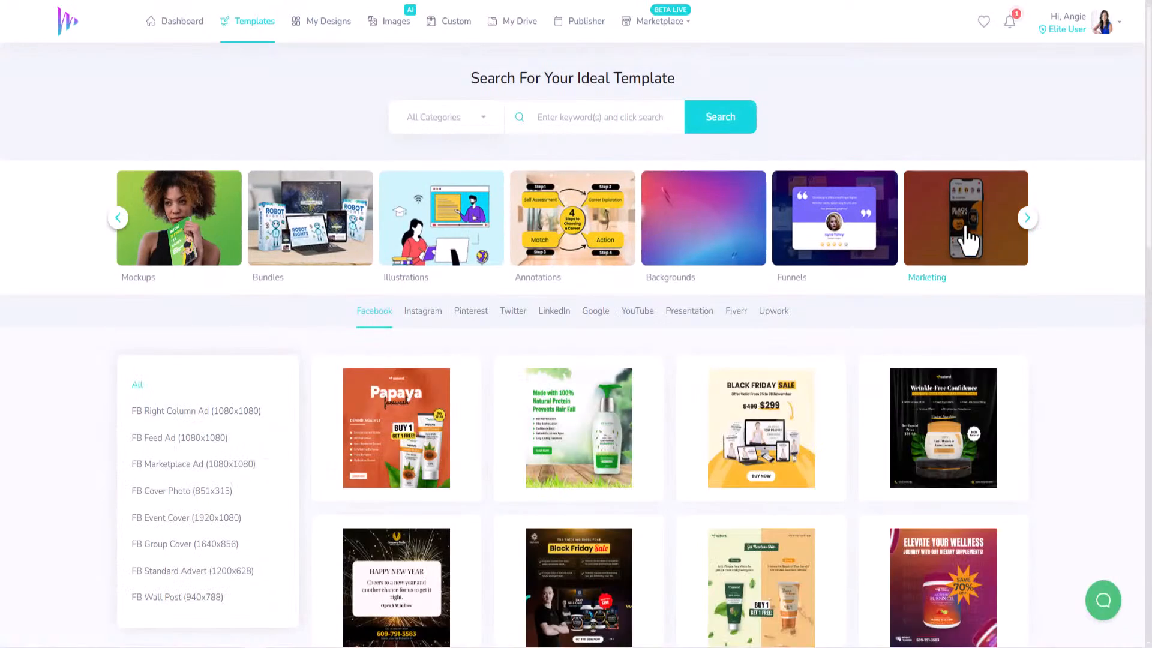
click(734, 312)
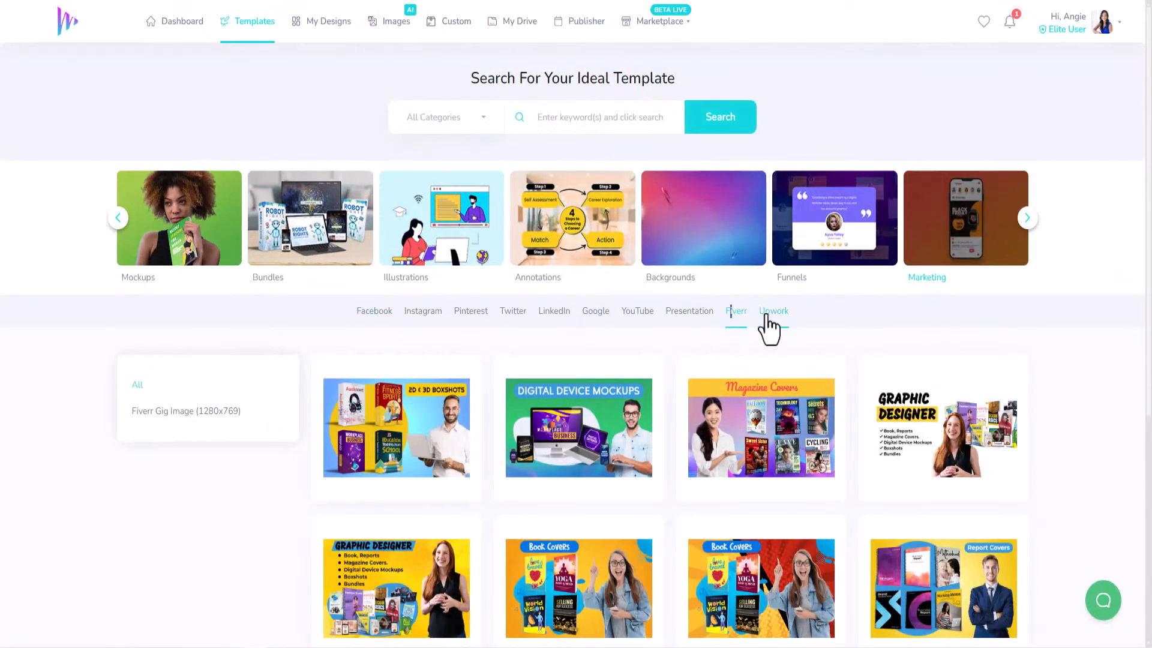
click(766, 314)
scroll(900, 144, down, 3)
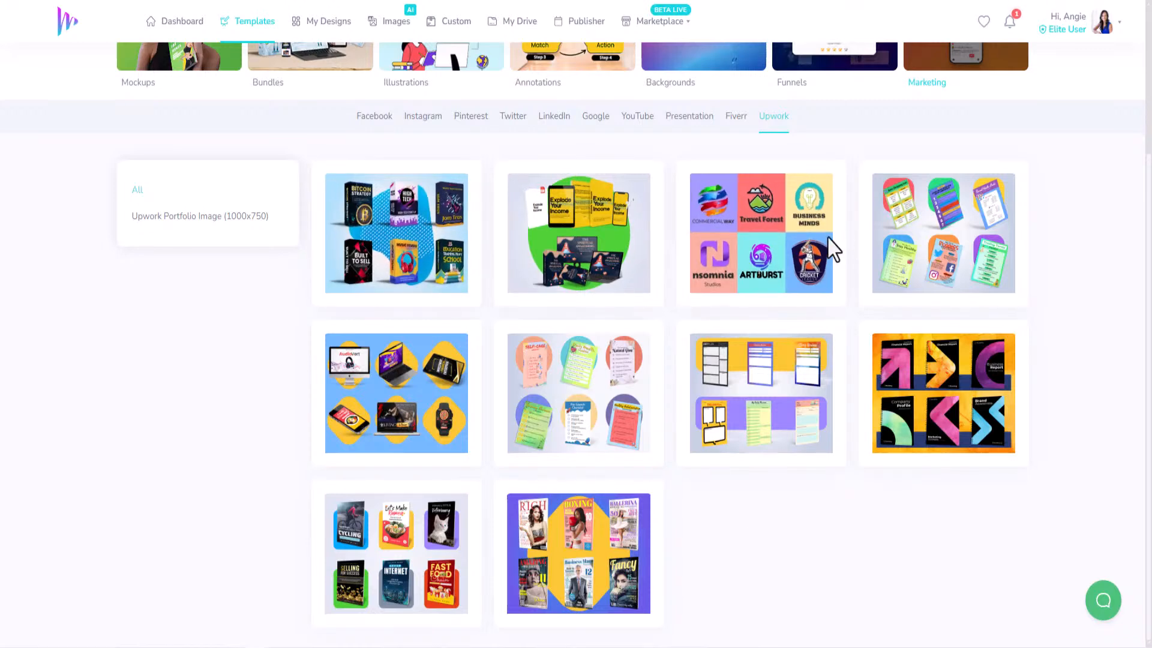
scroll(732, 210, up, 3)
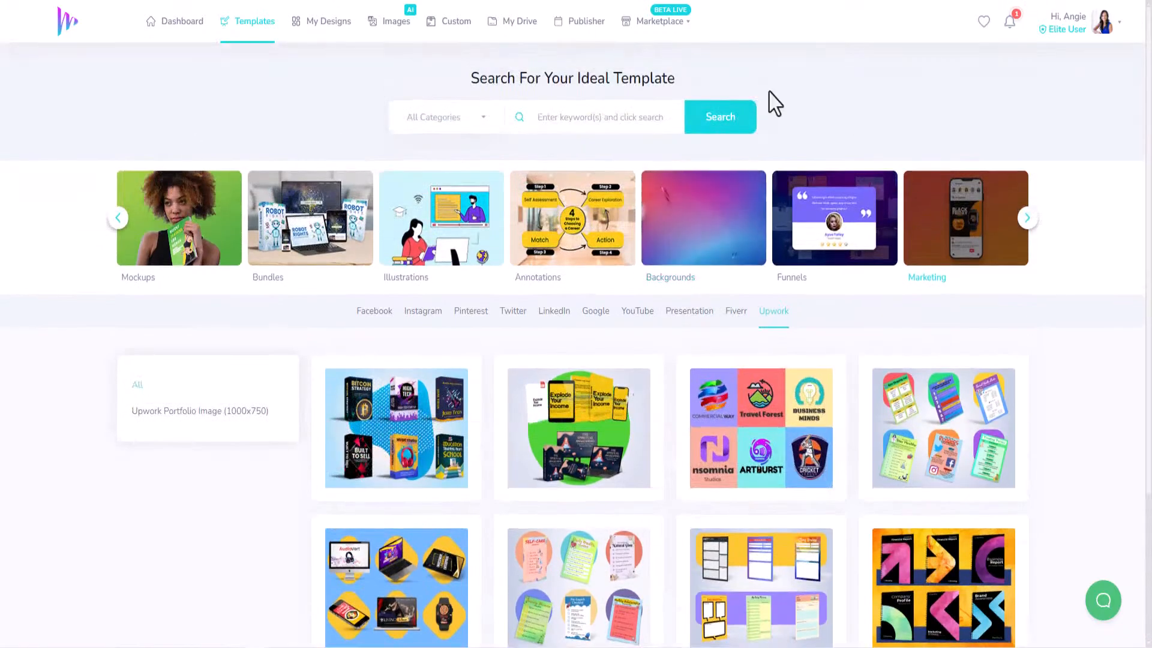
- Look through the Boxshots templates and open the Covers template category
click(118, 219)
click(119, 218)
click(118, 219)
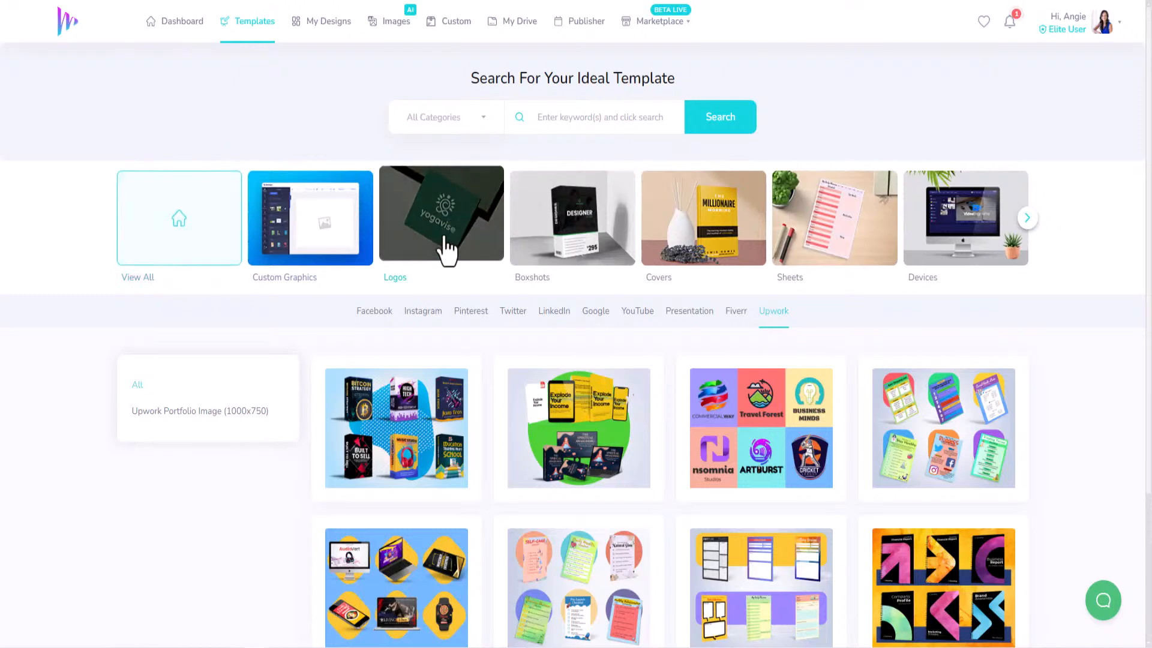
click(561, 225)
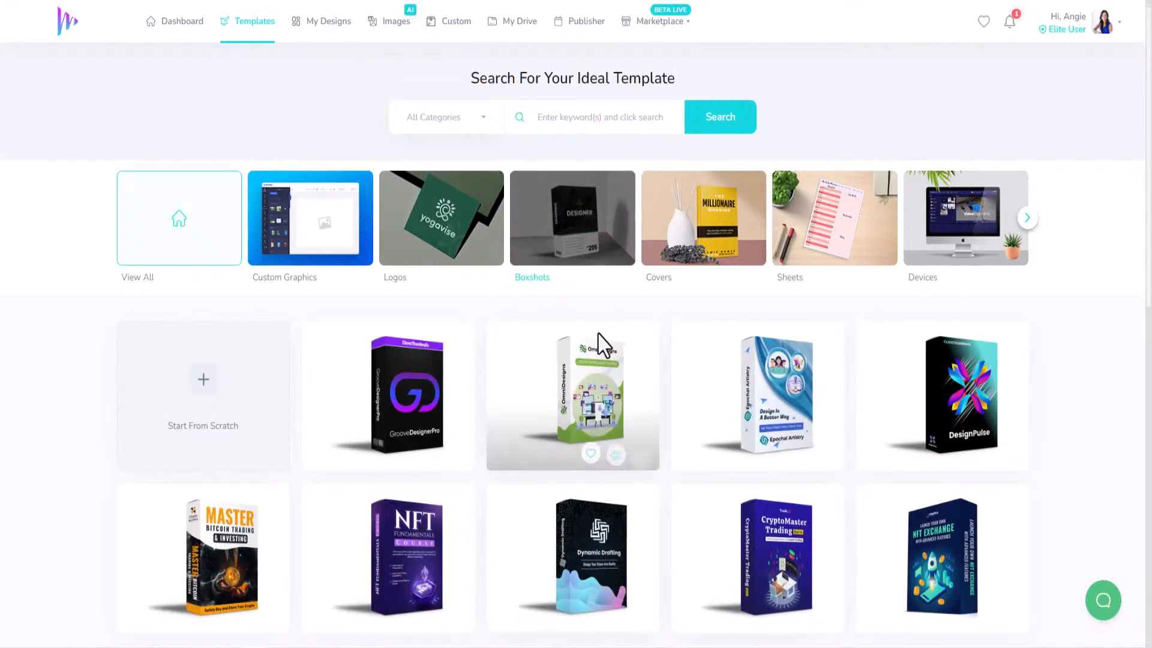
scroll(600, 360, down, 2)
scroll(660, 300, up, 5)
click(700, 219)
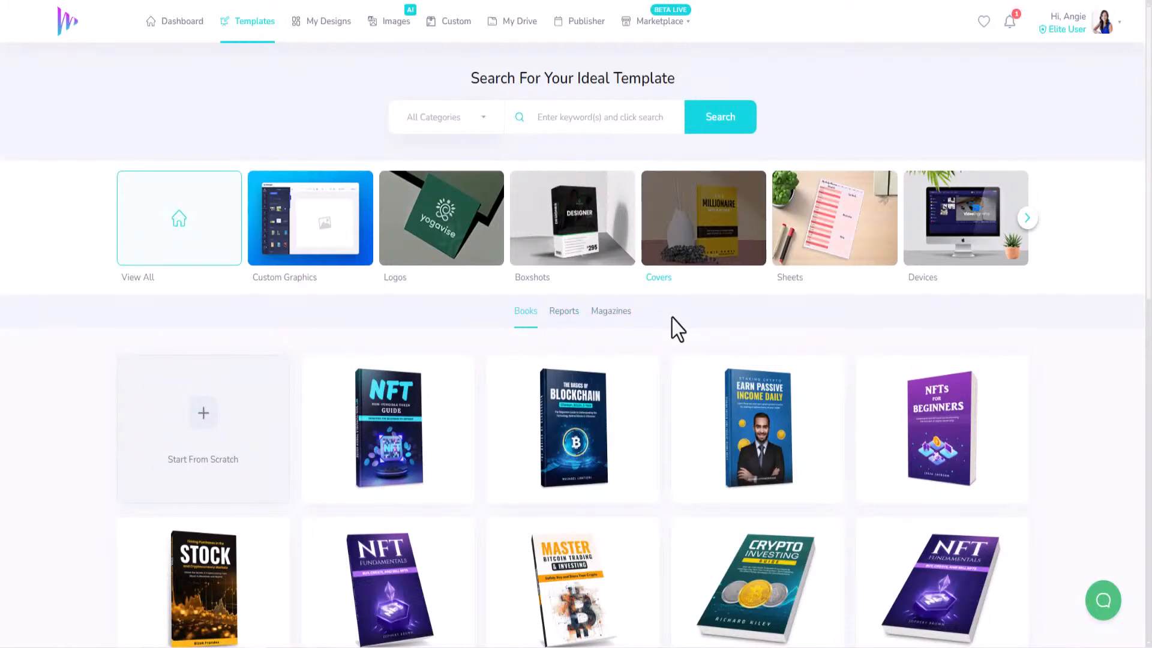
- Look through the Reports and Magazines cover templates, and open the Sheets template category
click(556, 313)
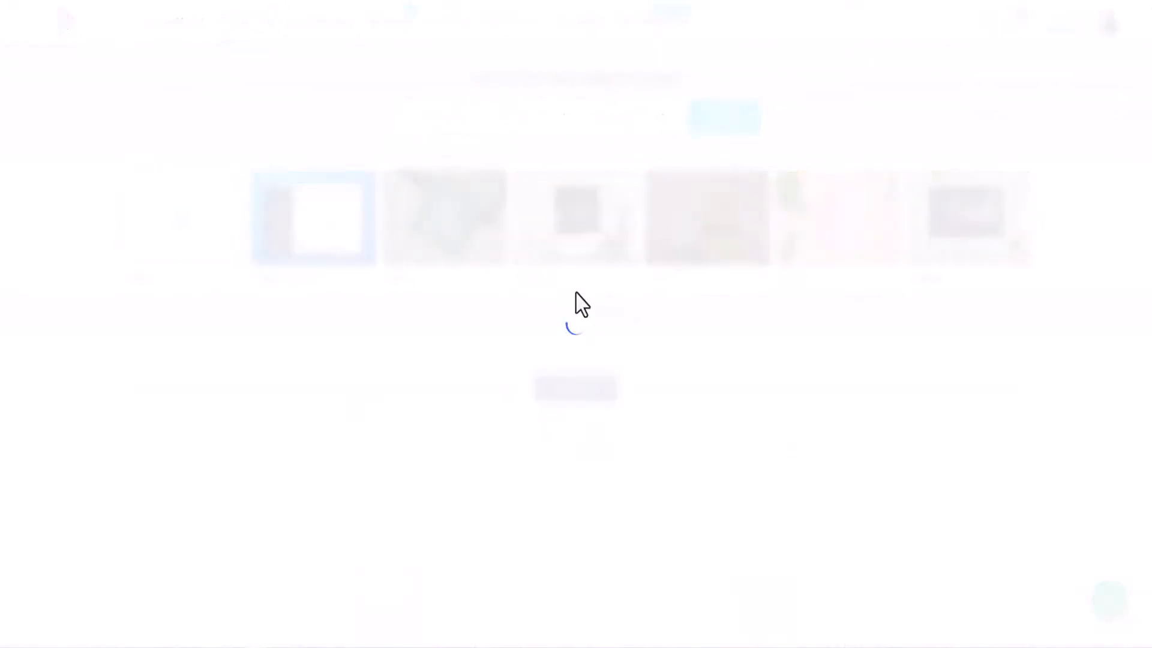
click(618, 318)
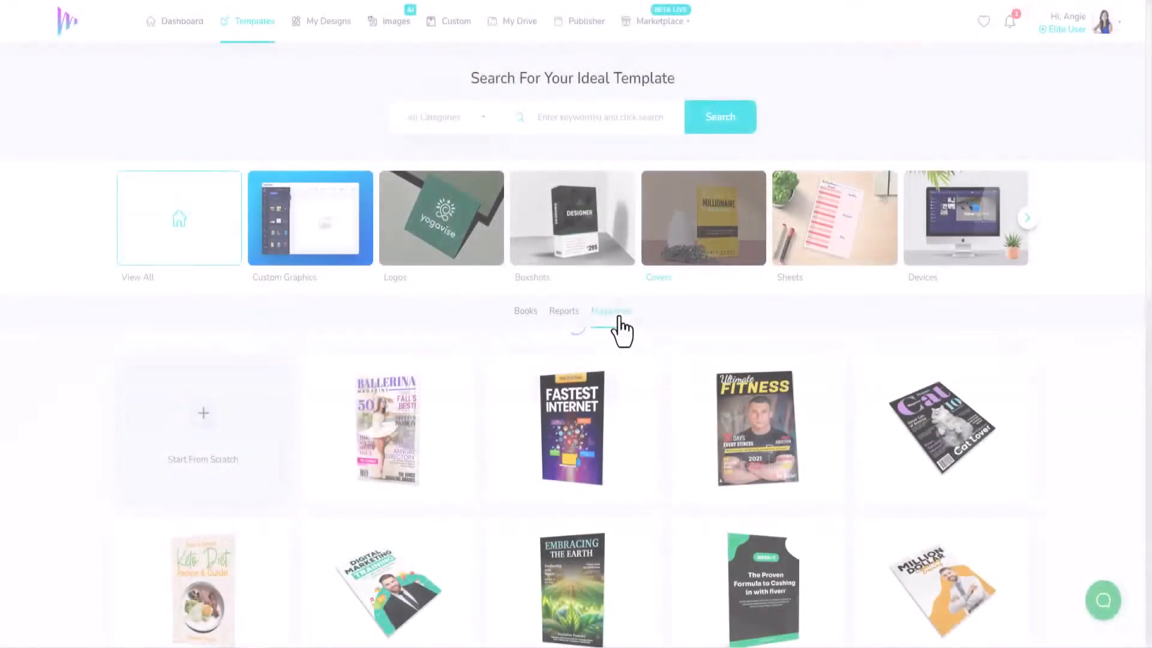
click(818, 234)
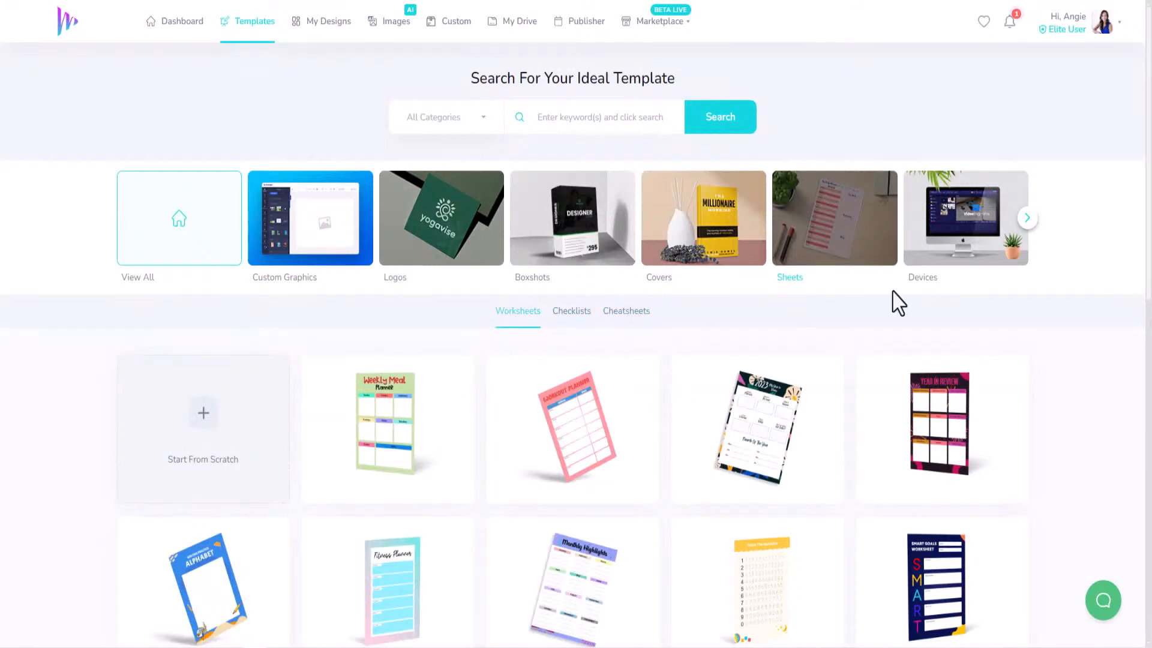
- Browse the template categories that follow Sheets and open the Devices category
scroll(967, 252, right, 5)
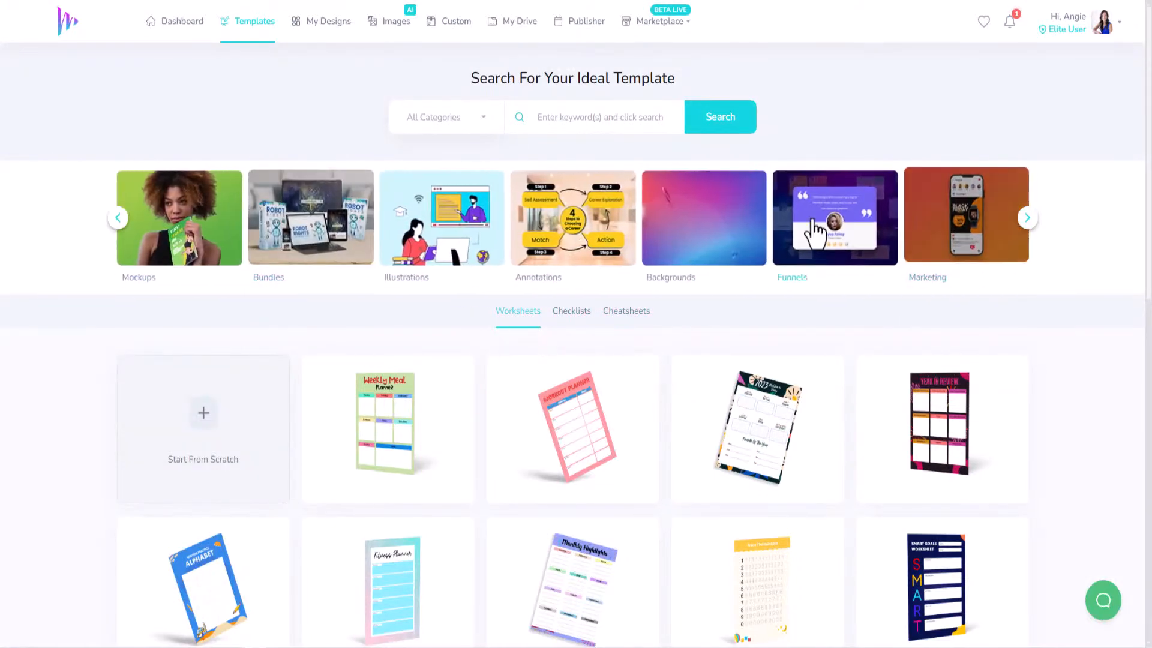
click(120, 218)
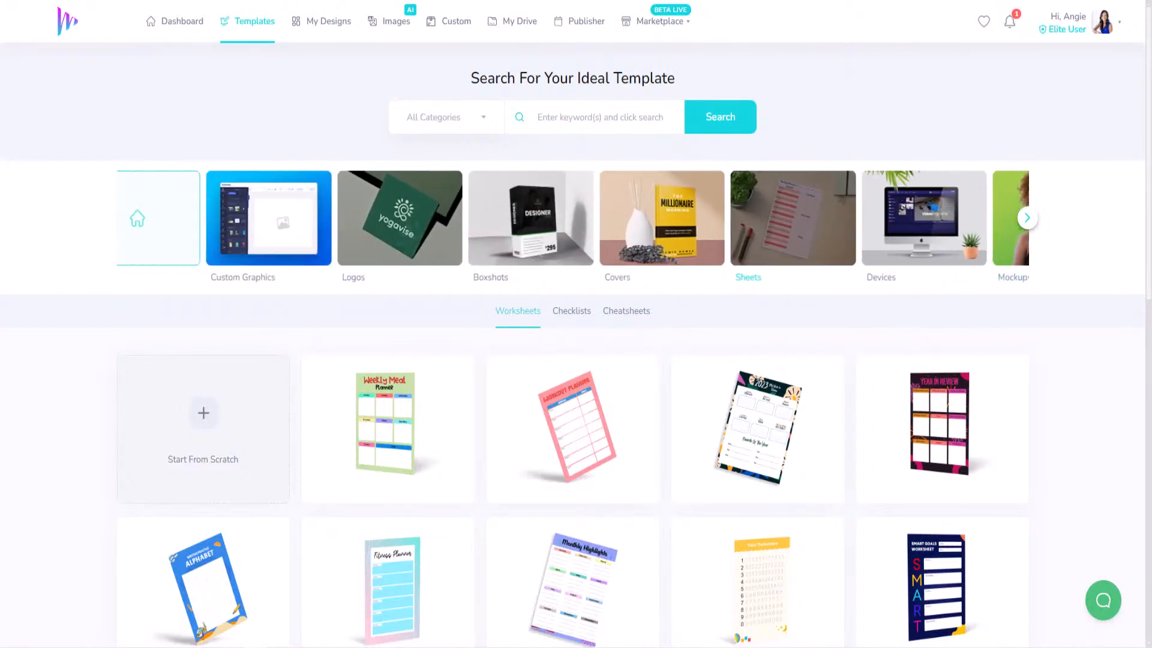
click(964, 249)
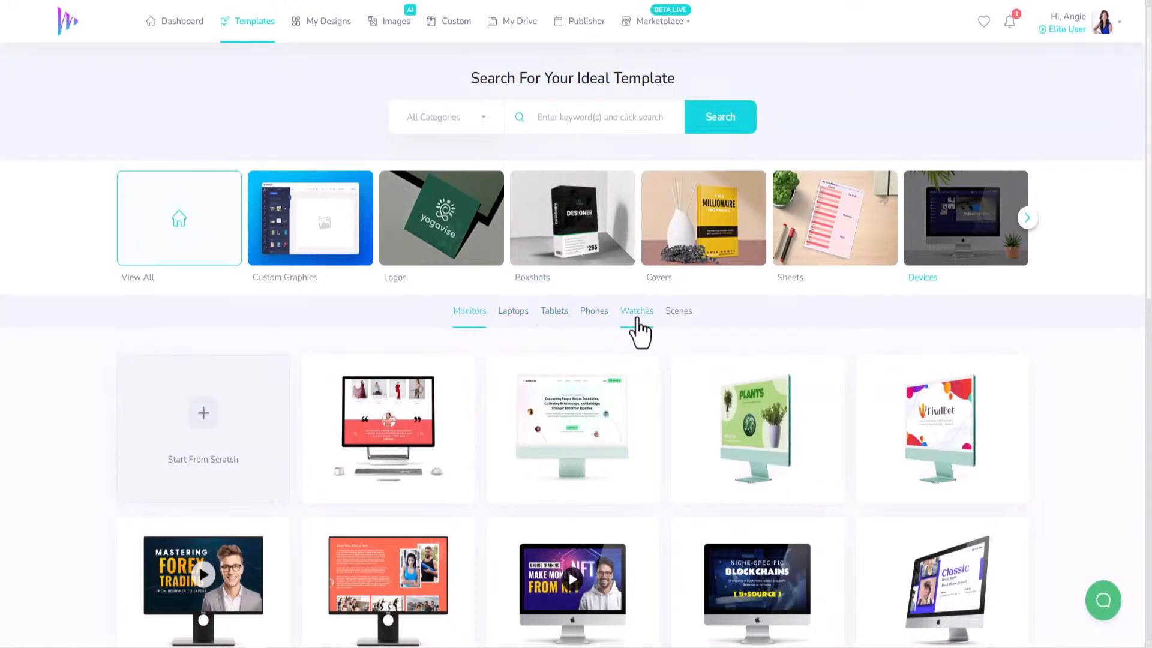
- Browse the further template categories and look through the Headlines templates in the Funnels category
click(1027, 218)
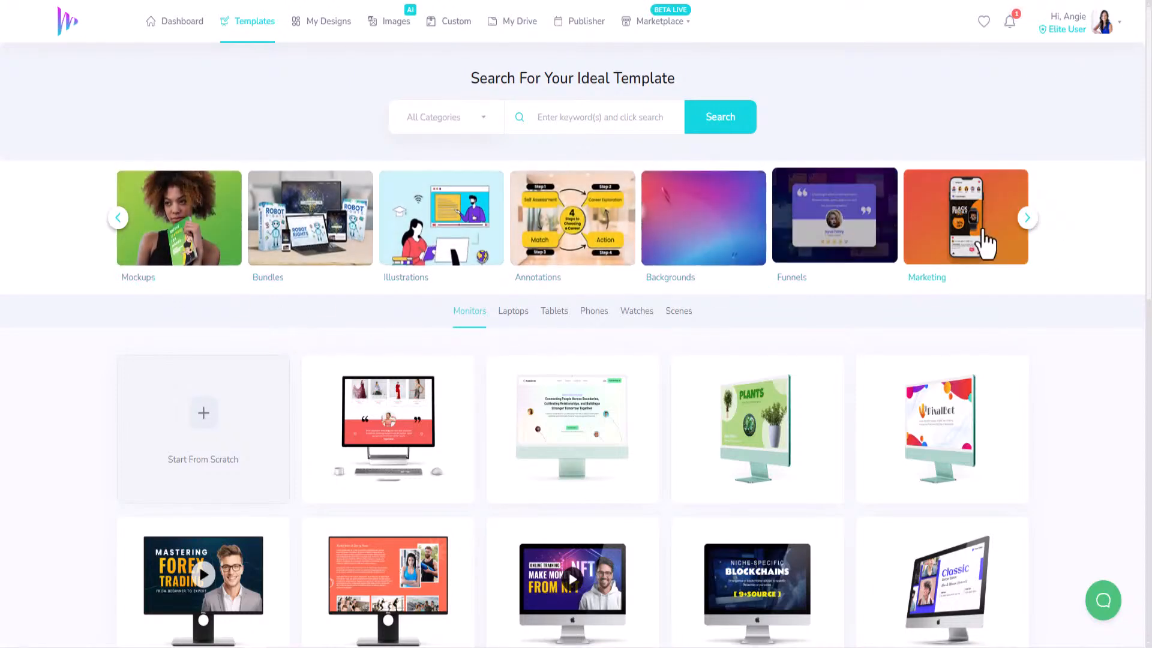
click(1028, 219)
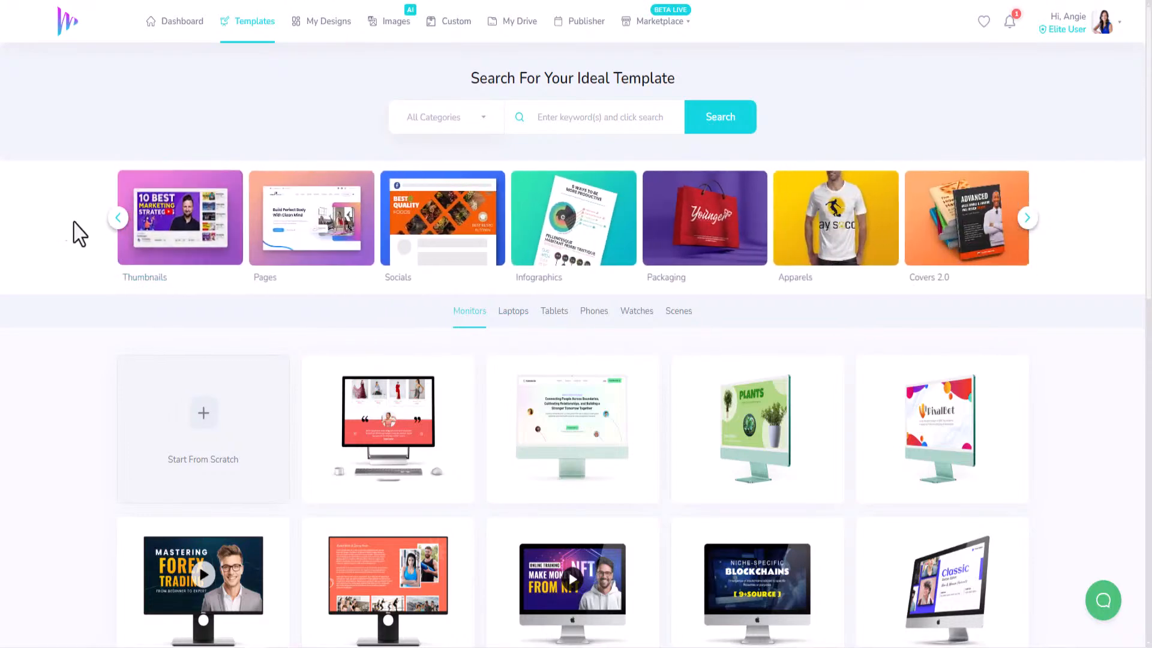
click(118, 219)
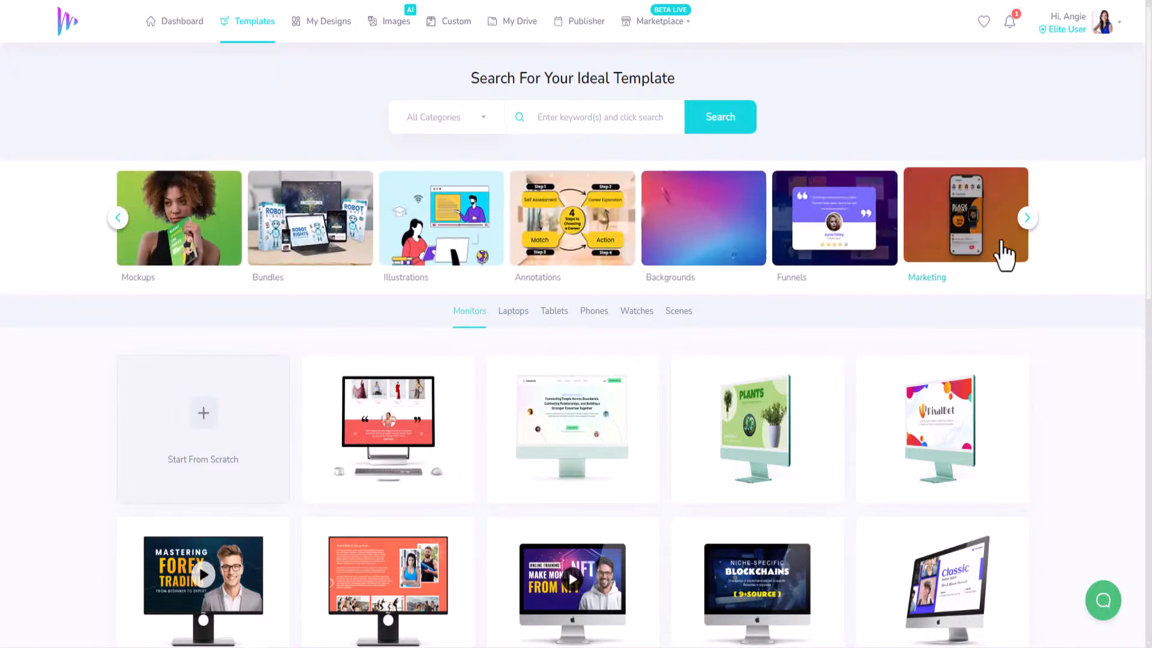
click(840, 233)
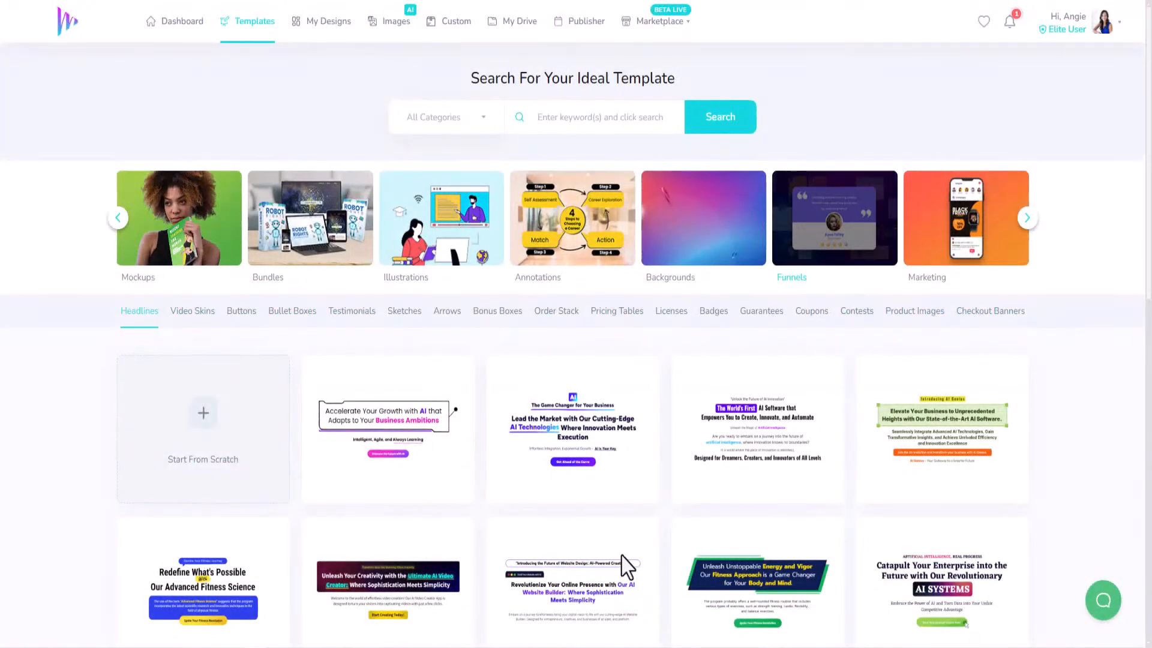
scroll(624, 576, down, 5)
scroll(618, 588, up, 5)
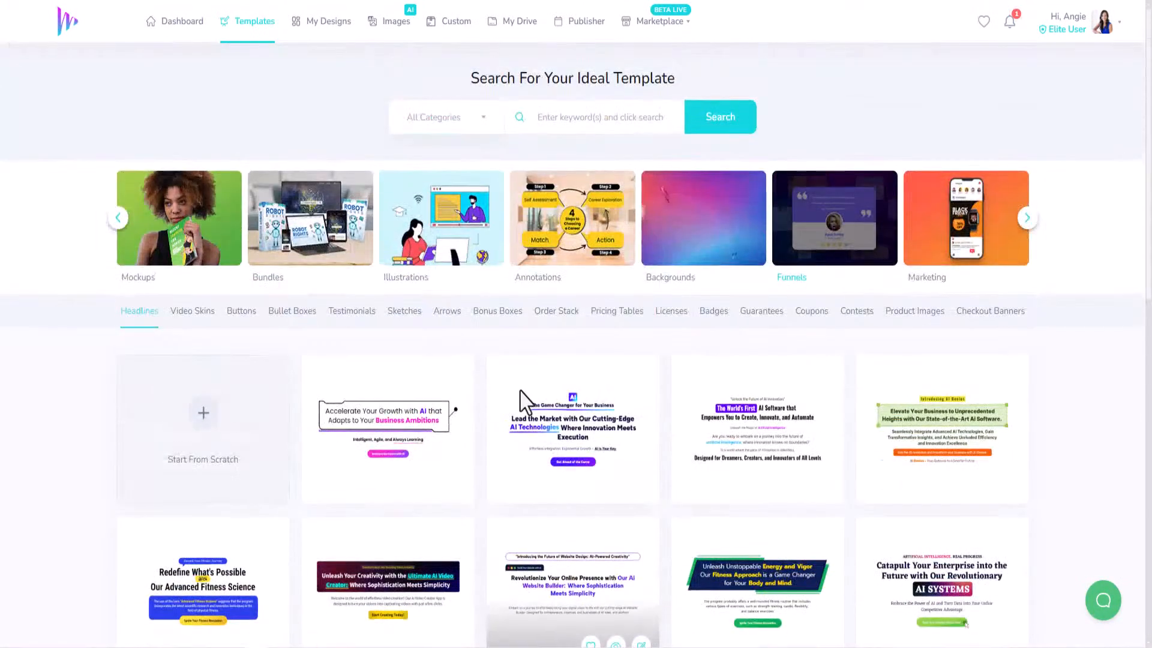
- Go back to the Marketing template category and display its Upwork templates
click(1026, 231)
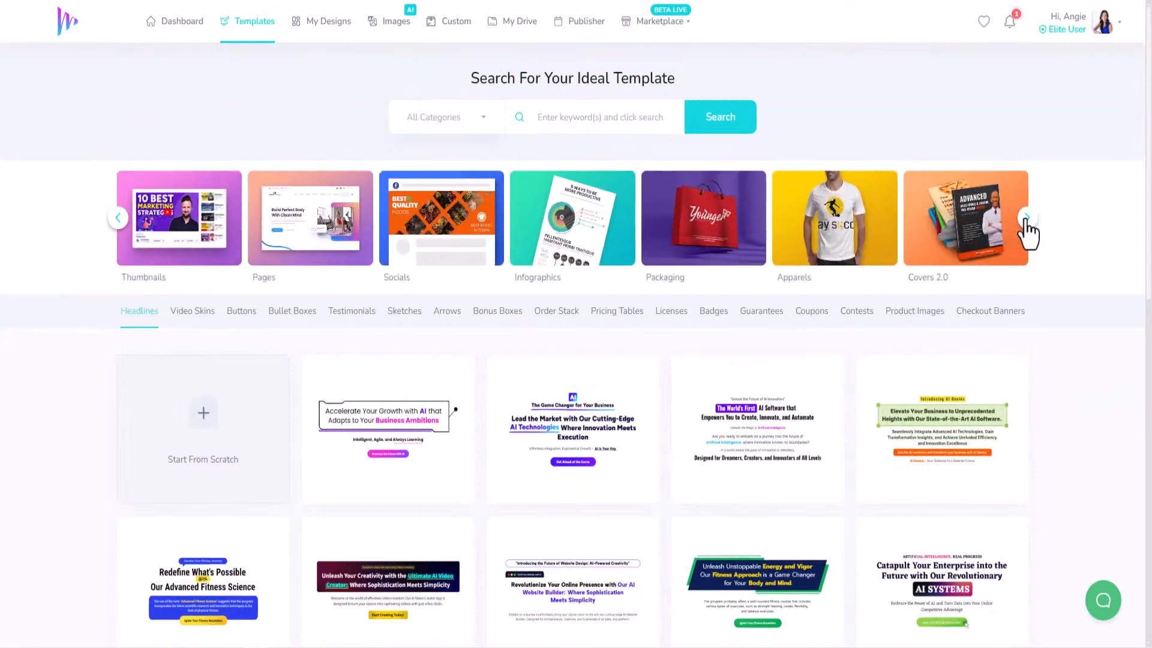
click(118, 218)
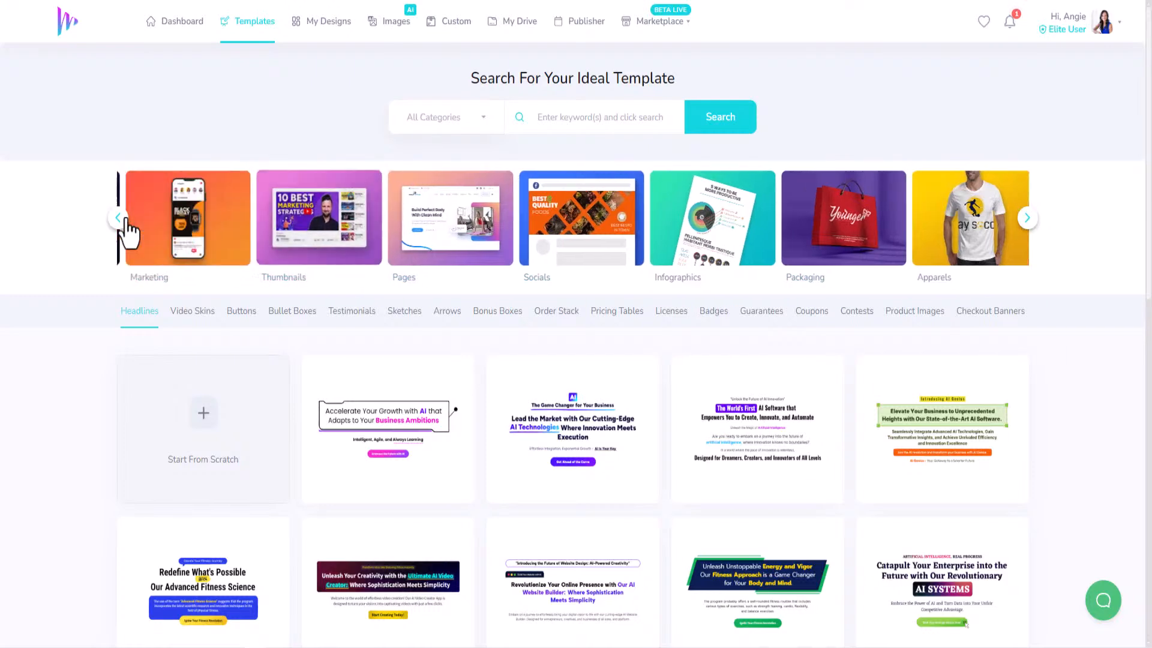
click(948, 257)
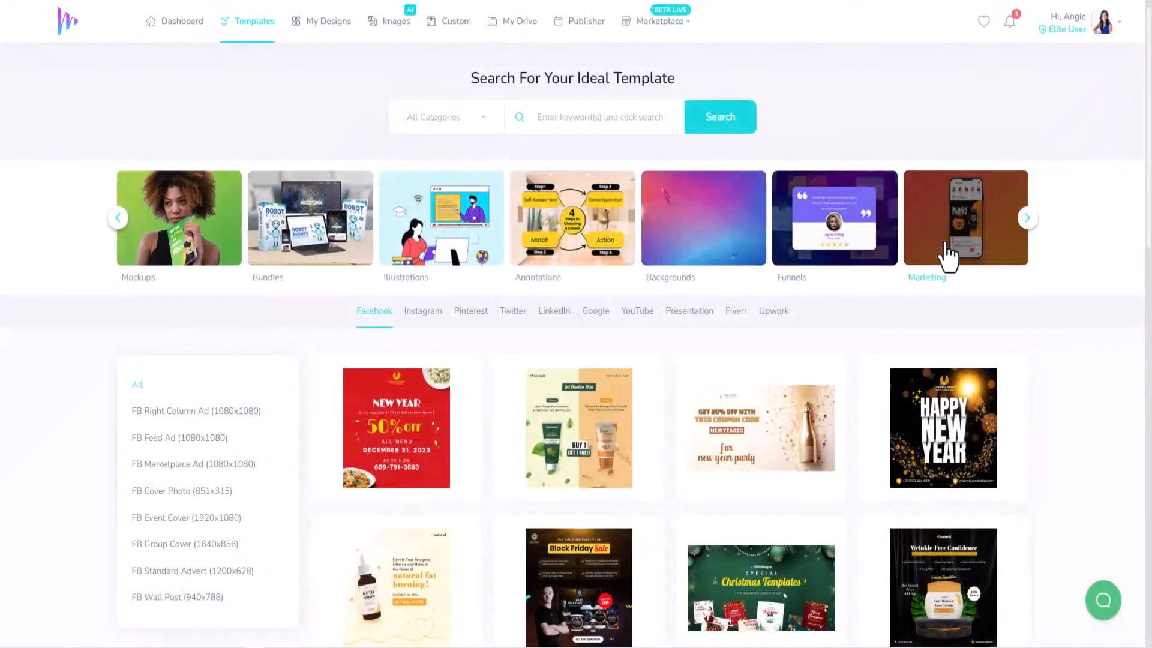
click(741, 312)
click(774, 313)
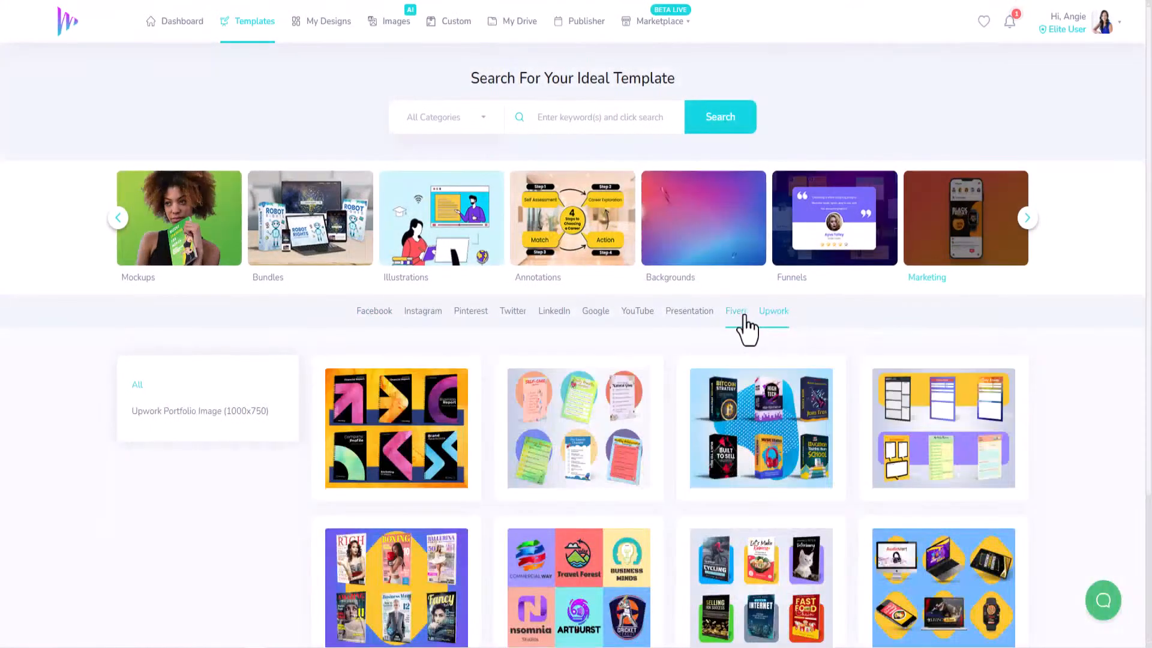
- Look through all the Fiverr gig image templates in the Marketing category
click(739, 313)
scroll(714, 427, down, 5)
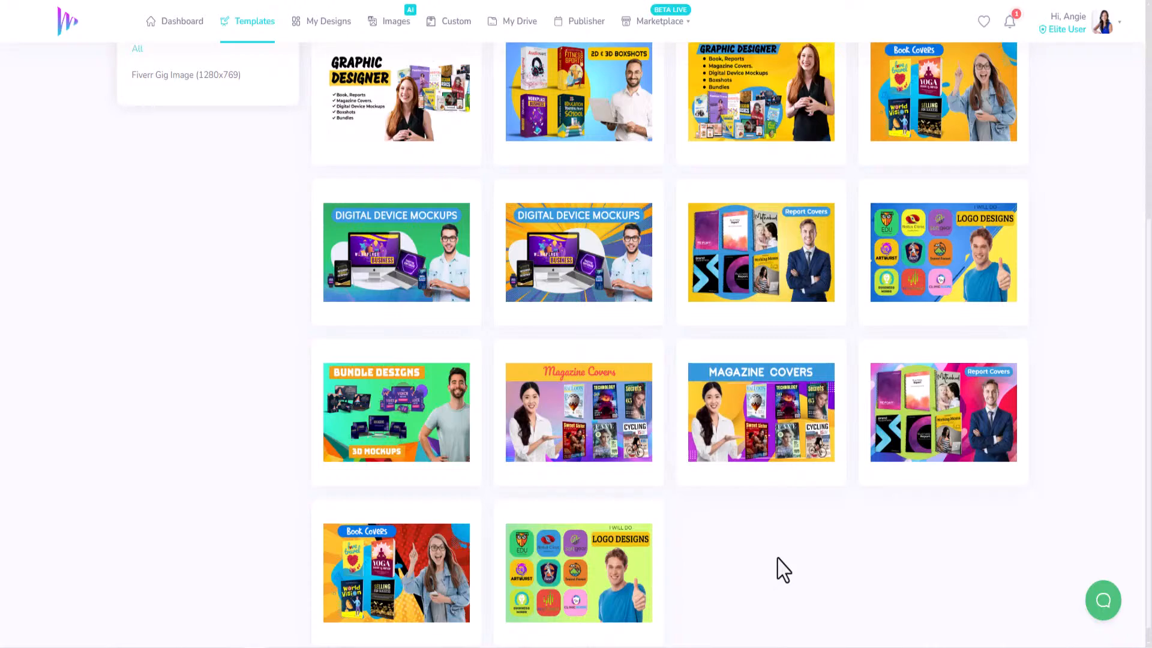
scroll(778, 558, up, 5)
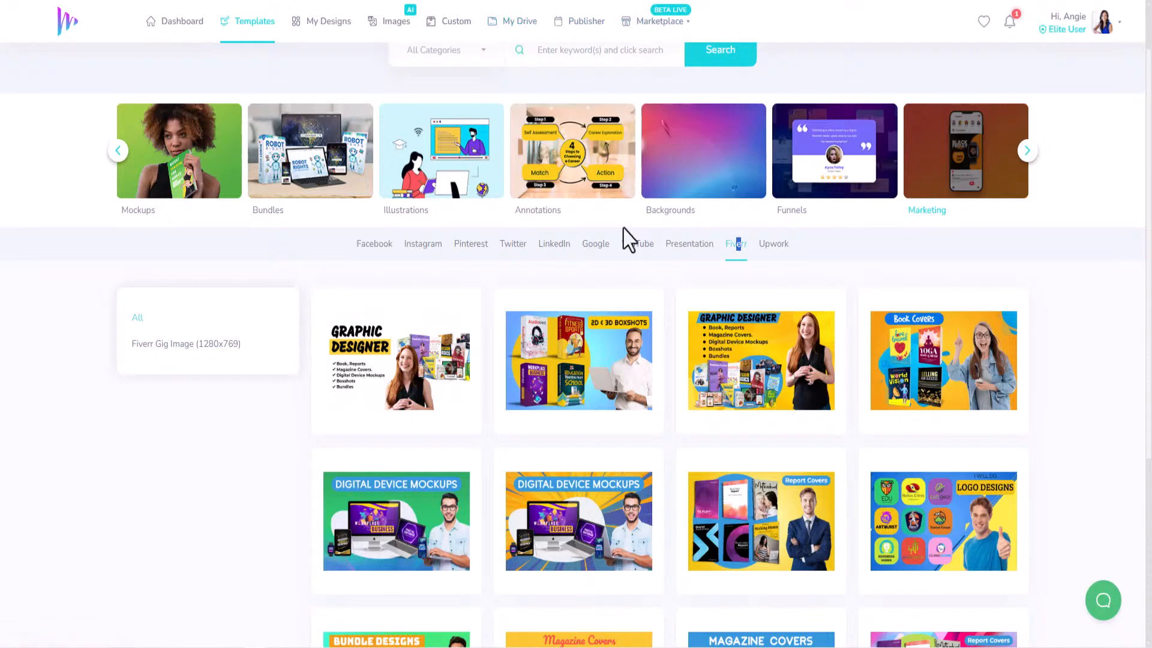
mouse_move(582, 334)
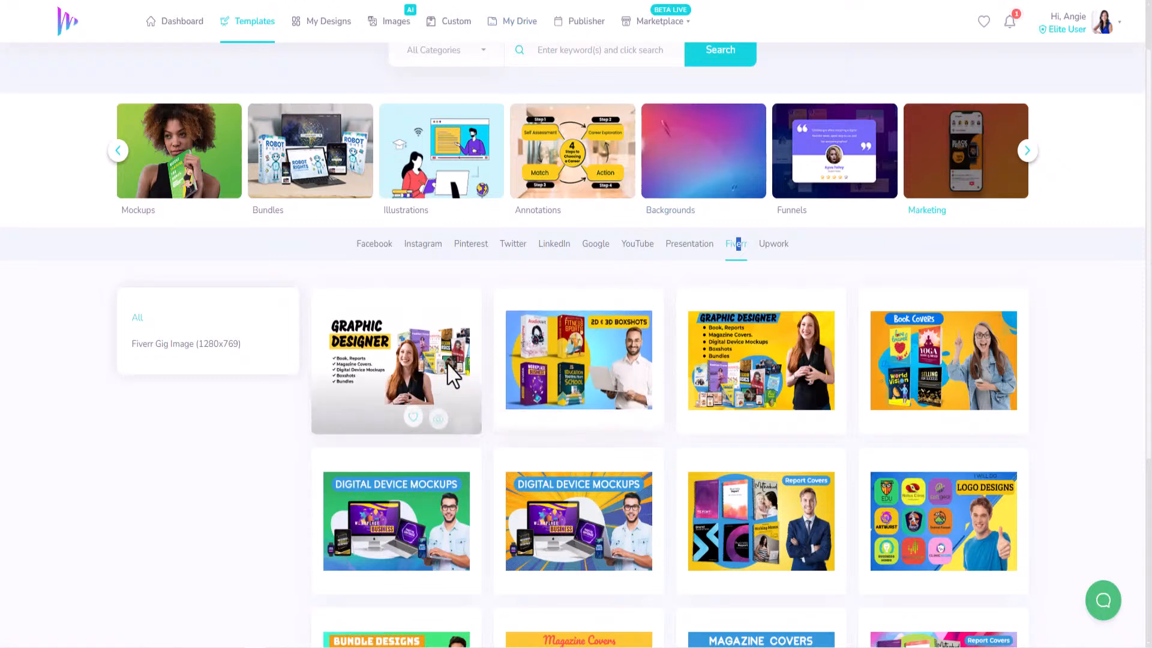
mouse_move(454, 373)
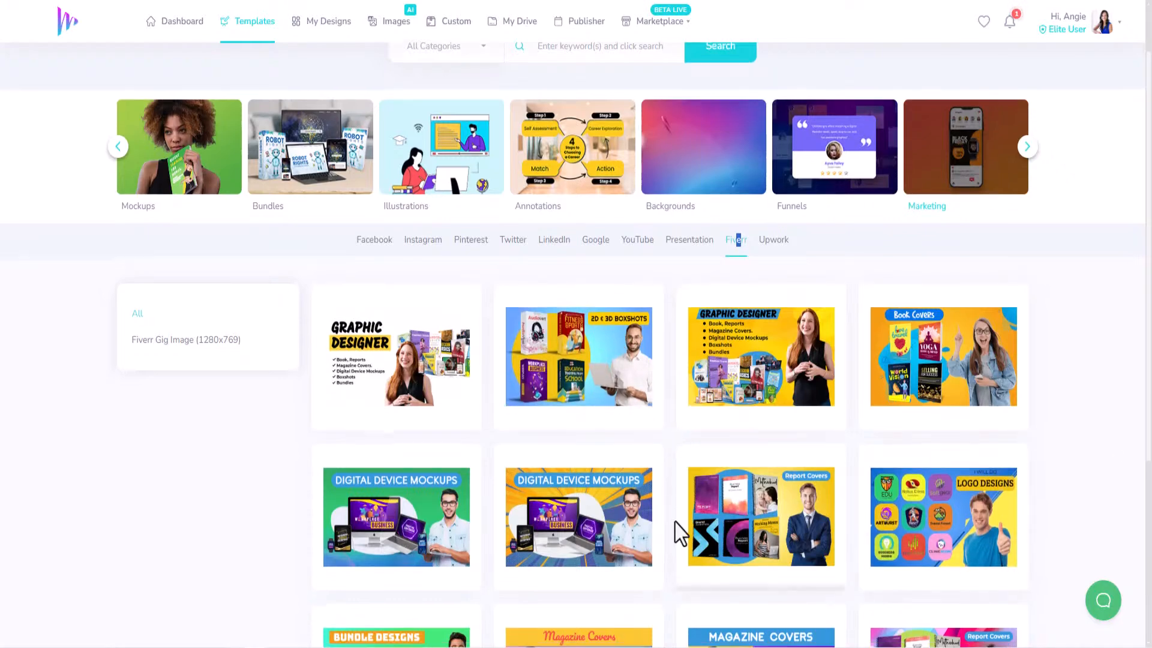
scroll(678, 533, down, 5)
scroll(680, 534, up, 5)
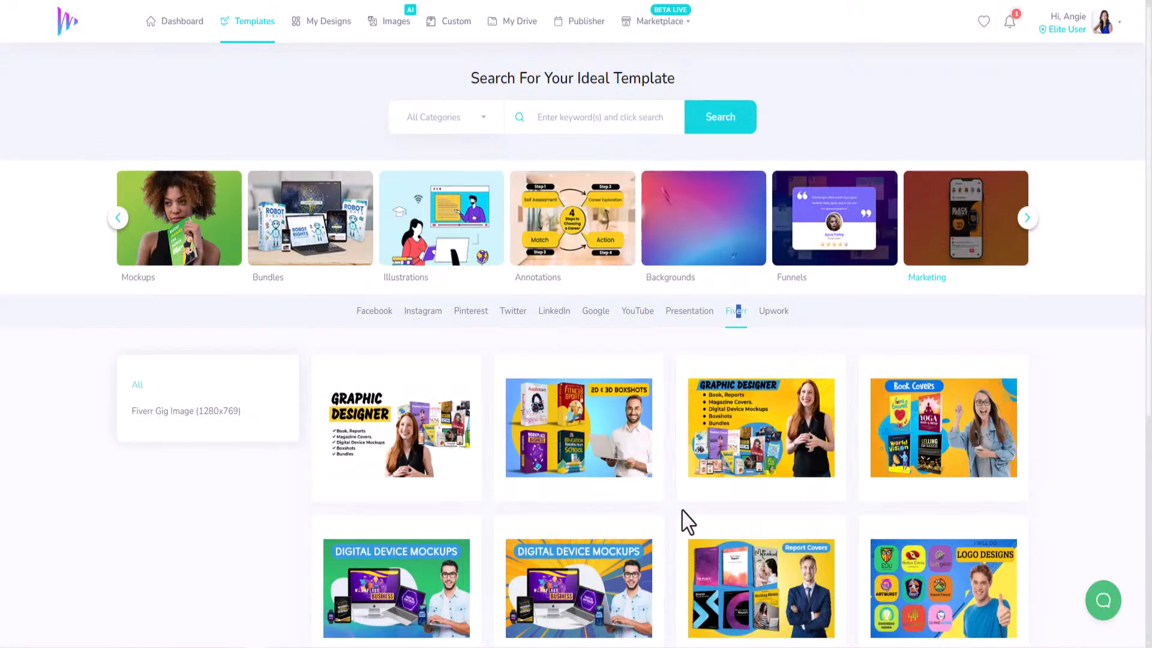
mouse_move(745, 560)
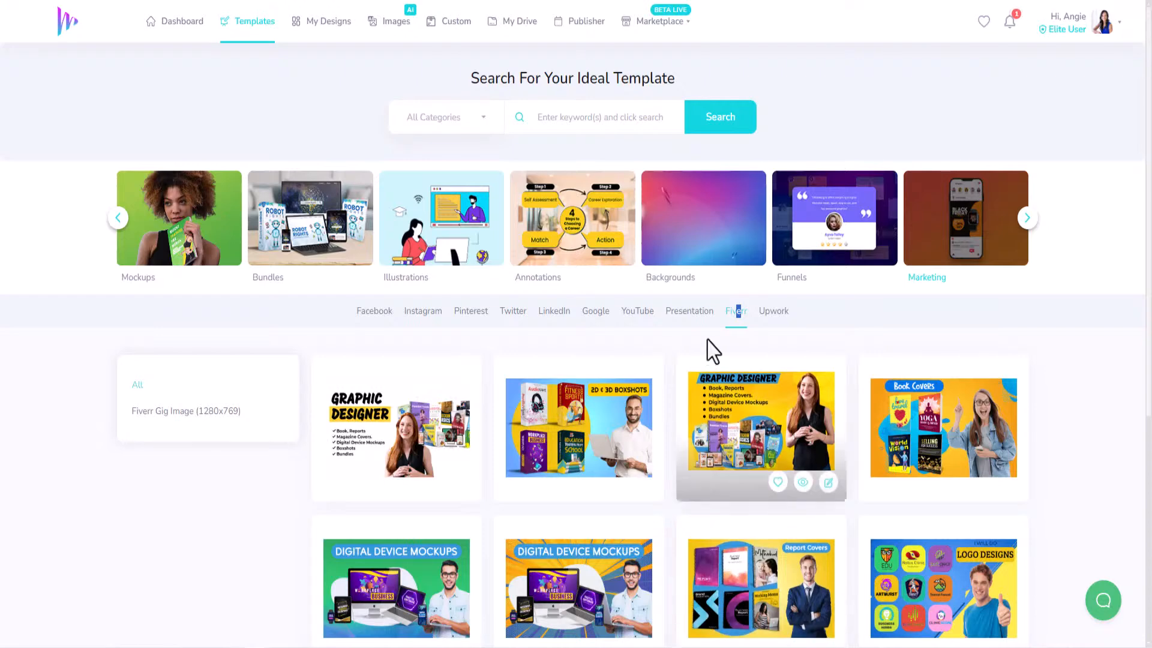
mouse_move(734, 427)
- Look through the Upwork portfolio image templates, and review the Fiverr gig image templates once more
click(774, 310)
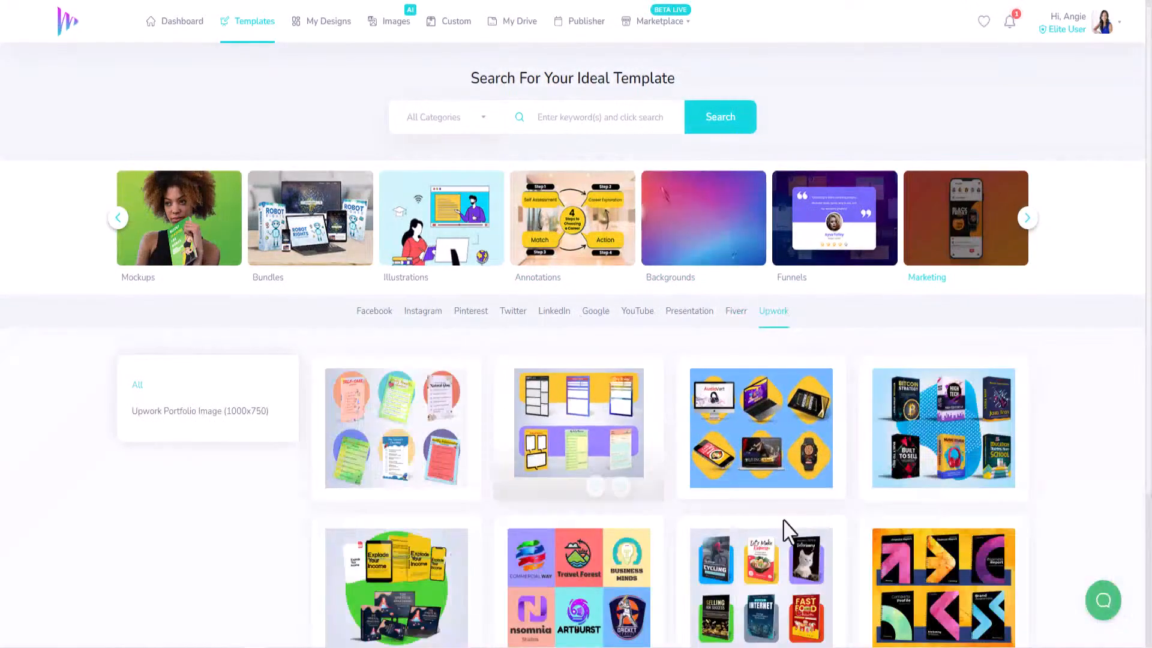
scroll(660, 522, down, 3)
scroll(561, 512, up, 3)
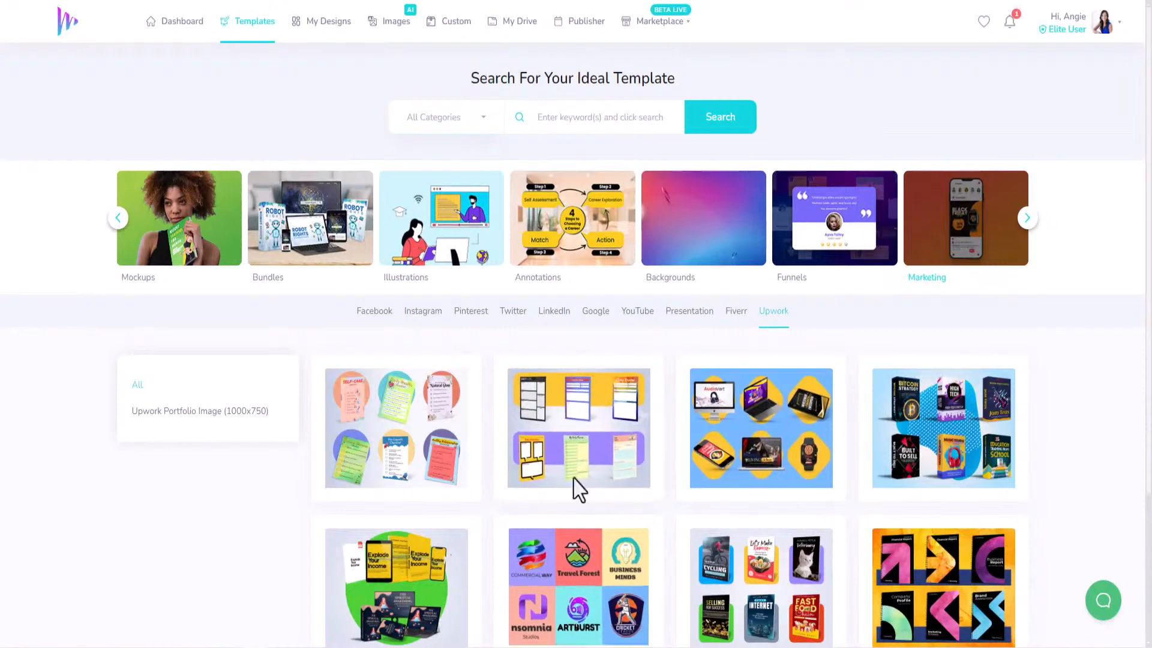
click(735, 316)
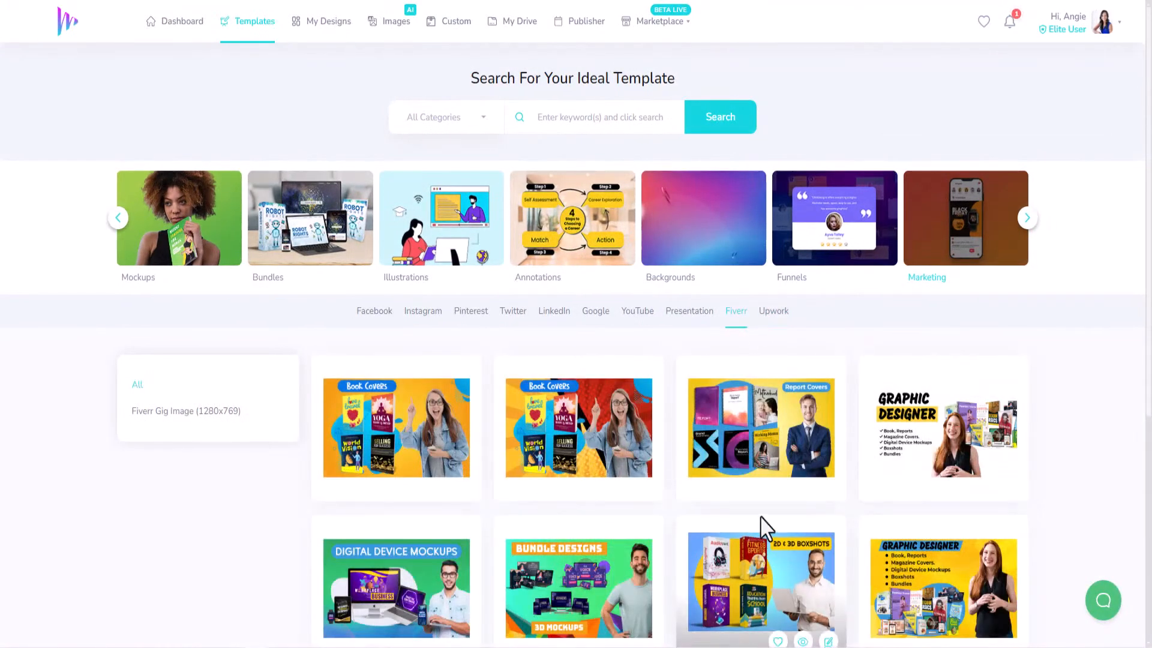
scroll(765, 528, down, 5)
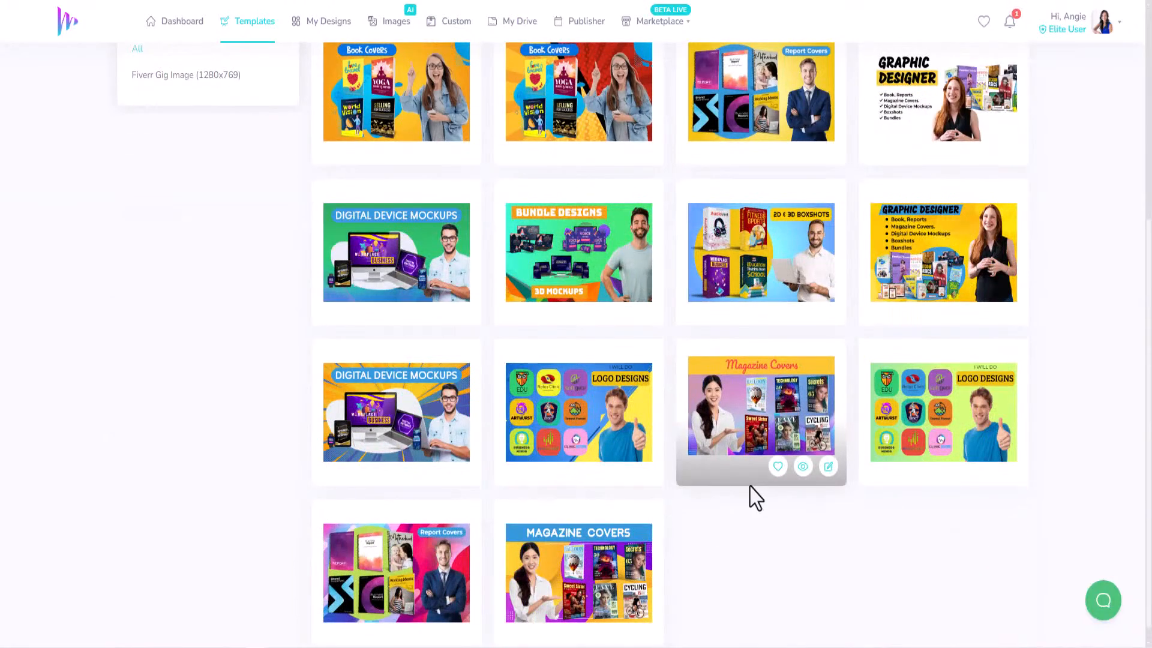
scroll(755, 498, up, 5)
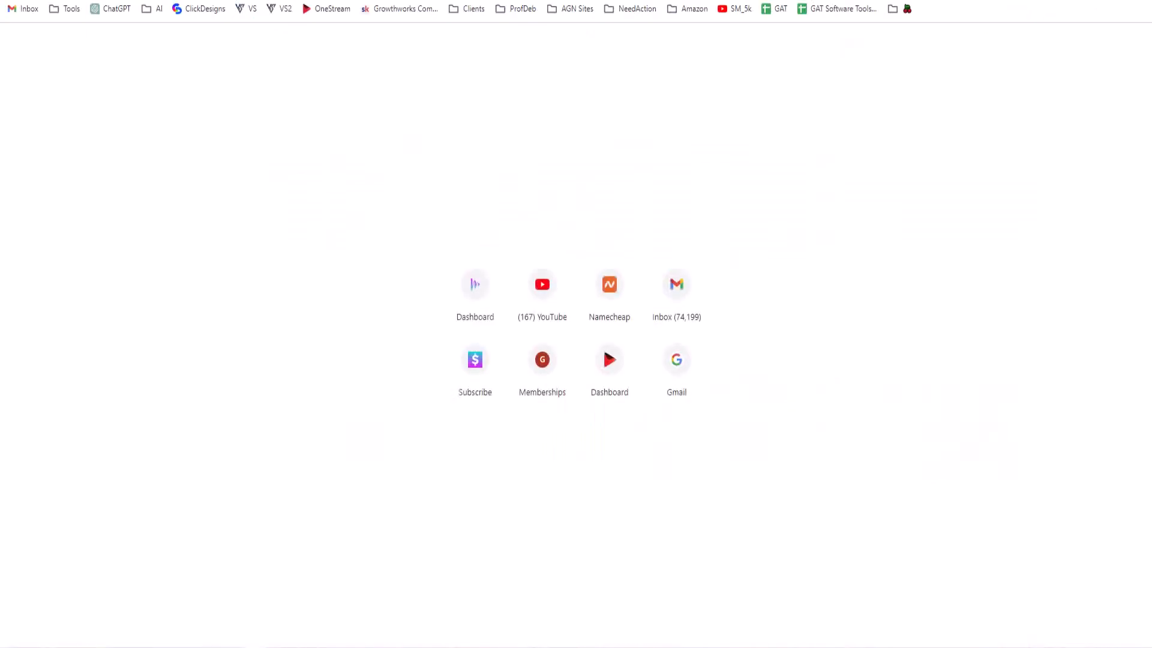
- Open the Fiverr website in a new browser tab and view its Explore options
text(freepik)
key(Return)
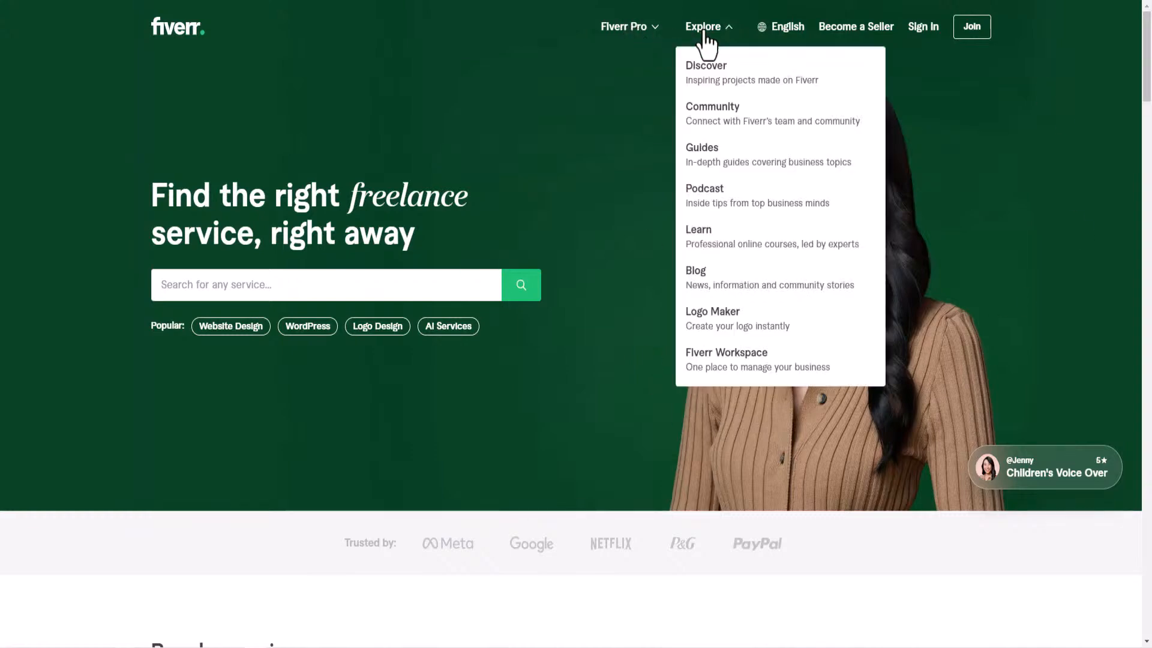
click(703, 33)
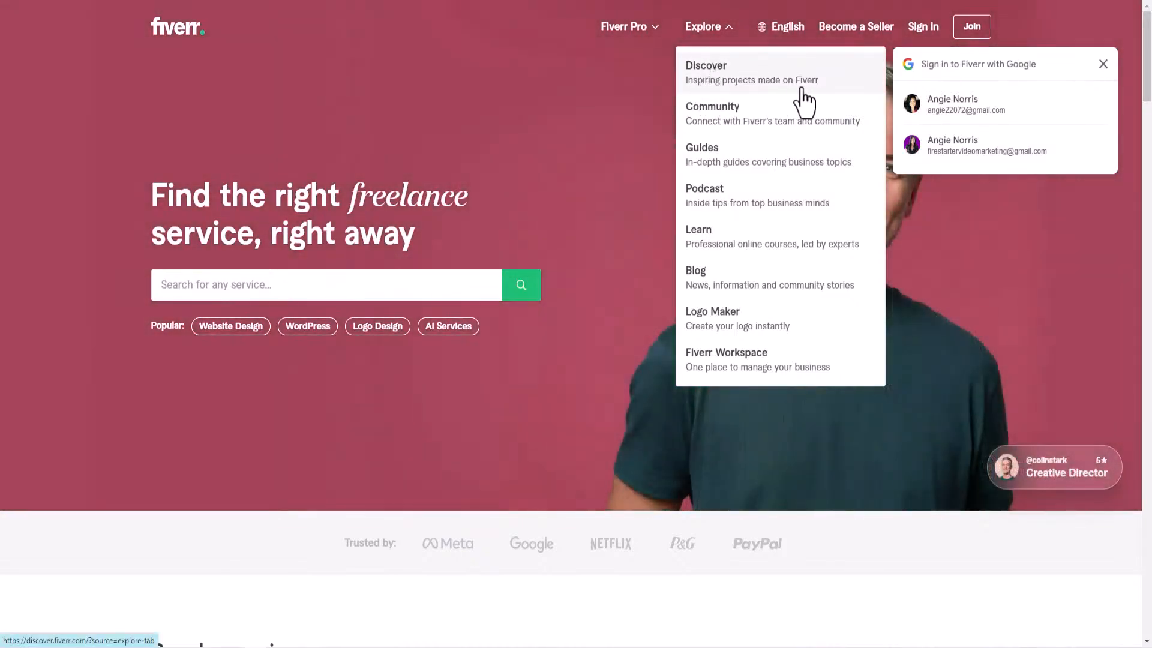
- Search Fiverr for "video" and look through the listed gigs
click(244, 286)
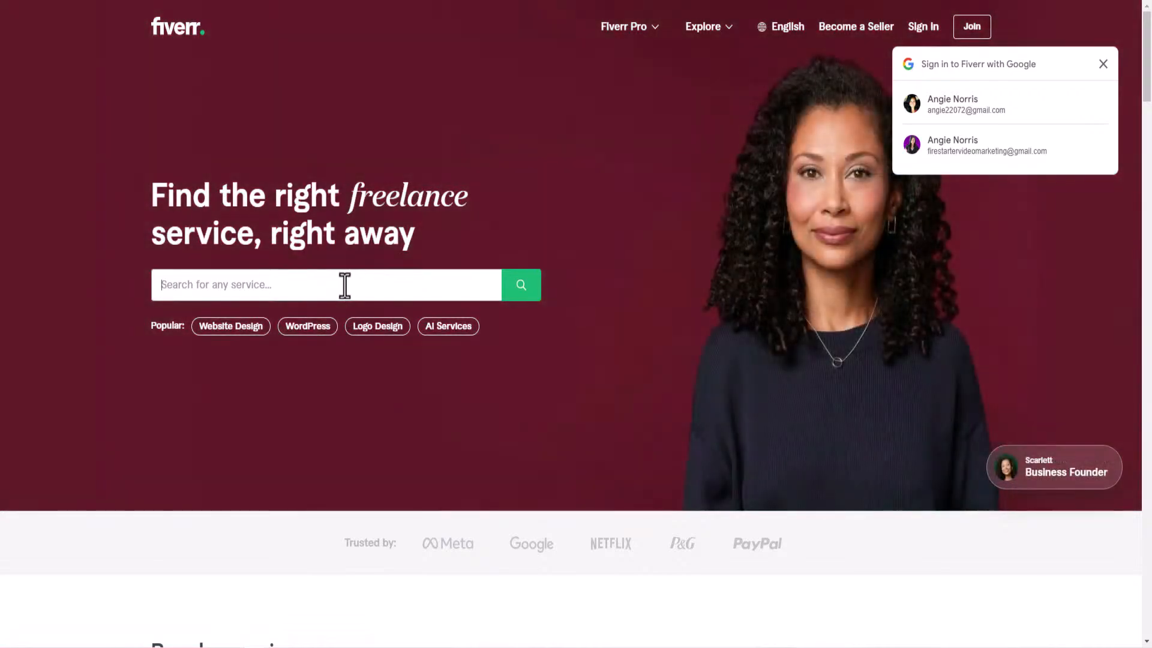
text(video)
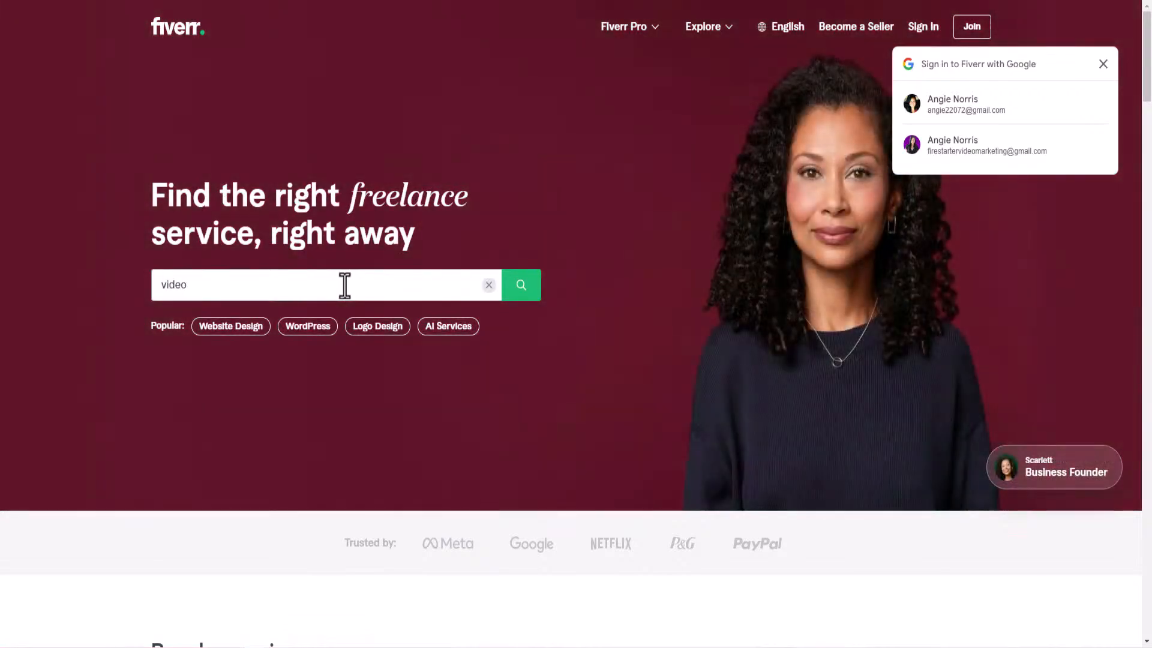
key(Return)
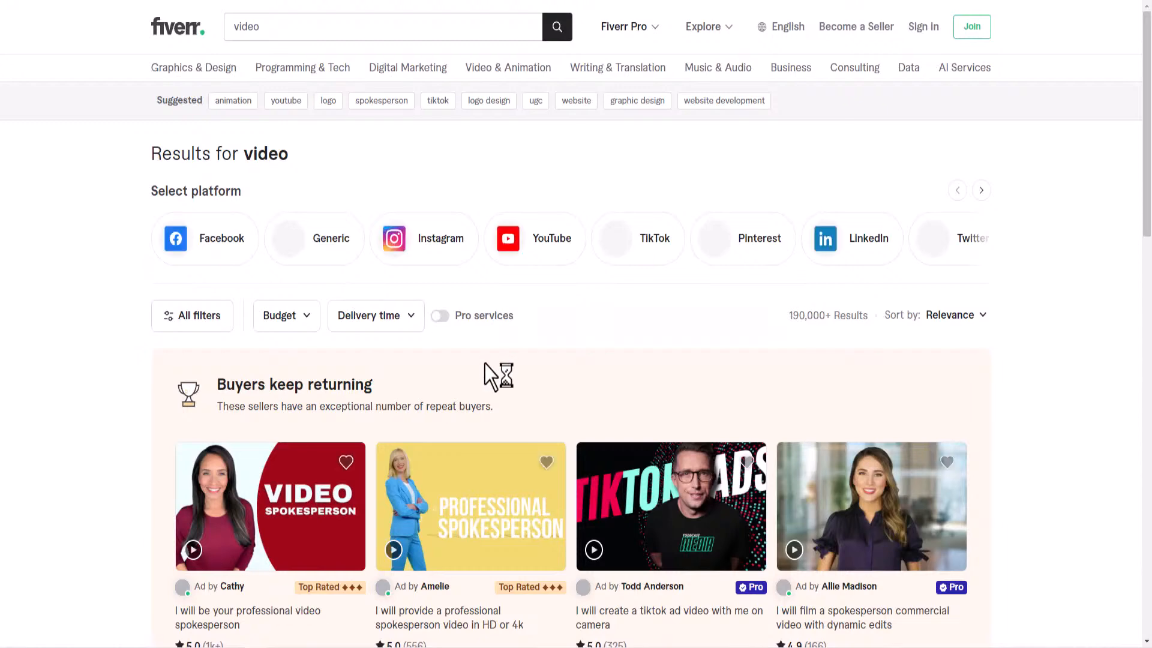
scroll(485, 363, down, 5)
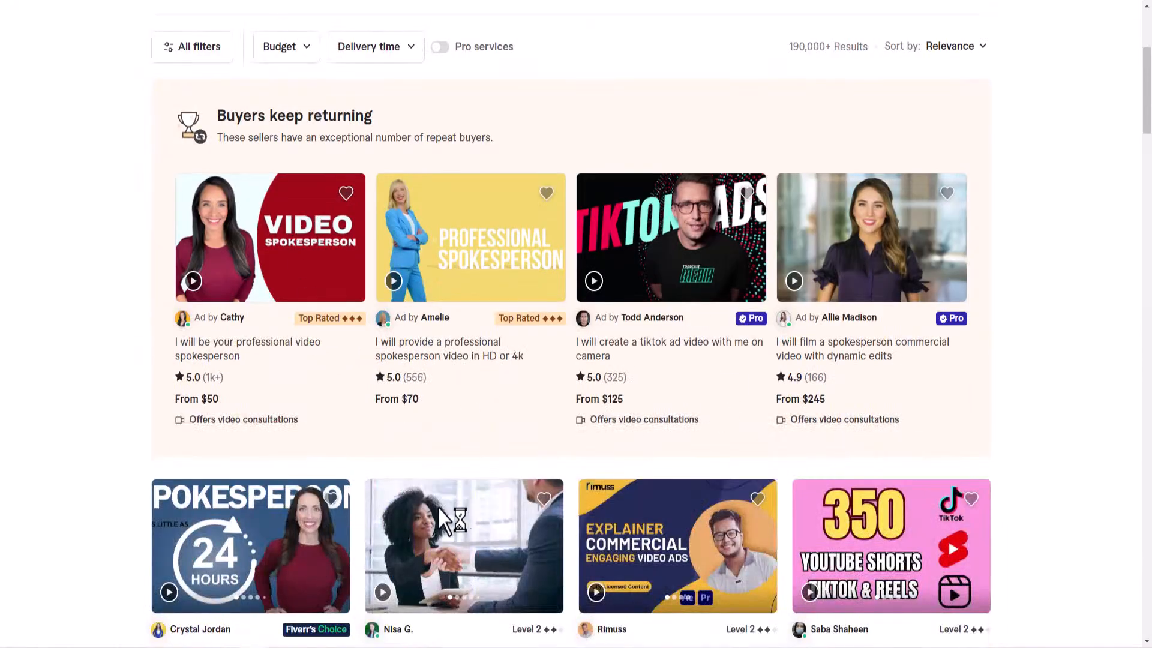
scroll(438, 508, down, 2)
- Dismiss the account creation dialog and look further down the list of video gigs and their thumbnails
click(685, 393)
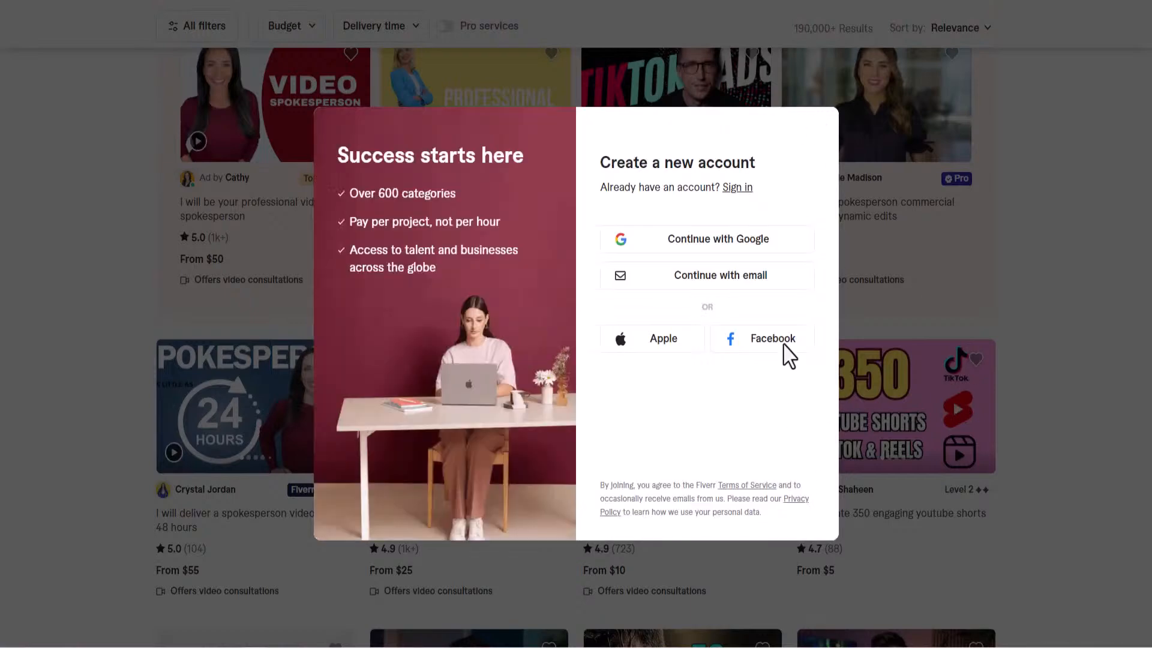
click(1039, 332)
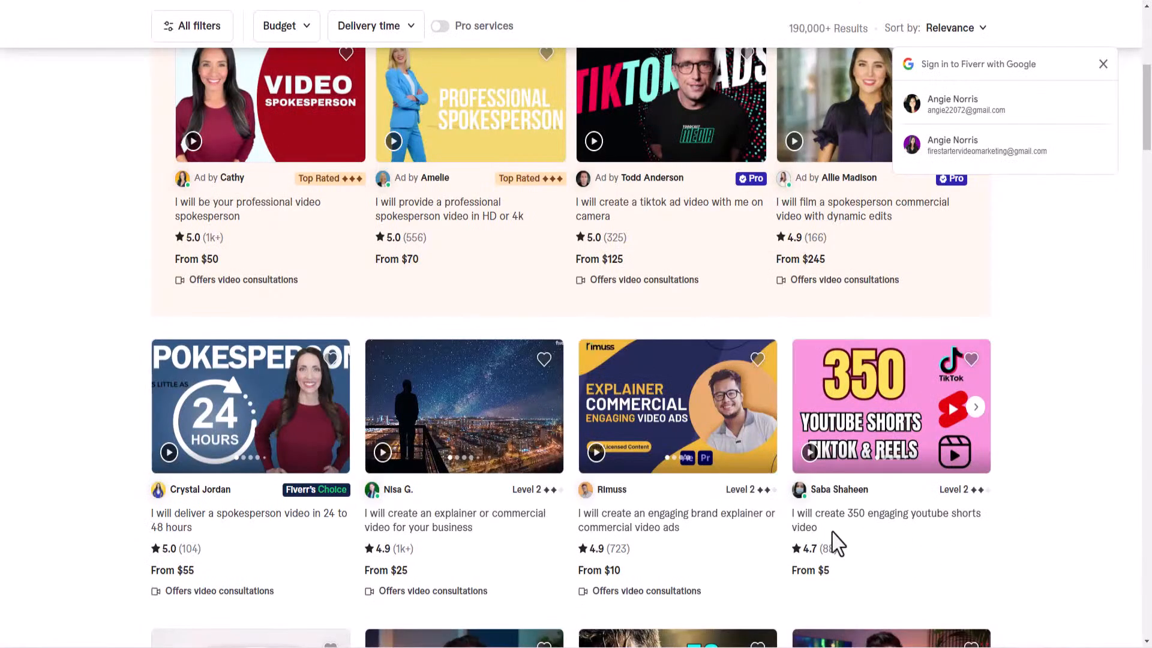
scroll(252, 468, down, 5)
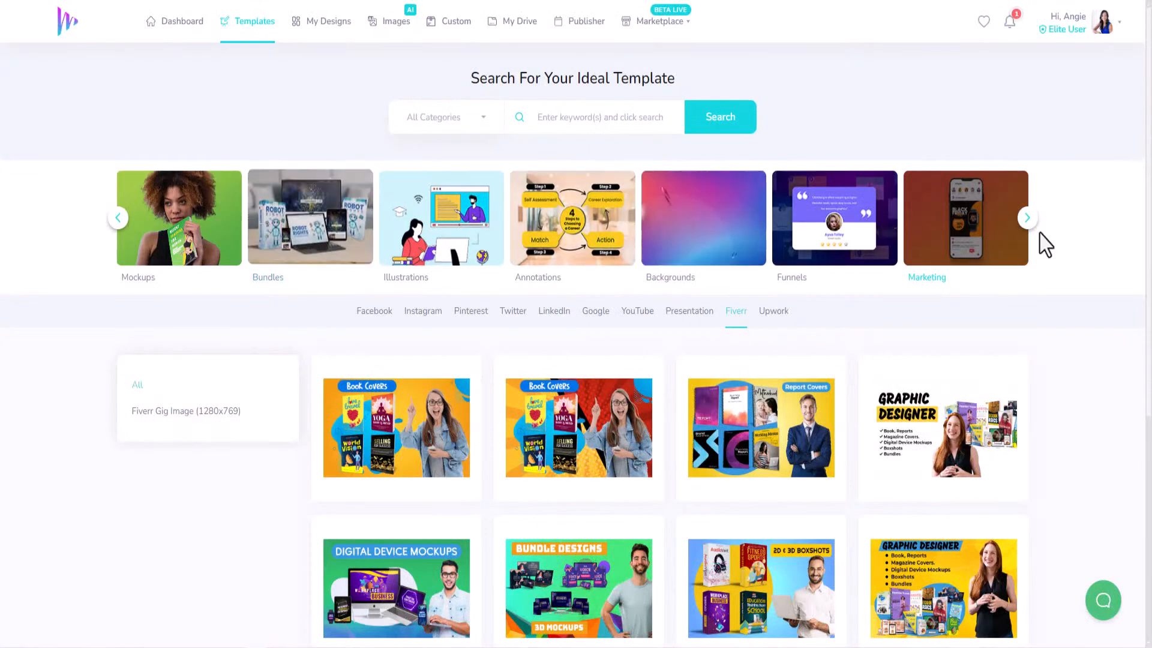
- Open the Thumbnails template category and look through its YouTube thumbnail designs
click(1028, 222)
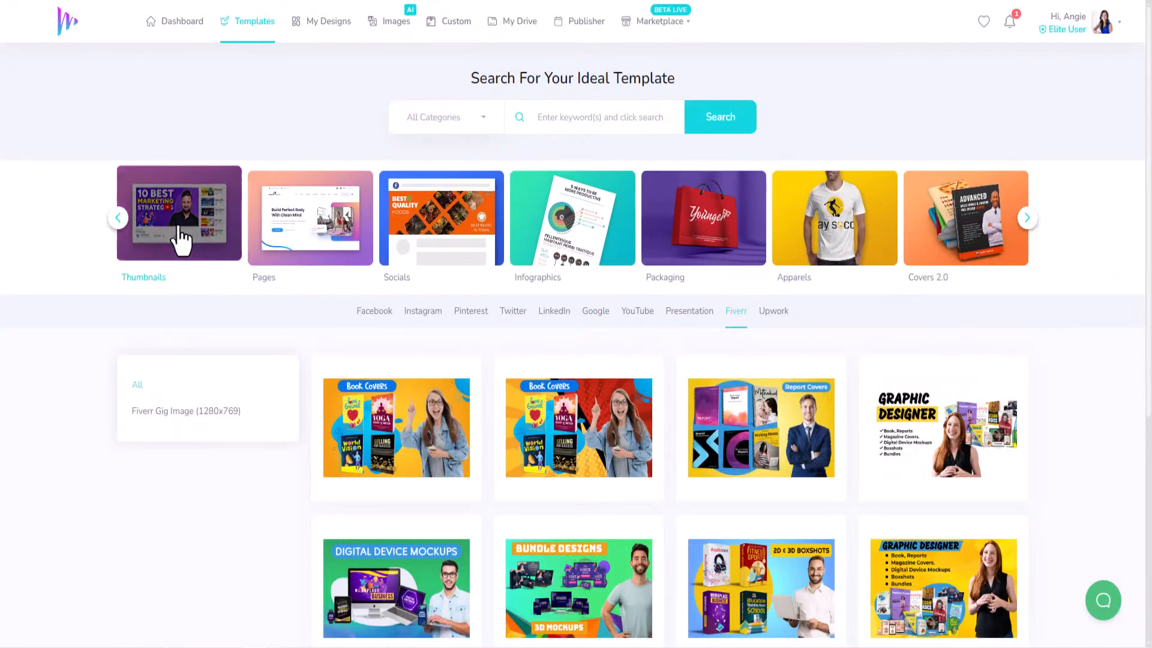
click(180, 237)
scroll(451, 281, down, 4)
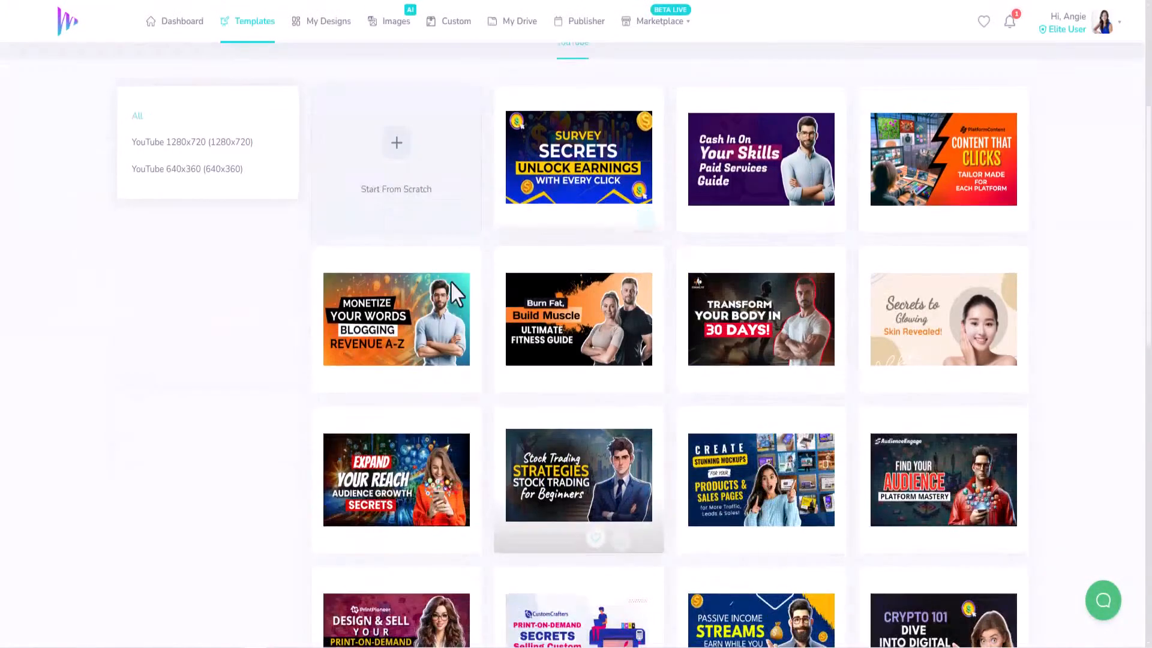
scroll(775, 474, down, 4)
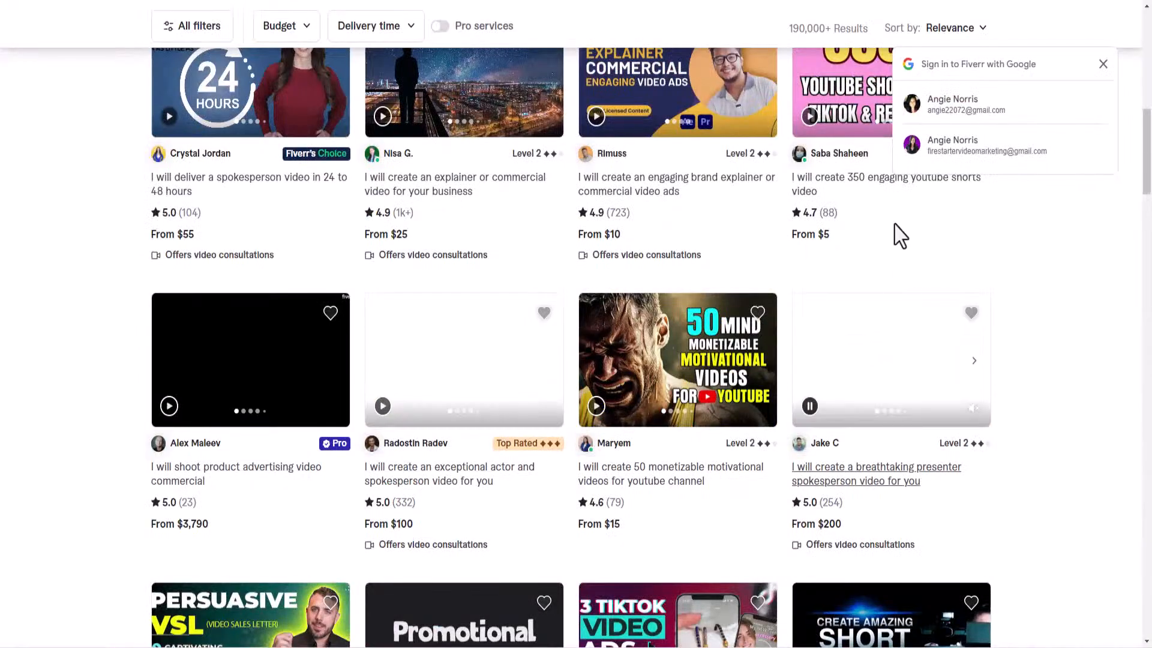
- Switch to the Fiverr results and look further down the video gigs, examining their thumbnails, descriptions and starting prices
scroll(329, 502, down, 4)
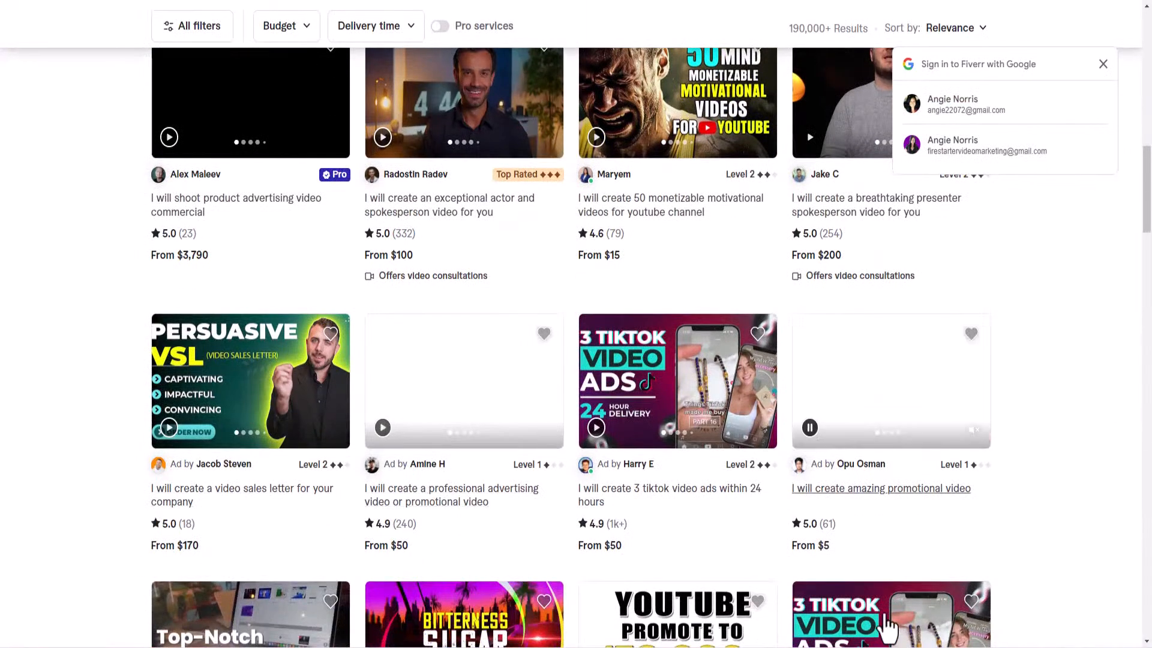
scroll(630, 504, down, 4)
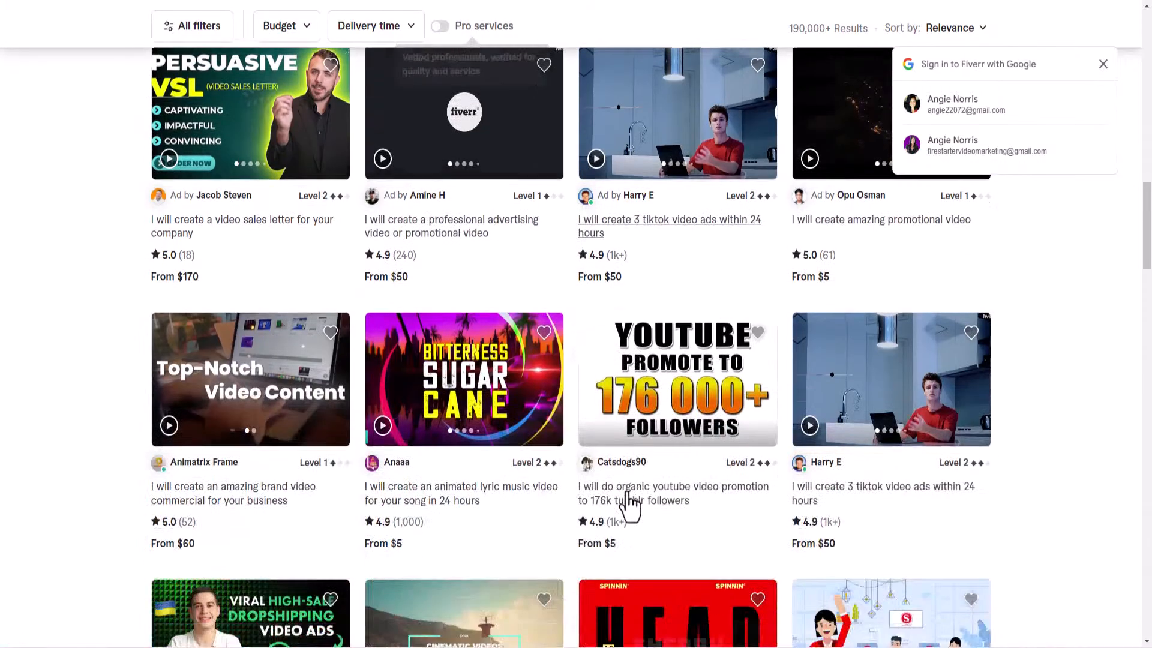
scroll(468, 436, down, 5)
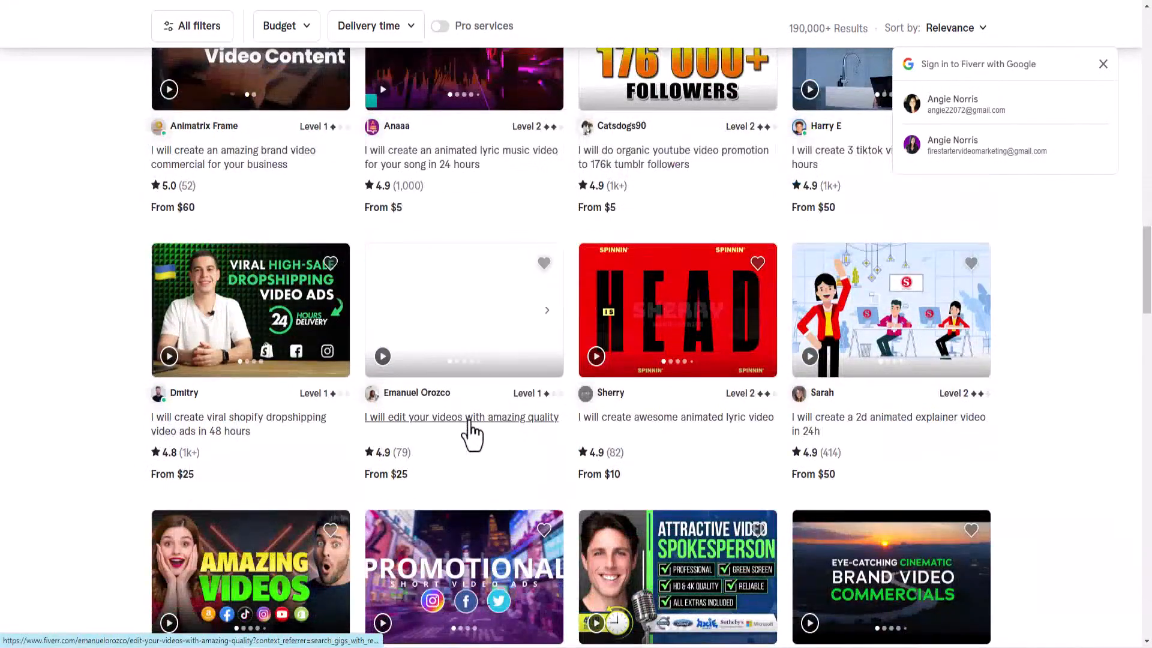
scroll(727, 450, down, 5)
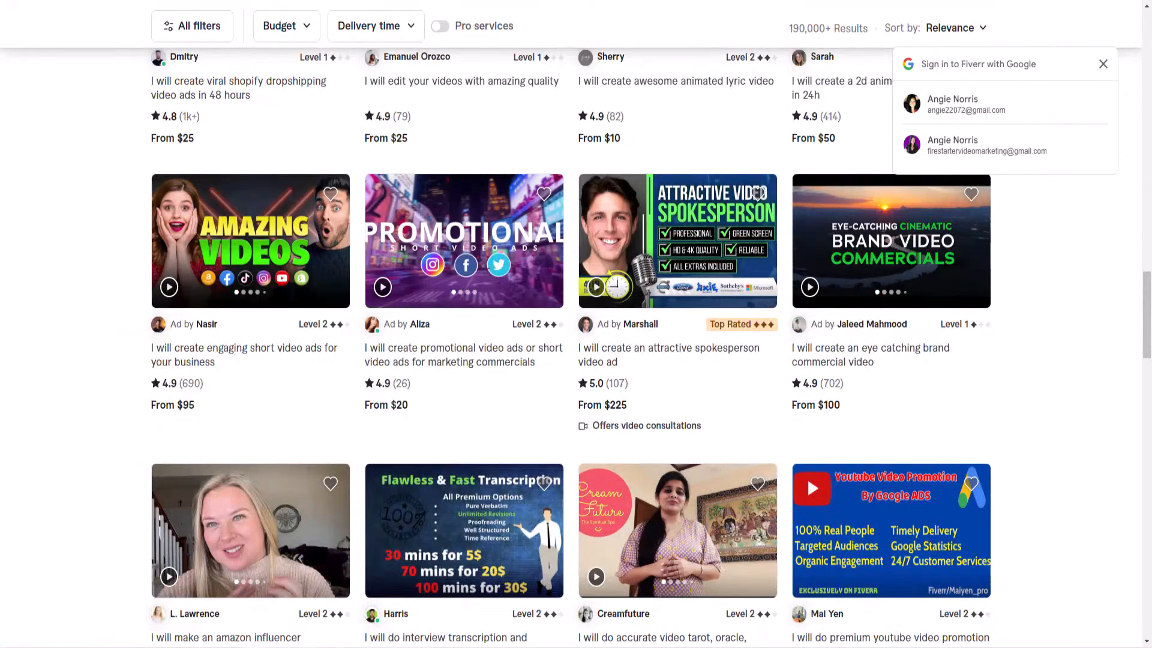
- Return to the YouTube thumbnail templates and look through the rest of the collection
click(90, 1)
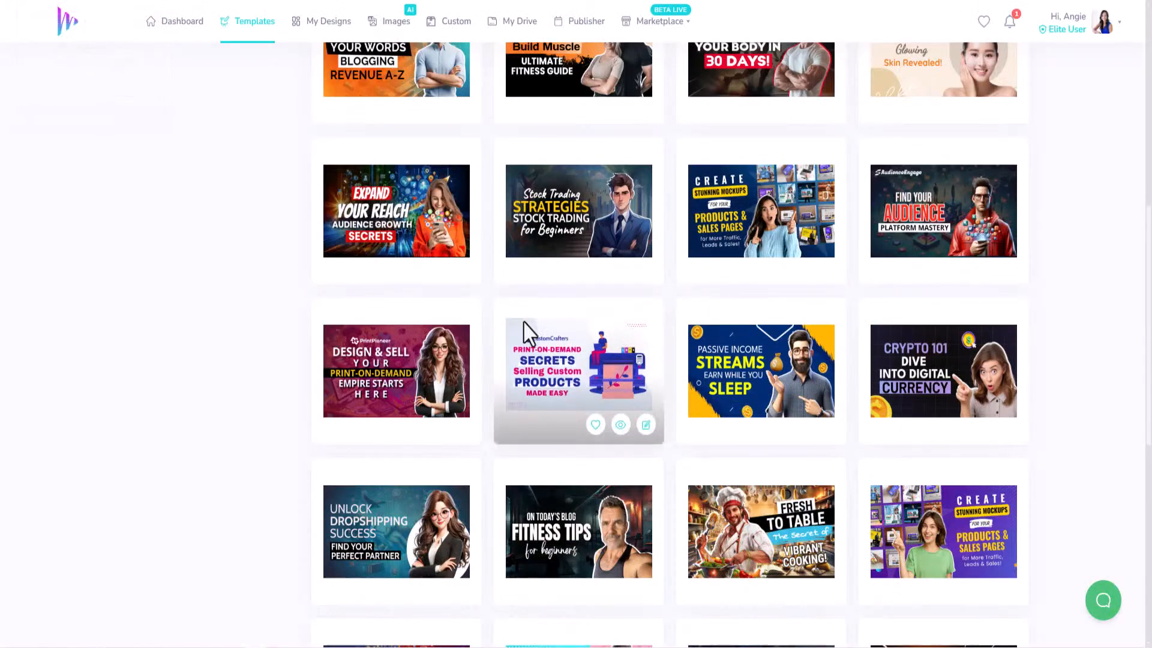
scroll(527, 336, down, 6)
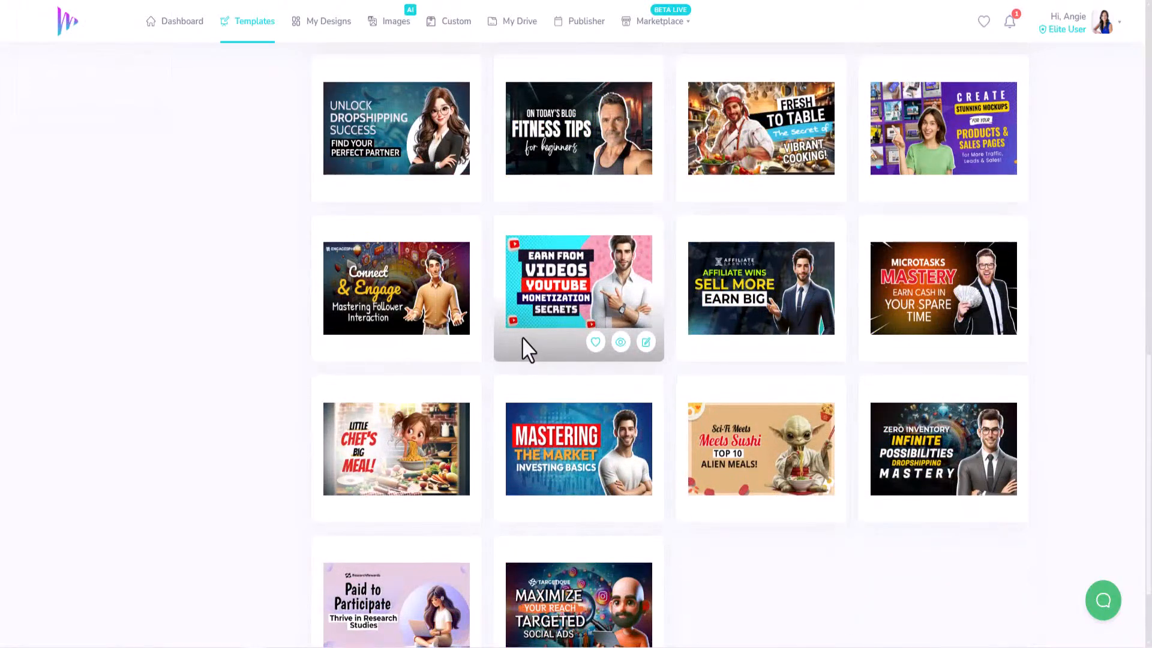
scroll(522, 345, up, 10)
scroll(432, 268, up, 6)
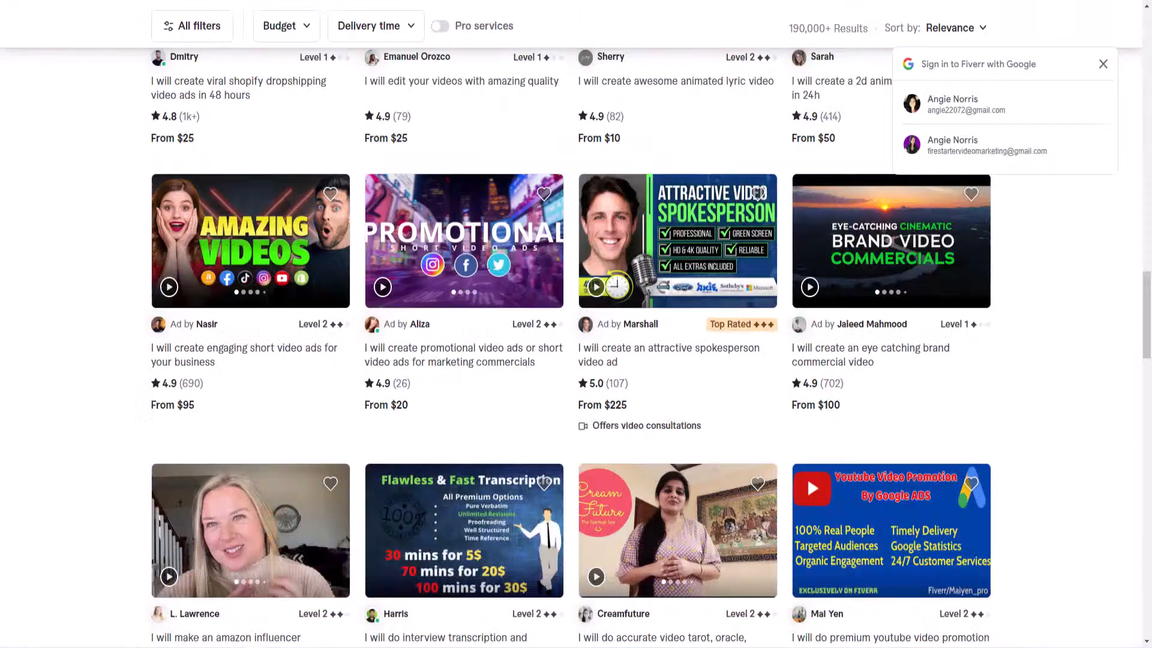
- Go back to the start of the Fiverr video results and examine the service subcategories, beginning with Graphics & Design
scroll(491, 376, up, 20)
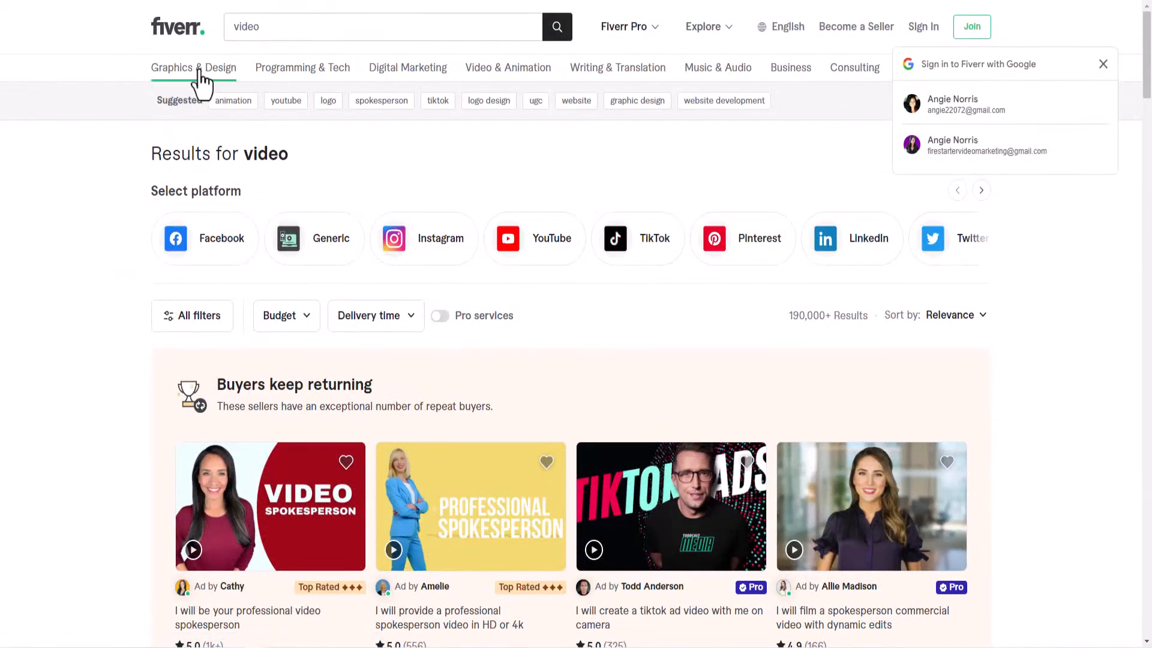
mouse_move(199, 80)
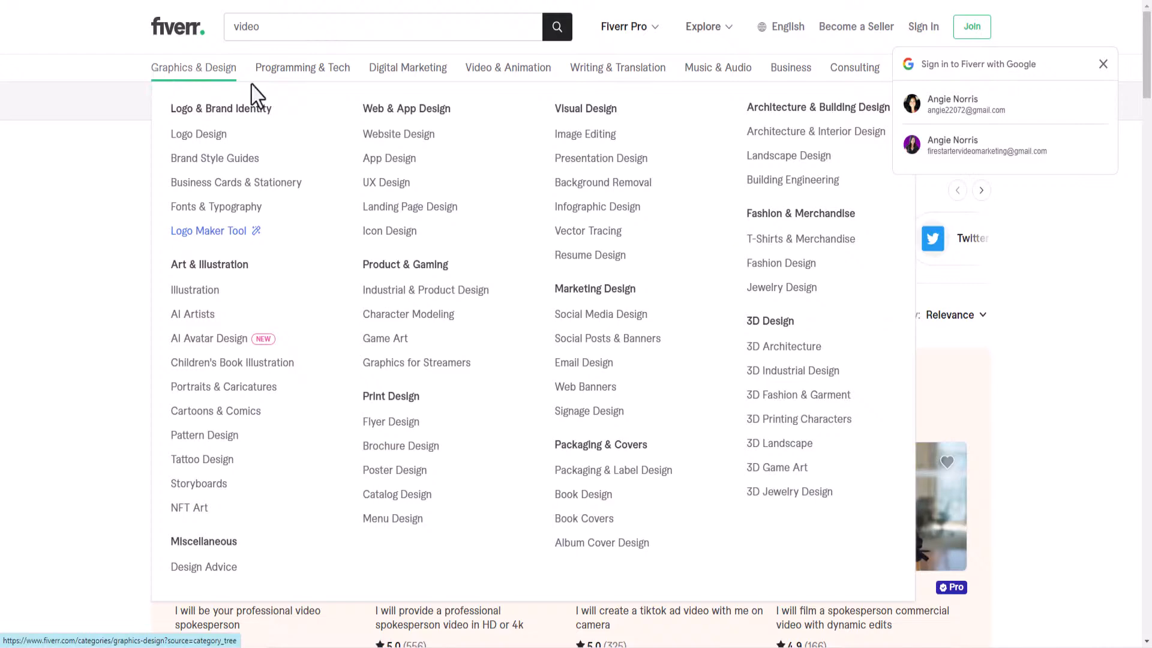
mouse_move(308, 84)
mouse_move(411, 84)
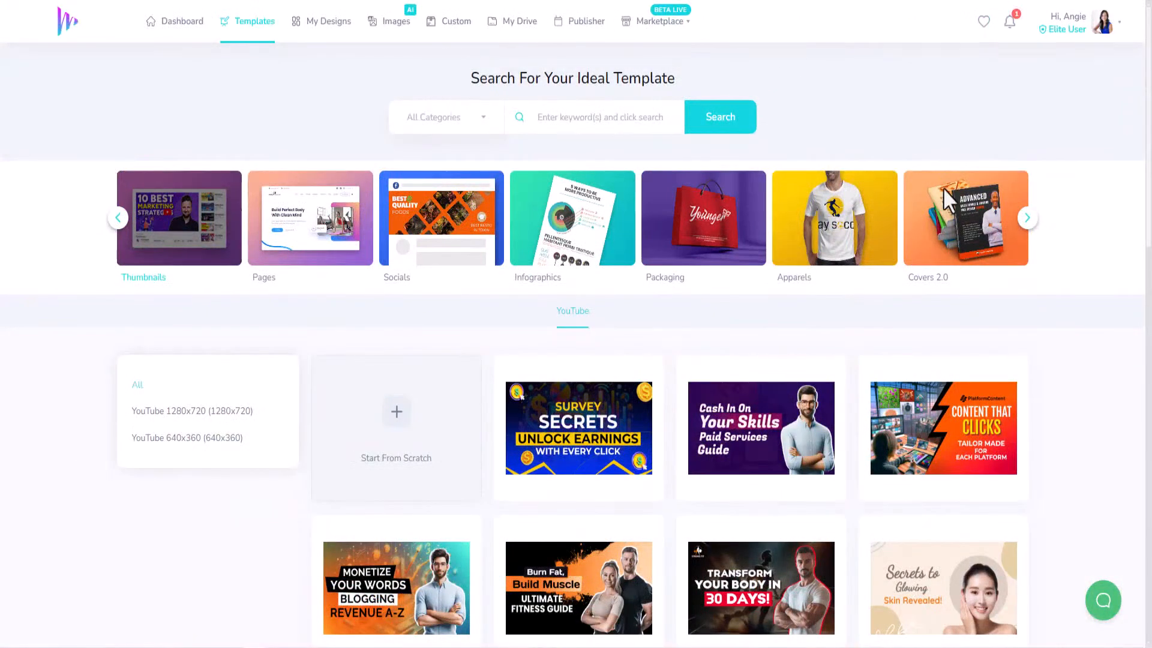
- Advance to the last template categories and open the Publishing book templates
click(1024, 223)
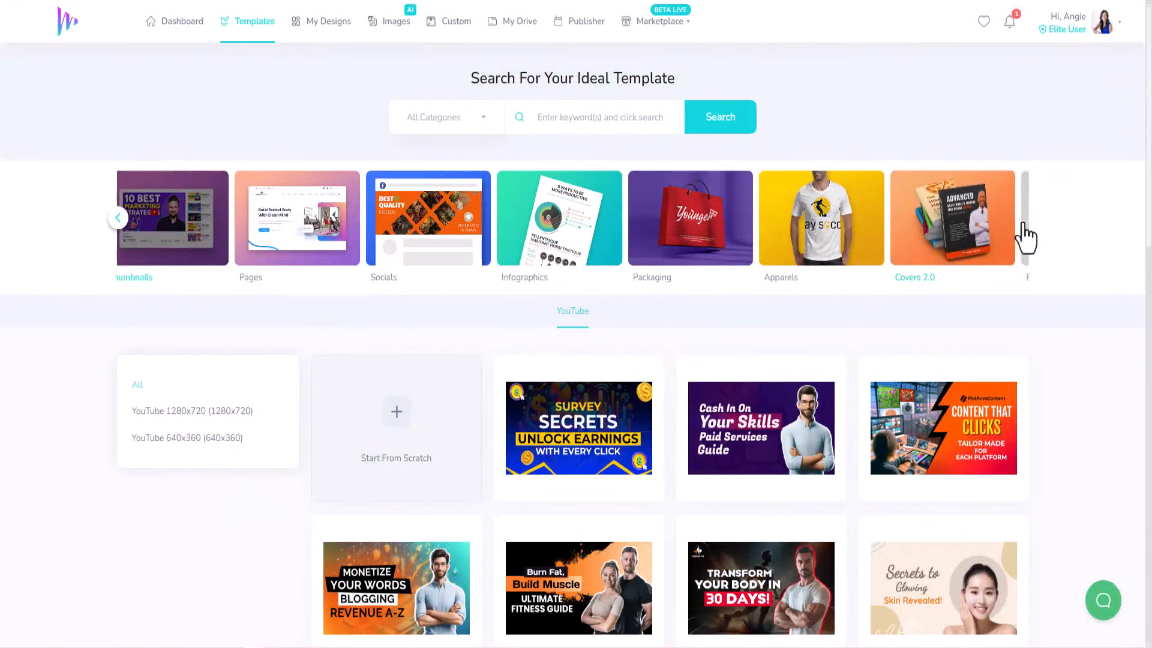
click(1024, 224)
click(1025, 234)
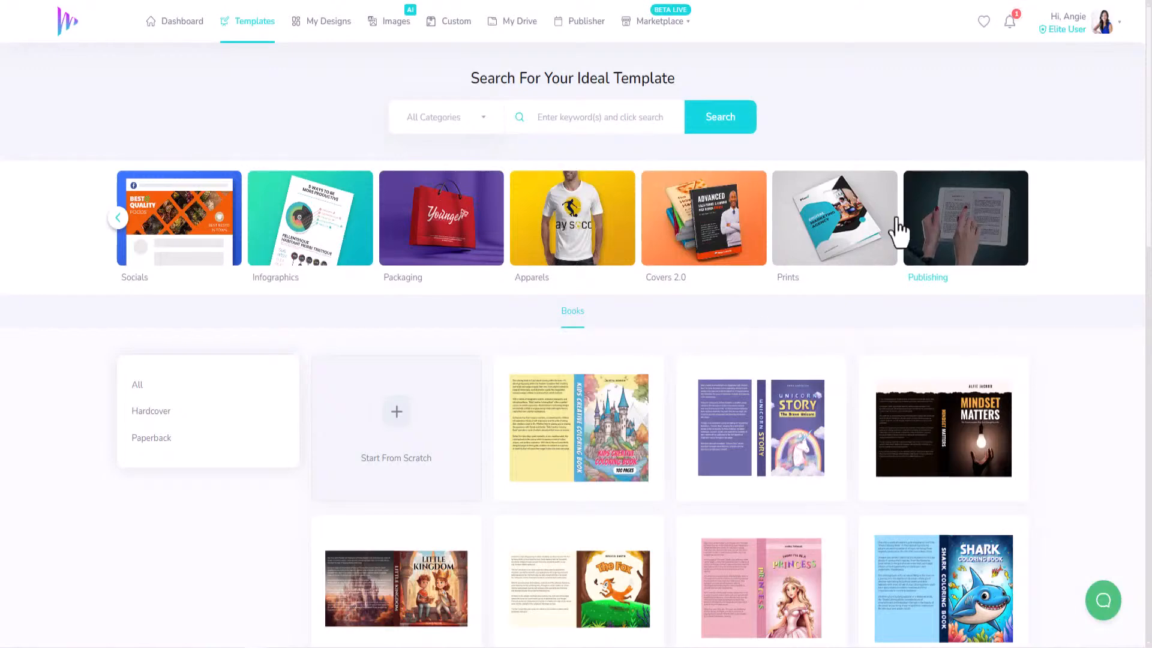
- Open the Packaging template category and look through its cosmetics designs
click(451, 228)
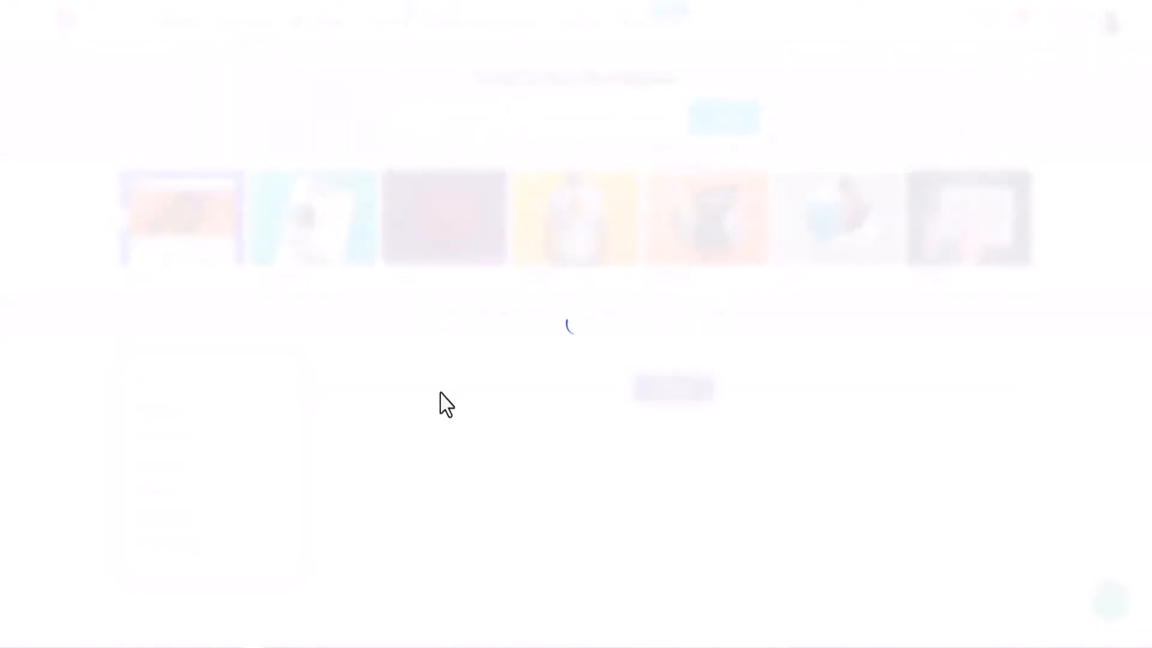
scroll(444, 404, down, 5)
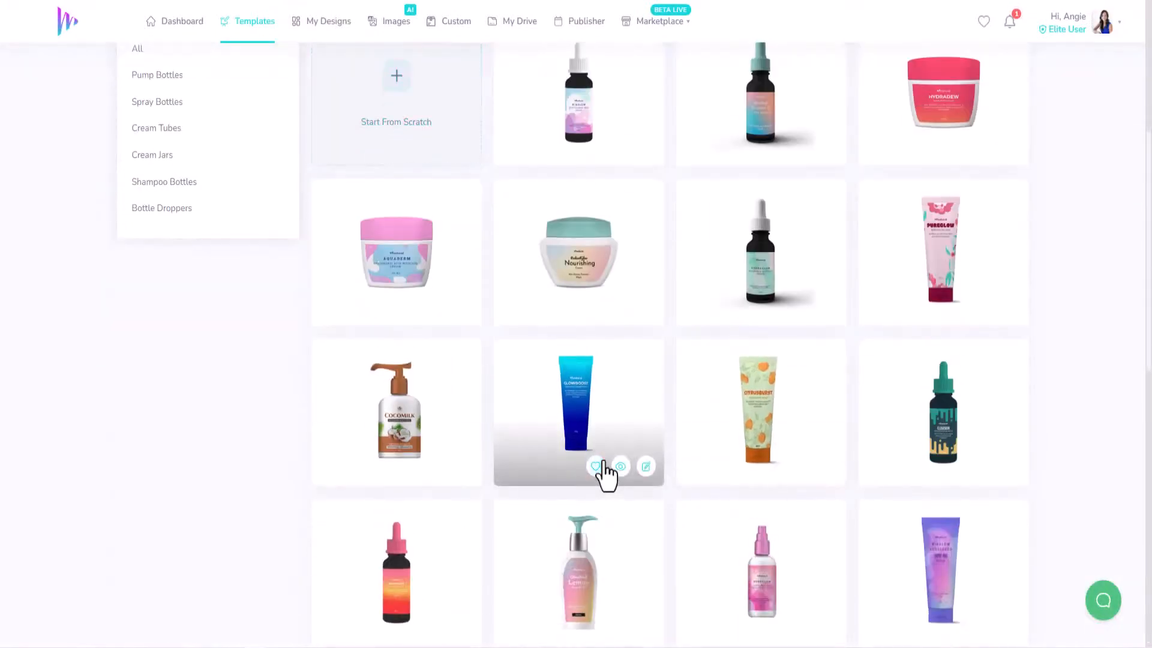
scroll(618, 489, up, 5)
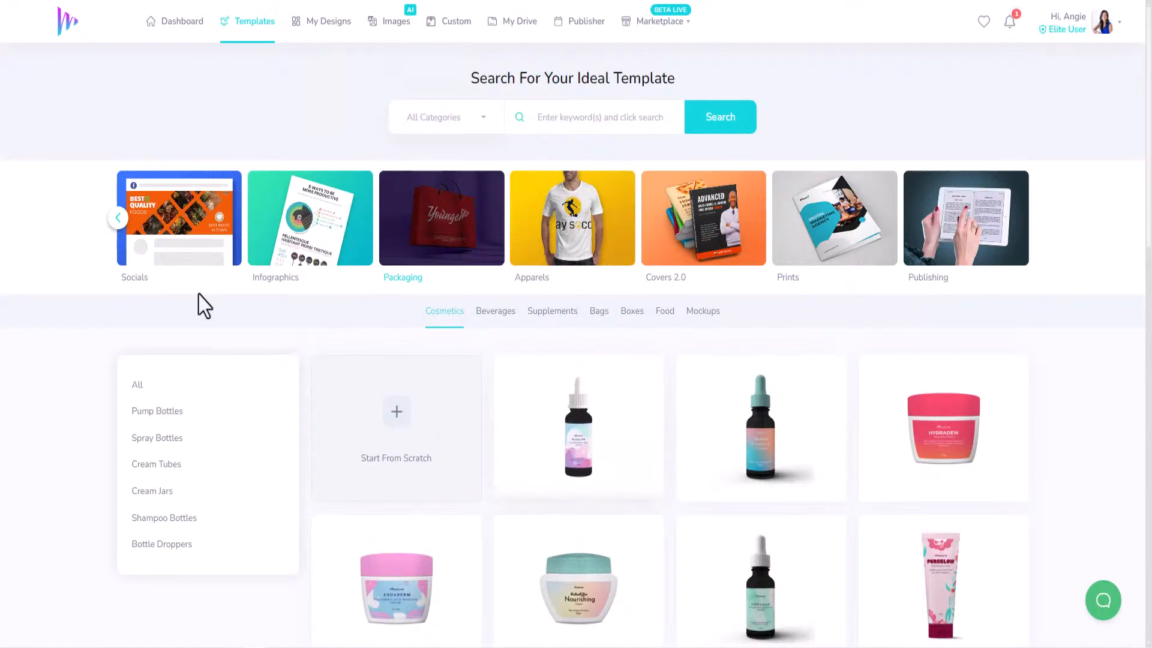
- Find the six-logo collection among the Marketing category's Upwork portfolio image templates and open it for editing
click(118, 221)
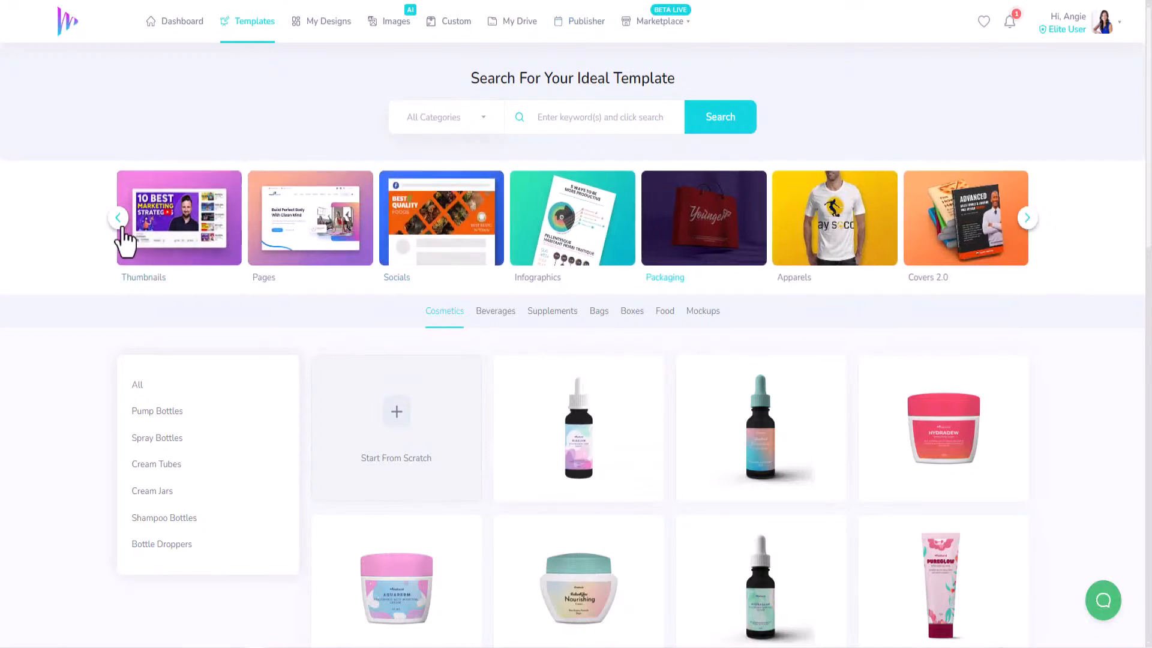
click(118, 219)
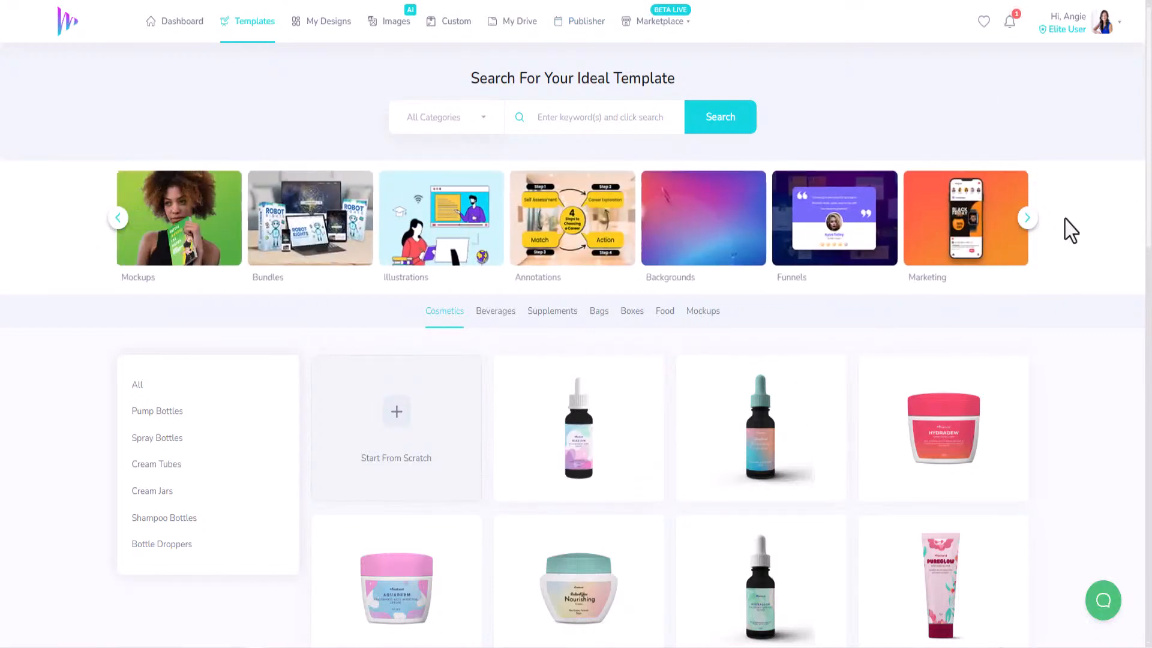
click(960, 240)
click(763, 311)
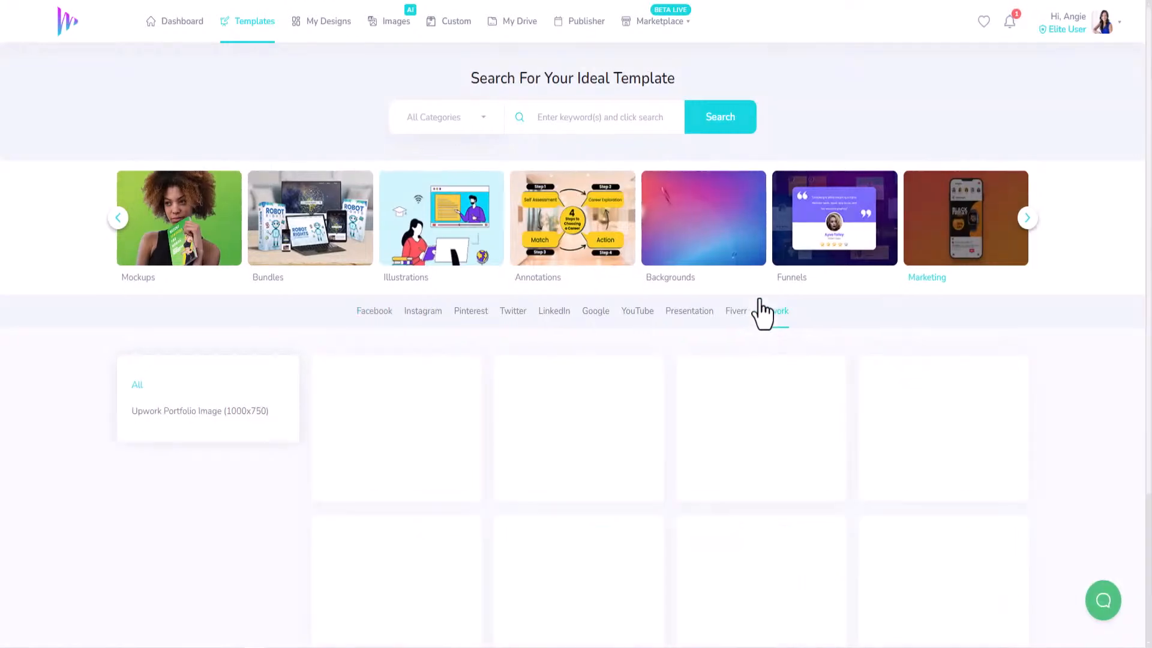
scroll(509, 392, down, 3)
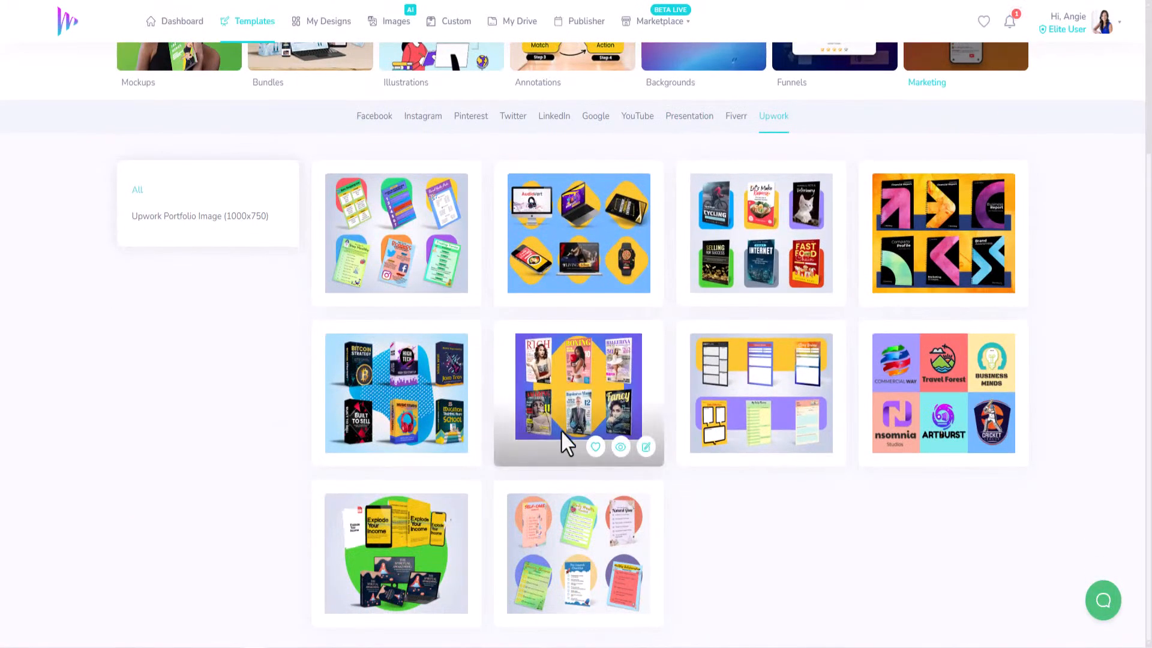
mouse_move(964, 442)
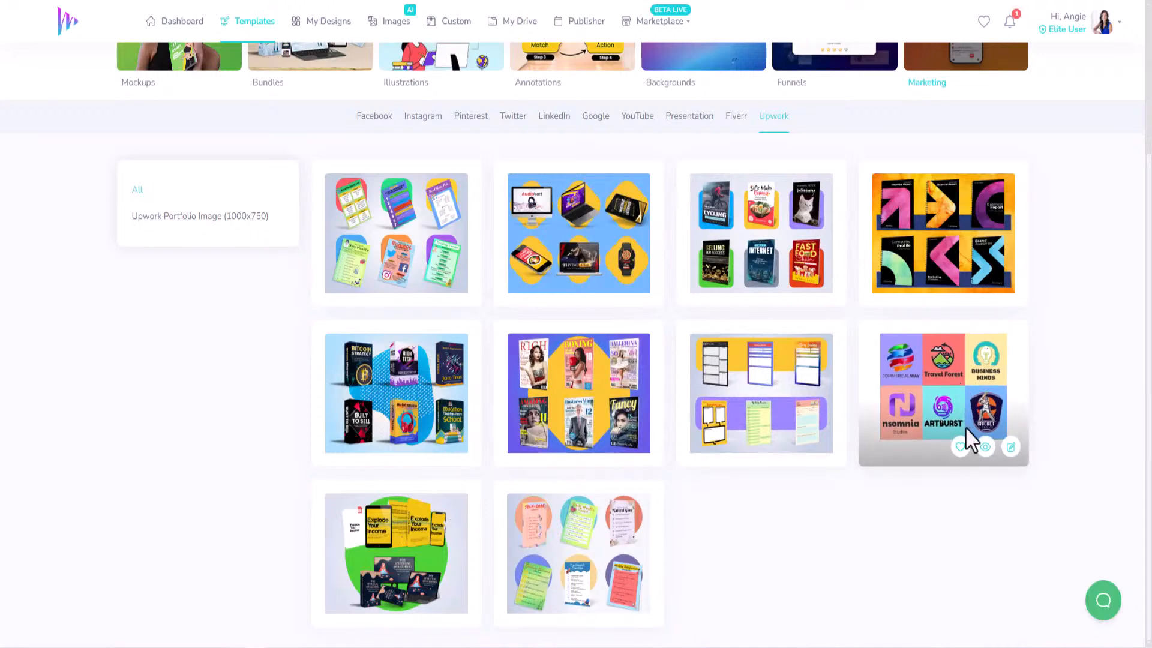
click(1011, 447)
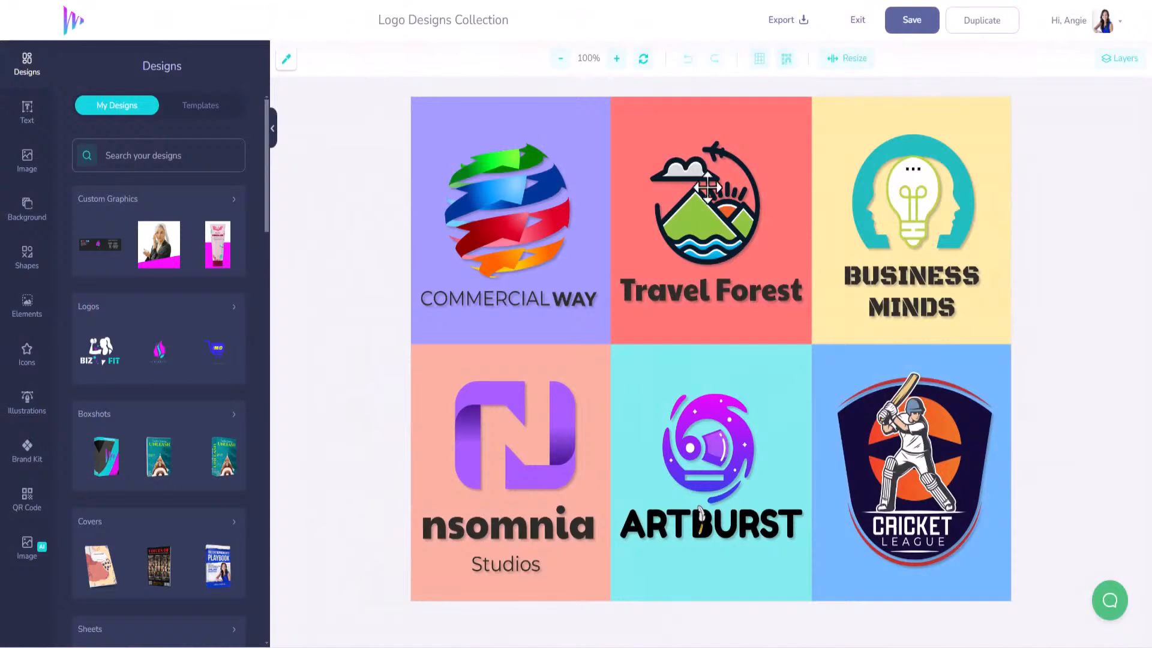
- Delete all six logos from the Logo Designs Collection canvas, leaving only the coloured background blocks
click(510, 196)
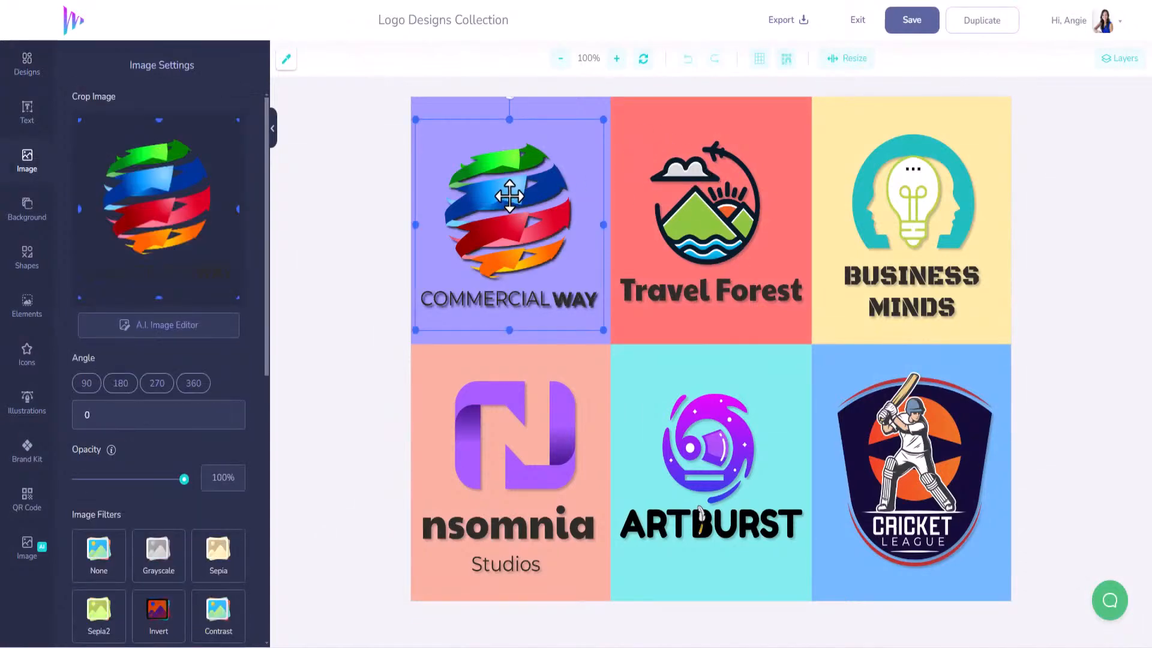
key(Delete)
click(699, 207)
key(Delete)
click(886, 210)
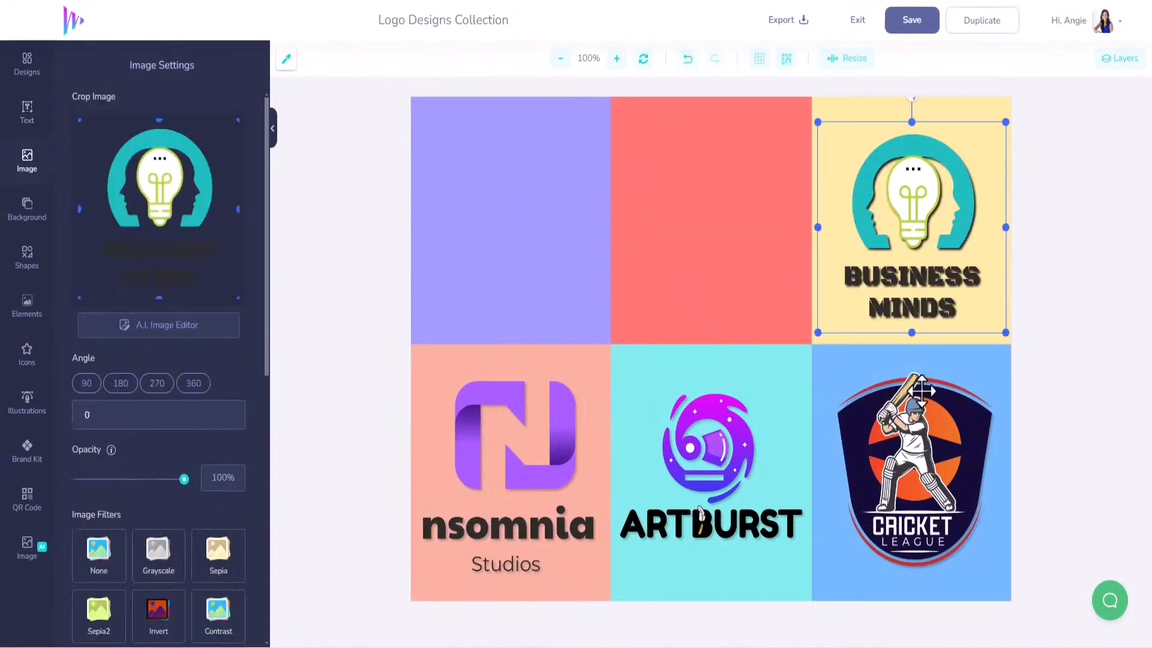
key(Delete)
click(922, 391)
key(Delete)
click(724, 463)
key(Delete)
click(546, 482)
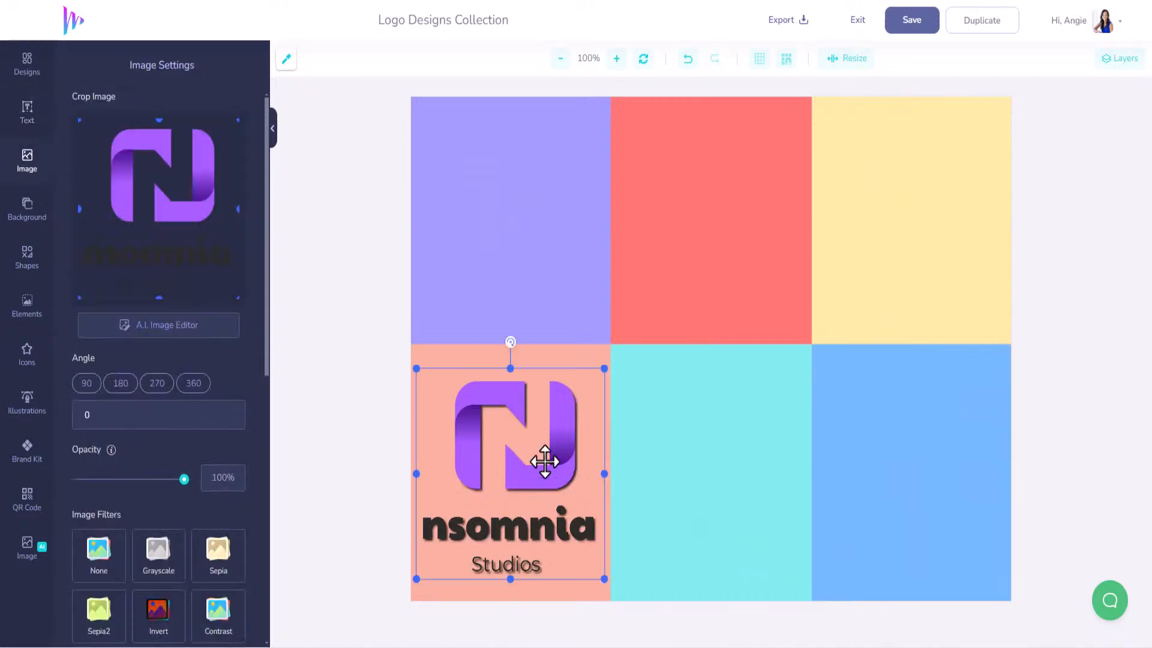
key(Delete)
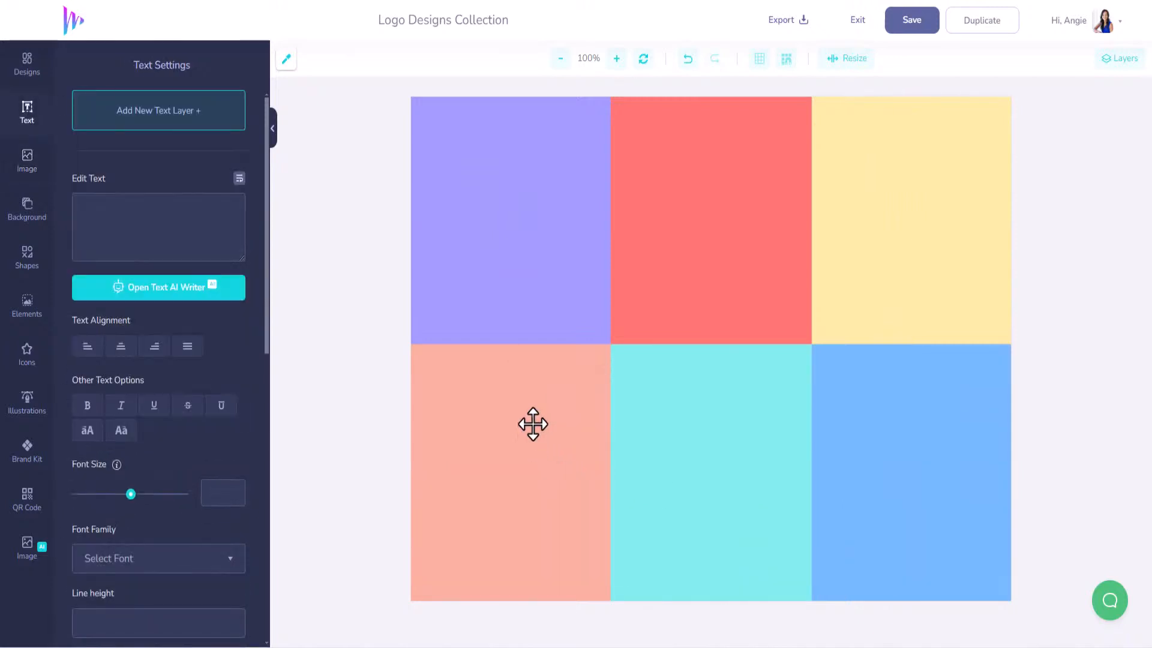
- Open the Packaging category of the ready-made design templates for use in the Logo Designs Collection canvas
click(28, 71)
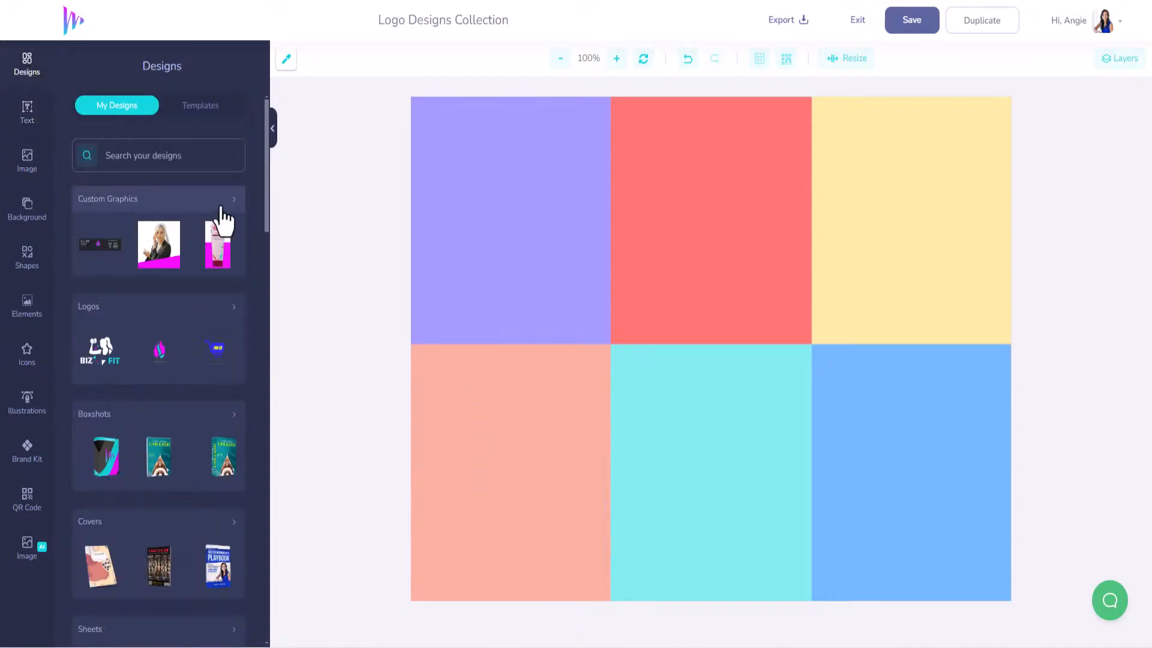
click(186, 111)
scroll(185, 342, down, 1)
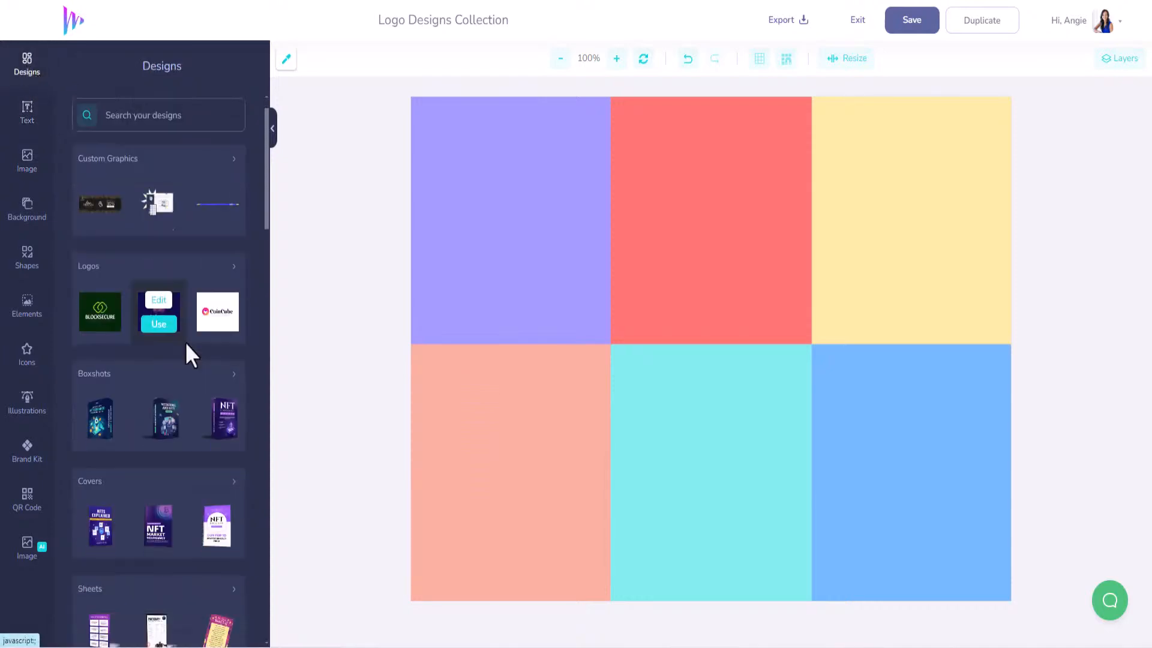
scroll(185, 412, down, 12)
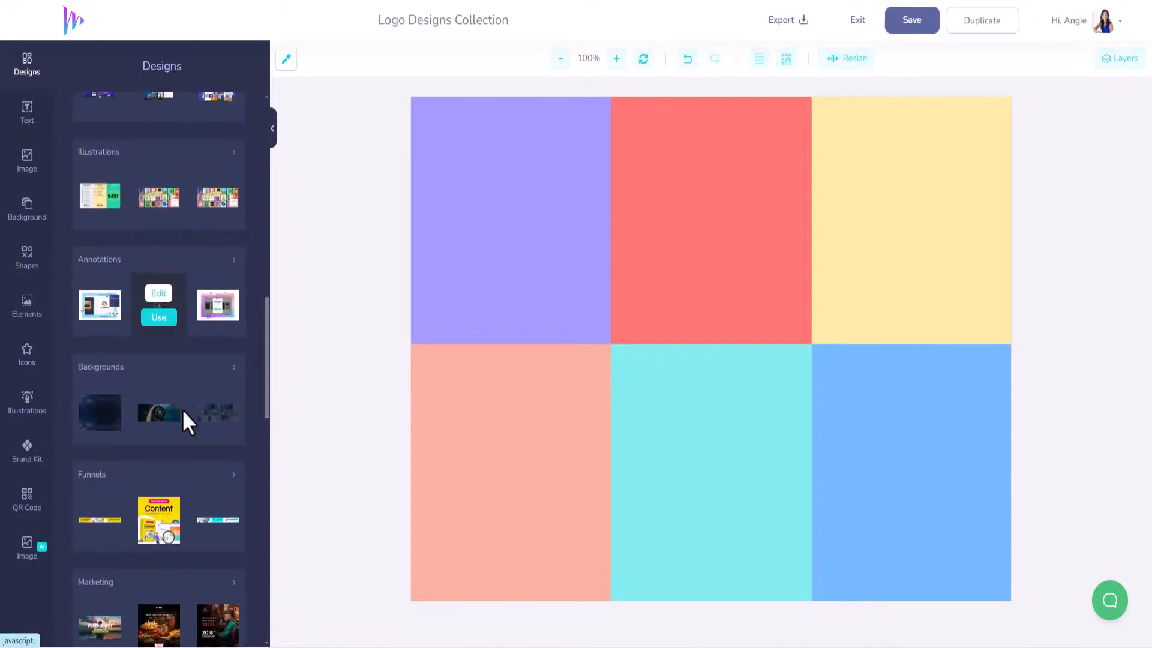
scroll(182, 409, down, 10)
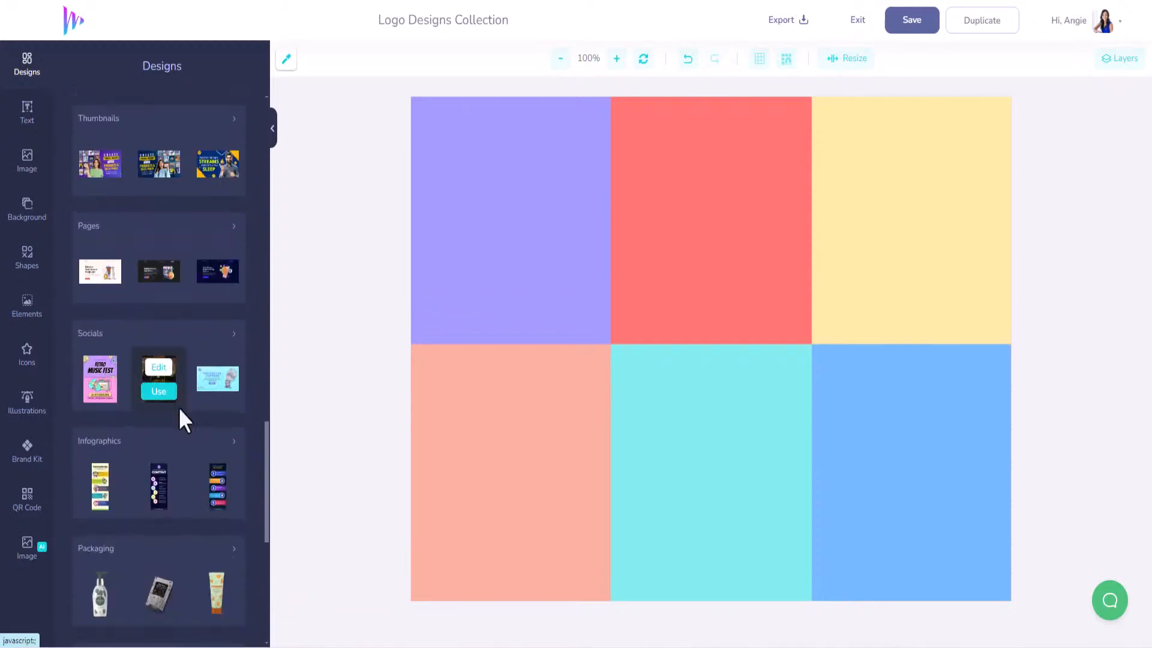
scroll(180, 411, down, 3)
click(228, 354)
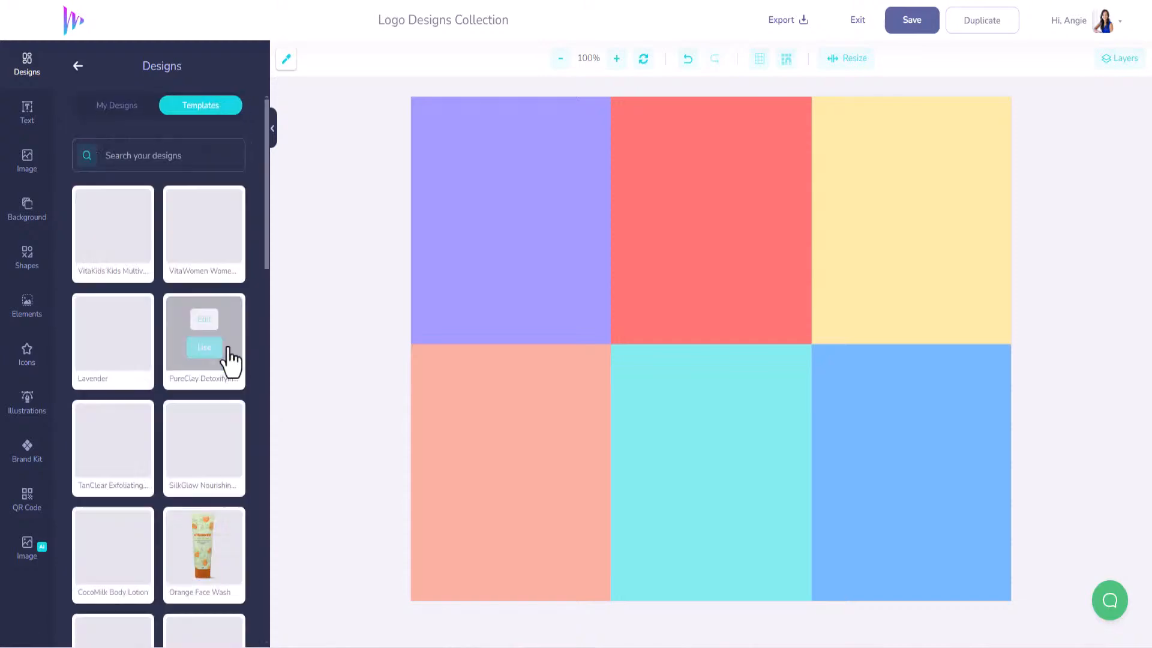
- Add the FemPower pouch, PureMilk face cleanser, coffee packaging and HydraGlow hyaluronic serum designs to the canvas
scroll(160, 380, down, 10)
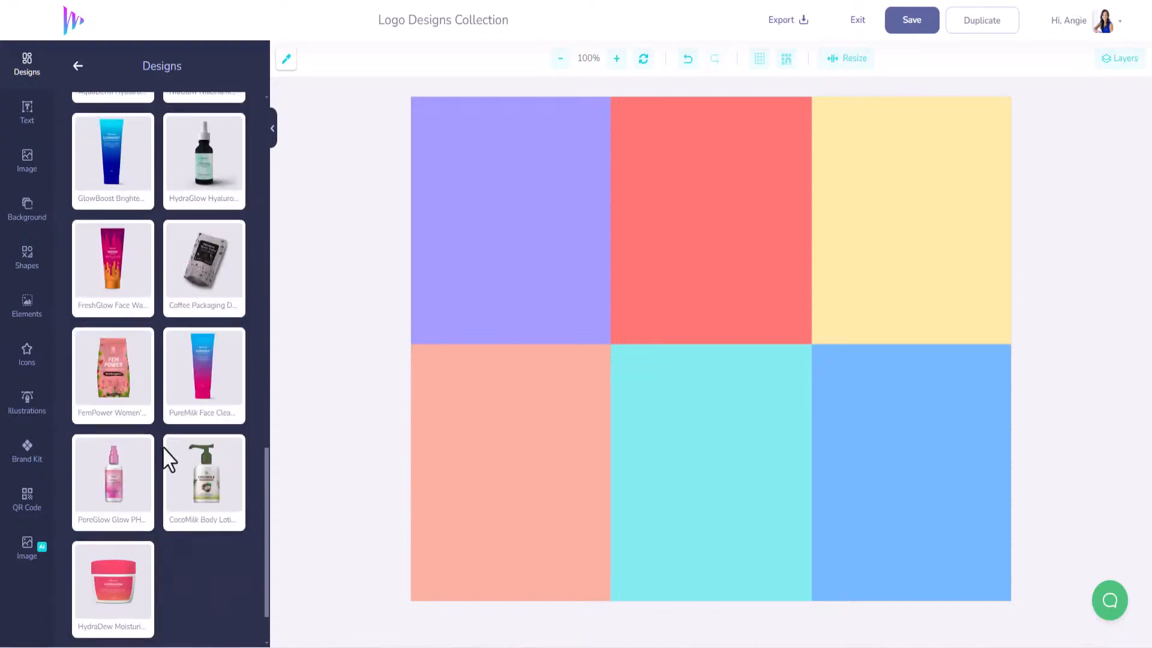
mouse_move(167, 452)
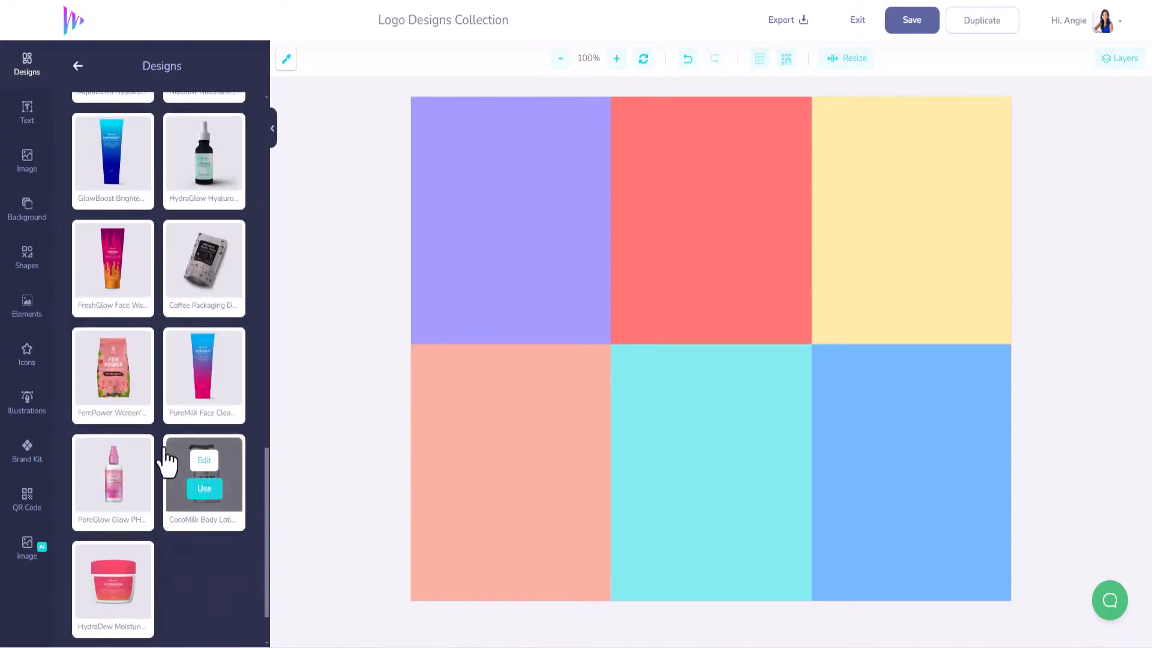
mouse_move(147, 400)
click(112, 383)
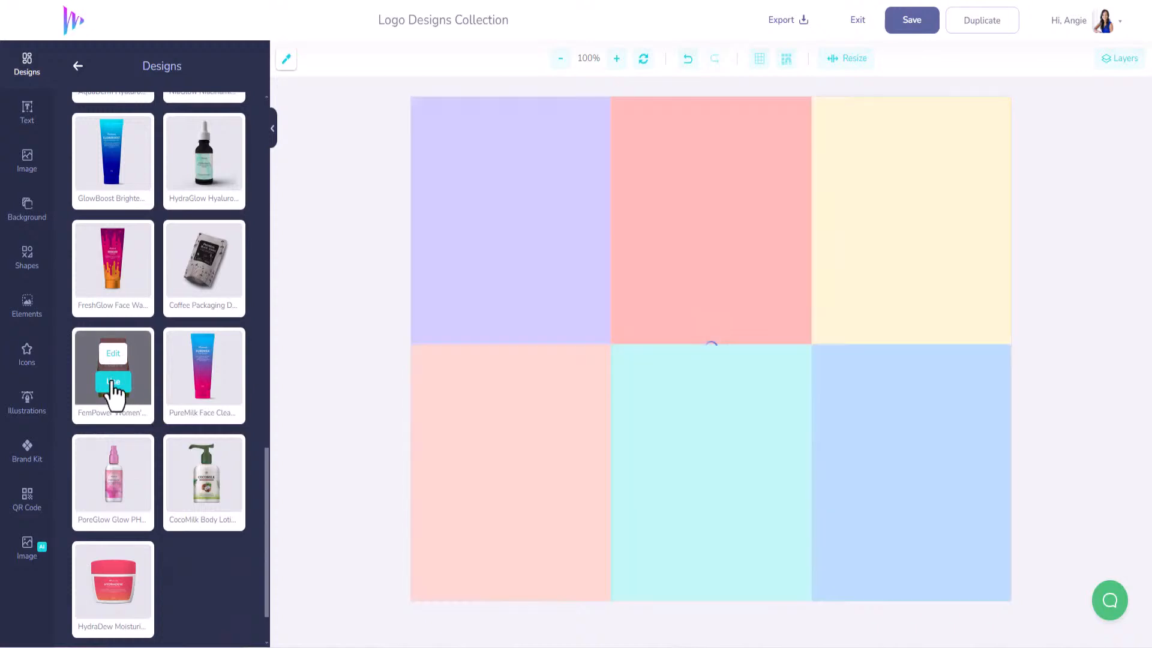
click(200, 390)
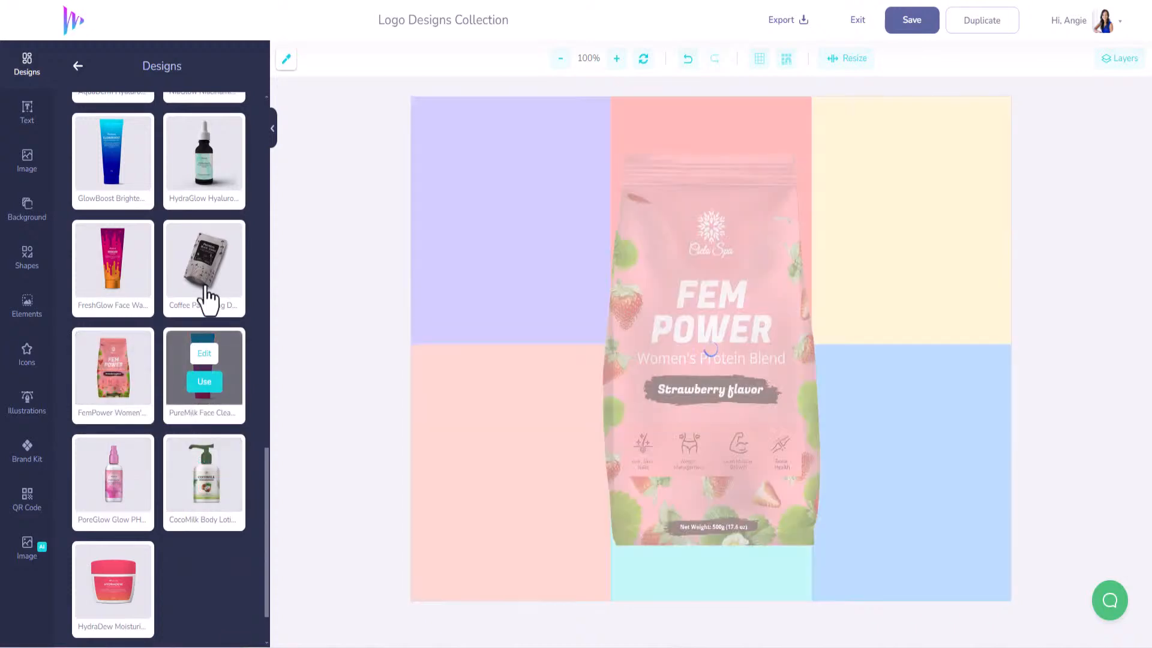
click(204, 276)
mouse_move(115, 180)
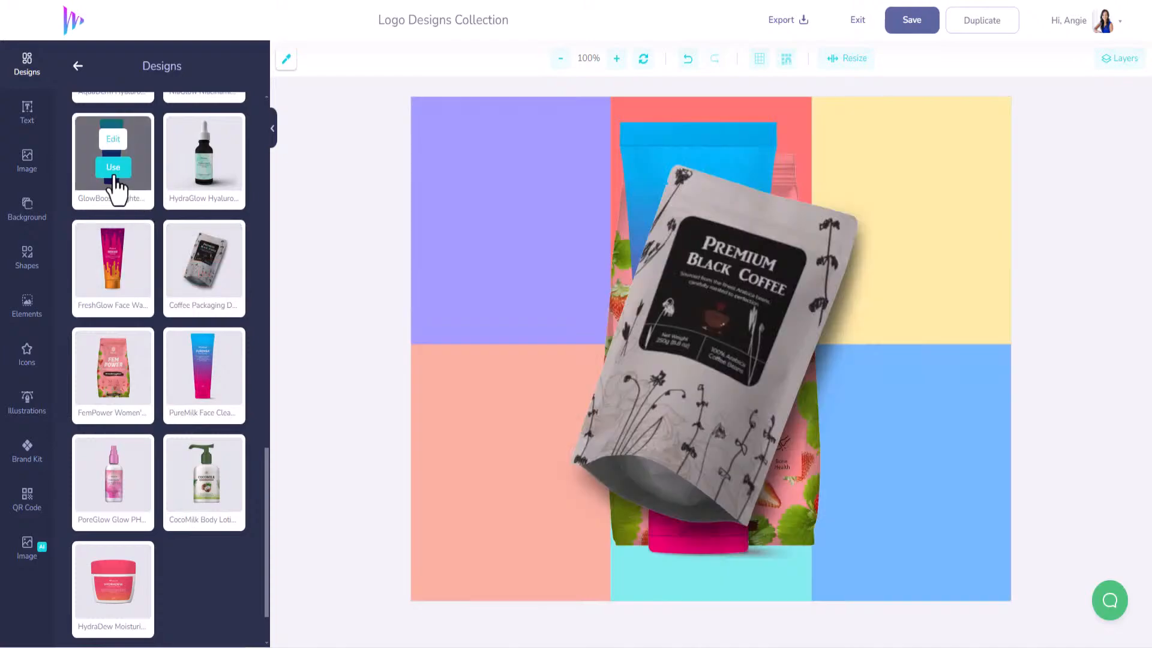
click(204, 168)
- Load more packaging templates and add the VitaWoman Multivitamin bottle to the canvas
scroll(180, 570, down, 2)
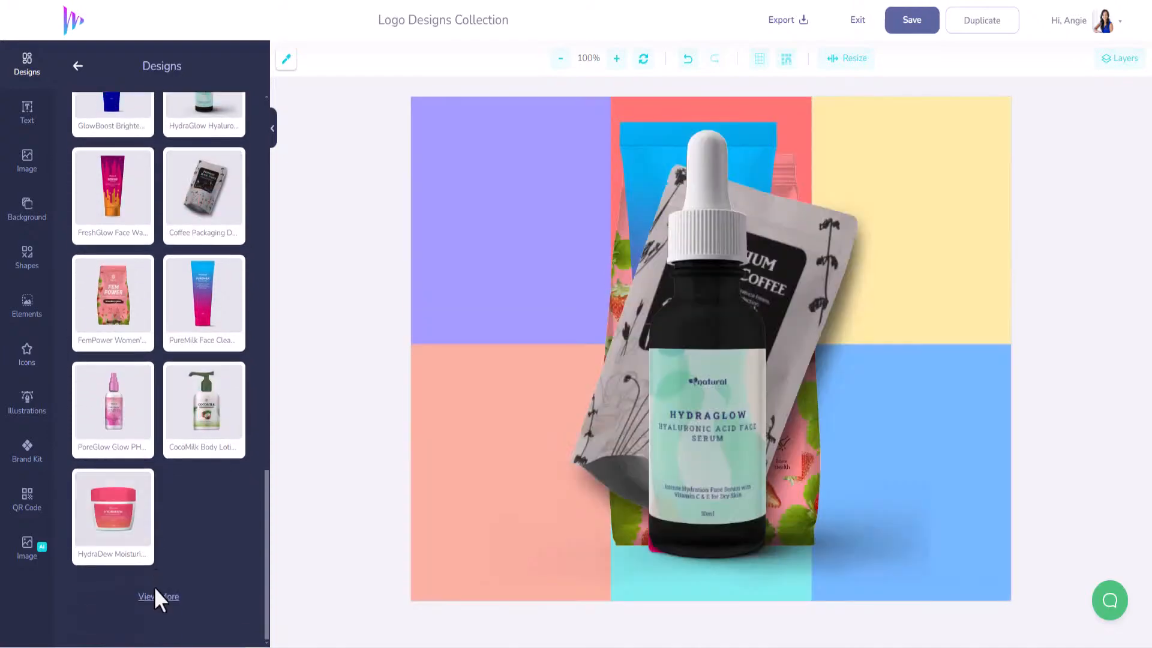
click(158, 596)
scroll(200, 471, down, 5)
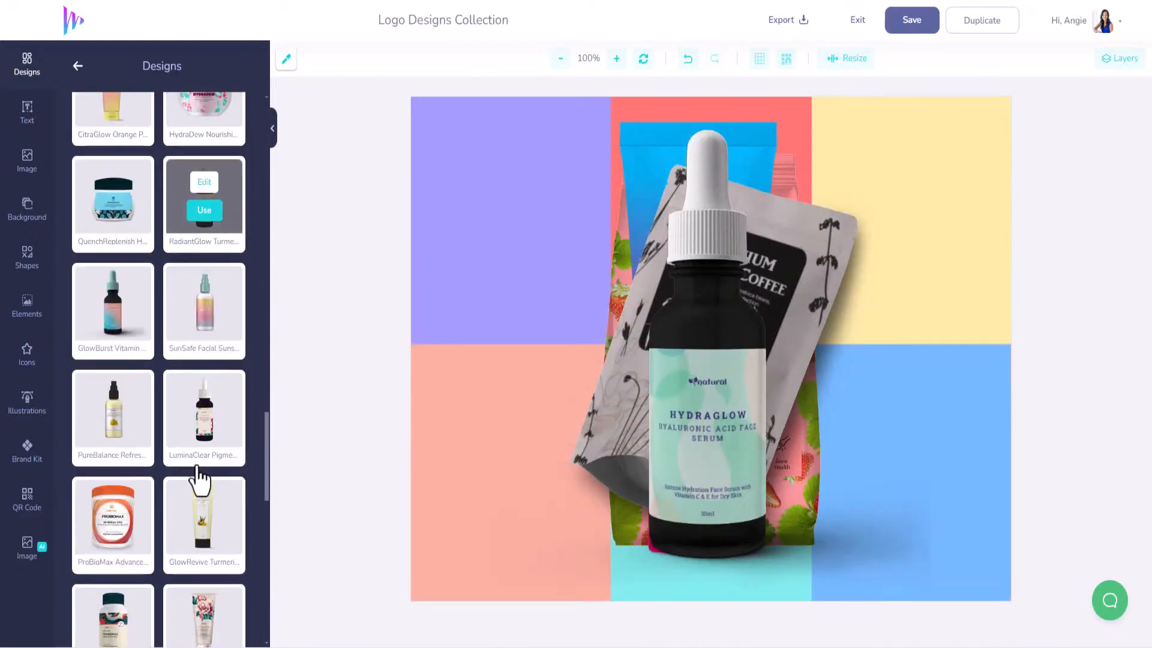
scroll(201, 489, down, 5)
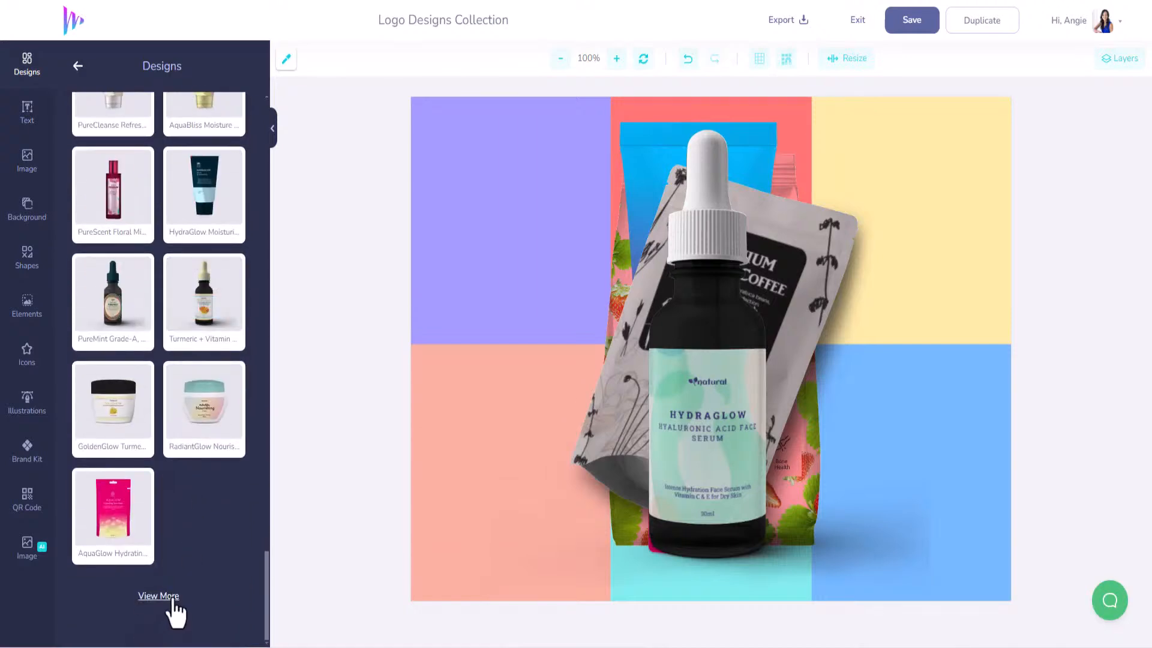
click(173, 597)
scroll(175, 471, down, 3)
scroll(175, 474, down, 2)
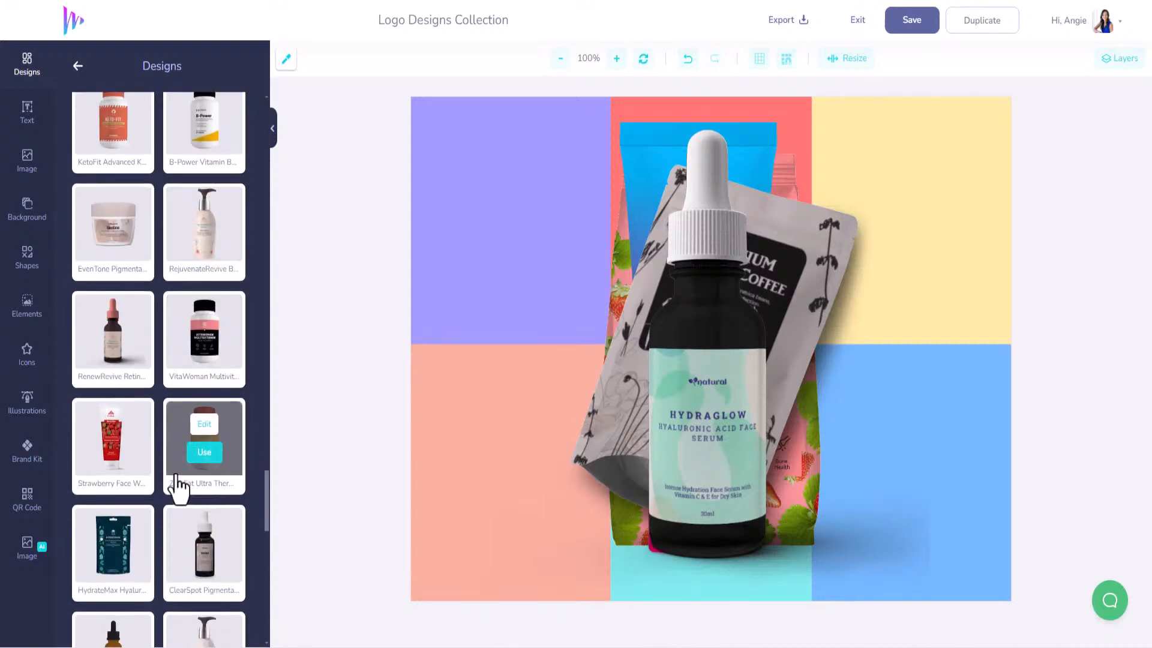
click(201, 347)
- Browse further packaging templates, loading another batch, and add the Charcoal Face Scrub tube to the canvas
scroll(155, 532, down, 5)
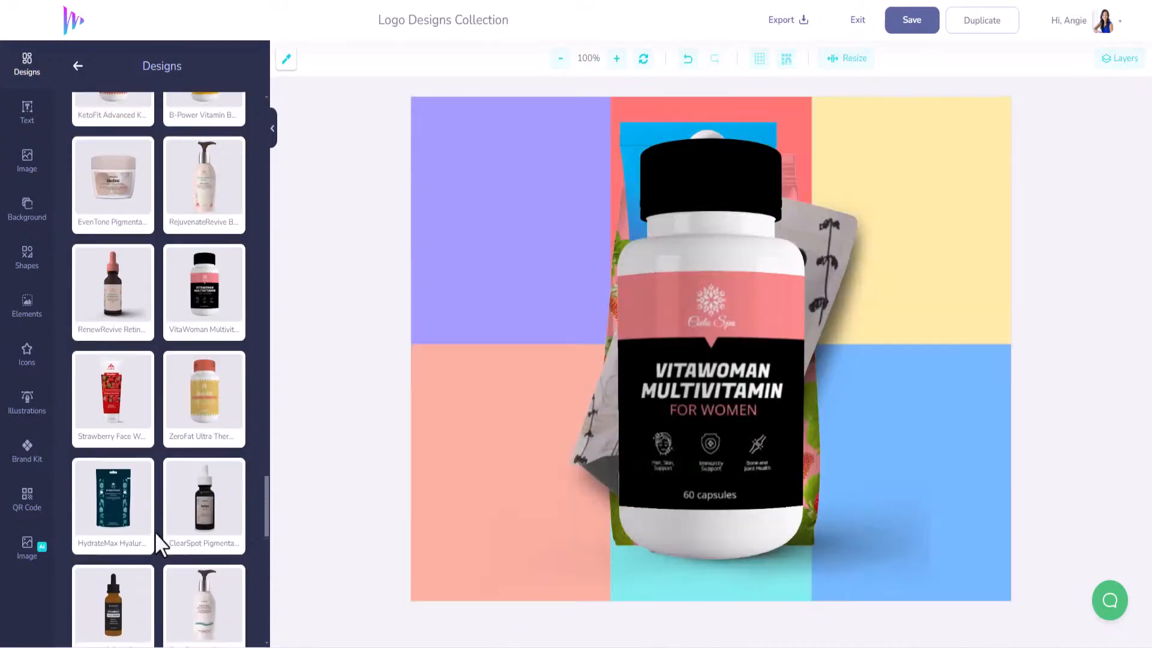
scroll(155, 531, down, 8)
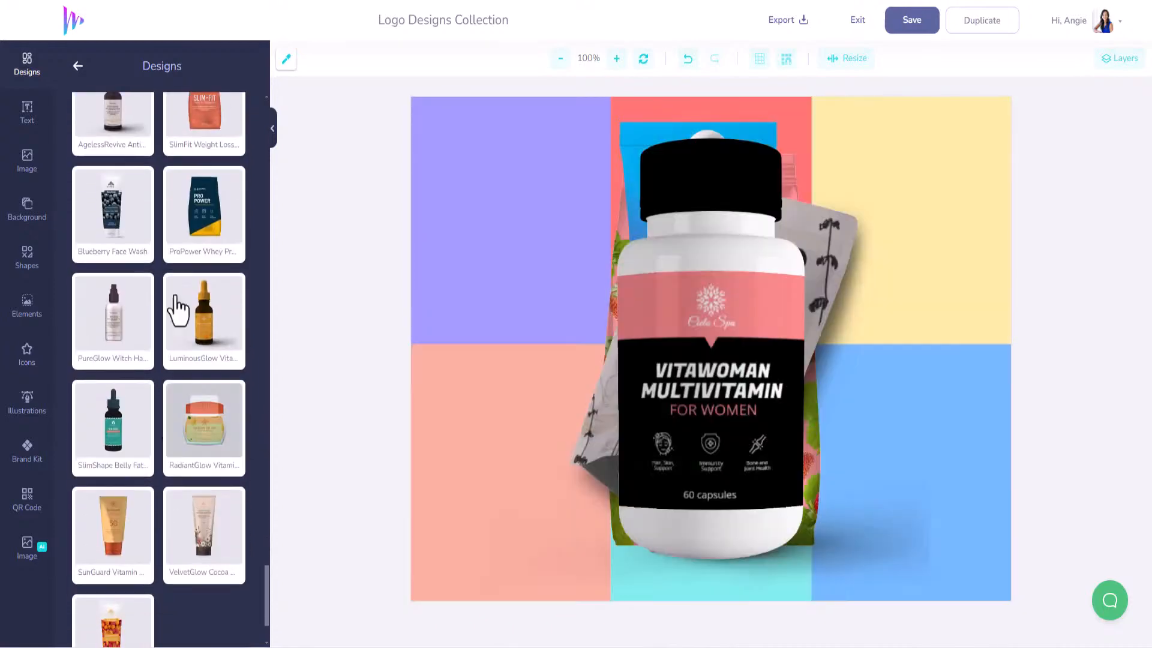
scroll(180, 540, down, 5)
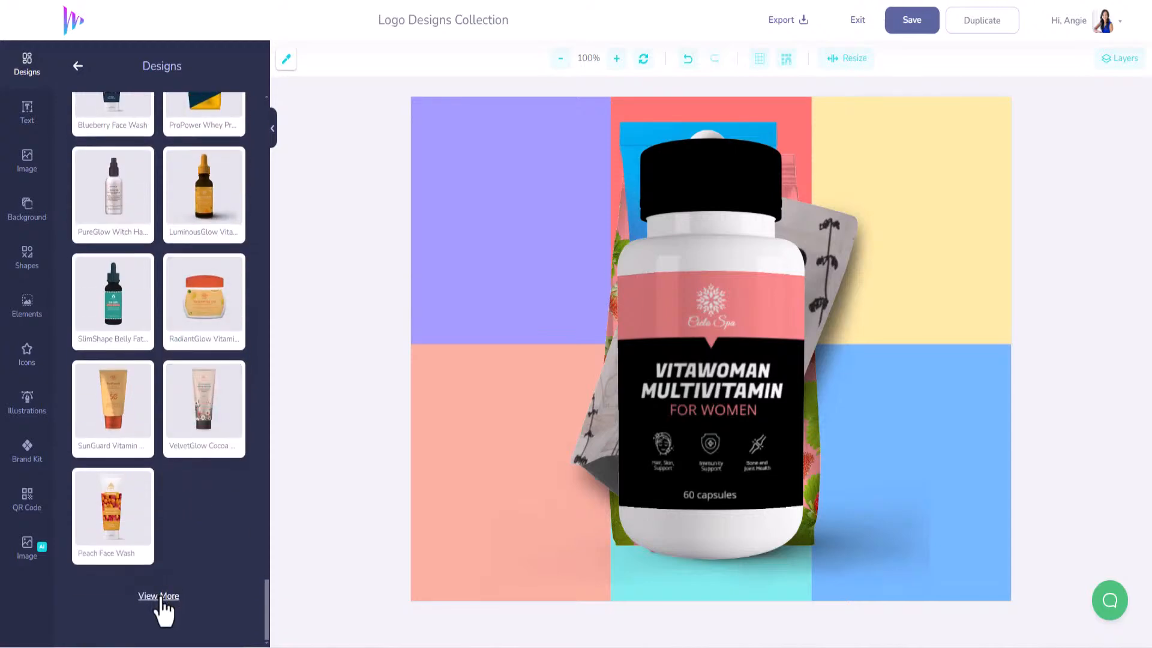
click(160, 597)
scroll(199, 521, down, 15)
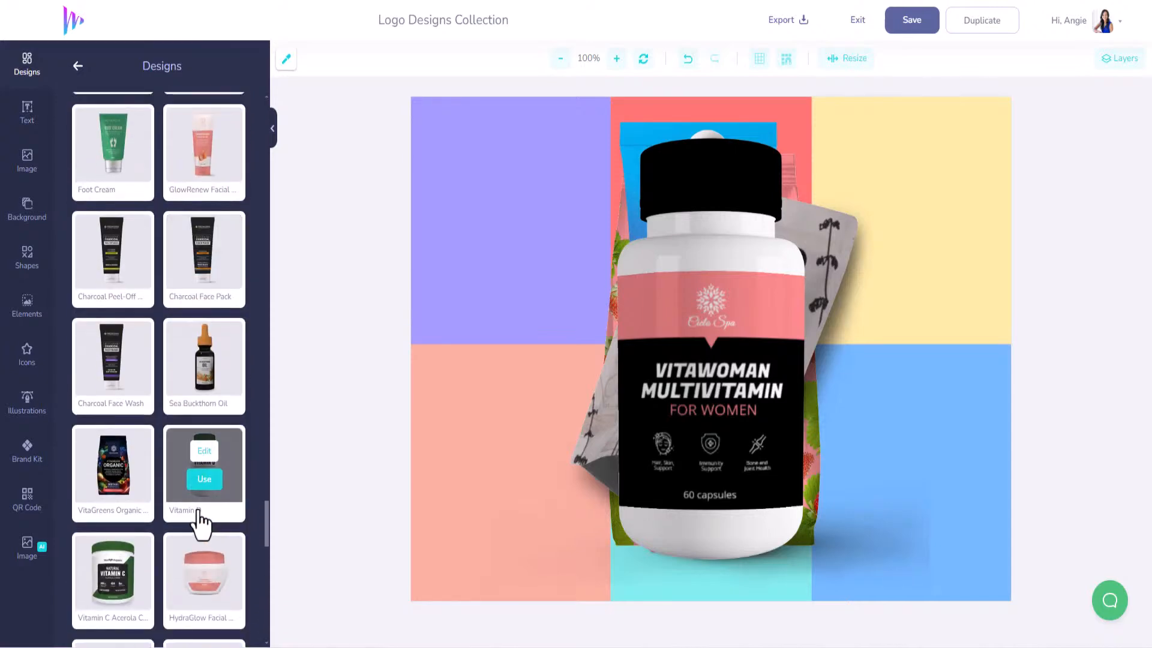
scroll(153, 552, down, 4)
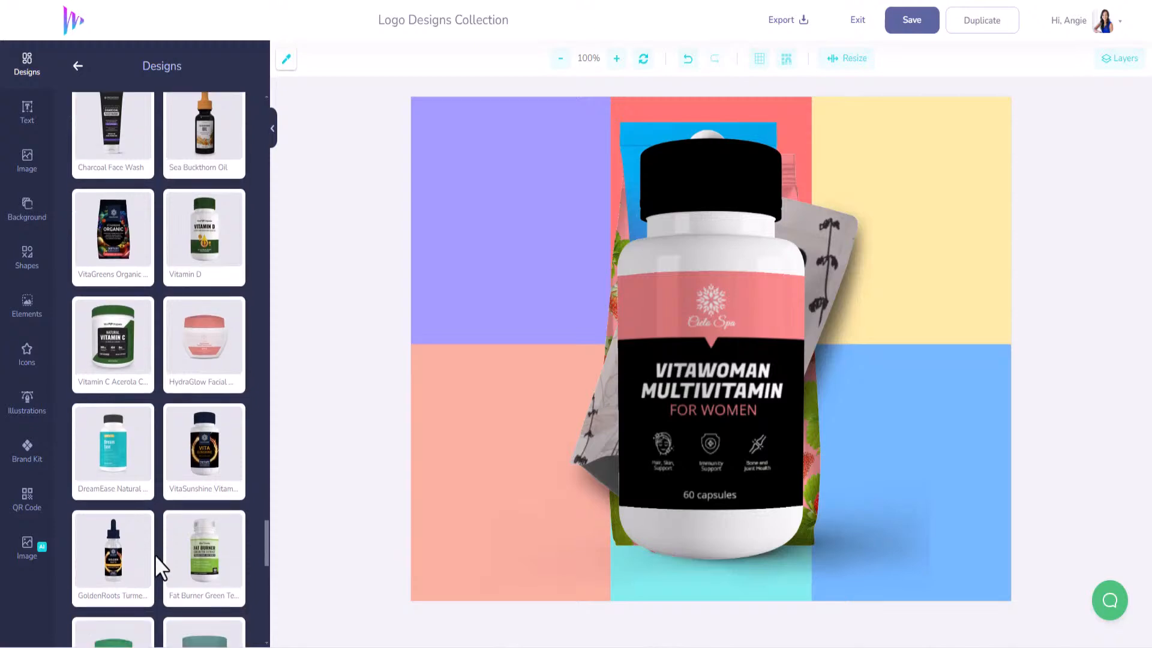
scroll(161, 568, down, 2)
scroll(158, 570, down, 10)
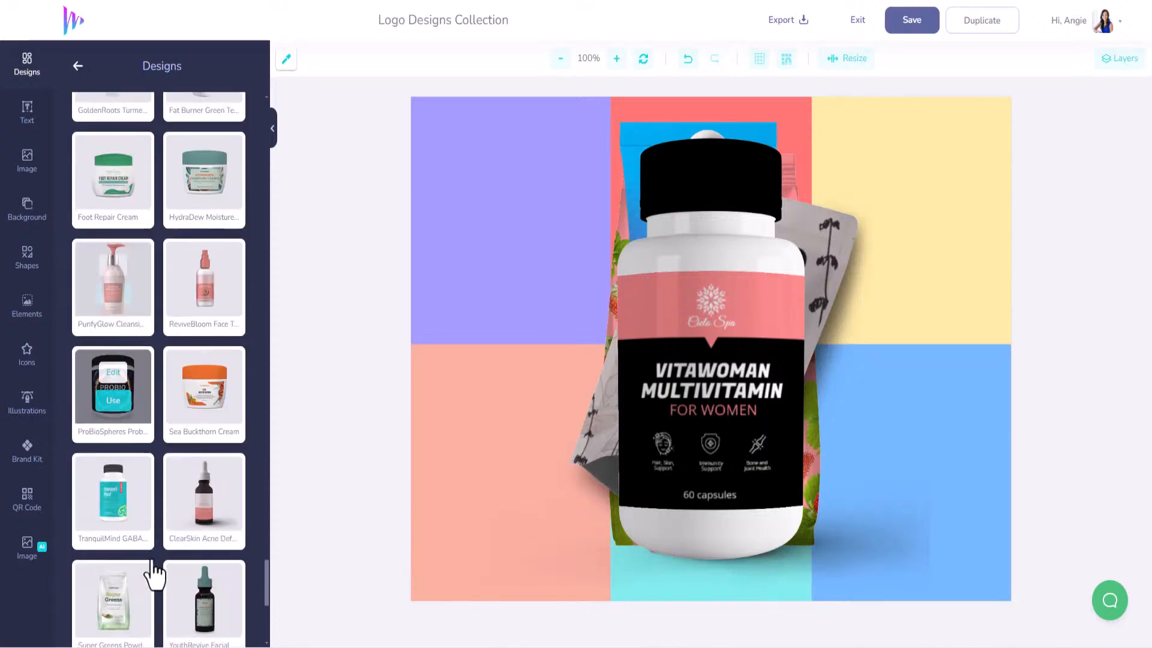
scroll(148, 564, down, 5)
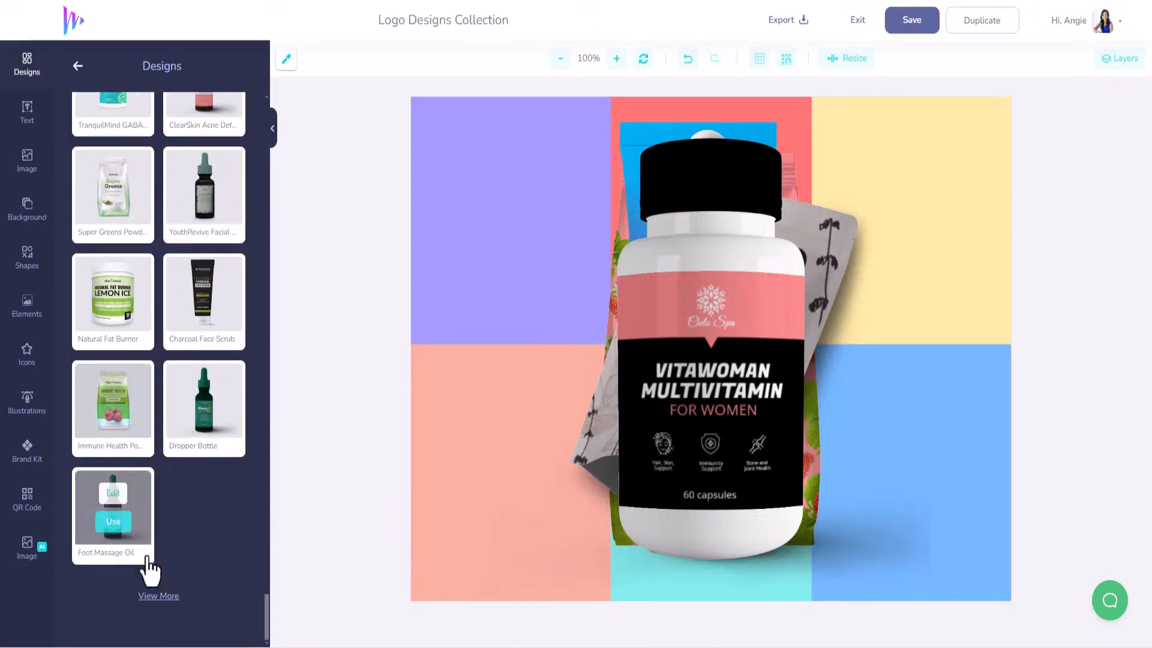
mouse_move(207, 333)
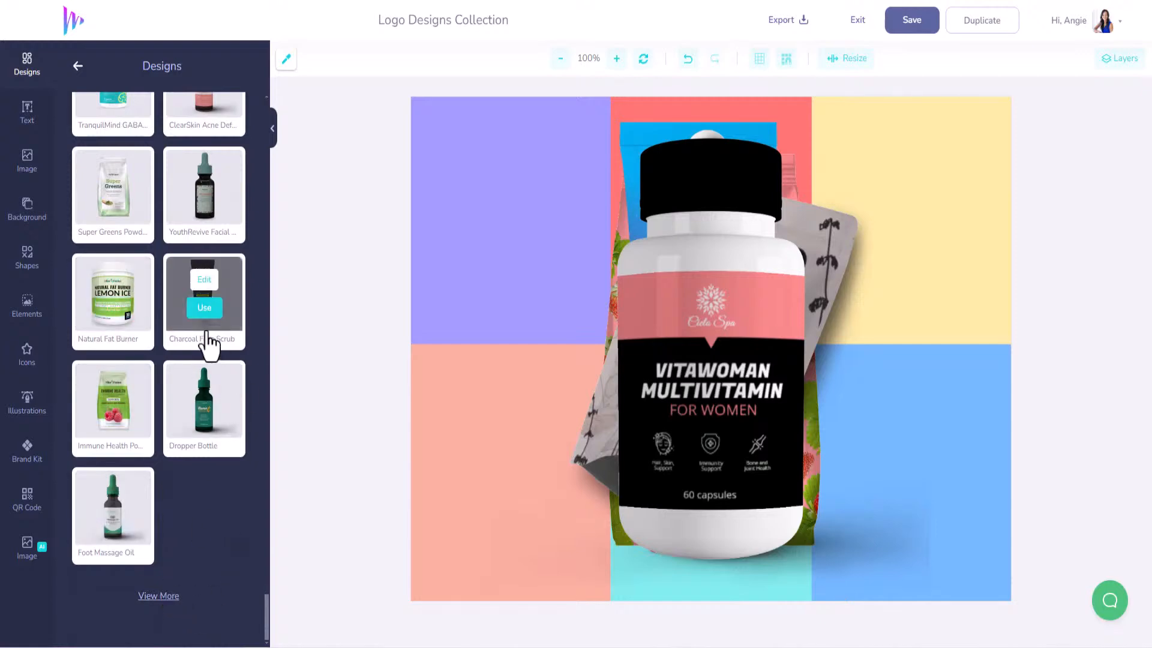
click(205, 312)
- Shrink the Charcoal Face Scrub tube and place it on the purple block, sized to nearly fill the block's height
click(720, 270)
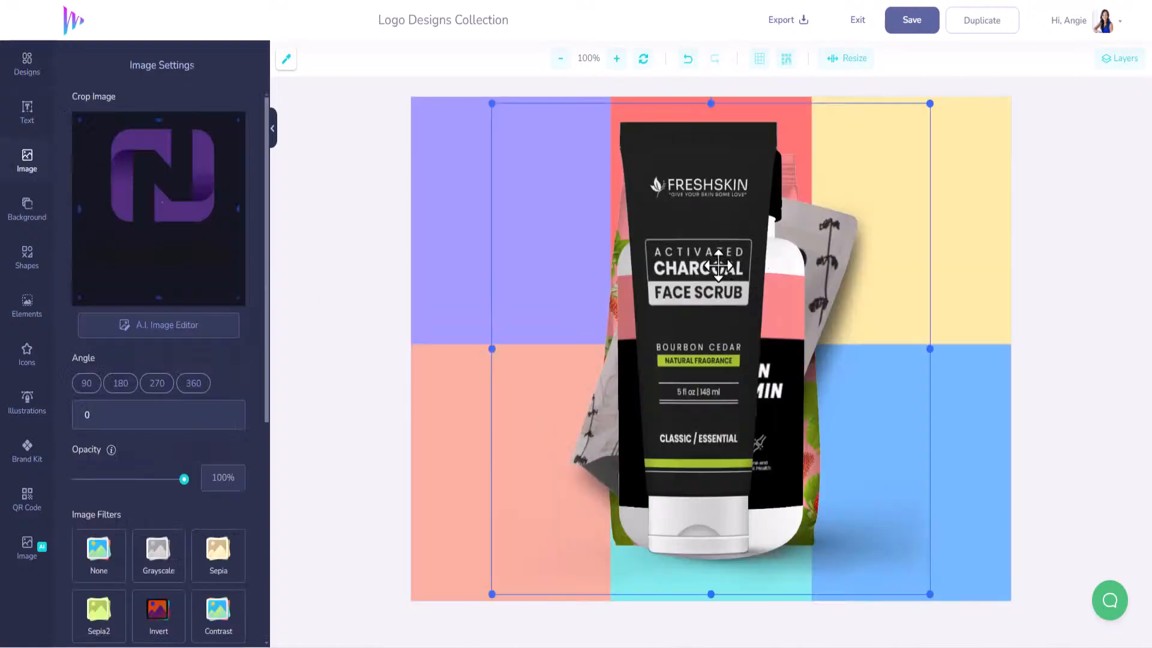
drag(492, 103, 738, 379)
drag(838, 474, 504, 196)
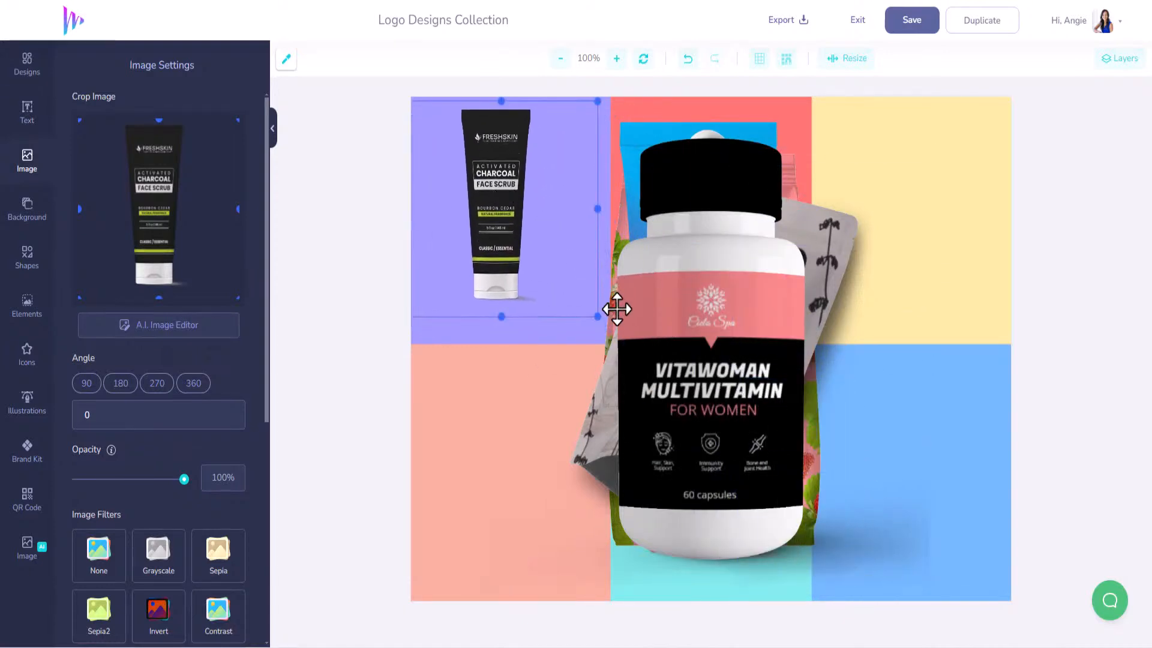
drag(598, 316, 627, 355)
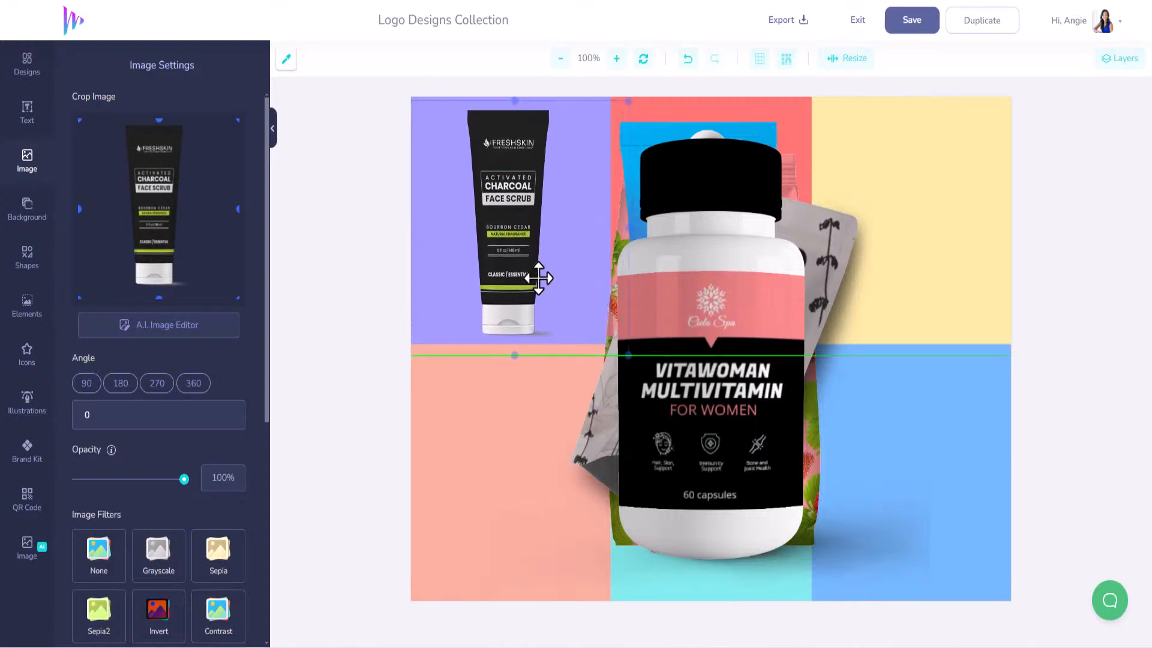
- Scale down the VitaWoman Multivitamin bottle and centre it within the salmon block beneath the face scrub
click(683, 409)
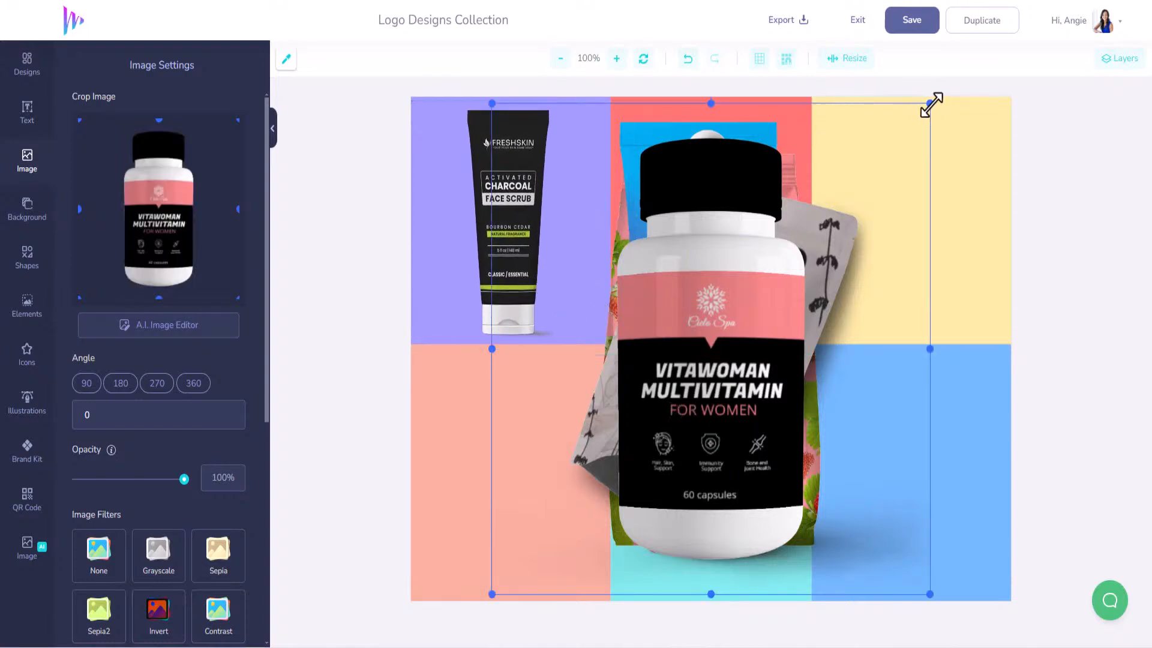
drag(931, 103, 773, 280)
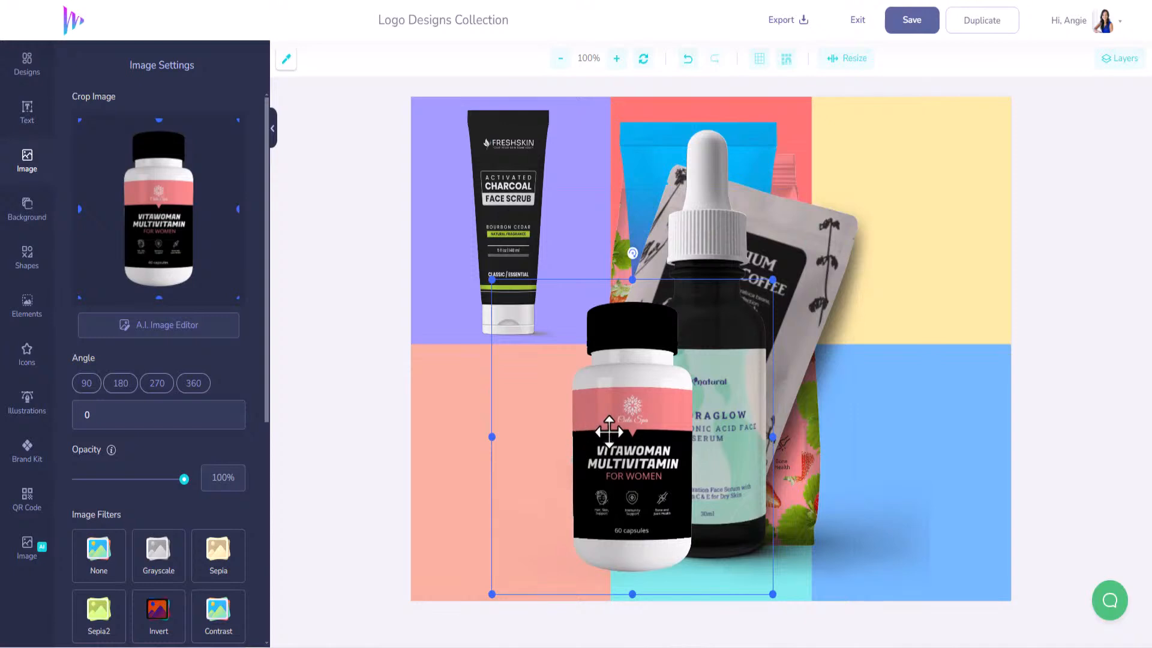
drag(609, 431, 485, 479)
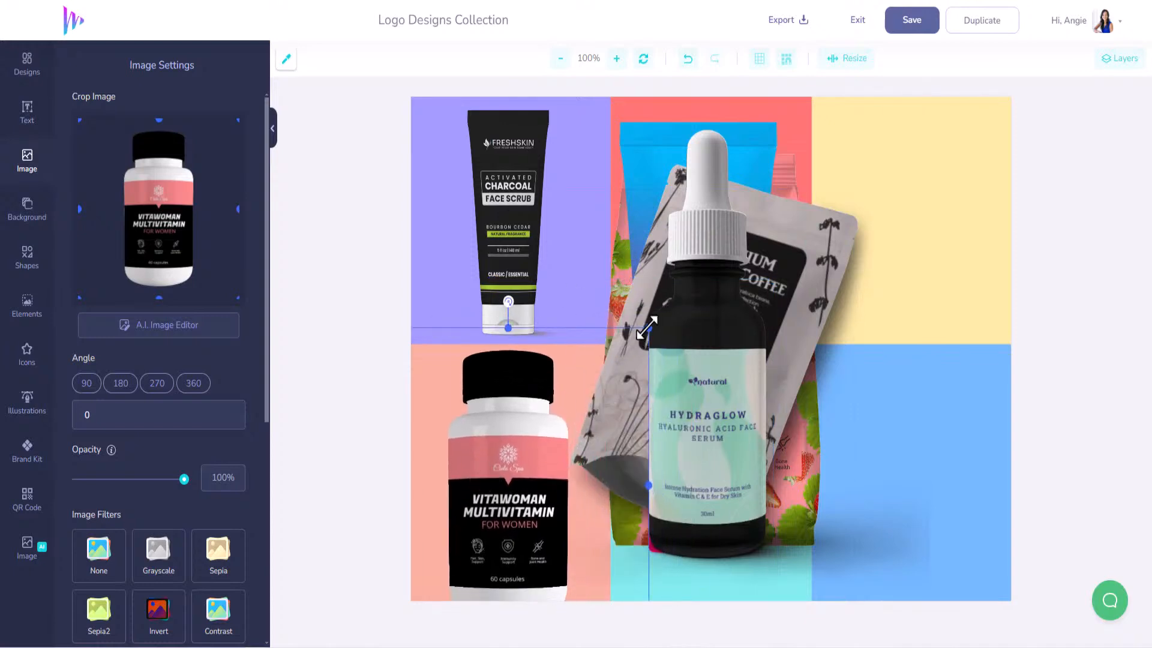
drag(647, 328, 624, 357)
drag(529, 442, 516, 427)
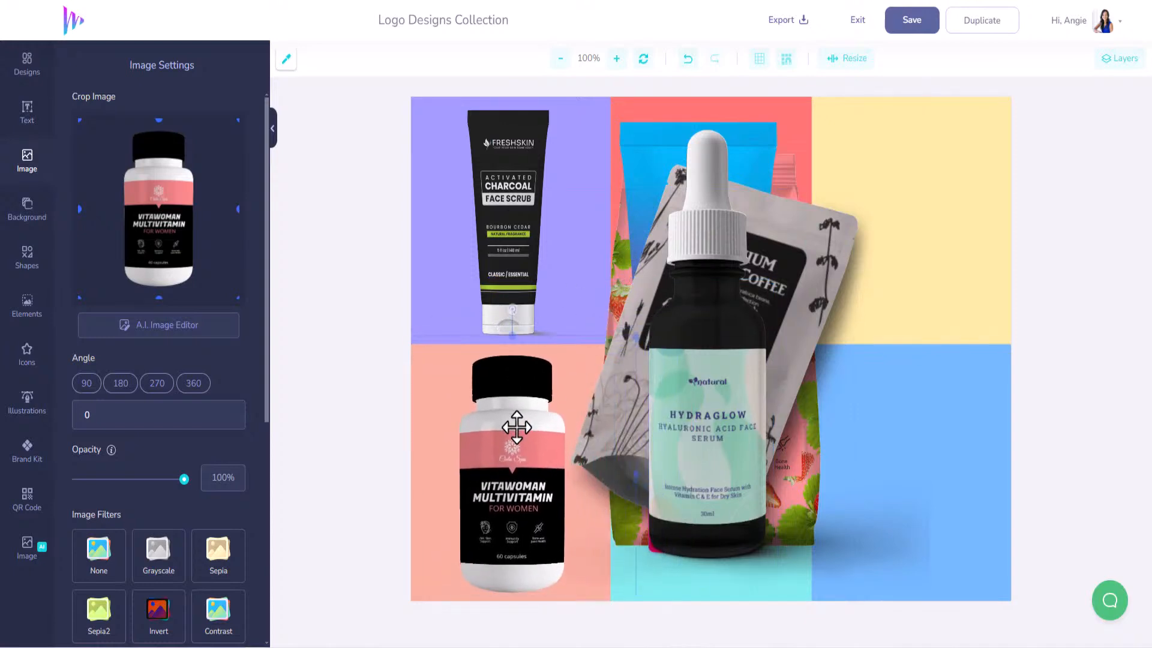
- Scale down the HydraGlow serum bottle and move it onto the yellow block so it fits inside
click(701, 398)
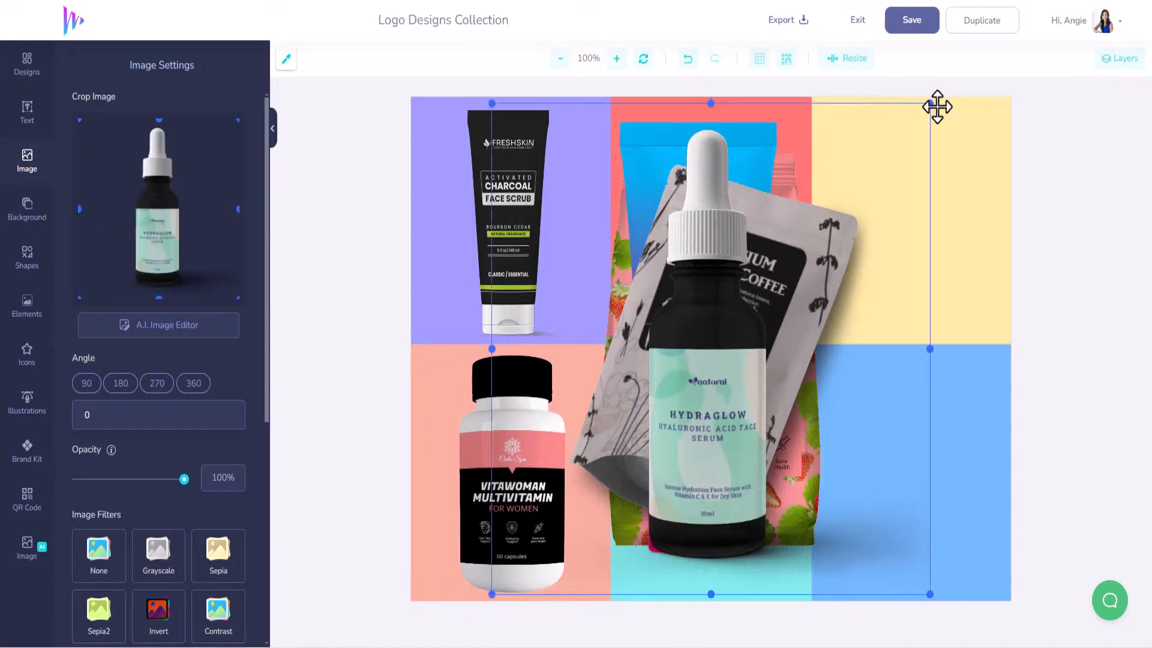
drag(932, 105, 798, 237)
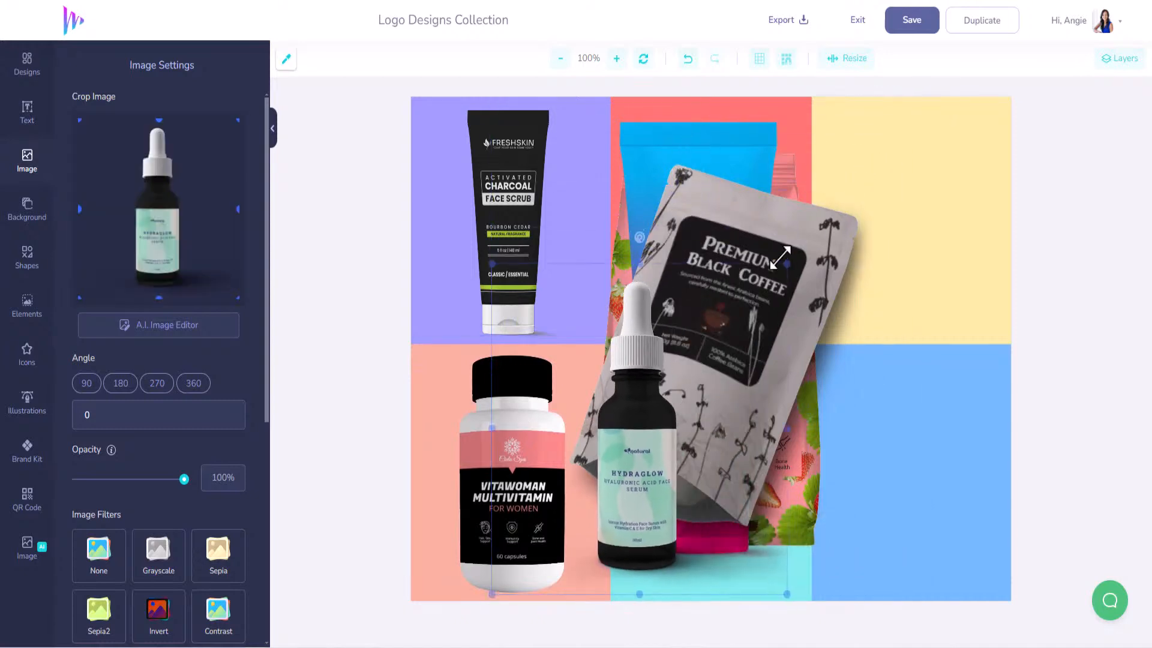
drag(640, 433, 911, 257)
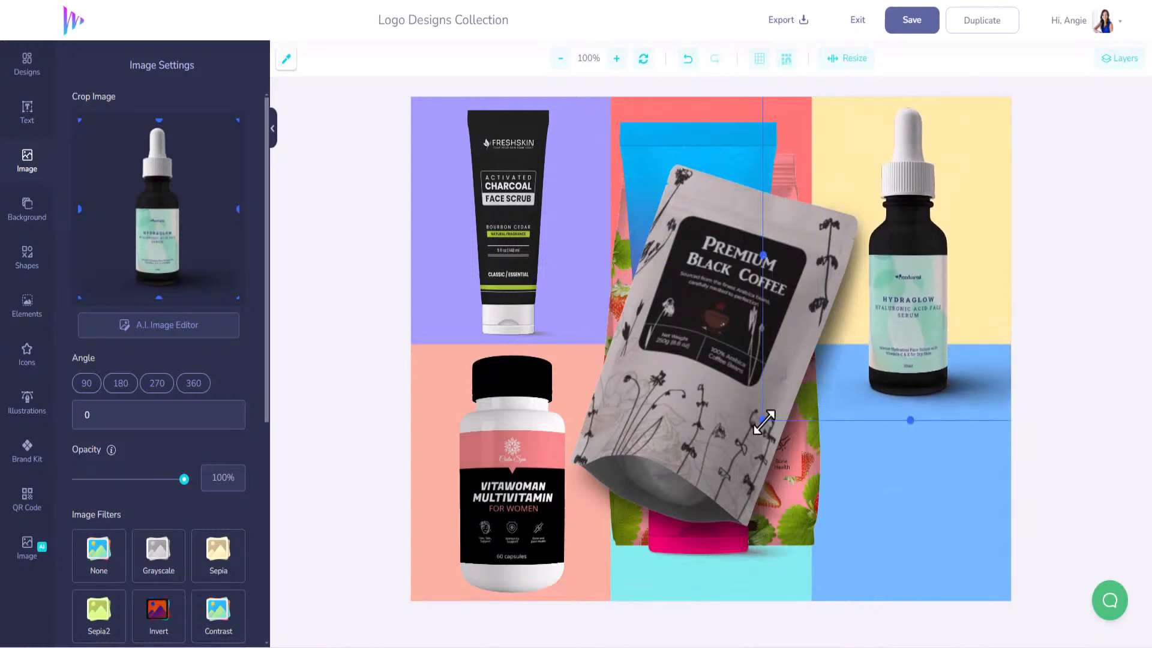
drag(764, 422, 838, 348)
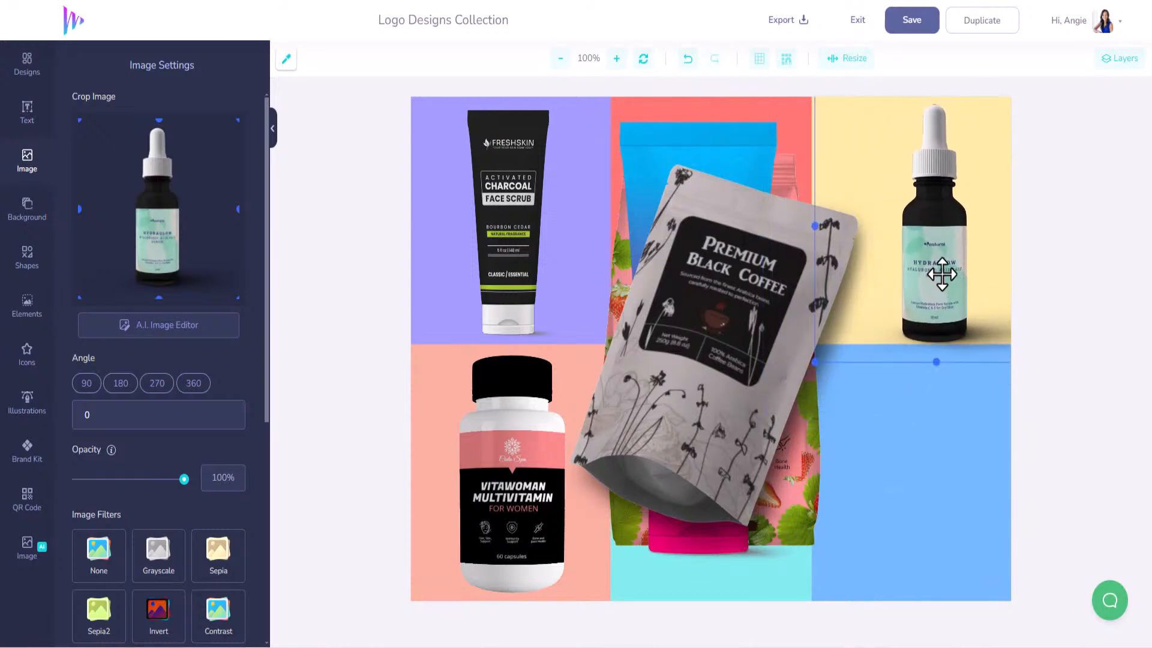
drag(942, 275, 925, 281)
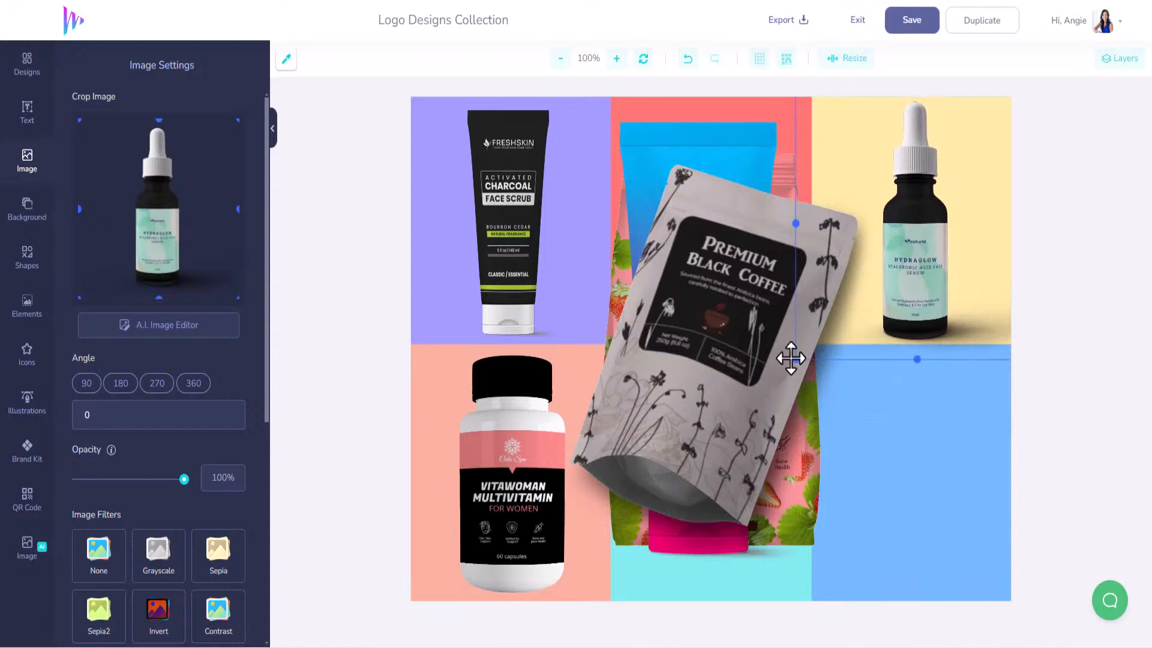
drag(796, 358, 814, 348)
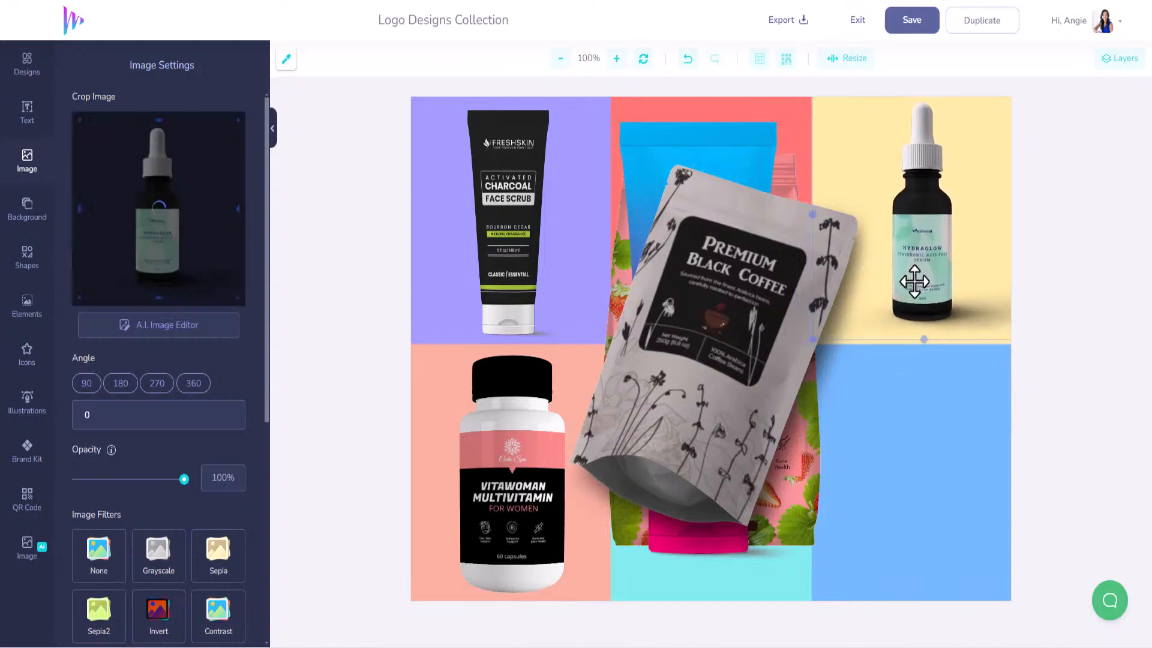
- Lower the HydraGlow serum slightly within the yellow block, and shrink the Premium Black Coffee pouch to fit on the blue block
drag(915, 285, 914, 284)
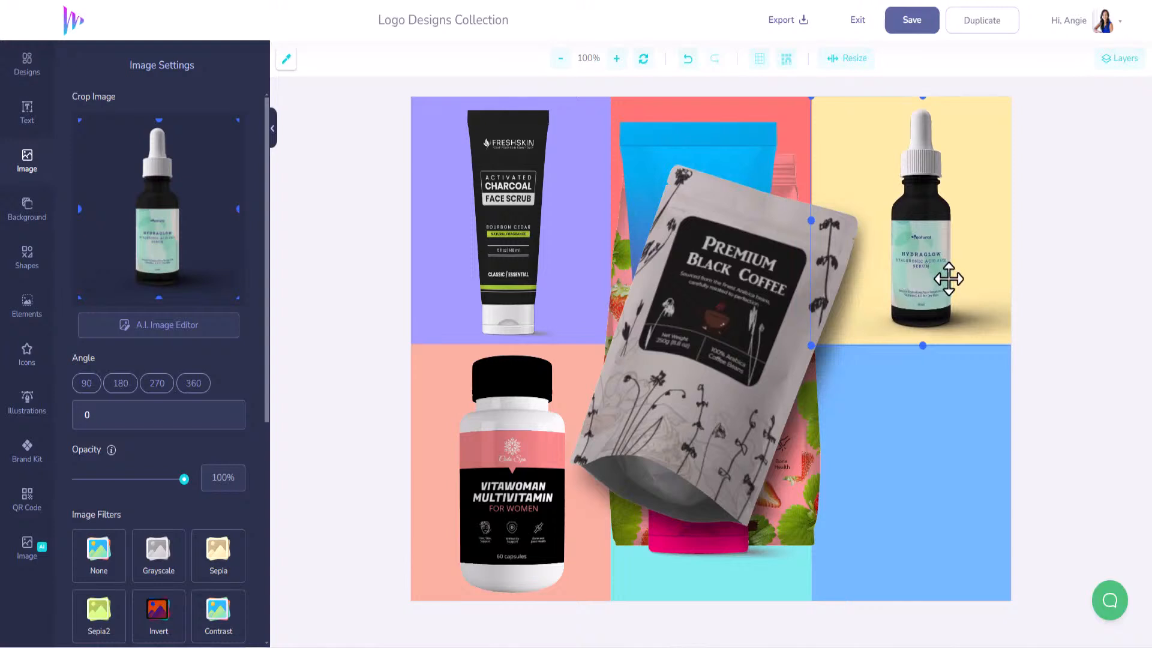
click(756, 297)
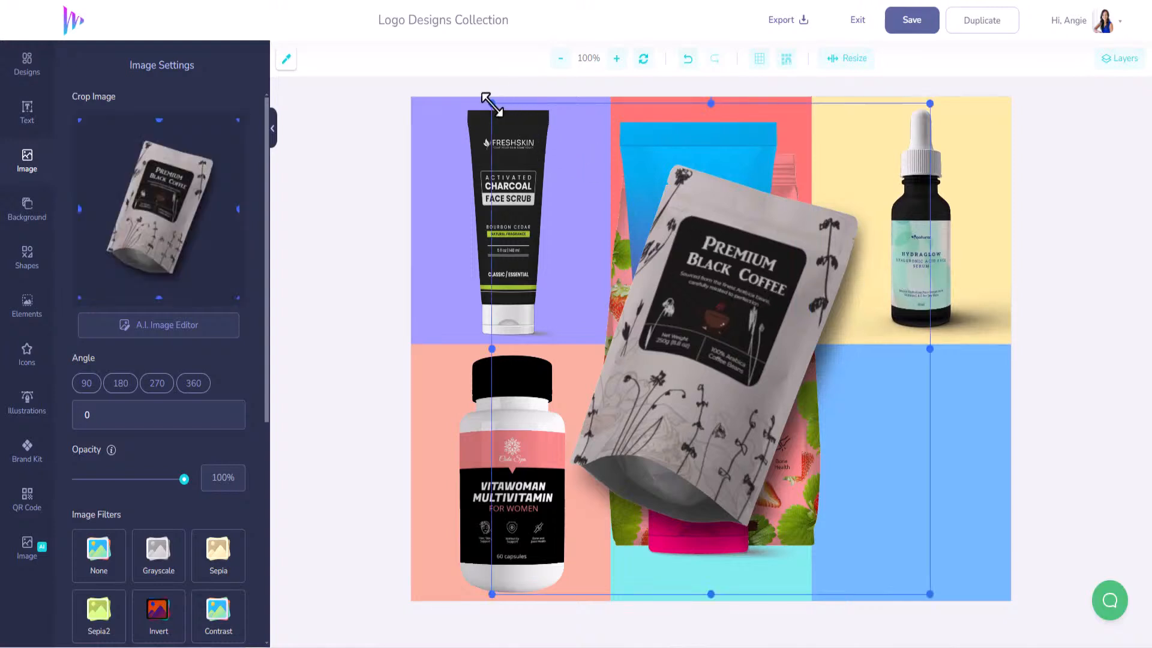
drag(492, 103, 645, 275)
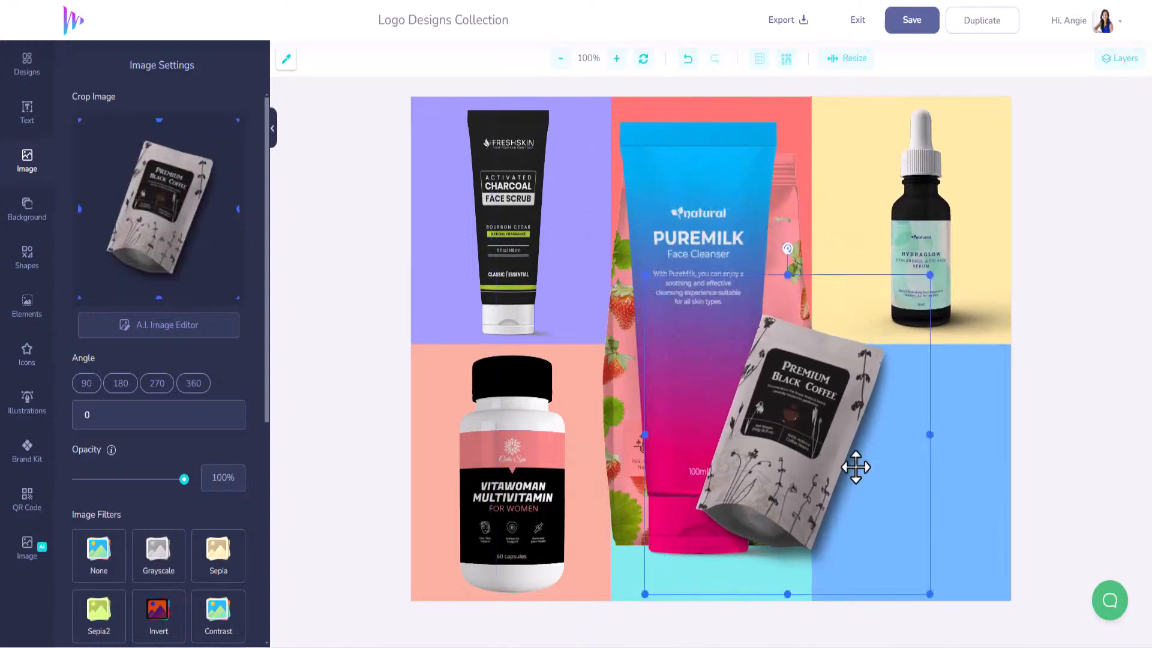
mouse_move(855, 468)
mouse_down()
mouse_move(900, 470)
mouse_move(871, 465)
mouse_up()
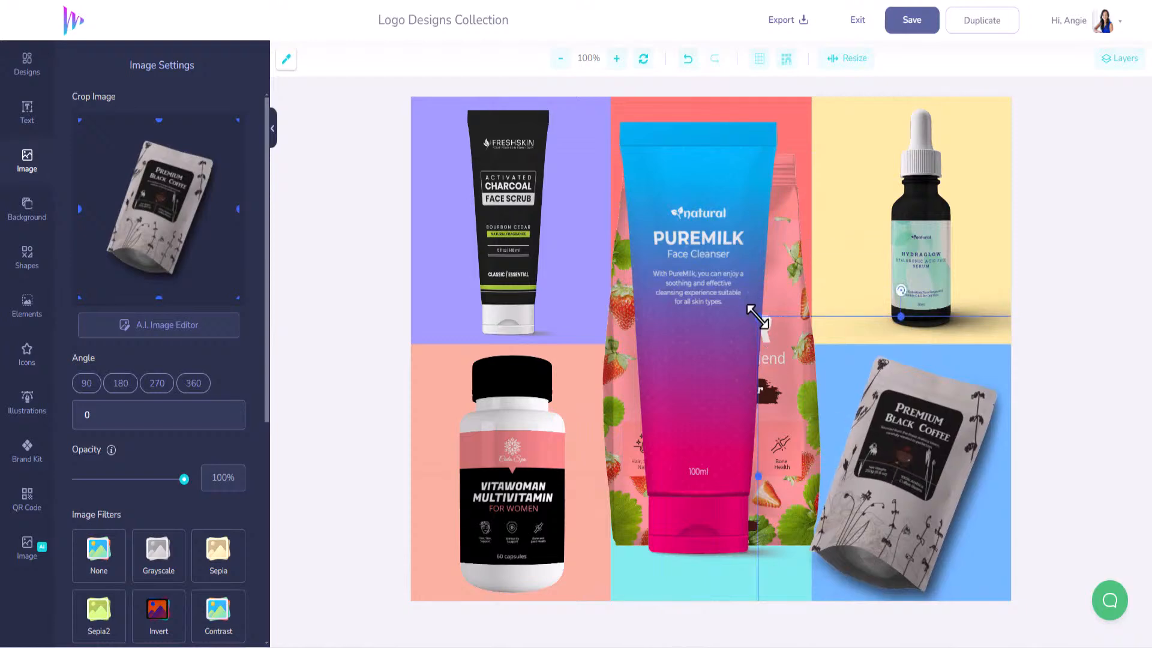
drag(757, 316, 778, 334)
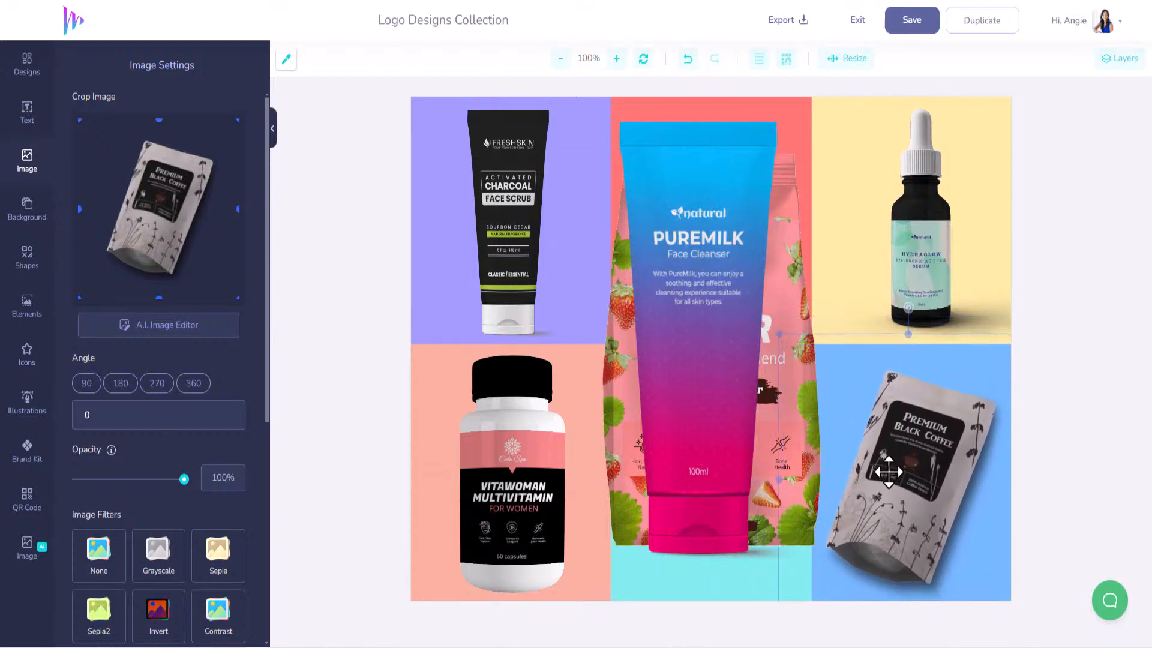
- Delete the PureMilk Face Cleanser tube, and scale down the Fem Power protein bag to fit centred on the turquoise block
click(738, 304)
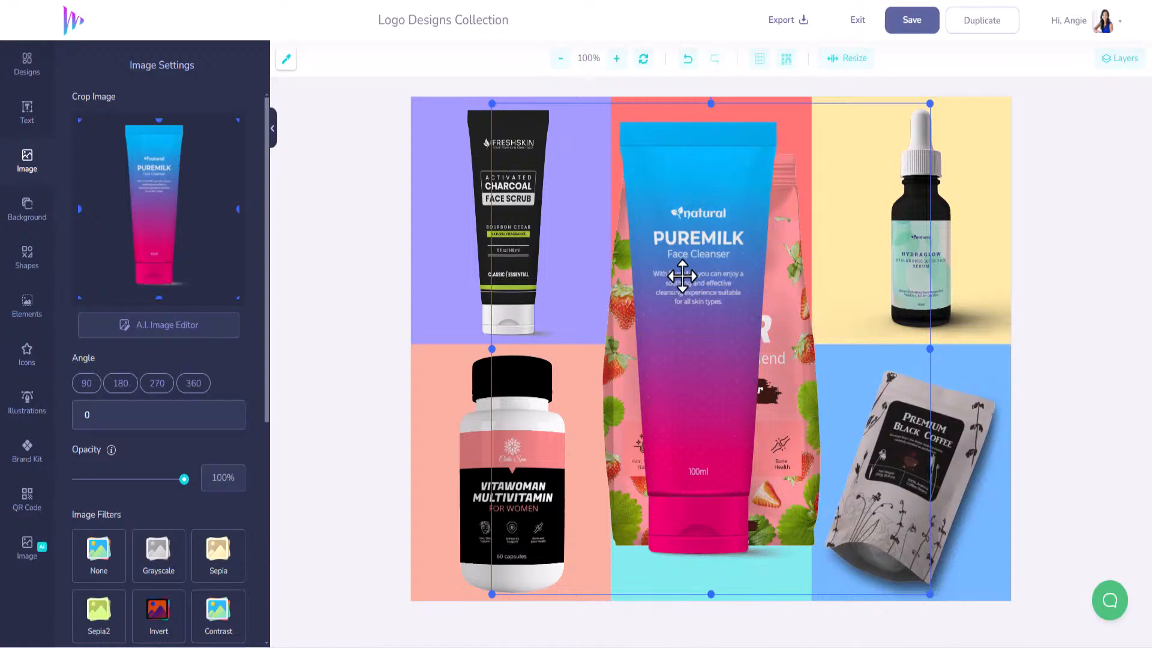
key(Delete)
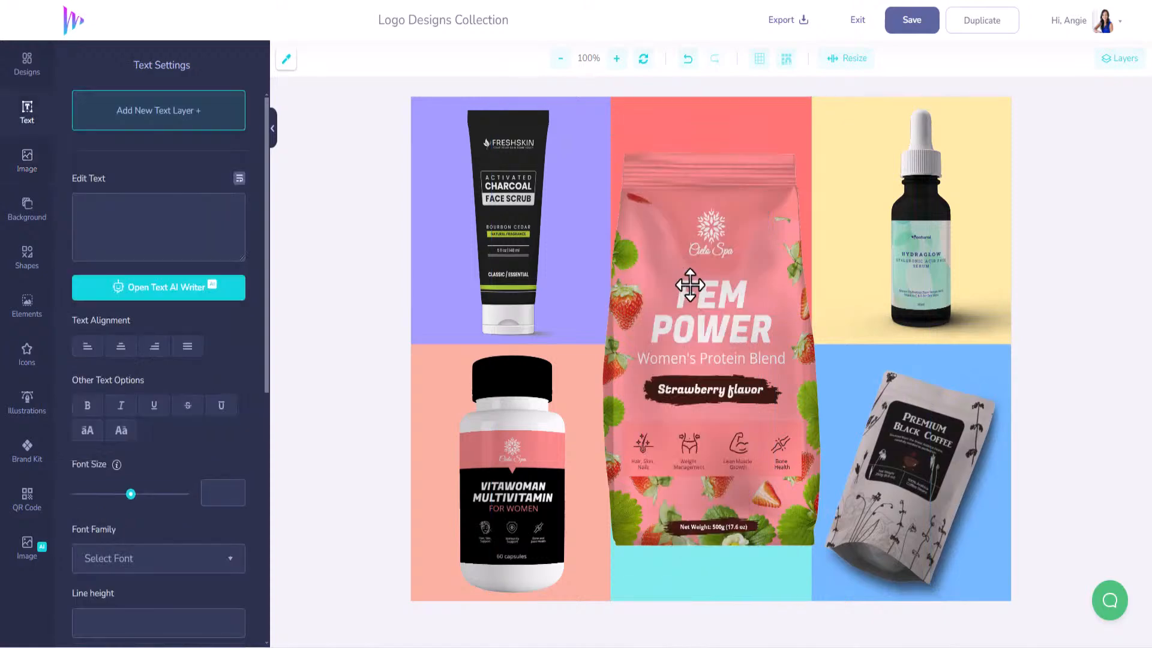
click(690, 285)
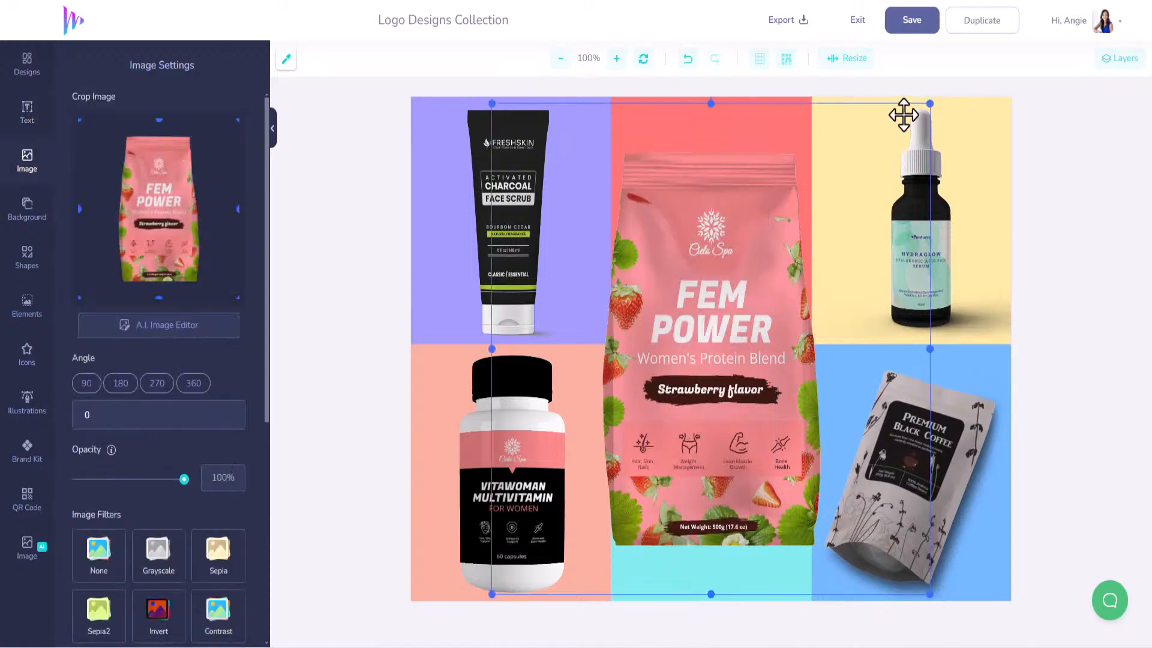
drag(929, 103, 728, 324)
drag(656, 417, 735, 422)
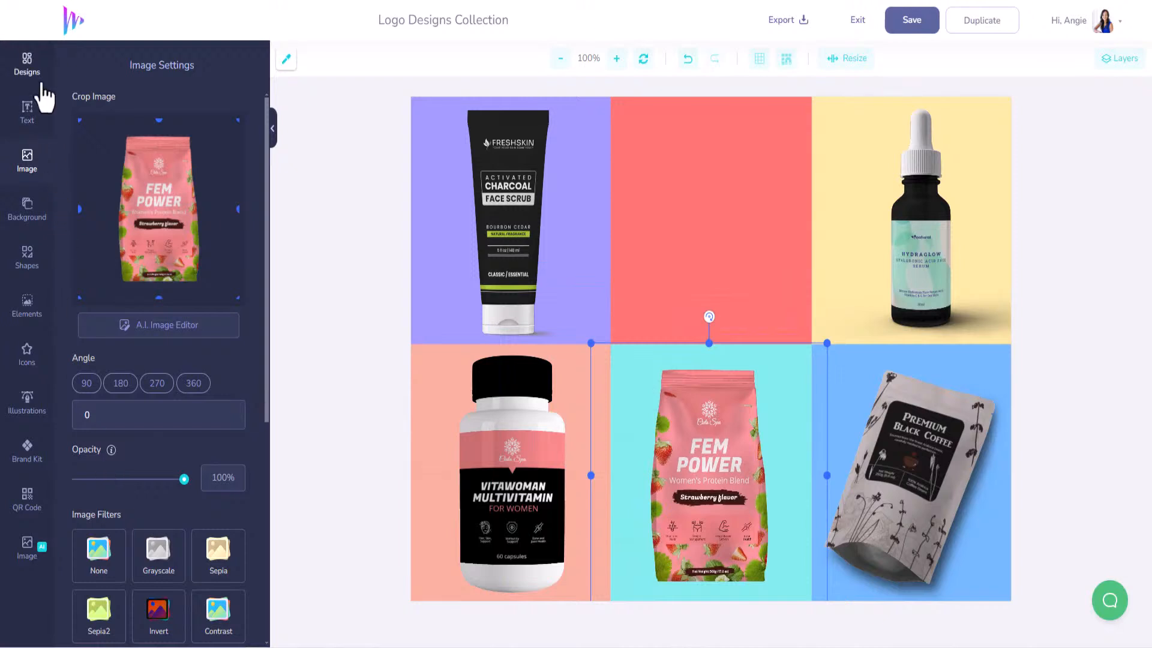
- Browse further packaging templates for a product to fill the empty red block, loading more batches along the way
click(34, 86)
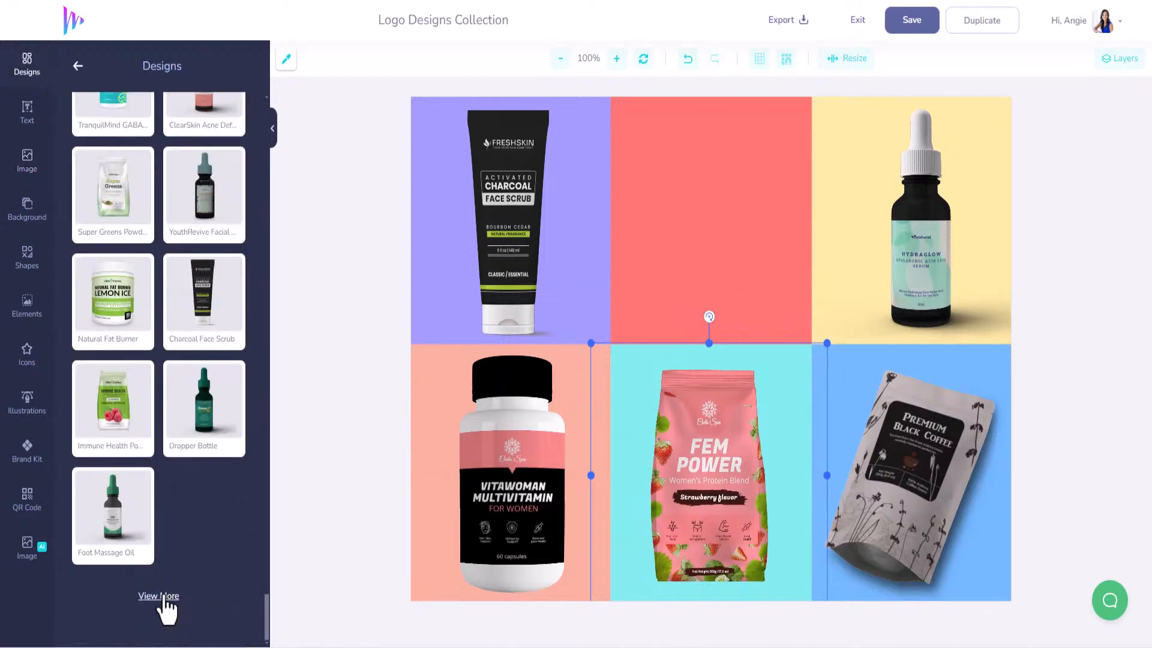
click(159, 596)
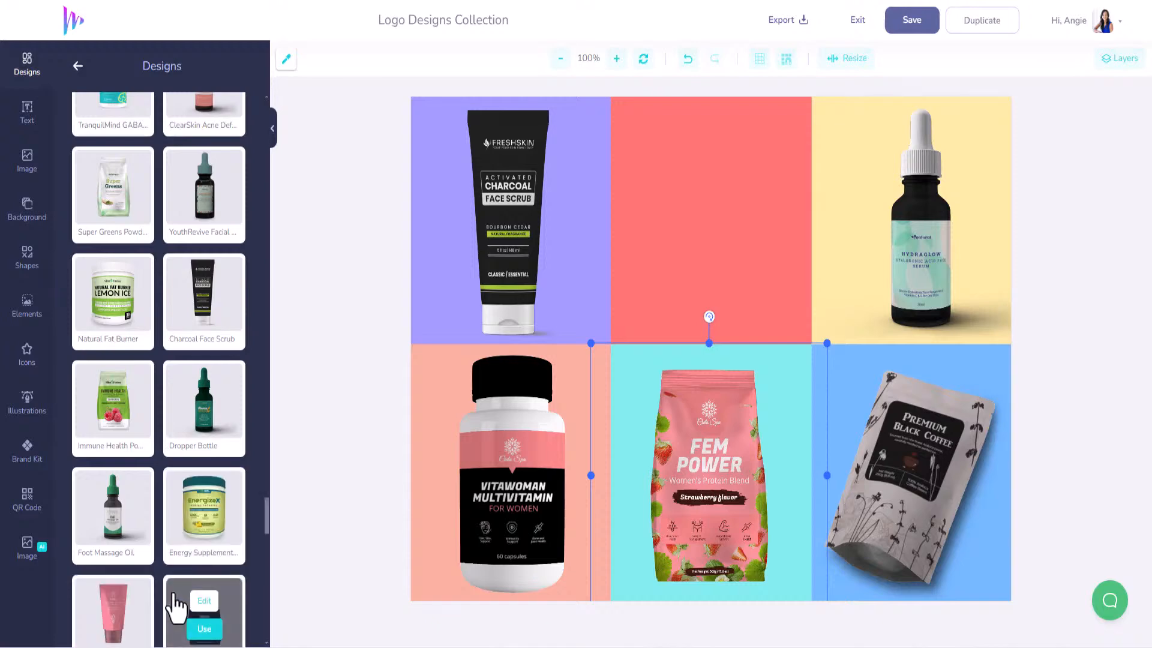
scroll(195, 579, down, 5)
scroll(197, 573, down, 10)
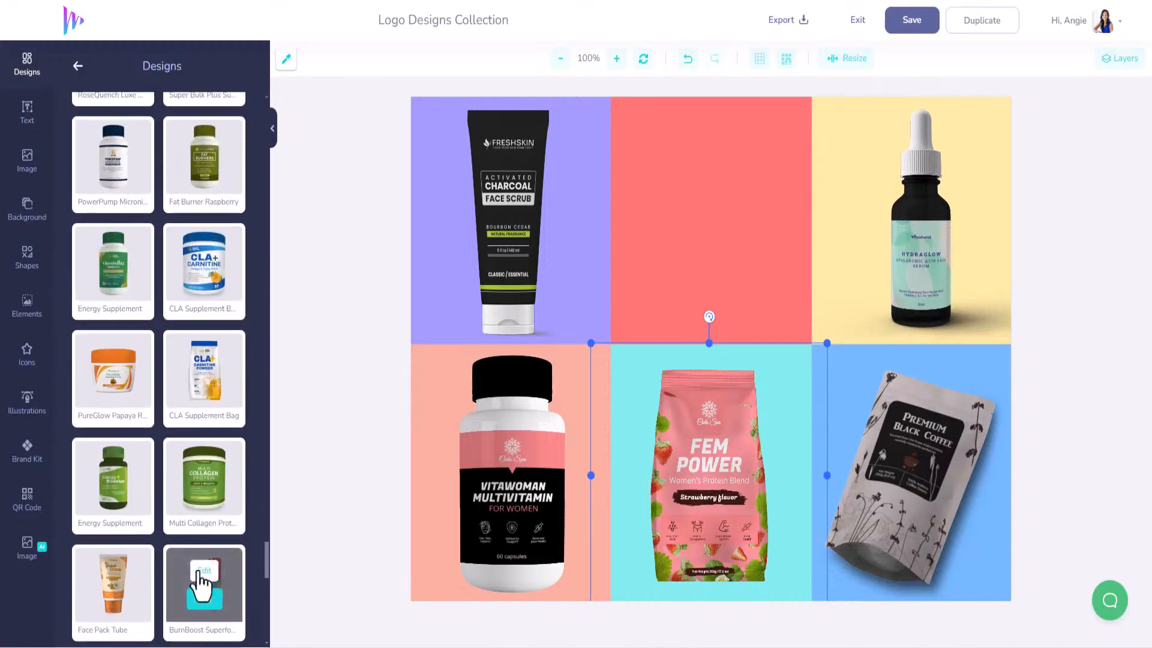
click(159, 596)
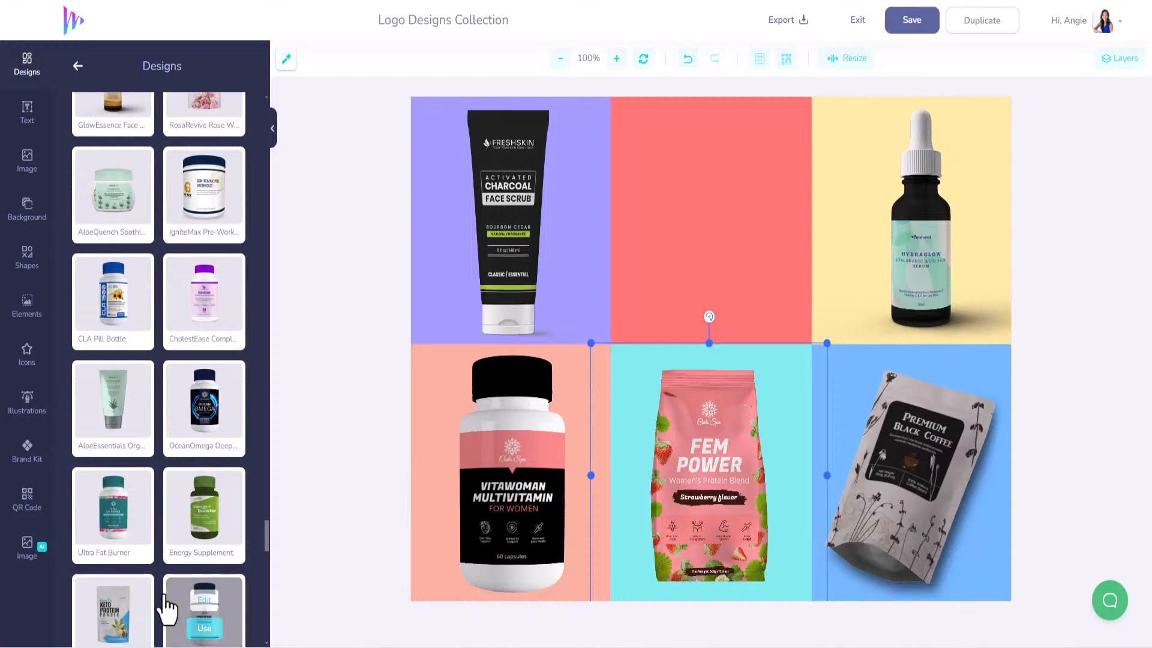
scroll(170, 600, down, 8)
scroll(170, 606, down, 8)
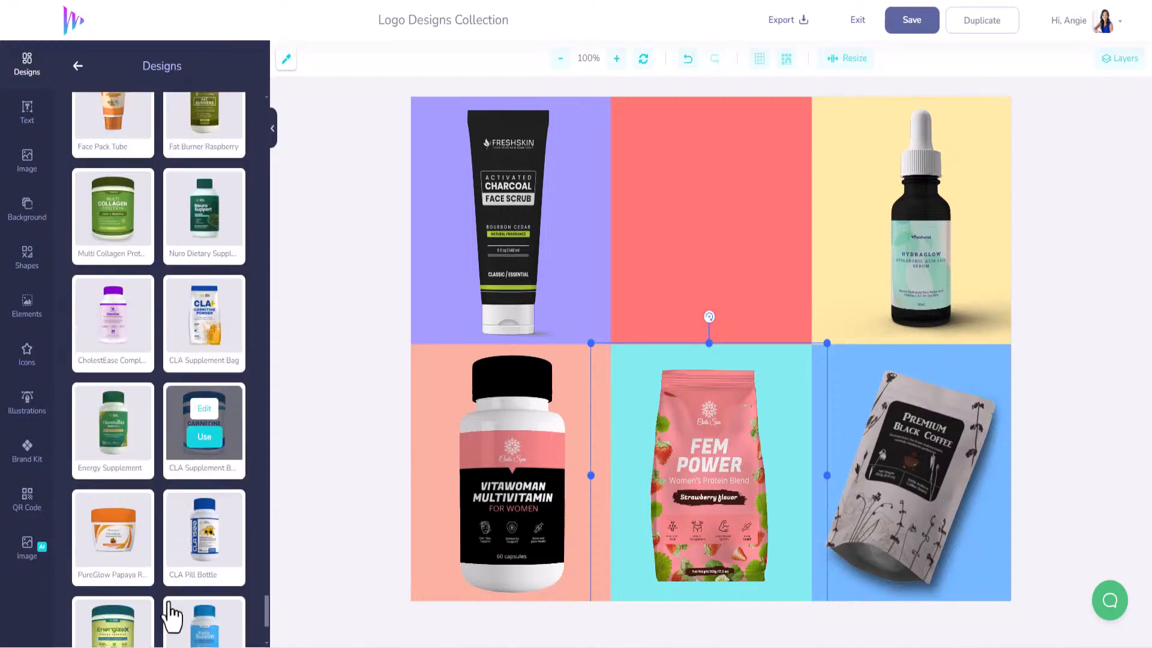
click(171, 596)
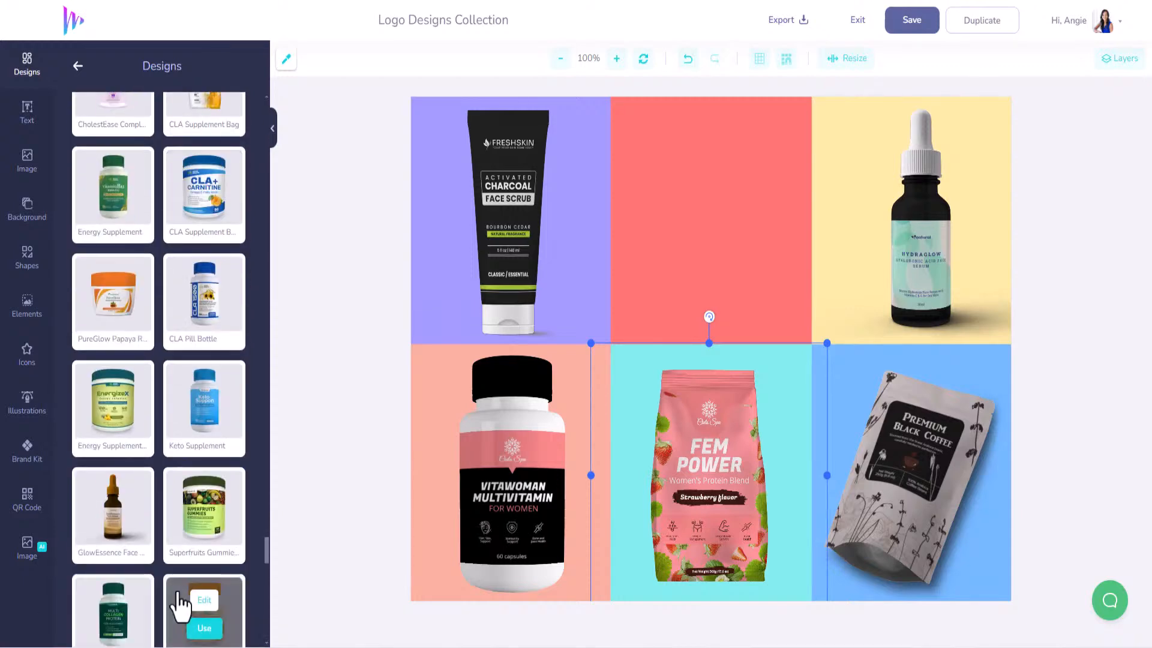
scroll(177, 489, down, 6)
scroll(180, 489, down, 7)
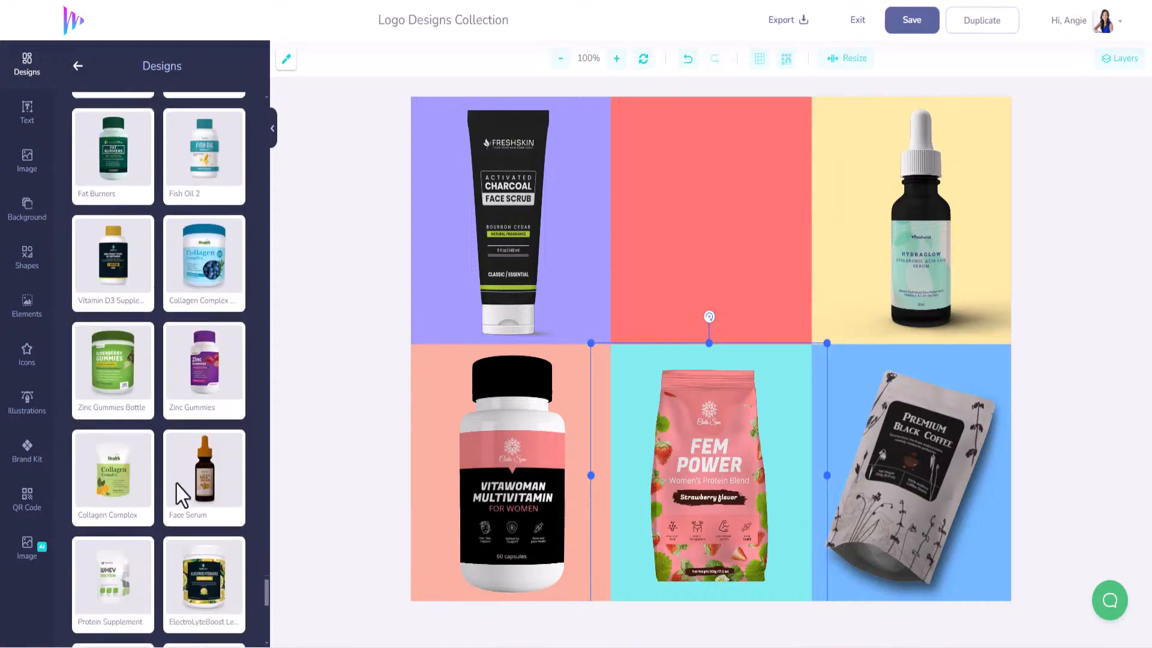
drag(267, 597, 275, 103)
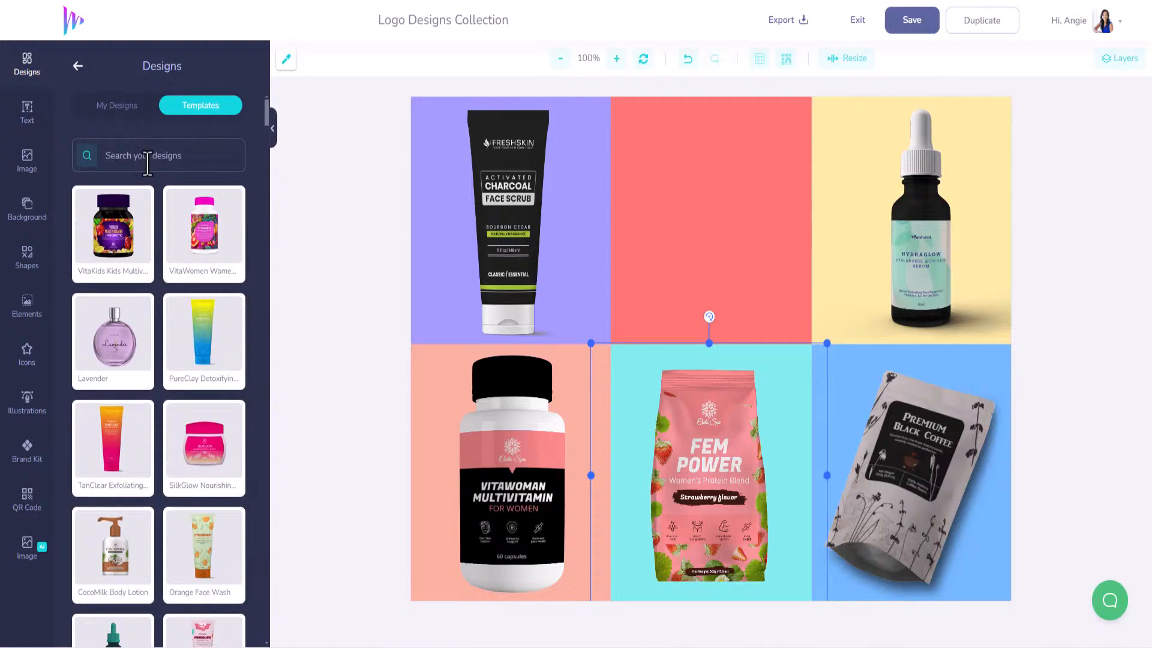
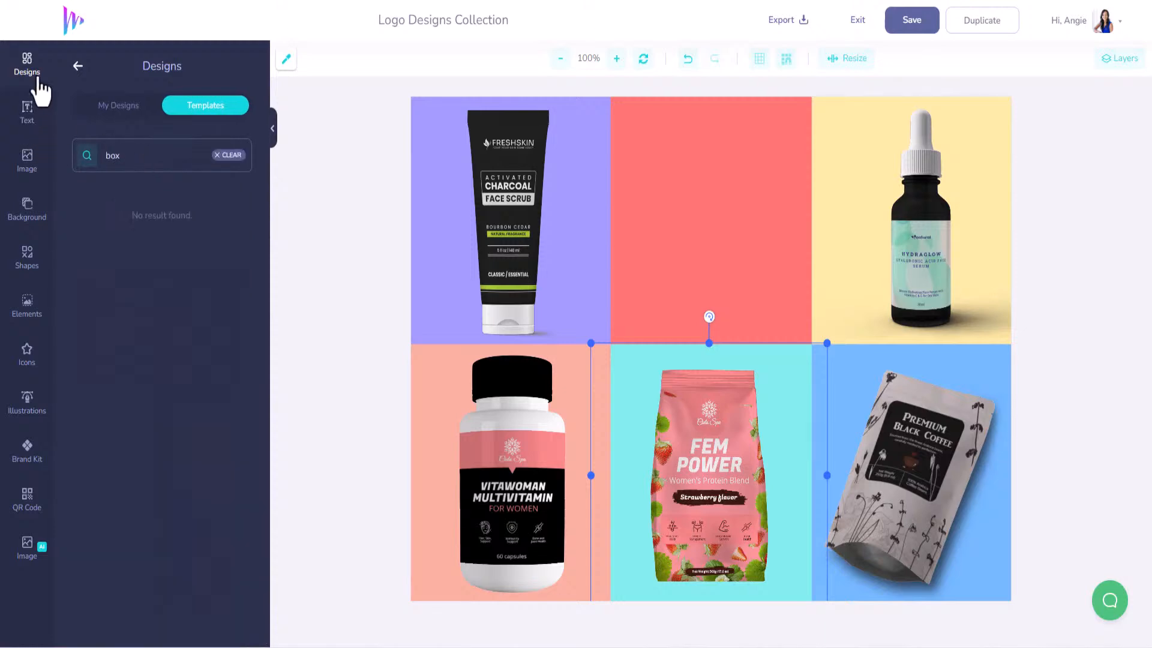
- Look through the template categories under the "box" search and reopen the Packaging category
click(78, 71)
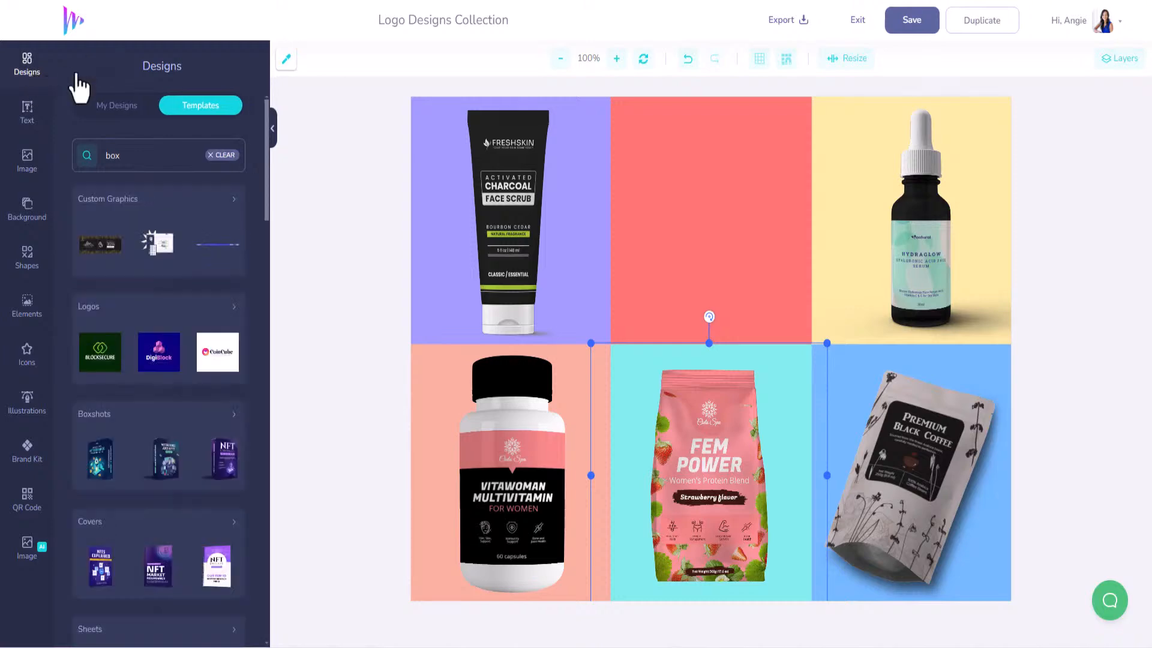
scroll(172, 448, down, 20)
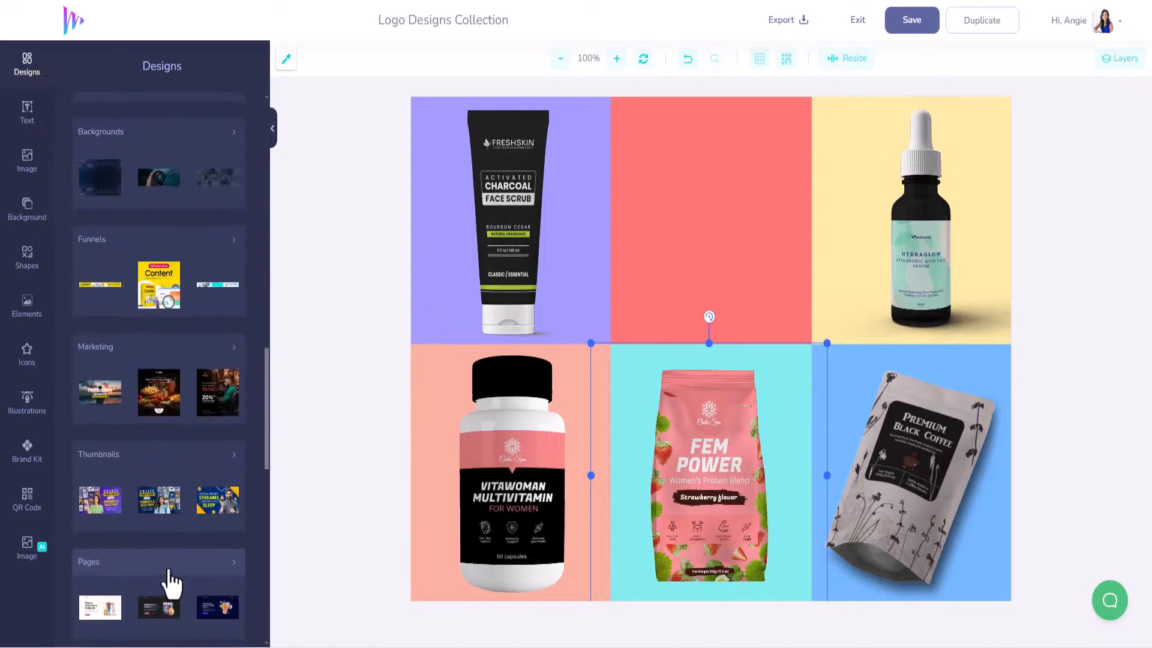
scroll(173, 581, down, 5)
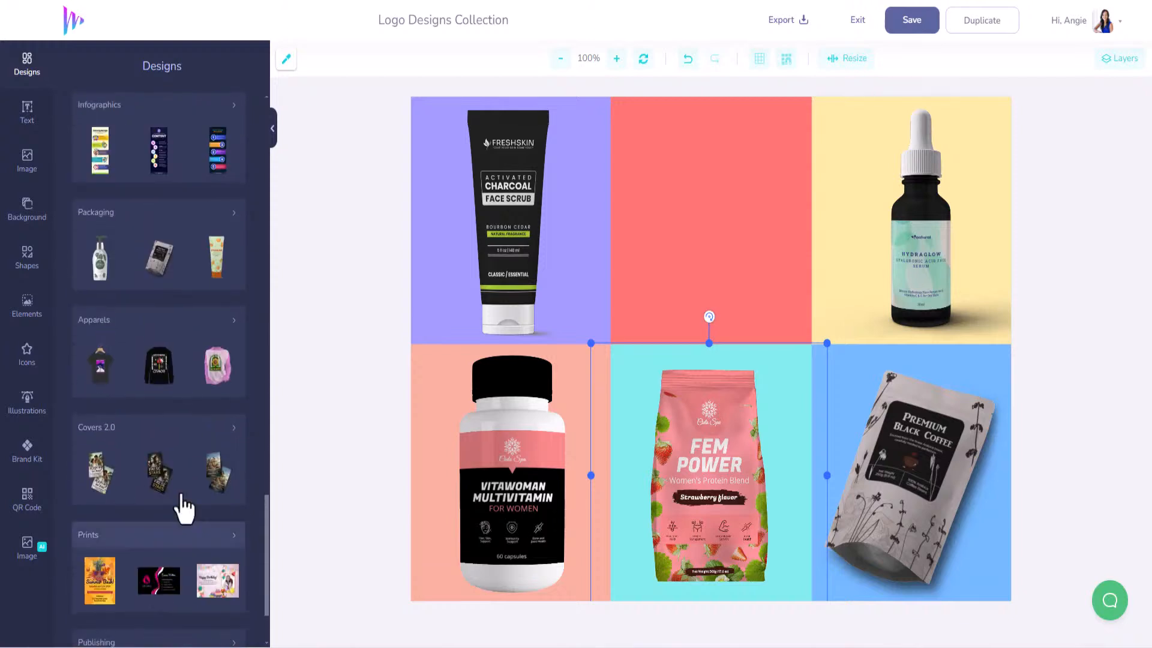
mouse_move(172, 378)
scroll(177, 486, down, 2)
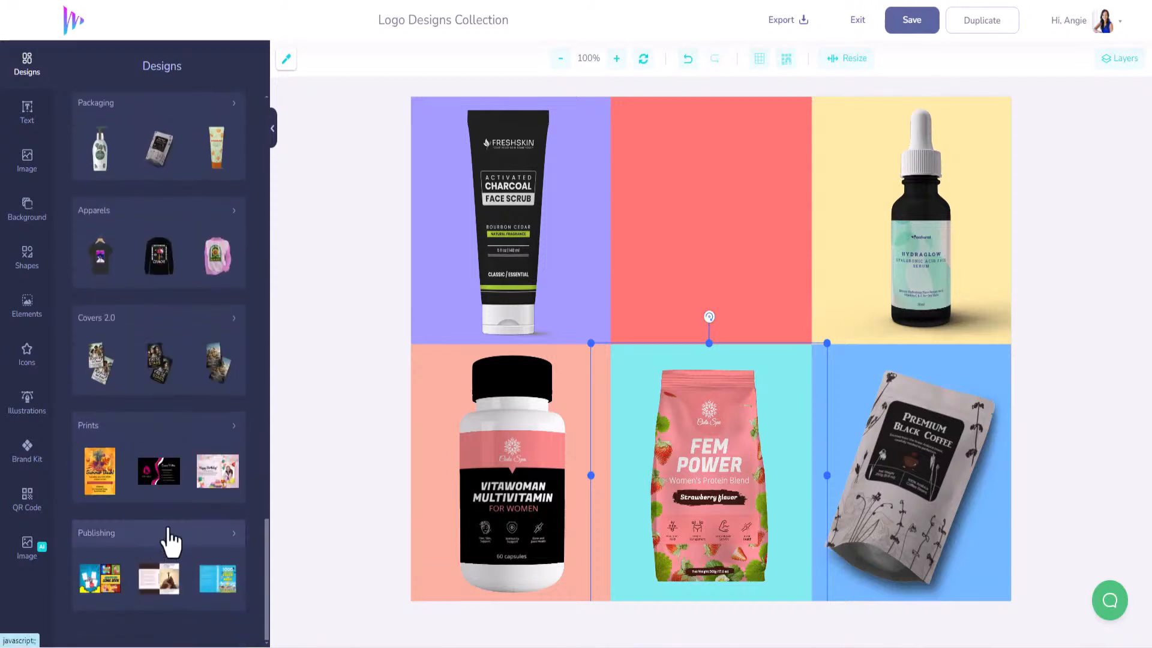
scroll(172, 536, up, 2)
scroll(192, 340, up, 2)
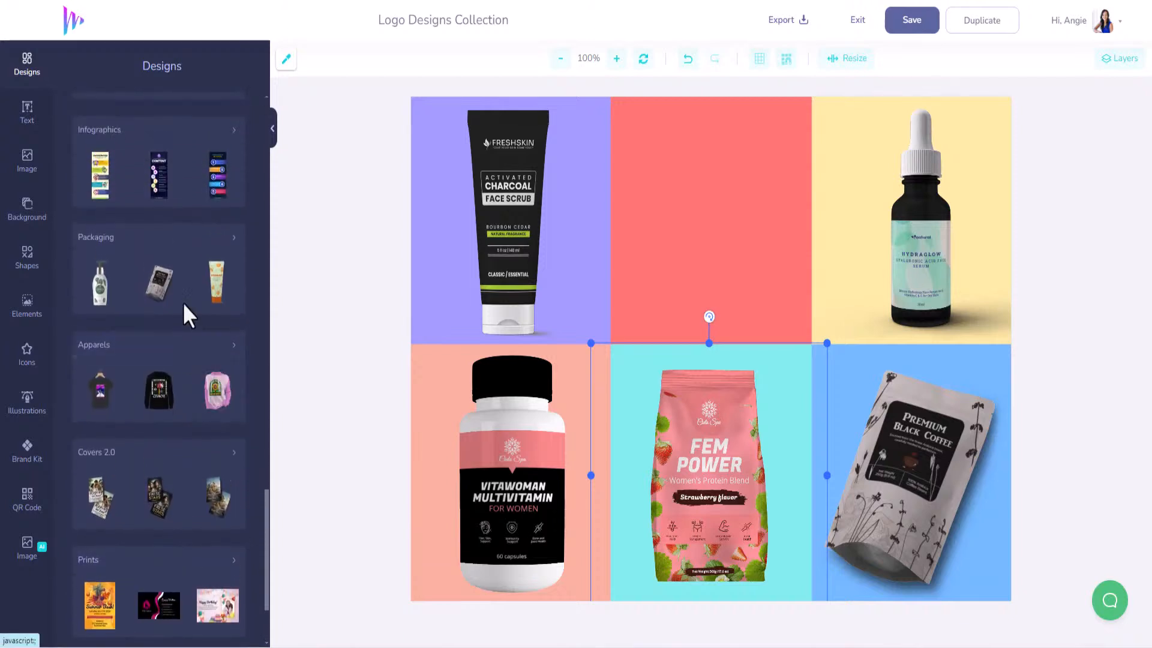
mouse_move(172, 273)
click(233, 243)
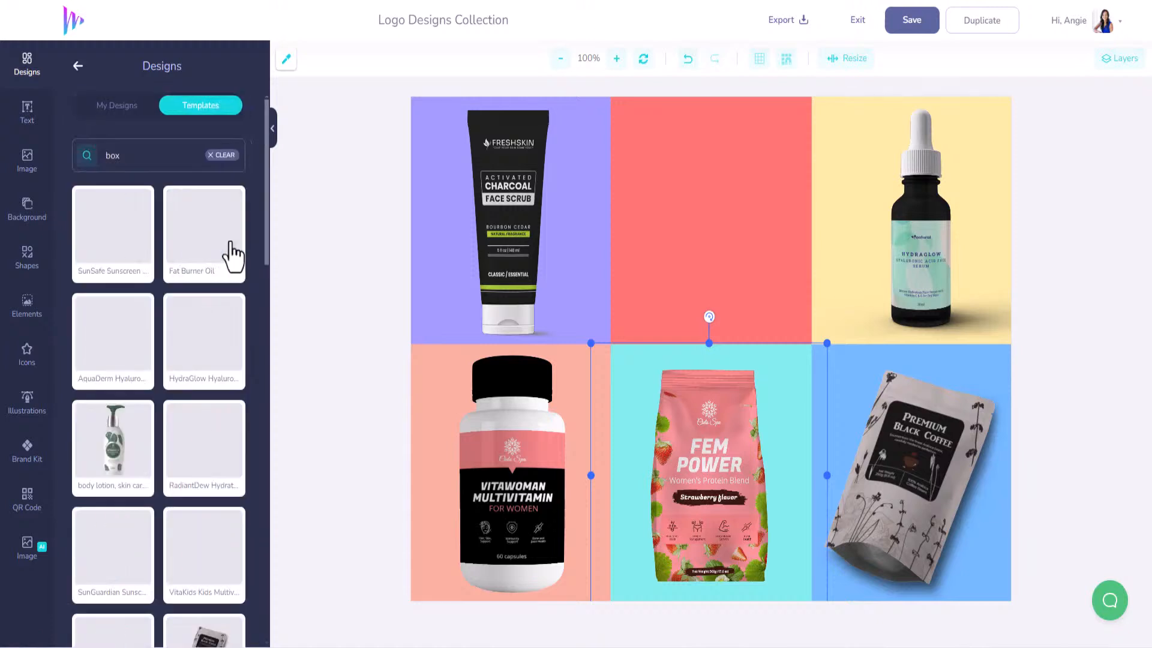
- Search the templates for "bag" and add the Grocery Bag design to the canvas
mouse_move(231, 273)
click(126, 155)
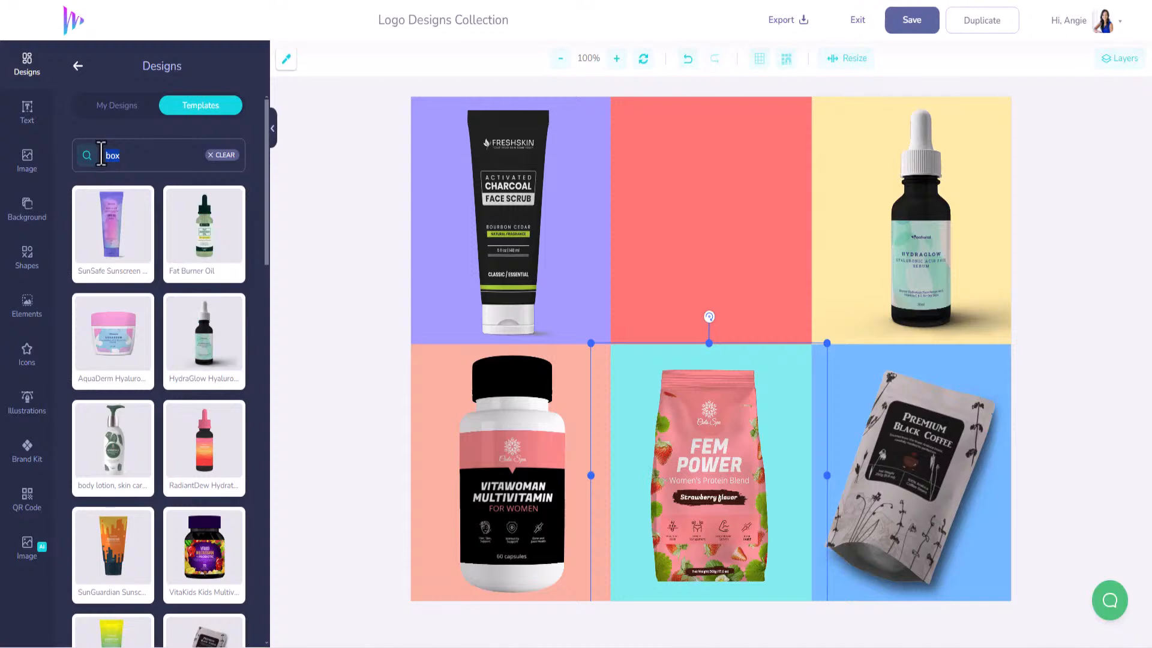
text(bag)
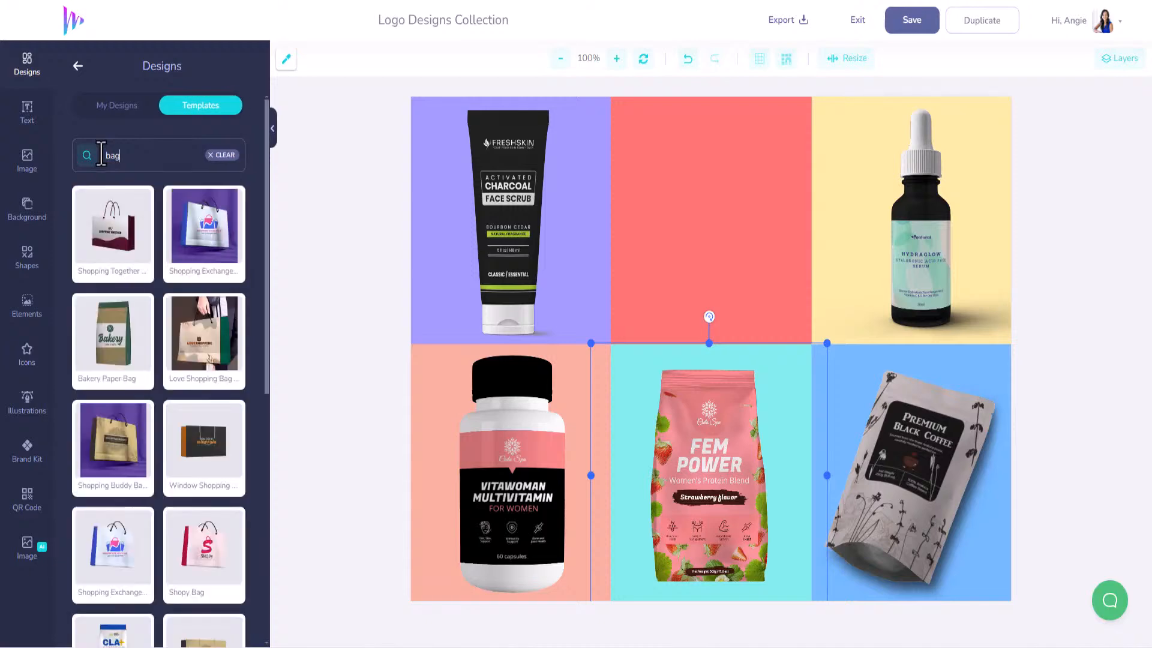
mouse_move(219, 429)
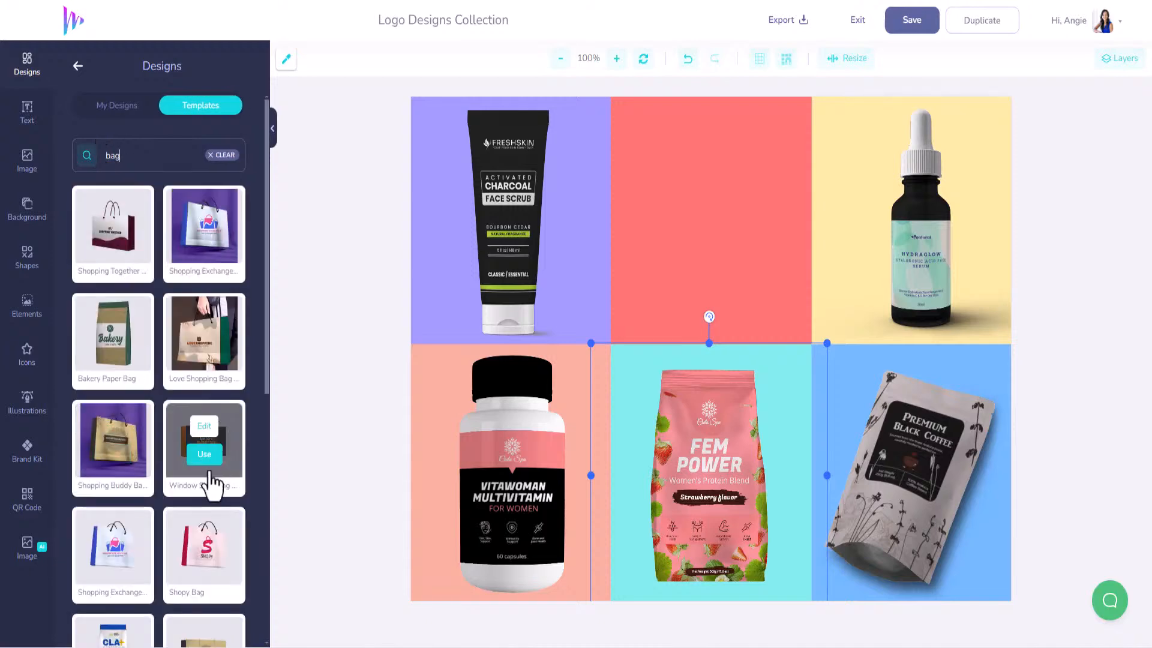
mouse_move(215, 253)
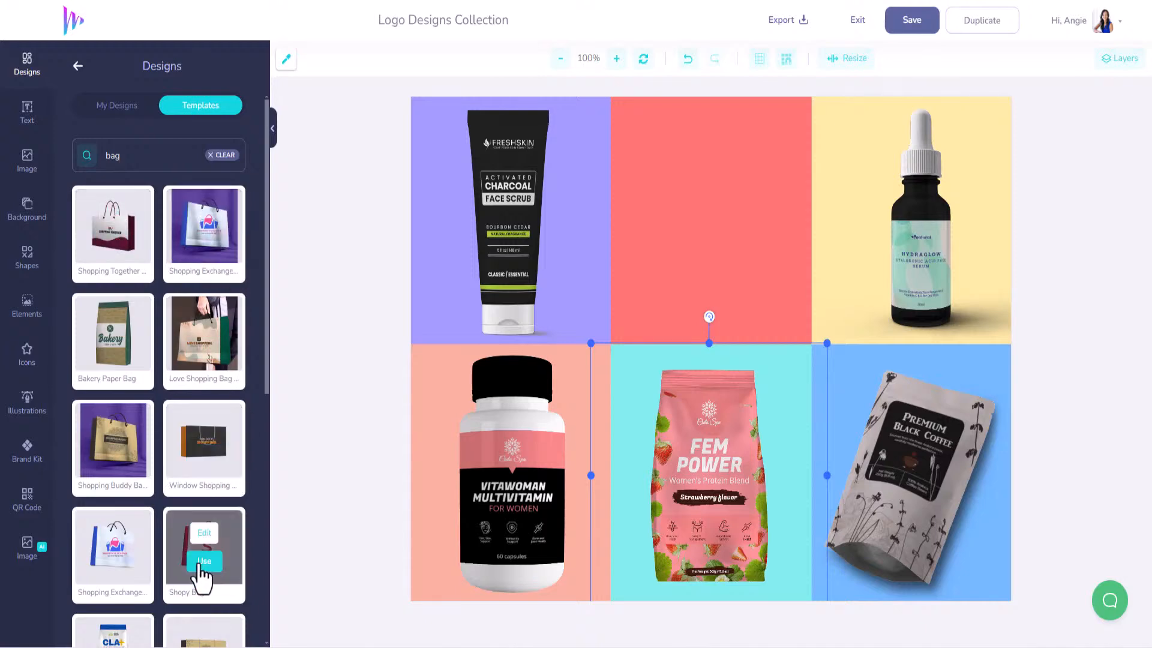
scroll(201, 573, down, 3)
scroll(203, 573, down, 3)
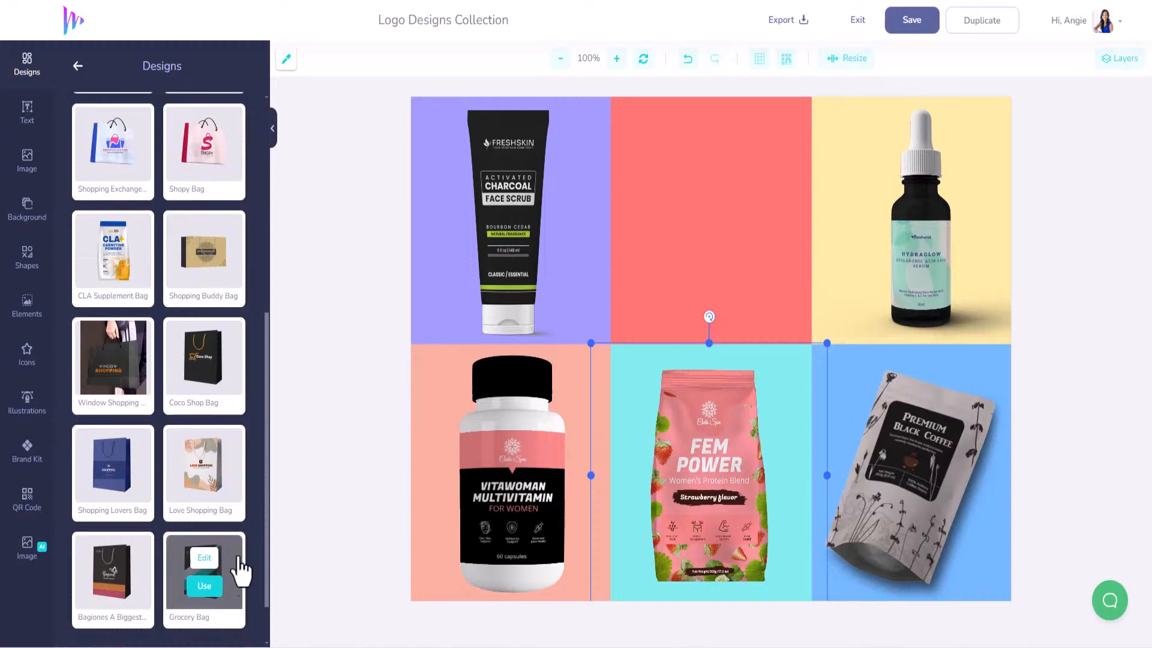
mouse_move(114, 627)
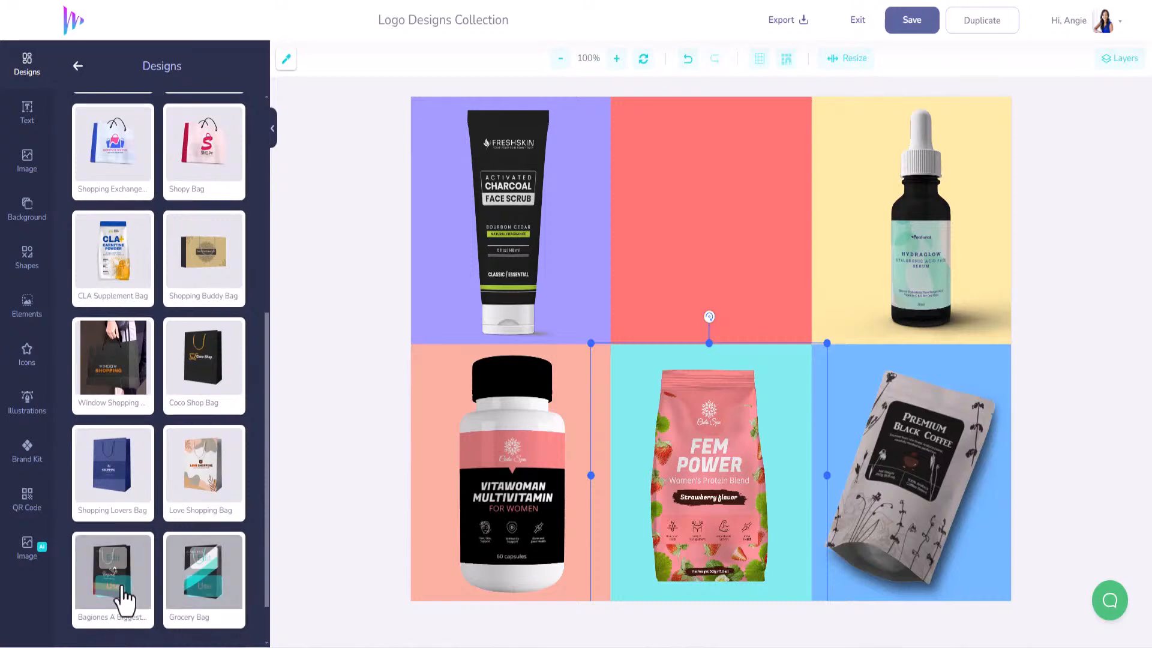
mouse_move(206, 607)
click(204, 586)
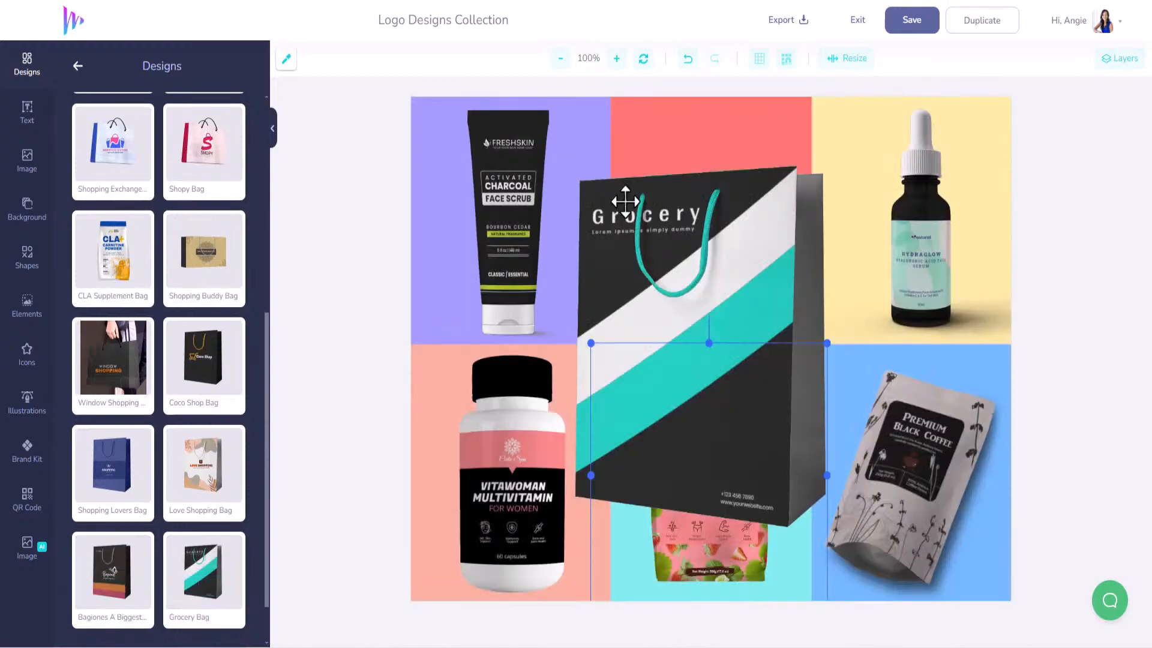
- Scale down the Grocery bag and place it inside the red block between the face scrub and the serum
click(731, 245)
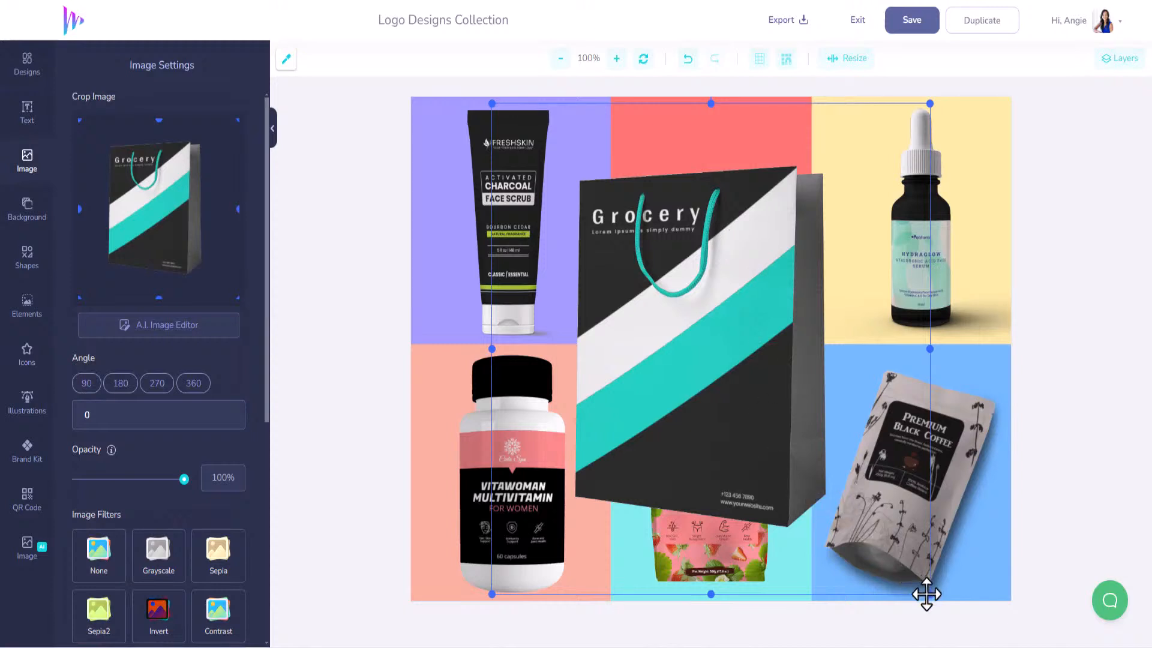
drag(927, 594, 745, 390)
drag(643, 244, 714, 221)
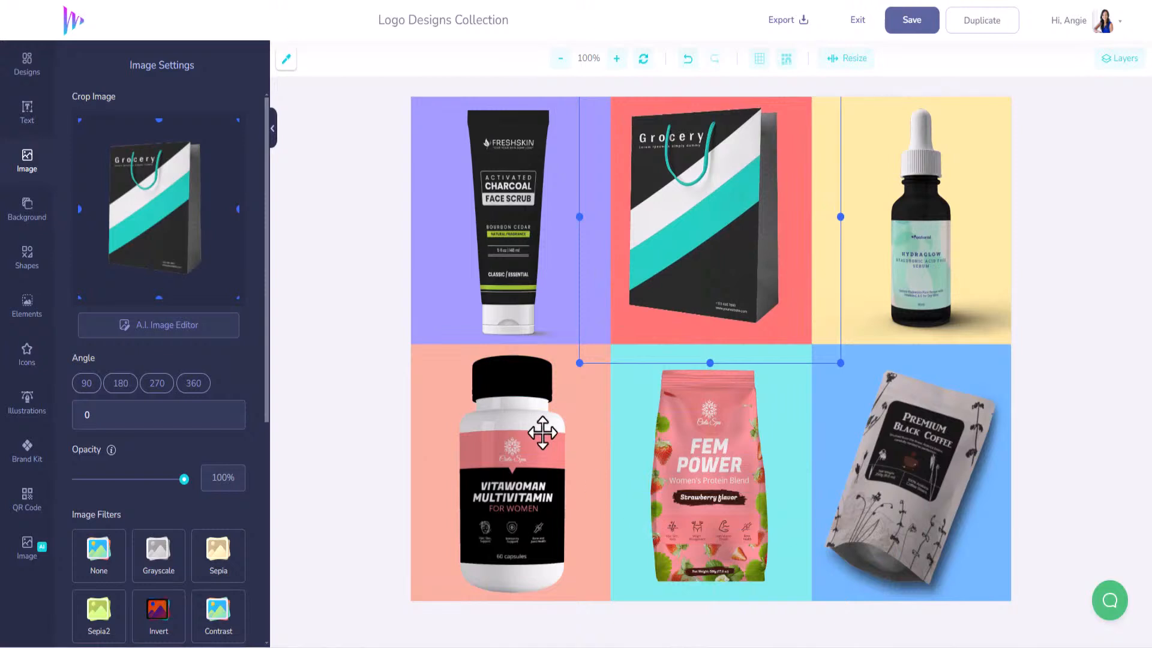
- Shrink the Charcoal Face Scrub tube a little more and centre it horizontally within the purple block
click(522, 270)
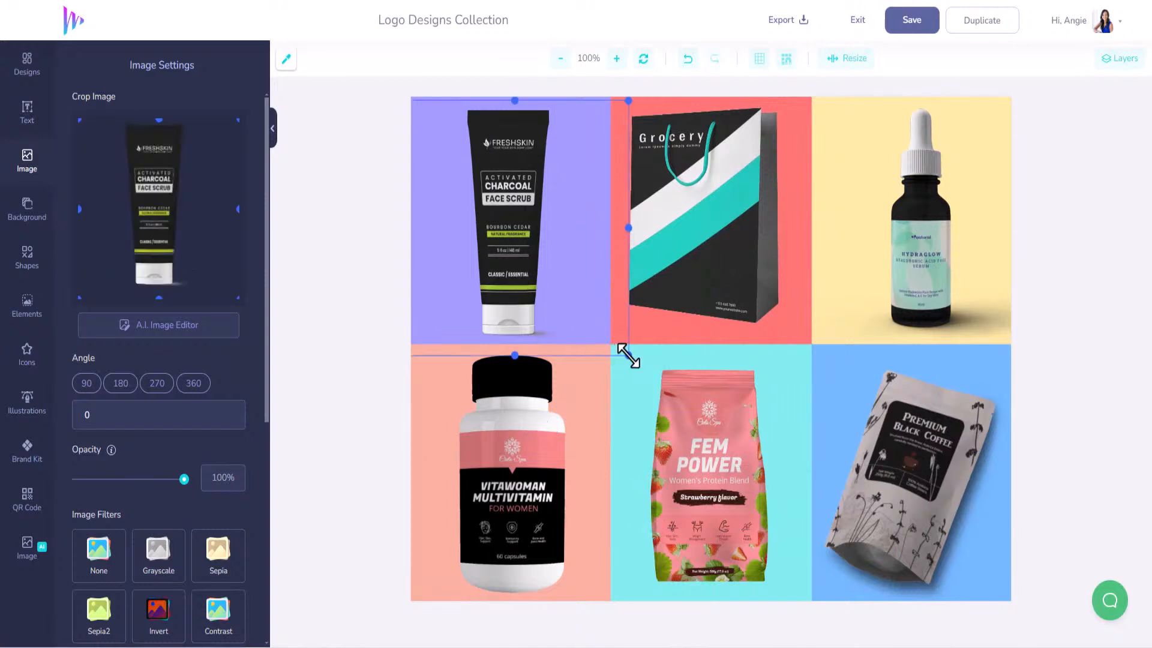
drag(625, 352, 591, 317)
drag(498, 210, 514, 210)
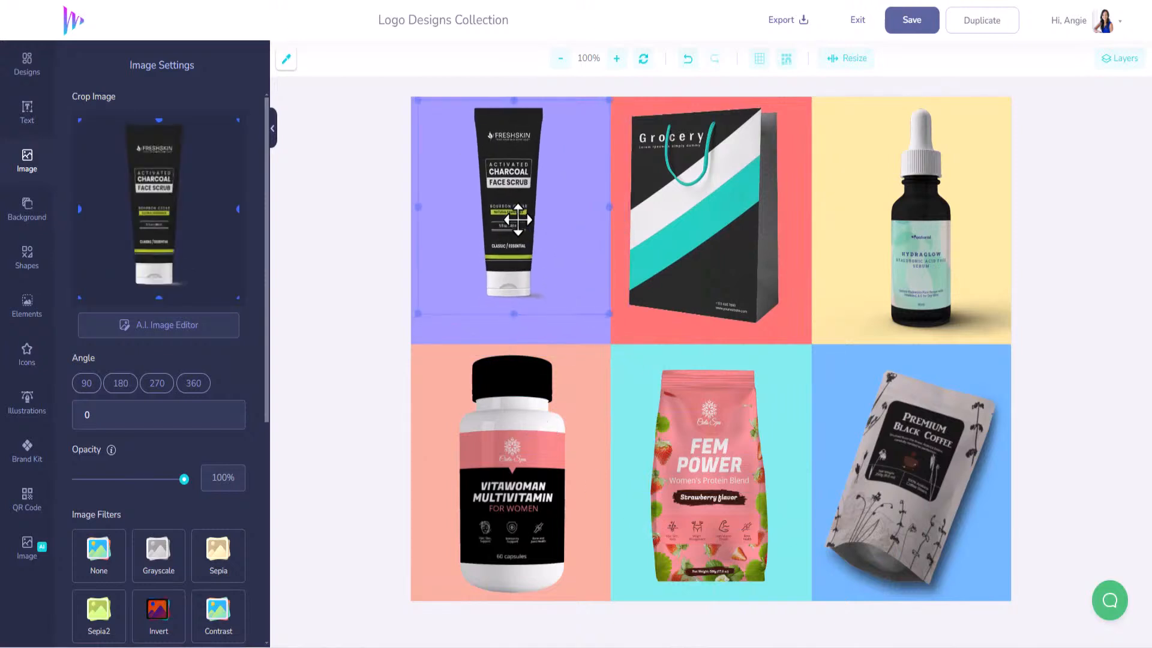
- Scale down the Grocery bag slightly and centre it horizontally within the red block, leaving free space beneath it
click(765, 310)
drag(840, 363, 812, 332)
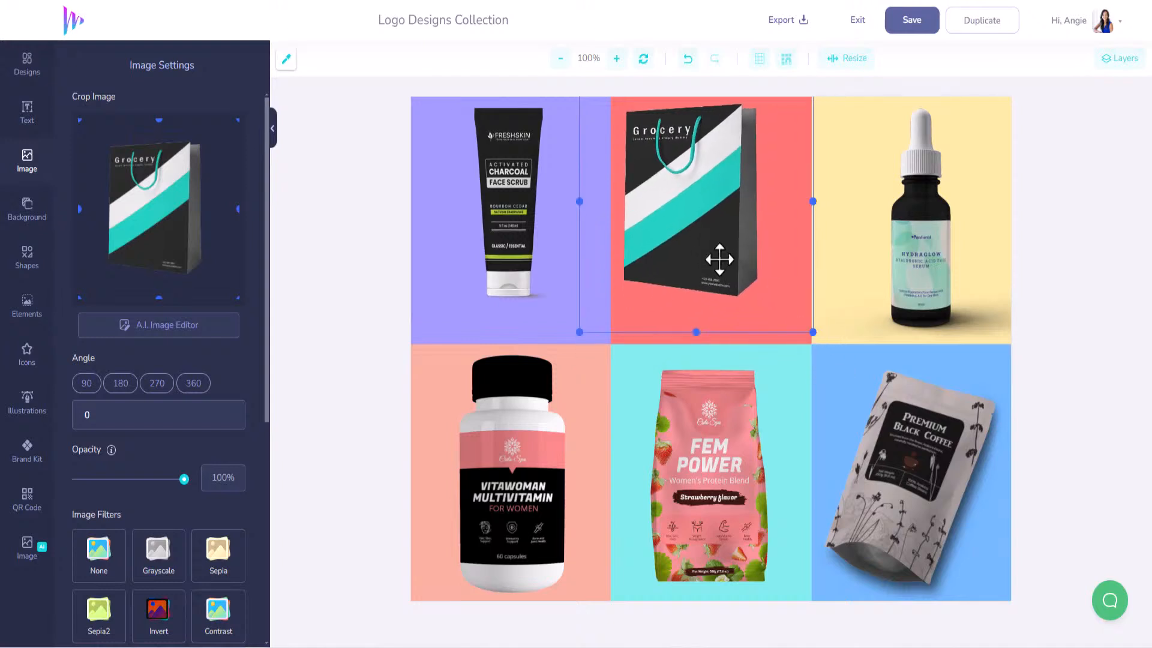
drag(731, 257, 743, 258)
- Shrink the Hydraglow serum bottle image and centre the bottle horizontally in the yellow block, leaving free space beneath it
click(903, 260)
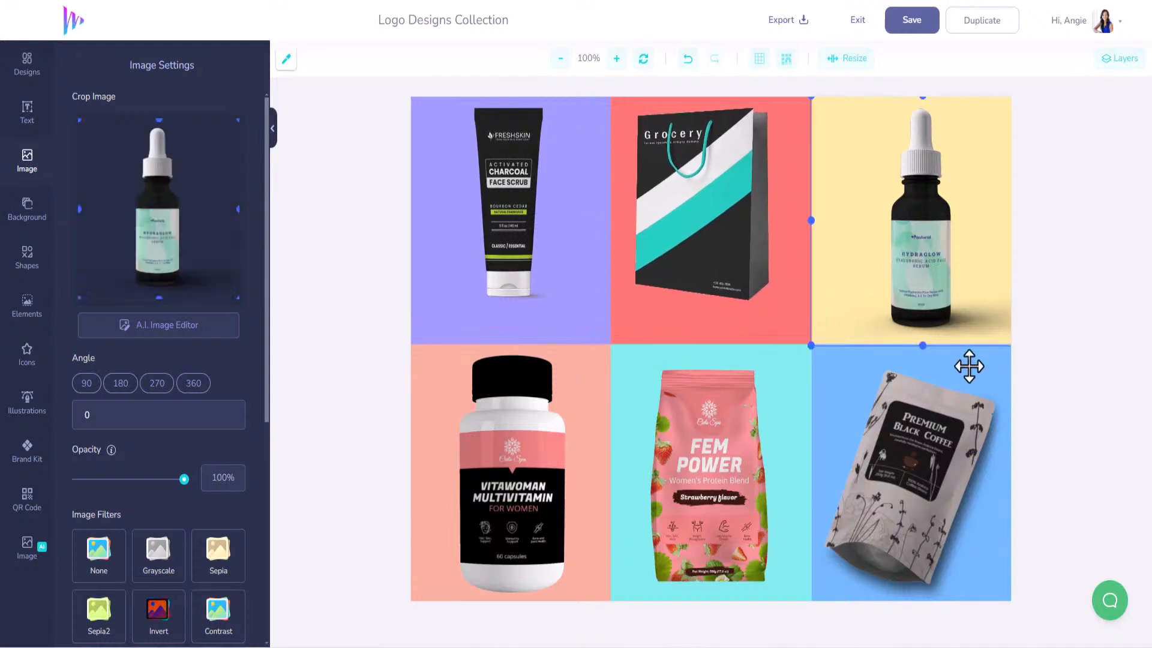
drag(811, 344, 837, 322)
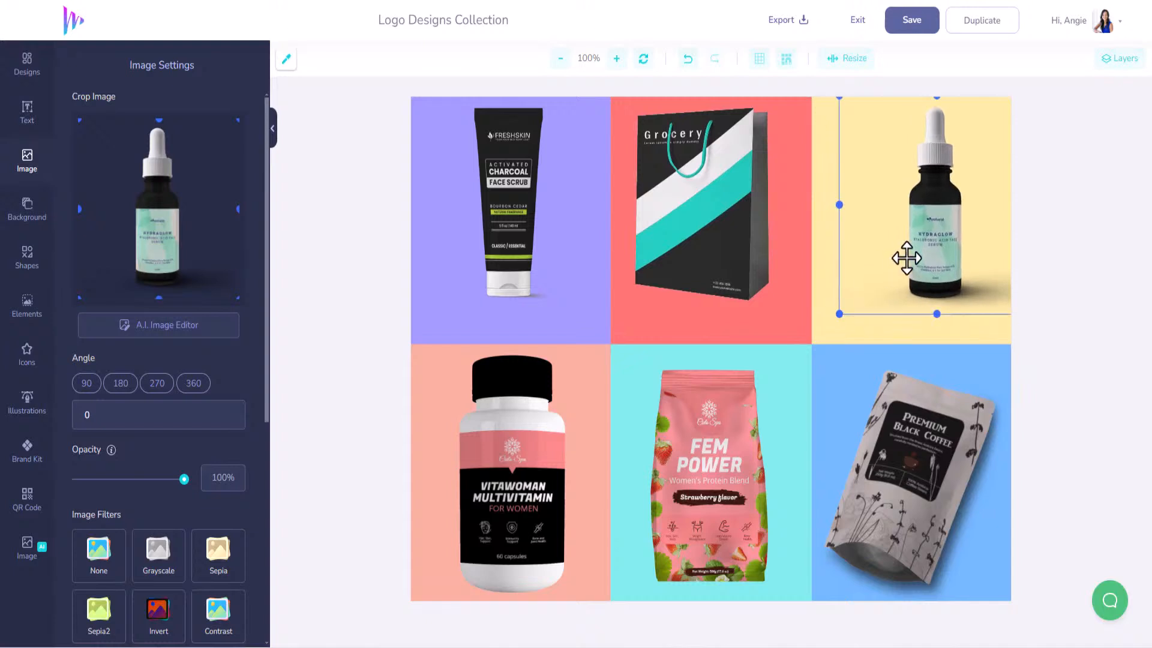
drag(905, 257, 893, 256)
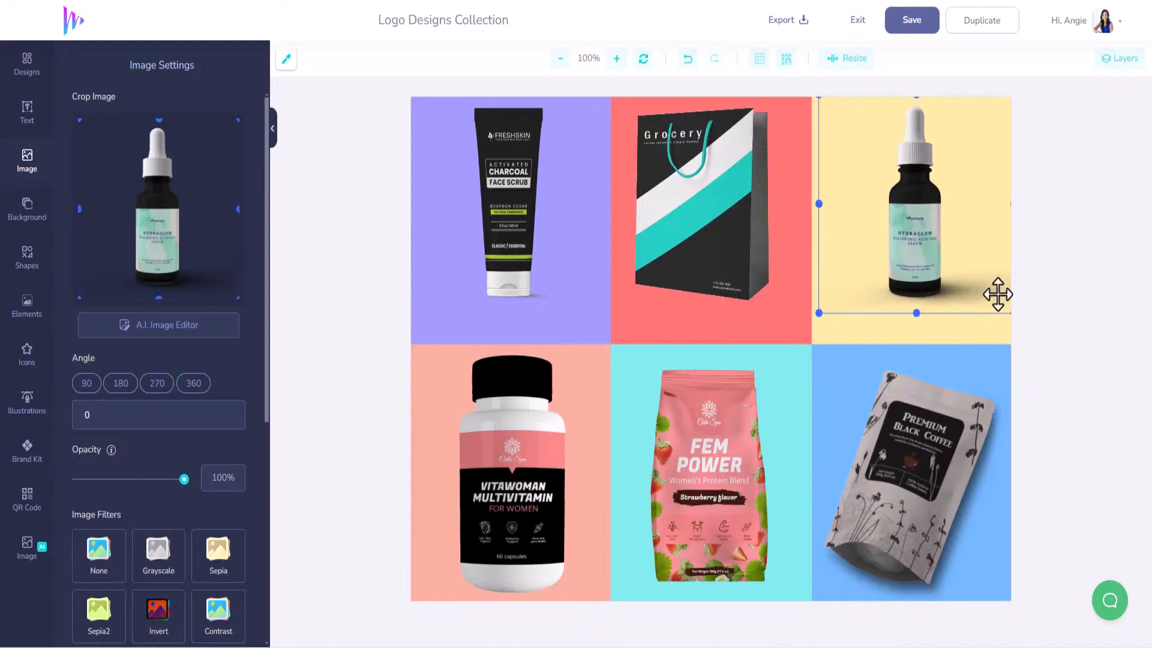
- Add a basic square shape and stretch it into a horizontal band spanning the full canvas width between the two product rows
click(33, 256)
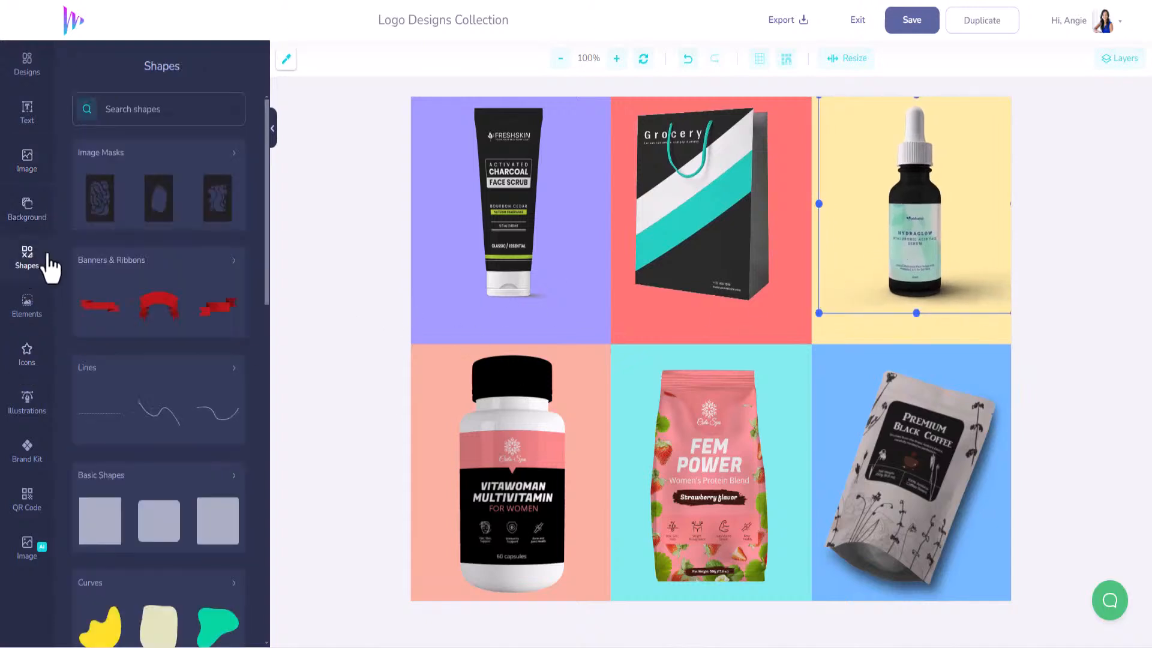
click(102, 527)
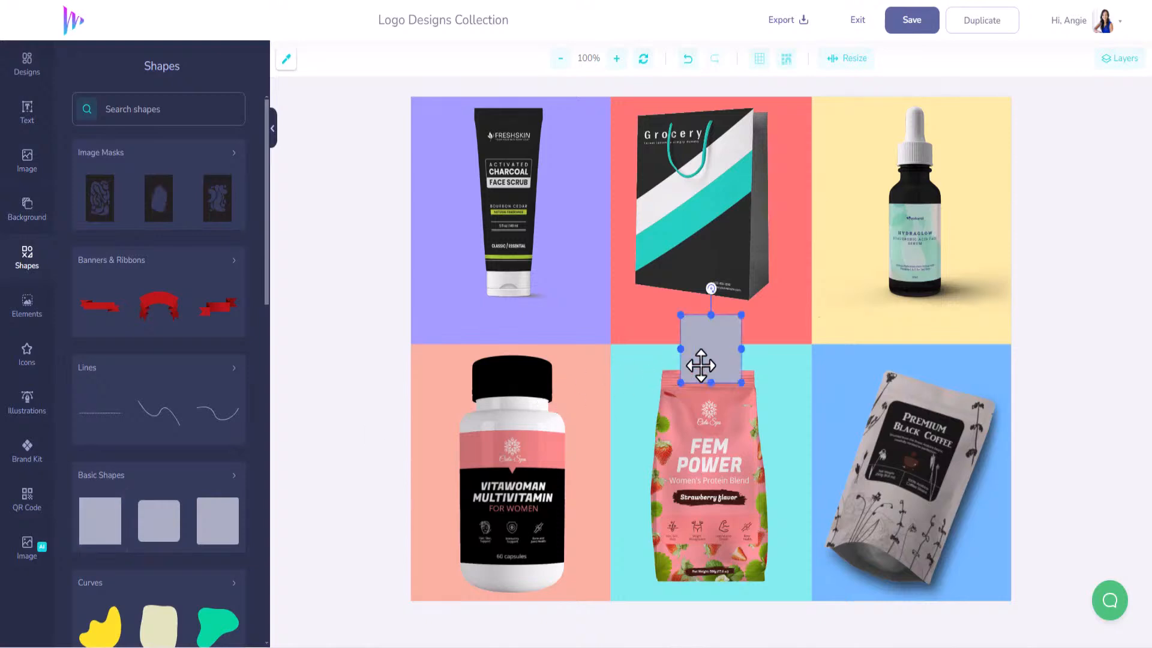
drag(701, 365, 1018, 347)
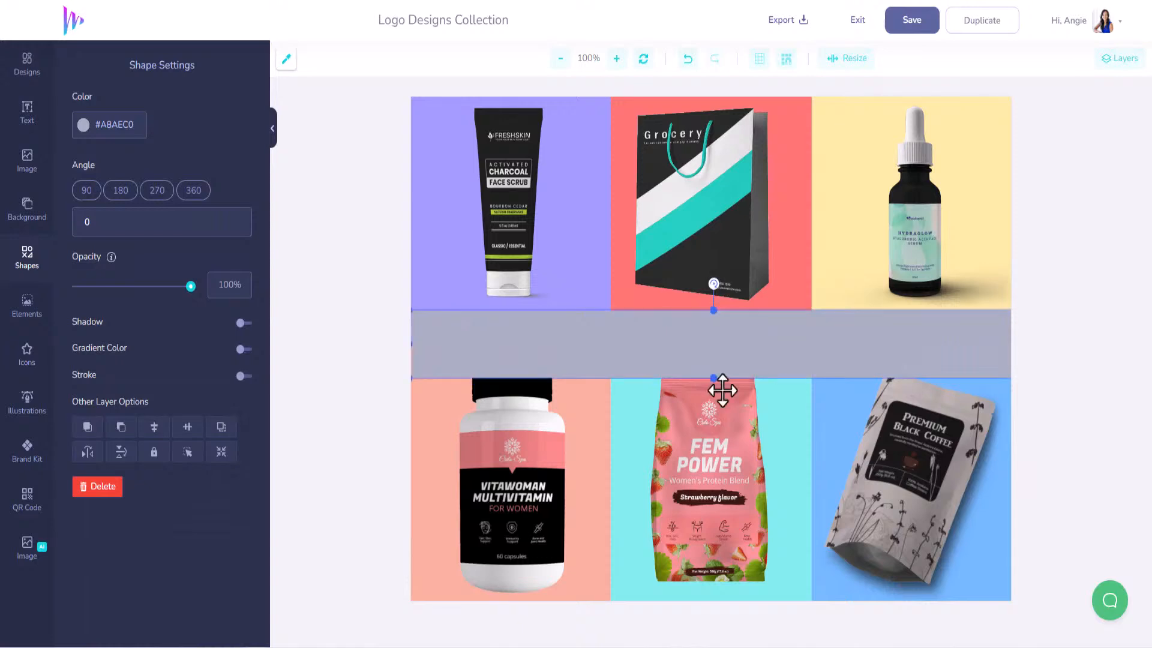
- Narrow the grey rectangle between the two product rows into a thin banner and recolour it to #8B3D69
drag(712, 376, 666, 328)
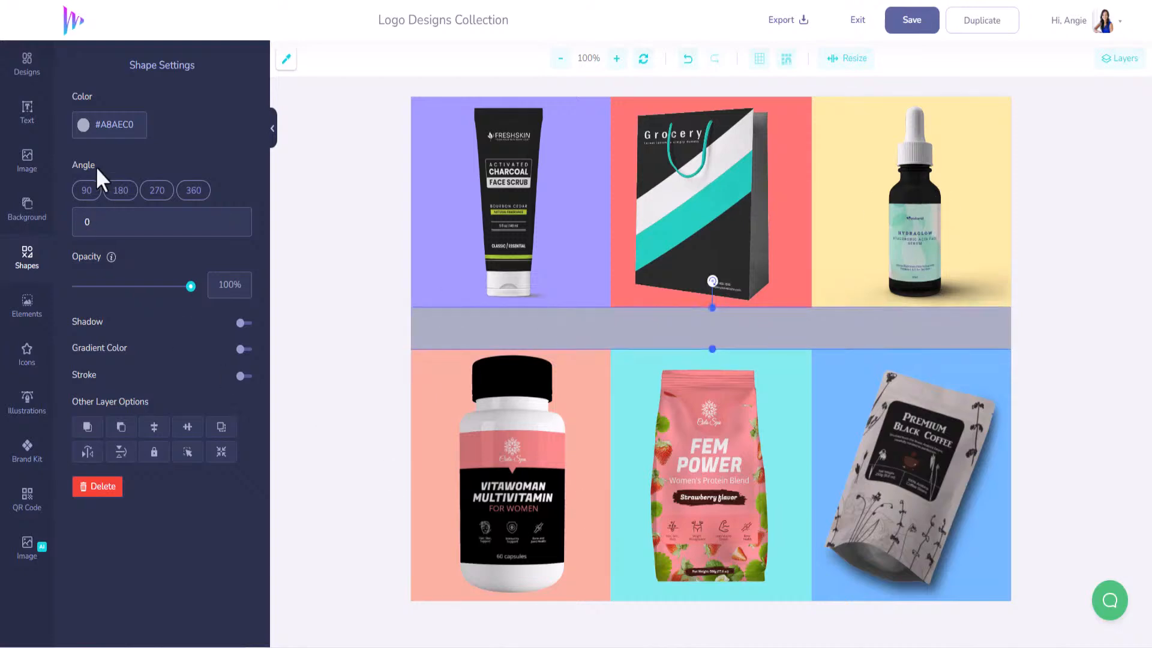
click(84, 125)
click(129, 192)
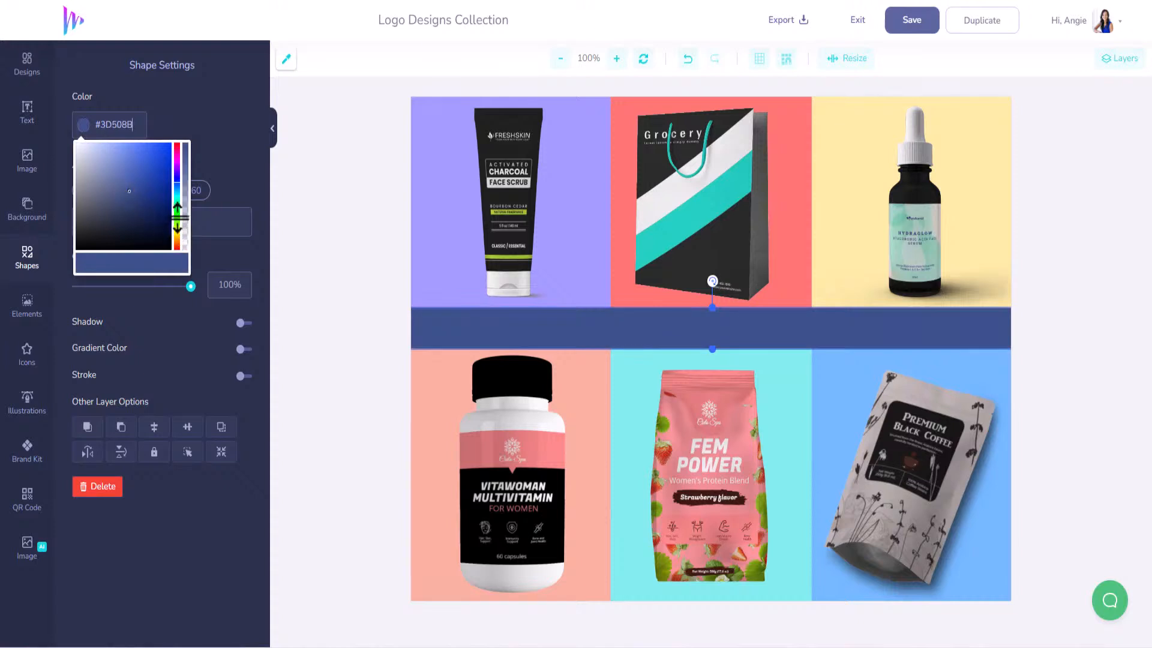
drag(177, 218, 174, 193)
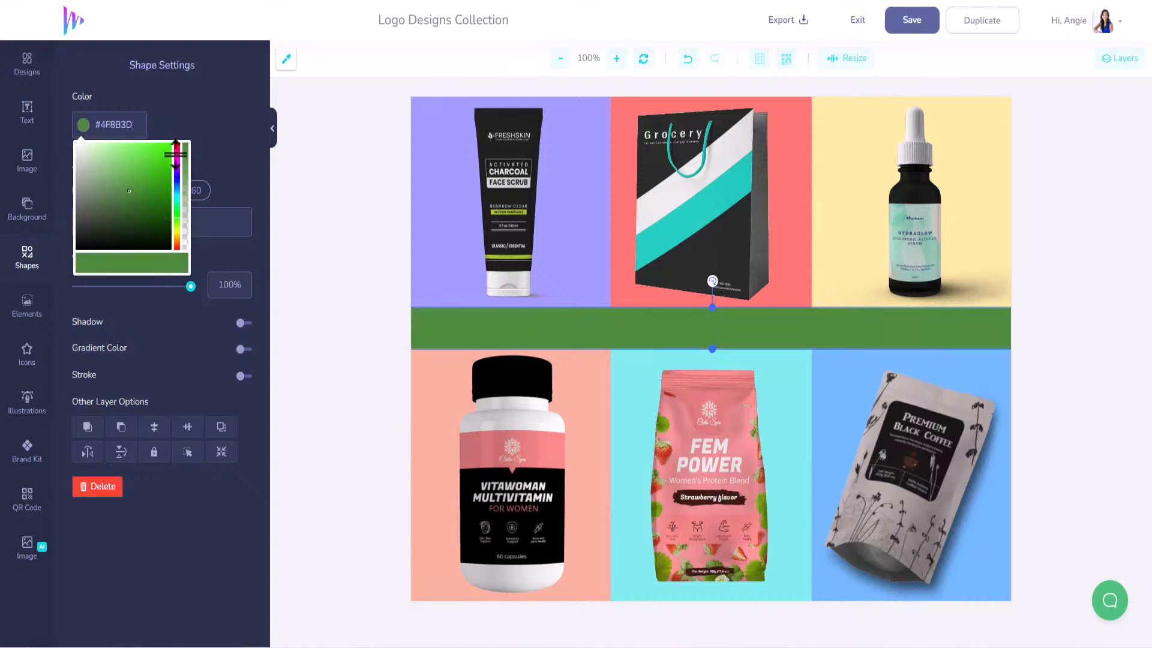
drag(176, 155, 179, 152)
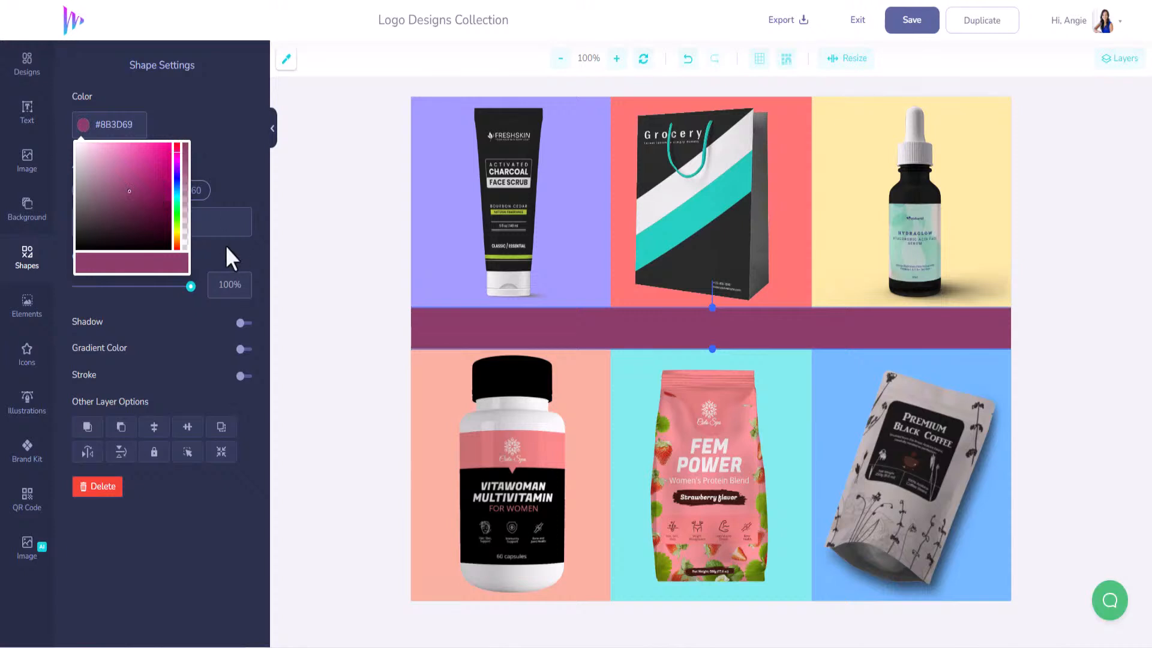
- Add a new text layer, place it on the purple banner and colour it white (#FFFFFF)
click(31, 117)
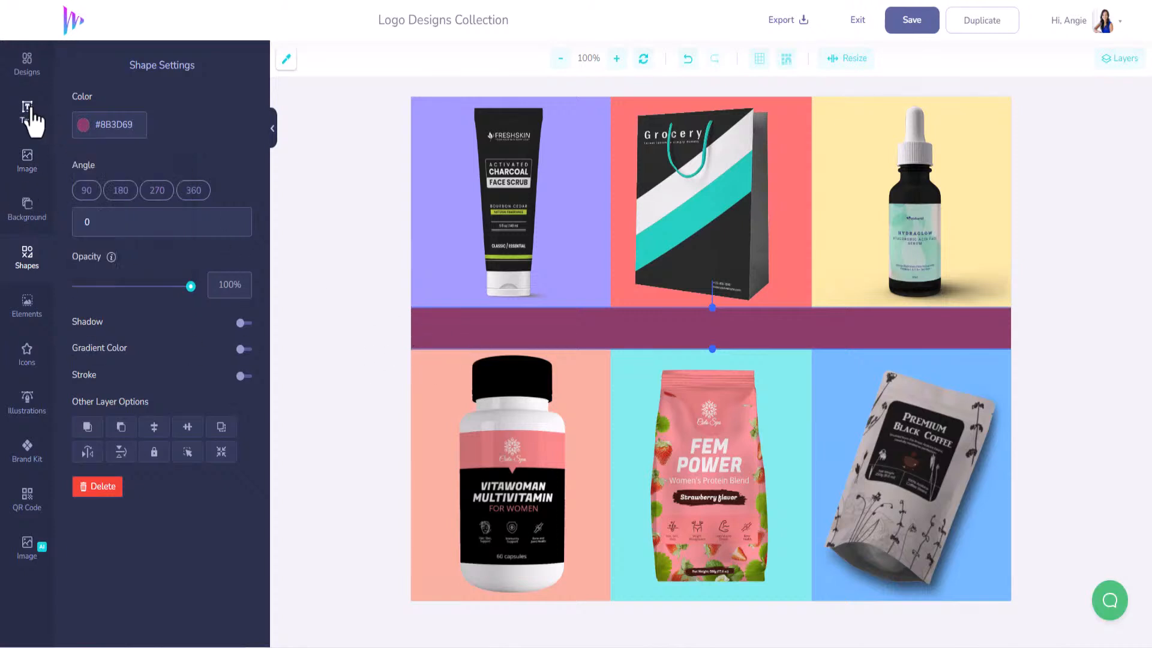
click(162, 120)
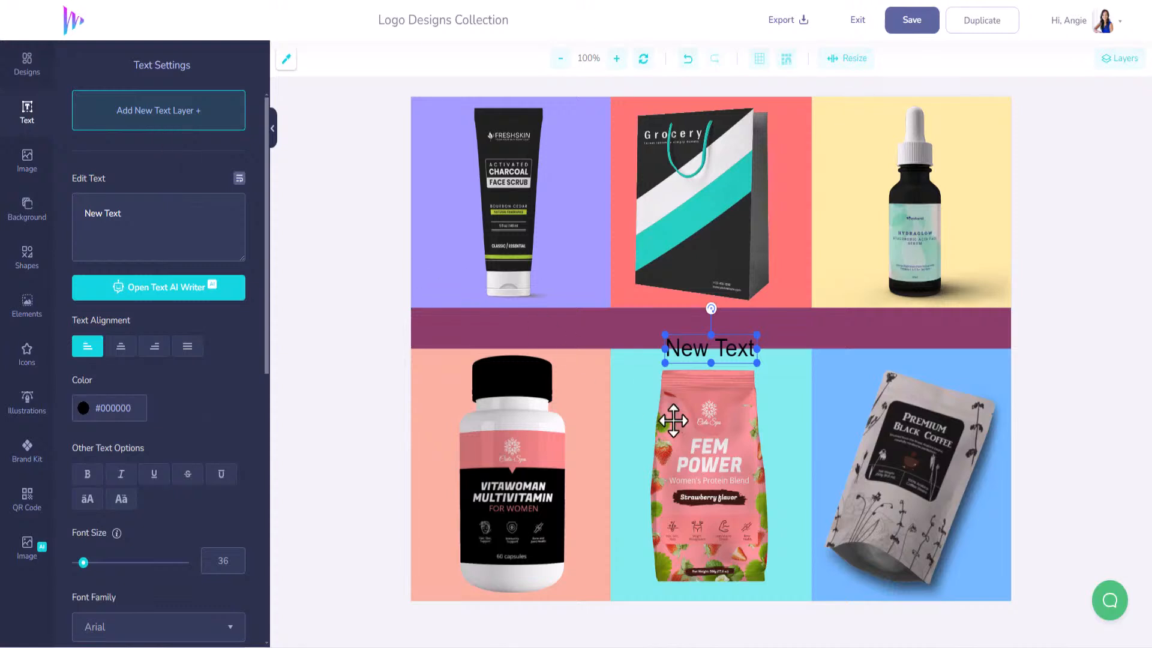
drag(701, 344, 699, 330)
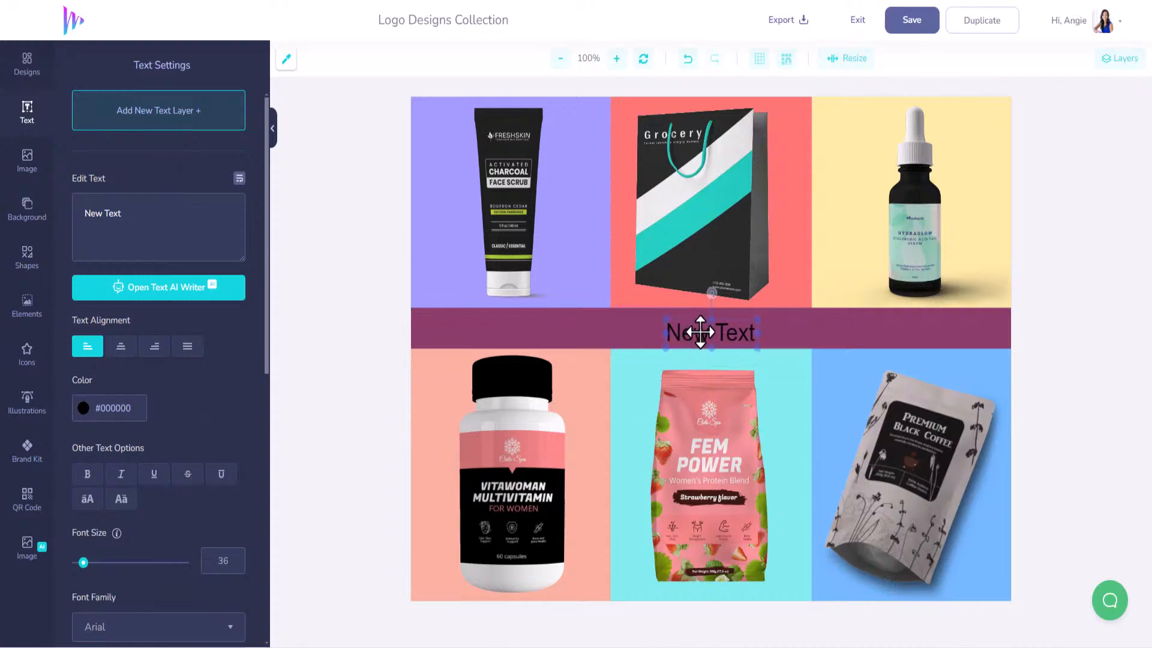
click(84, 408)
drag(113, 443, 73, 415)
- Change the banner text to "I Will Design 3-D Packaging Mockups for Your Brand" and scale it to font size 39 across the banner
click(123, 220)
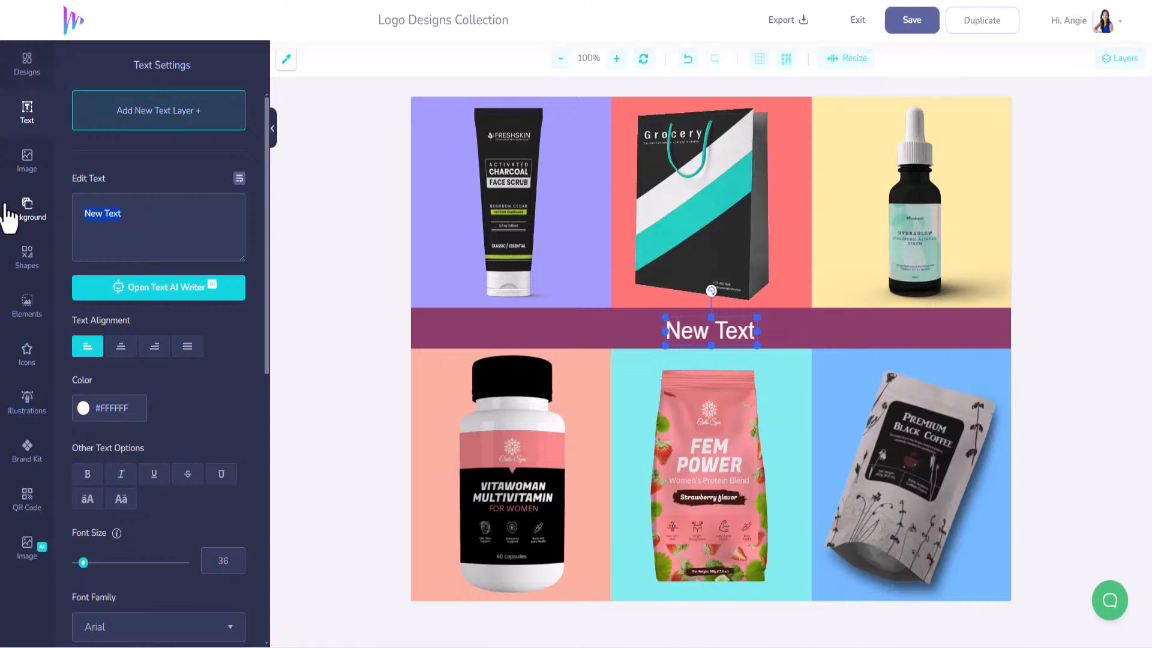
text(I Will)
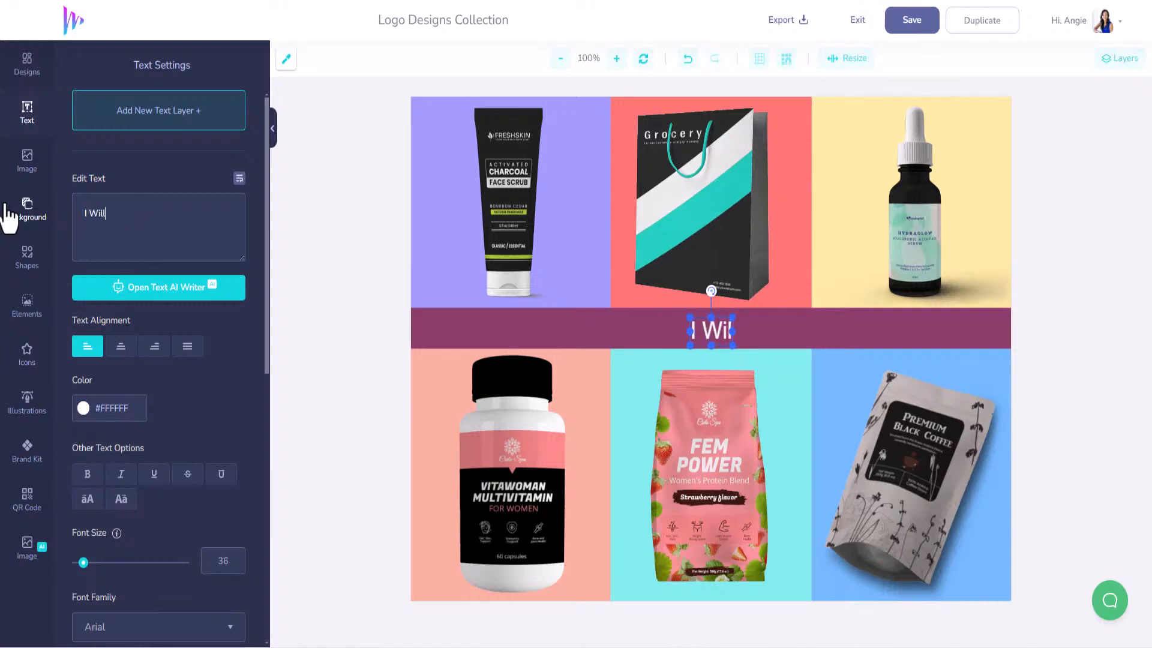
text( Cesign )
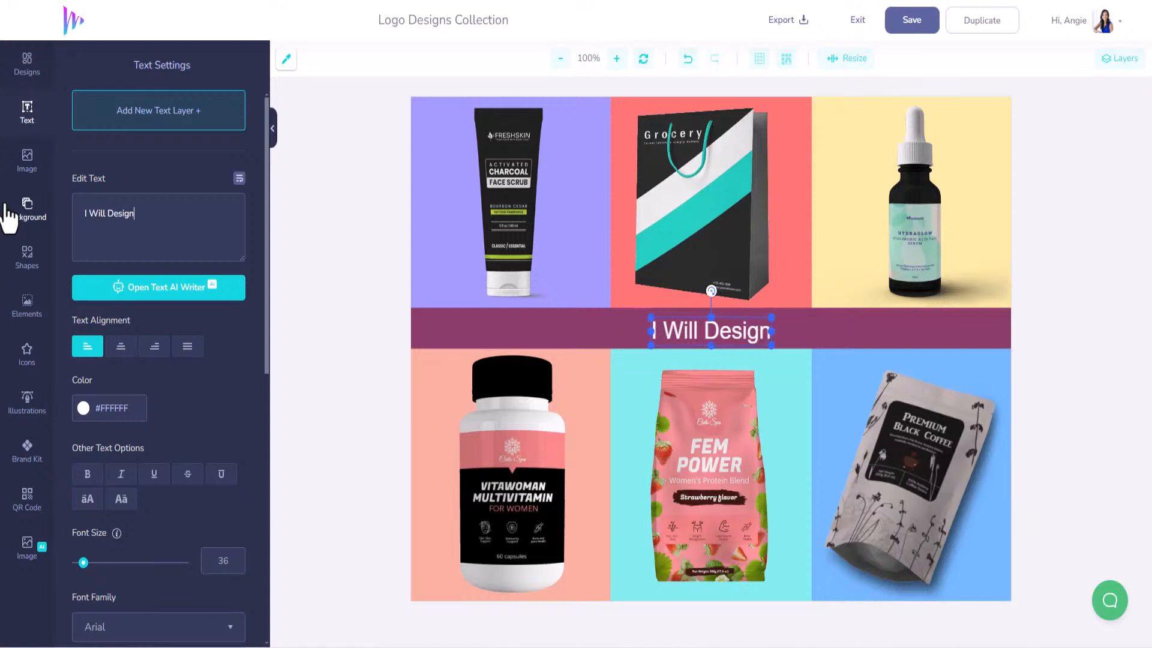
text(3-)
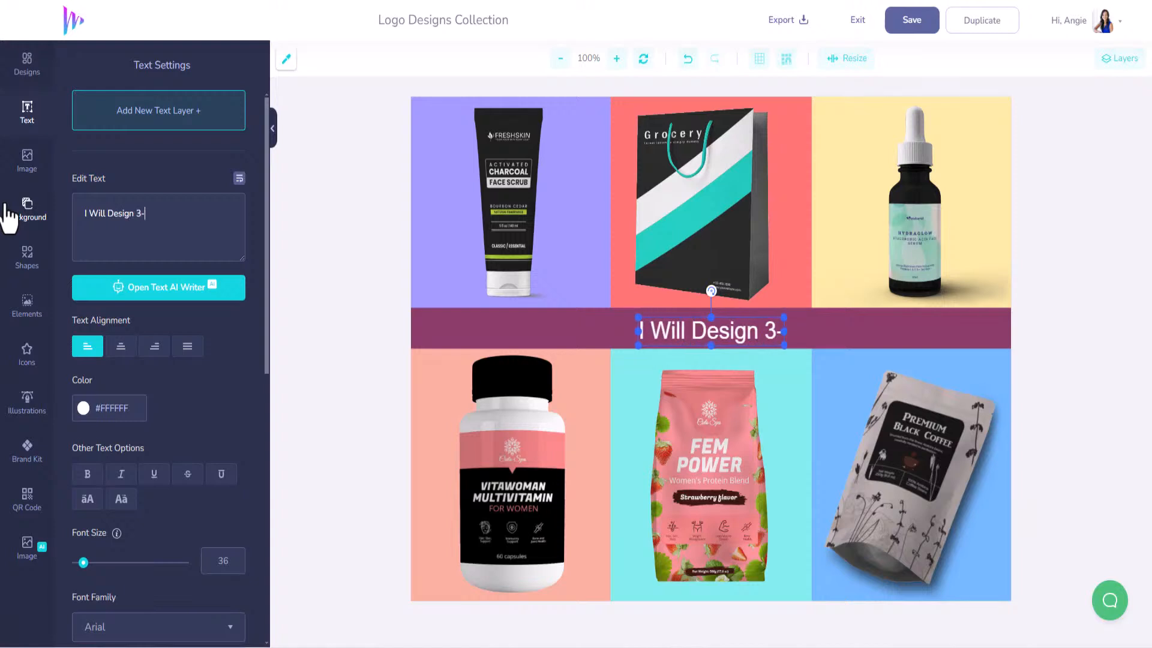
text(D Packa)
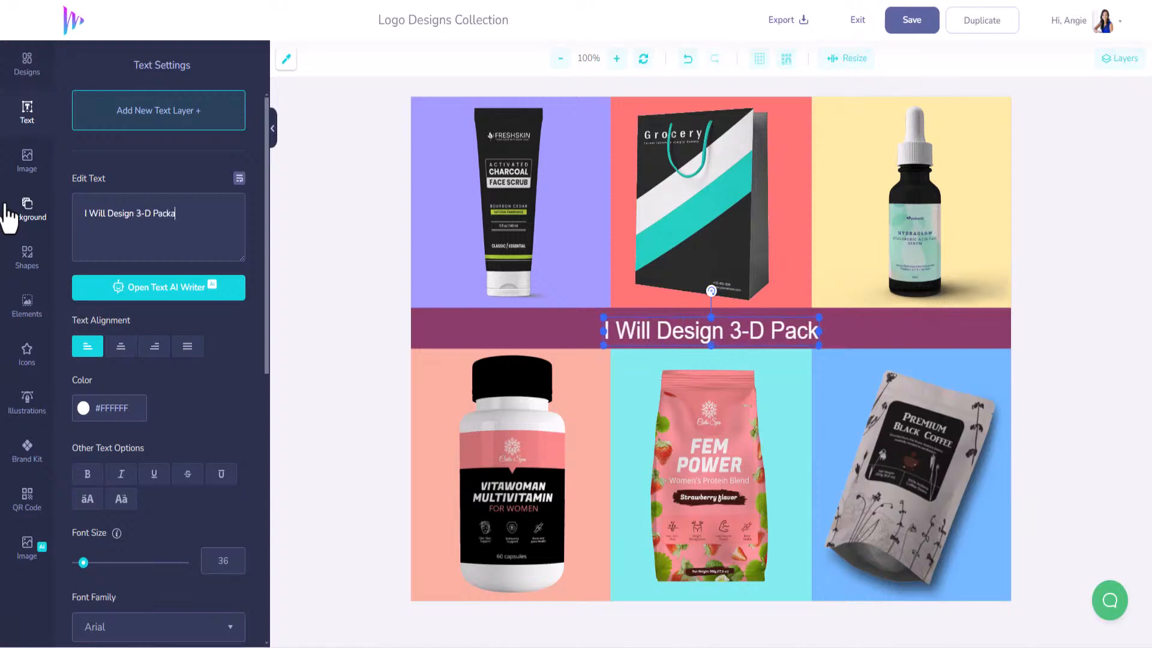
text(ging Mockups FDo)
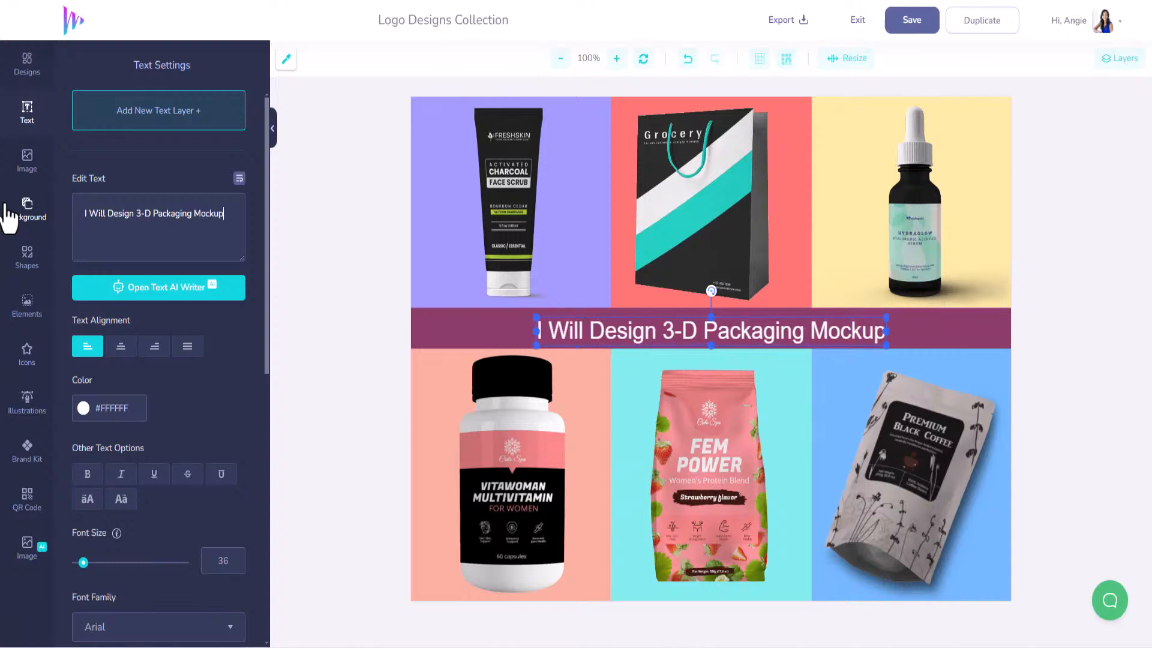
key(BackSpace)
key(BackSpace)
key(BackSpace)
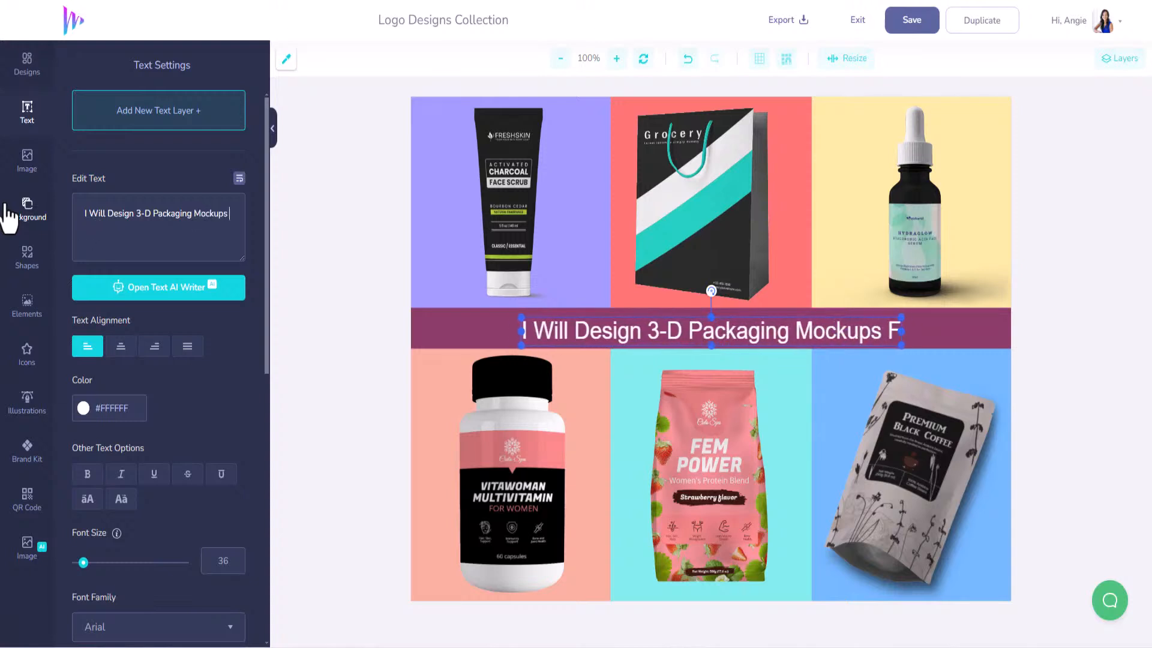
text(for Youer)
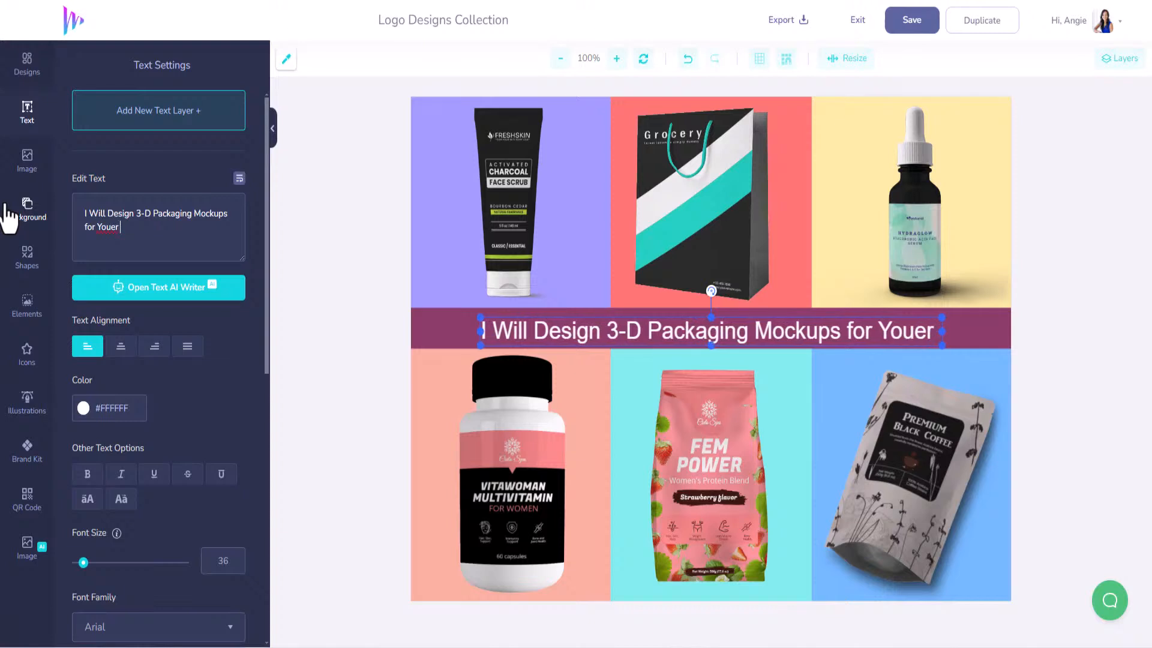
key(BackSpace)
key(BackSpace)
text(r Bran)
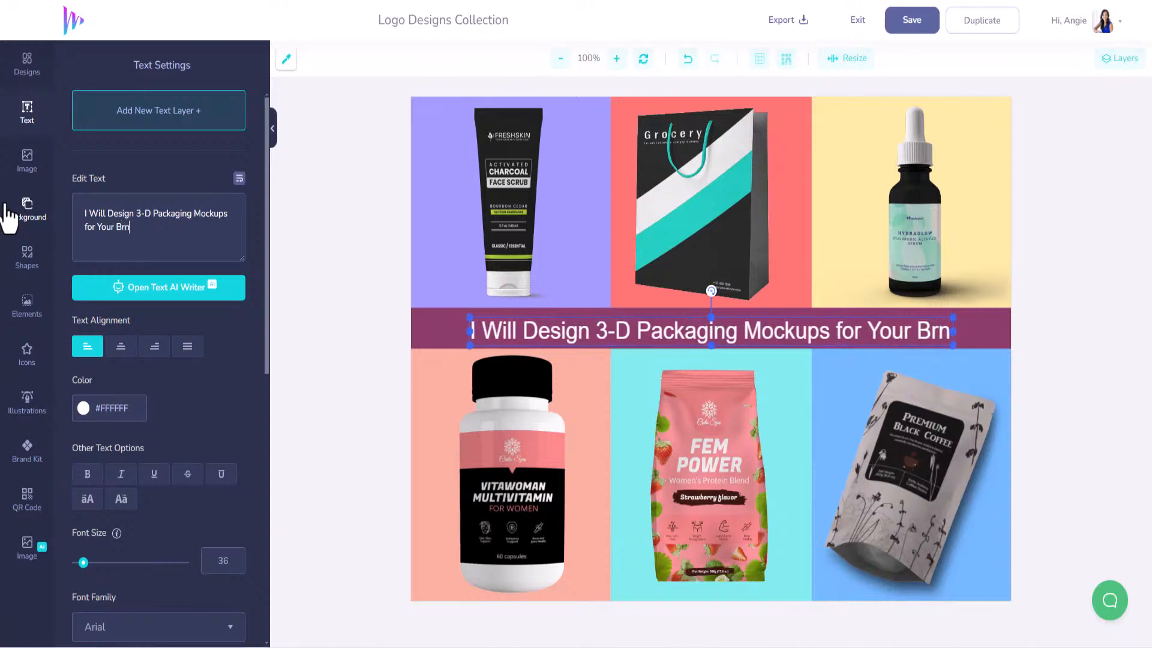
key(BackSpace)
text(an d)
key(BackSpace)
key(BackSpace)
text(d)
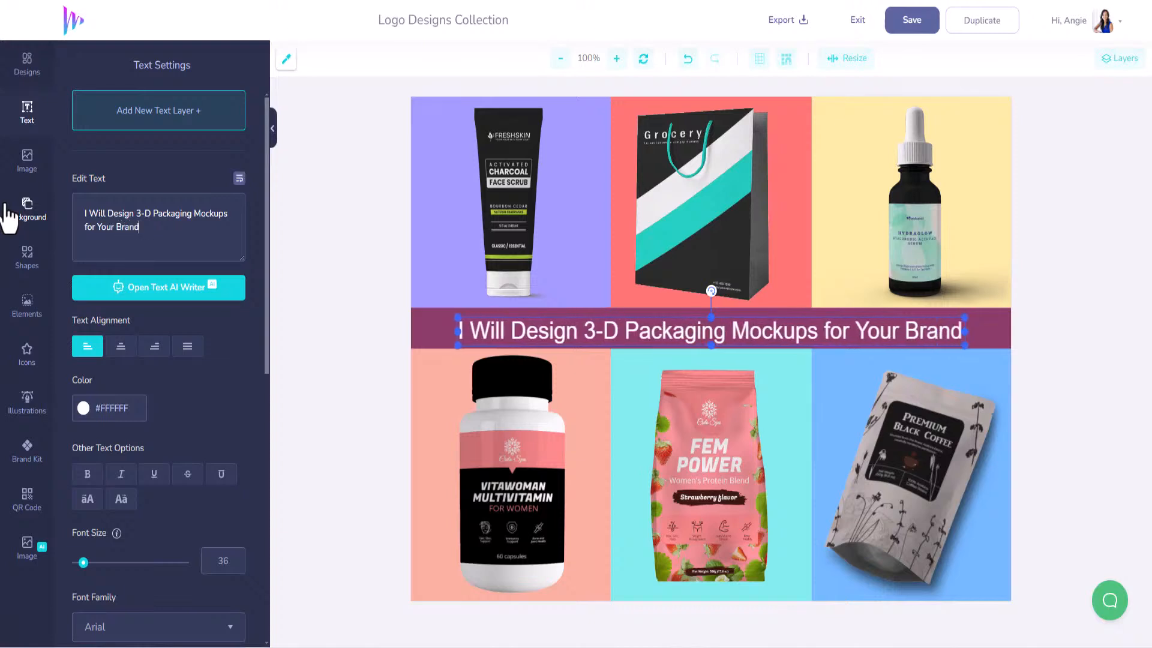
drag(618, 335, 590, 329)
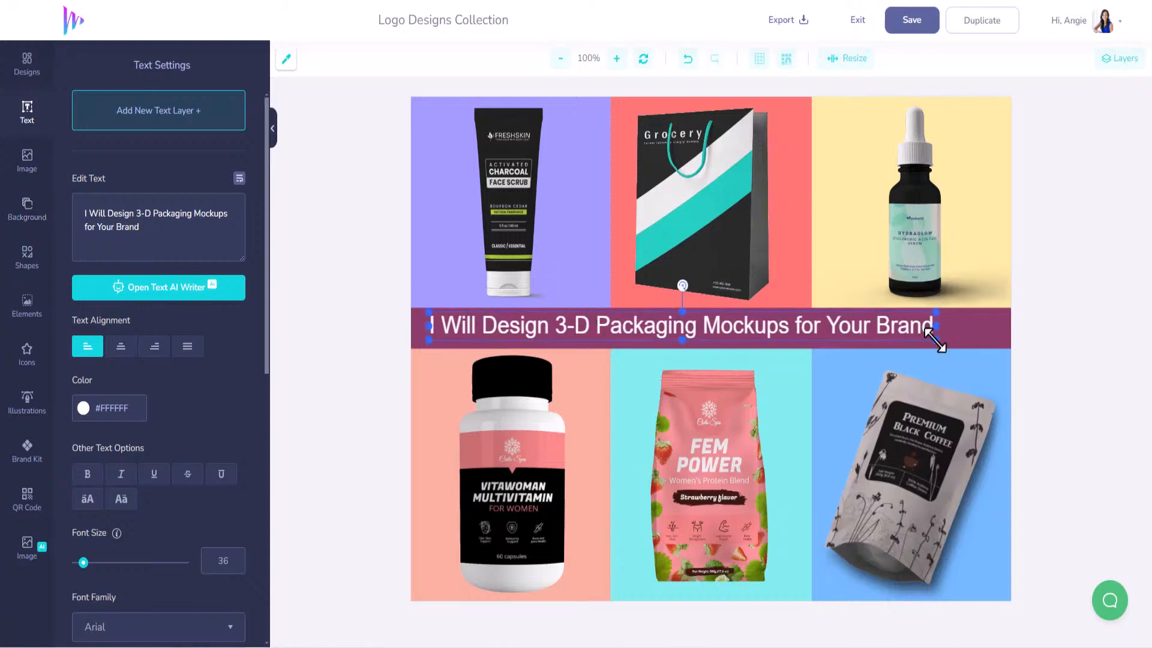
drag(934, 340, 963, 331)
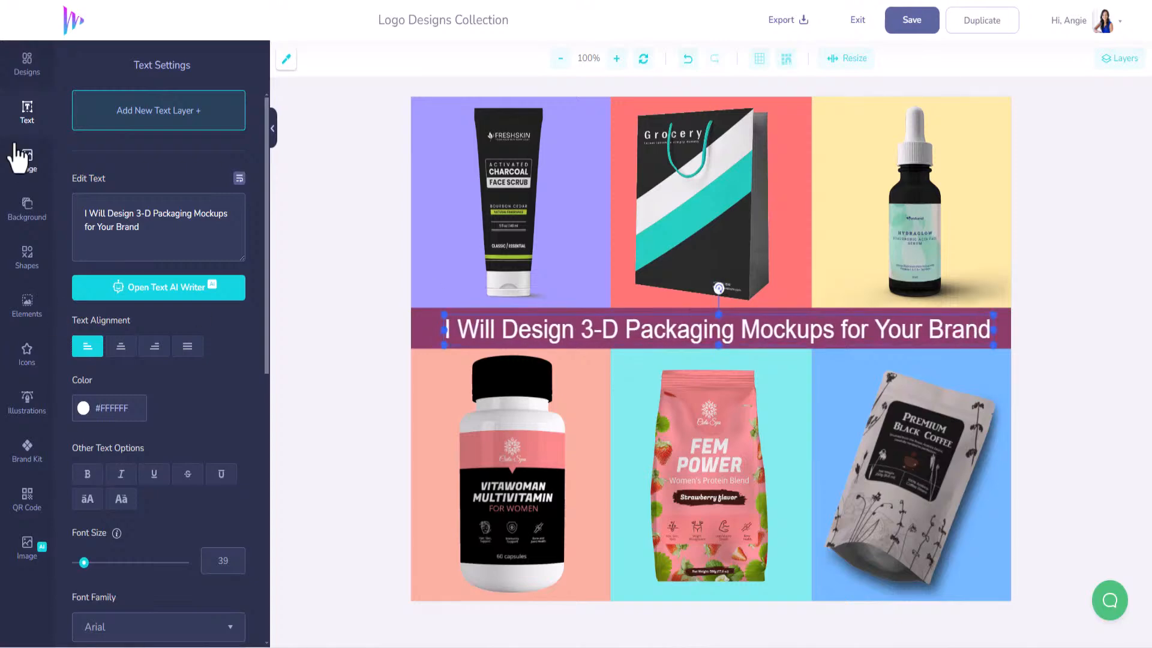
- Insert the Emotions cutout of the surprised woman in glasses and a yellow jacket
click(27, 171)
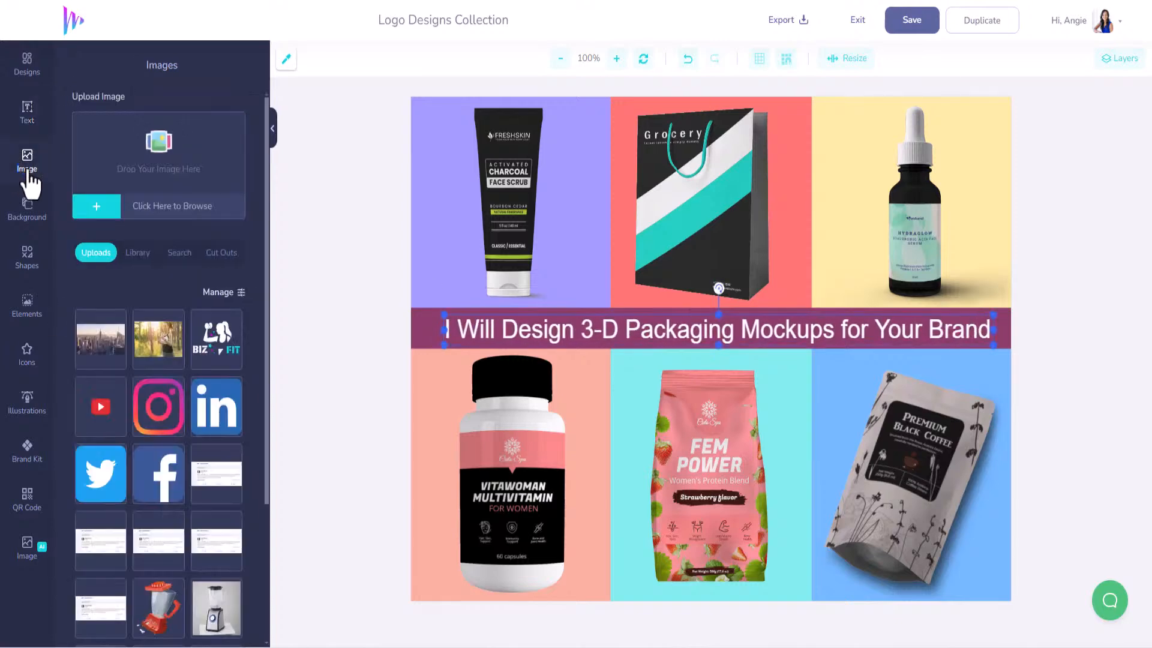
click(219, 253)
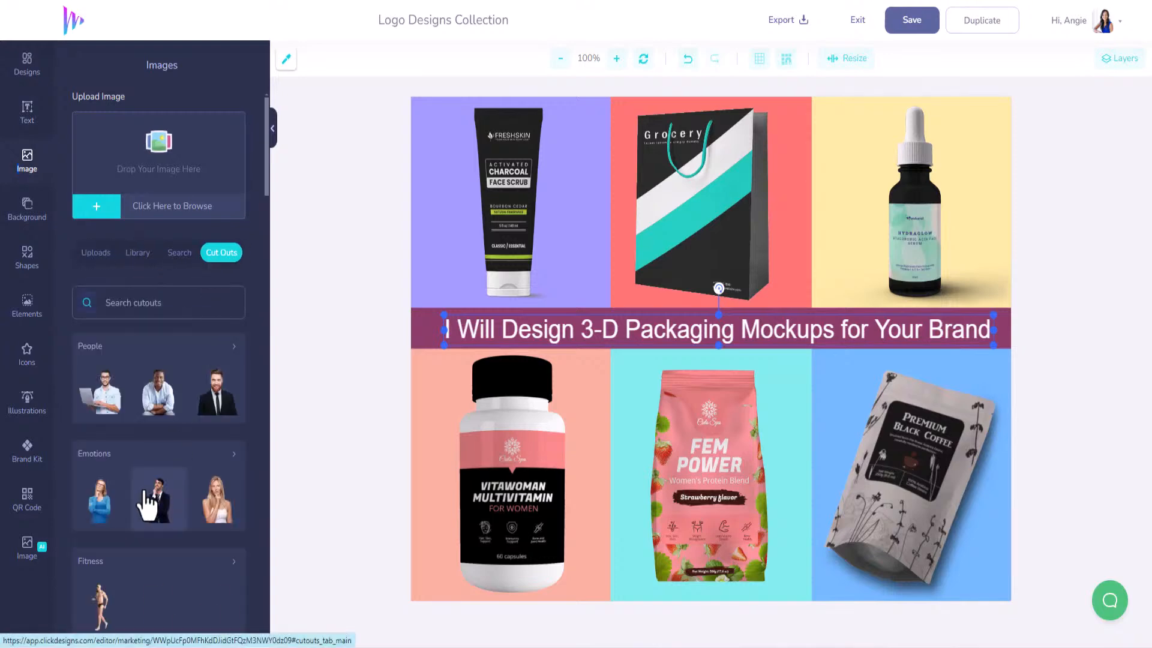
scroll(155, 492, down, 1)
scroll(158, 504, down, 3)
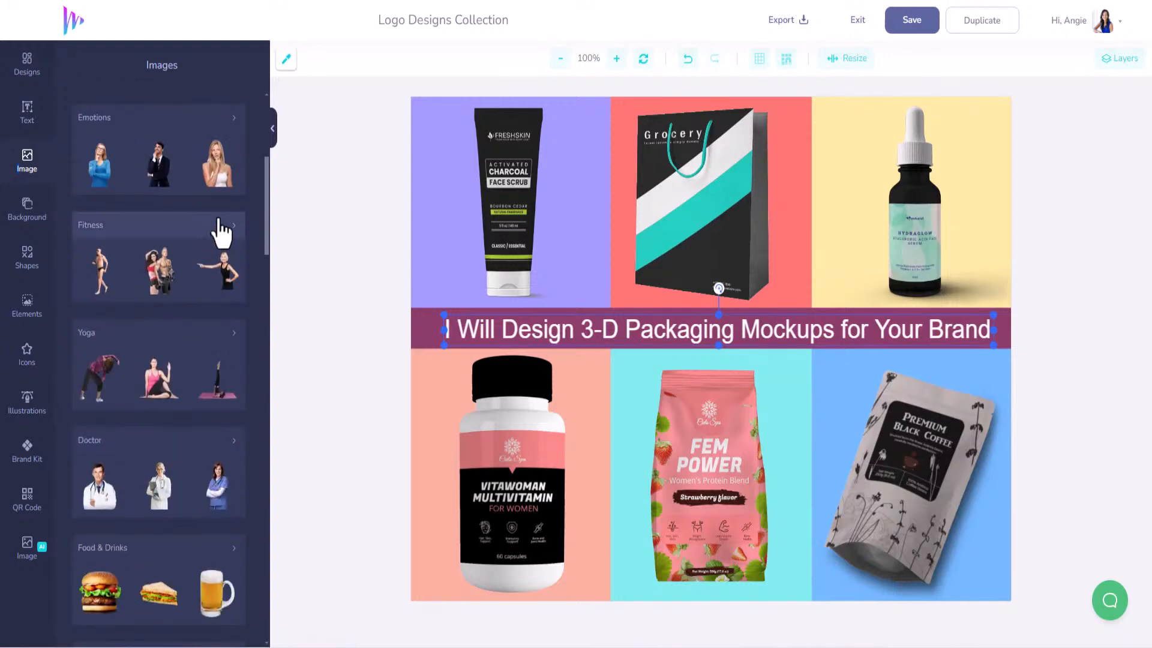
click(233, 120)
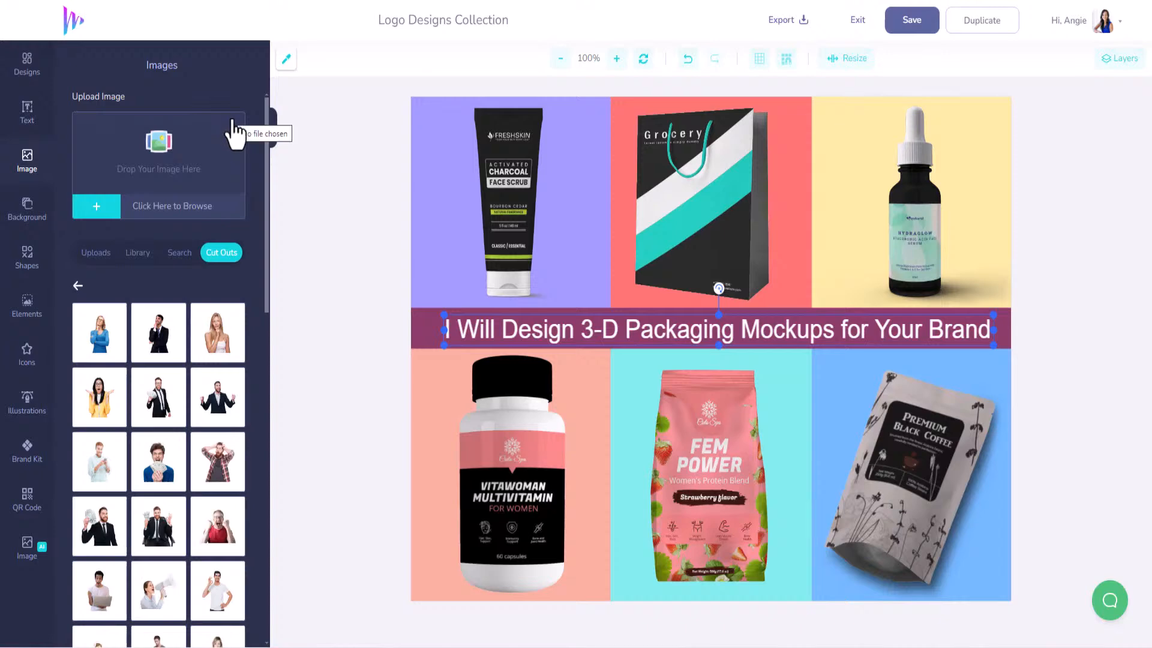
scroll(216, 588, down, 3)
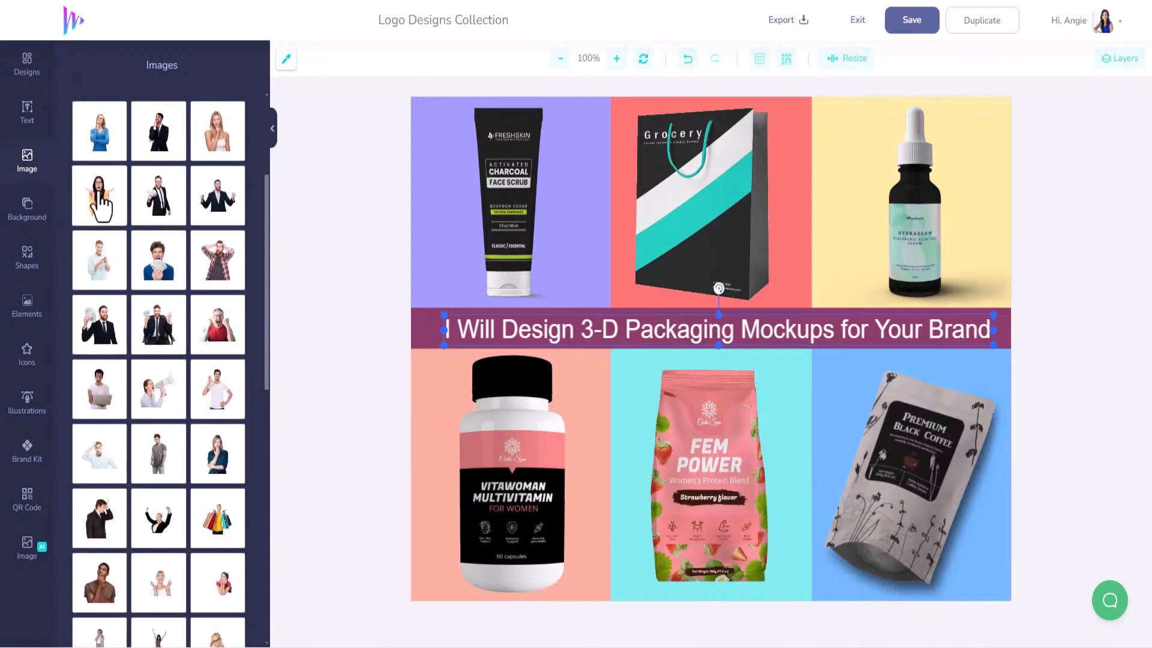
click(99, 195)
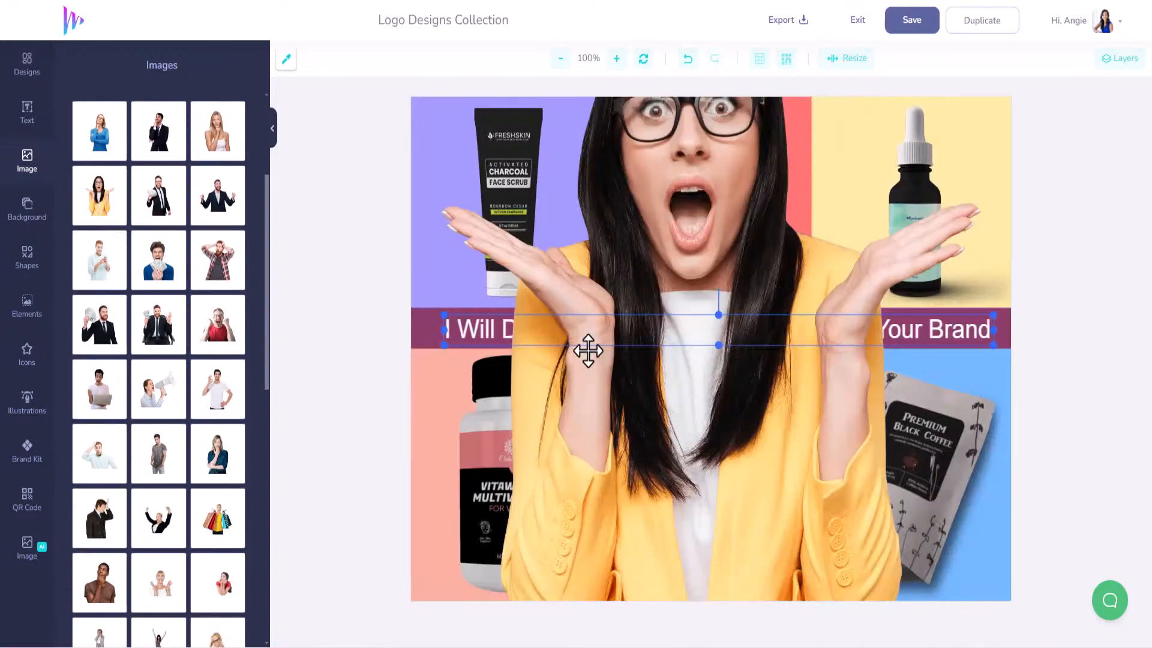
- Shrink the woman cutout and place it along the canvas's lower edge between the multivitamin bottle and the pink pouch
click(686, 341)
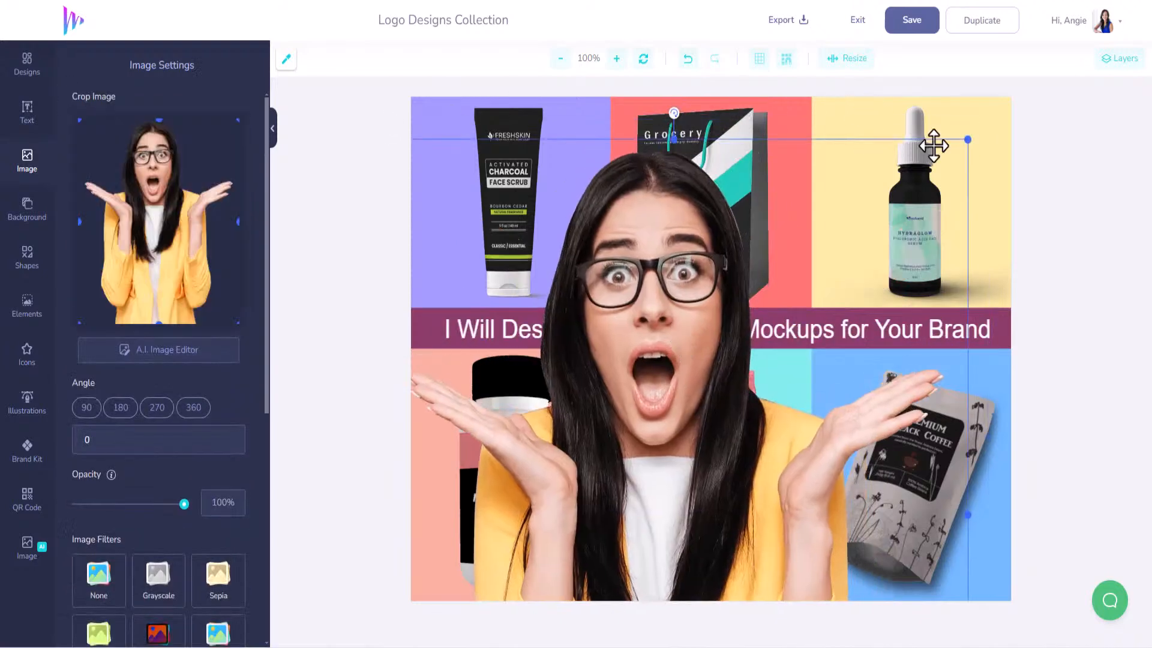
drag(968, 143, 925, 138)
drag(713, 369, 670, 420)
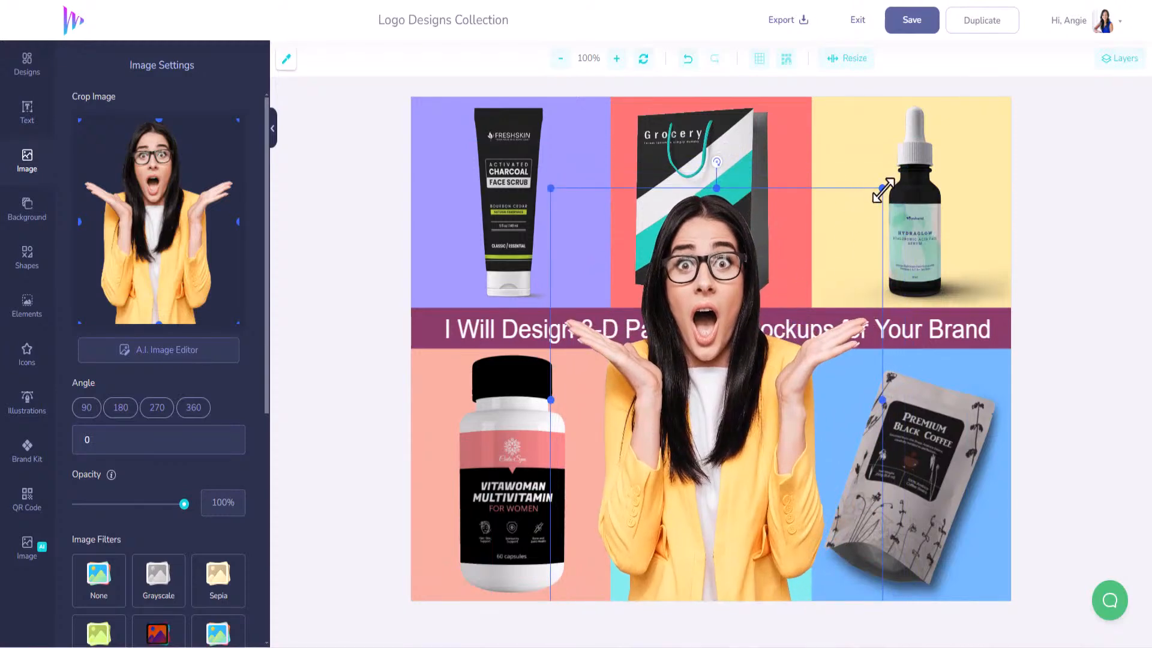
drag(882, 191, 681, 405)
- Shrink the coffee bag and the Fem Power pouch and arrange them diagonally together in the blue panel
click(907, 464)
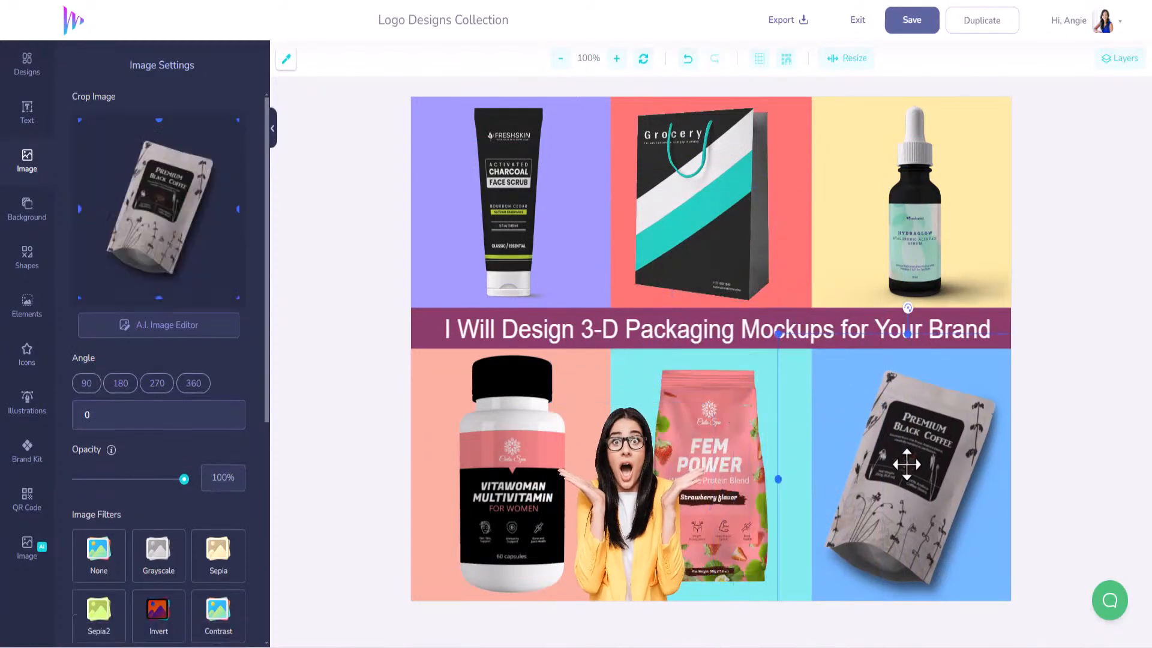
drag(779, 333, 866, 426)
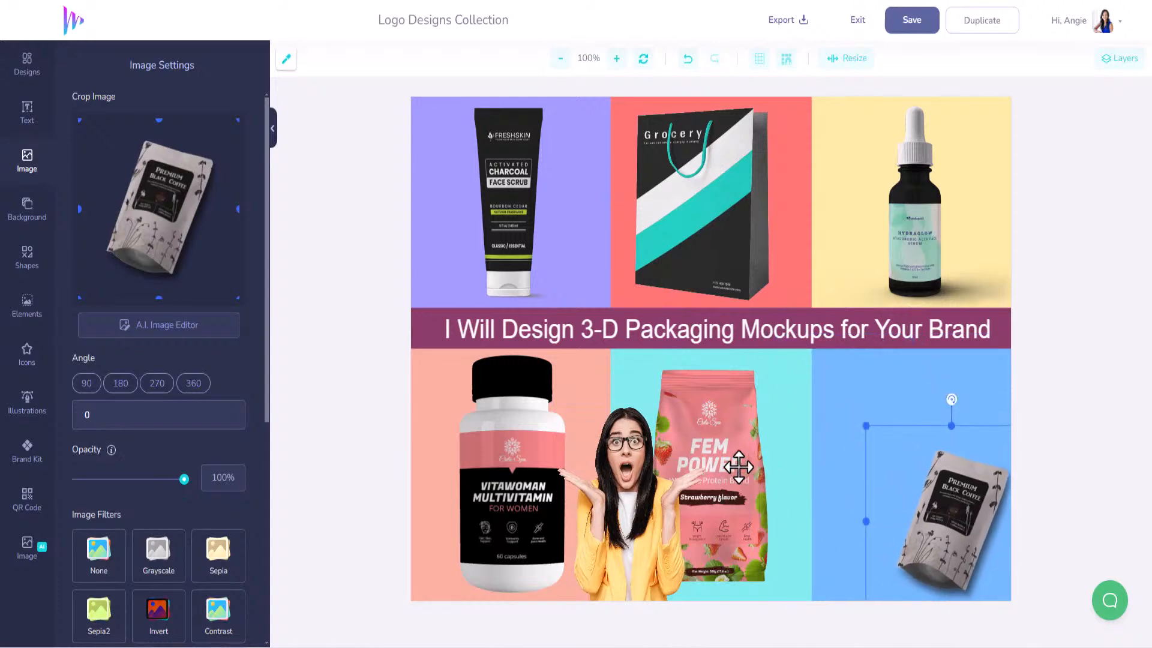
click(697, 363)
drag(587, 343, 751, 419)
drag(780, 456, 872, 402)
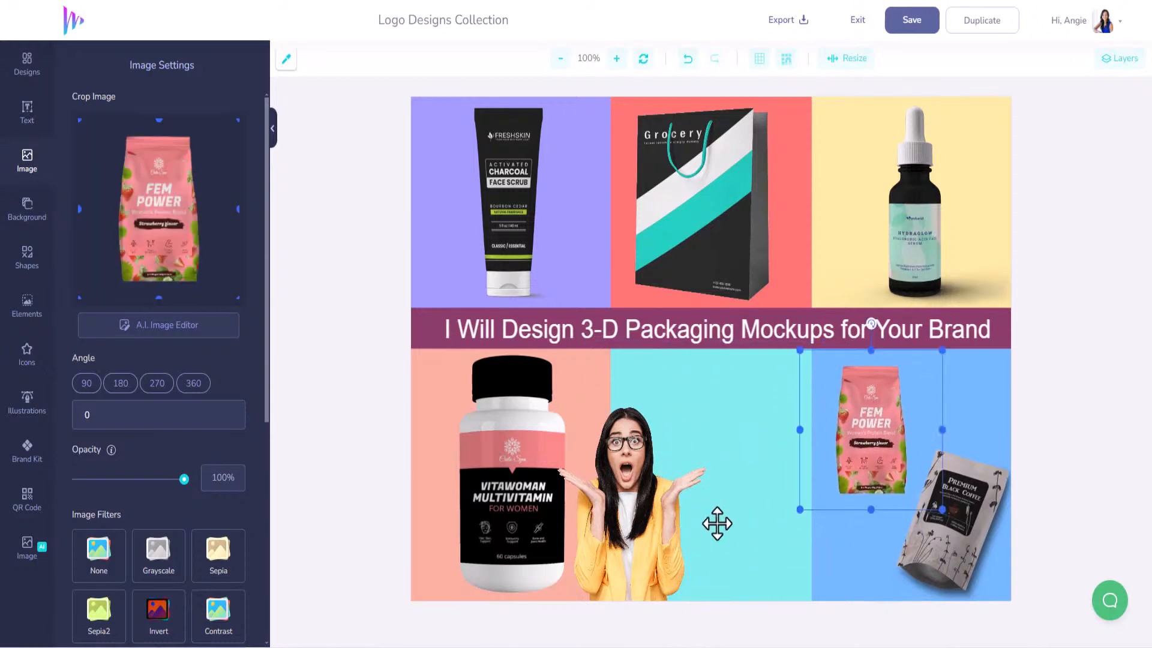
- Move the woman cutout into the emptied turquoise panel and enlarge it to fill the panel's height
drag(637, 504, 718, 497)
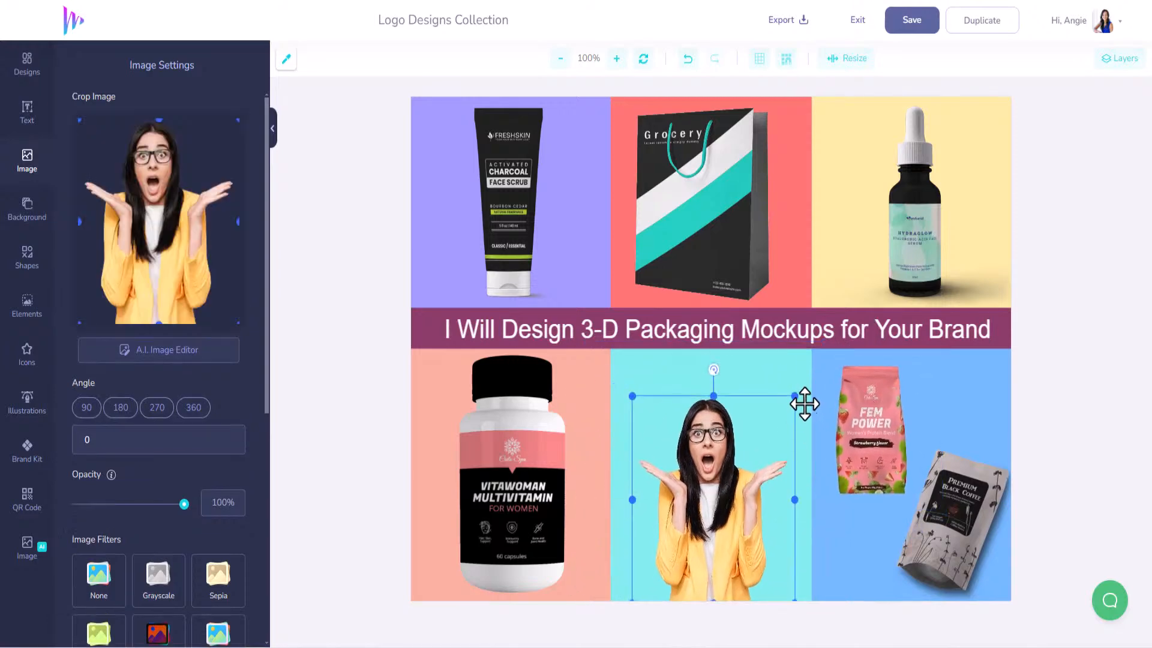
drag(793, 396, 832, 351)
drag(729, 471, 723, 491)
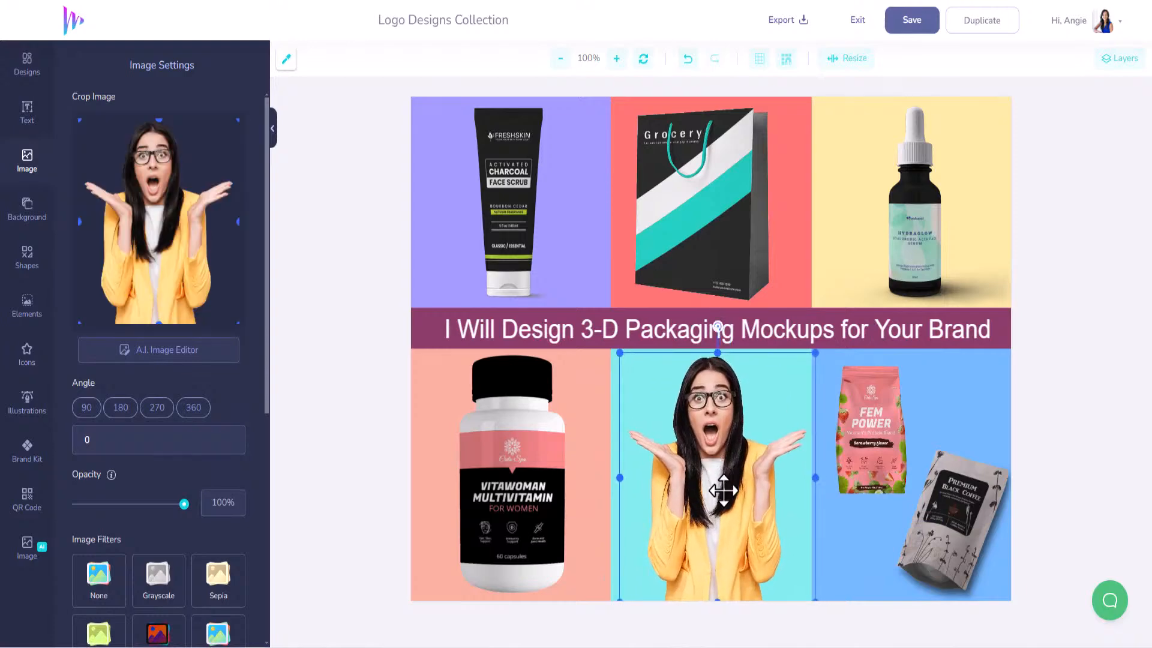
- Shrink the multivitamin bottle and place it in the lower-left corner of the salmon panel
click(527, 477)
drag(636, 334, 510, 457)
drag(467, 525, 471, 524)
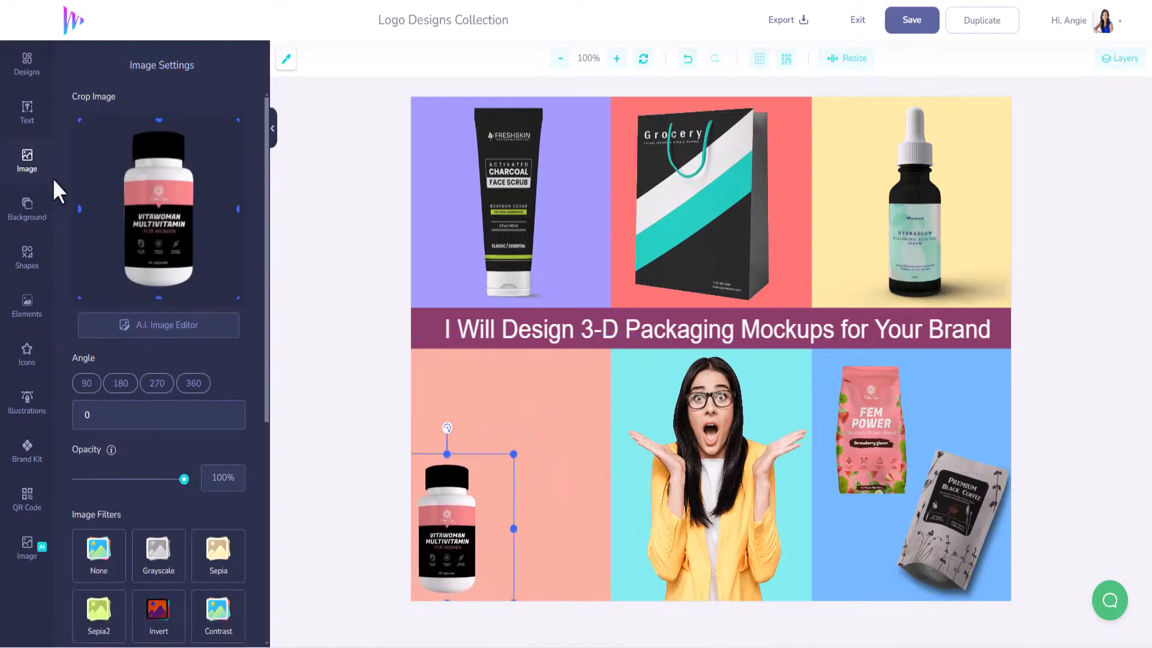
- Add the green-and-white Citrussilk body lotion pump bottle from the Packaging templates to the collage
click(28, 64)
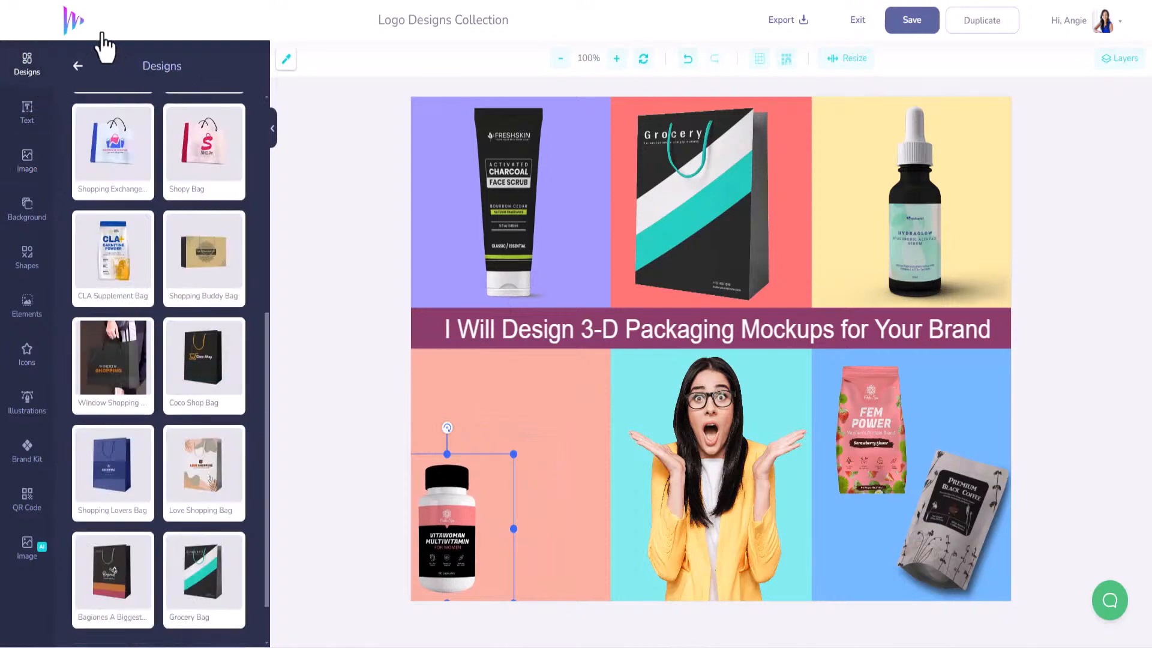
click(77, 66)
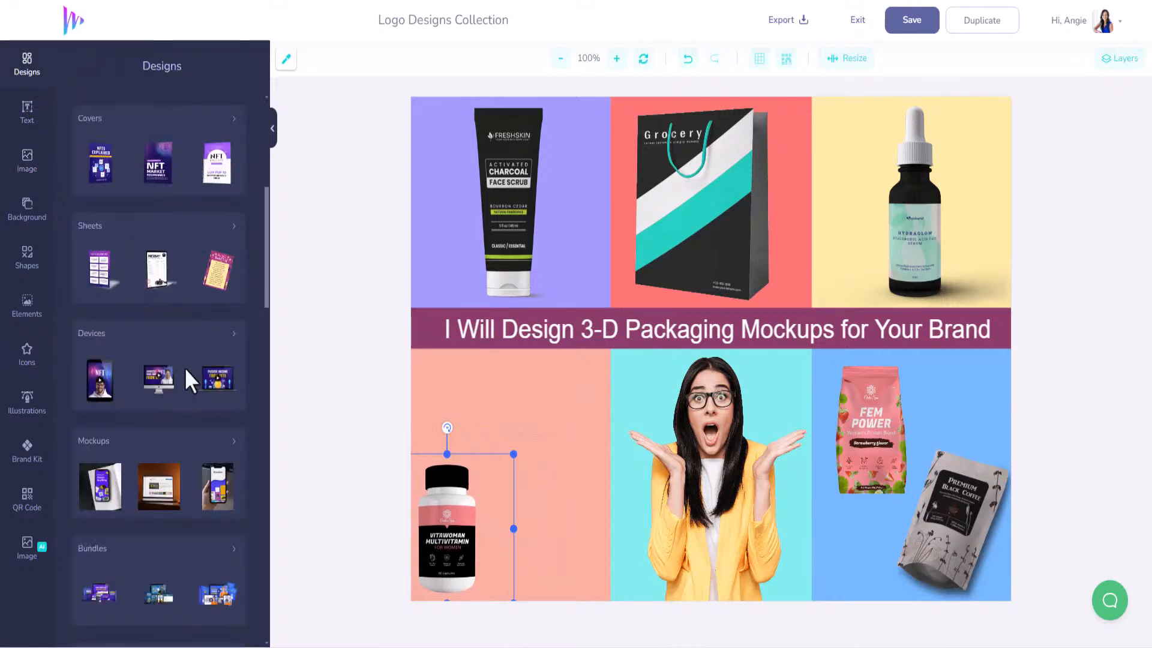
scroll(174, 396, down, 10)
scroll(175, 395, up, 10)
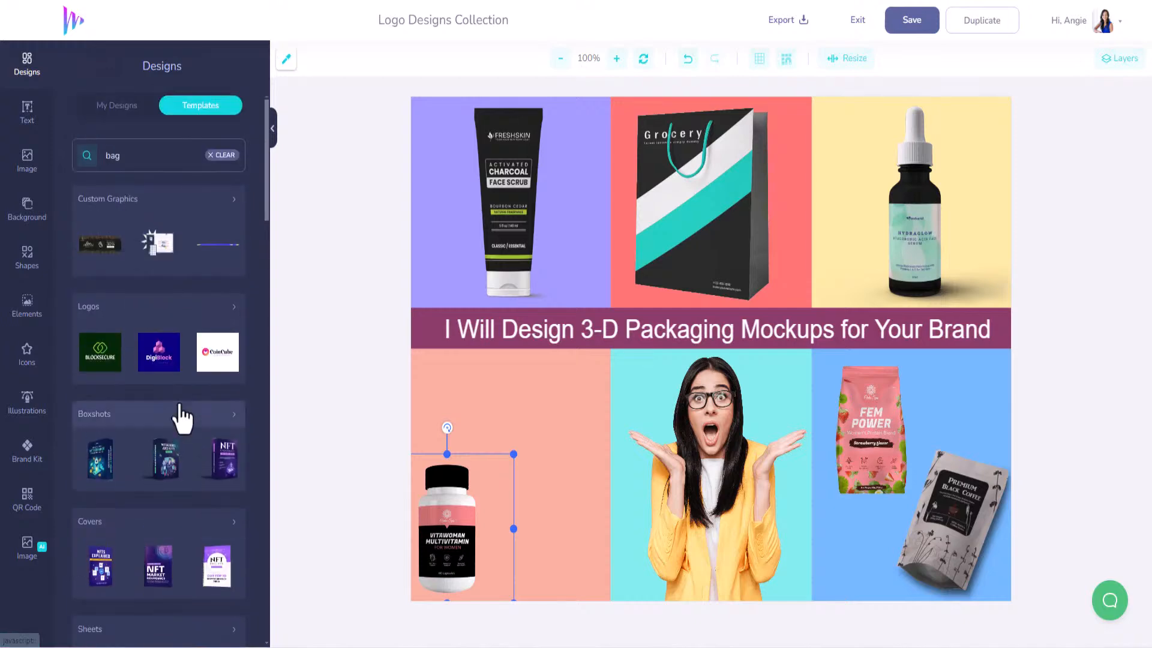
scroll(186, 507, down, 15)
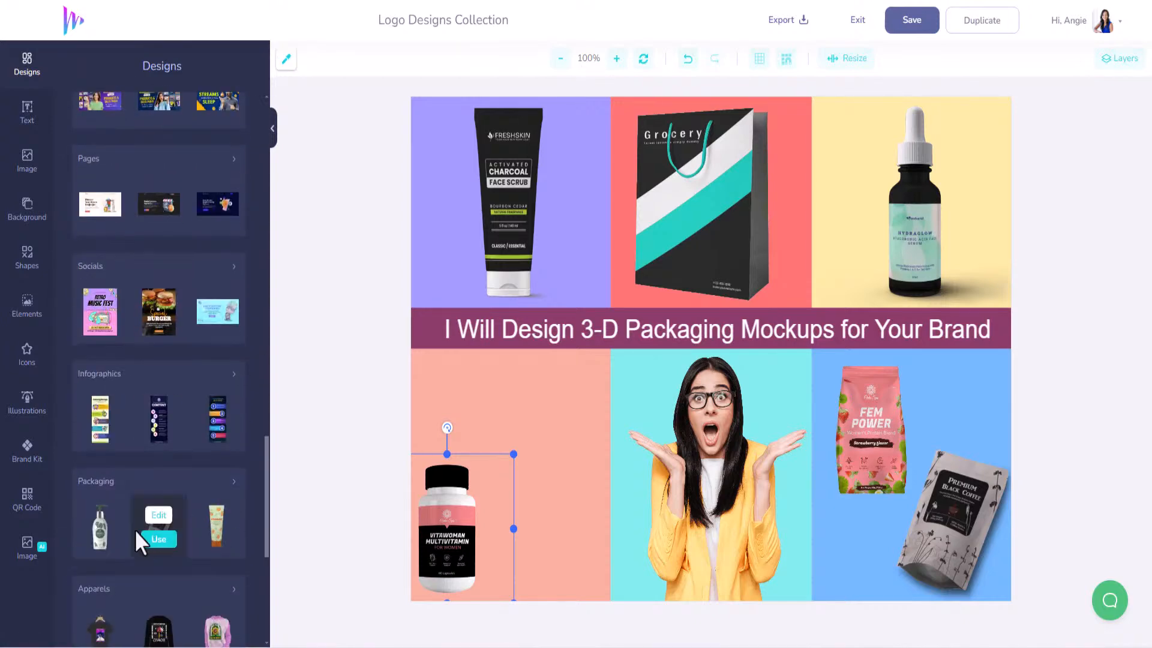
drag(367, 489, 624, 401)
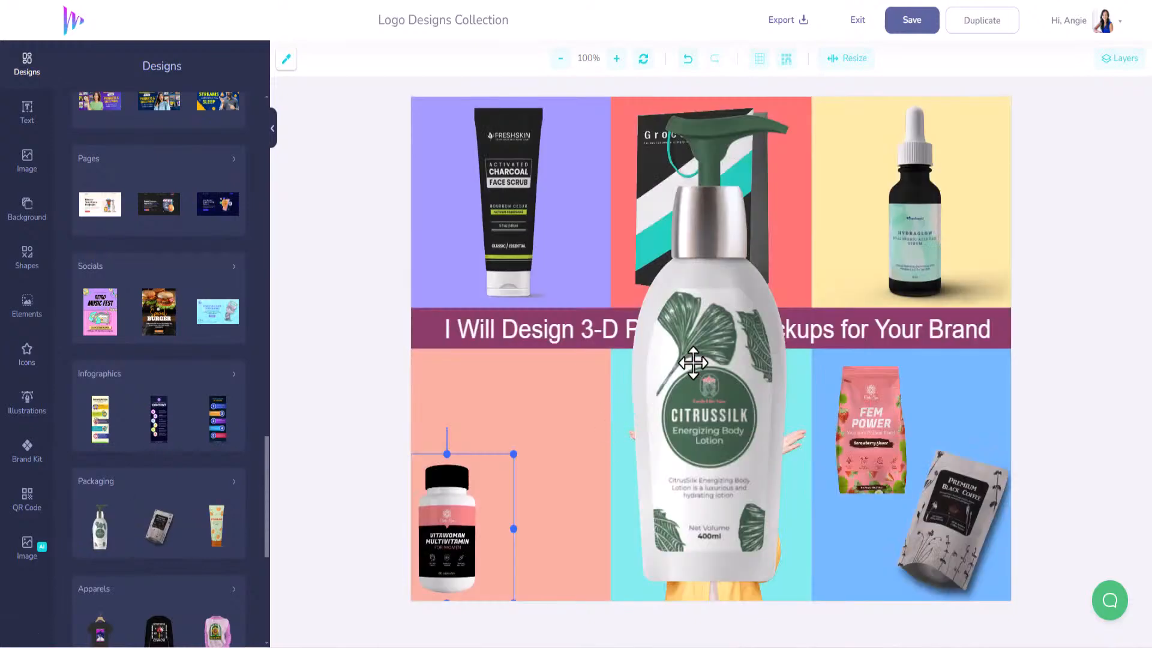
- Shrink the lotion bottle into the upper part of the salmon panel and shift the multivitamin bottle slightly inward
drag(931, 105, 621, 405)
drag(570, 497, 556, 431)
drag(471, 531, 492, 526)
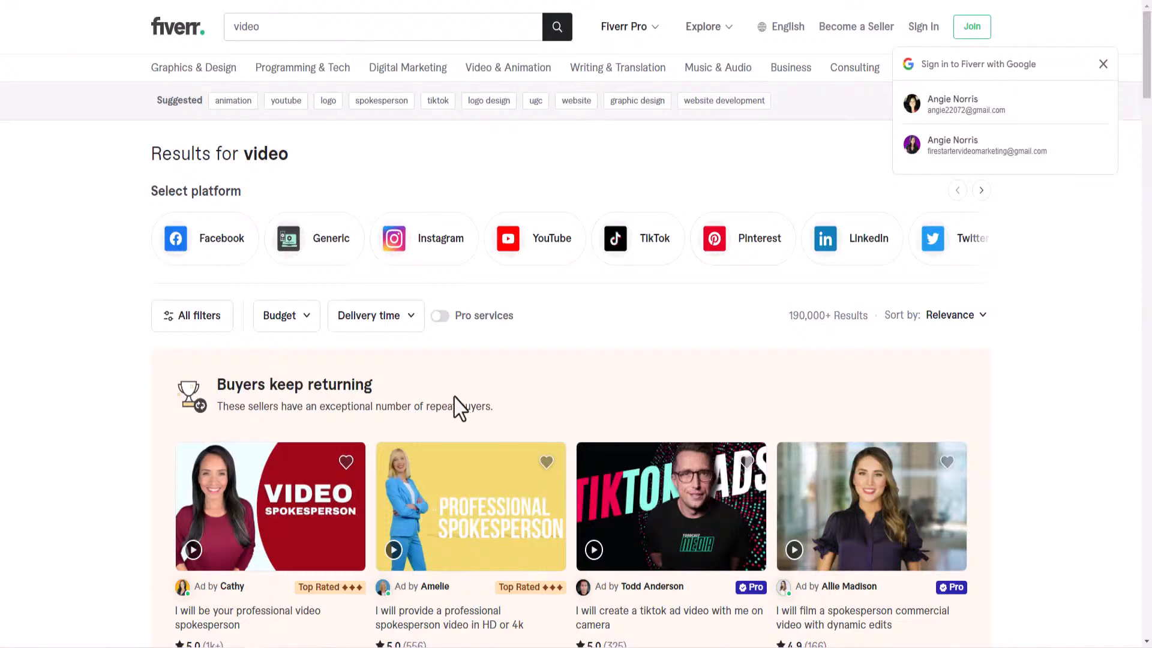
scroll(618, 420, down, 4)
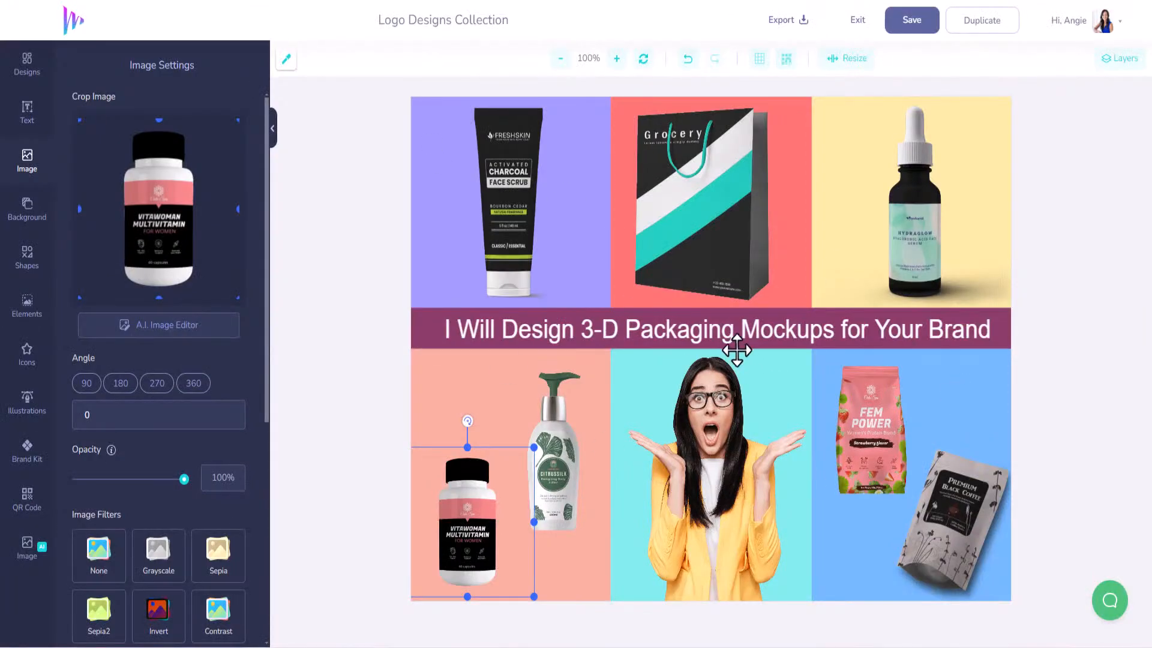
- Save the packaging mockup collage and exit the editor
click(912, 22)
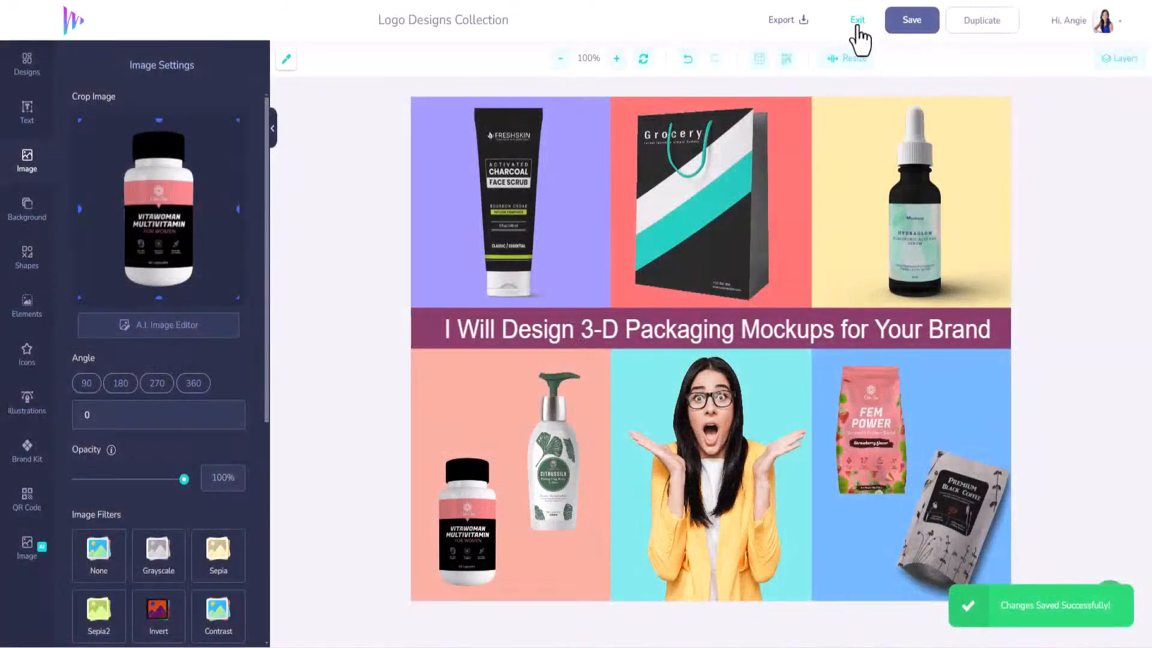
click(858, 21)
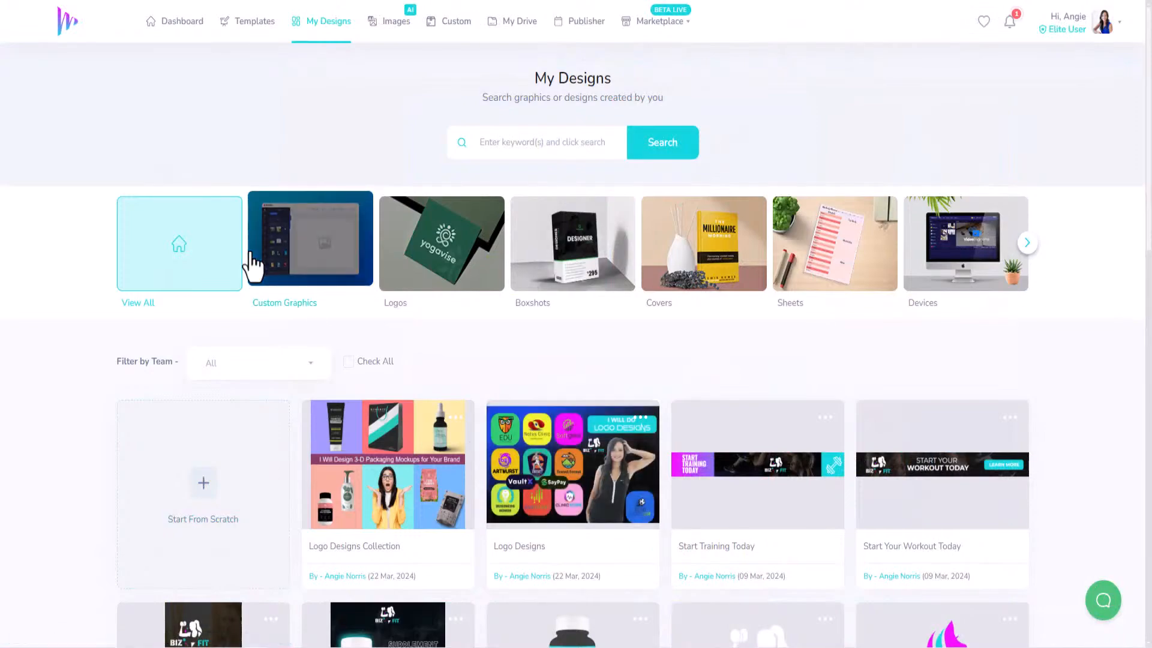
- Look through the saved designs, loading further batches to examine the older book, card, thumbnail and mockup projects
scroll(309, 321, down, 5)
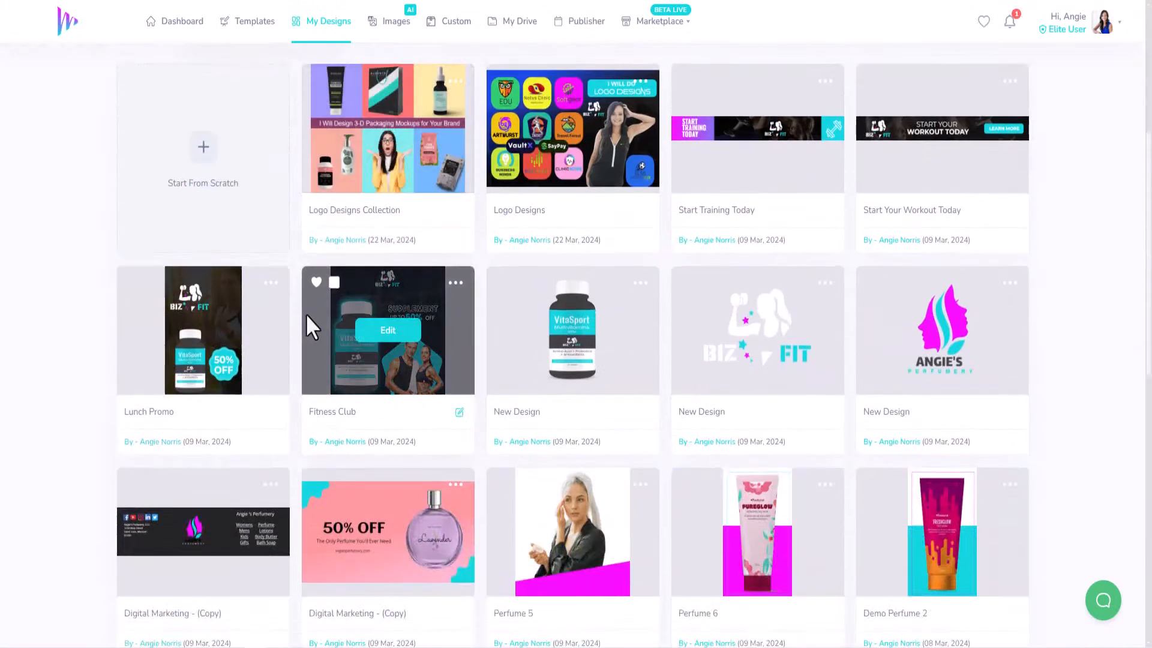
scroll(307, 315, down, 7)
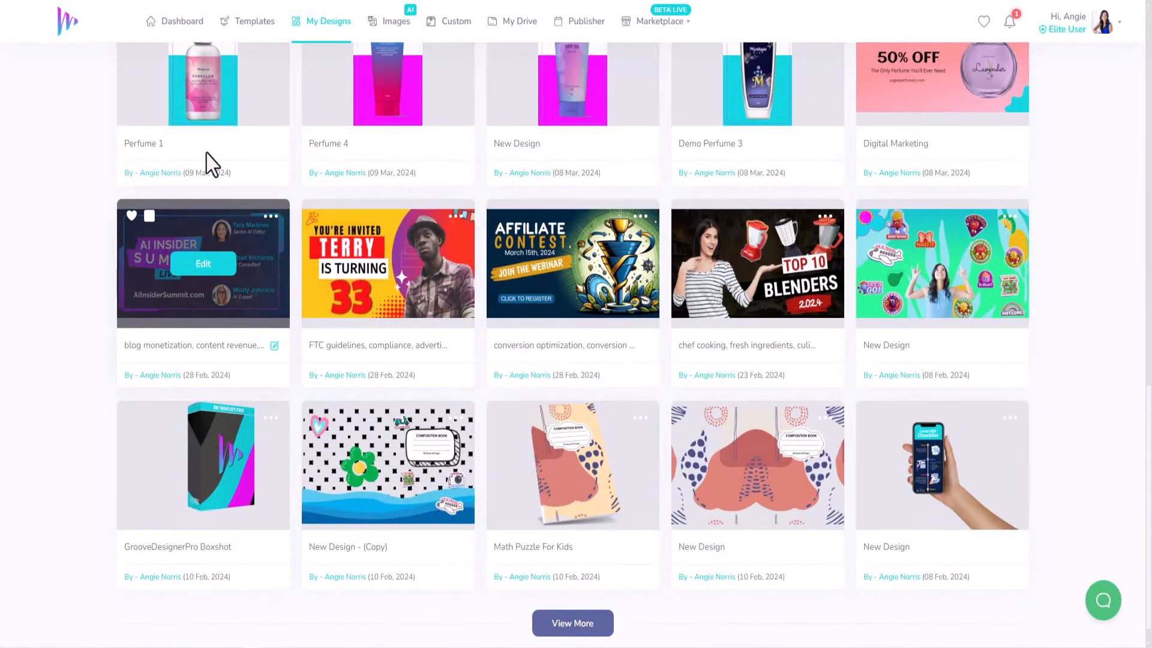
scroll(387, 538, down, 1)
mouse_move(579, 456)
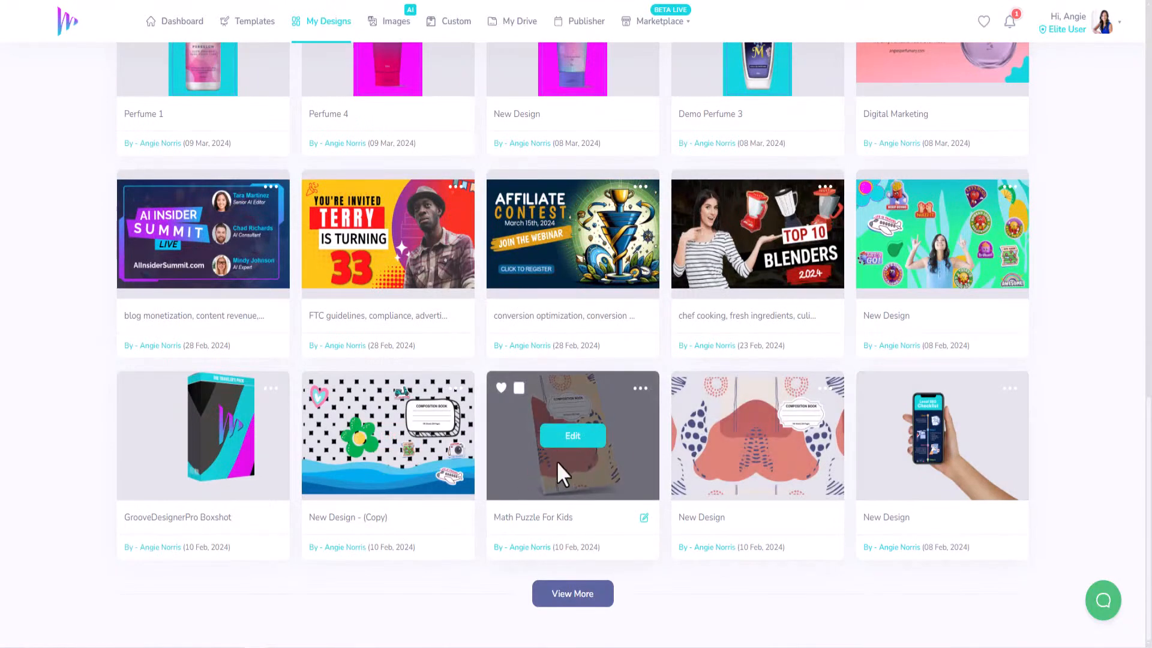
click(568, 594)
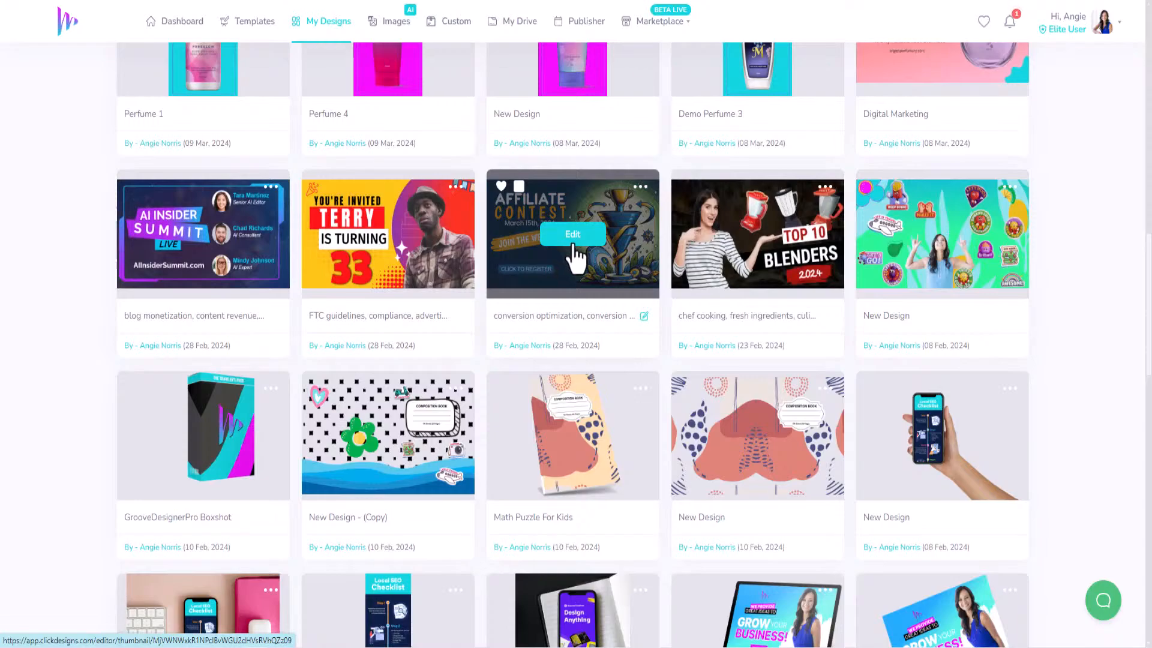
scroll(579, 261, down, 4)
scroll(576, 270, down, 5)
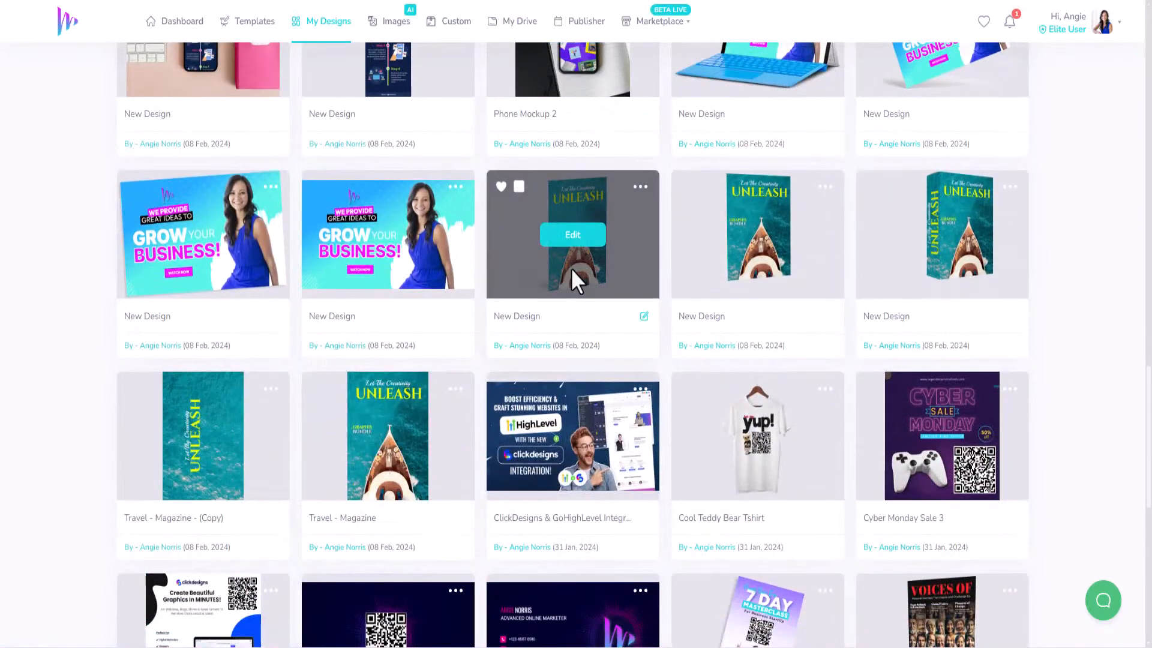
scroll(540, 267, down, 4)
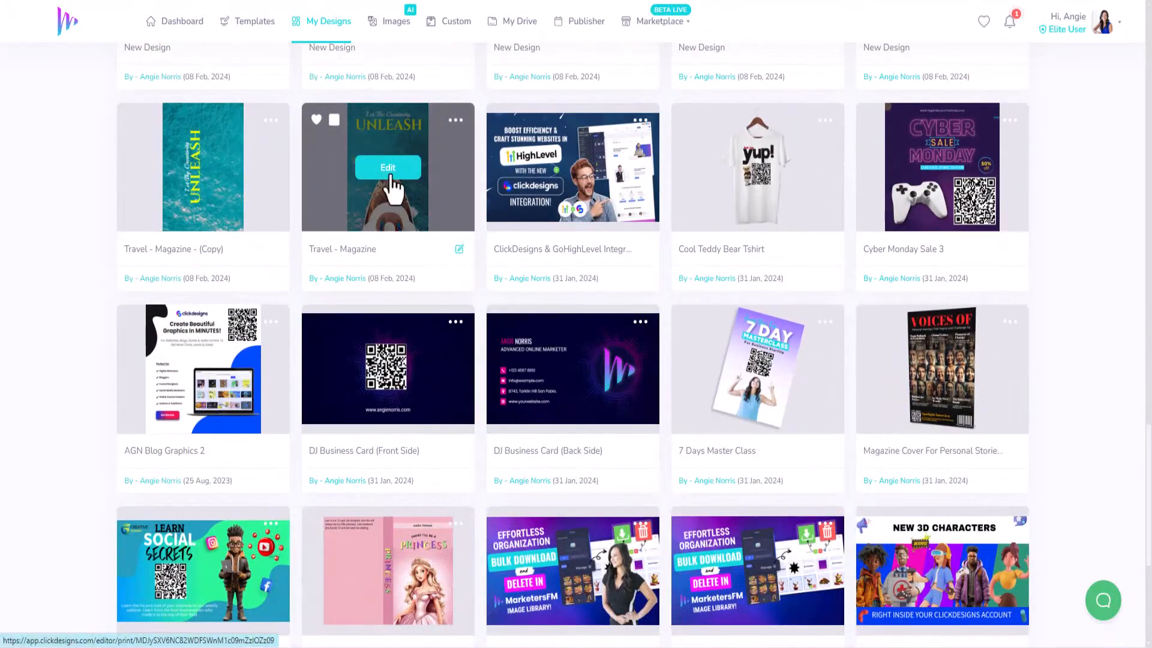
scroll(420, 204, down, 3)
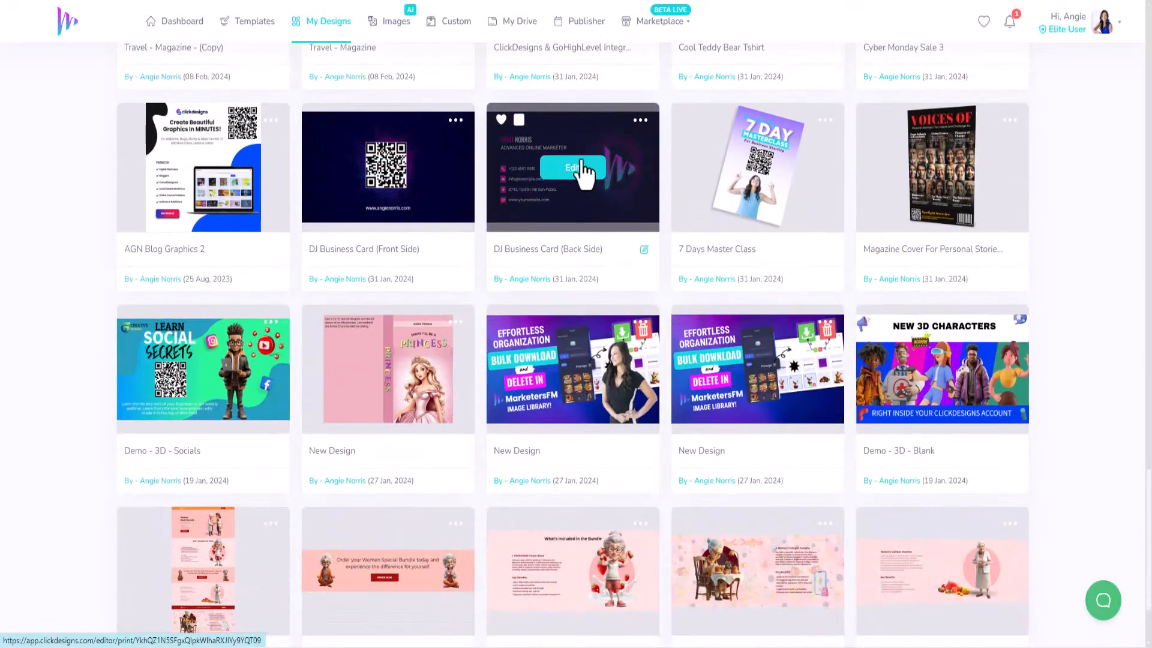
scroll(580, 170, down, 3)
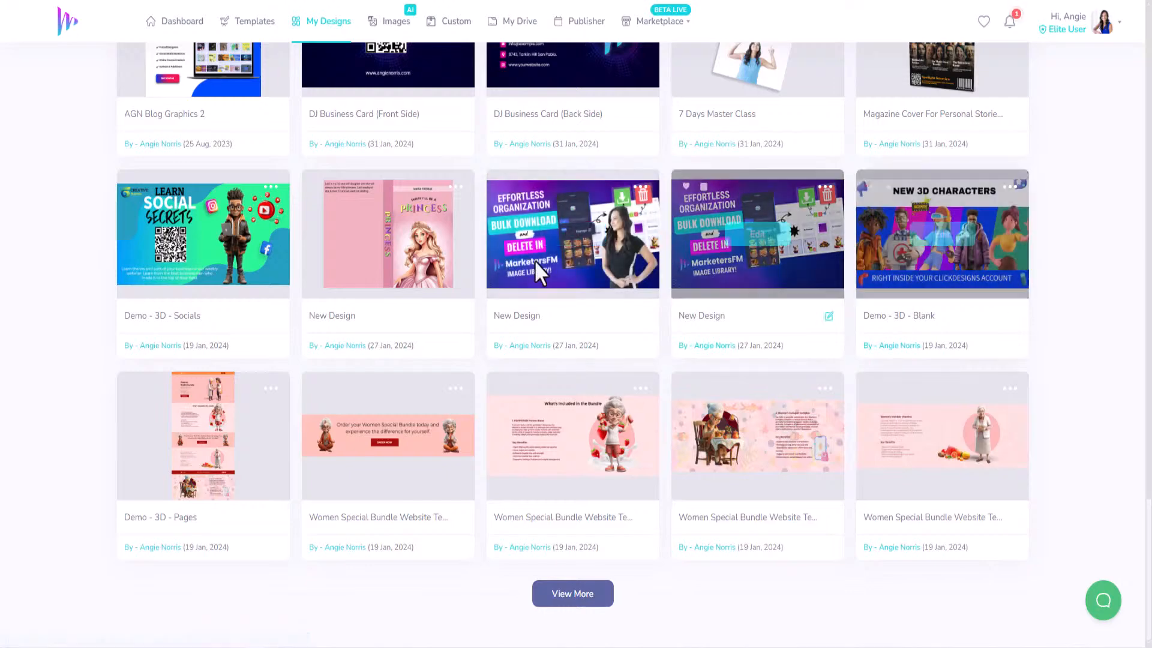
click(561, 596)
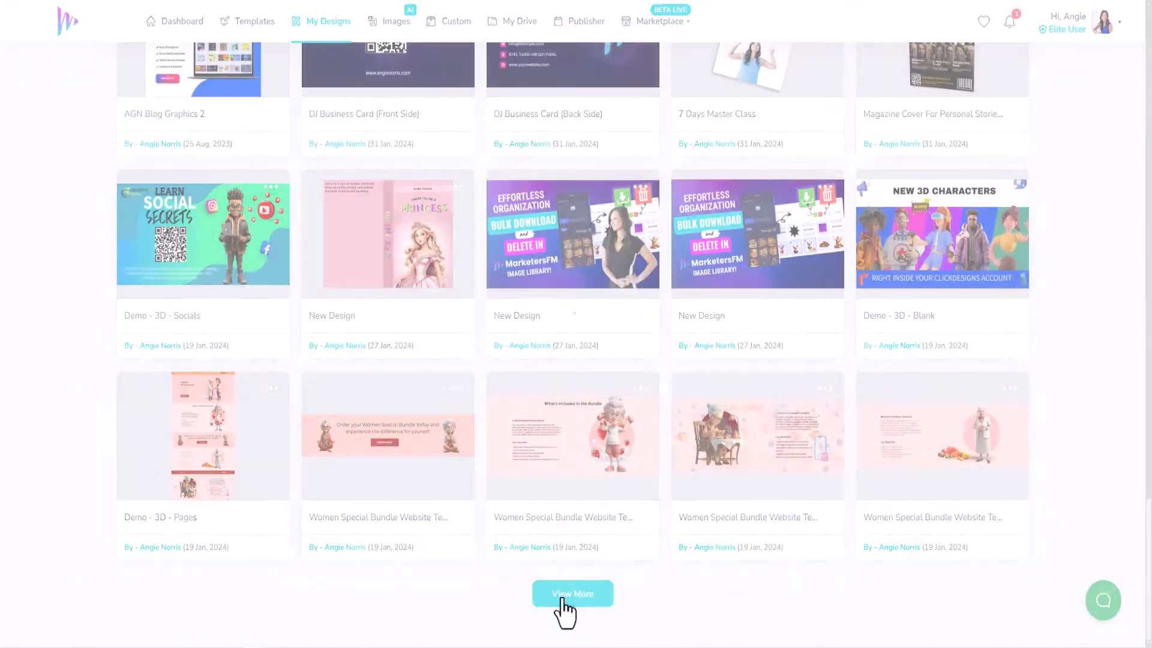
scroll(467, 348, down, 4)
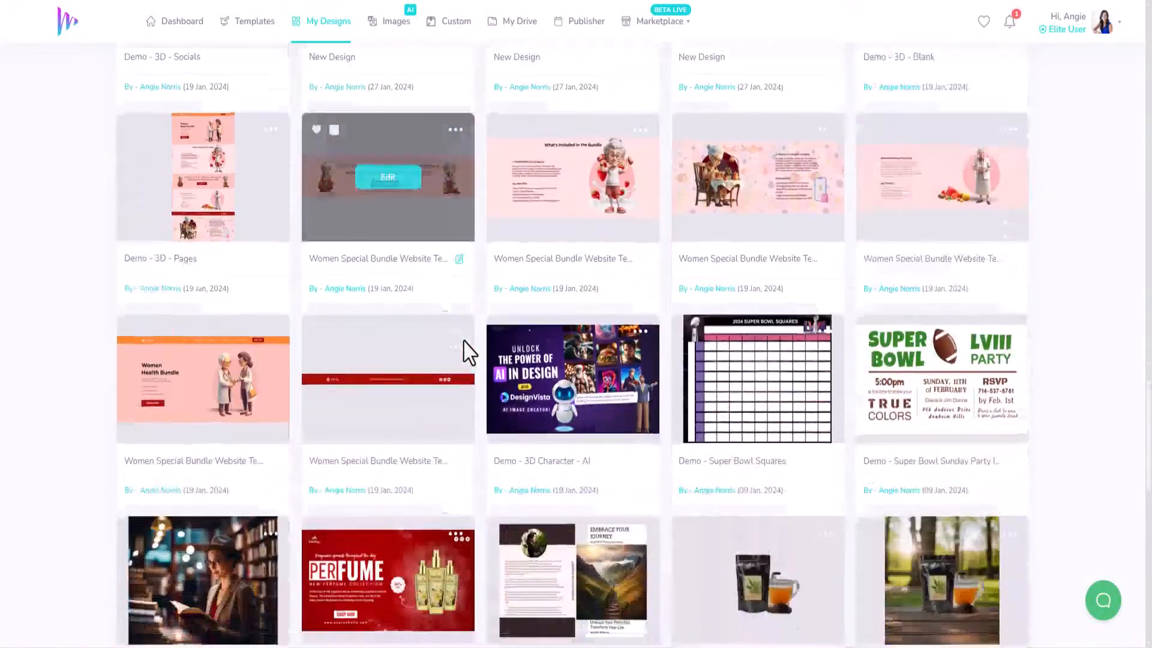
scroll(467, 348, down, 3)
scroll(464, 342, down, 3)
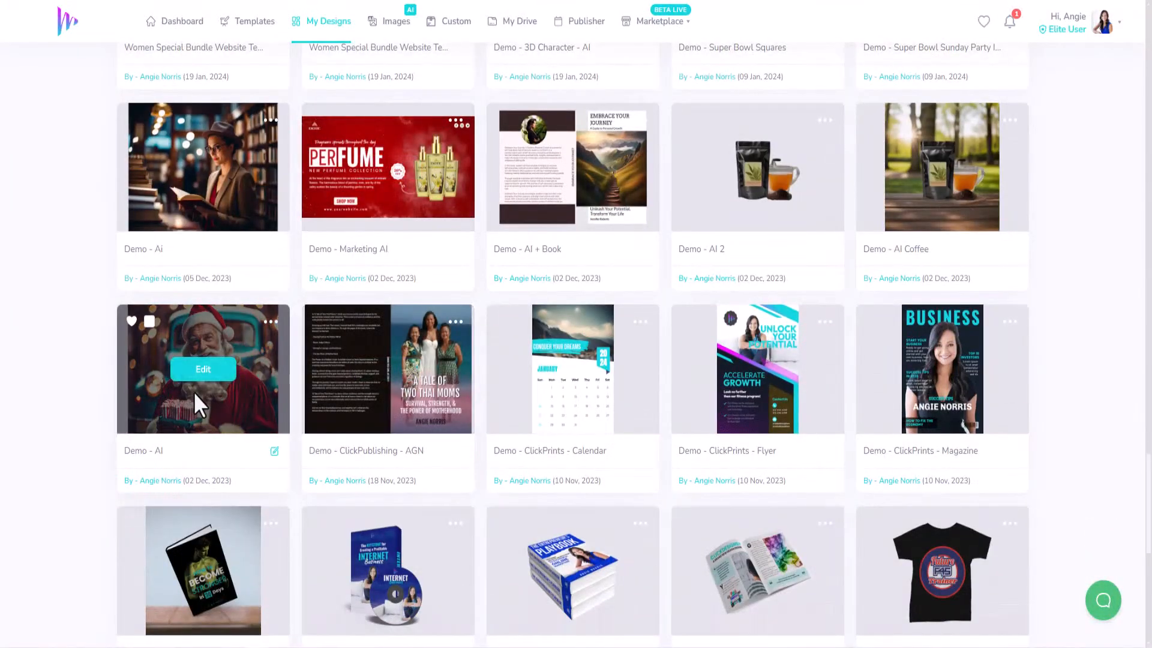
scroll(630, 360, up, 10)
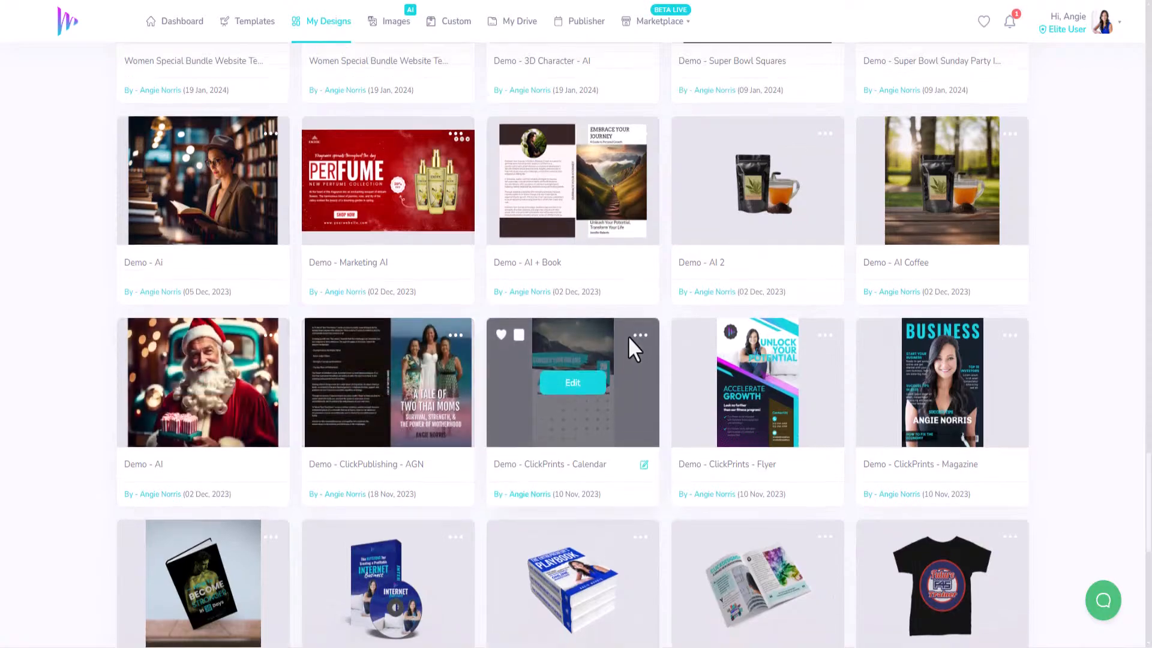
scroll(627, 351, up, 8)
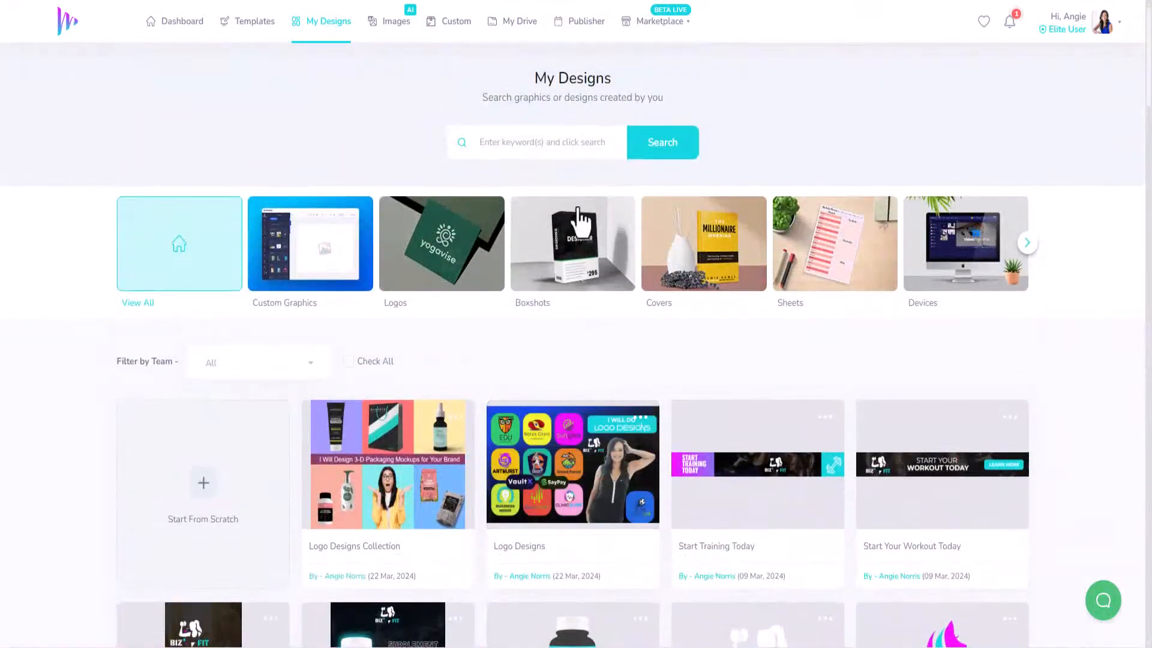
- Start a design from scratch on a blank canvas with a custom width and height
click(240, 30)
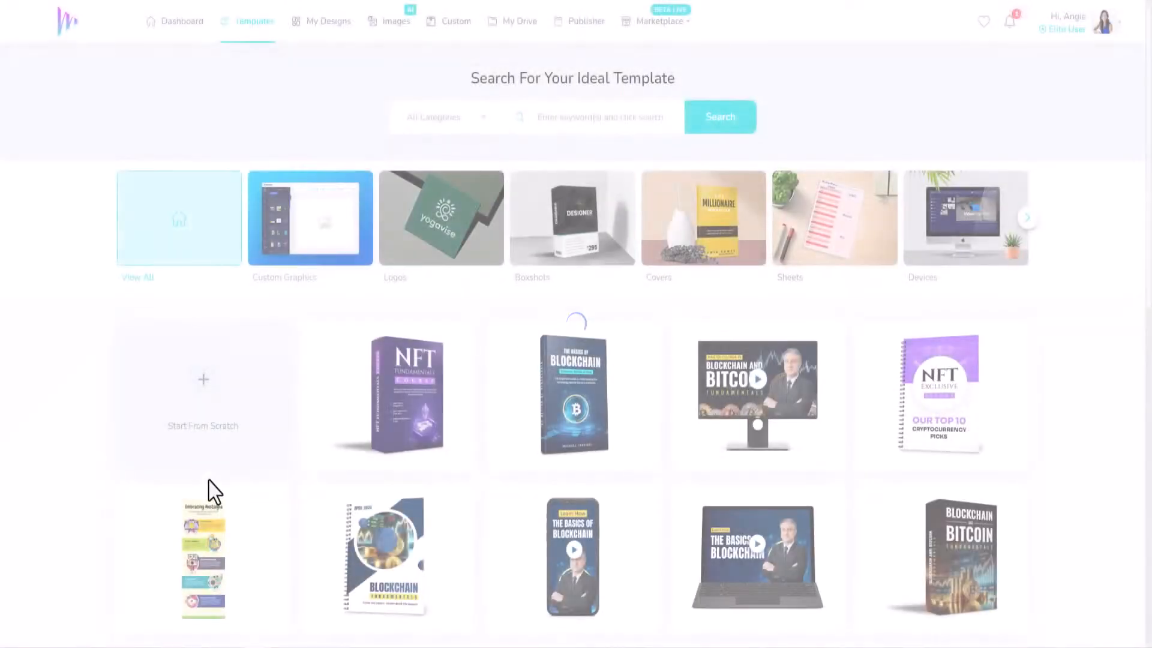
click(204, 405)
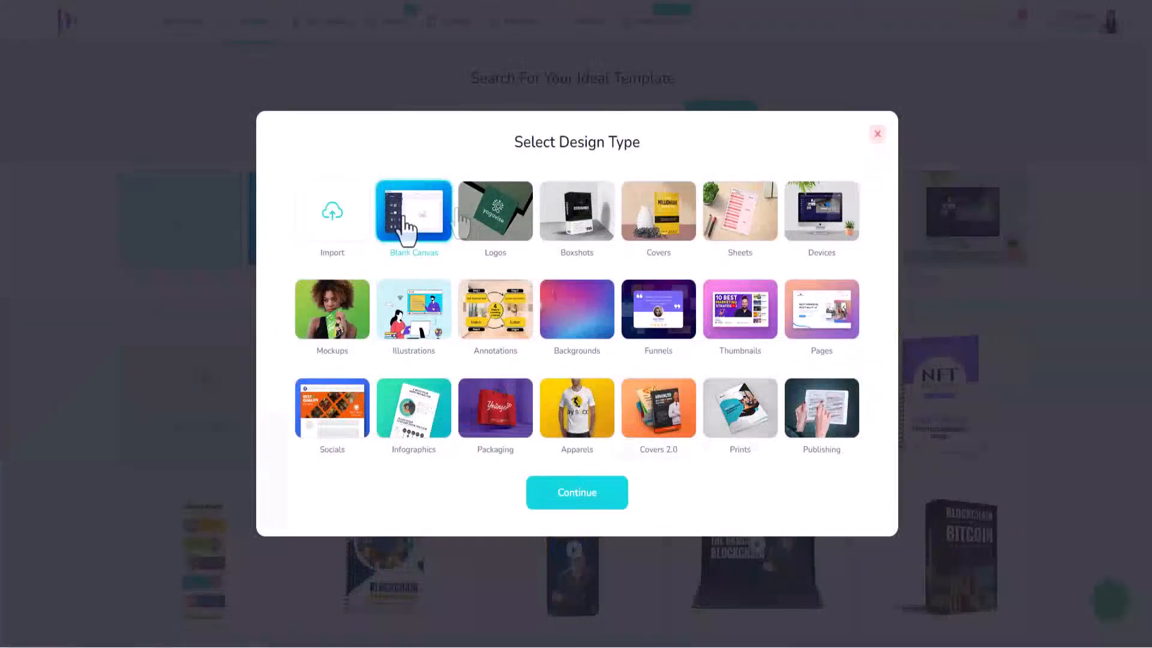
click(569, 497)
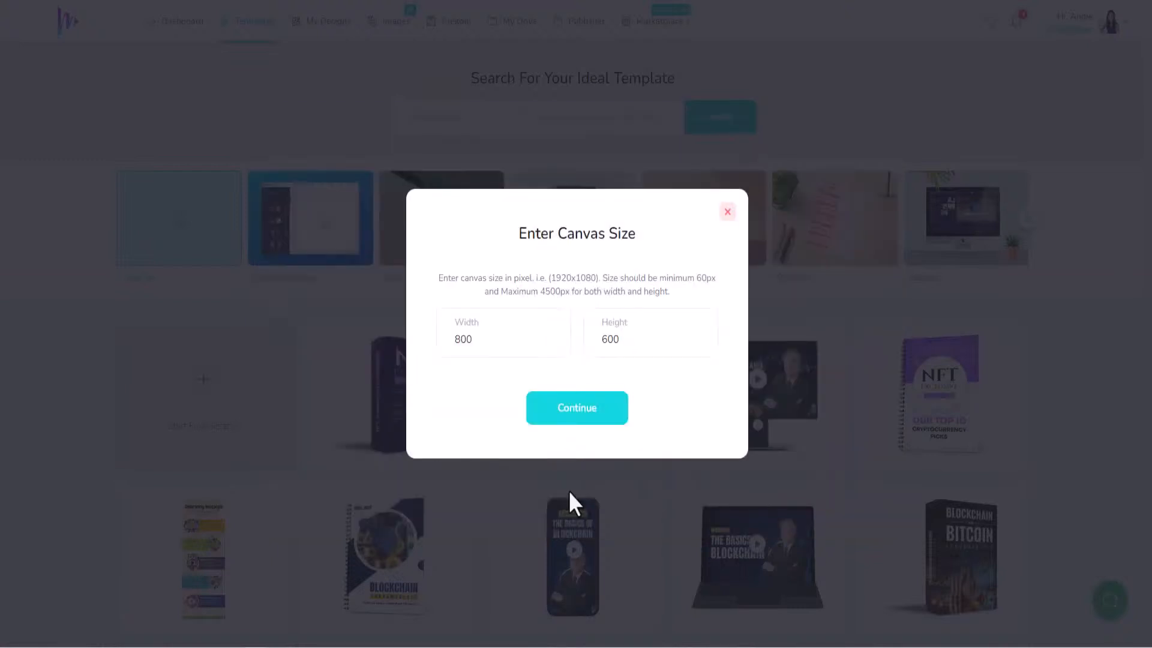
drag(486, 339, 437, 351)
double_click(602, 337)
click(585, 411)
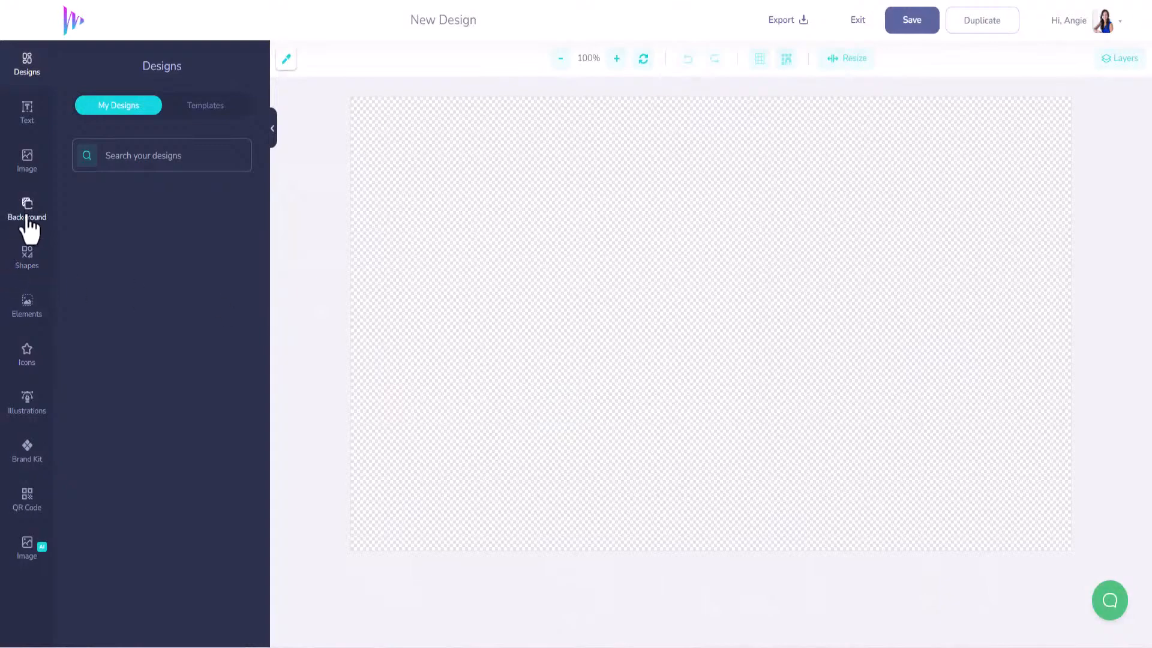
- Open the full Thumbnails category of the ready-made design templates
click(31, 75)
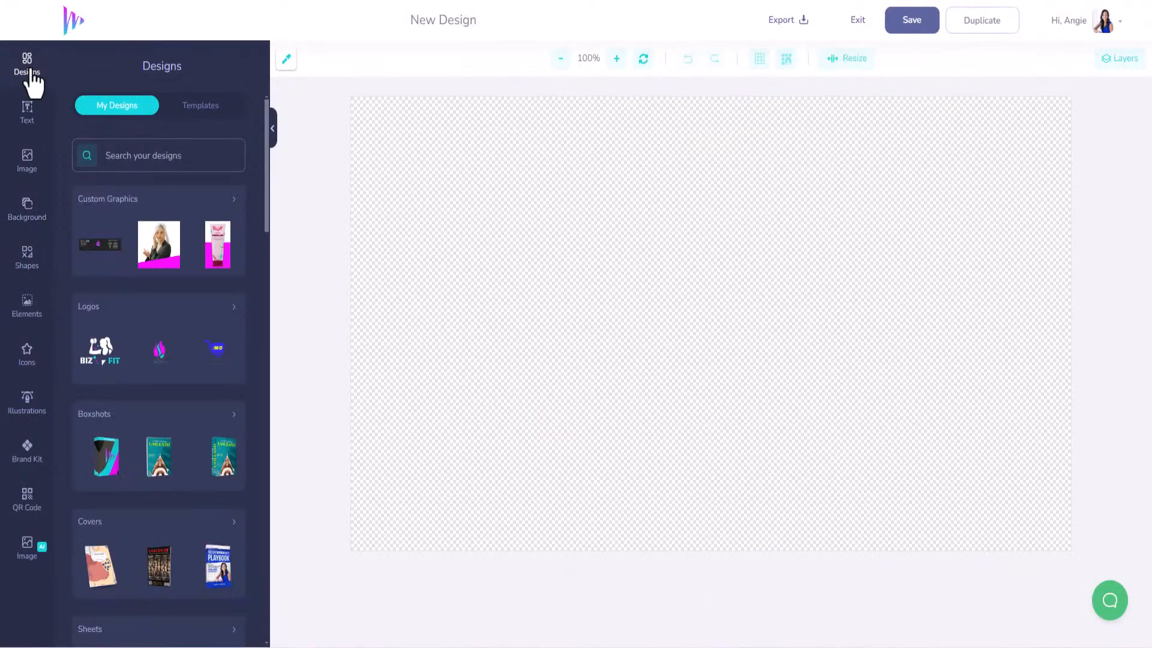
scroll(174, 398, down, 5)
scroll(172, 411, up, 5)
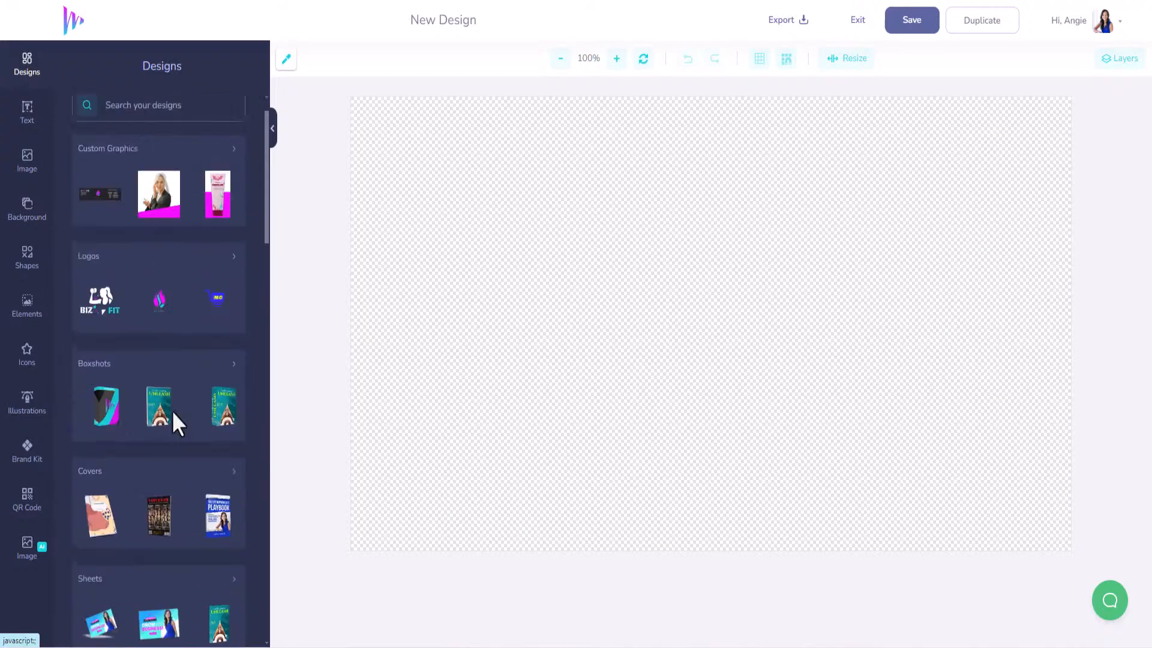
click(200, 105)
scroll(219, 381, down, 8)
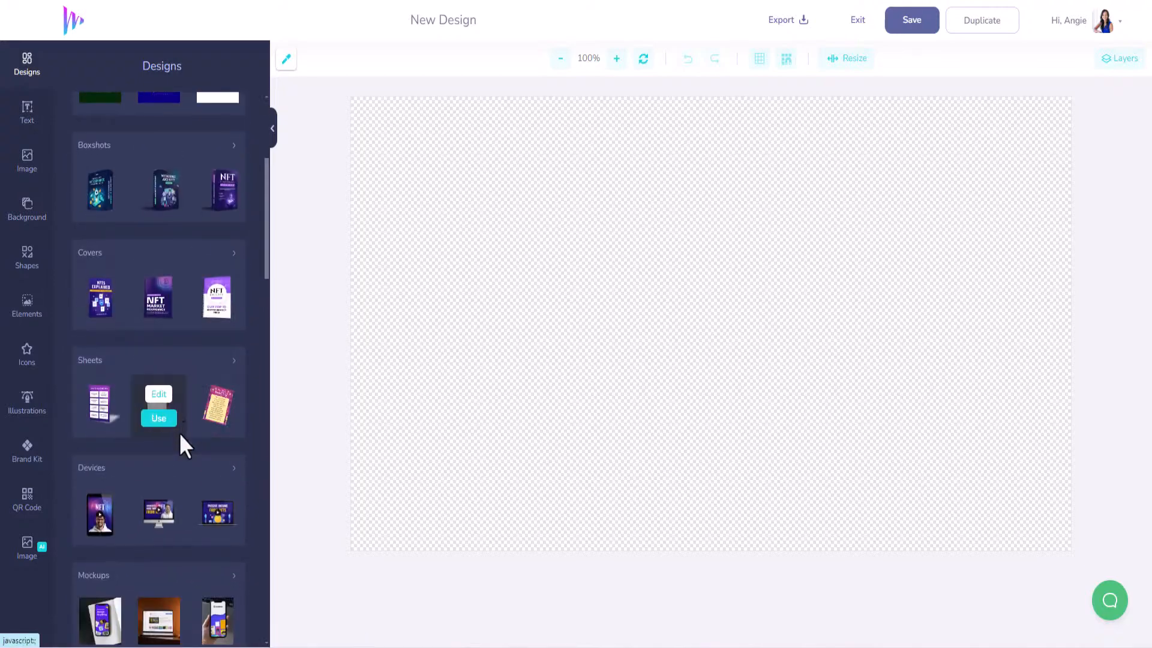
scroll(178, 442, down, 10)
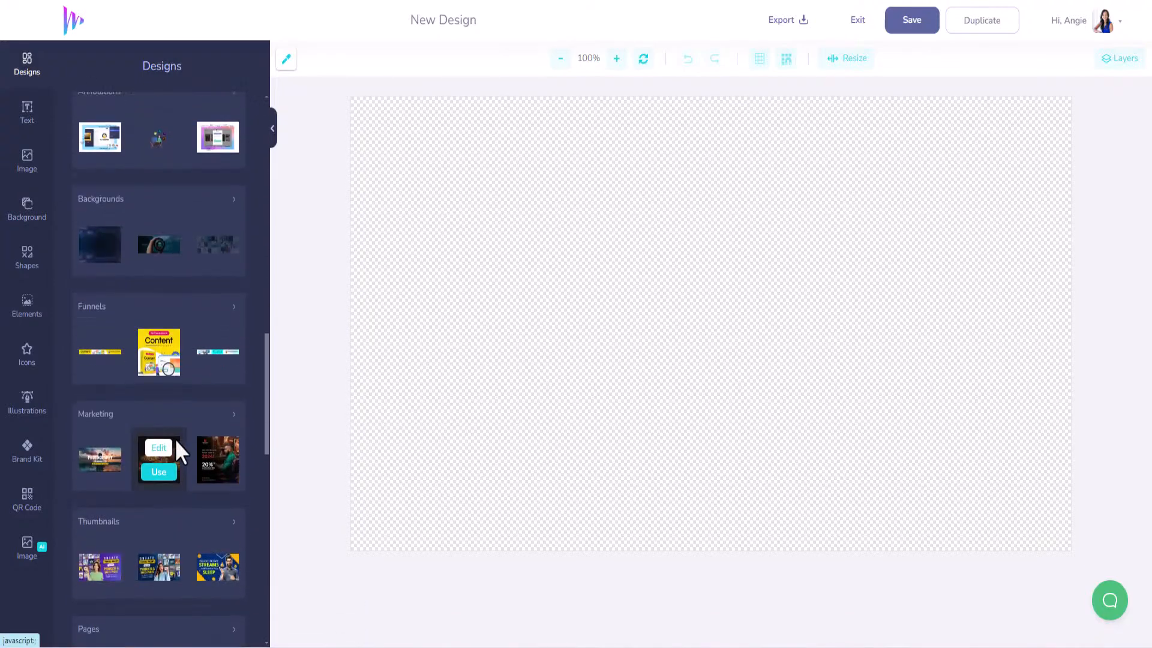
scroll(174, 444, down, 2)
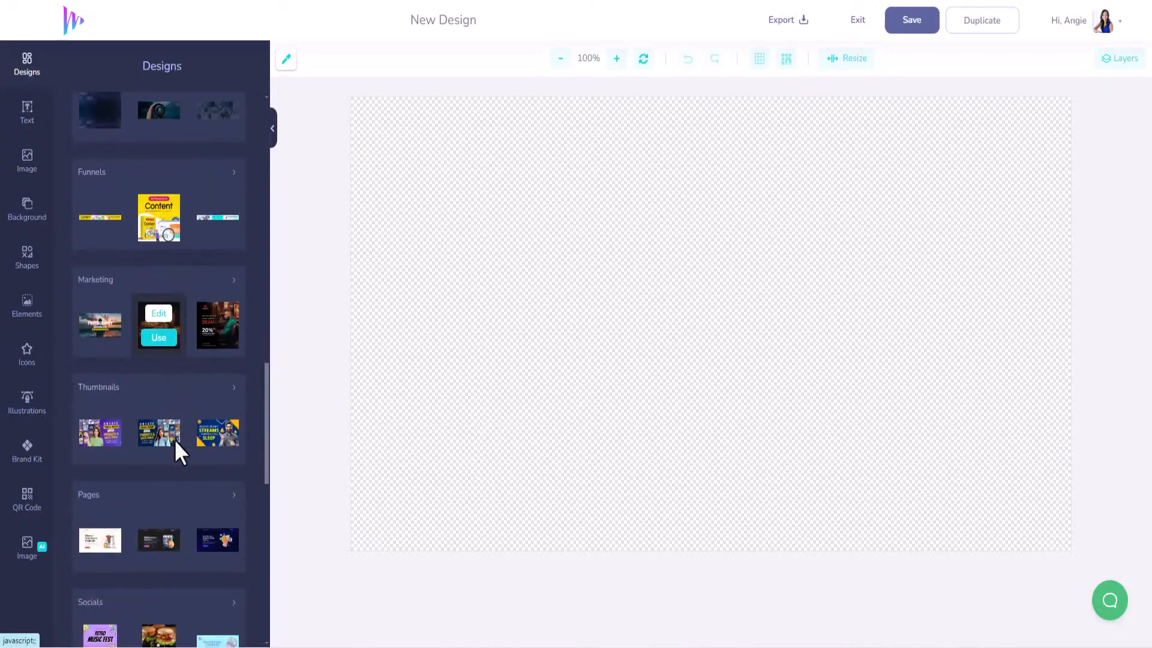
click(231, 394)
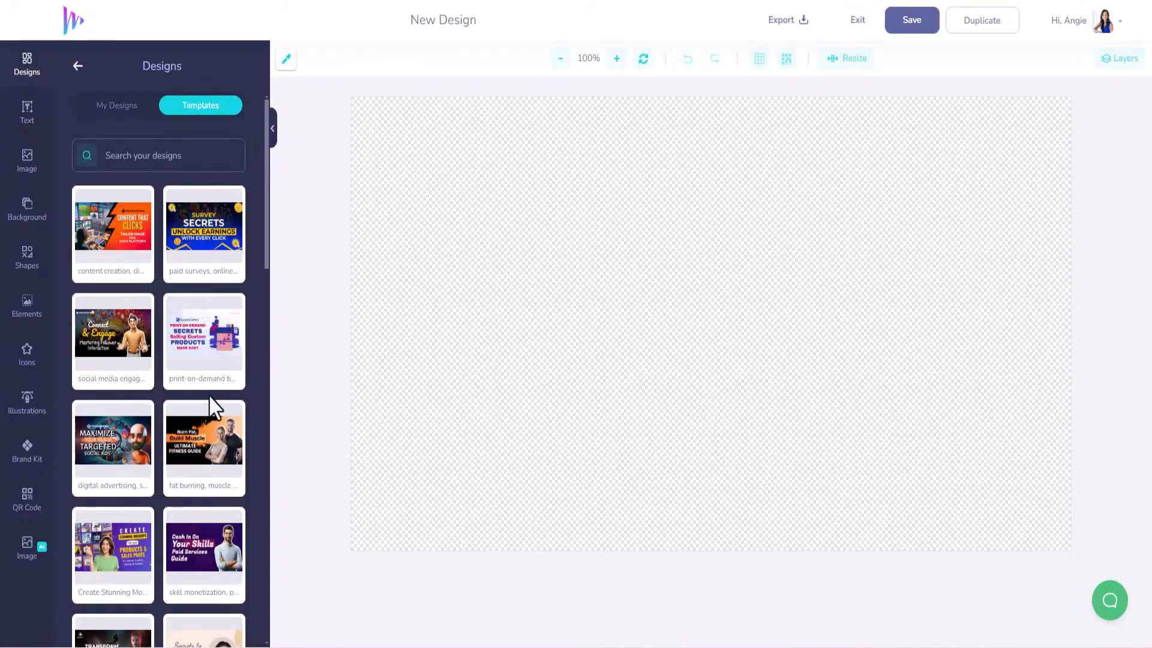
- Place the blue "Create Stunning Mockups" thumbnail template on the blank canvas
scroll(215, 408, down, 6)
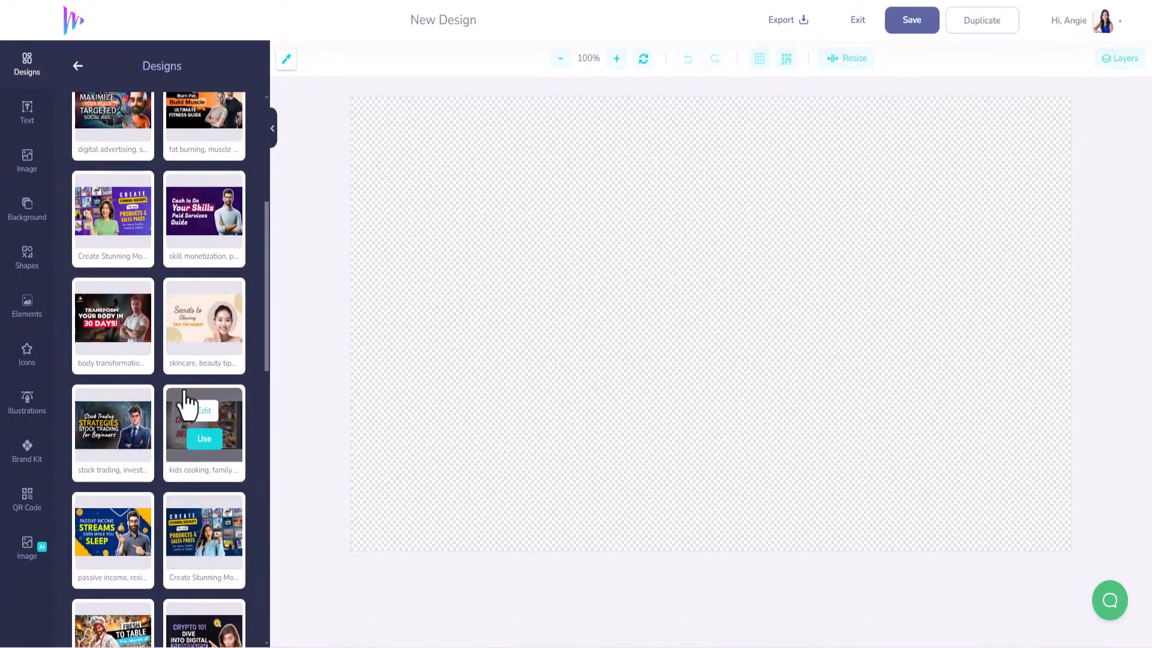
scroll(189, 414, down, 2)
scroll(197, 450, down, 2)
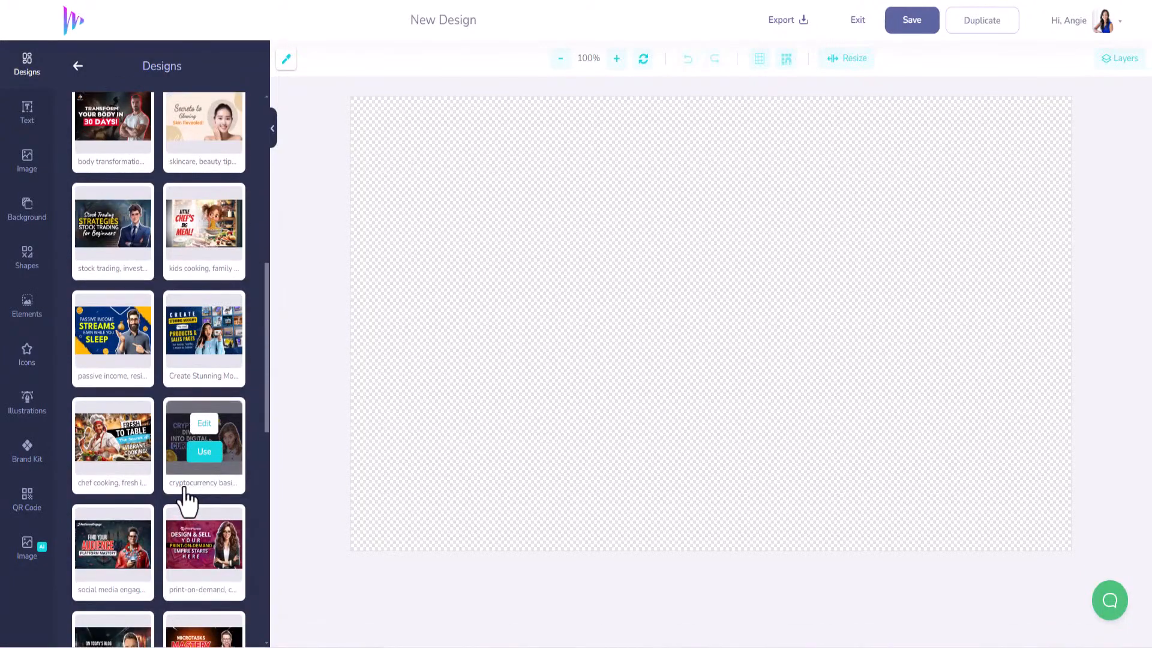
mouse_move(228, 345)
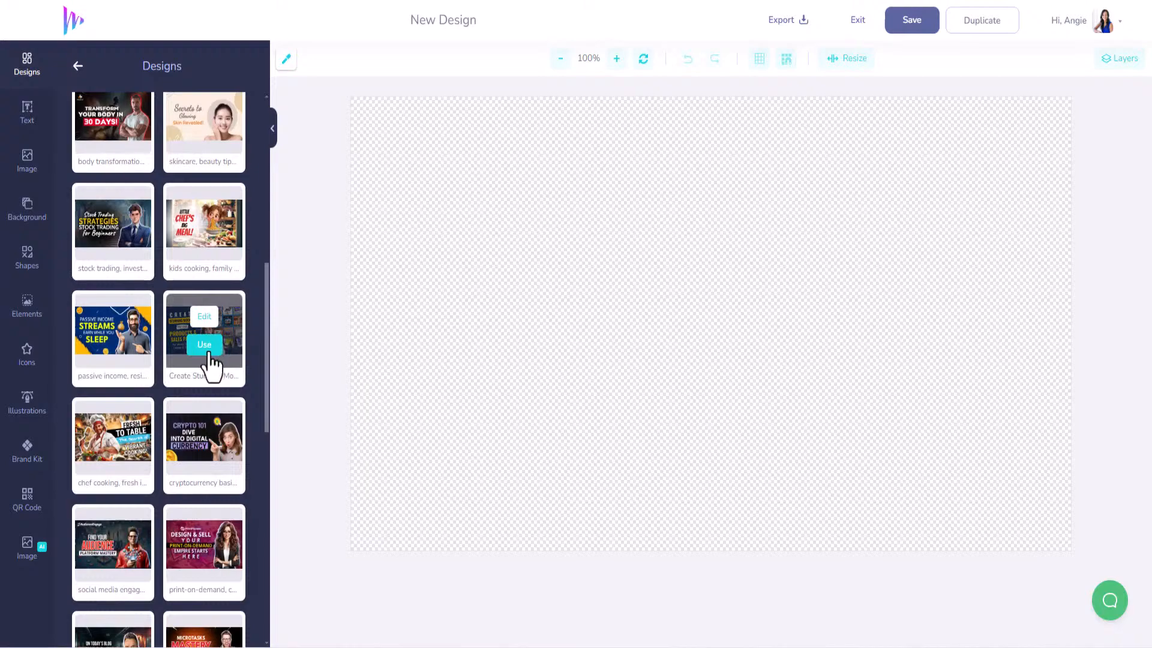
click(207, 348)
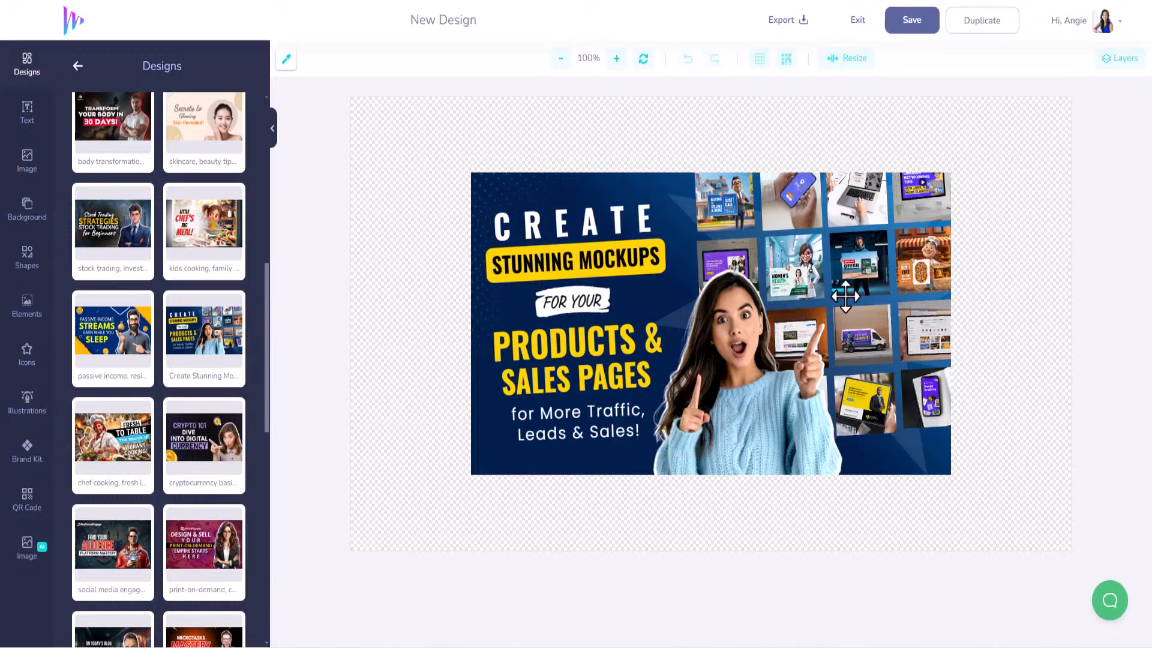
- Delete the placed template image from the canvas and open the blue "Create Stunning Mockups" template itself for editing
drag(846, 297, 723, 223)
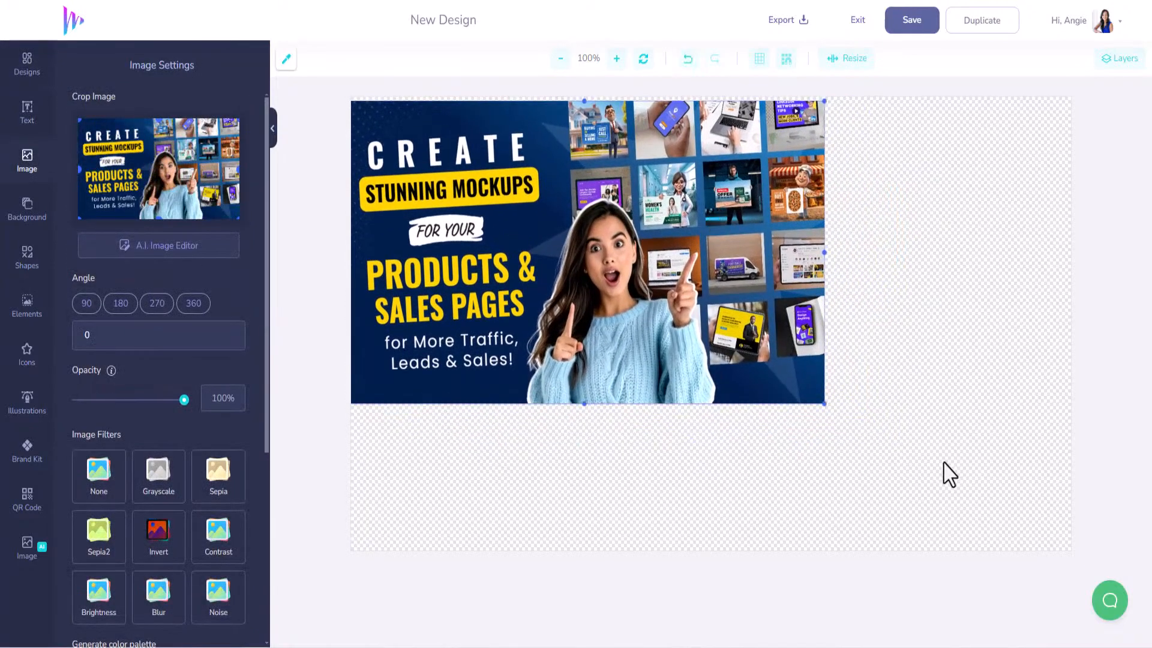
key(Delete)
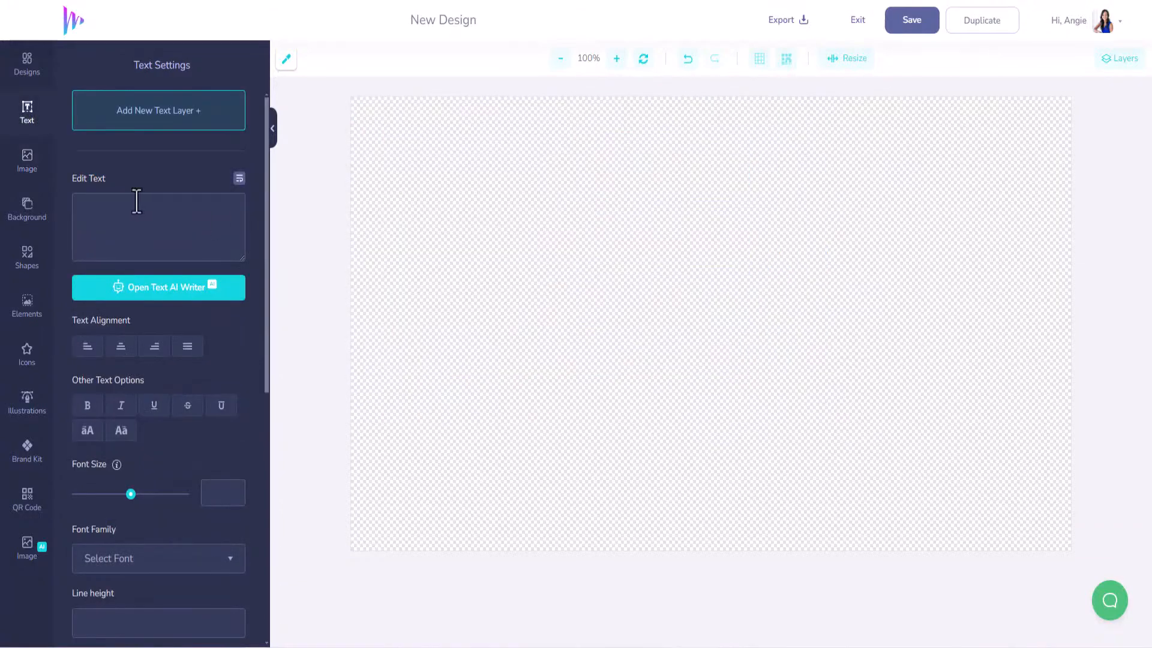
click(13, 69)
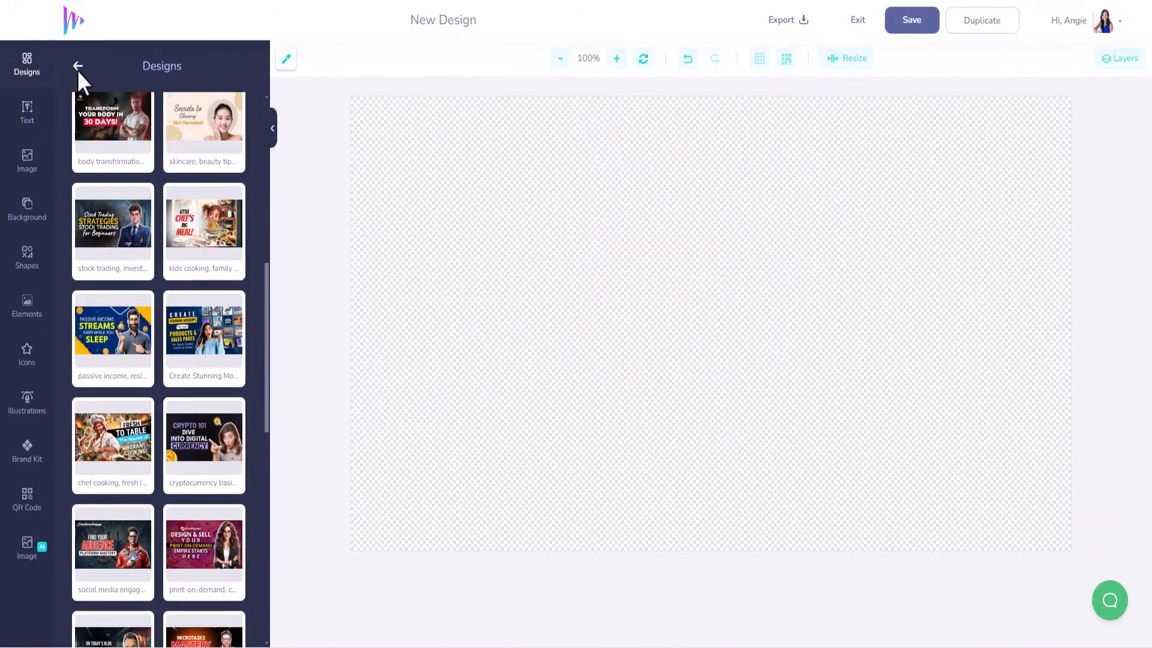
click(204, 344)
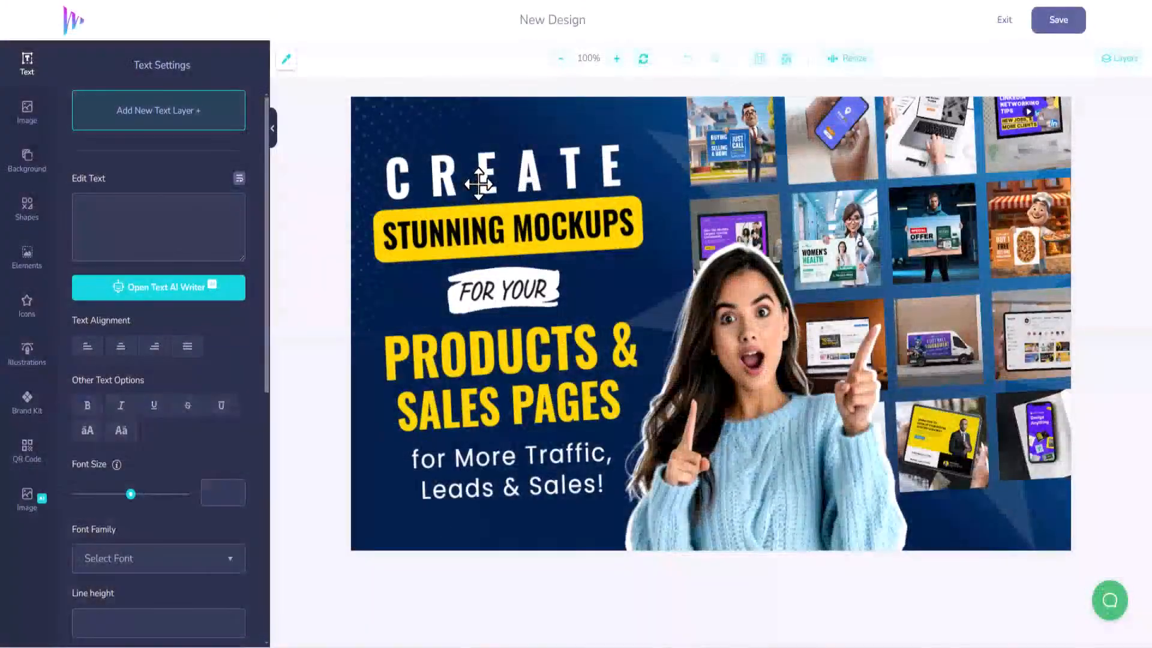
- Add a text layer reading "I will" and place it above the CREATE heading
click(478, 184)
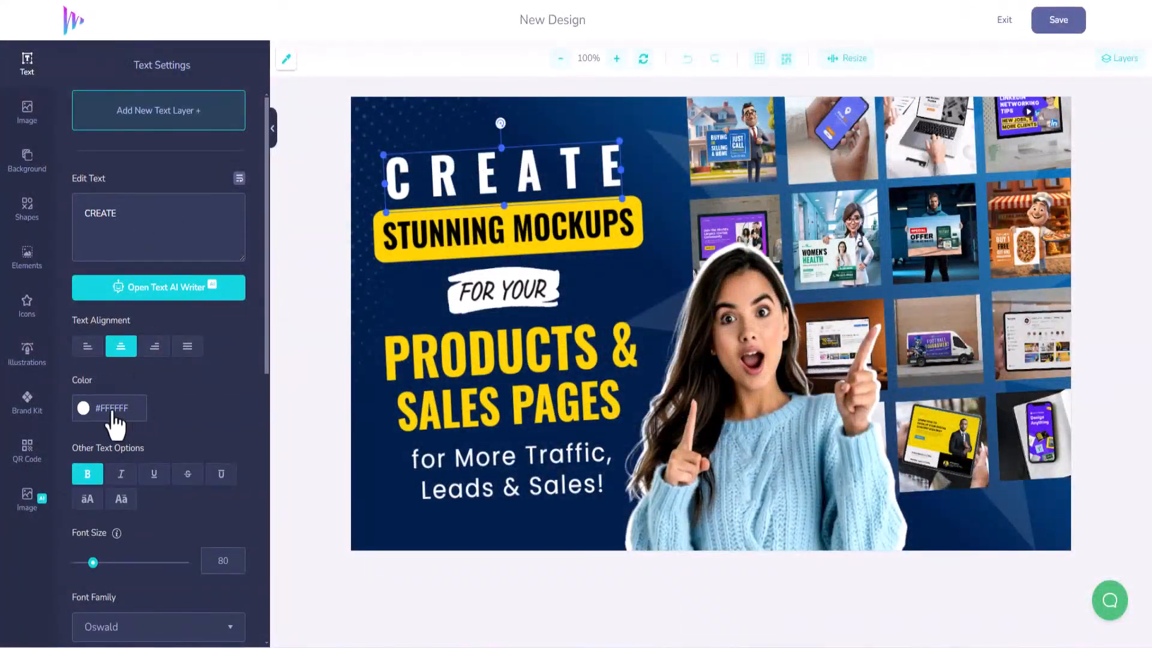
click(126, 123)
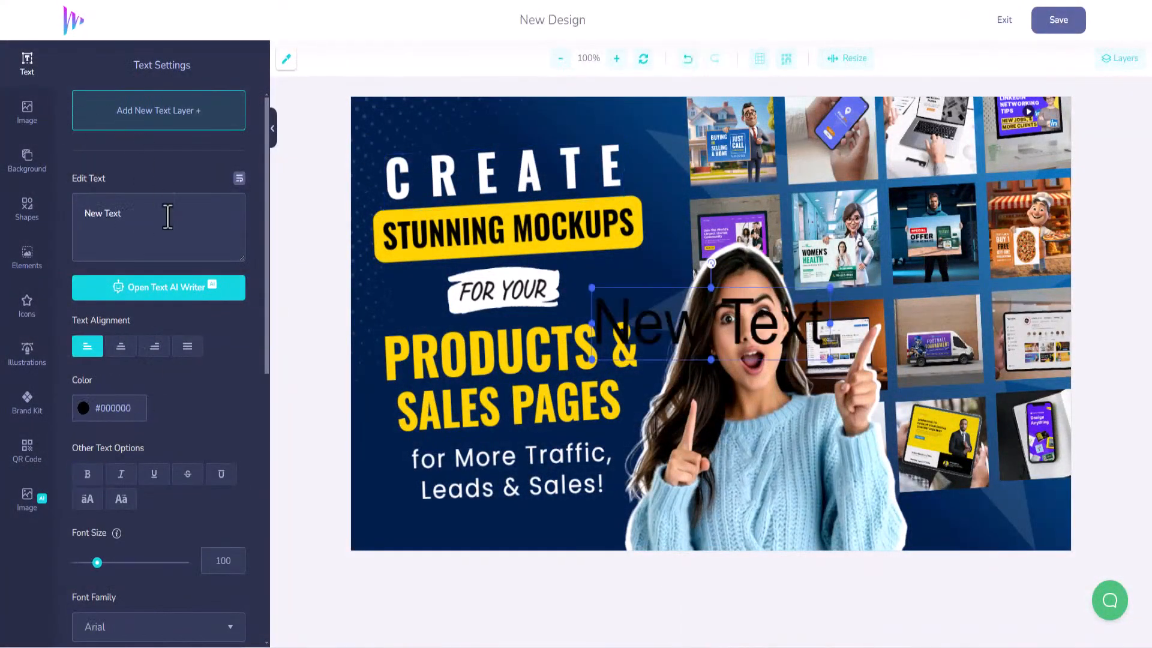
key(BackSpace)
text(I)
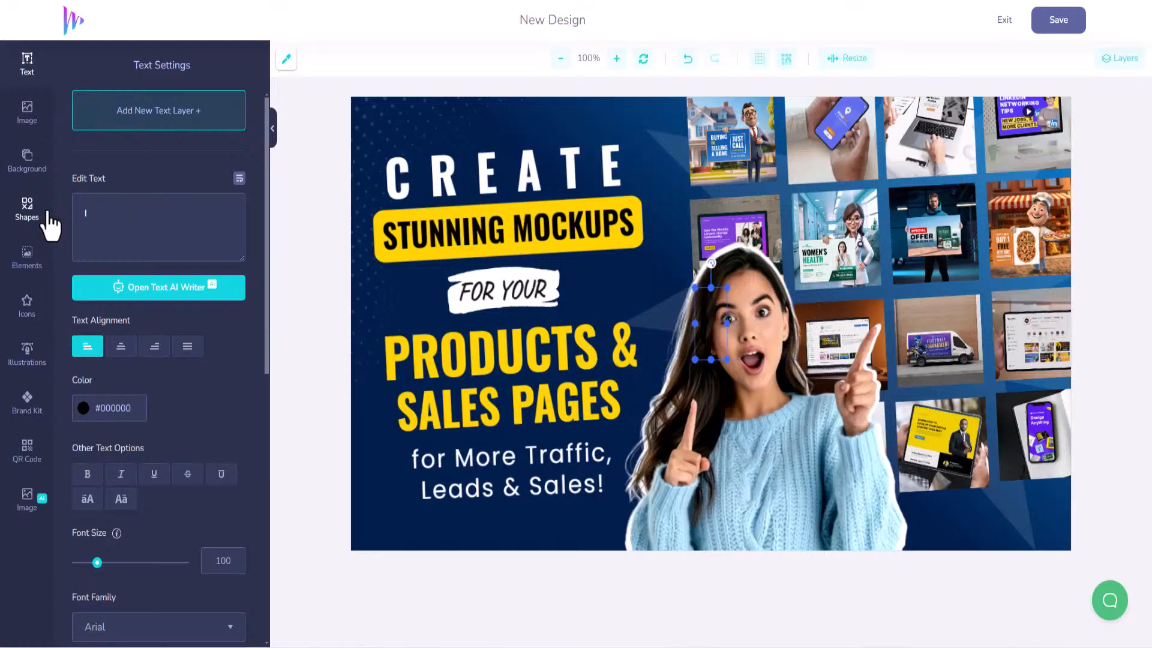
text( will)
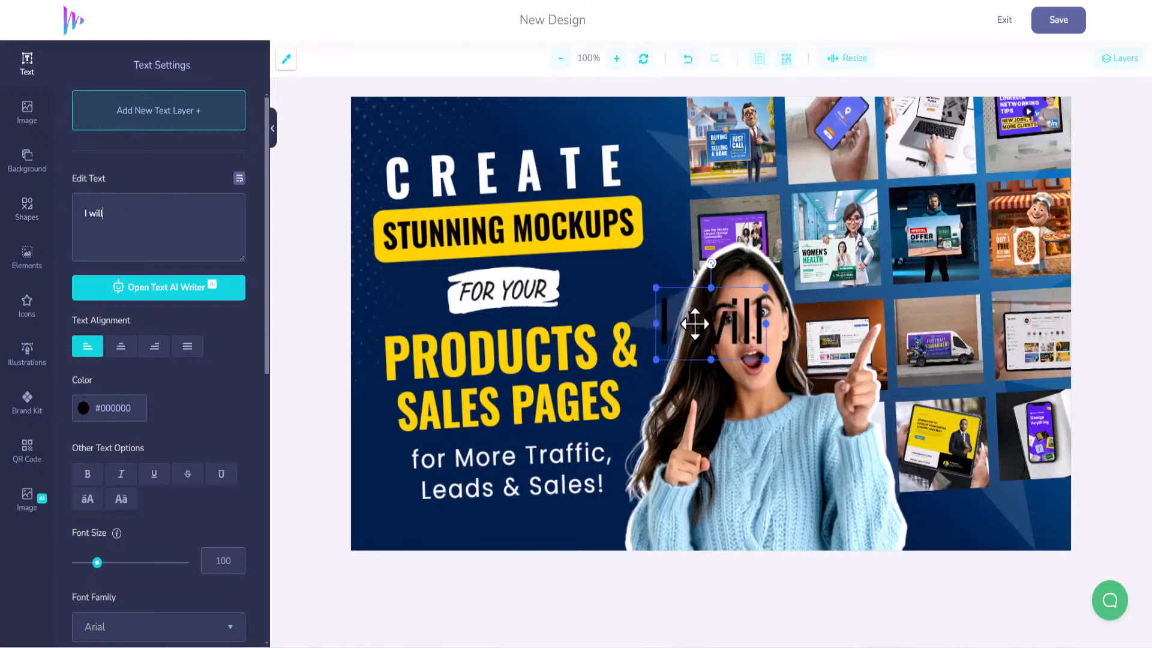
drag(694, 324, 426, 137)
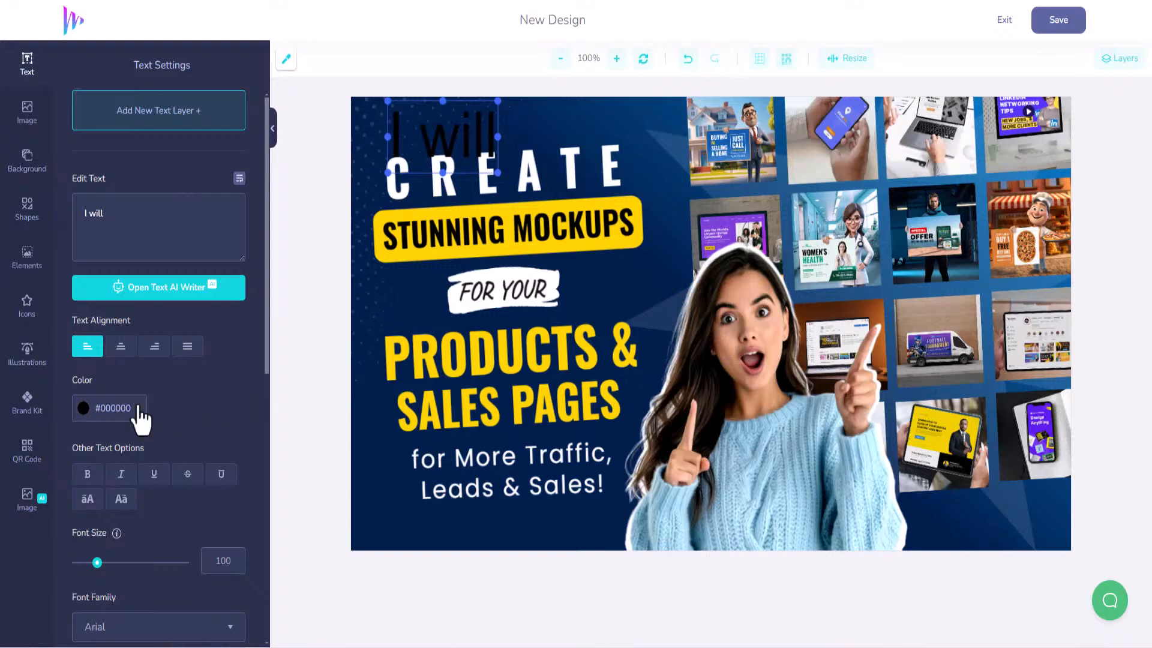
- Sample the yellow of the banner behind STUNNING MOCKUPS and apply #FFD300 as the "I will" text color
click(83, 409)
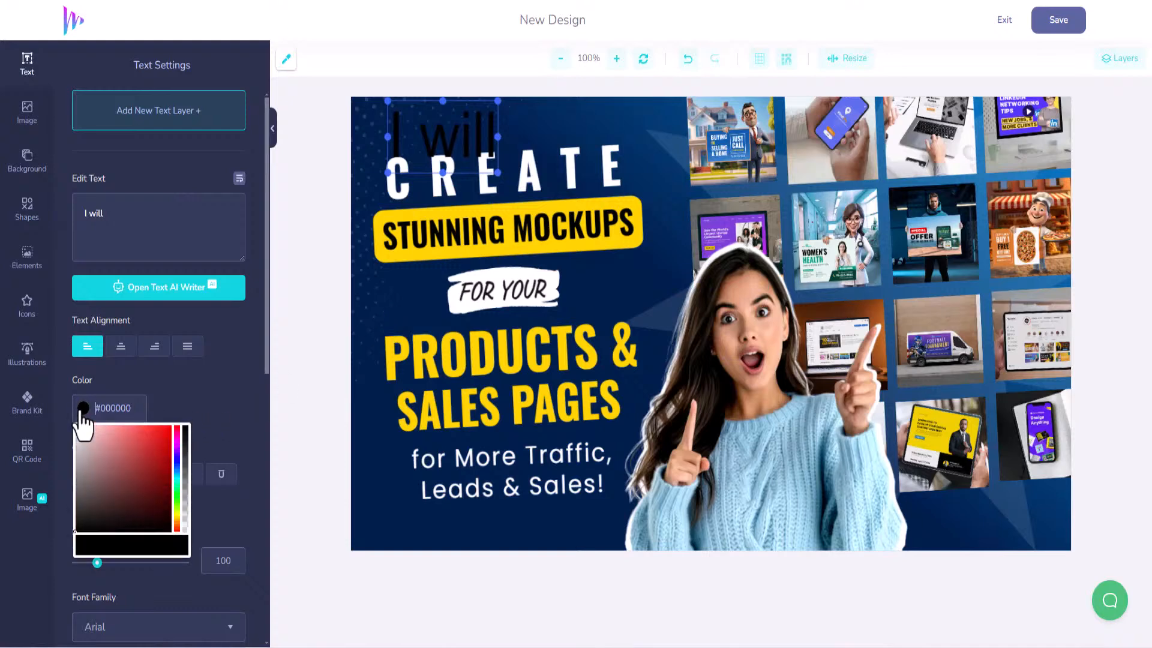
click(282, 59)
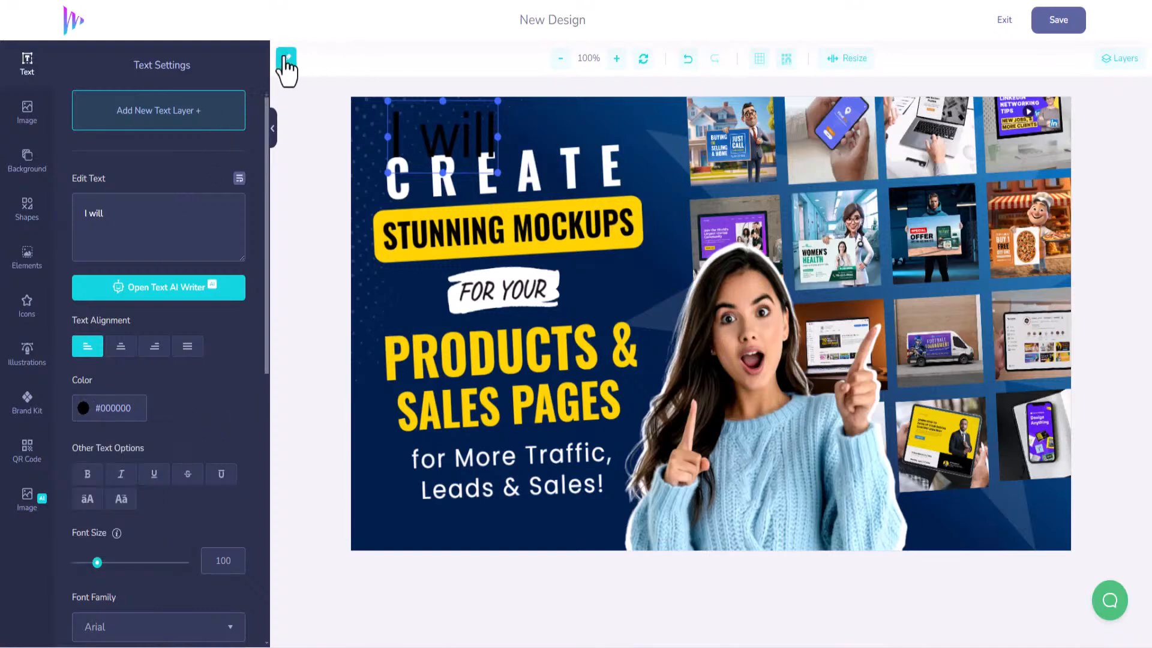
click(393, 240)
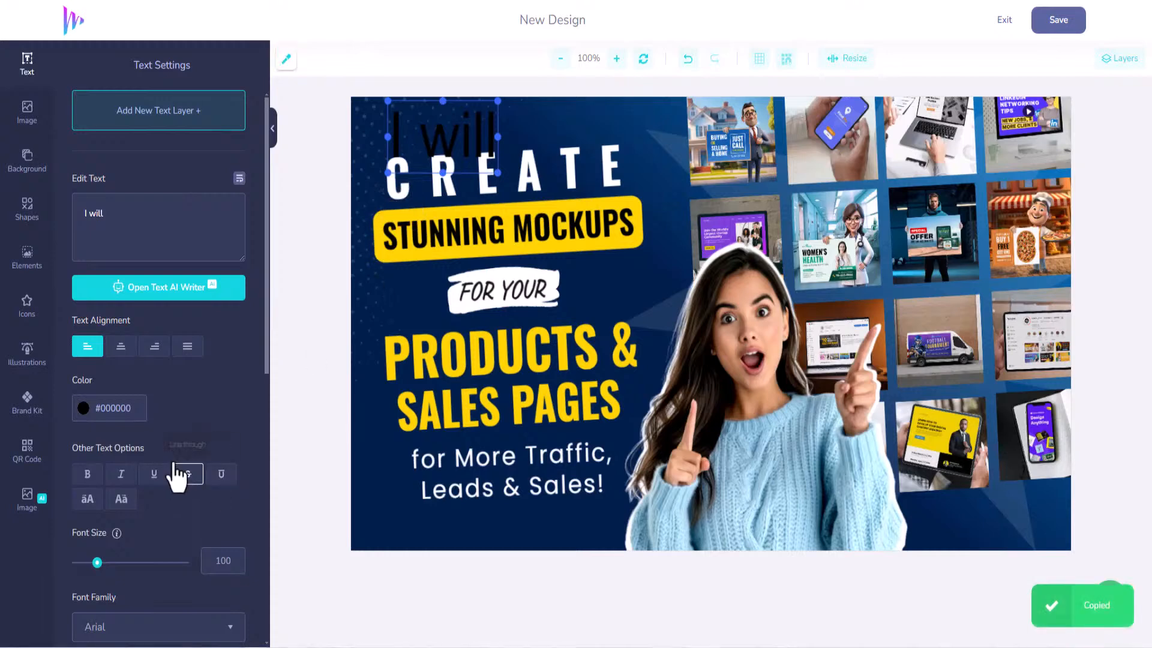
click(133, 415)
key(ctrl+v)
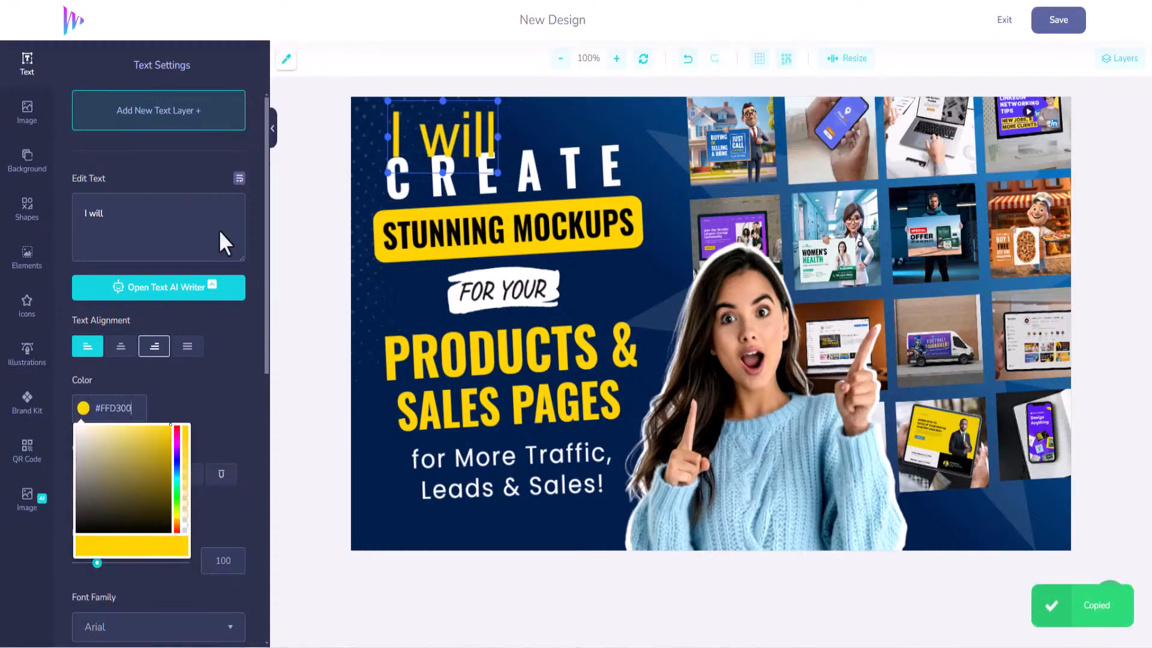
click(207, 412)
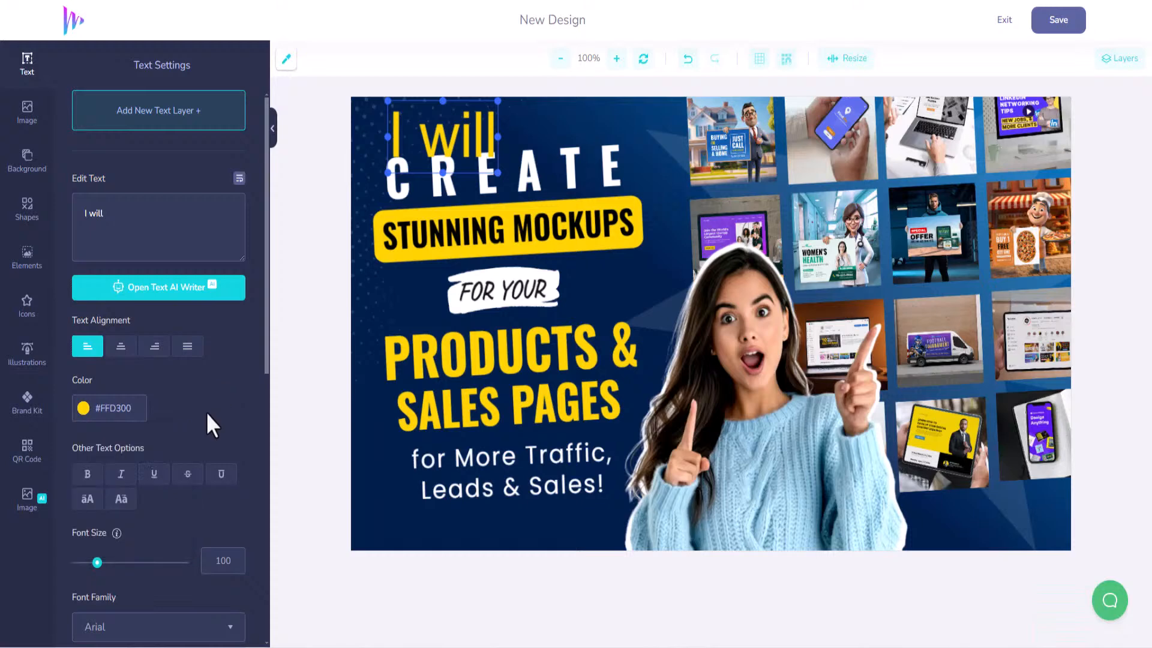
- Set the font of the "I will" text to Architects Daughter
scroll(207, 411, down, 5)
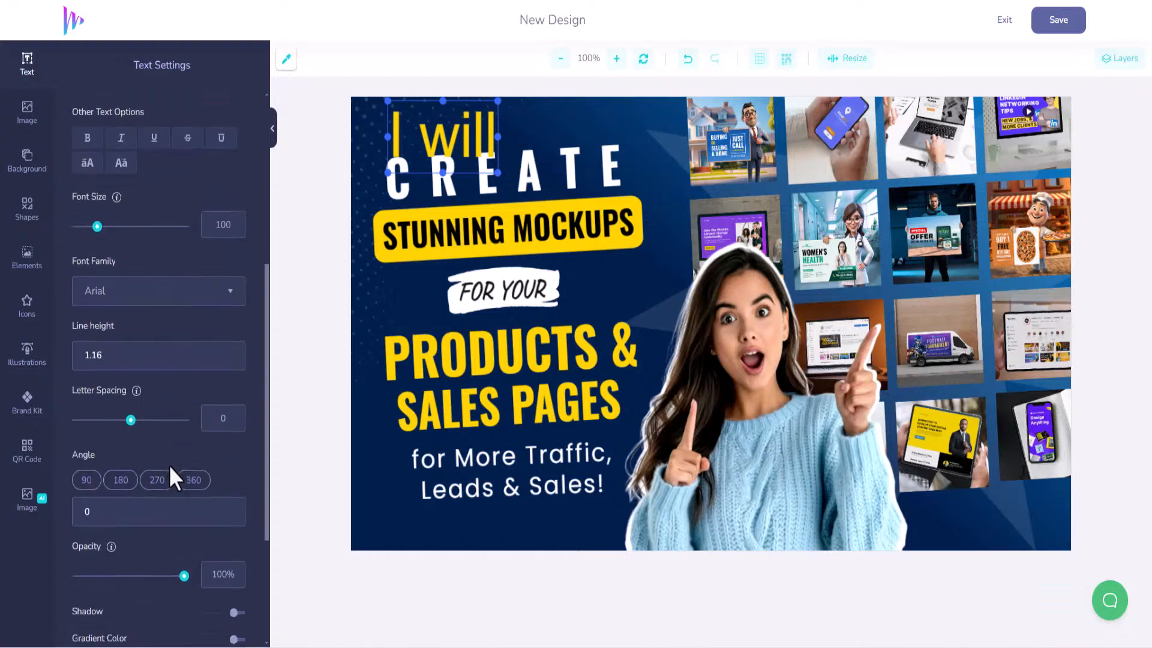
click(230, 309)
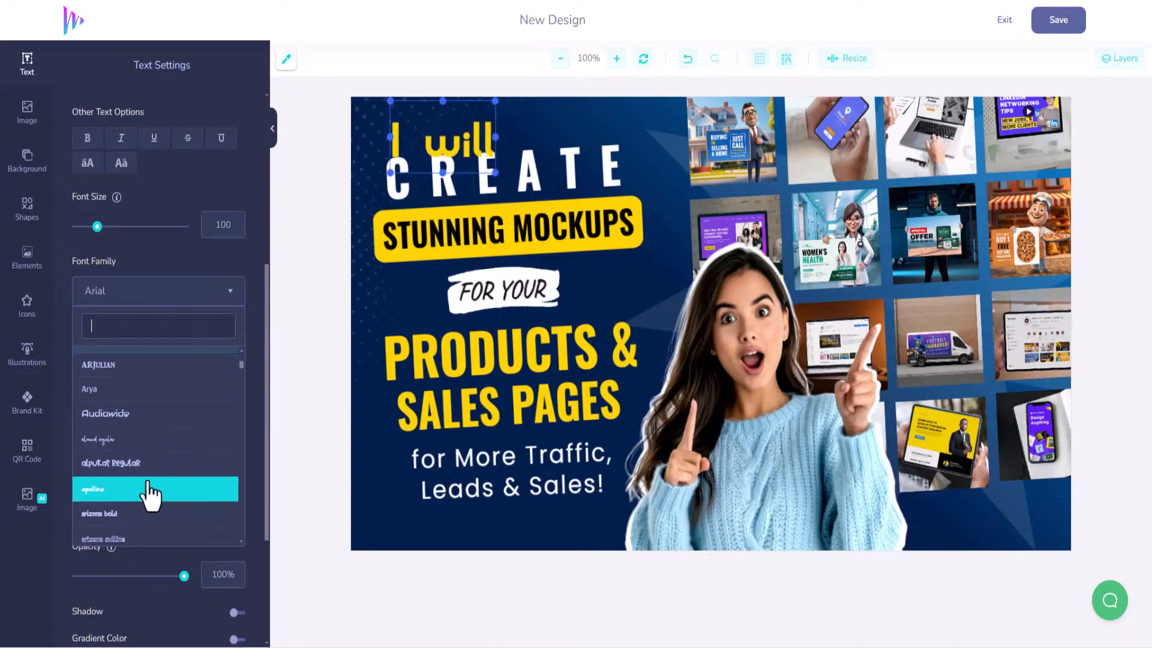
scroll(147, 456, down, 3)
scroll(142, 460, down, 4)
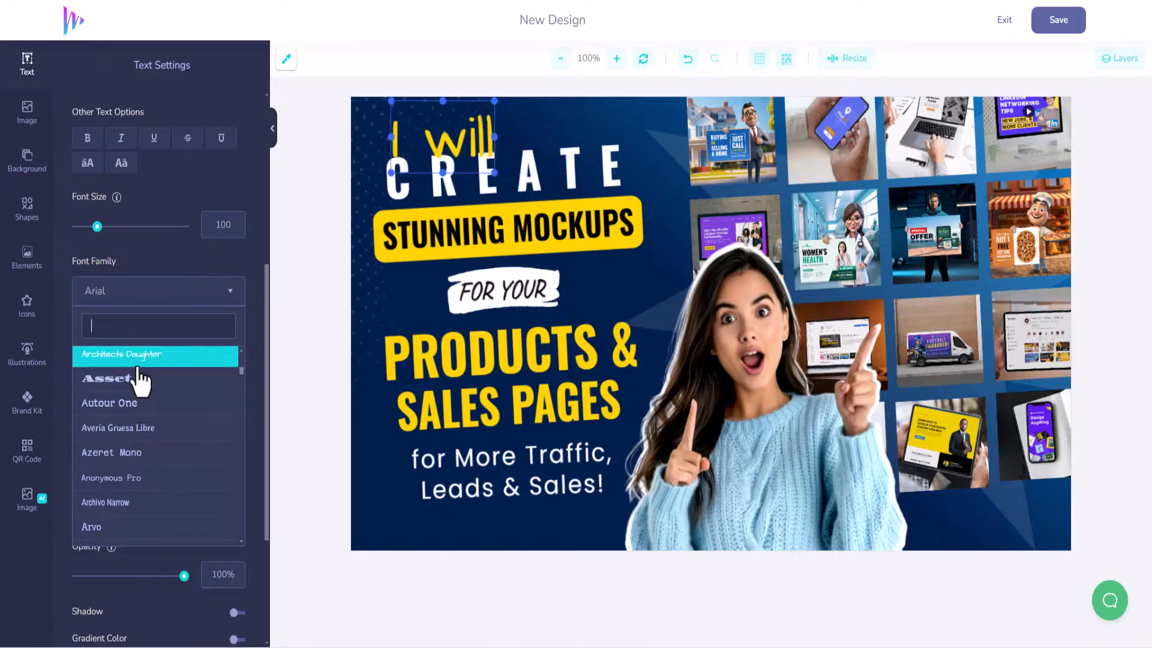
click(142, 357)
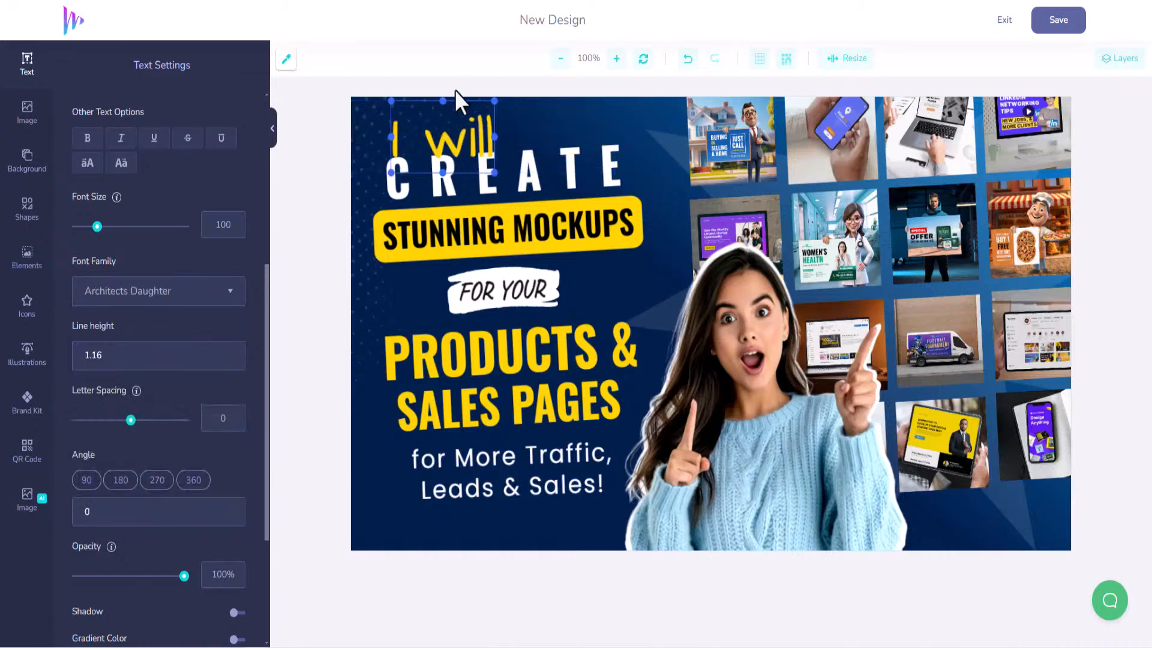
- Rotate the "I will" text to 358 degrees and position it just above CREATE
drag(440, 135, 444, 168)
drag(447, 108, 442, 102)
drag(463, 174, 453, 143)
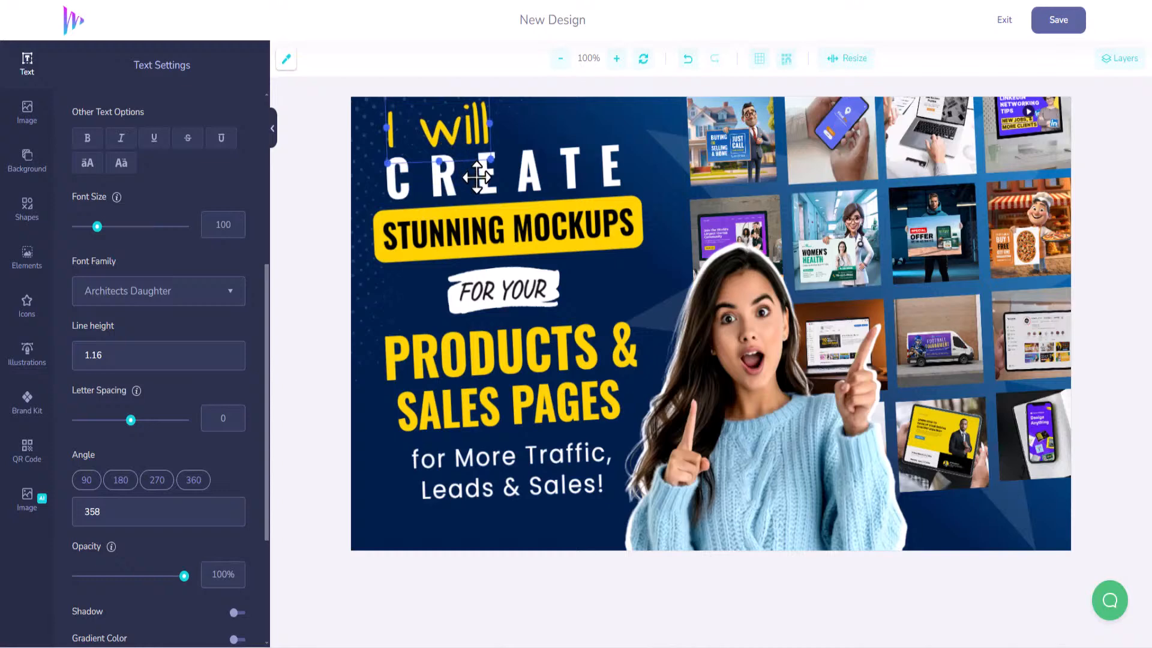
- Select the headline text layers and their highlight shapes together with "I will" and shift them down slightly
click(477, 177)
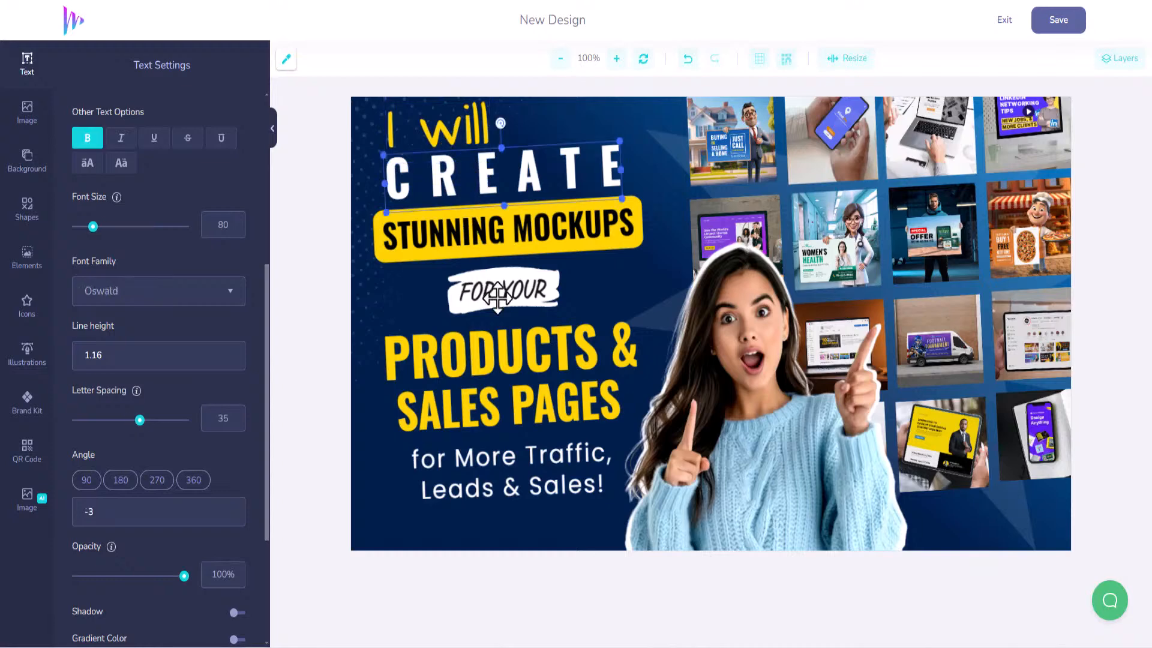
click(556, 460)
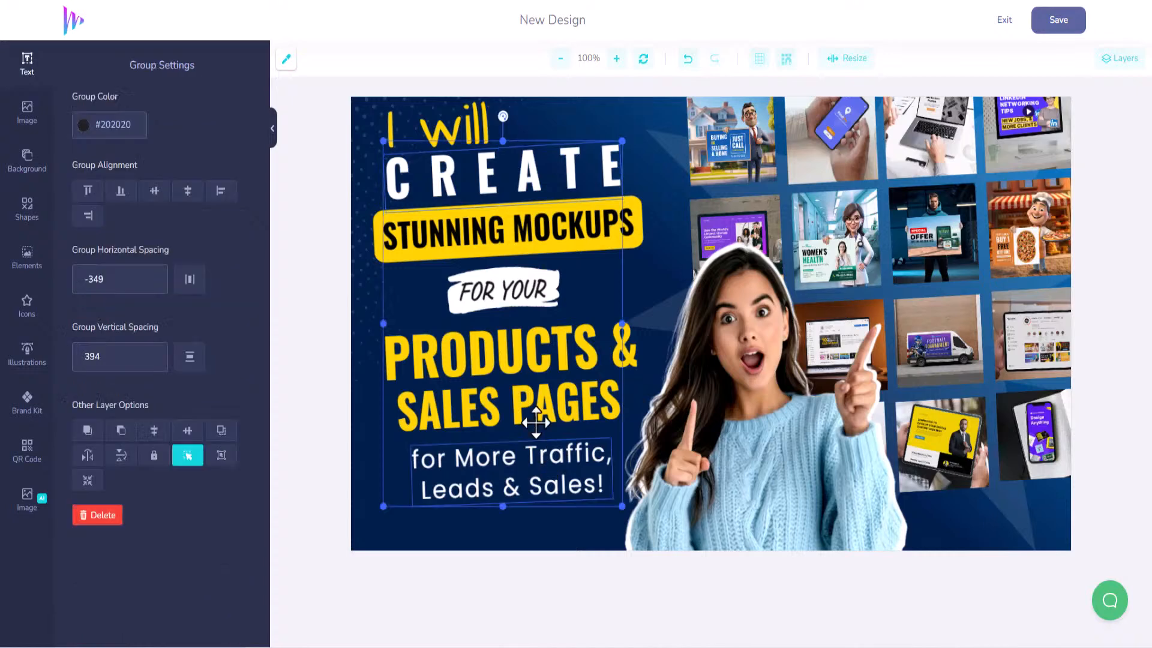
click(513, 285)
click(503, 237)
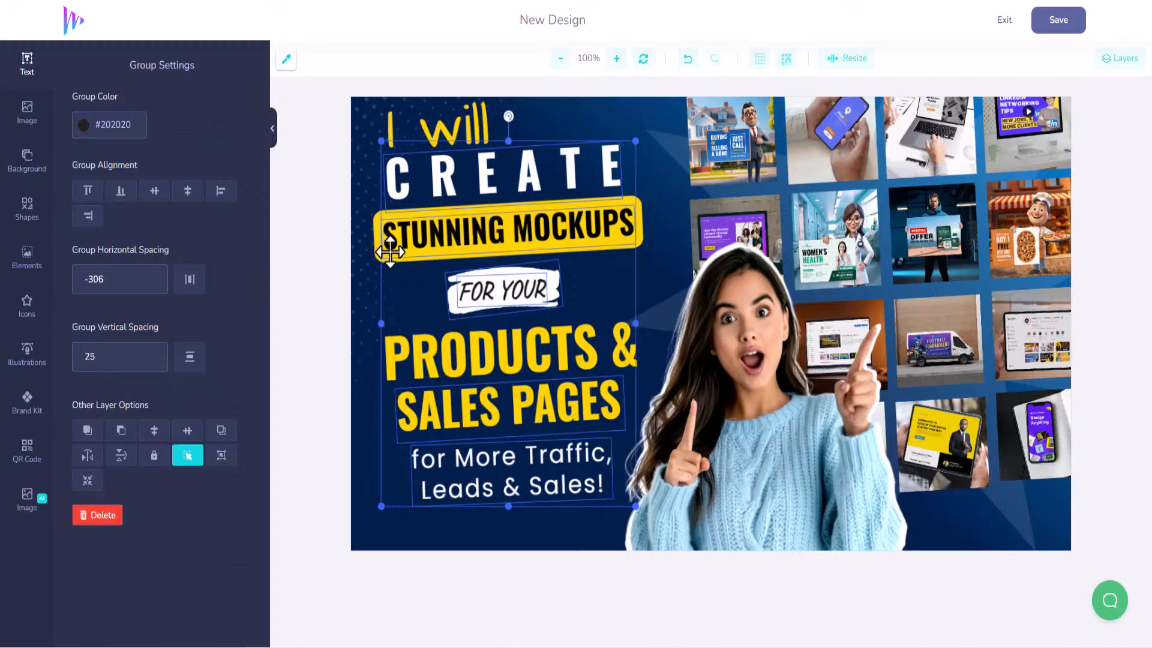
click(394, 136)
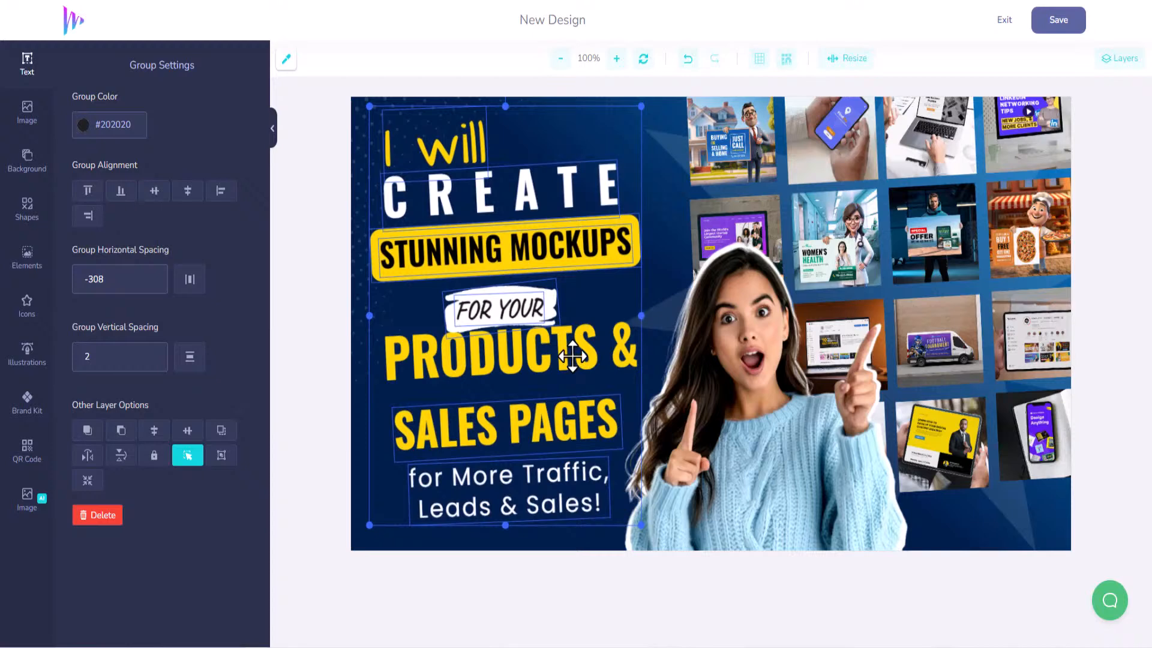
- Move the "PRODUCTS &" line down to even its spacing between FOR YOUR and SALES PAGES, and save the edited template
click(723, 277)
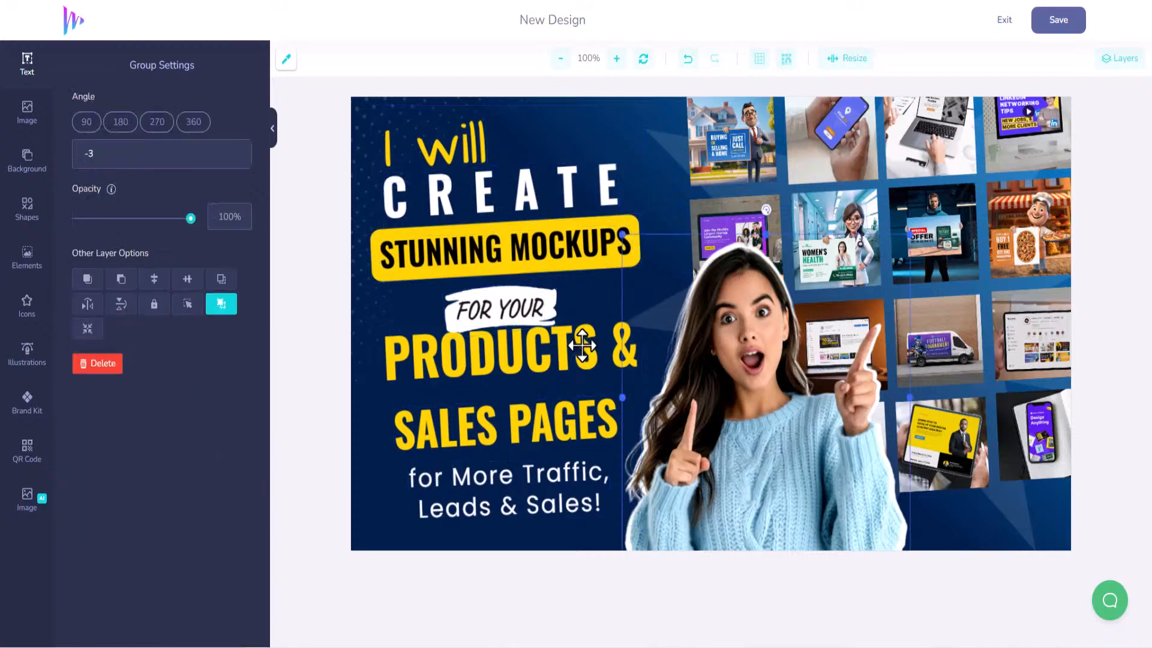
click(582, 345)
drag(582, 345, 582, 351)
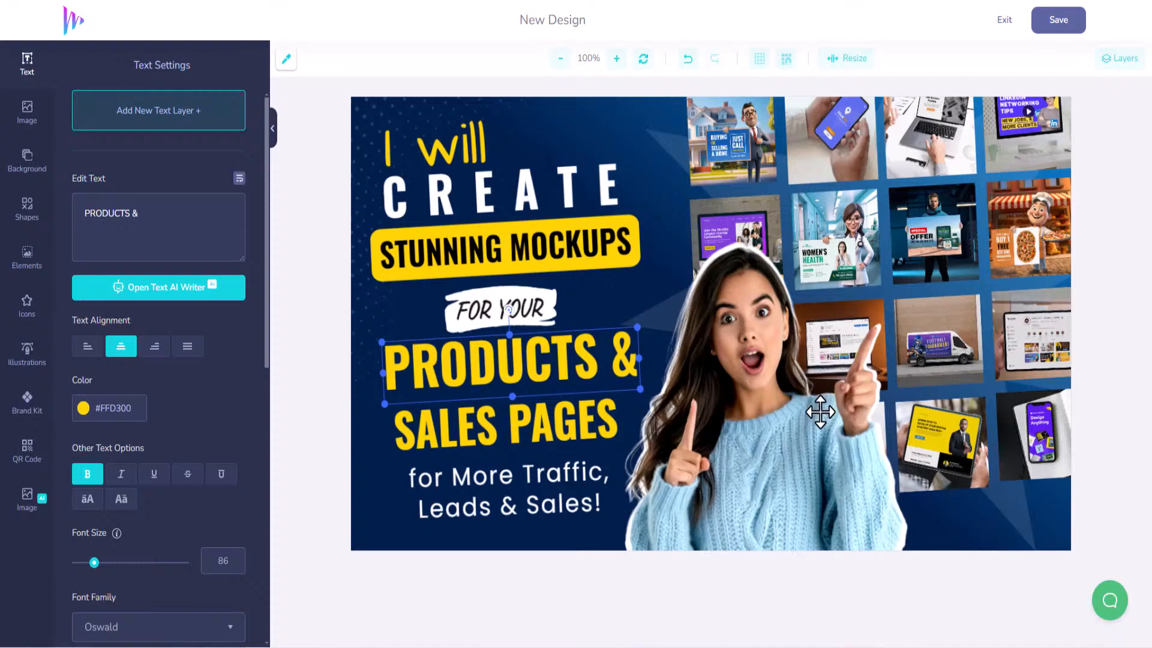
key(Down)
key(Down)
key(Down)
key(Down)
key(Down)
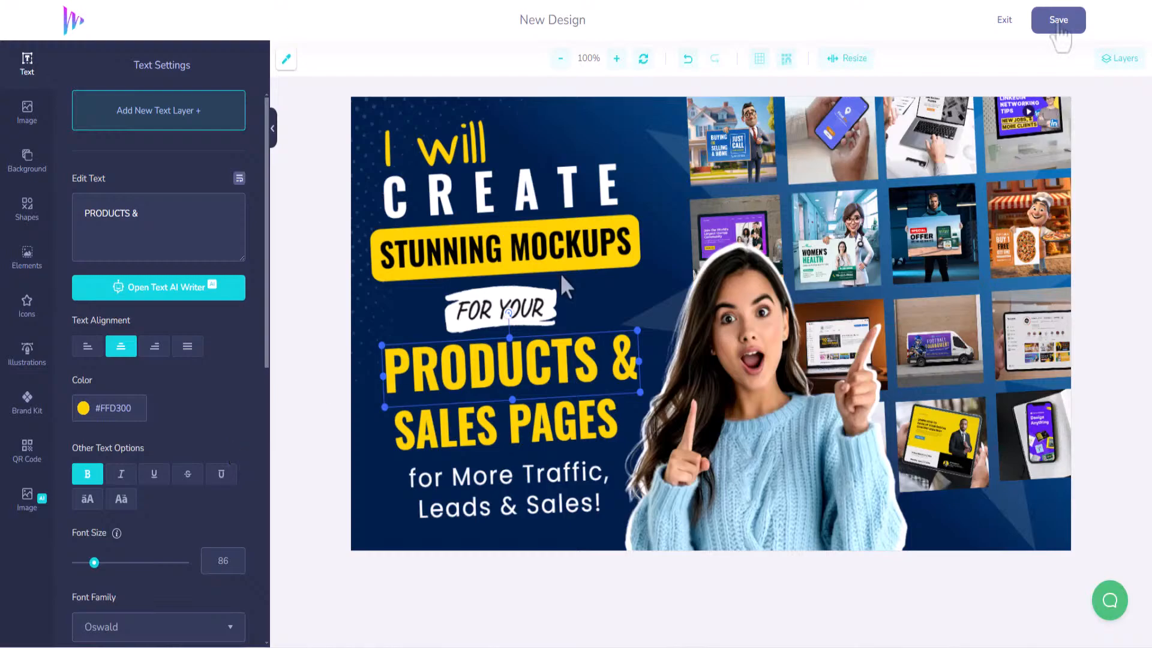
click(1058, 24)
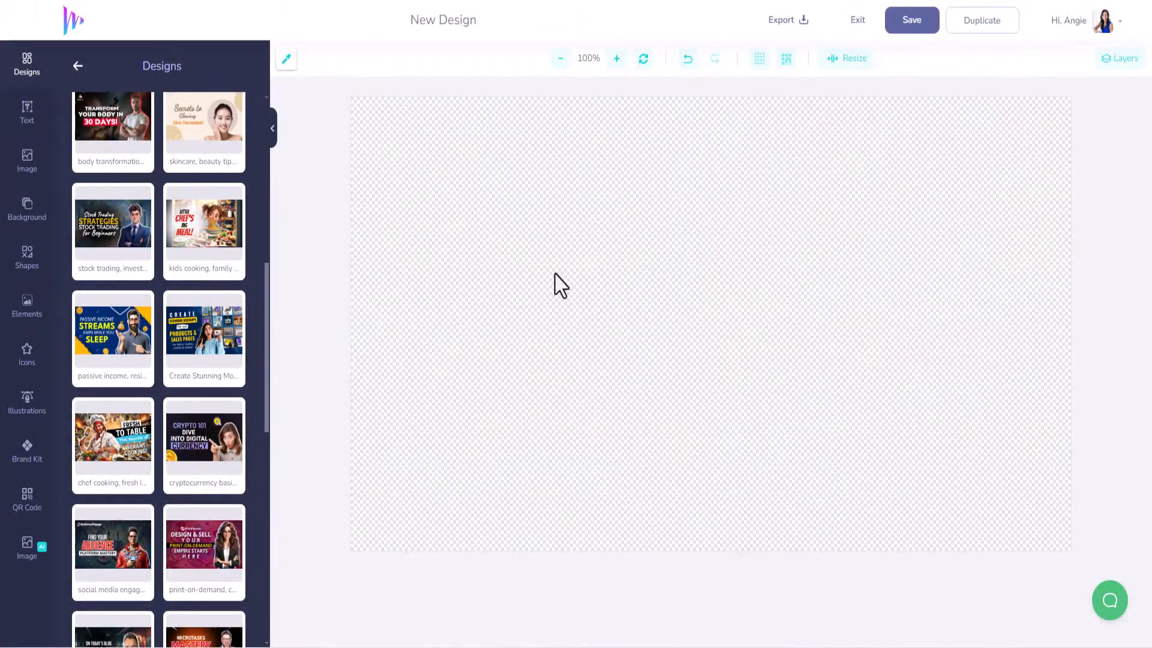
- Insert the customized "I will CREATE STUNNING MOCKUPS" thumbnail from the saved thumbnail designs into the blank design
mouse_move(210, 352)
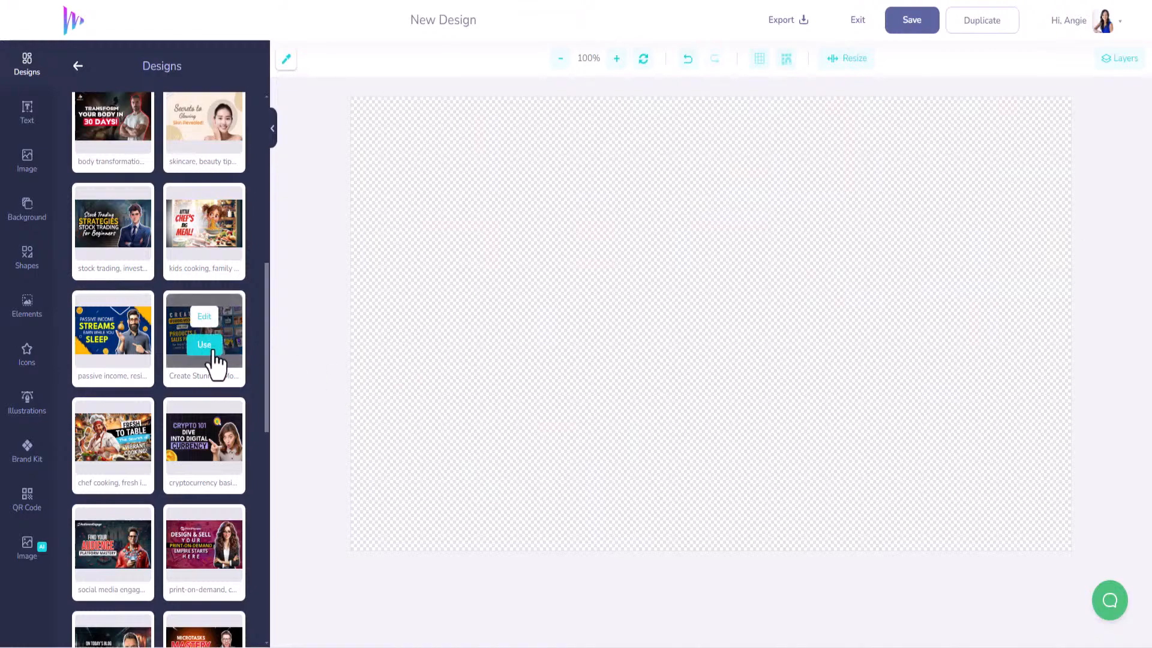
scroll(204, 357, up, 10)
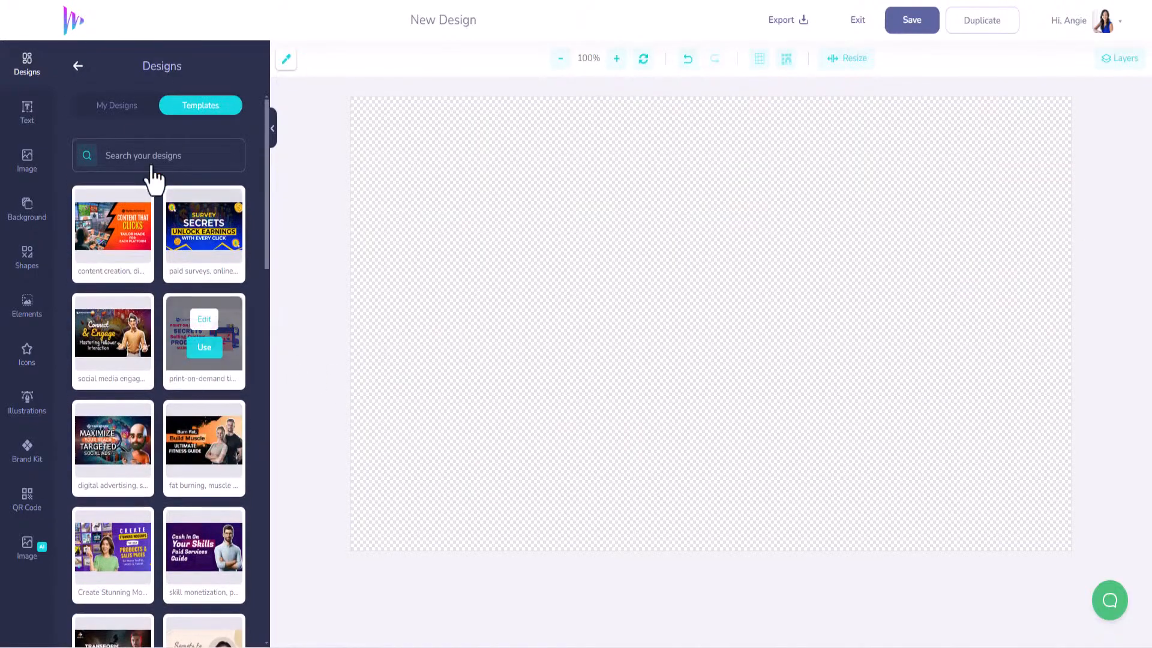
click(120, 107)
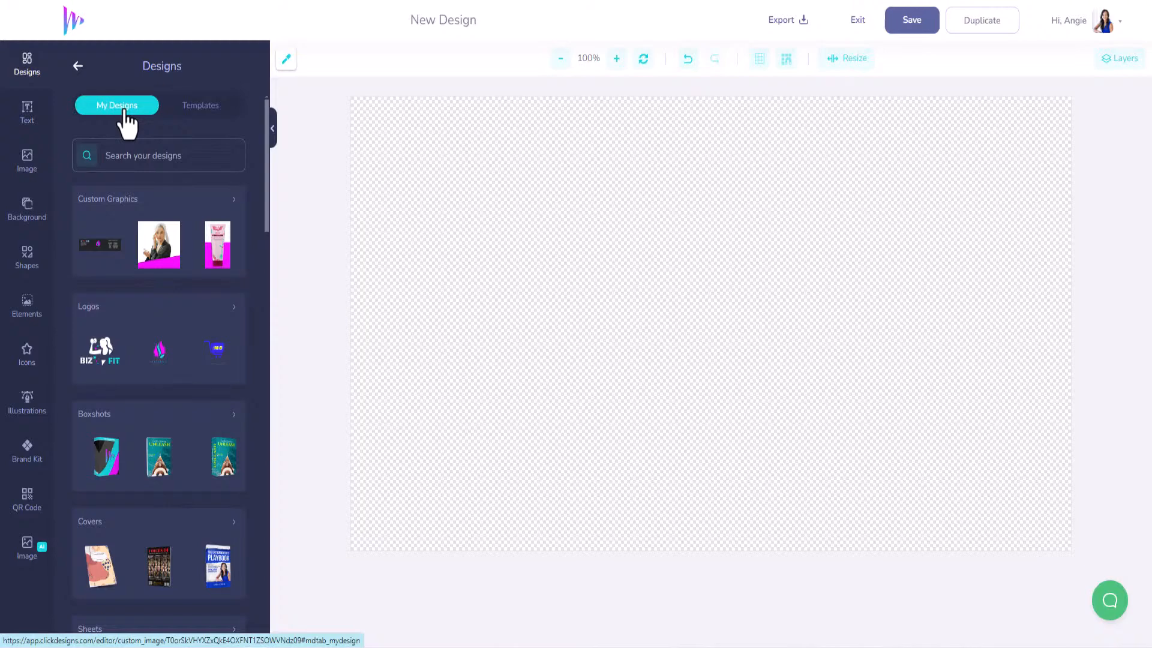
scroll(189, 448, down, 15)
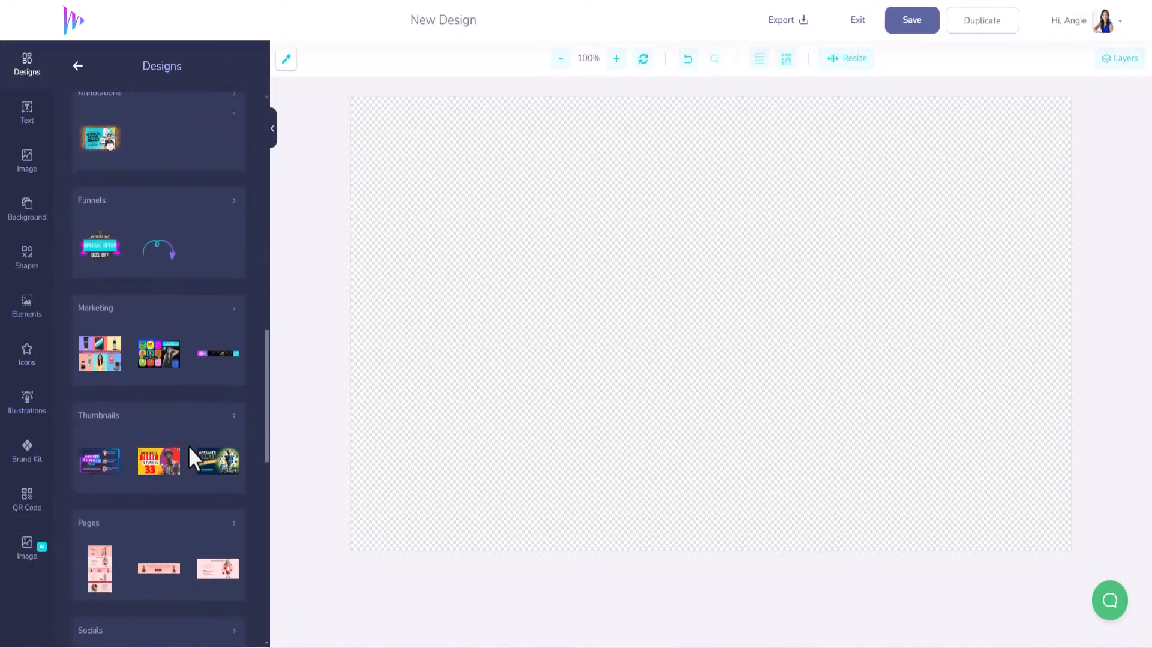
scroll(189, 445, down, 3)
mouse_move(198, 288)
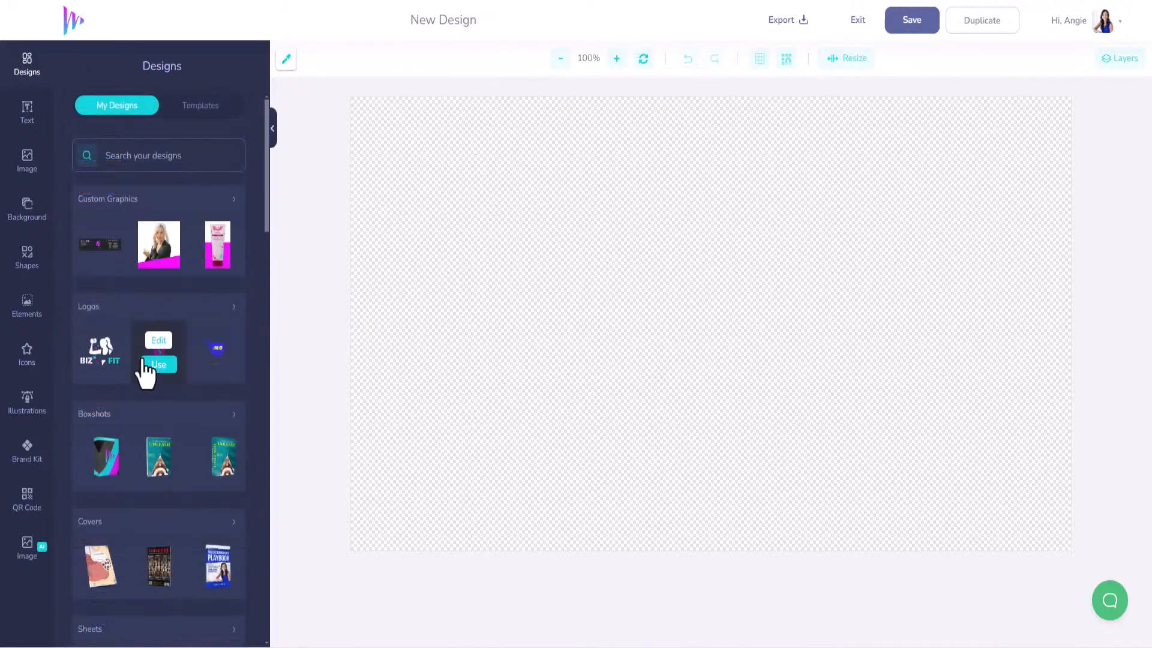
scroll(147, 373, down, 15)
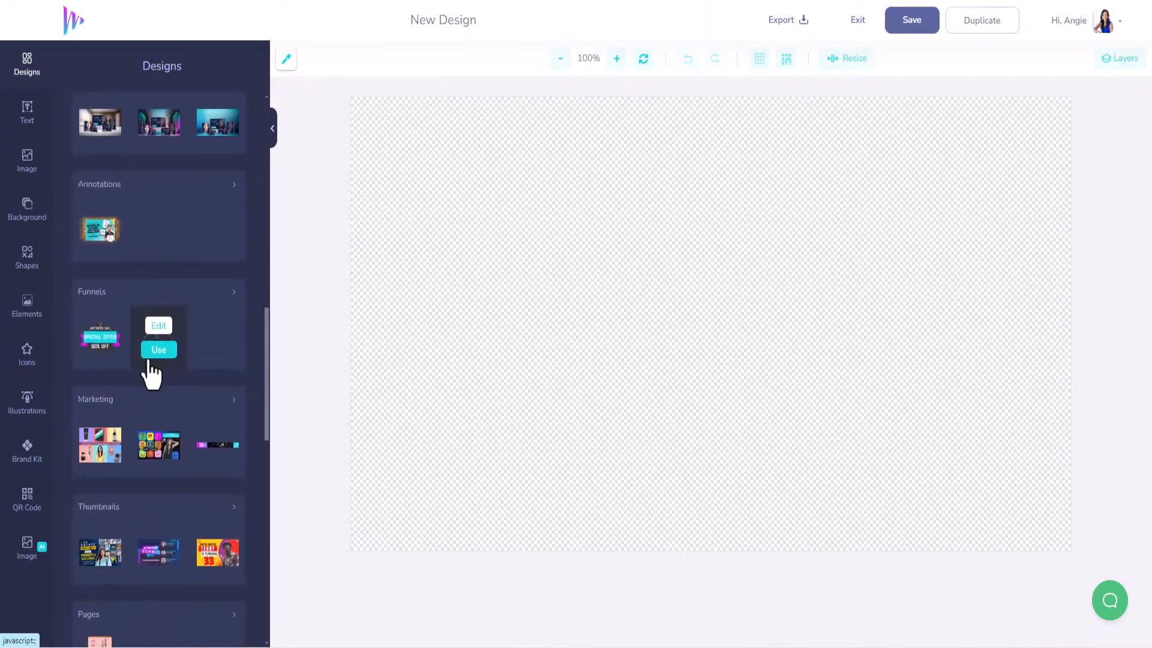
scroll(151, 375, down, 2)
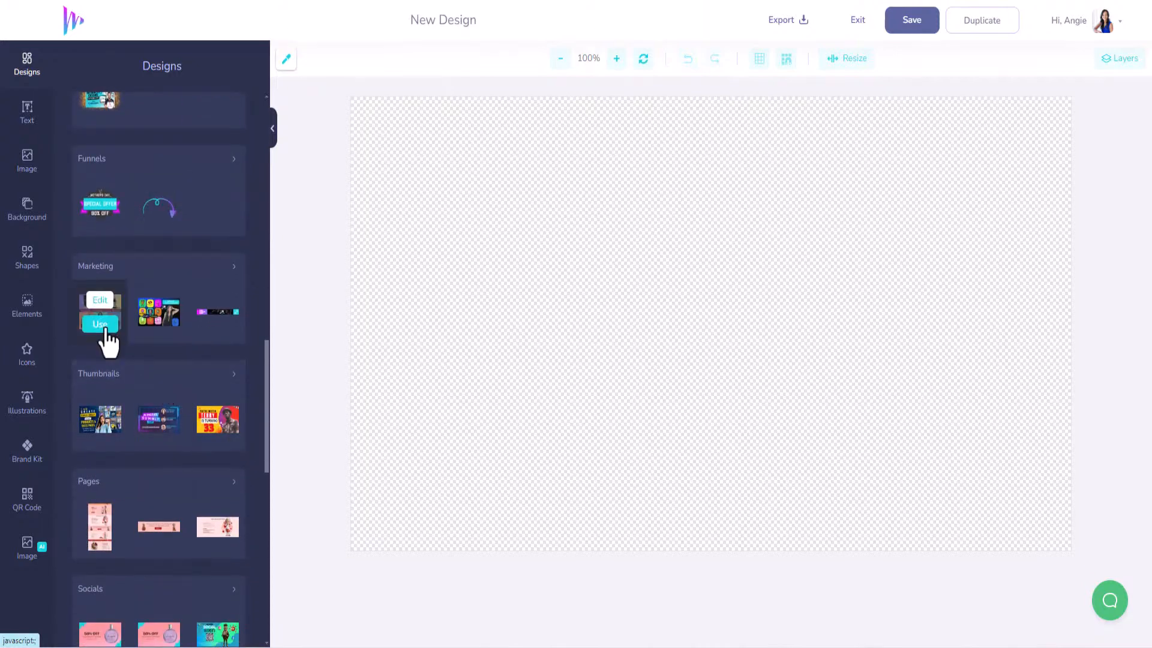
scroll(108, 342, down, 2)
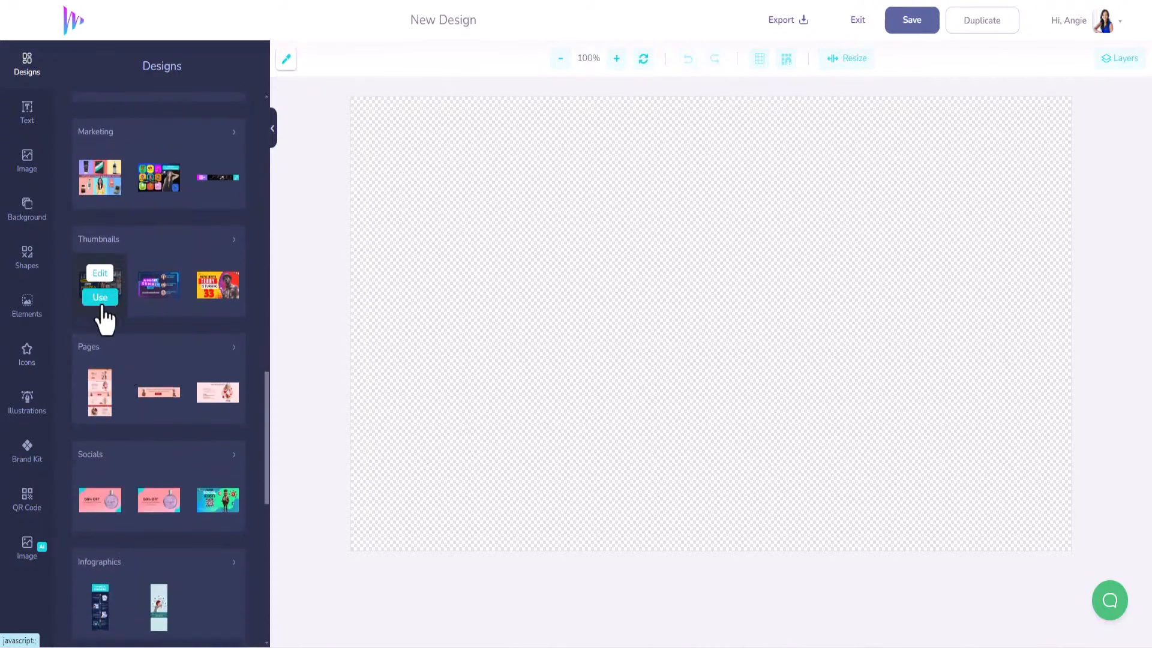
click(102, 303)
- Align the inserted thumbnail with the canvas corner and enlarge it to fill the canvas, then delete it
click(598, 300)
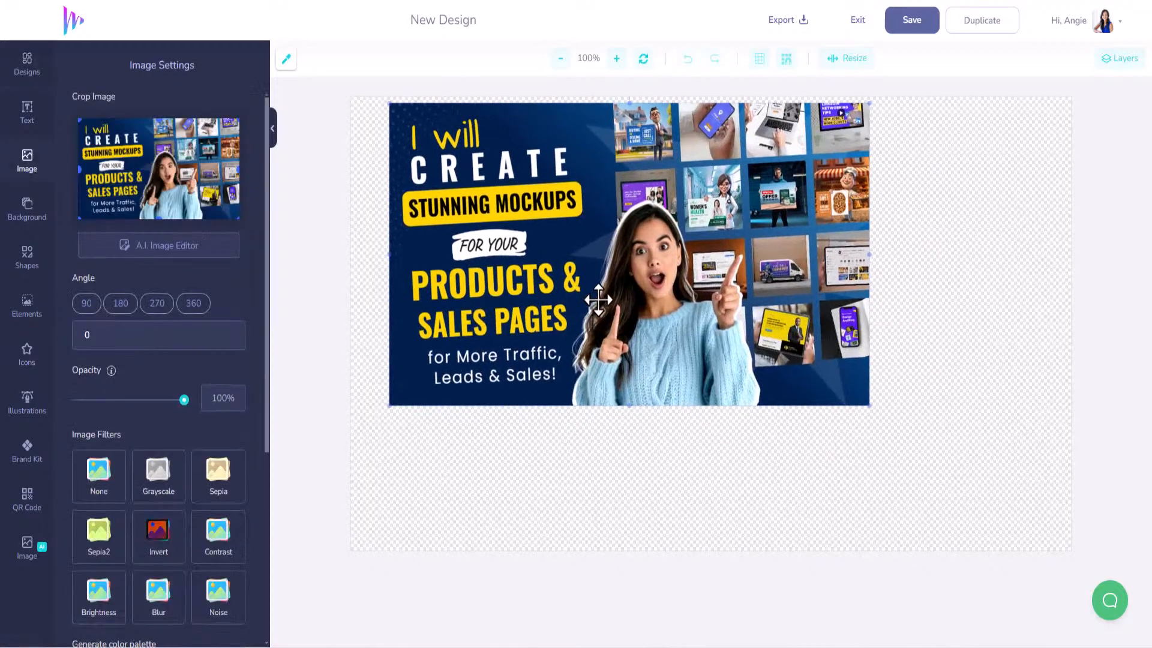
drag(598, 300, 560, 294)
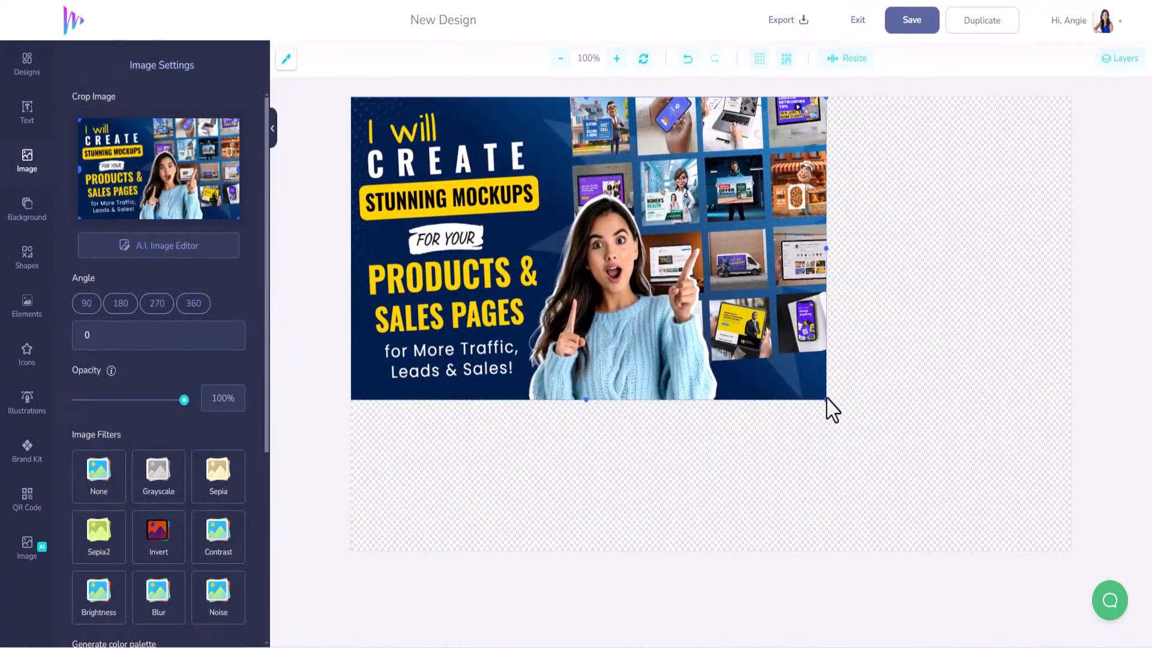
drag(917, 495, 1050, 618)
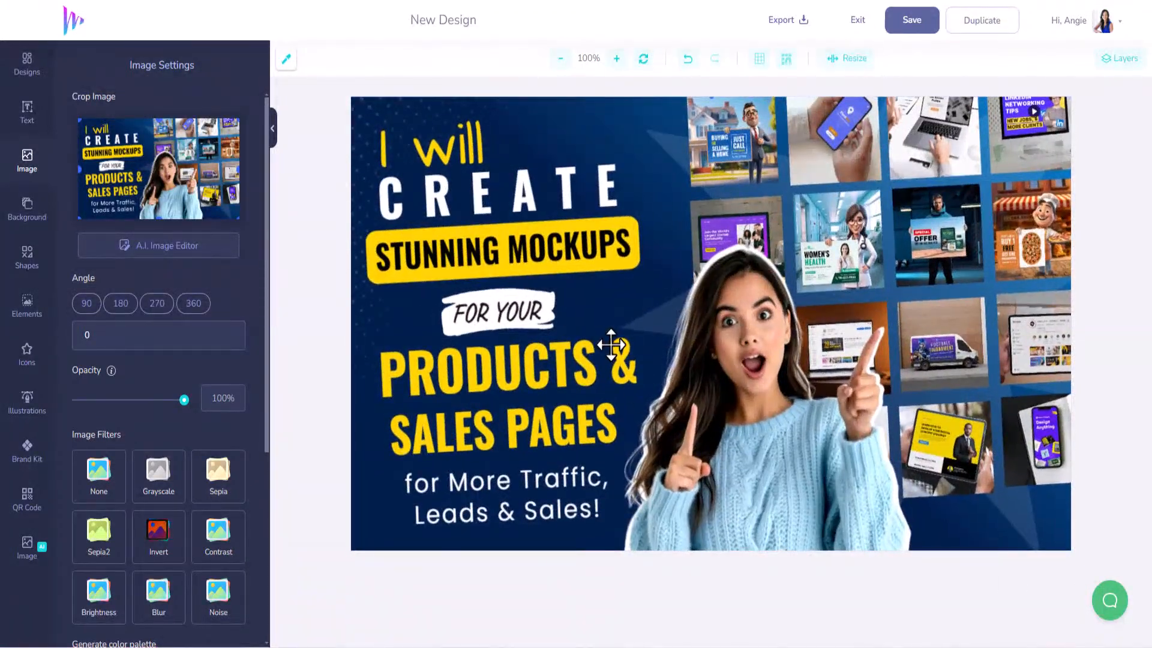
key(Delete)
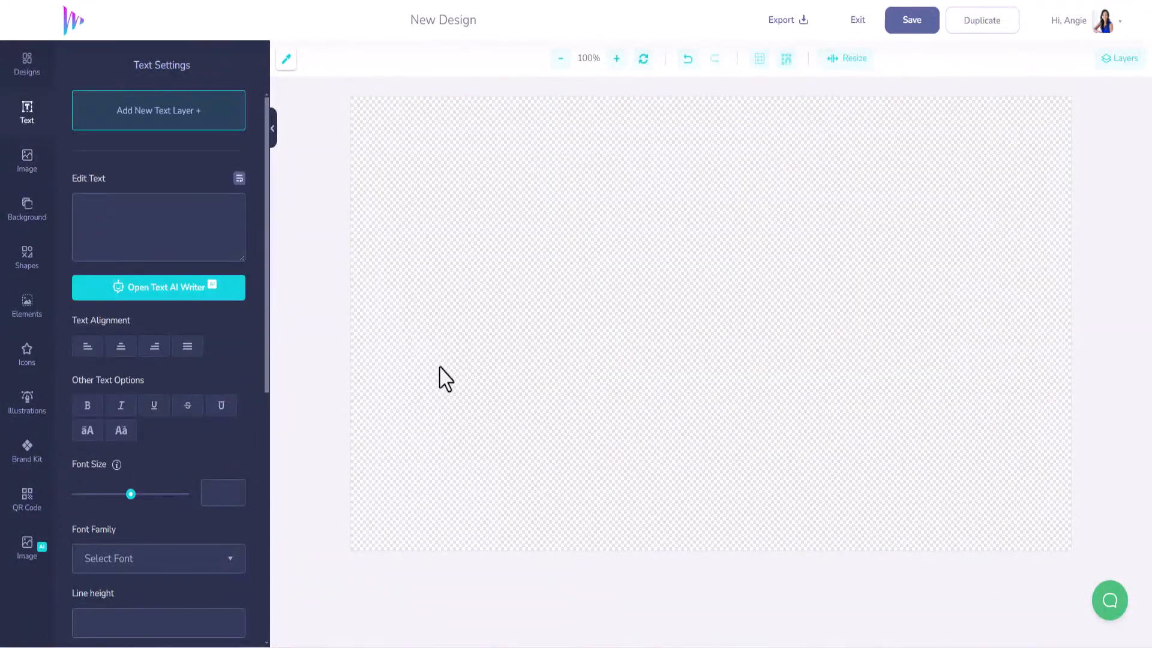
- Set the canvas background to solid black (#000000)
click(30, 213)
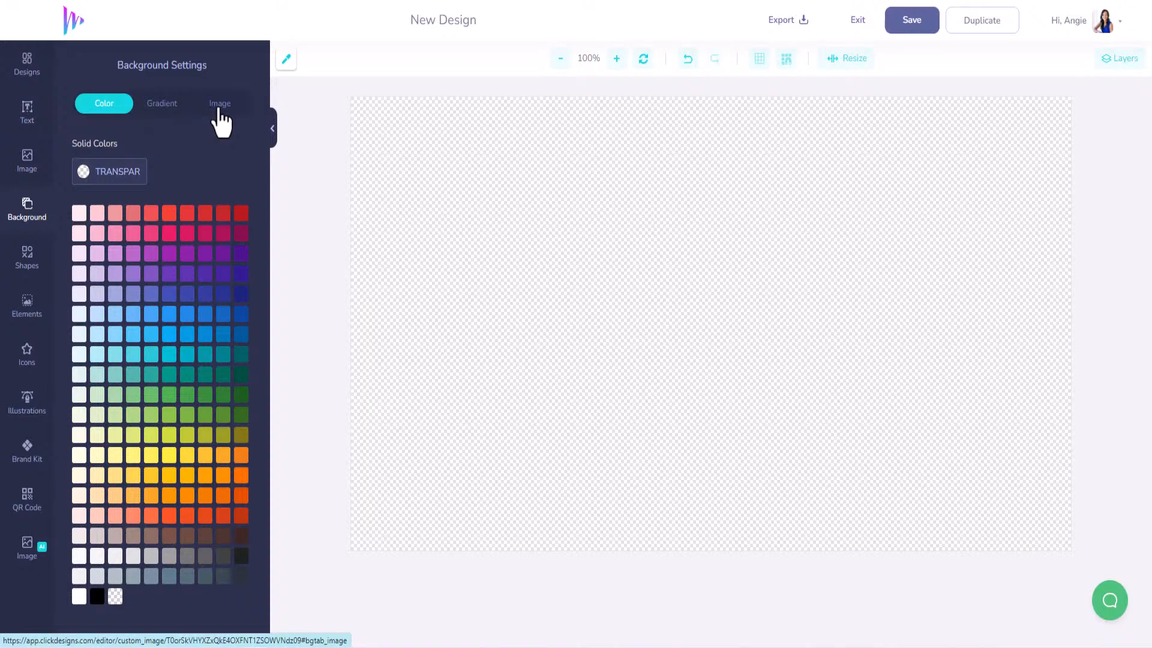
click(156, 114)
click(114, 111)
click(98, 597)
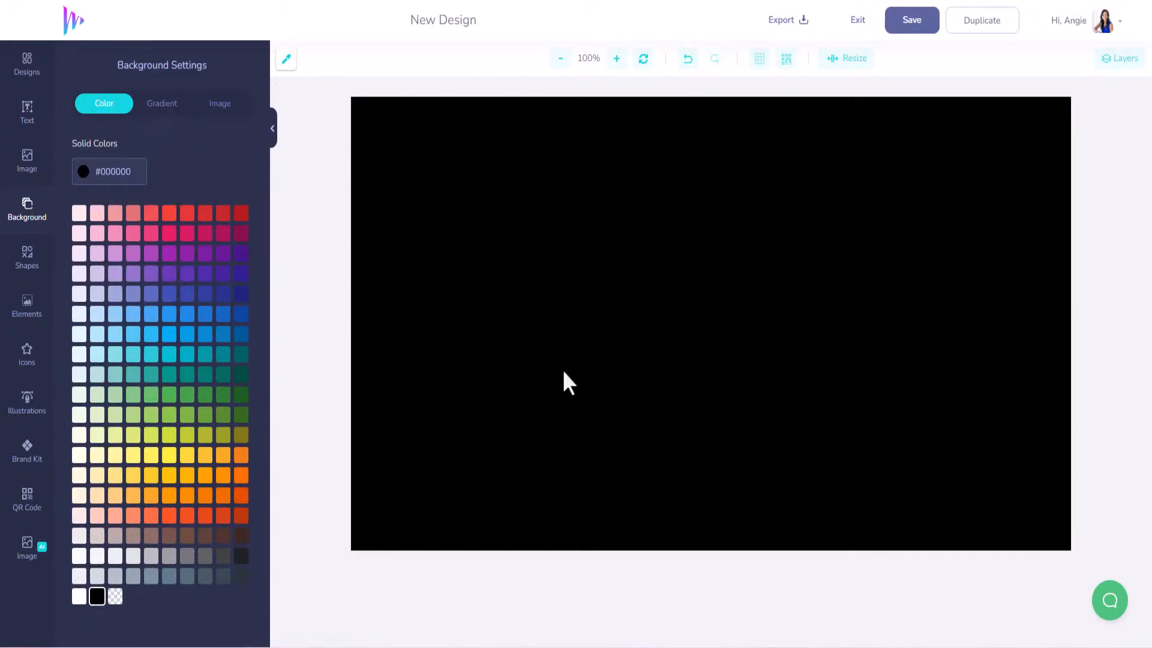
- Add the teal blob from the Curves shapes and enlarge it across most of the canvas
click(27, 264)
scroll(219, 387, down, 3)
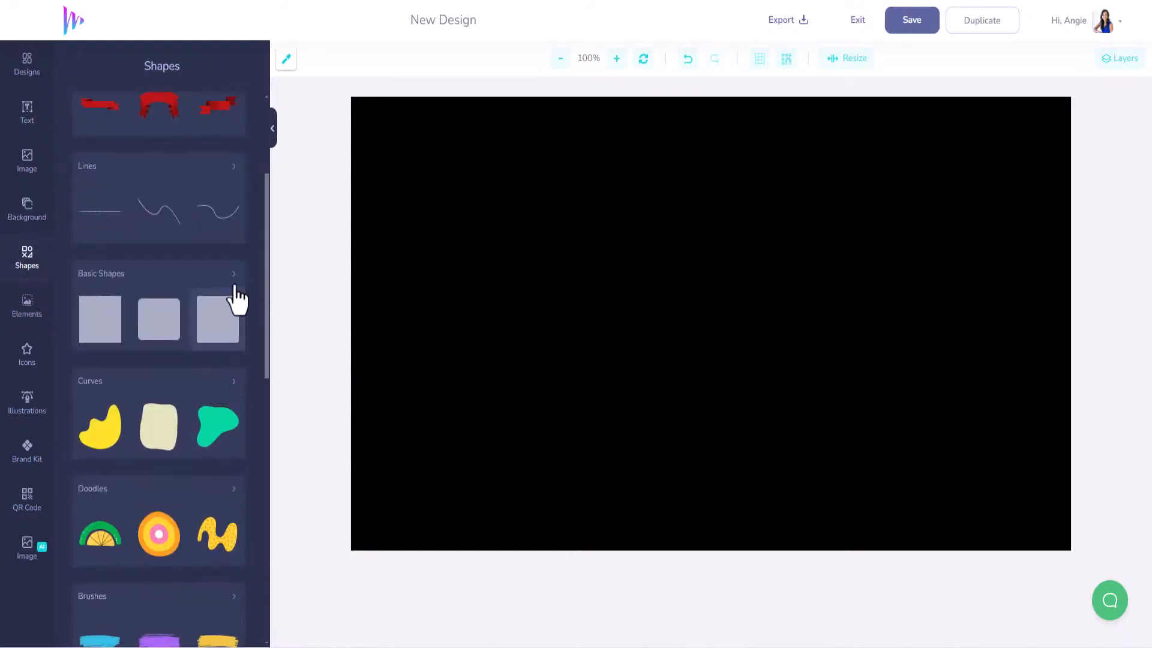
click(226, 382)
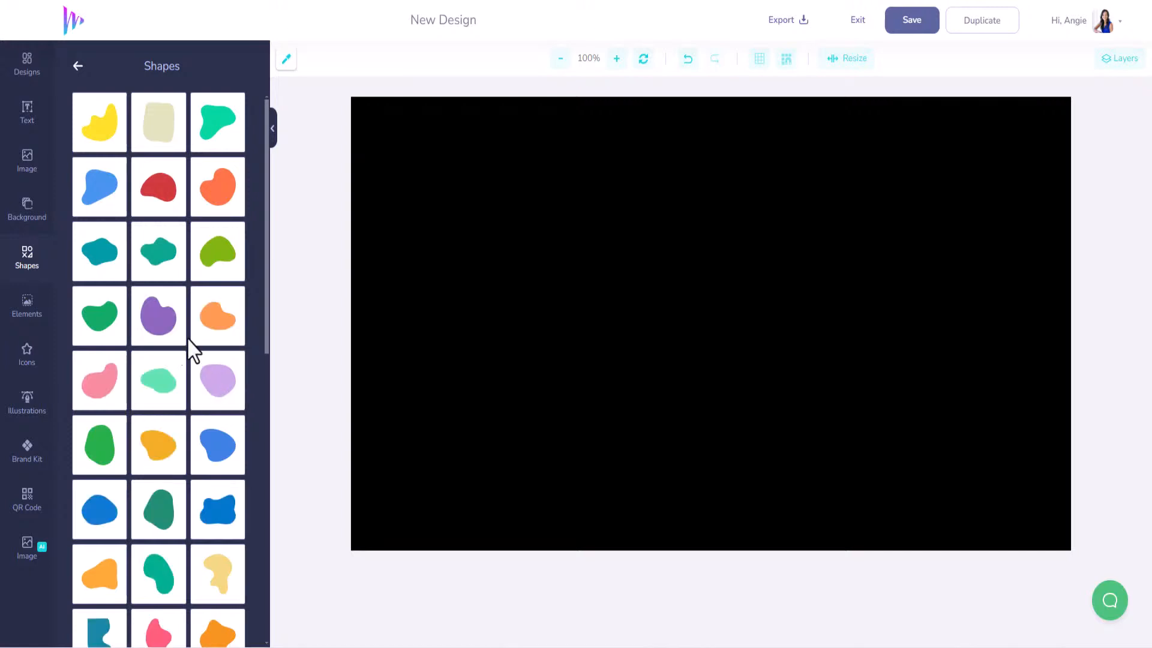
click(102, 264)
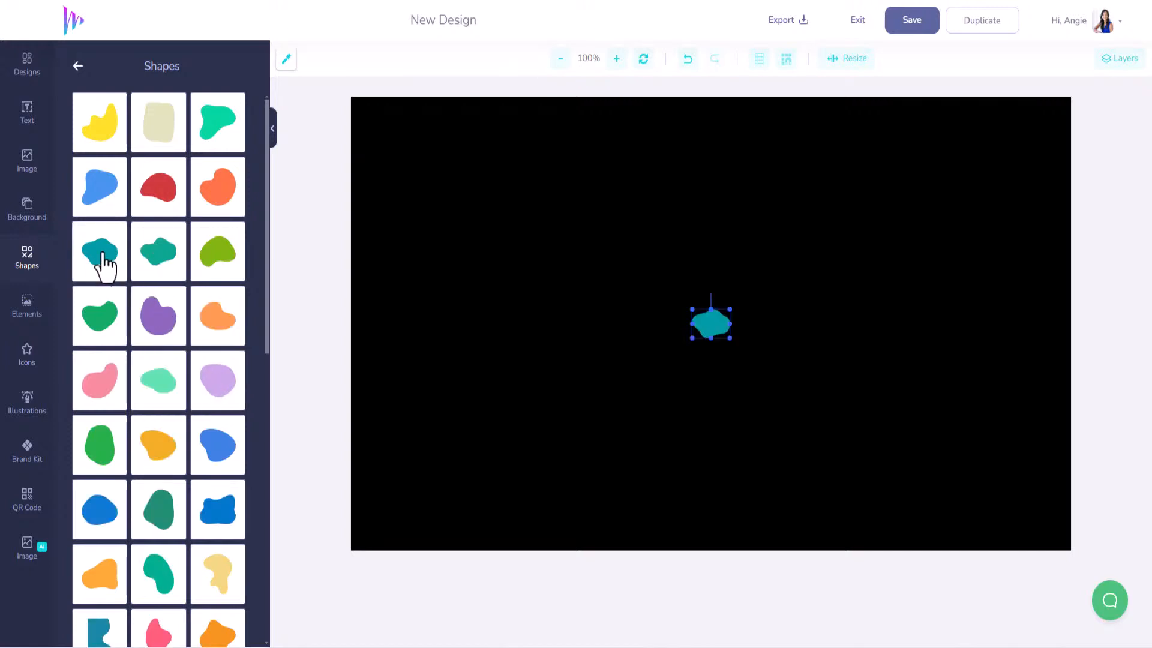
drag(693, 339, 221, 612)
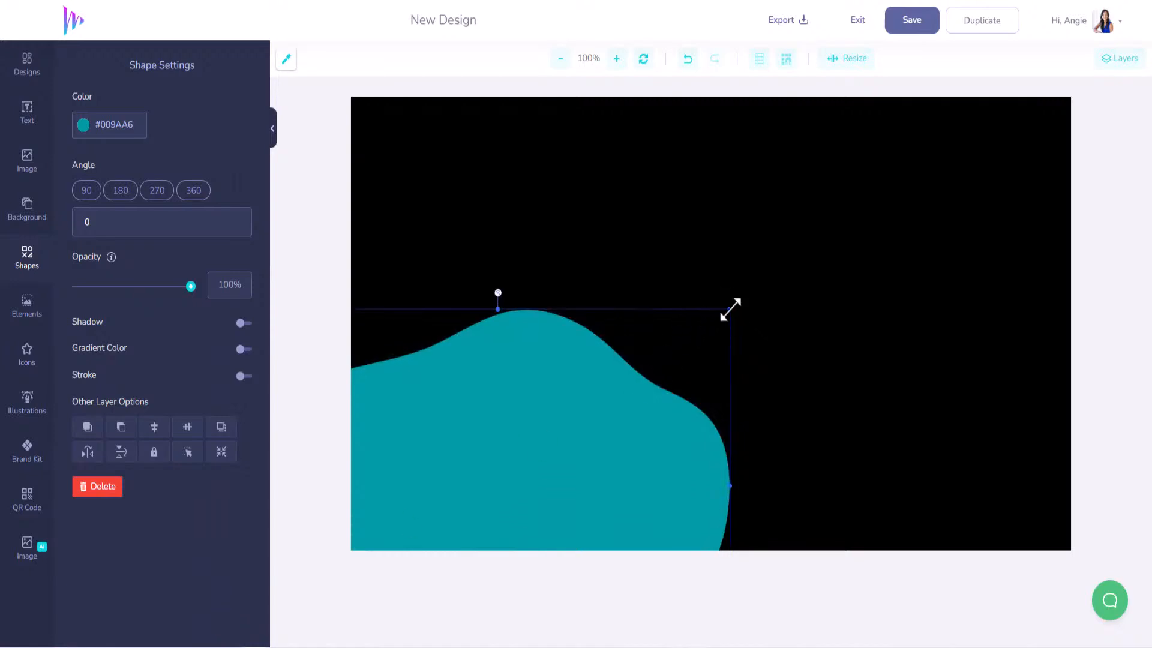
drag(730, 309, 1056, 105)
- Rotate the blob to 336 degrees, position it over the canvas's lower right area, and turn on its linear gradient color
drag(890, 139, 802, 423)
drag(660, 218, 524, 252)
drag(838, 437, 928, 368)
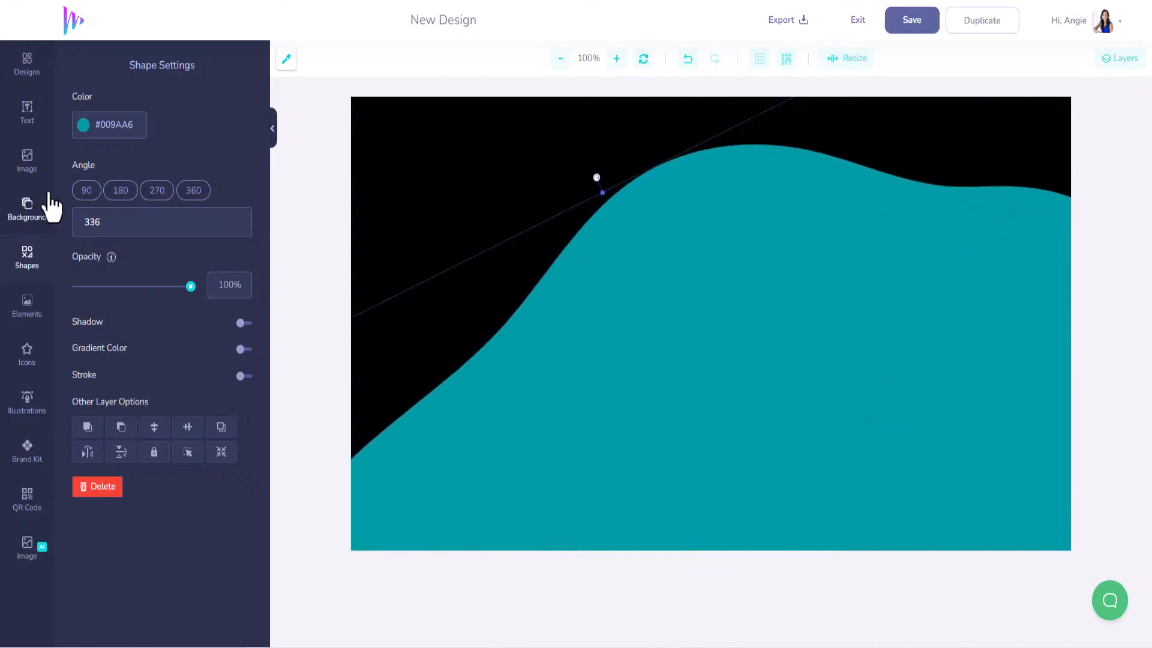
click(242, 350)
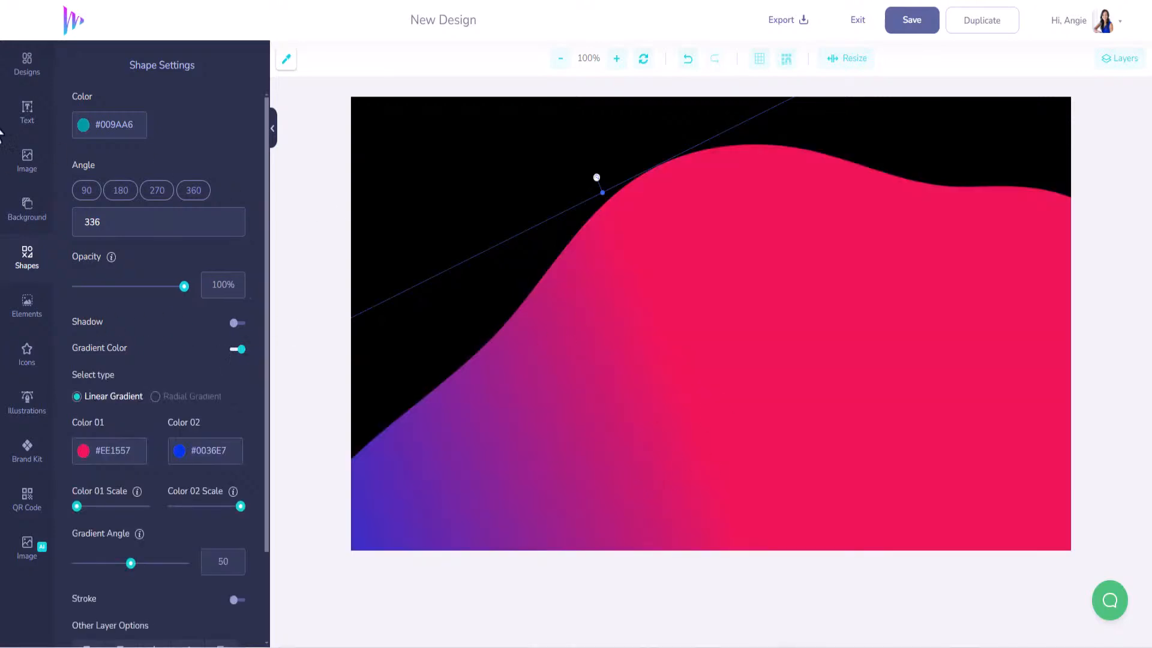
- Insert the uploaded photo of the woman in black pointing to one side, loading more uploads to find it
click(27, 123)
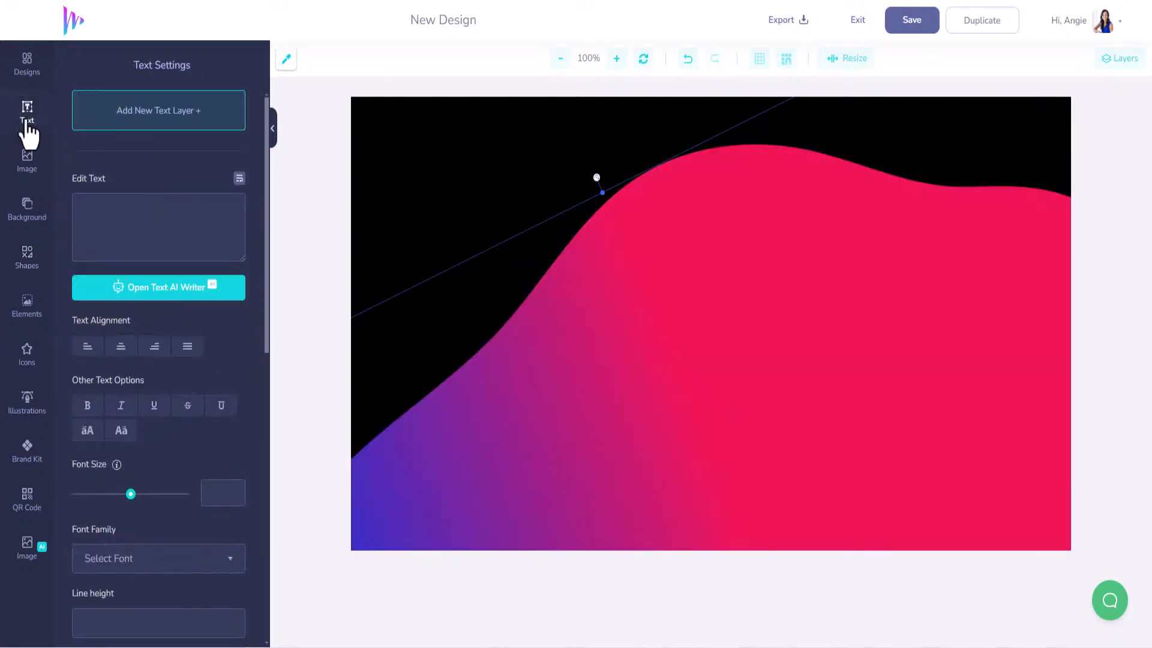
click(27, 167)
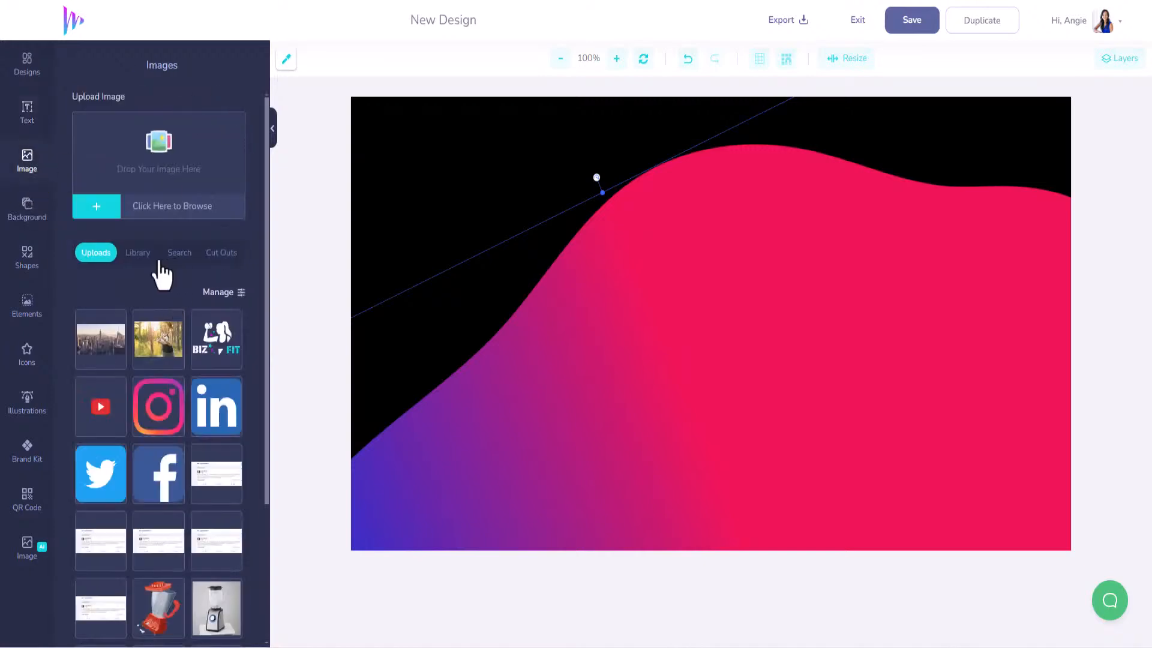
click(138, 252)
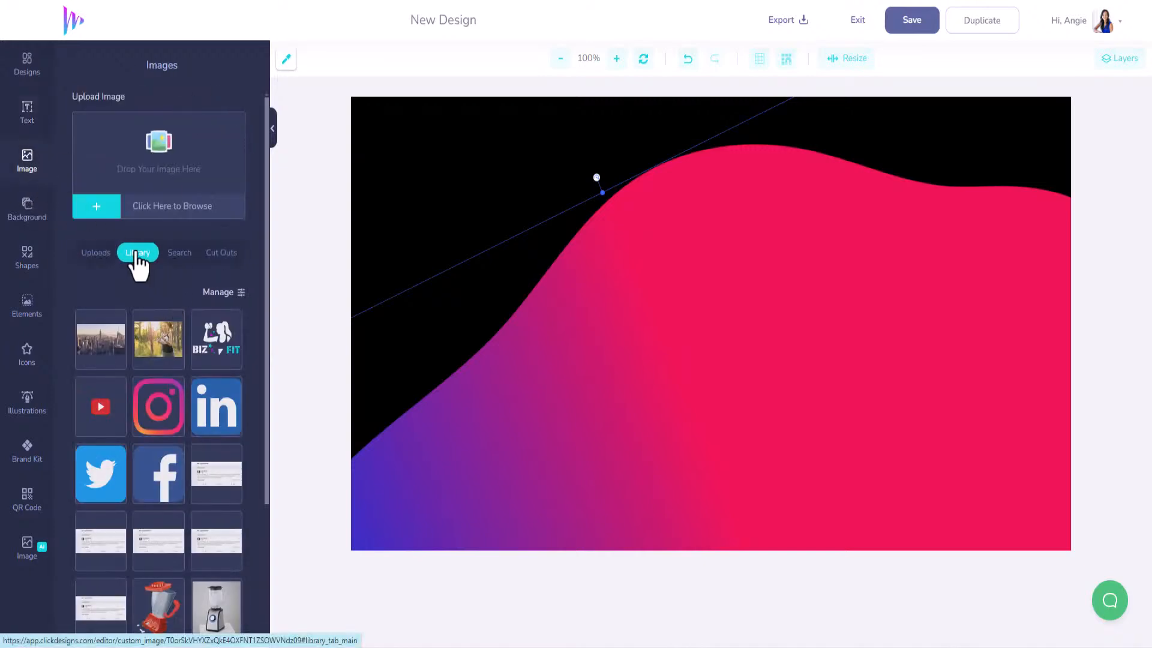
click(89, 253)
scroll(202, 433, down, 3)
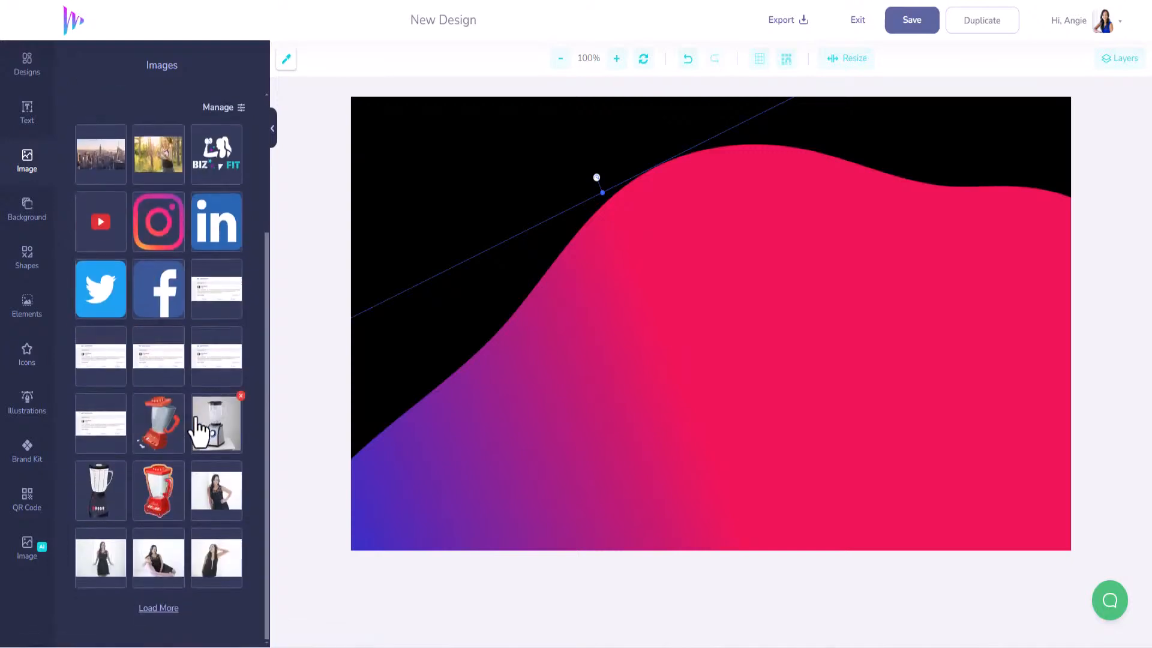
click(160, 605)
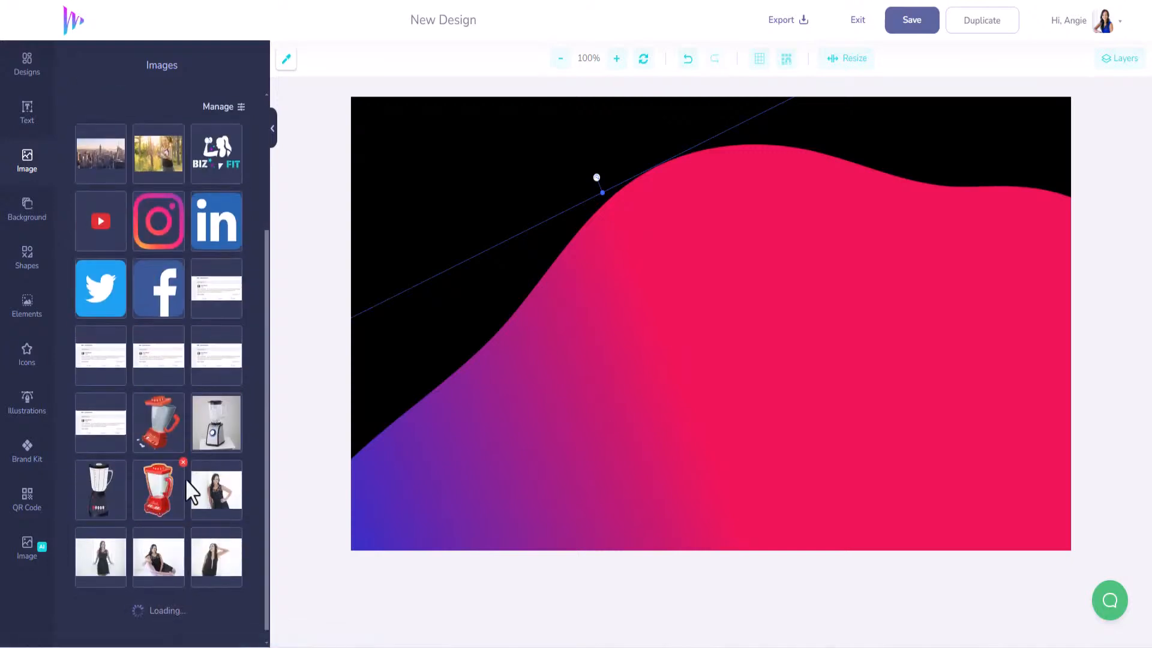
scroll(177, 444, down, 7)
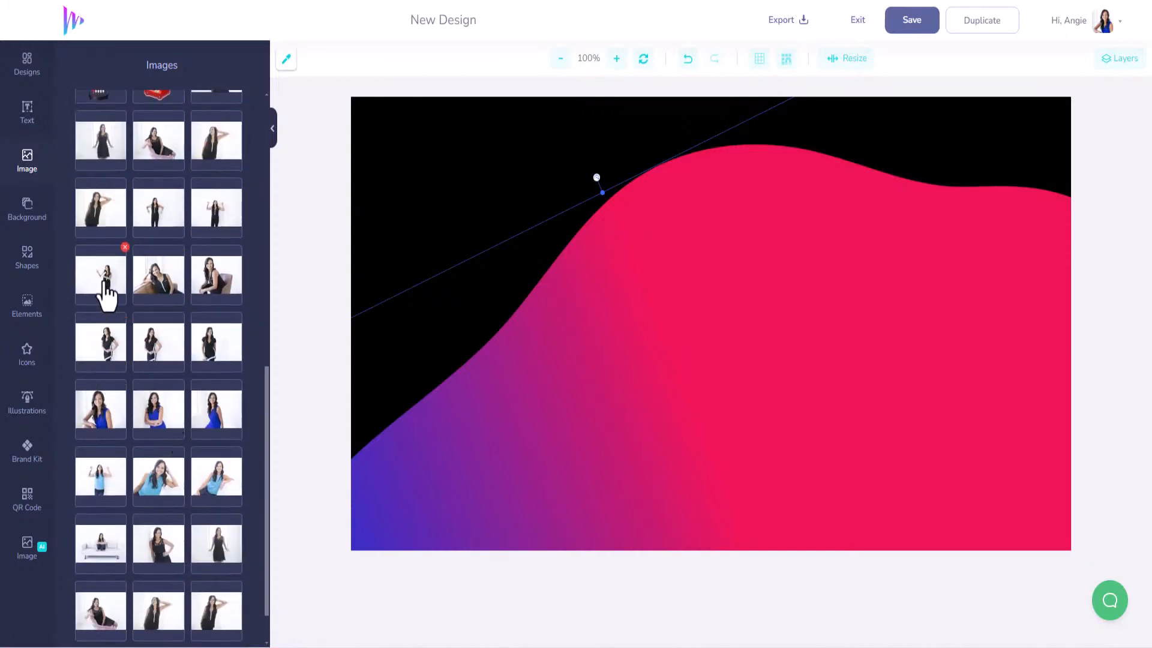
click(104, 282)
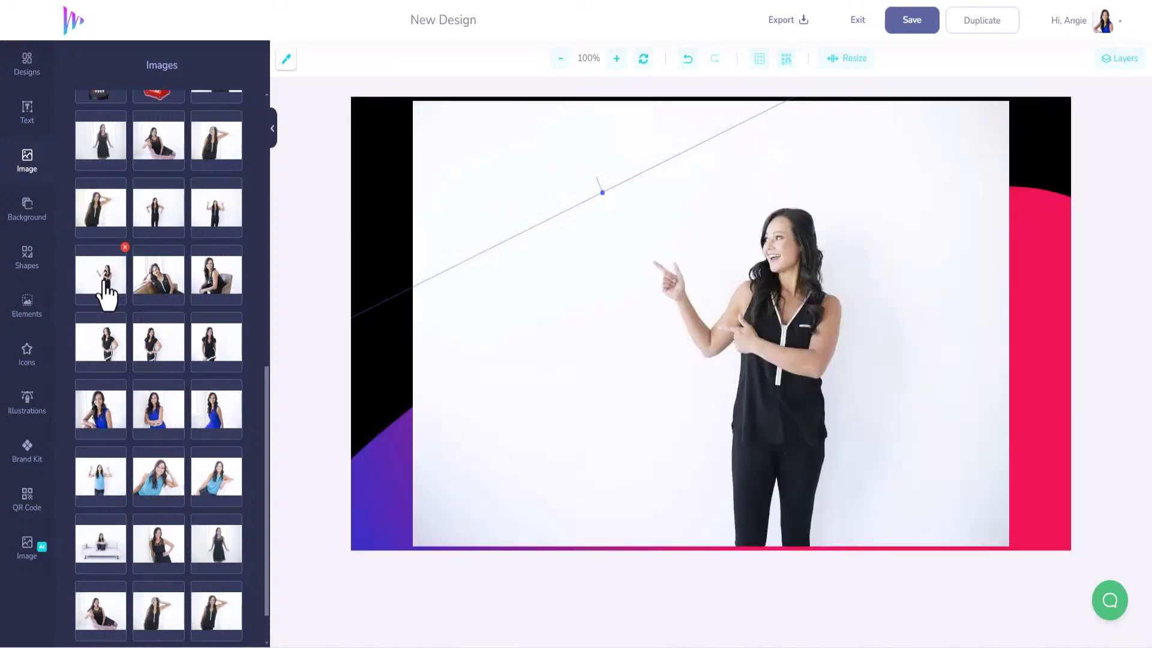
- Remove the background of the woman's photo with the A.I. Image Editor and apply the result
click(689, 358)
click(160, 264)
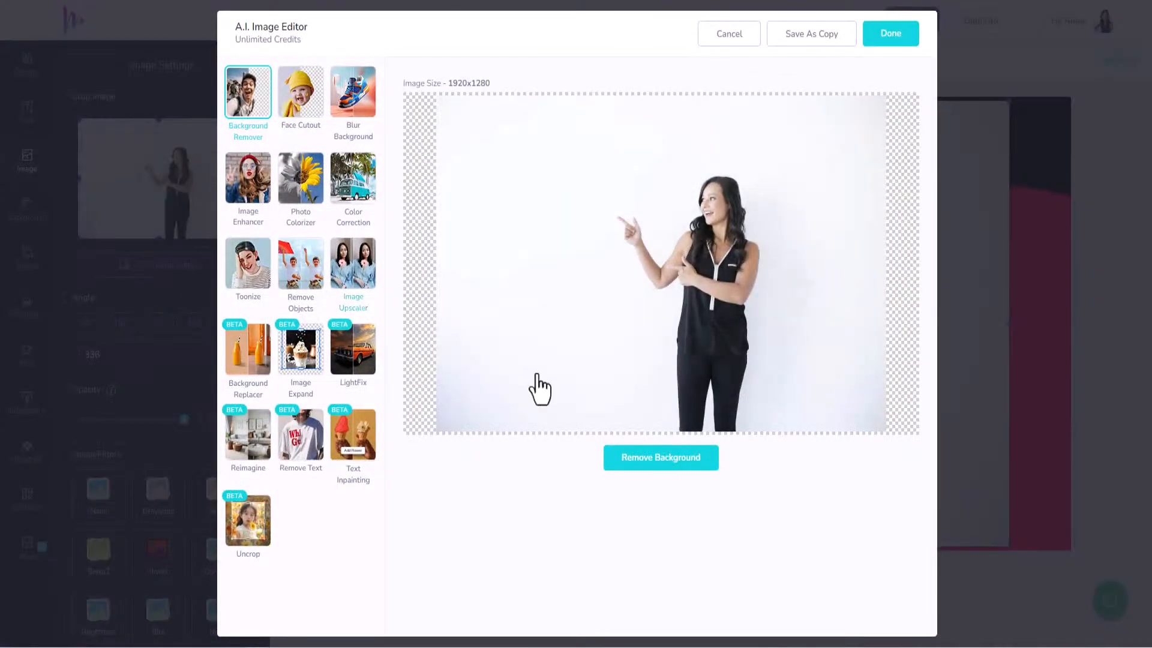
click(673, 470)
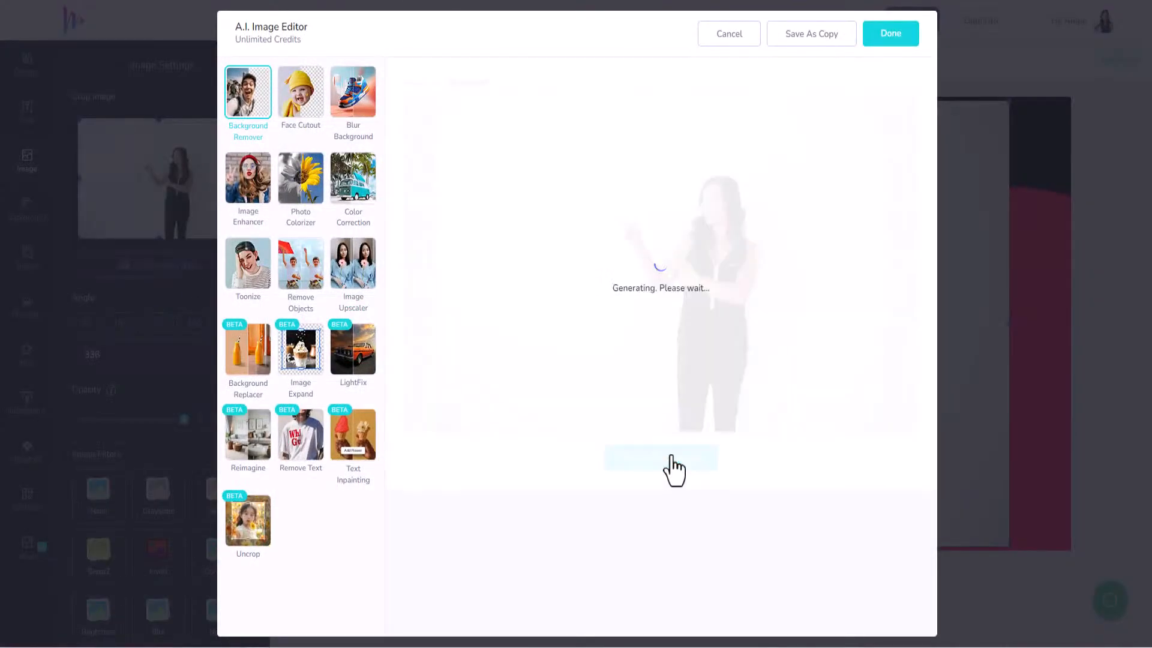
click(895, 37)
- Enlarge the cutout of the woman and position it in the canvas's lower right corner
drag(810, 373, 1024, 485)
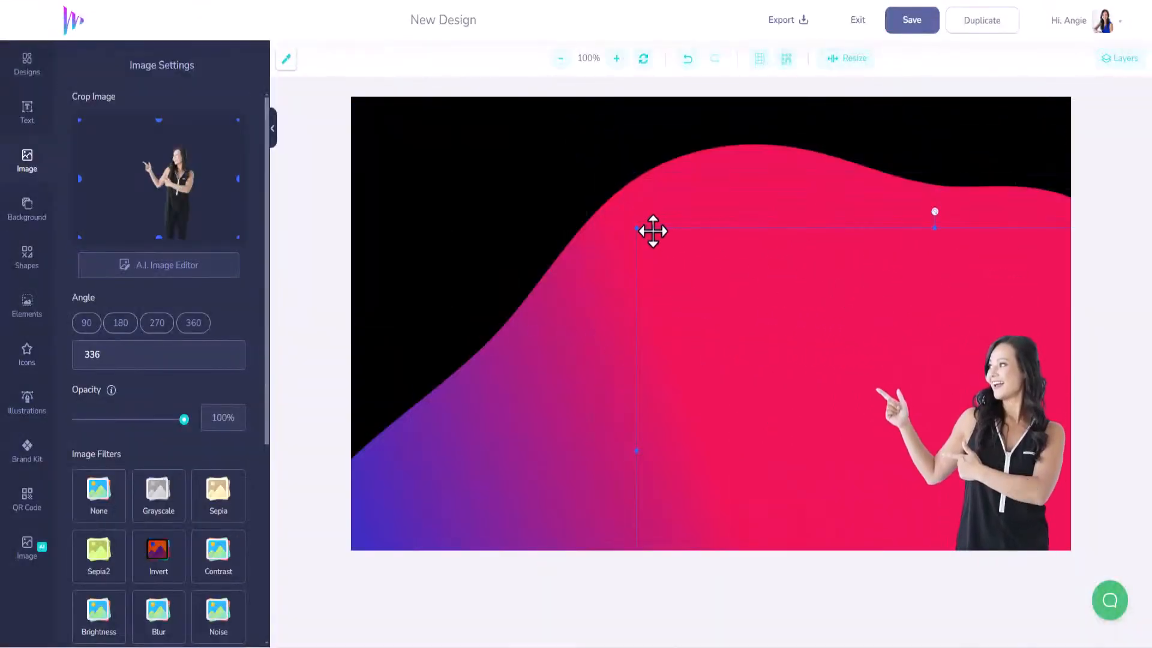
drag(637, 228, 366, 72)
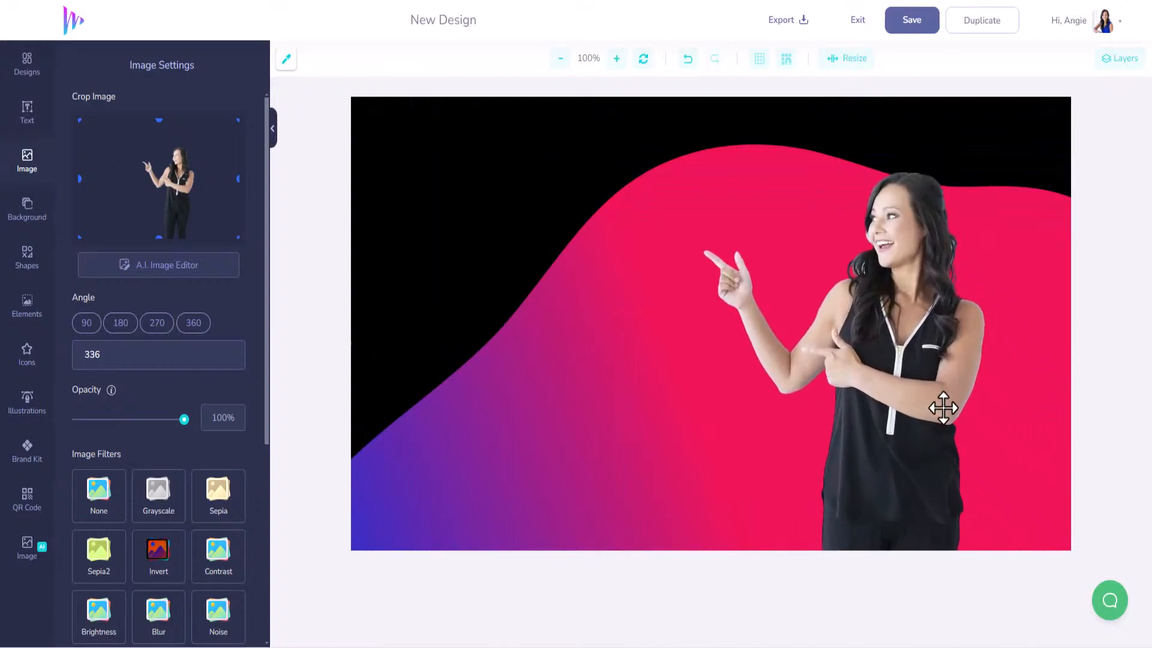
drag(943, 408, 1044, 452)
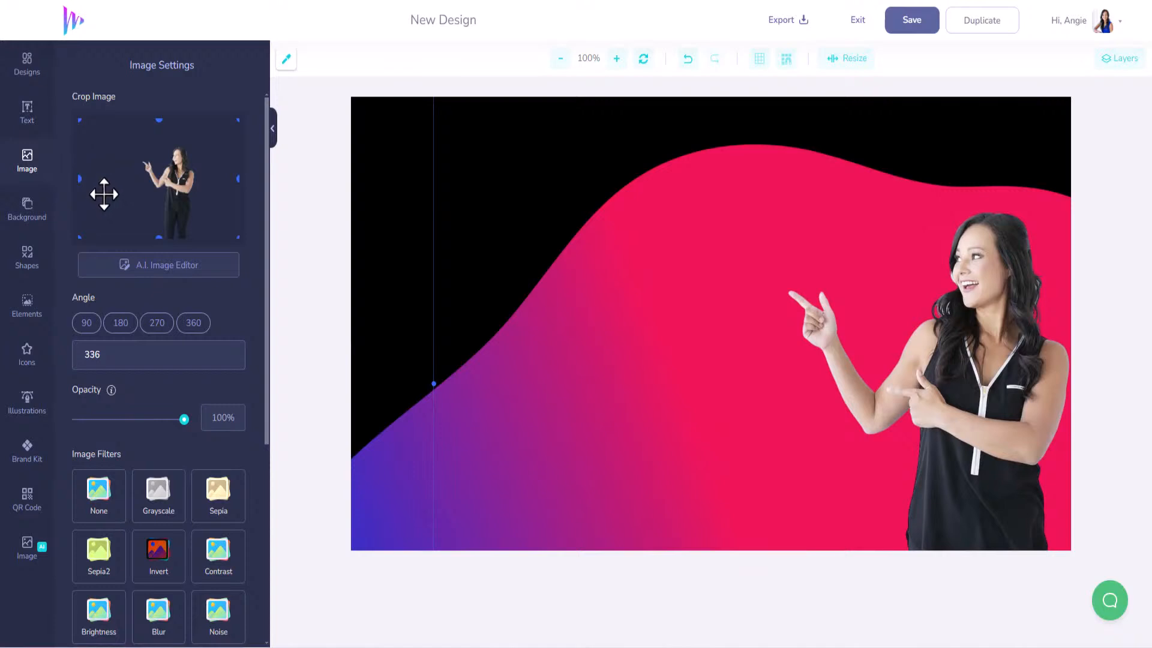
- Add a new text layer reading "A.I."
click(27, 123)
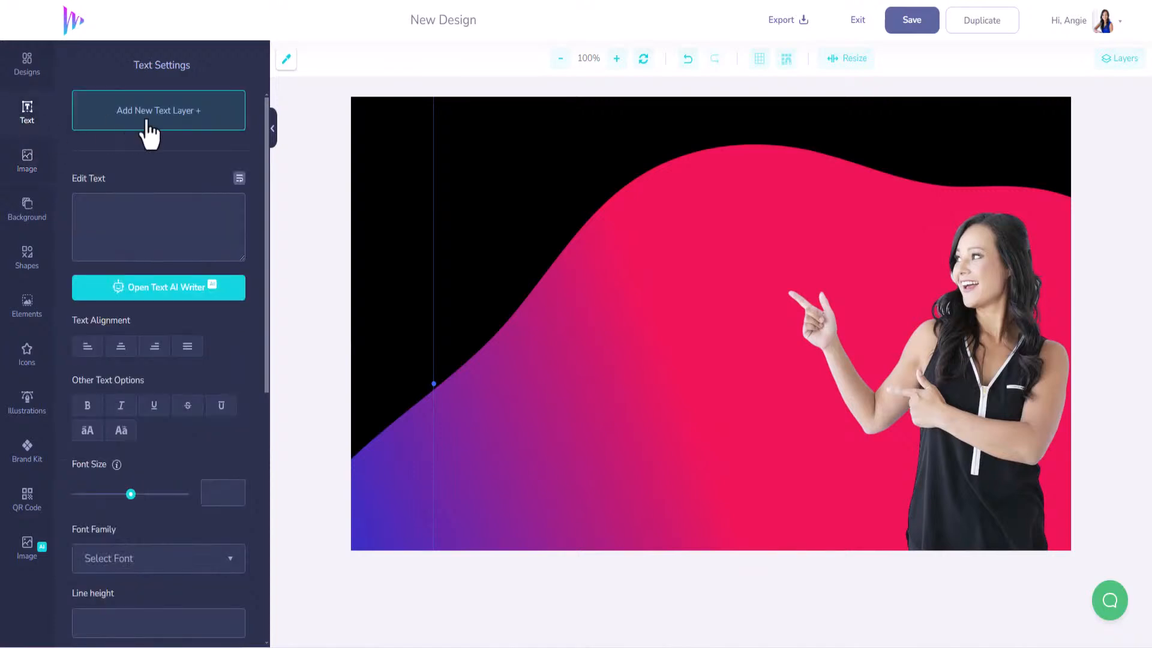
click(150, 132)
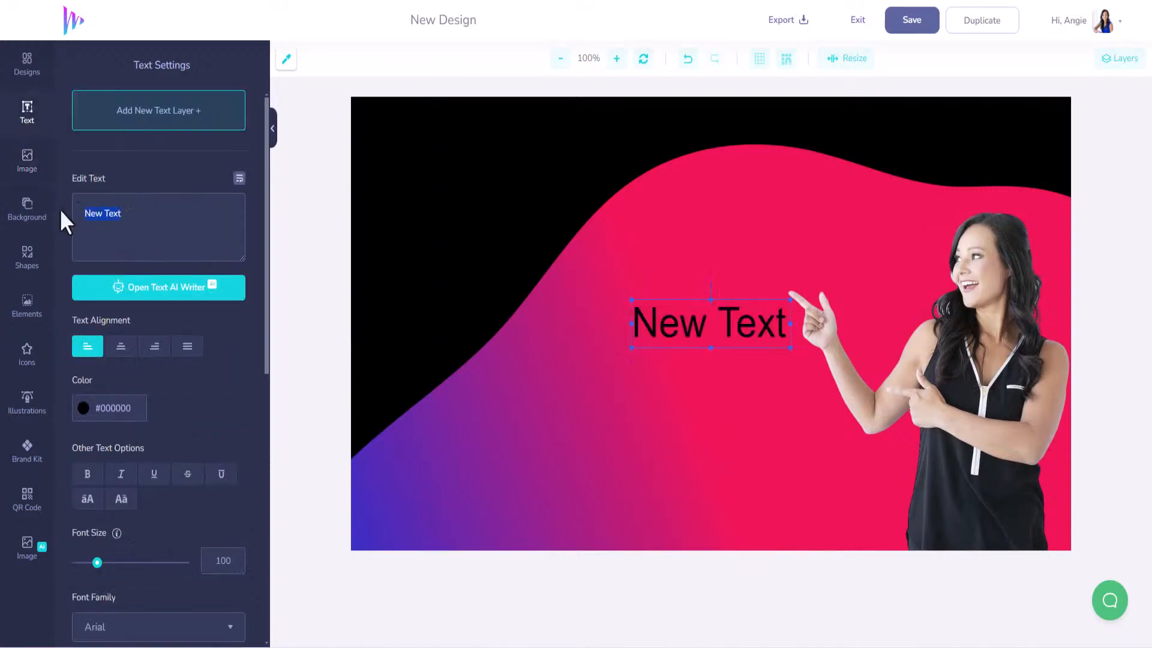
text(A.I)
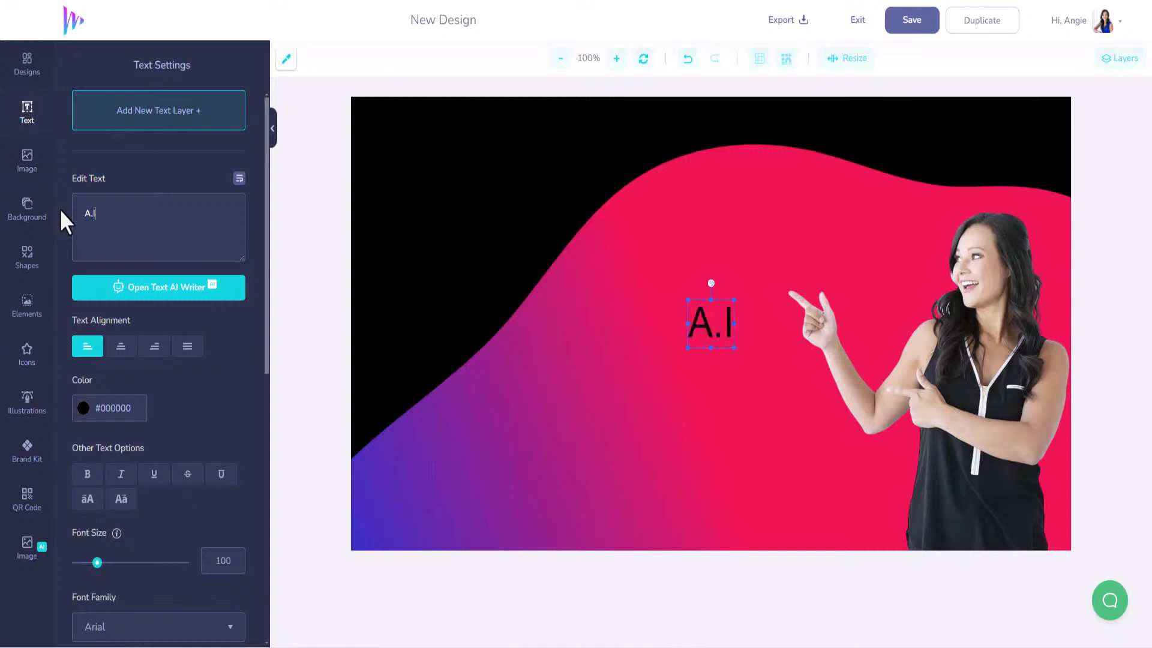
text(.)
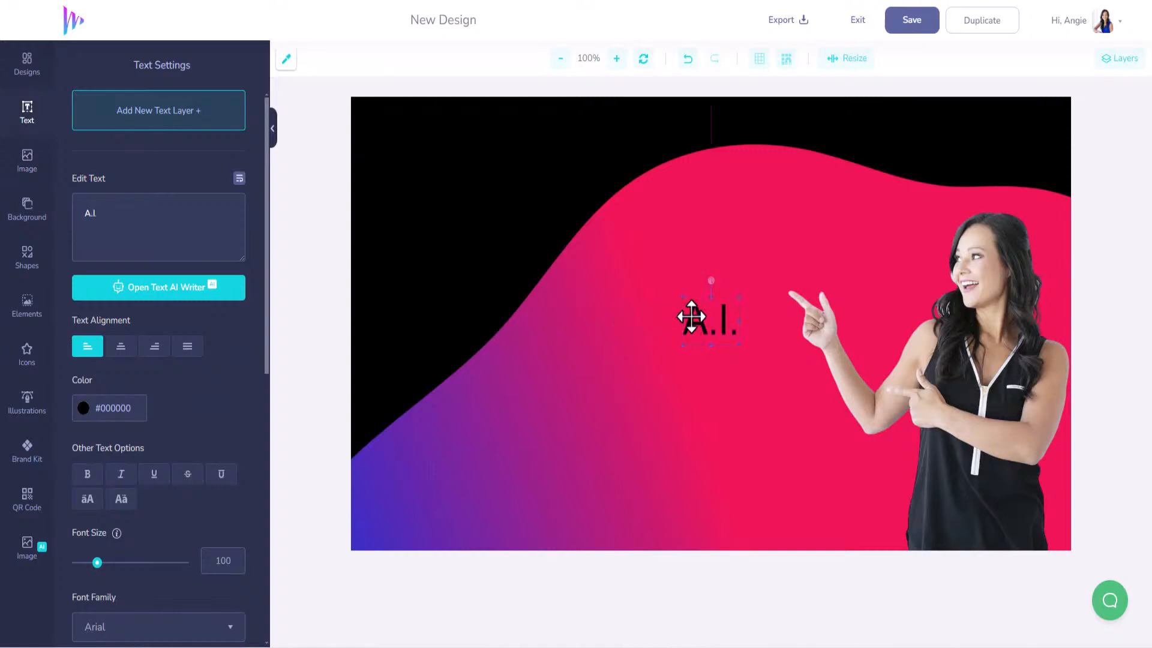
- Color the A.I. text white #FFFFFF and enlarge it to size 500 in the canvas's upper left black area
drag(689, 318, 449, 190)
click(84, 409)
click(75, 427)
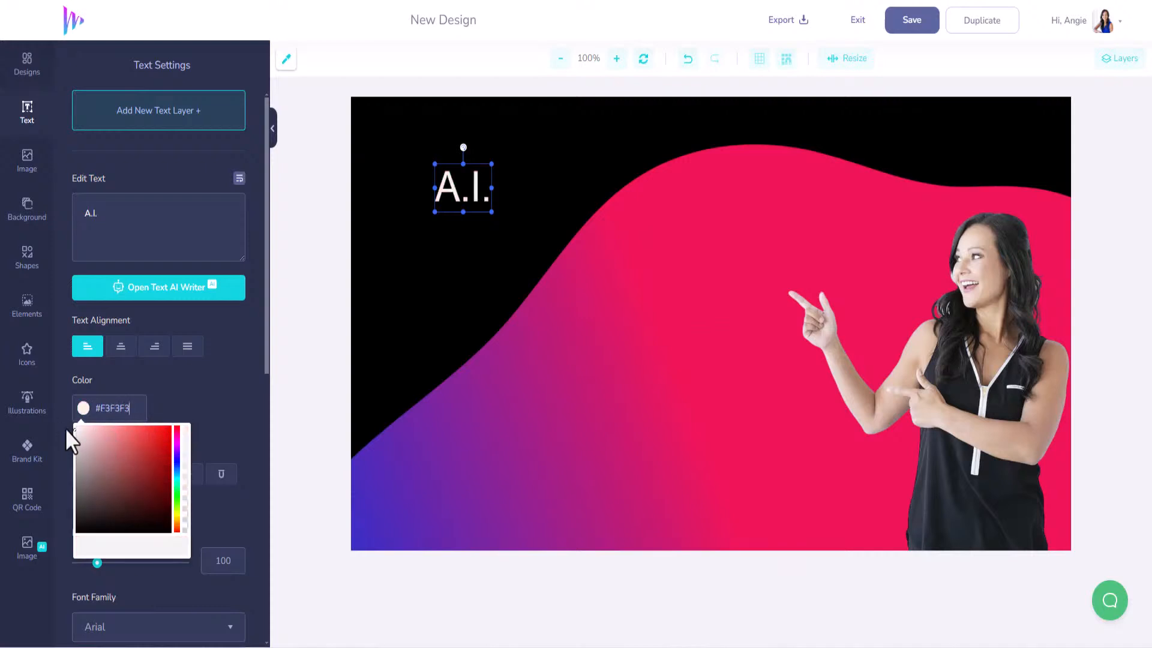
drag(518, 242, 679, 443)
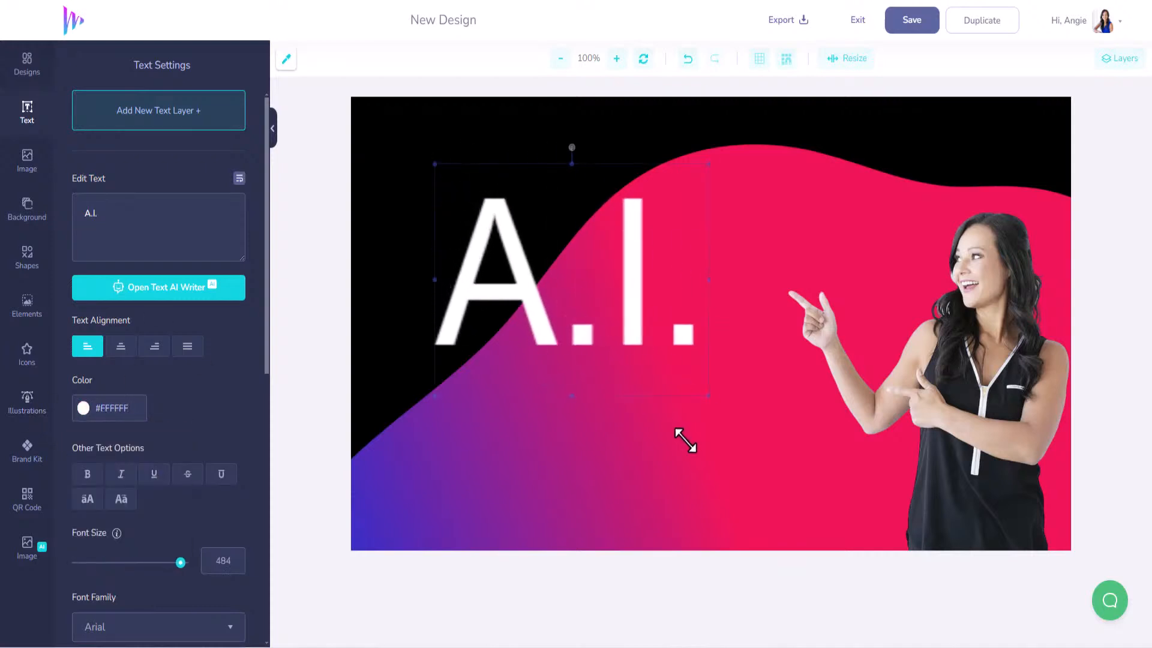
drag(646, 330, 571, 259)
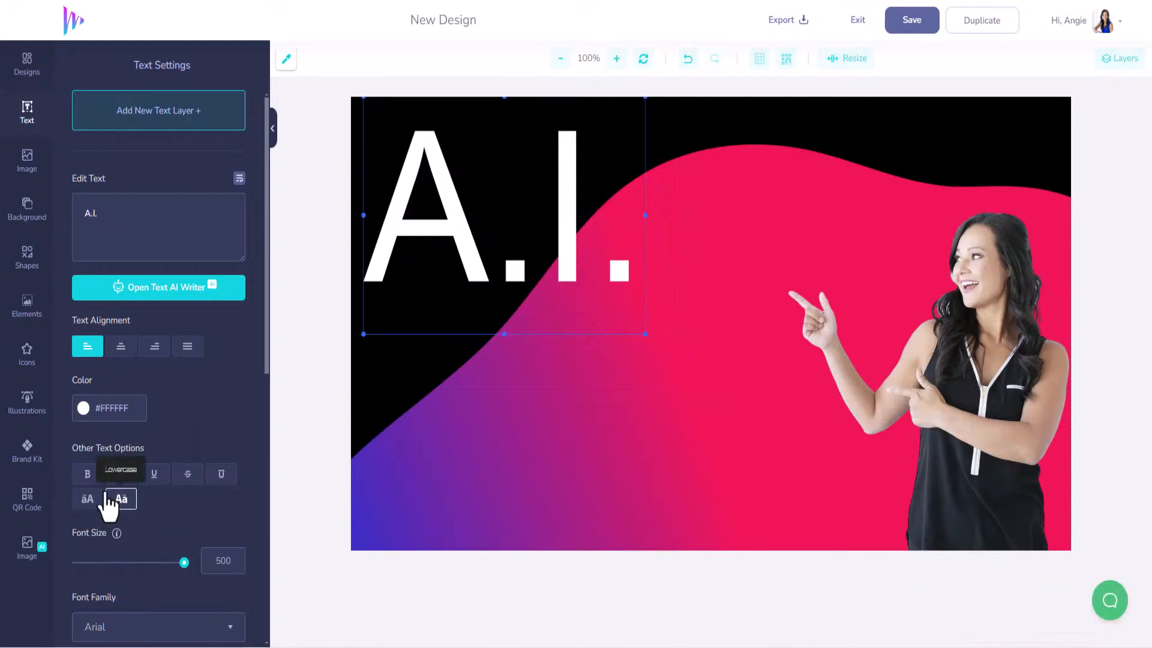
- Change the A.I. text's font to Audiowide and shrink it to about size 374
scroll(120, 570, down, 3)
click(224, 427)
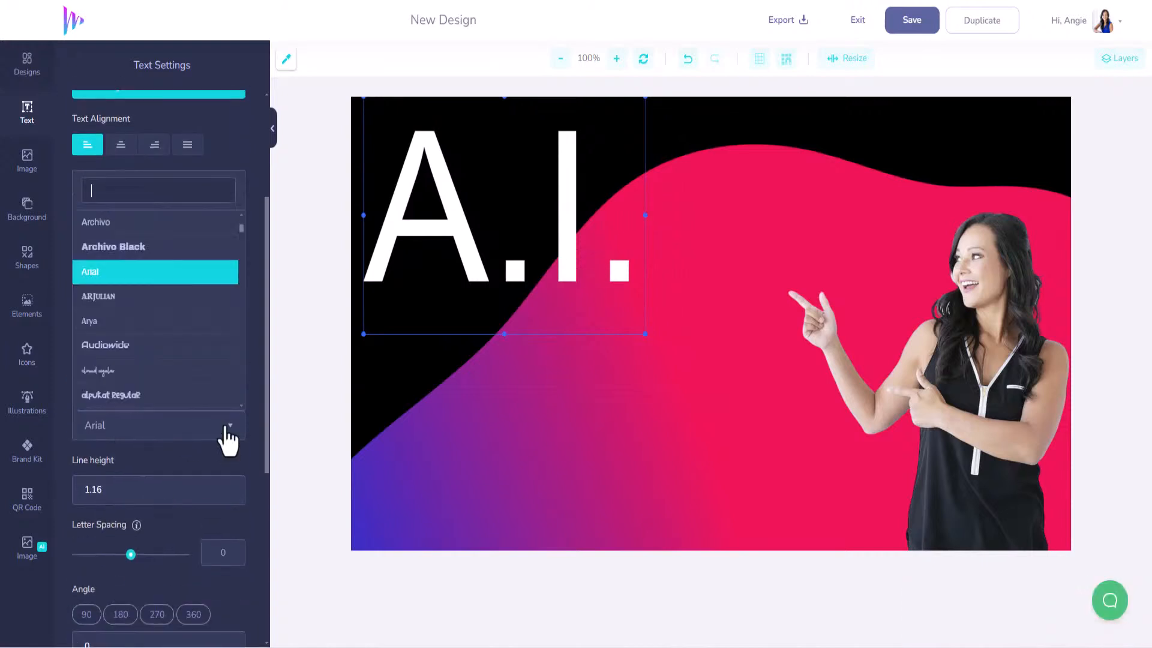
click(102, 347)
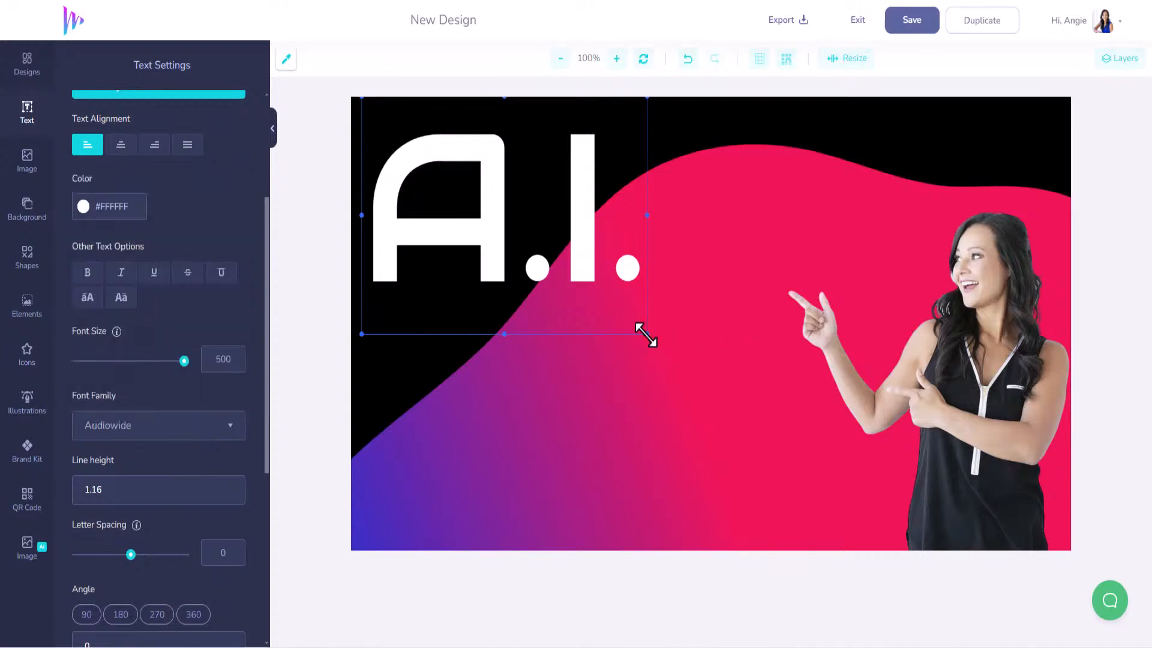
drag(646, 334, 574, 272)
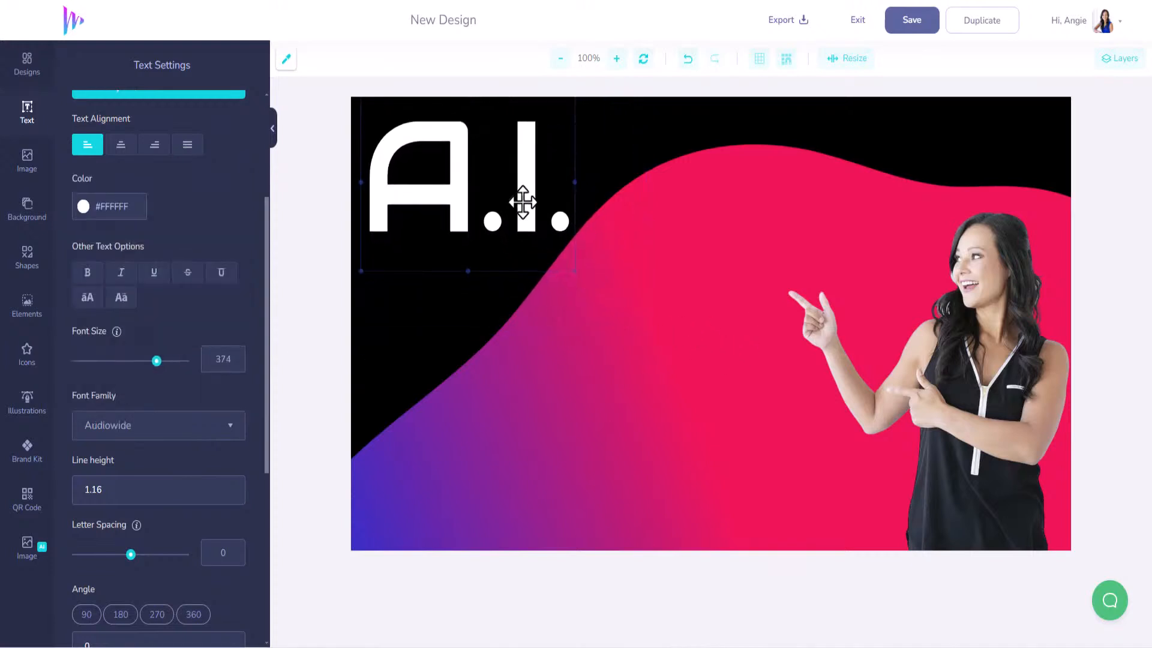
- Turn on the A.I. text's shadow, select a yellow hue and raise the shadow's blur to nearly half
scroll(120, 347, down, 5)
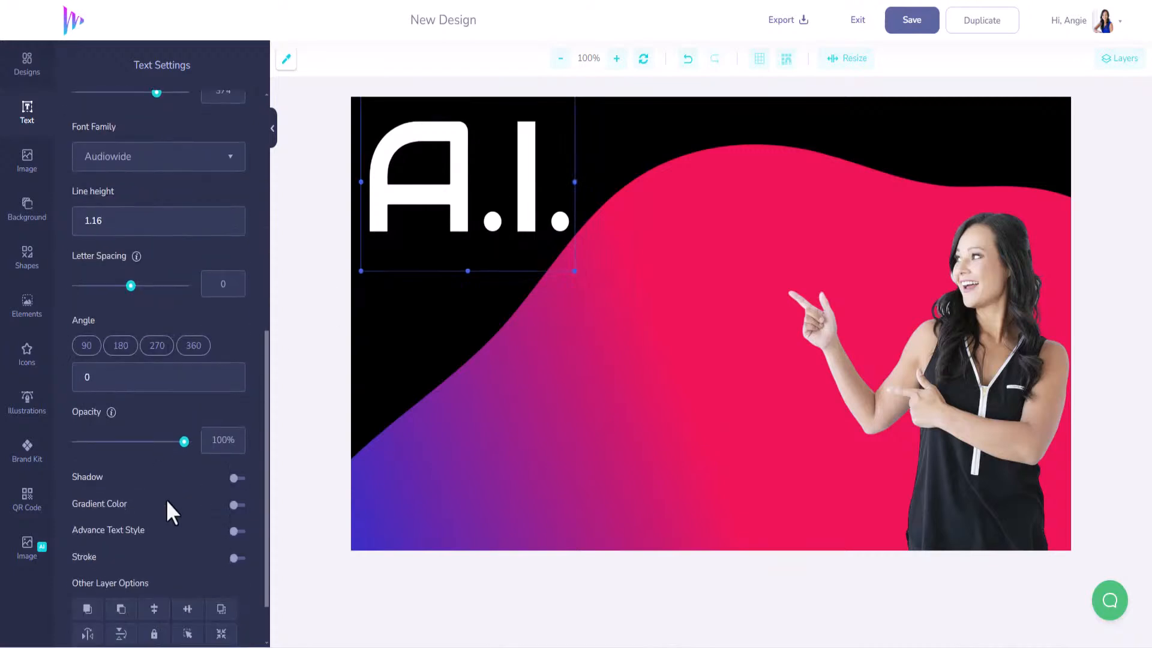
click(236, 413)
scroll(174, 459, down, 3)
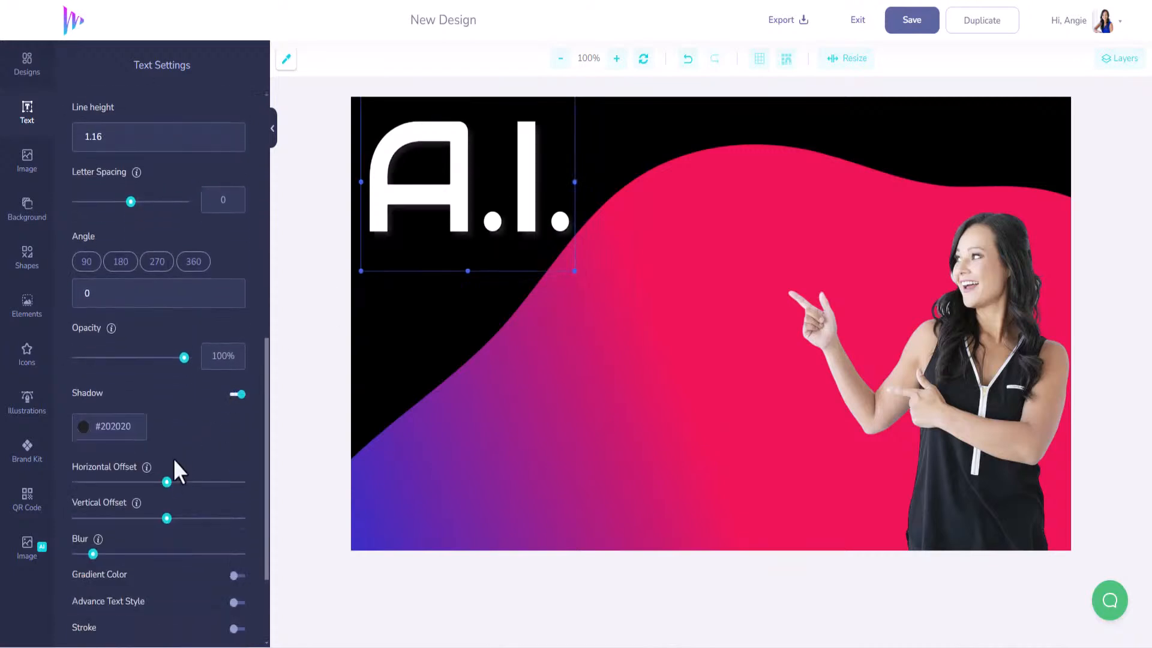
click(83, 292)
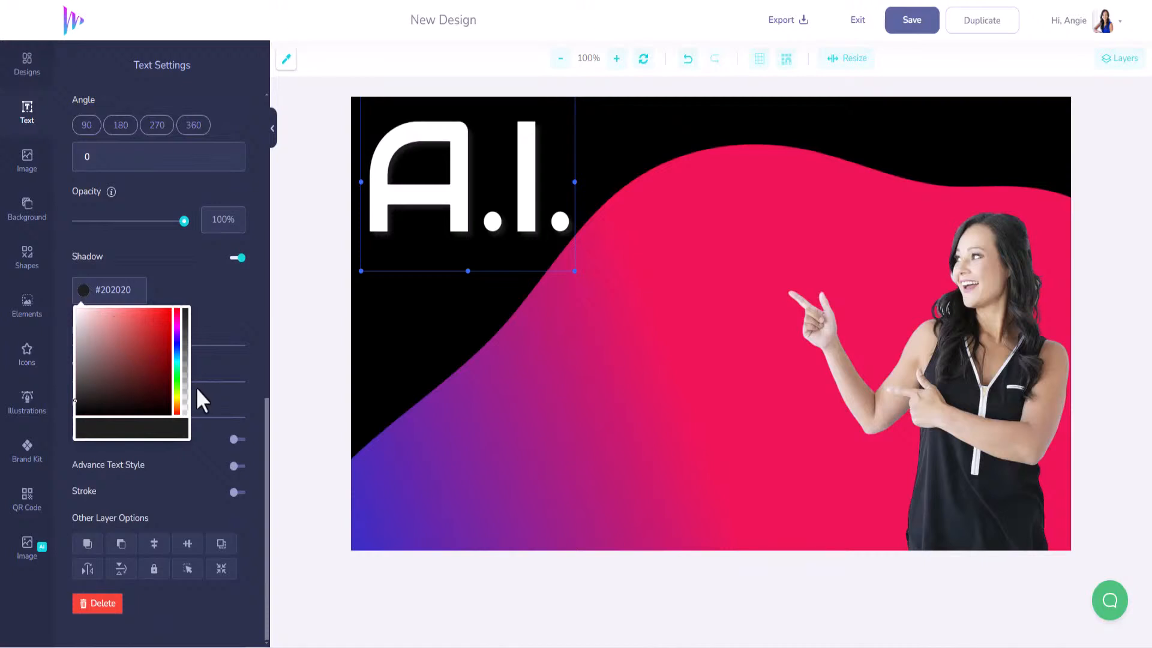
click(177, 396)
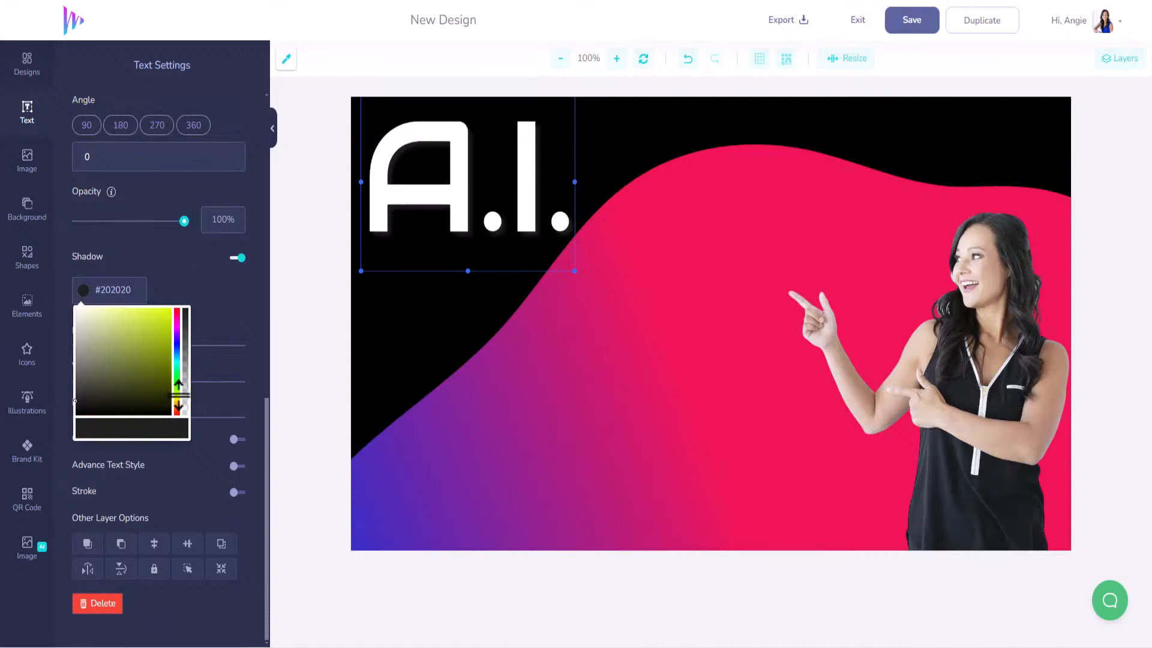
click(184, 280)
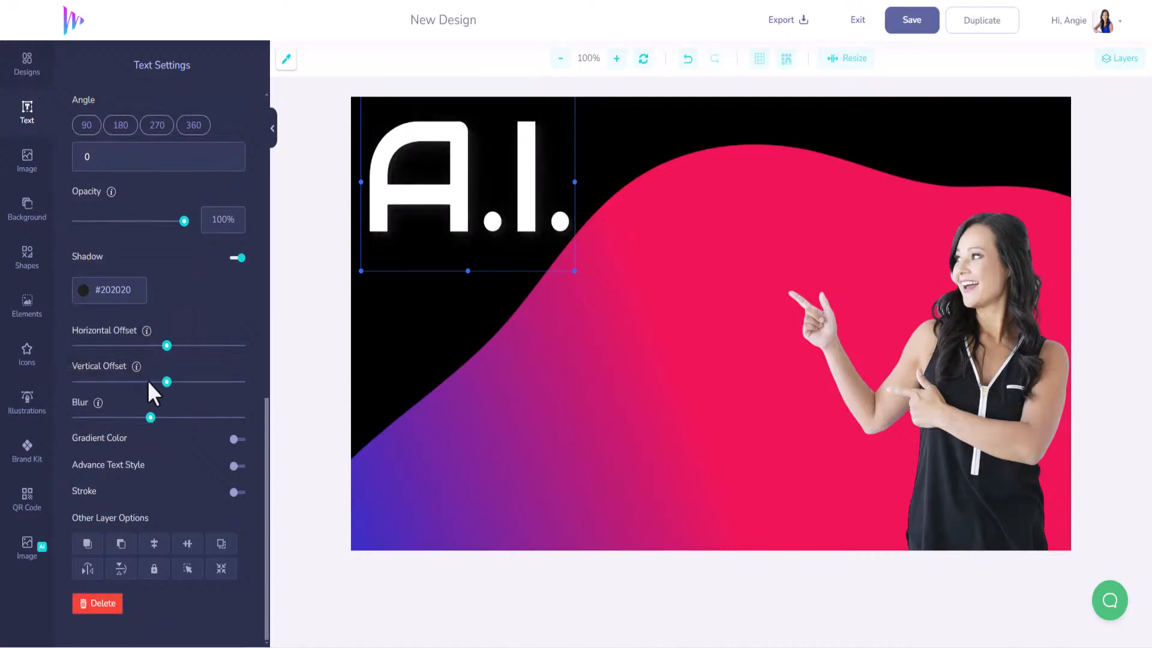
- Color the A.I. text's shadow yellow #DAFF02 and reduce its horizontal and vertical offsets to center the glow behind the letters
click(90, 294)
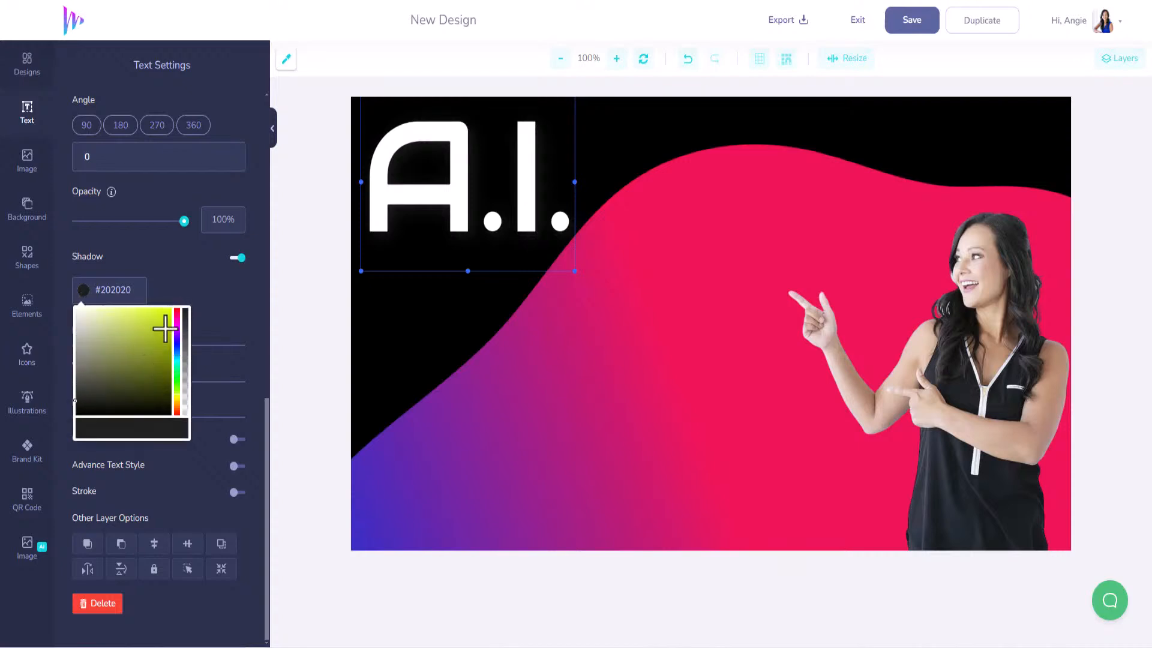
drag(165, 329, 169, 306)
click(194, 273)
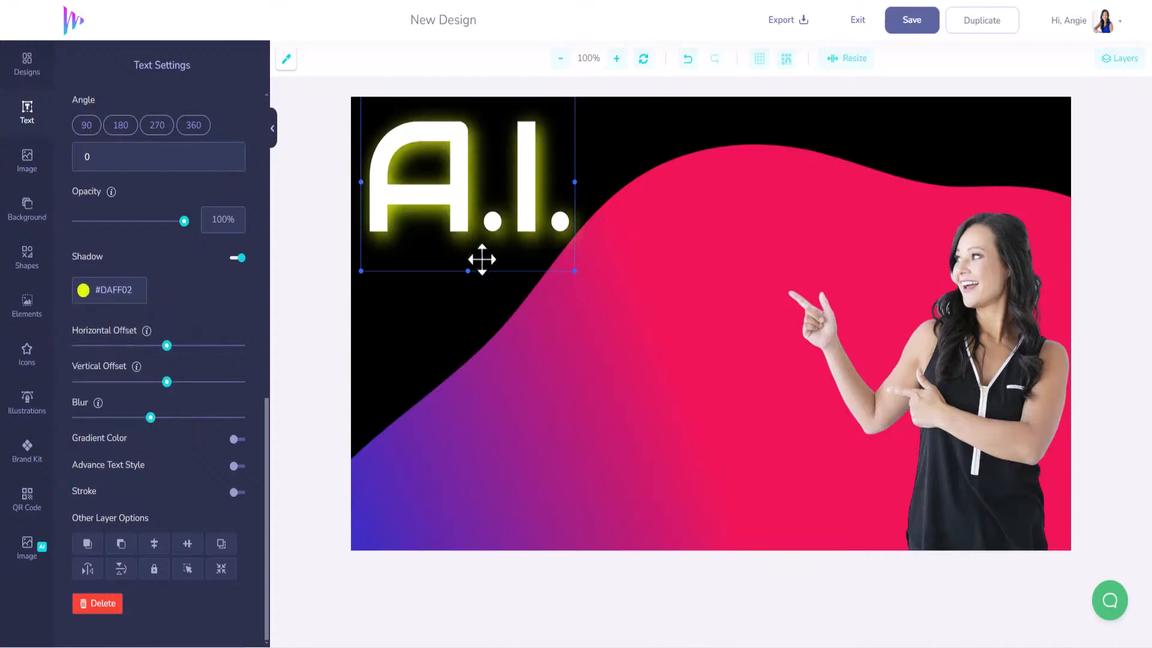
drag(167, 382, 155, 349)
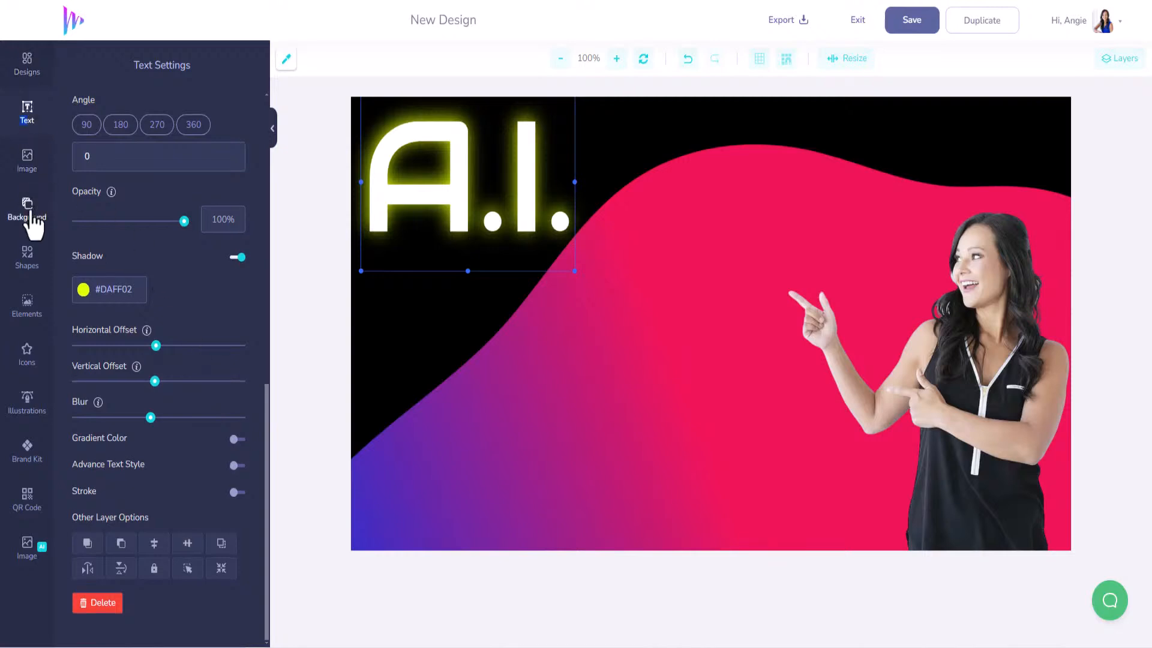
- Add another text layer reading "I Will Create A.I. Images Based On Your Needs"
click(27, 81)
click(34, 123)
scroll(199, 468, up, 10)
click(155, 120)
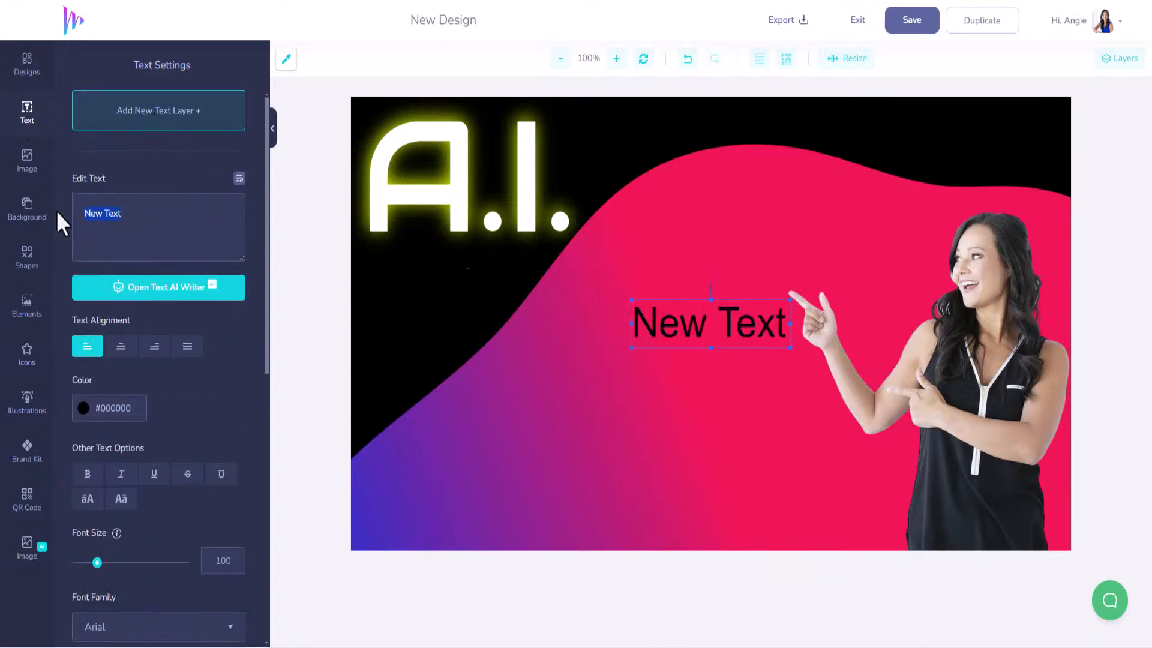
key(BackSpace)
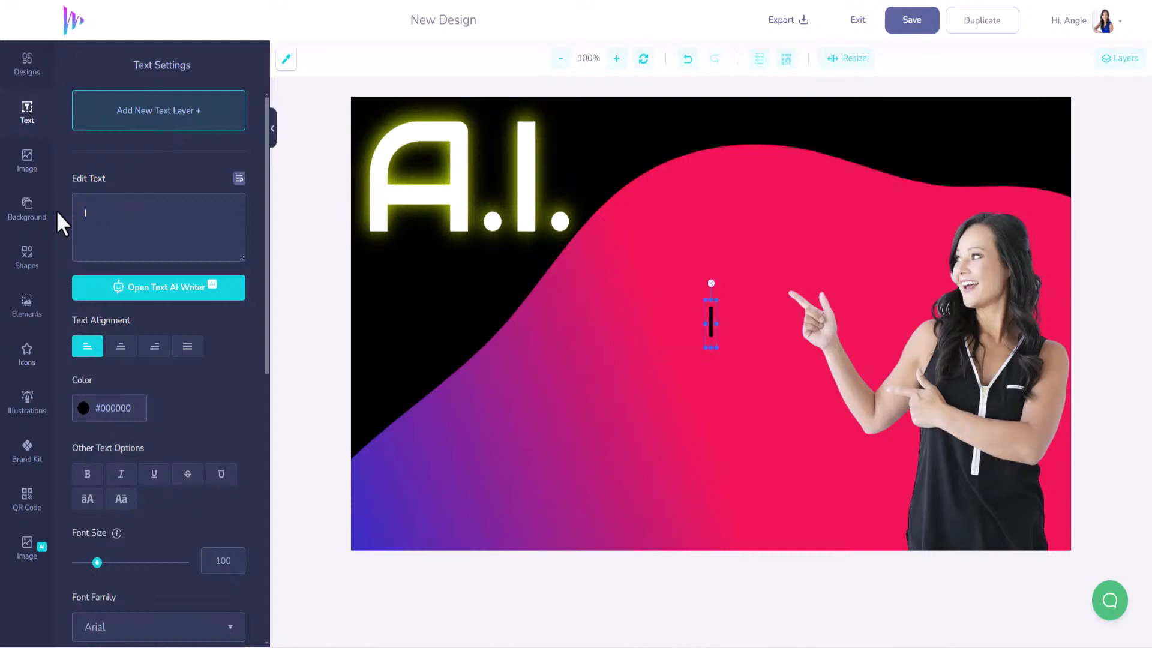
text(I Will C)
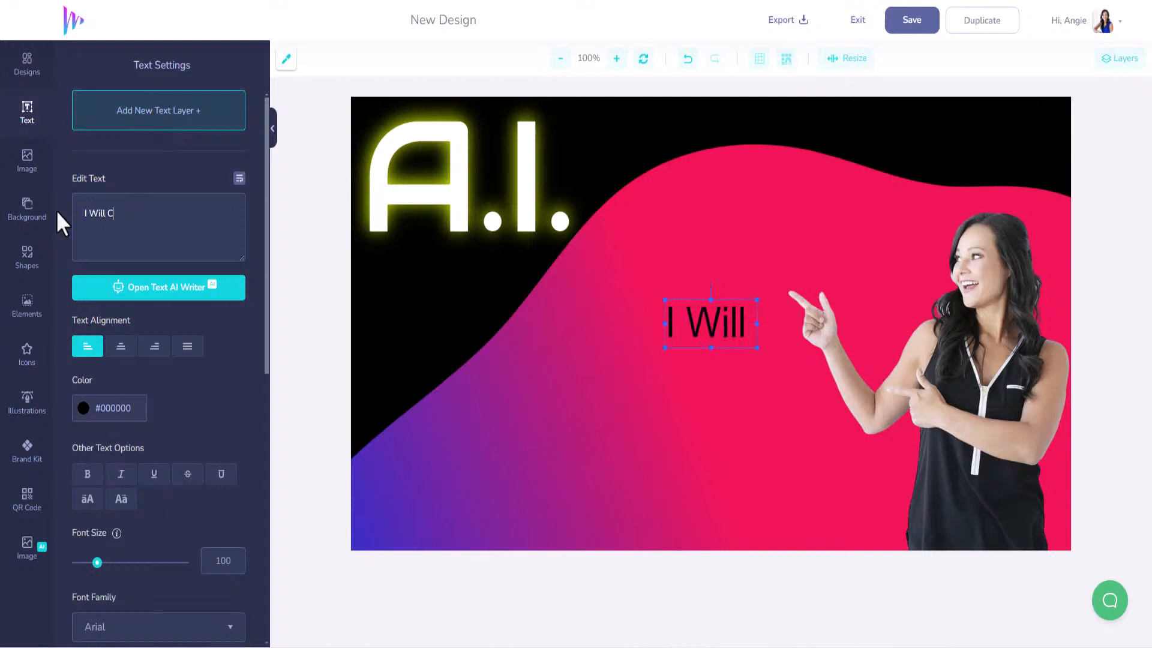
text(reat)
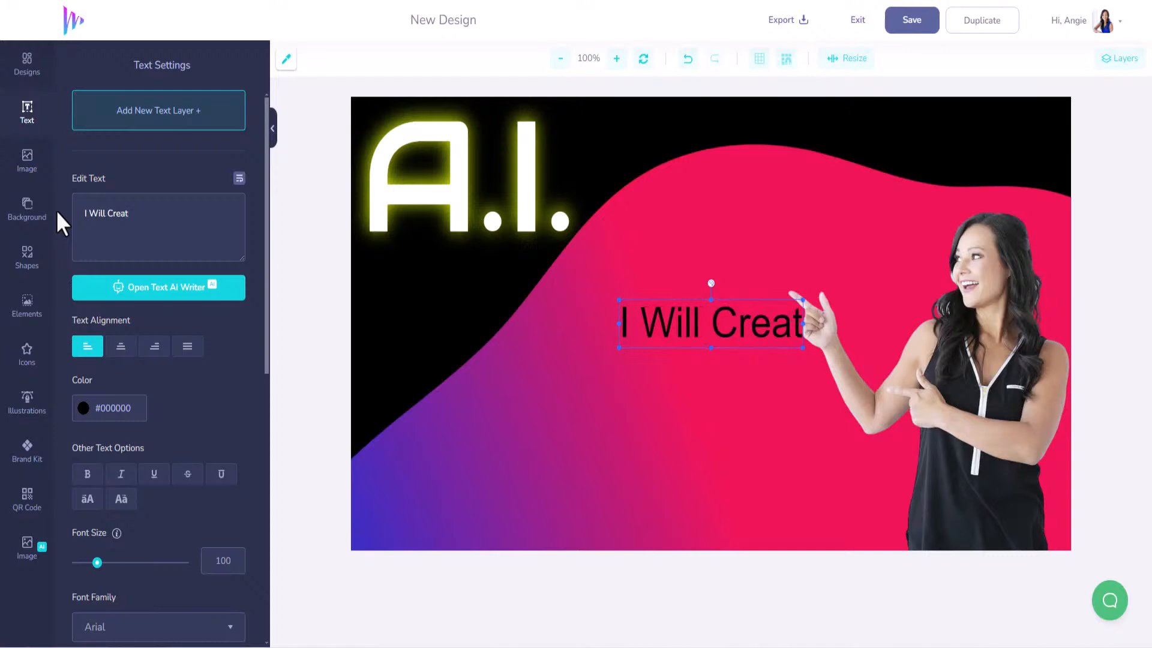
text(e A.I. )
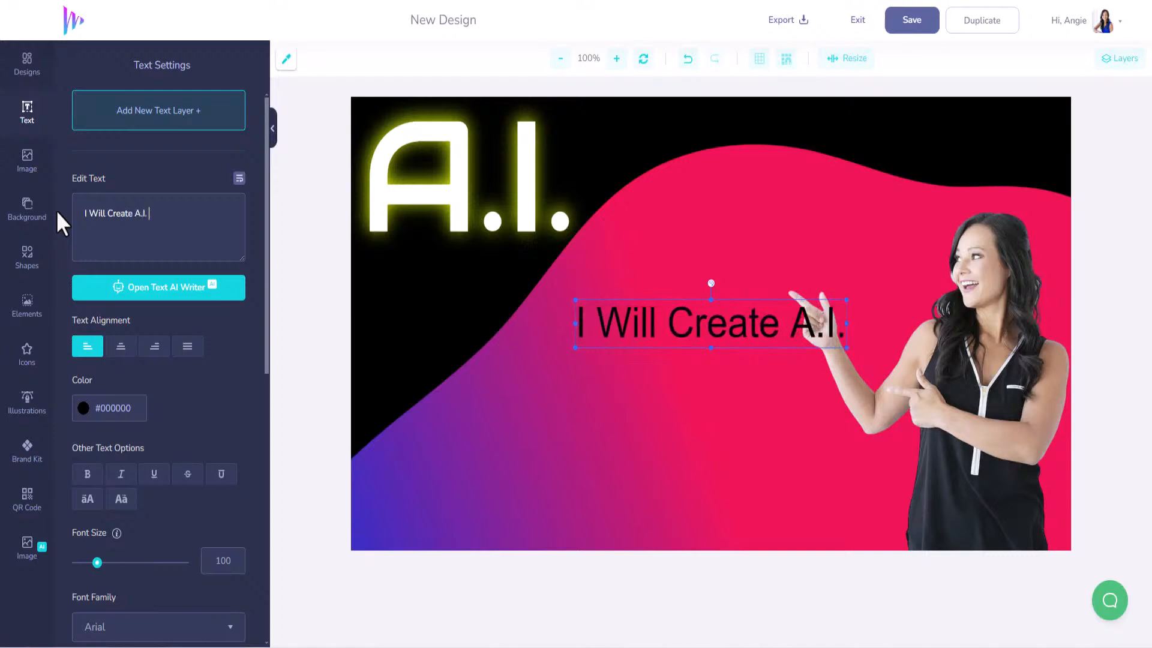
text(Images B)
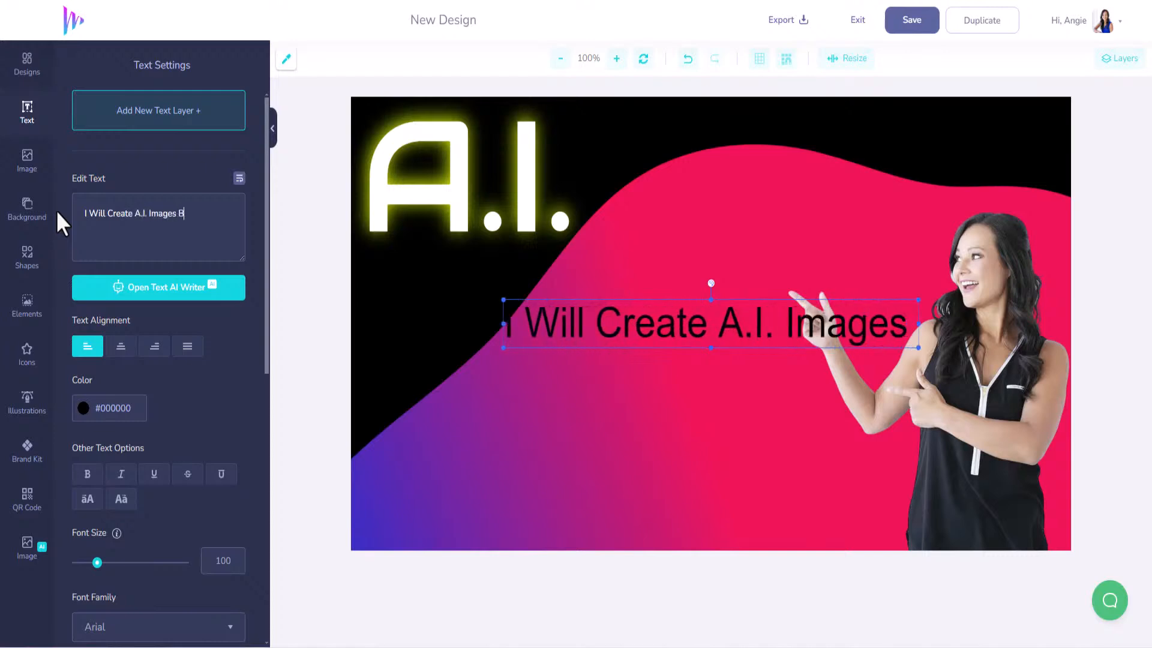
text(ased On You)
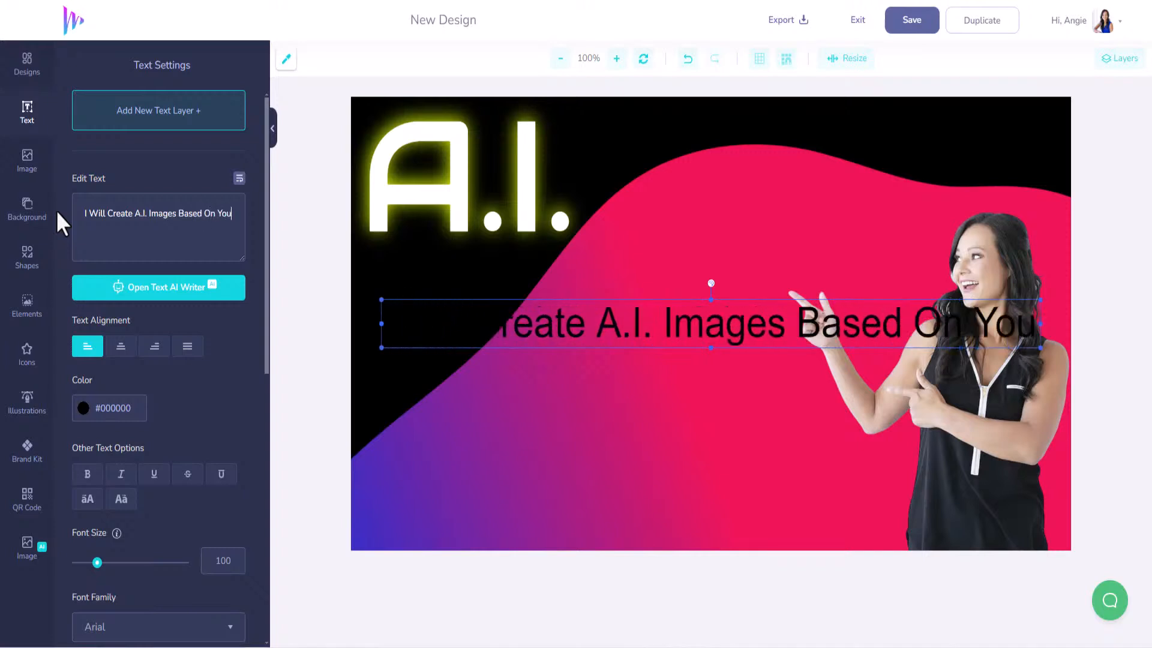
text(r )
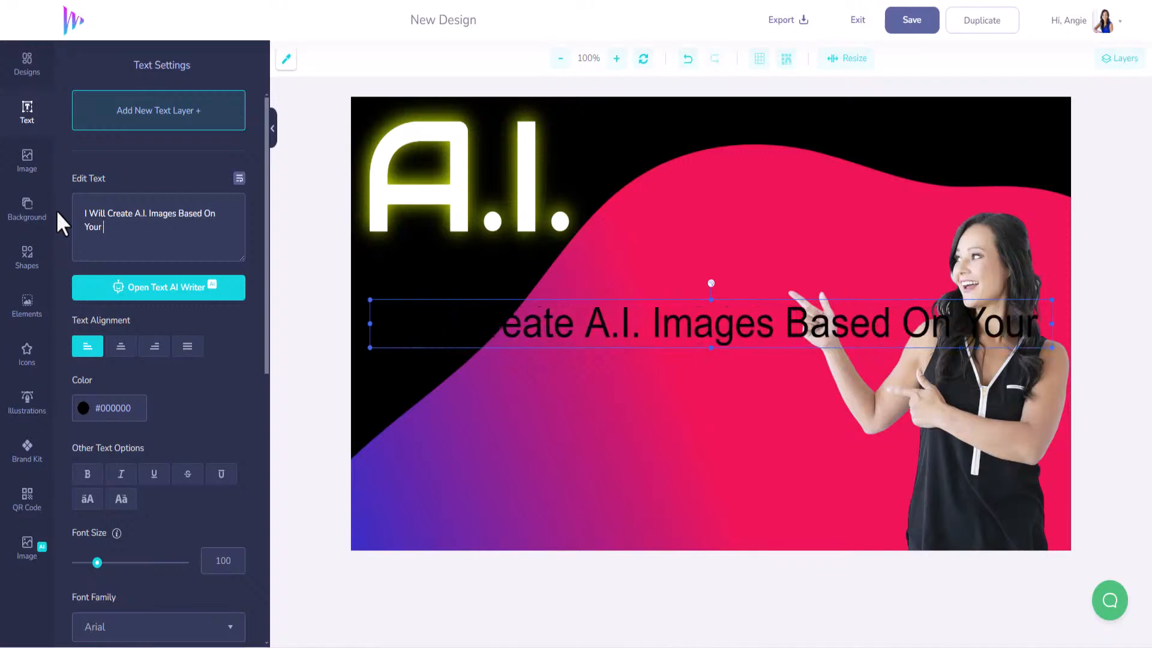
text(Needs)
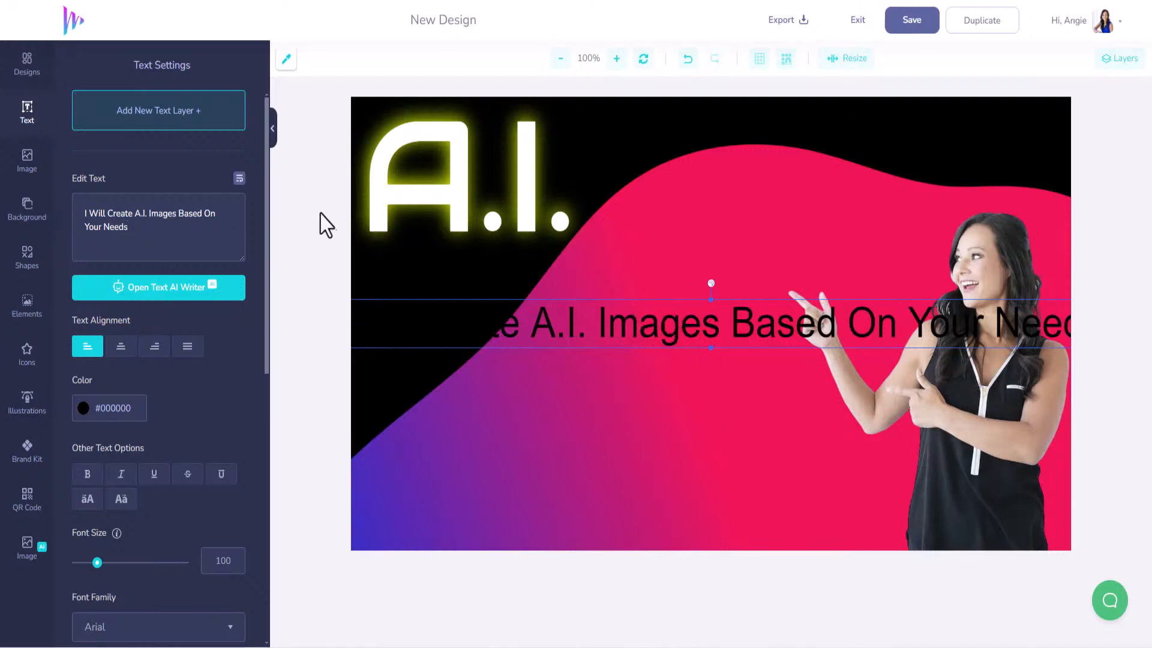
- Turn on text wrapping for the tagline and narrow its box so the text breaks into two lines
drag(558, 334, 489, 328)
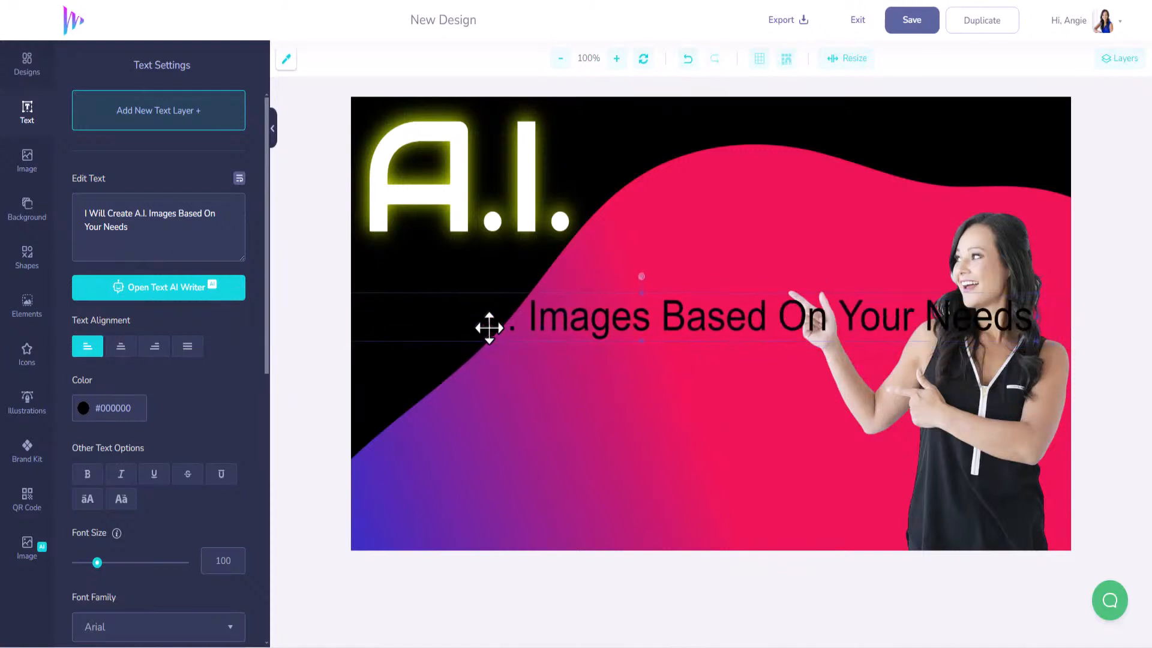
click(240, 179)
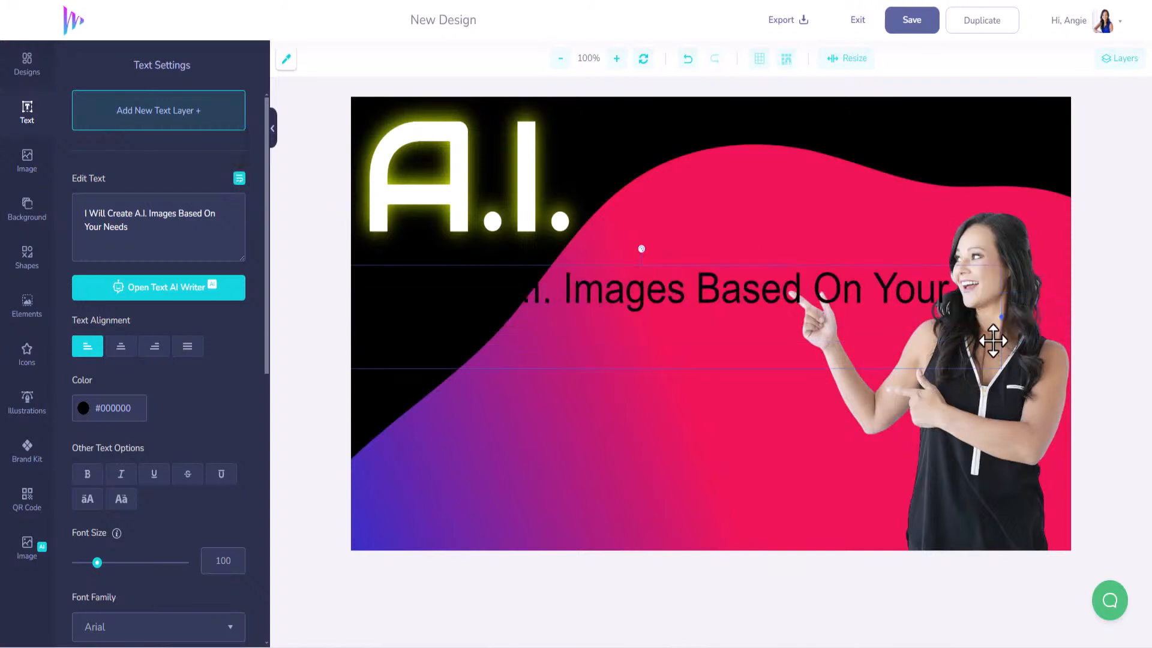
drag(1001, 318, 771, 319)
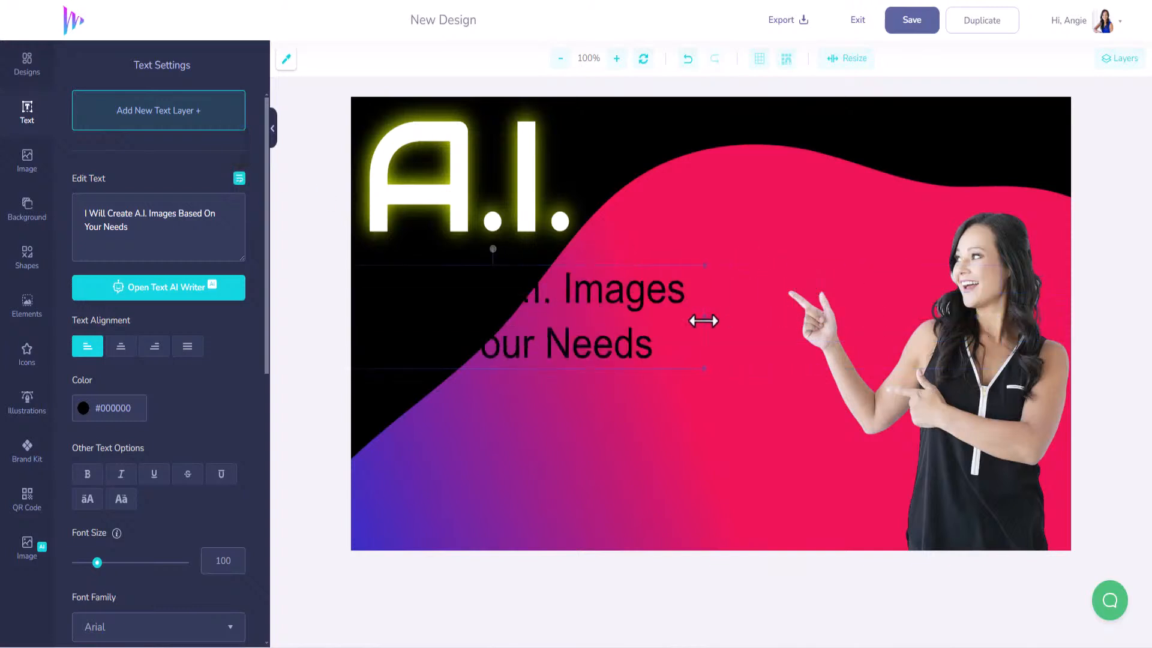
- Color the tagline white #FFFFFF and move it to the canvas's lower left area
click(114, 409)
drag(81, 430, 69, 432)
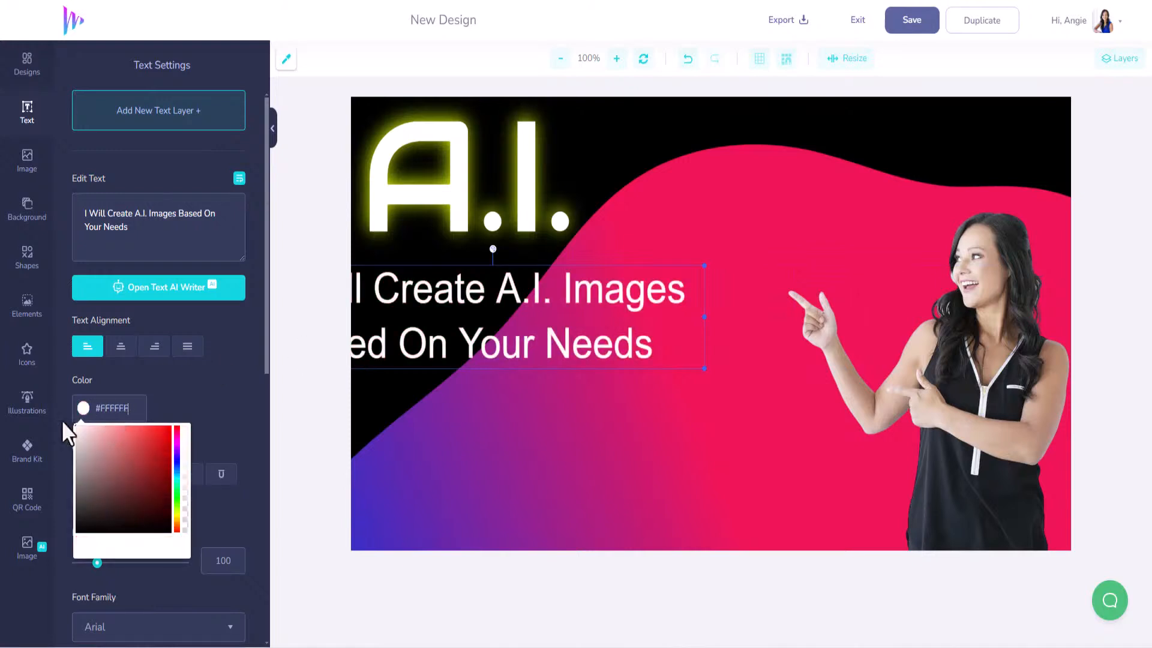
drag(519, 366, 564, 522)
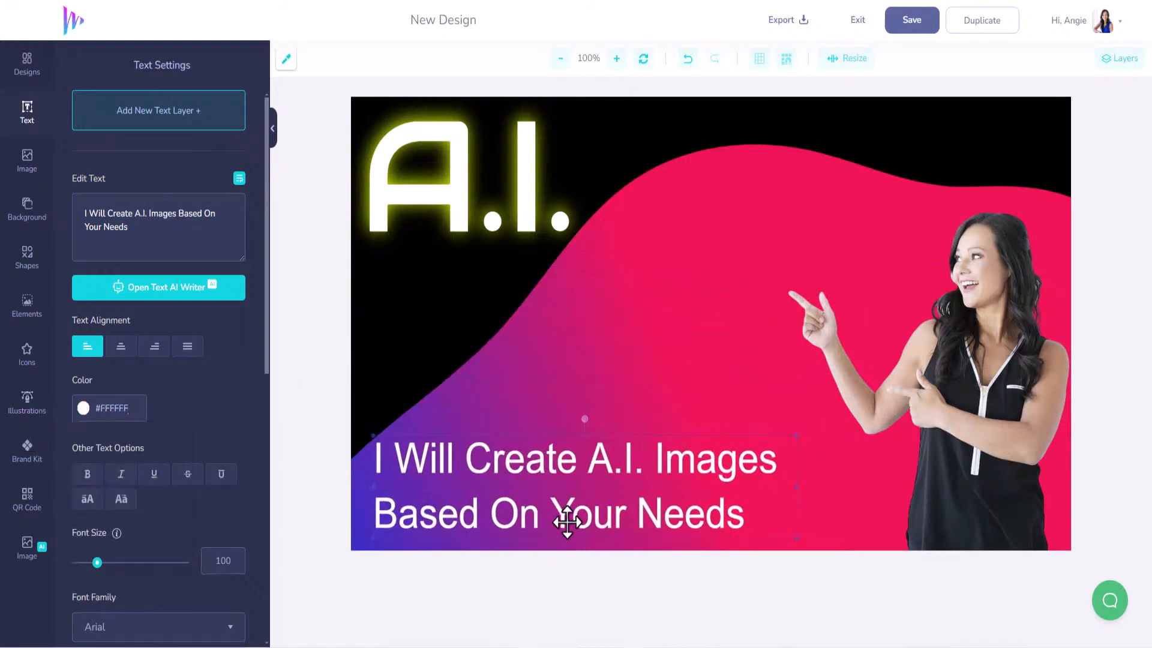
- Center-align the tagline and set its line height to 1
click(121, 348)
scroll(139, 512, down, 3)
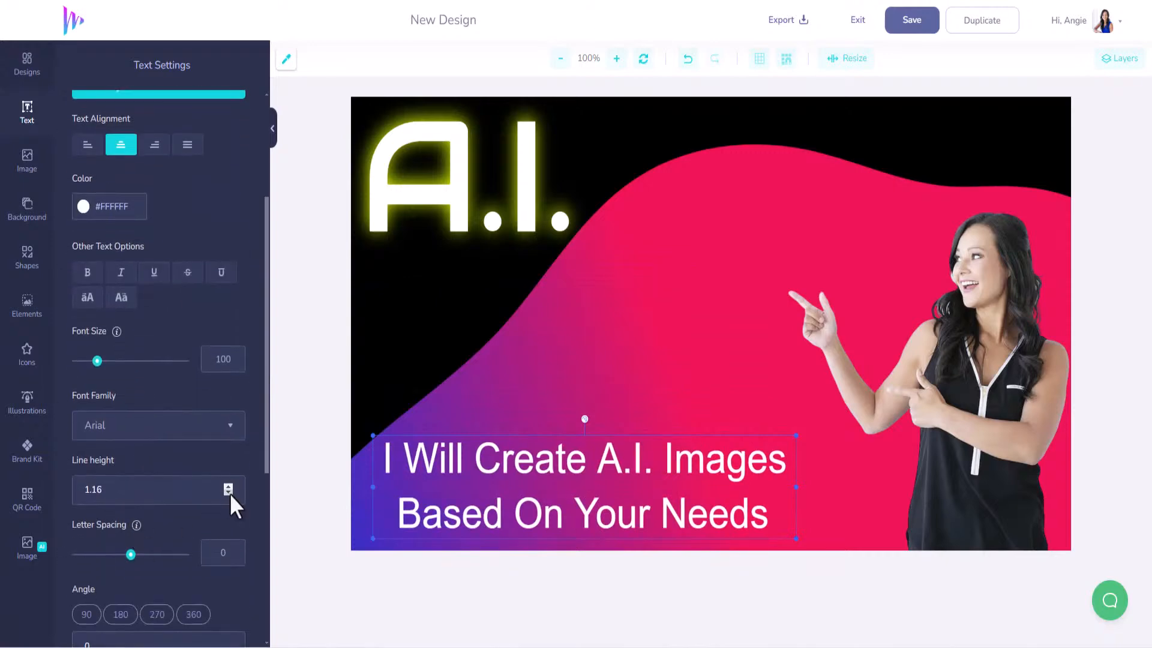
click(228, 492)
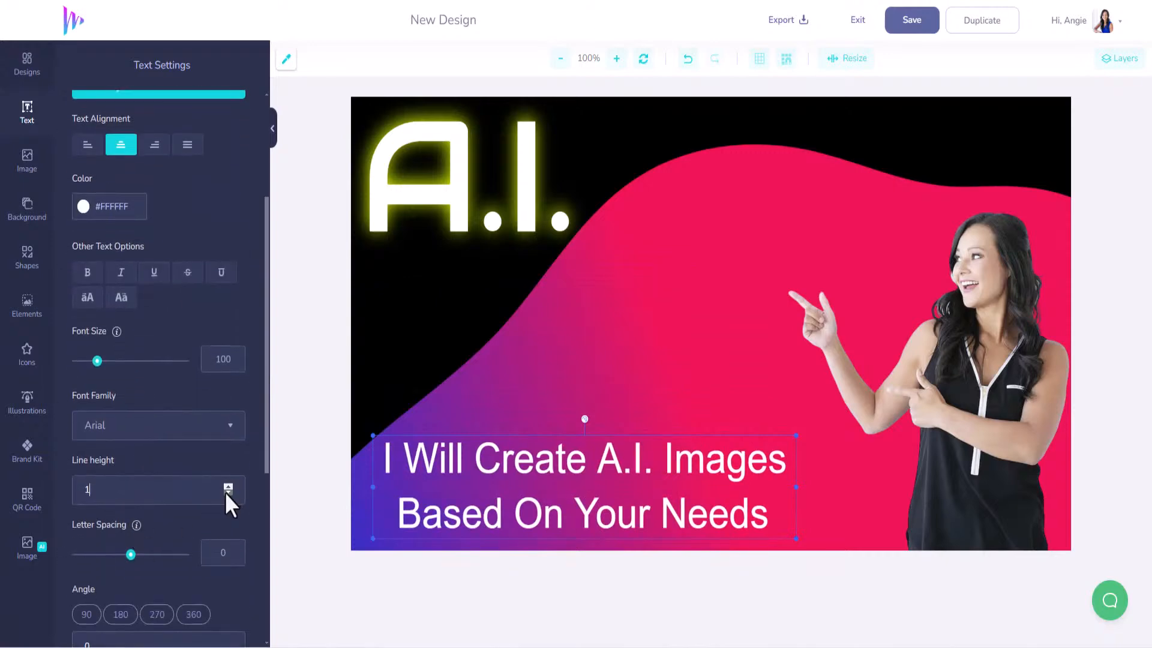
- Set the tagline's font to Audiowide and move it up beside the A.I. title
click(203, 426)
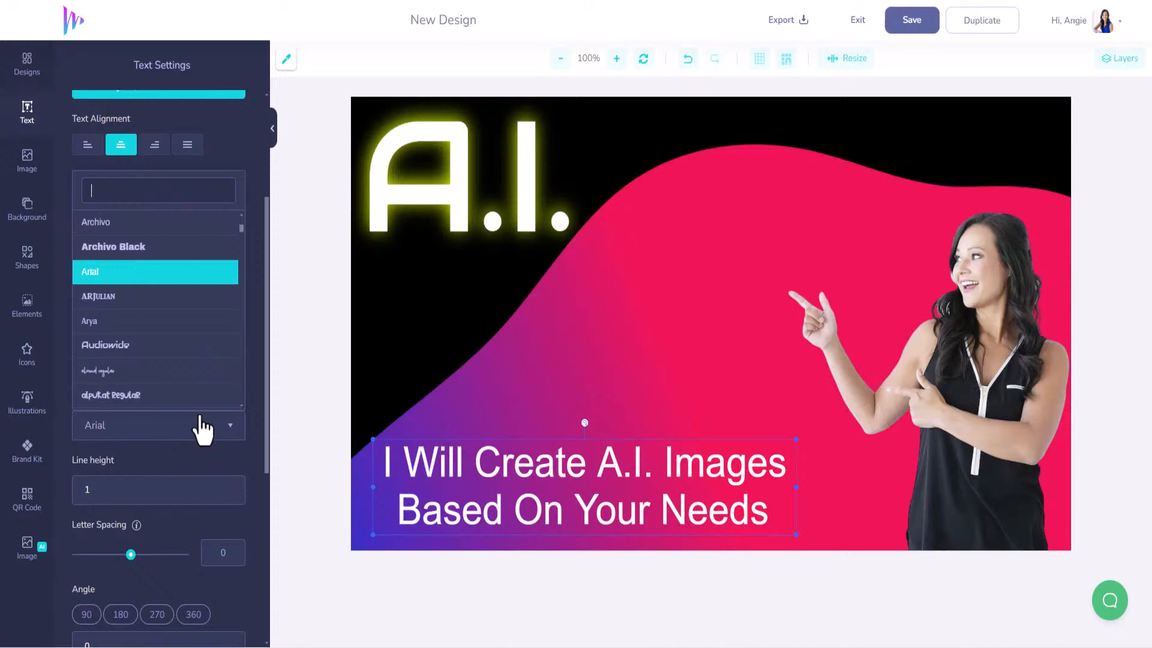
click(146, 348)
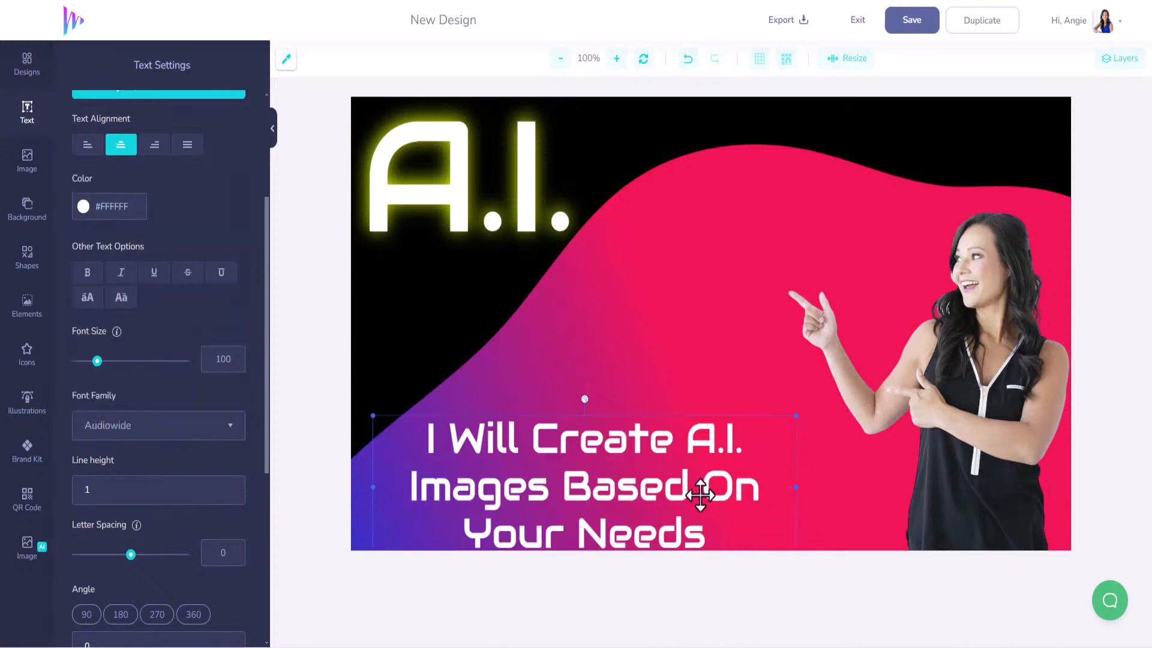
drag(700, 489, 825, 186)
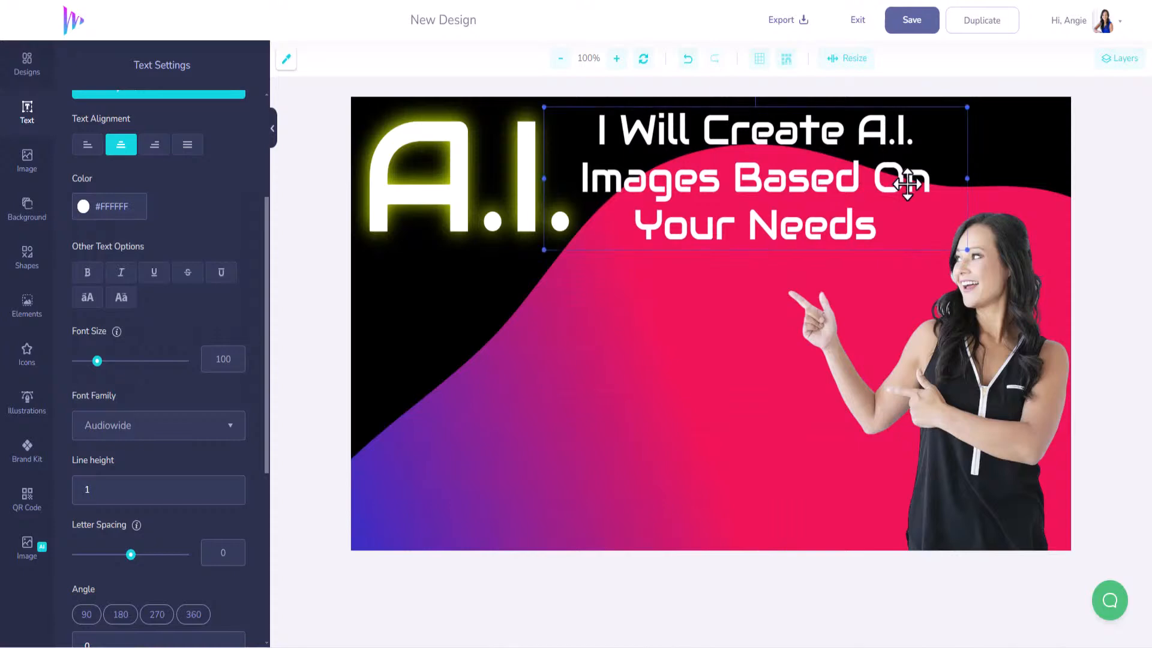
- Widen the tagline's box so the text fits on two lines, and position it in the canvas's upper right corner
click(1028, 178)
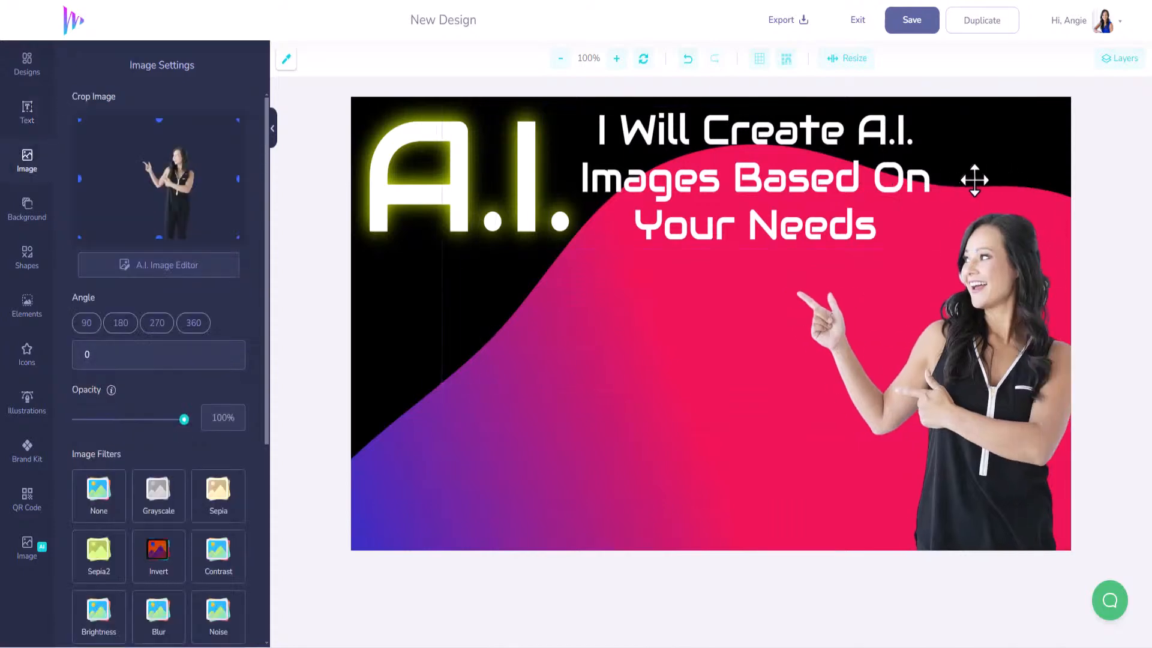
click(925, 172)
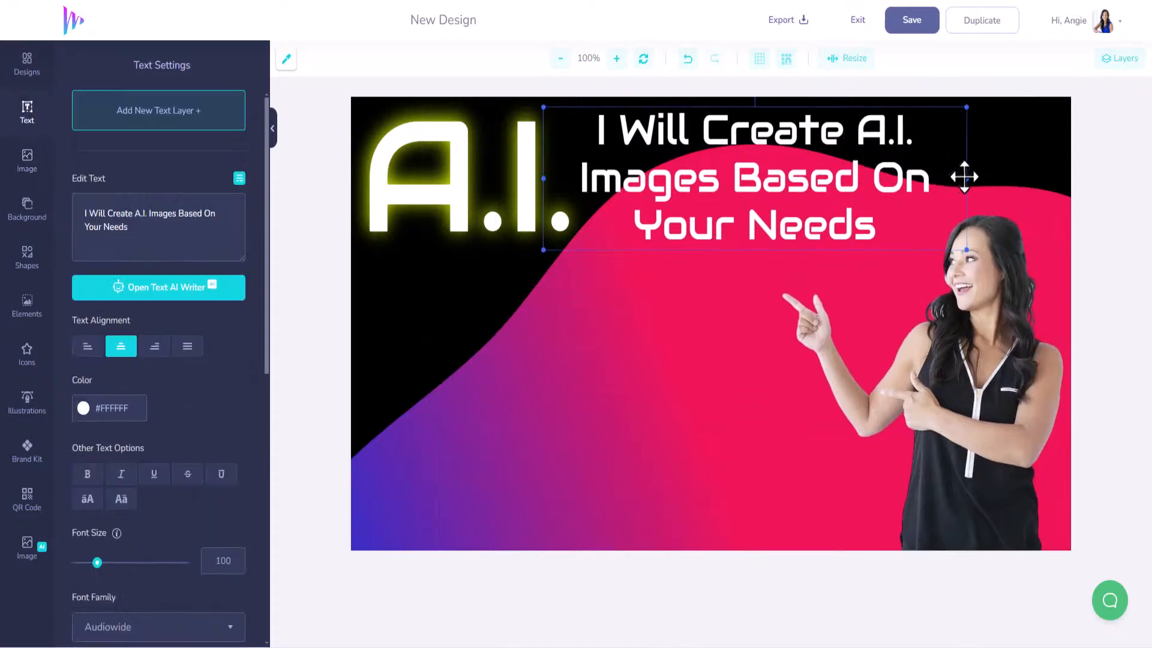
drag(964, 177, 1054, 180)
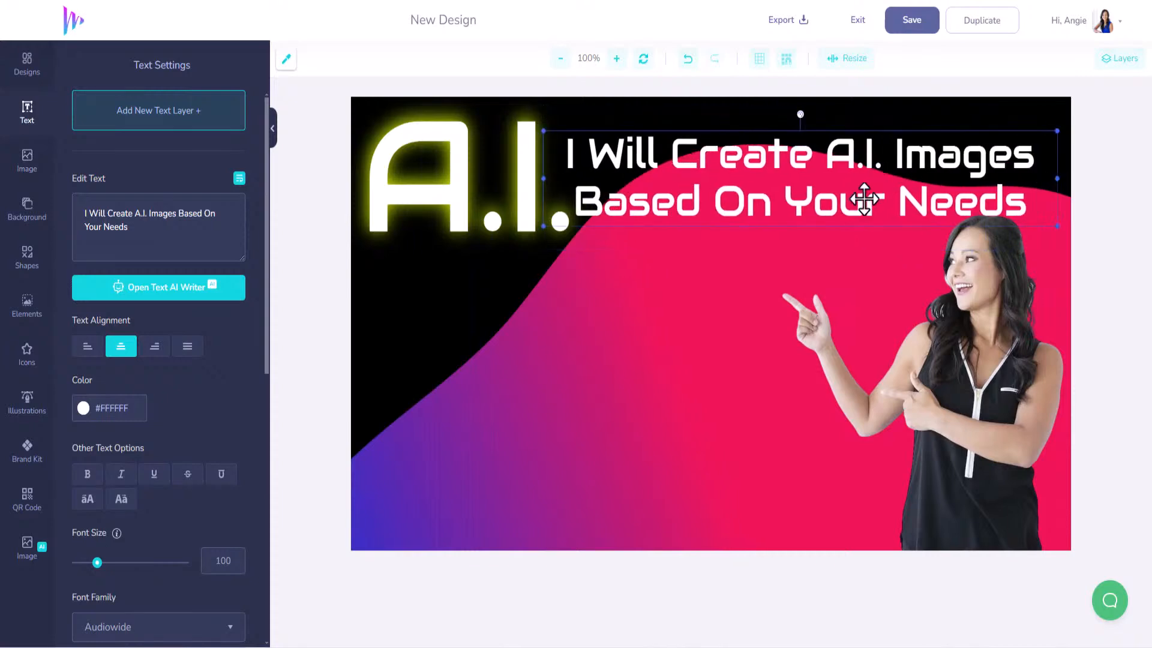
drag(864, 198, 881, 174)
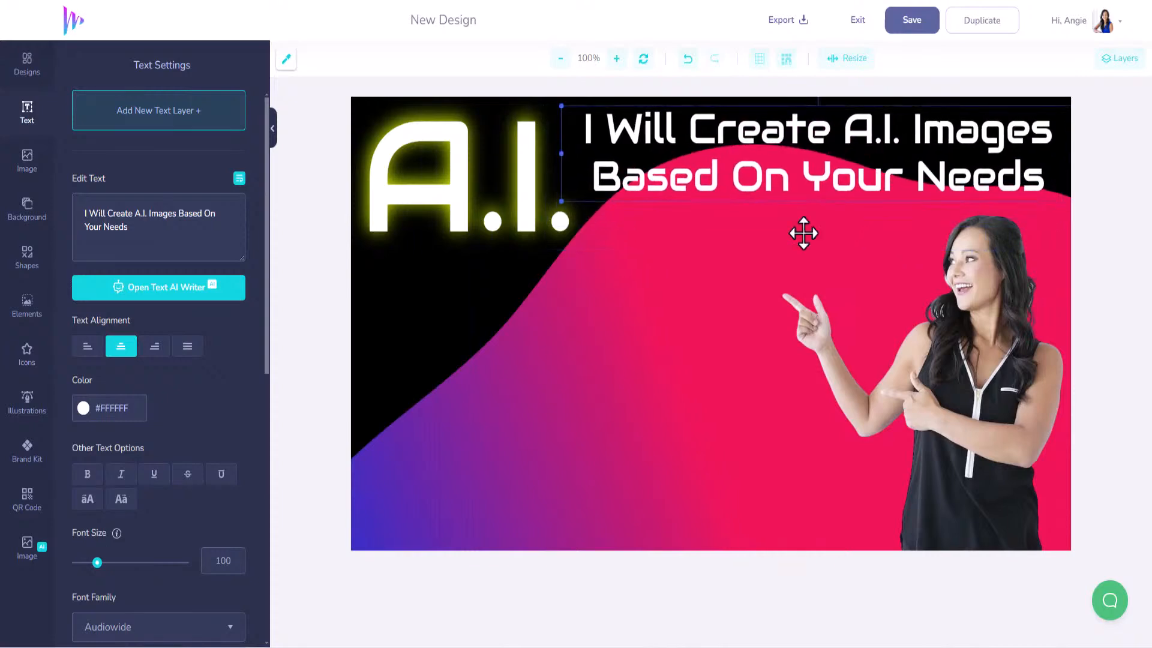
- Crop the empty area left of the woman in the cutout photo and reposition her at the canvas's right edge
click(646, 327)
mouse_move(653, 300)
mouse_down()
mouse_move(649, 322)
mouse_move(643, 314)
mouse_up()
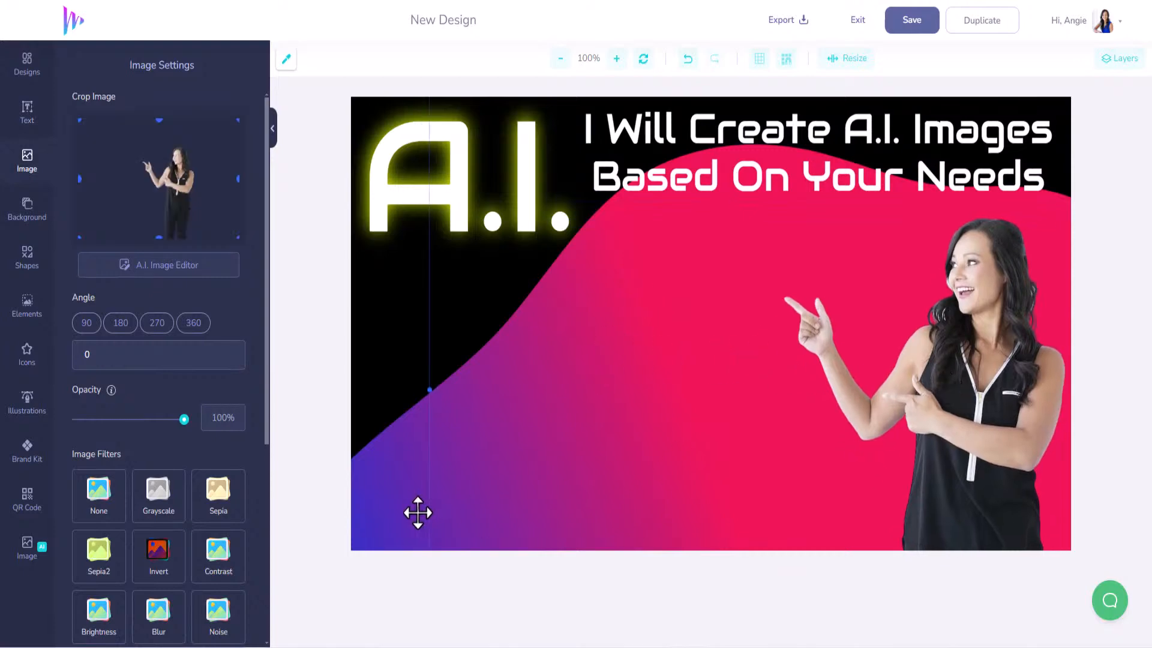
click(432, 498)
mouse_move(635, 355)
mouse_down()
mouse_move(638, 378)
mouse_move(640, 361)
mouse_up()
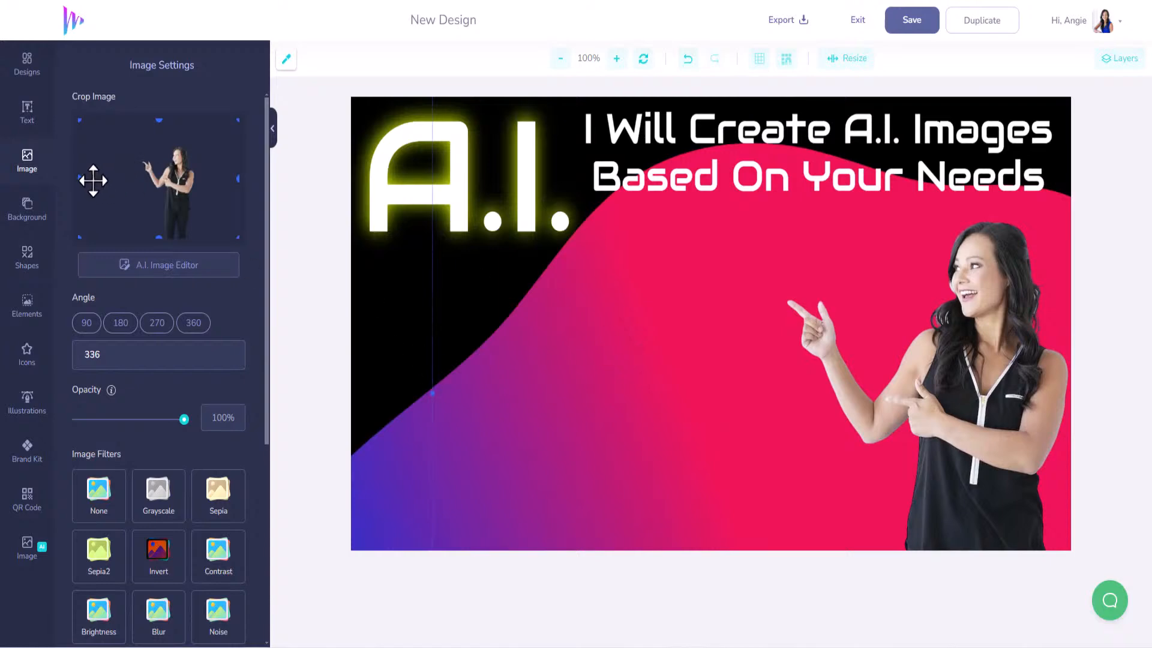
click(135, 179)
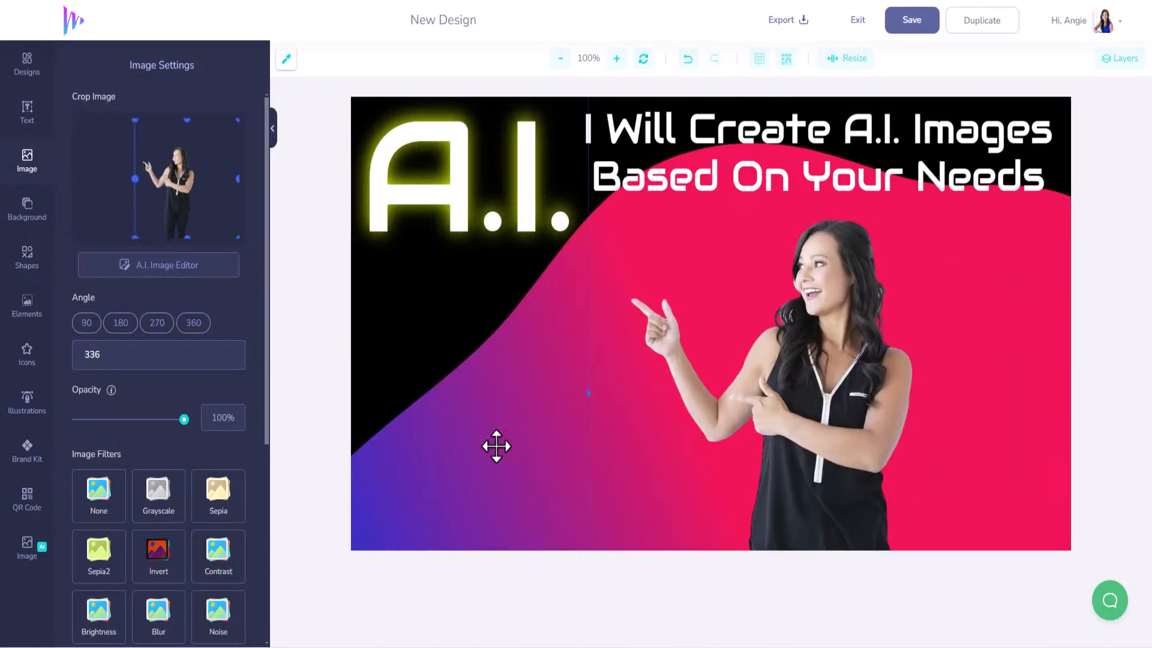
drag(837, 433, 971, 435)
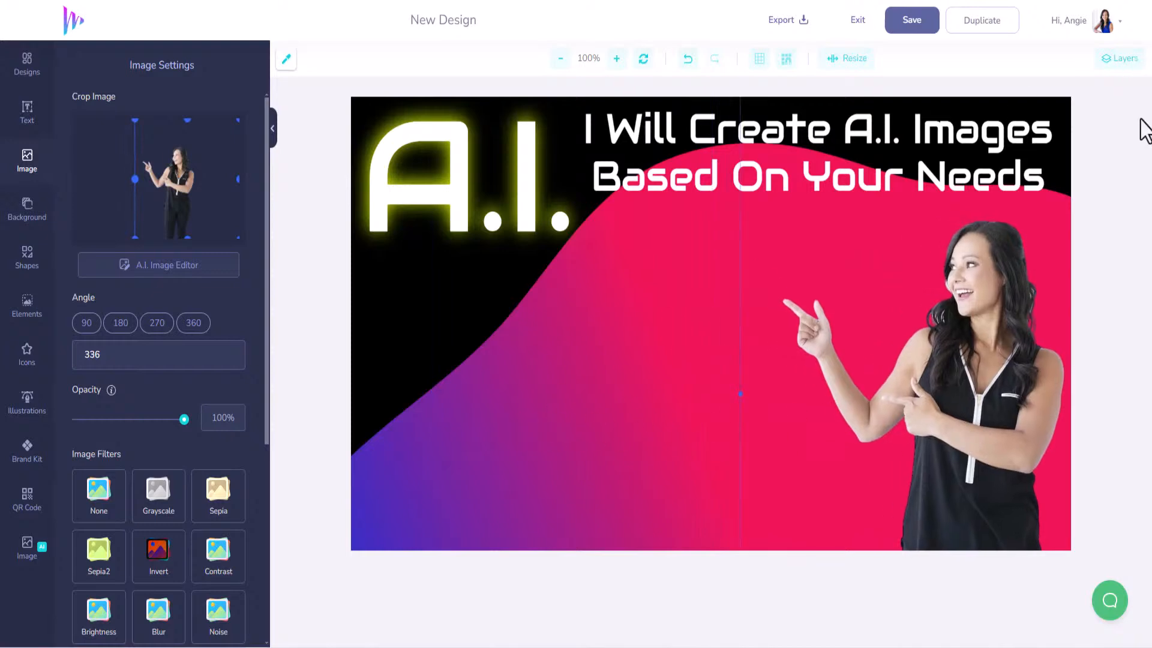
- Move the gradient wave shape lower behind the photo and save the design
click(543, 393)
drag(510, 378, 557, 391)
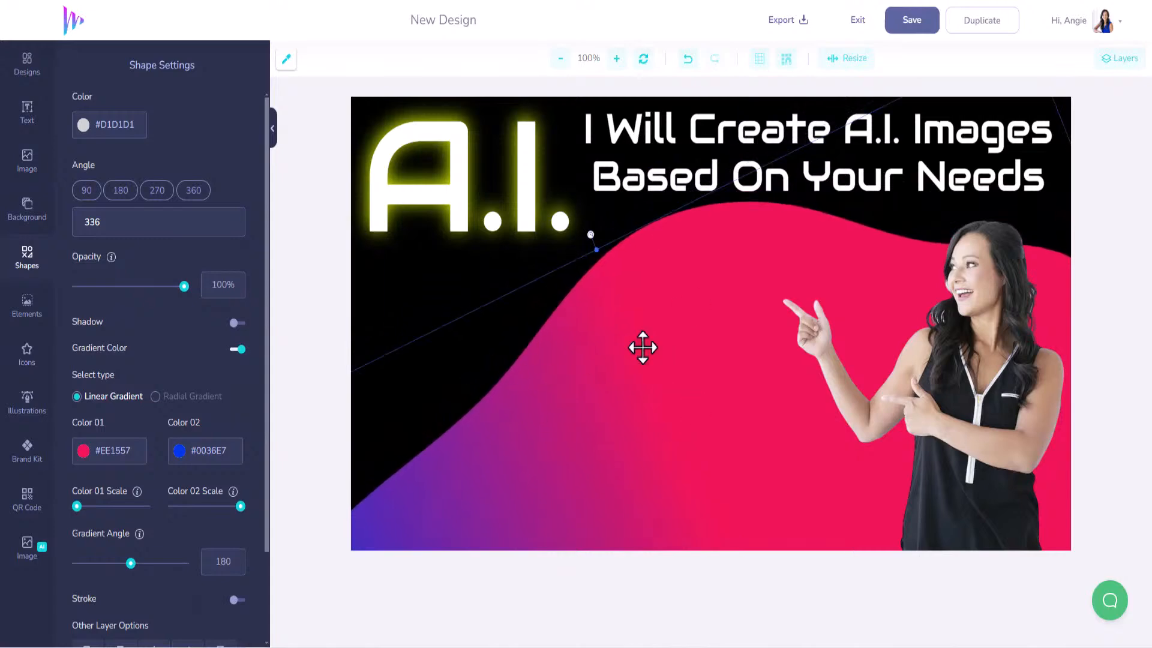
click(909, 30)
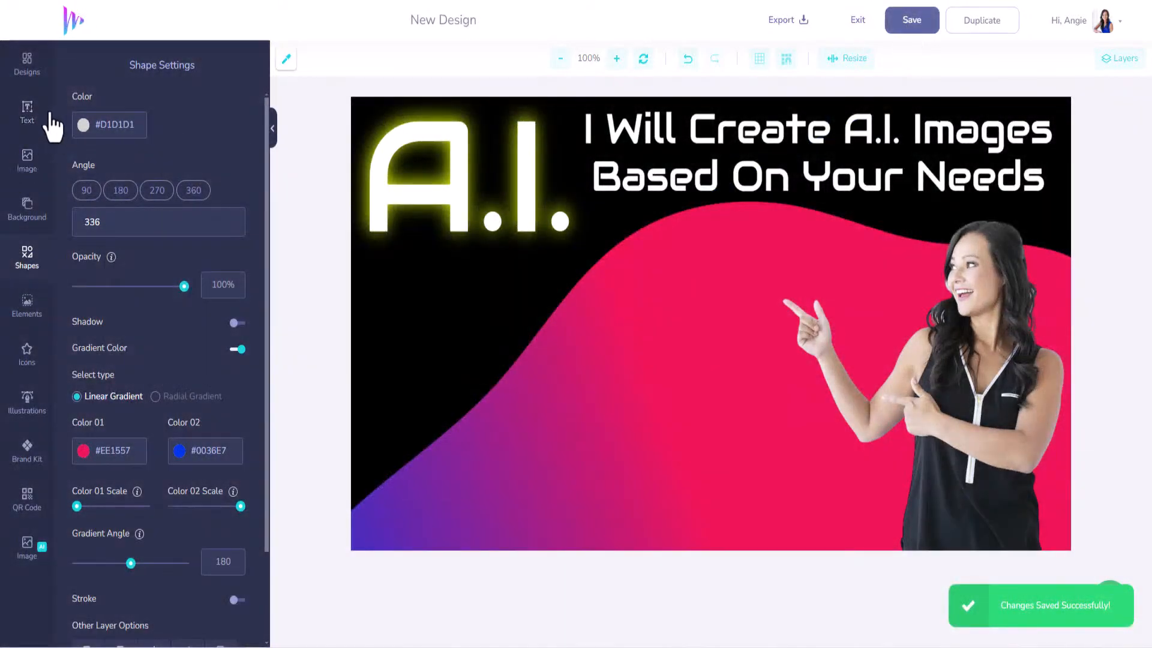
click(26, 73)
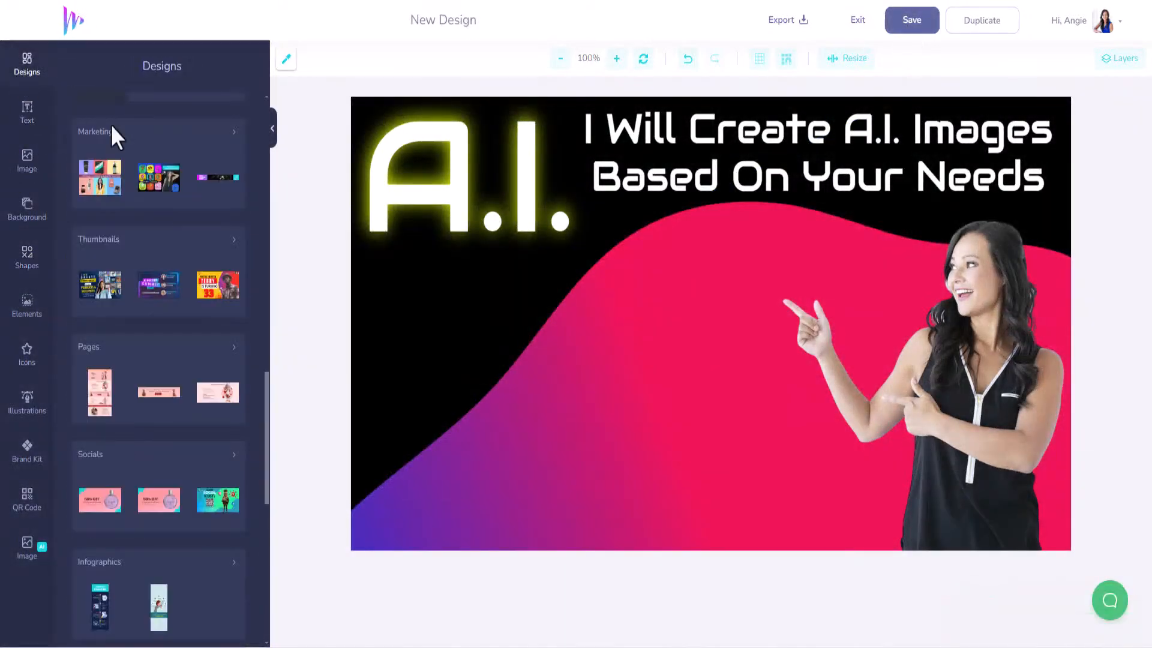
scroll(193, 528, down, 4)
scroll(193, 528, down, 6)
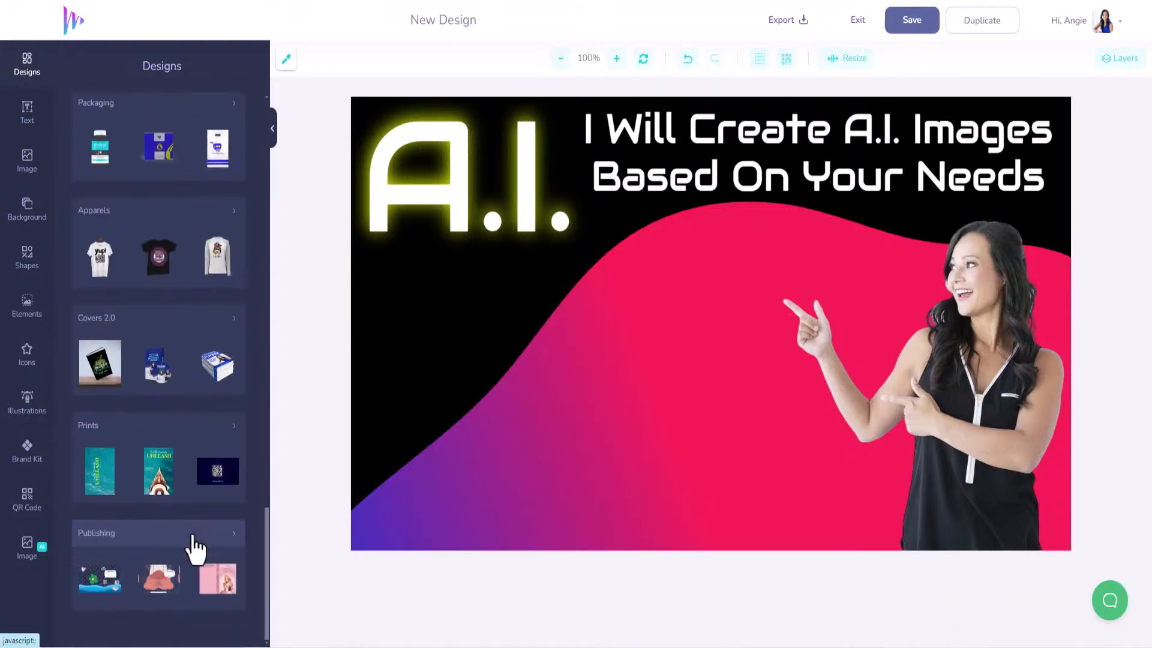
scroll(193, 536, up, 8)
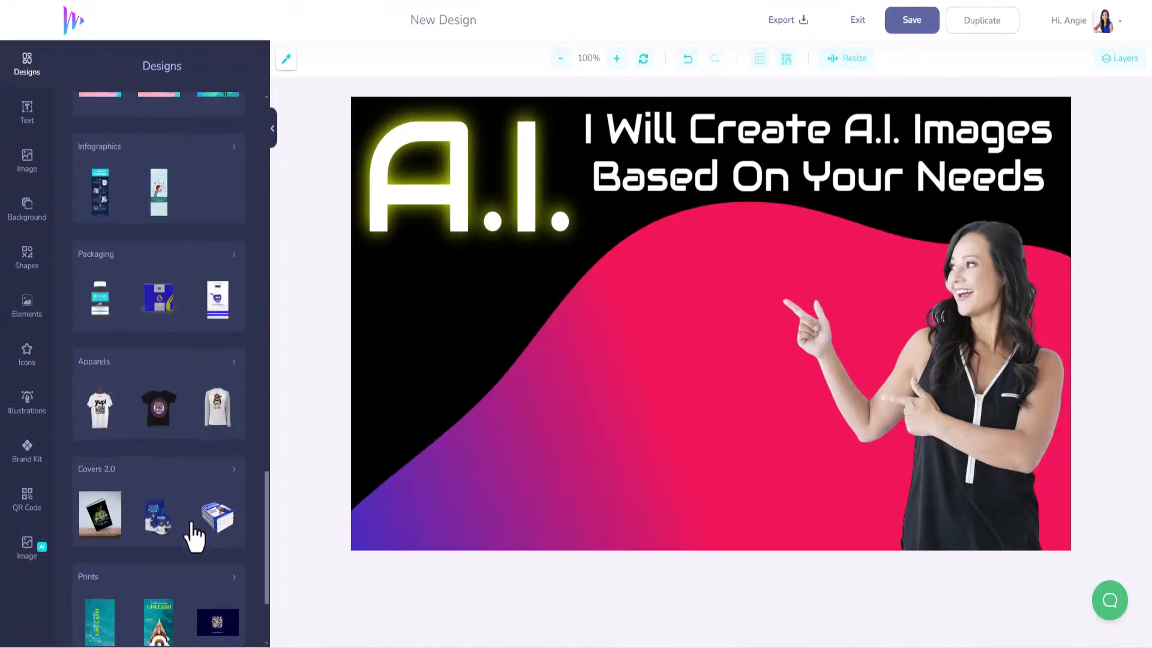
- Add the portrait of the long-haired brunette woman from the Image AI library to the canvas
click(27, 555)
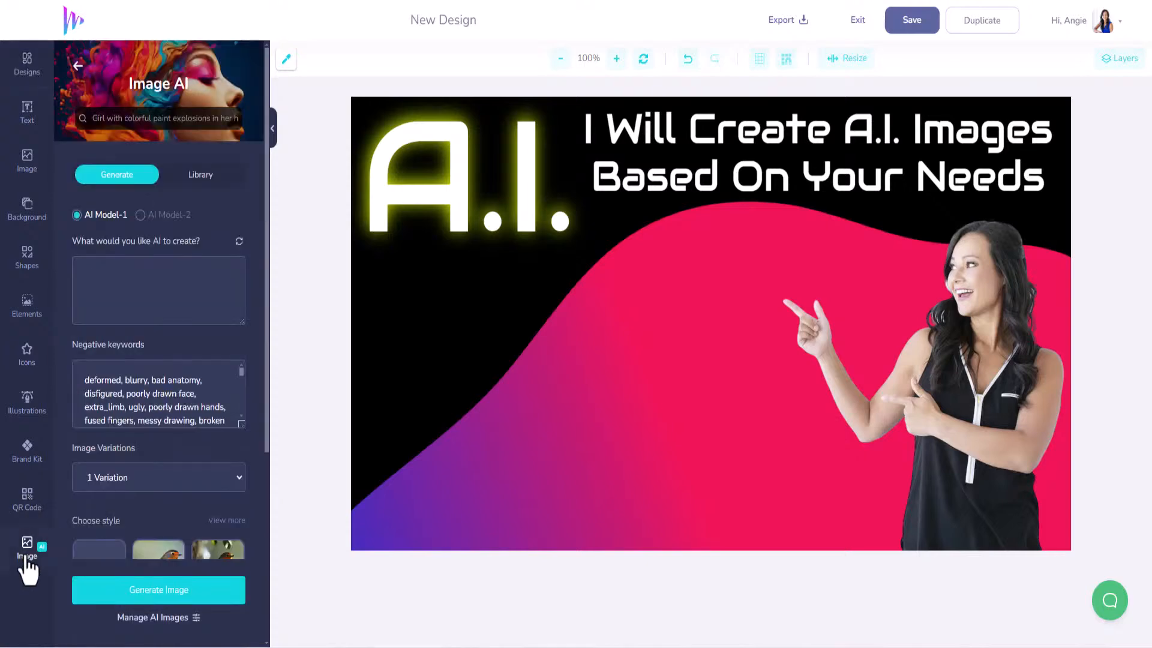
scroll(216, 390, down, 3)
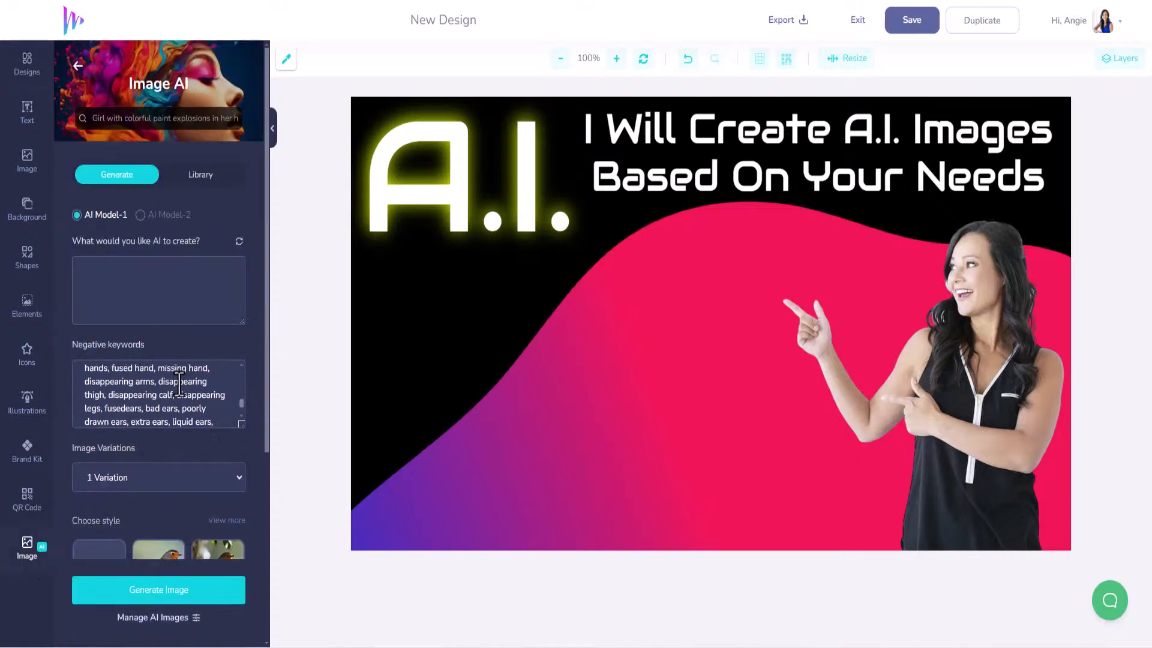
scroll(198, 384, up, 3)
click(206, 175)
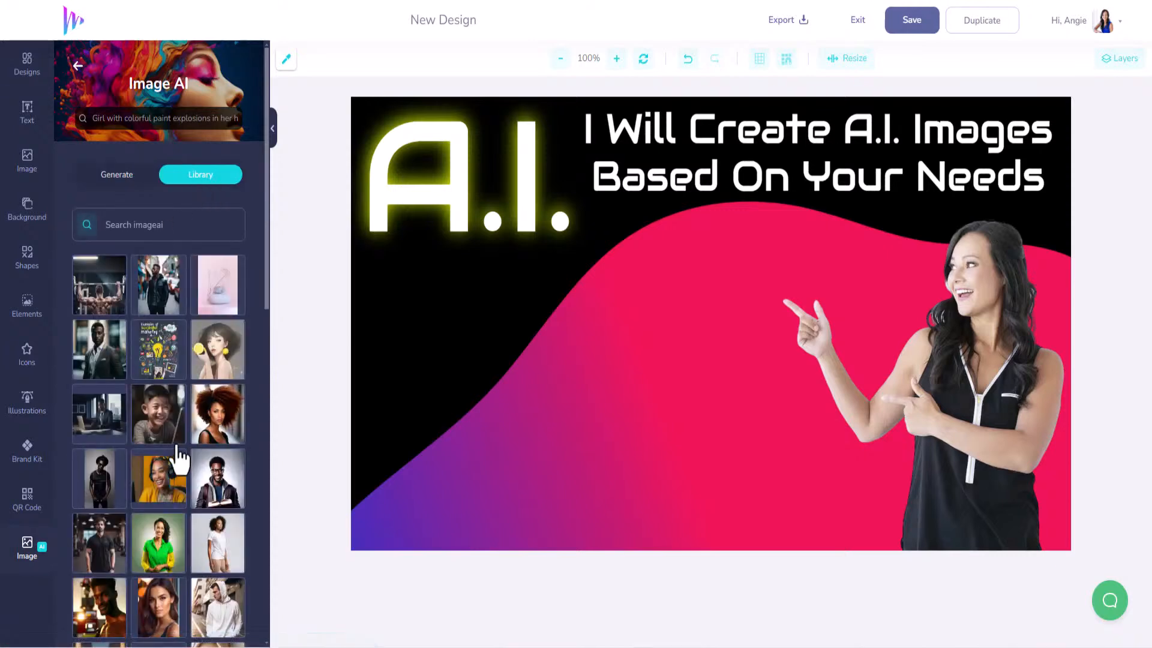
scroll(180, 460, down, 1)
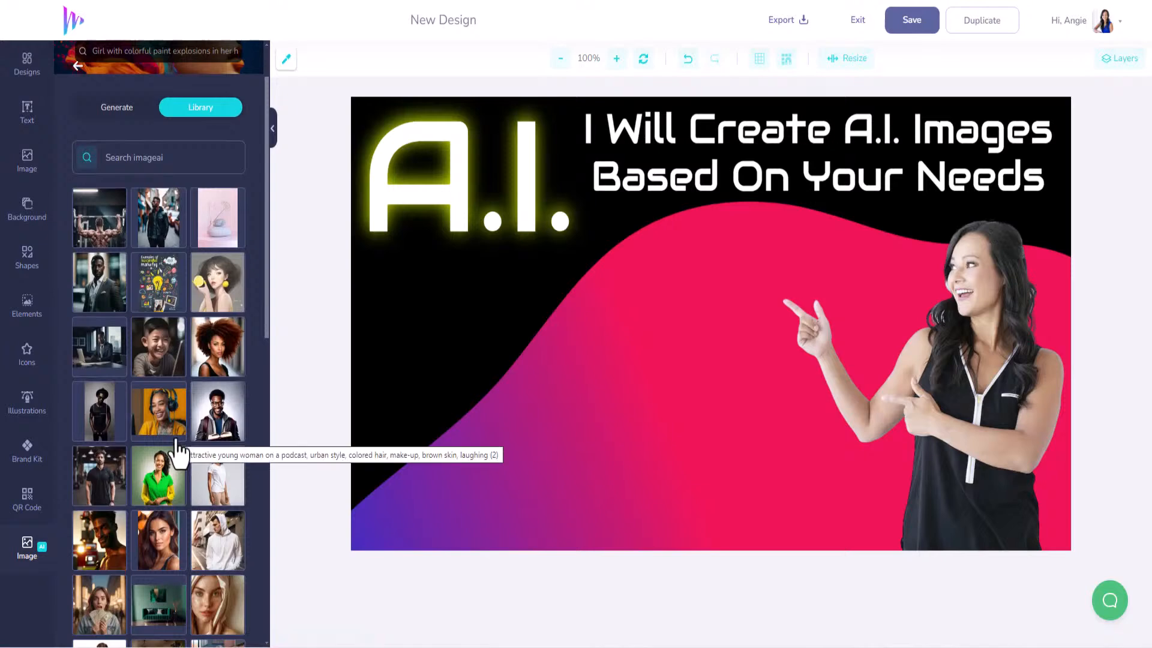
scroll(178, 451, down, 2)
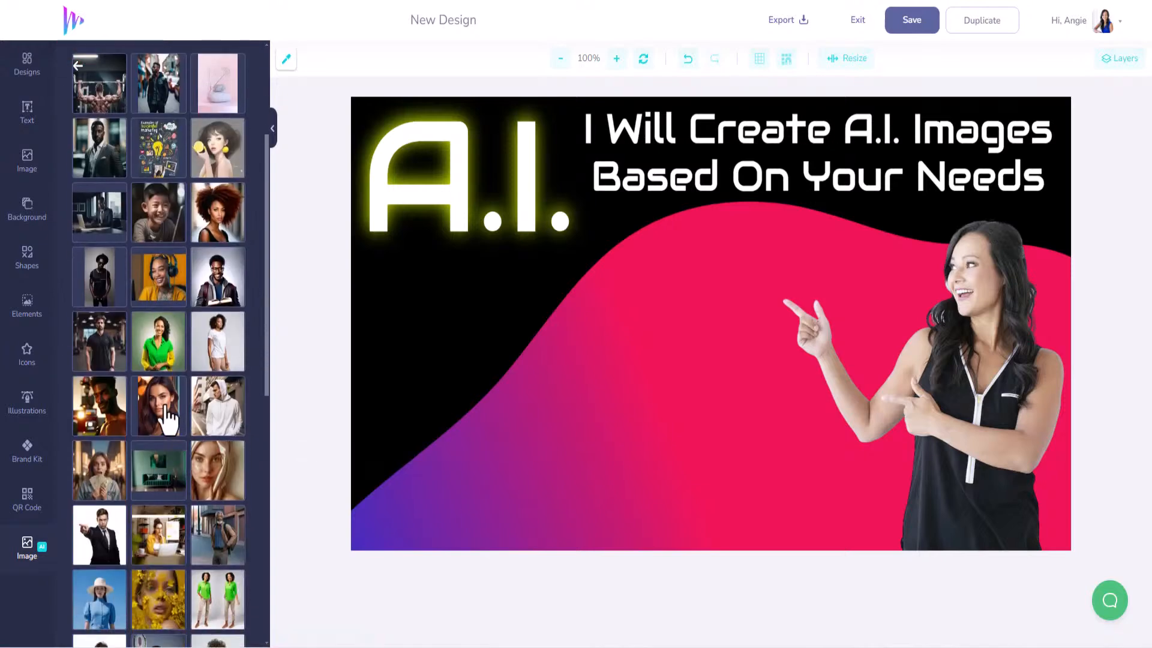
click(168, 414)
- Shrink the portrait and place it beneath the A.I. title
click(766, 319)
drag(767, 319, 675, 331)
drag(799, 181, 478, 308)
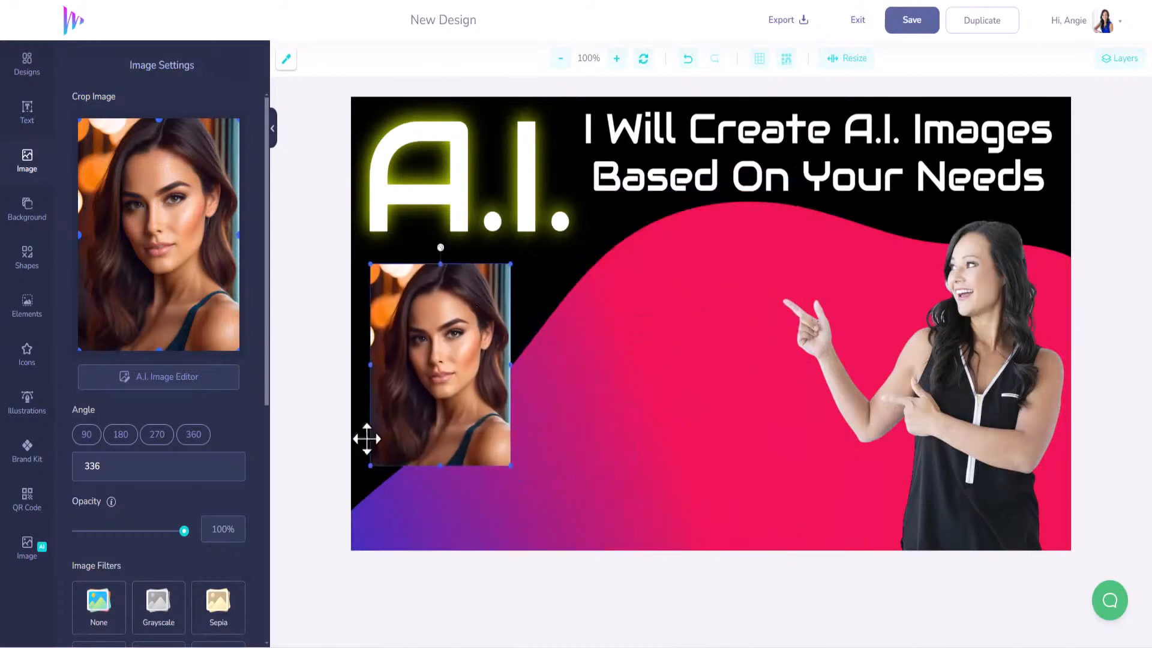
- Add the blue futuristic head image from the Image AI library and place it at a reduced size to the right of the portrait
click(29, 543)
scroll(186, 480, down, 3)
scroll(186, 486, down, 3)
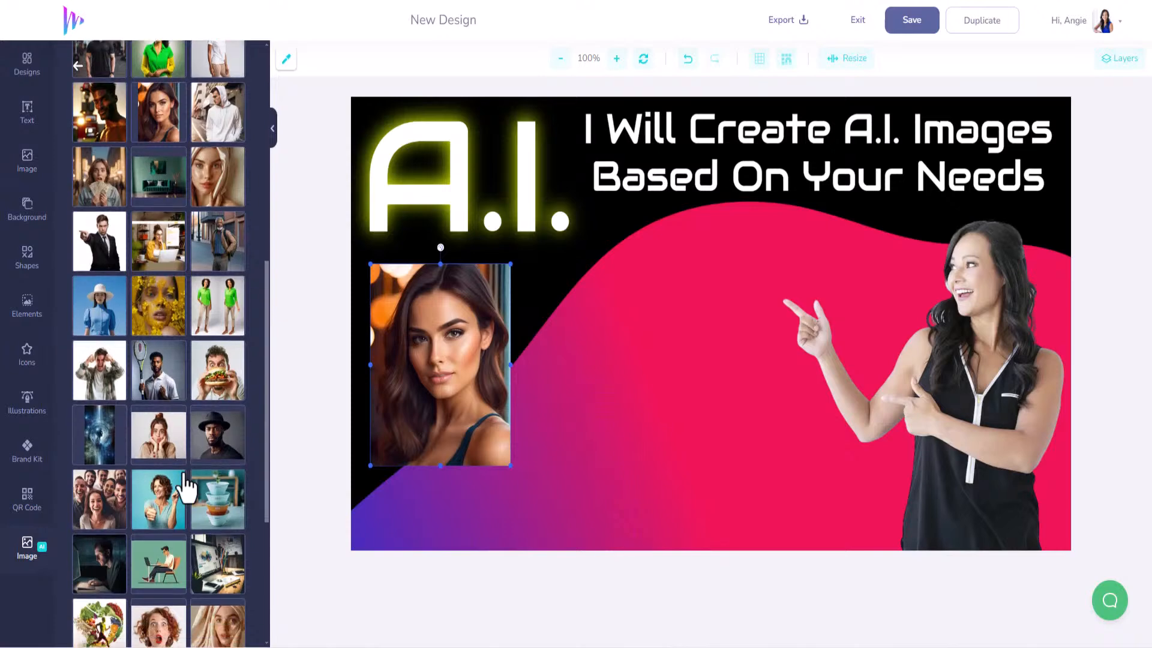
click(94, 324)
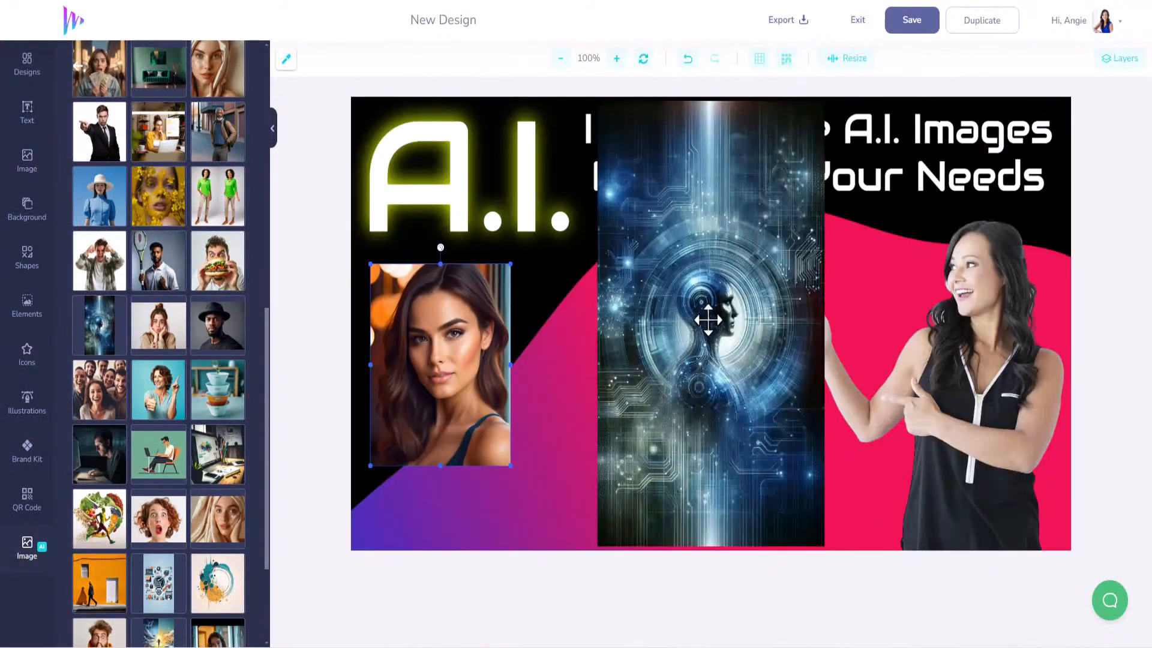
drag(742, 304, 706, 326)
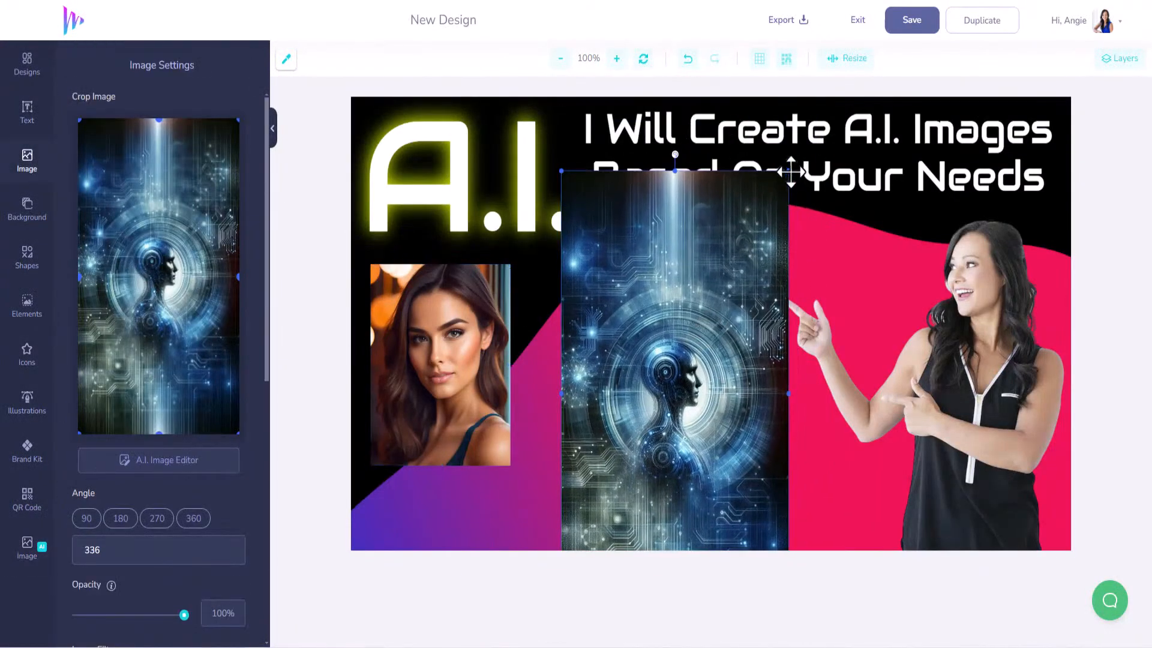
drag(786, 171, 673, 390)
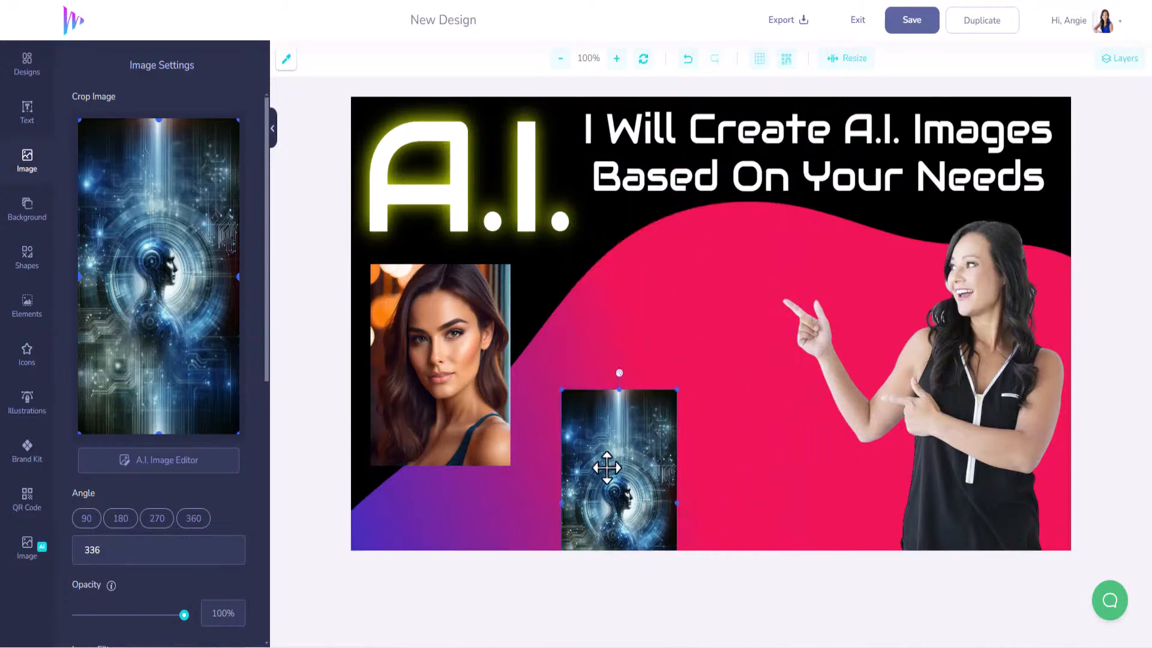
drag(636, 474, 638, 300)
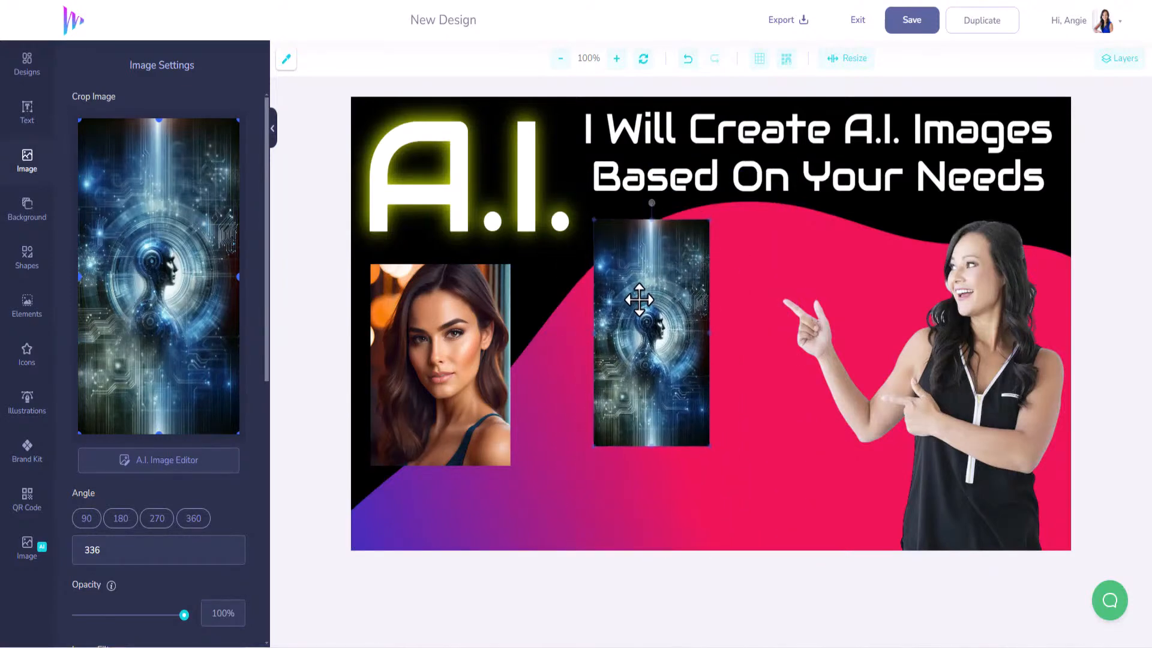
- Add the fruit-and-vegetable heart with runner image from the Image AI library and shrink it to a small picture on the canvas
click(27, 549)
scroll(162, 493, down, 5)
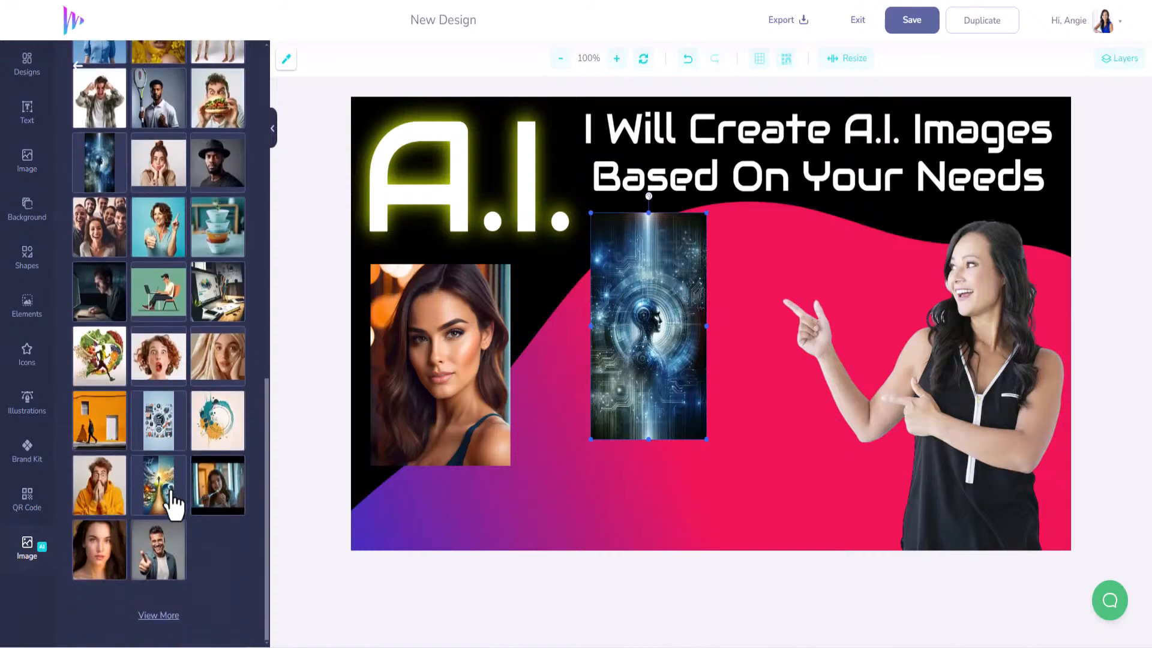
click(102, 360)
click(483, 342)
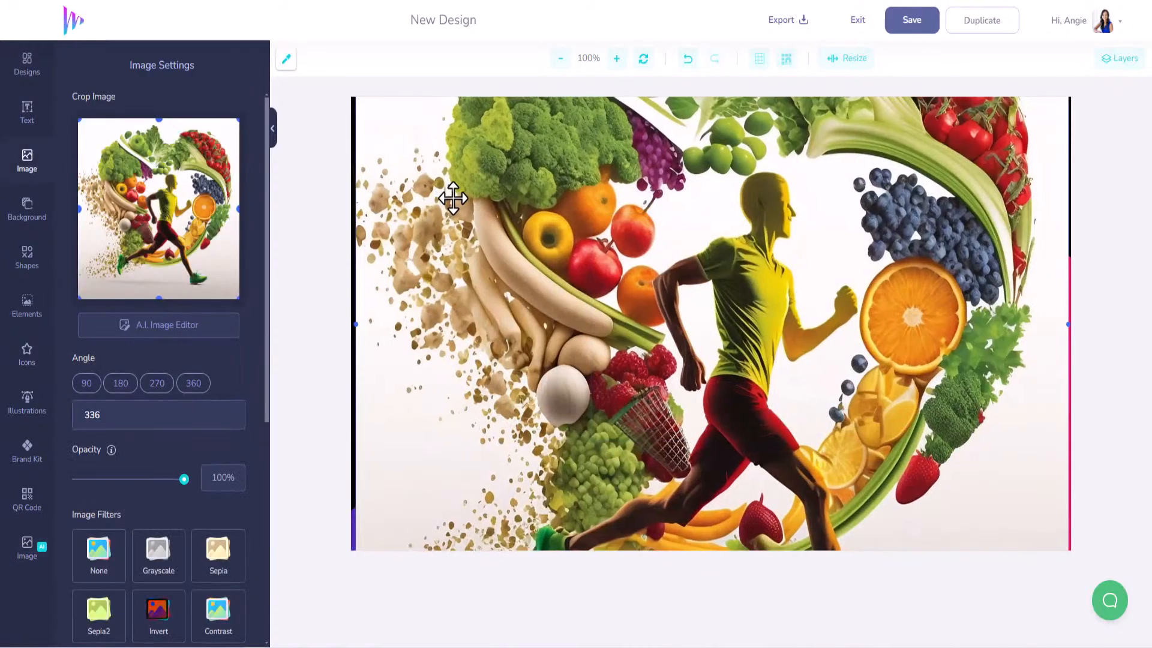
drag(453, 198, 714, 506)
drag(784, 514, 769, 396)
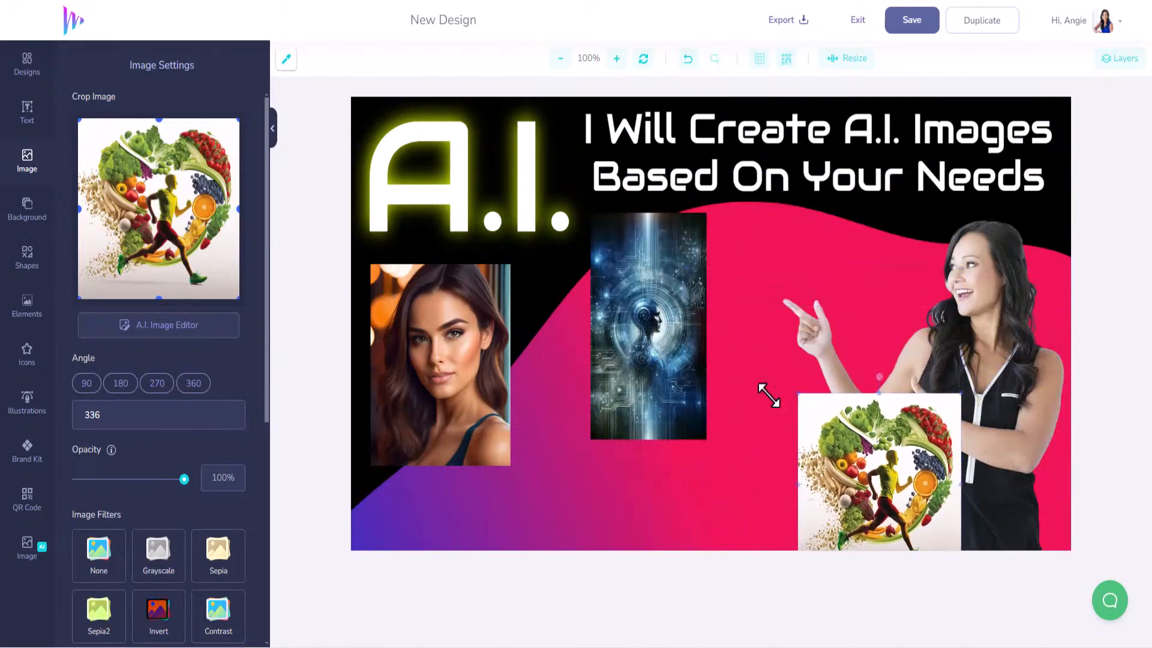
- Move the portrait into the canvas's lower left corner and place the blue futuristic image directly beside it
drag(415, 382, 404, 450)
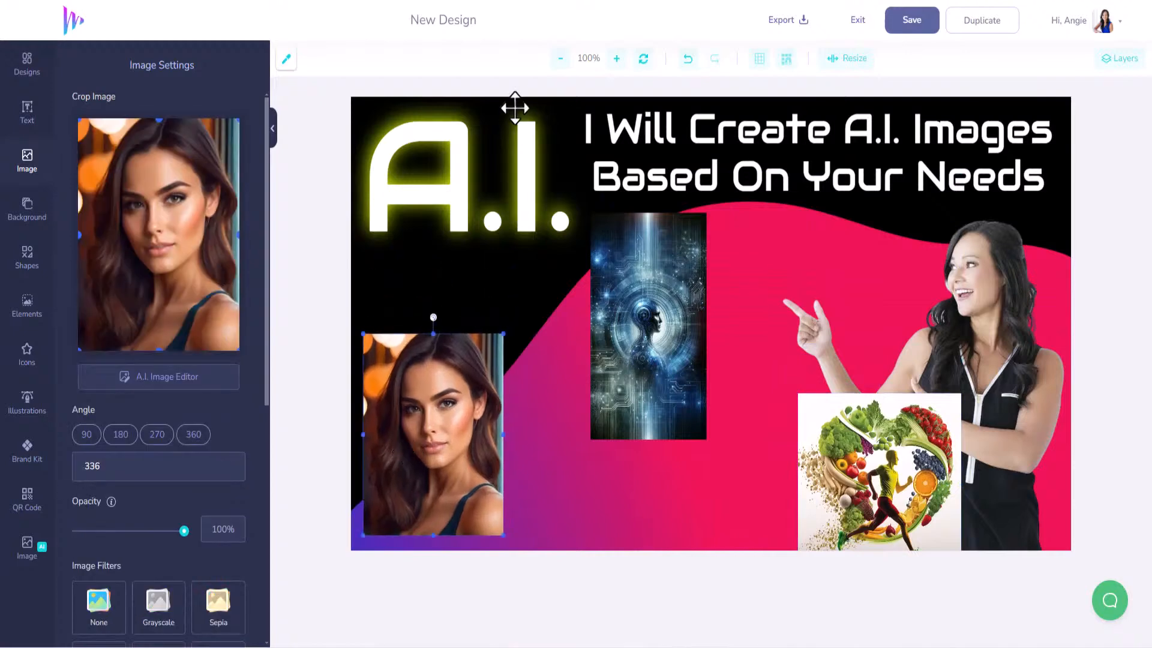
drag(591, 312, 515, 360)
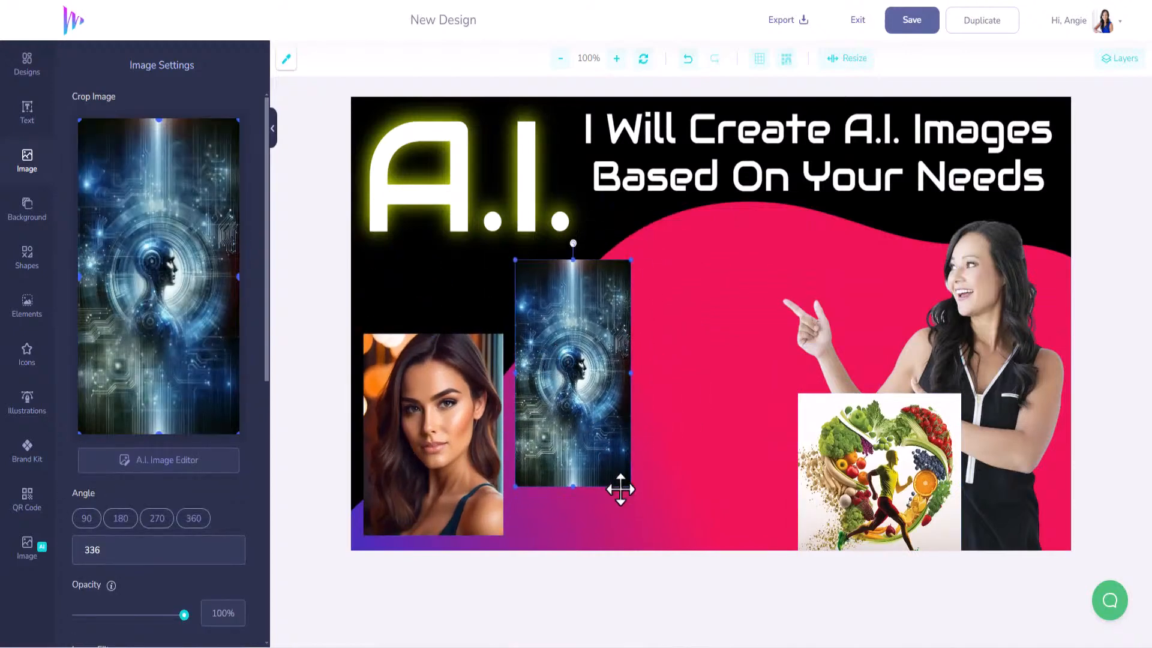
drag(628, 472, 605, 433)
click(483, 432)
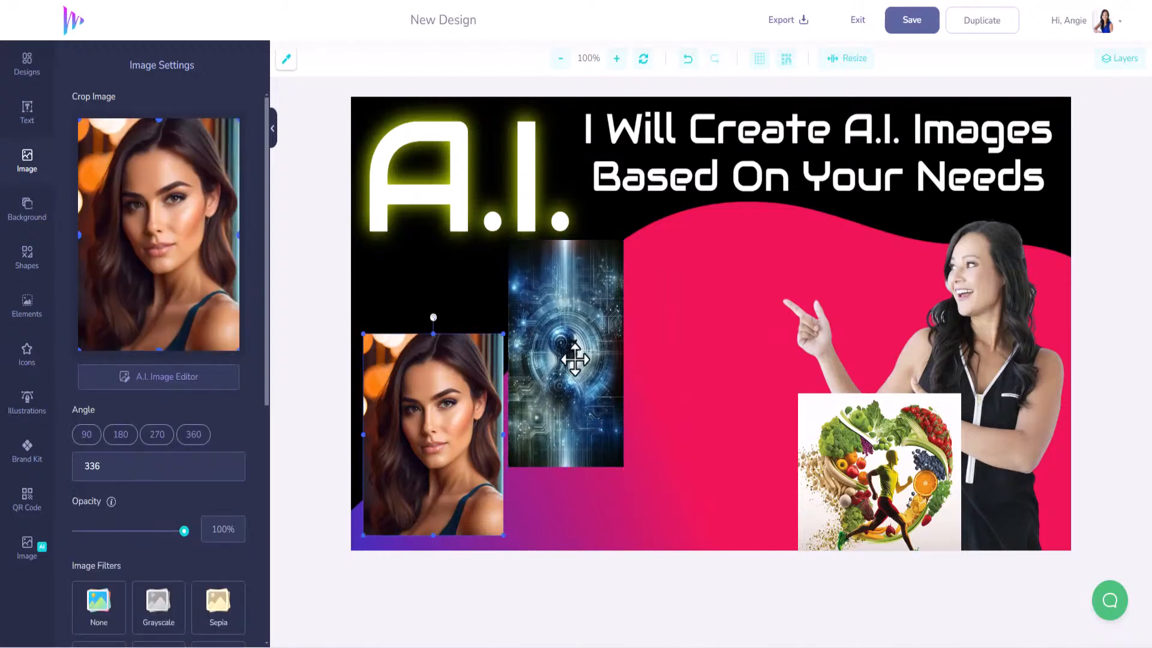
- Shrink the fruit heart image further and place it between the A.I. title and the portrait
drag(853, 492, 679, 348)
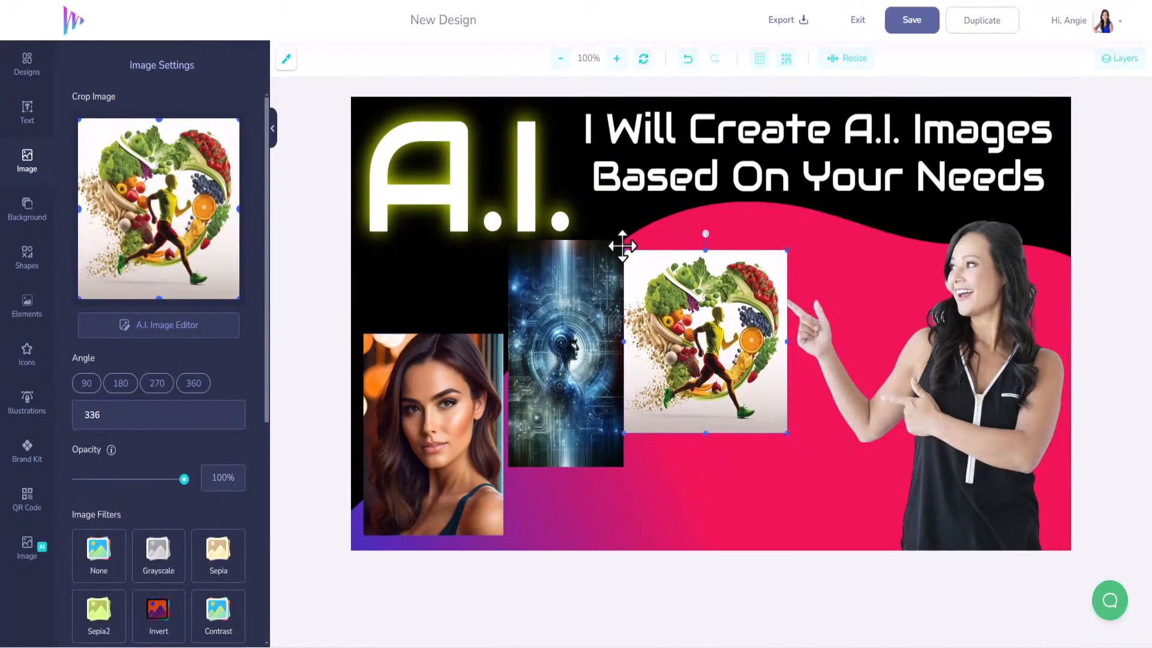
drag(624, 247, 710, 345)
drag(749, 387, 403, 288)
click(486, 337)
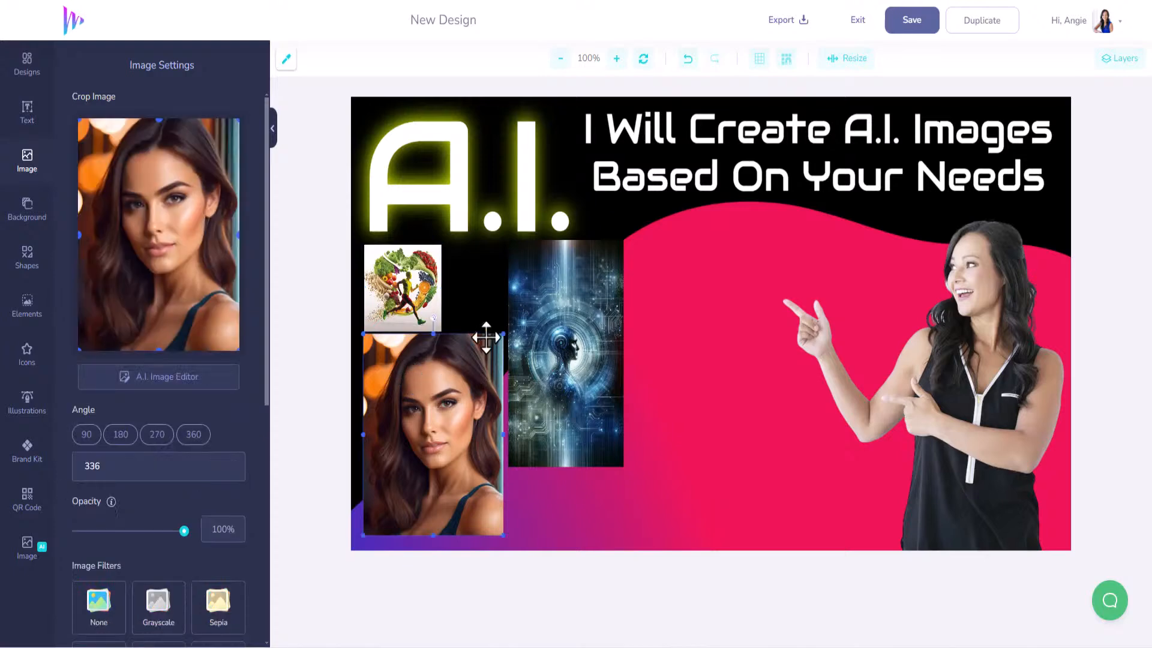
- Resize the portrait and fruit heart images to matching widths, then shrink the blue futuristic image and align it beside the fruit heart
drag(501, 331, 472, 379)
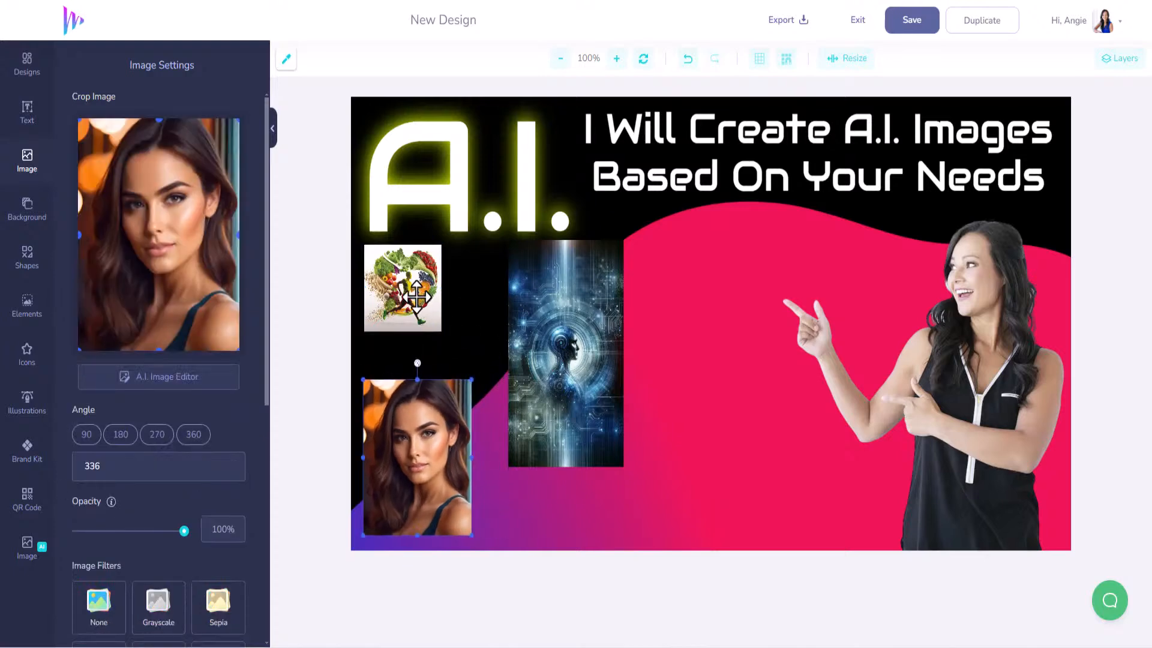
click(420, 297)
mouse_move(438, 333)
mouse_down()
mouse_move(467, 366)
mouse_move(426, 347)
mouse_up()
drag(528, 352, 496, 365)
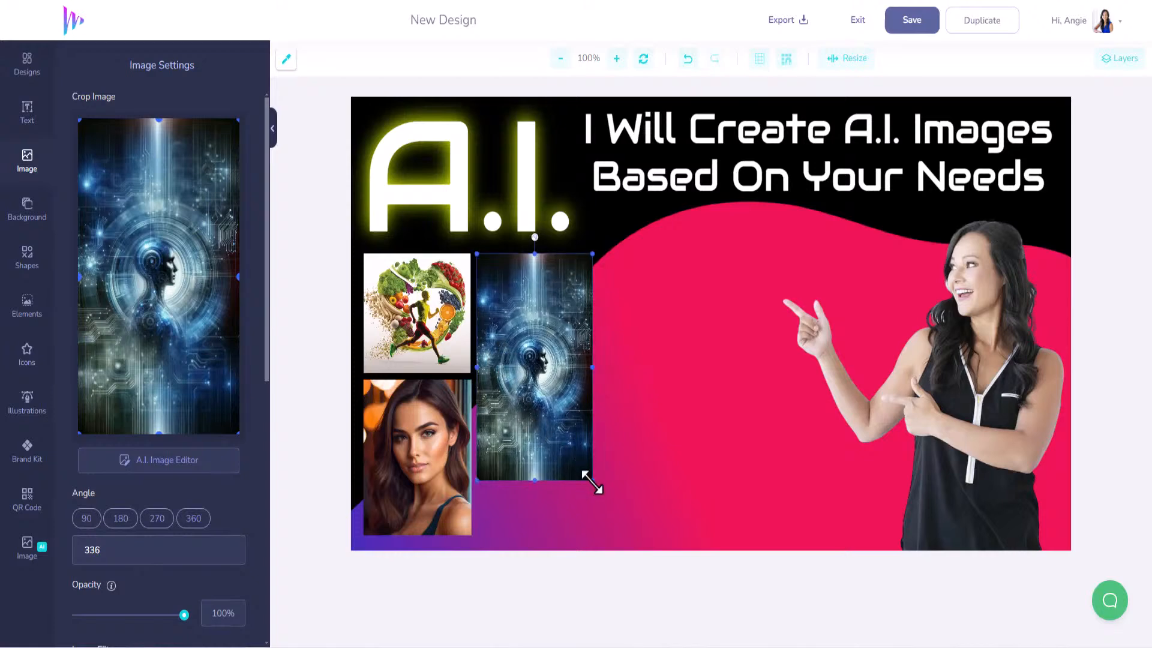
drag(591, 481, 568, 431)
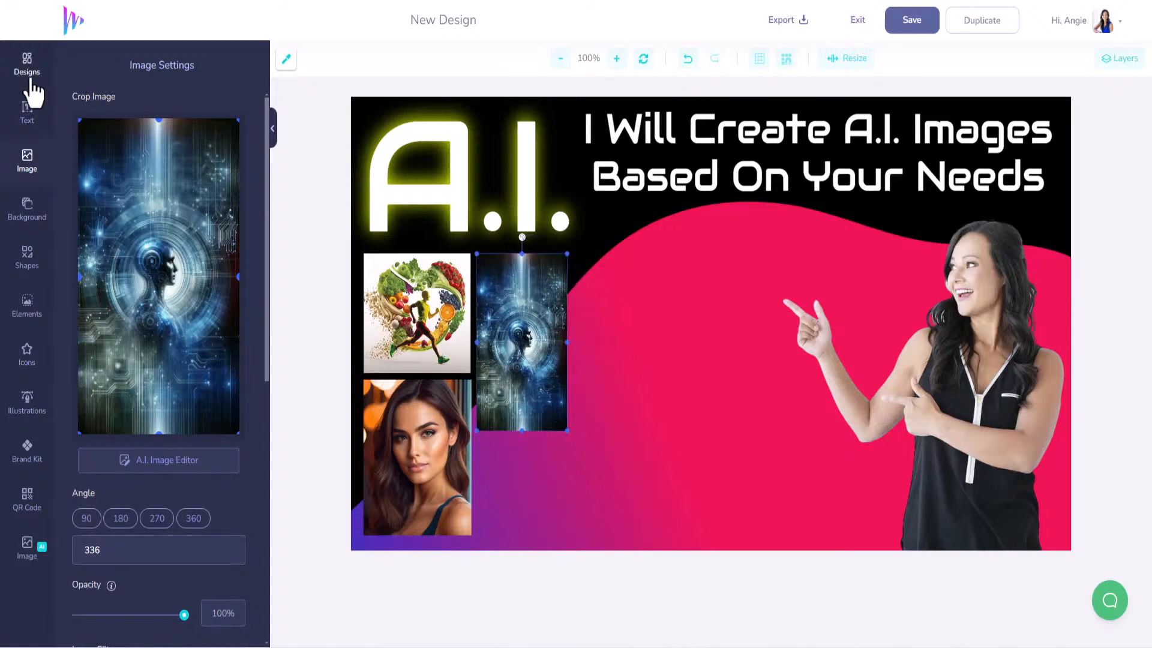
- Add the storm-and-sunrise path image from the Image AI library, shrink it and place it right of the blue image, level with the portrait's base
click(27, 547)
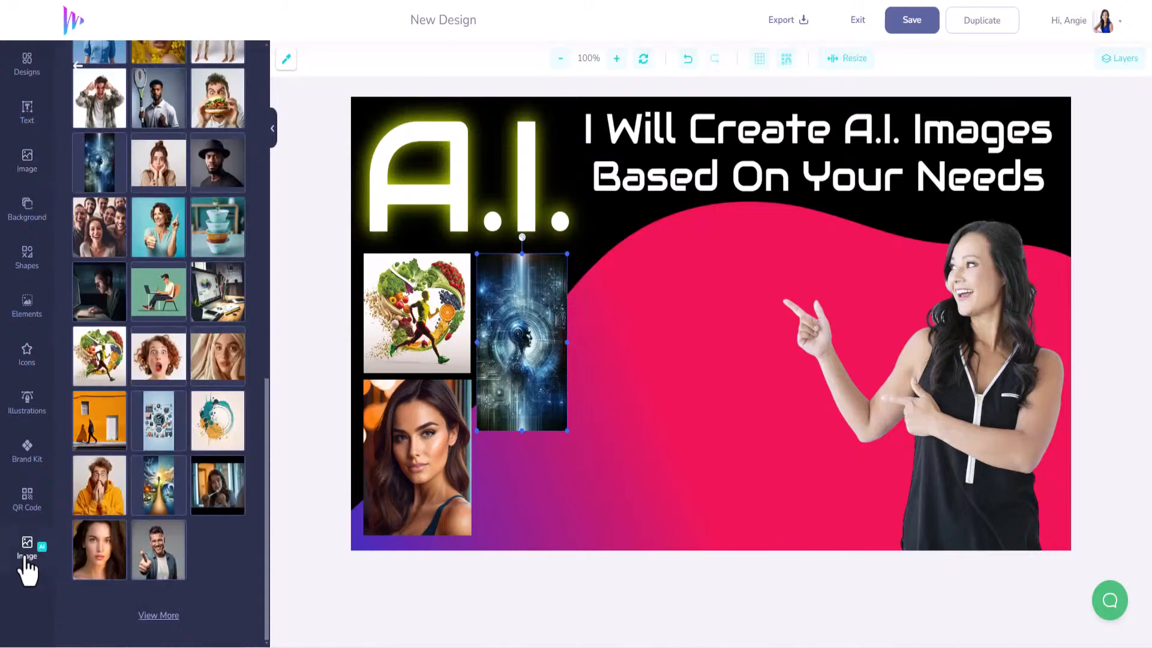
click(159, 615)
scroll(180, 408, down, 3)
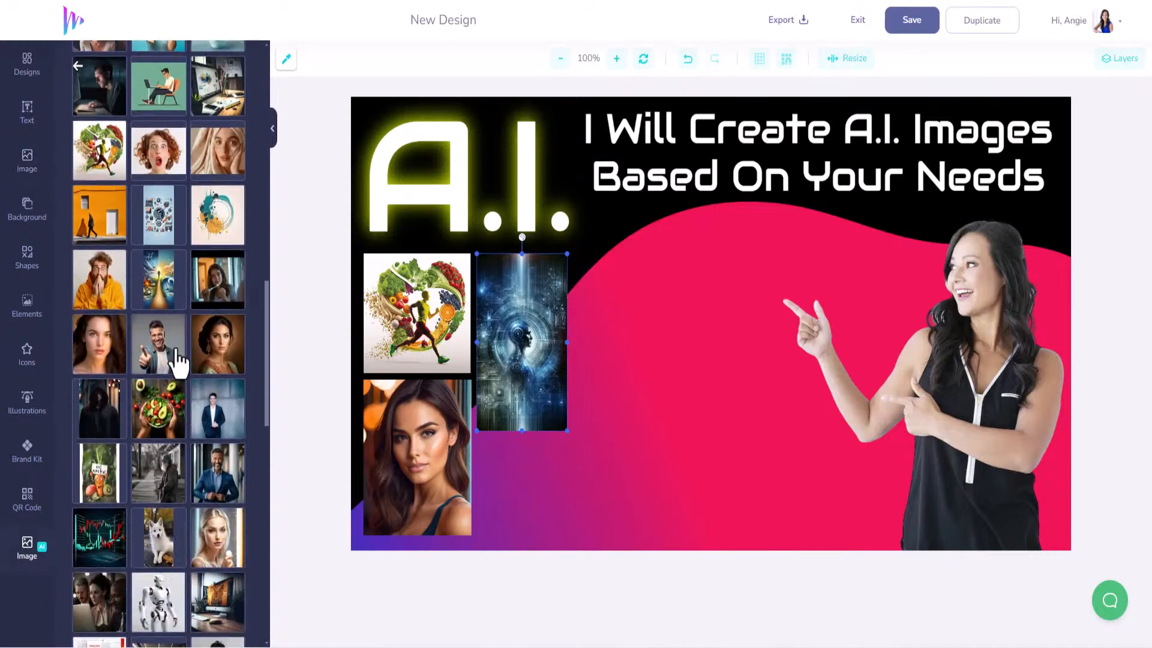
click(166, 288)
drag(599, 99, 723, 435)
drag(748, 492, 598, 415)
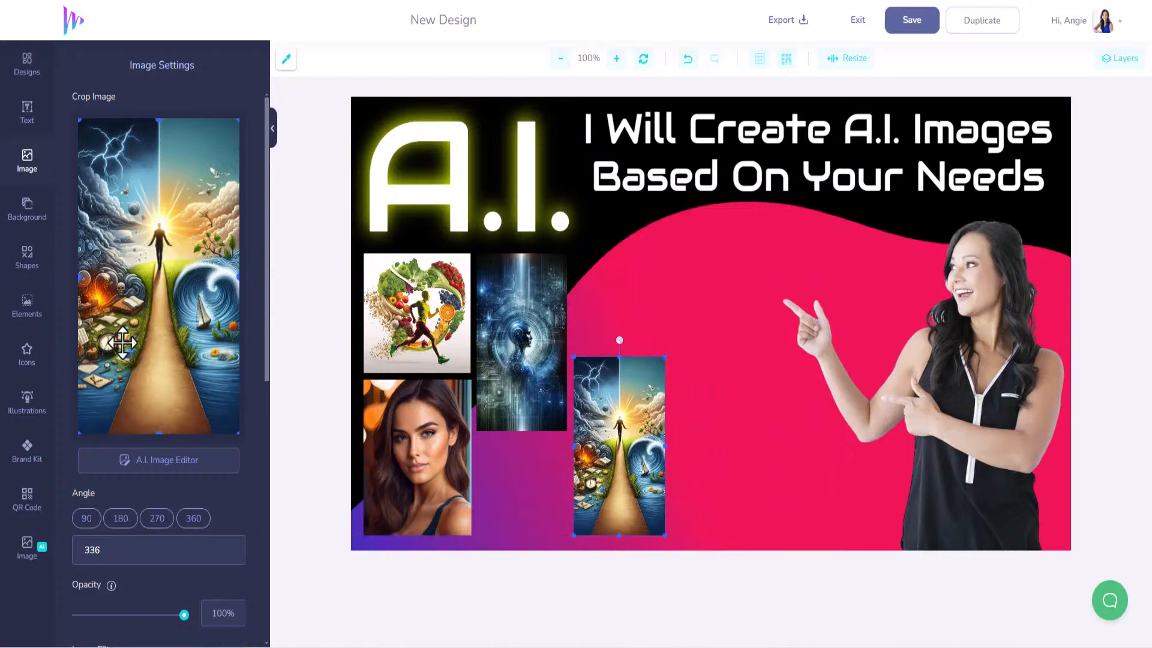
- Add the hamburger image from the Image AI library to the canvas
click(27, 545)
scroll(171, 492, down, 5)
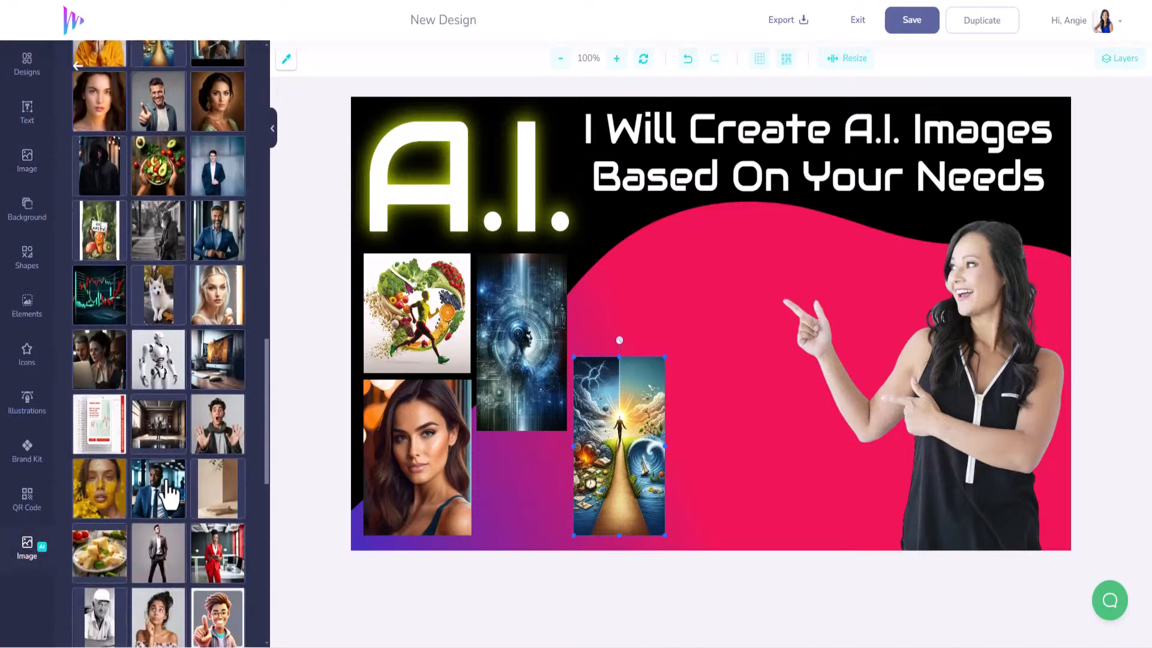
scroll(171, 491, down, 3)
scroll(172, 483, down, 4)
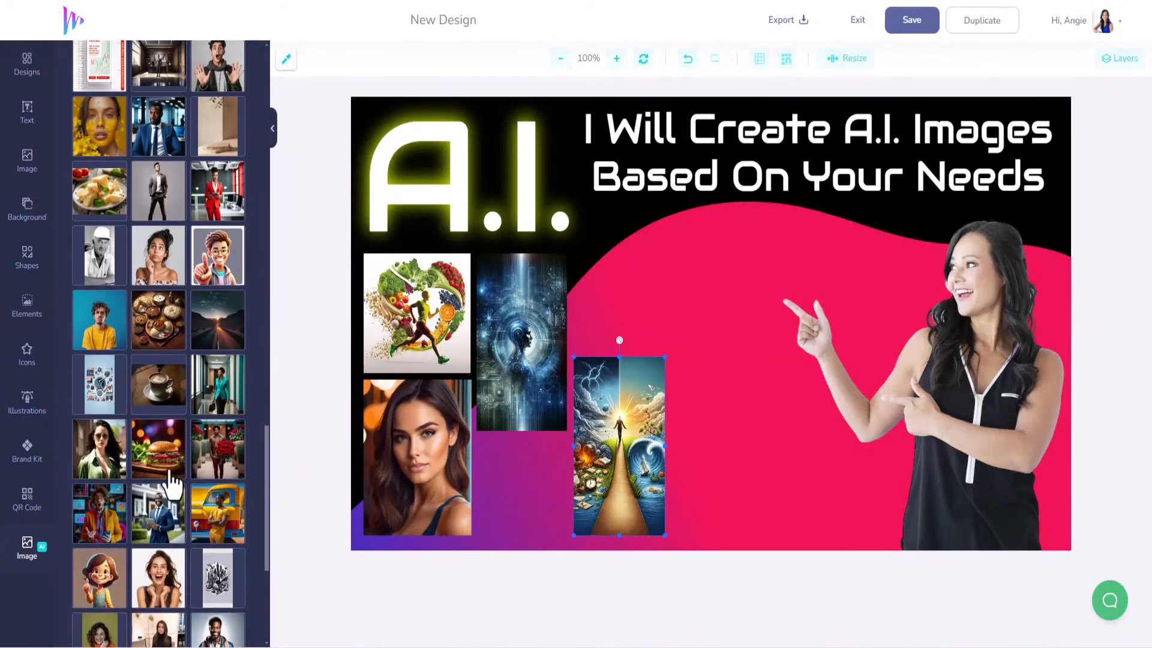
scroll(168, 426, down, 4)
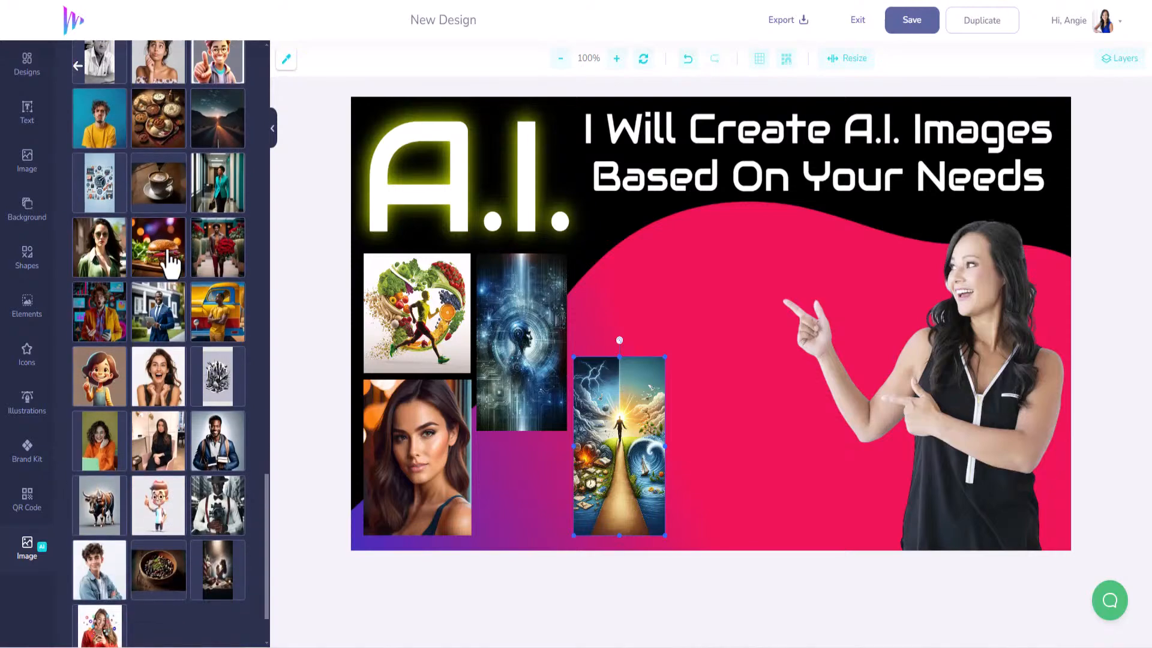
click(169, 263)
click(630, 237)
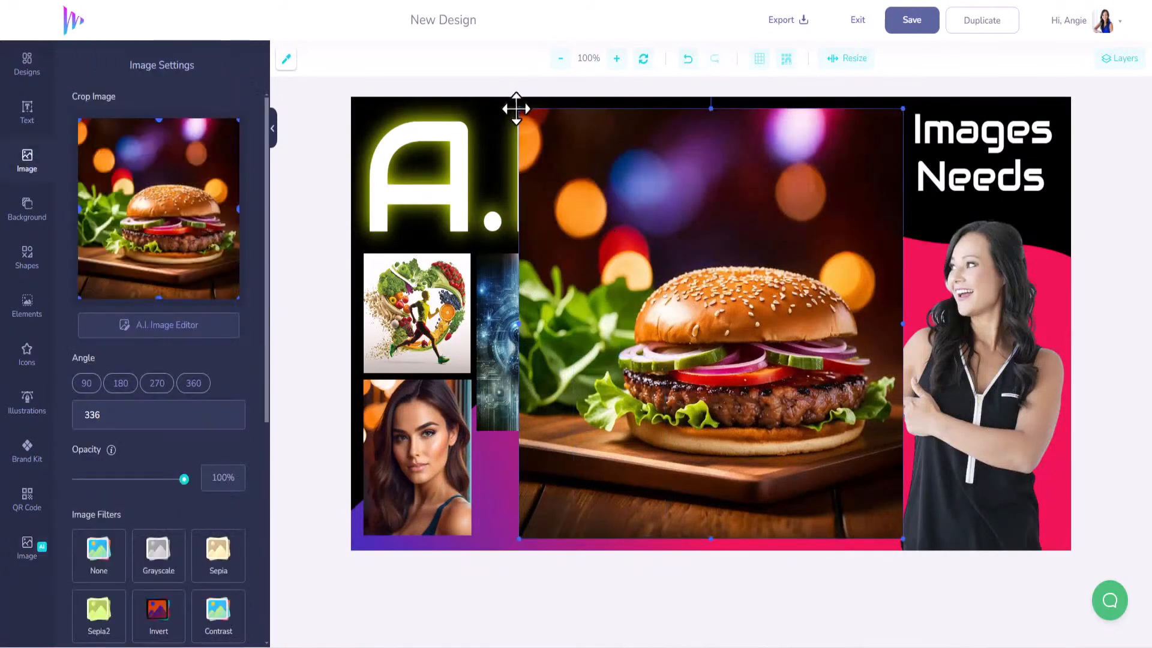
- Shrink the hamburger image to fit beneath the blue futuristic image and nudge the path image slightly closer to it
drag(518, 111, 787, 430)
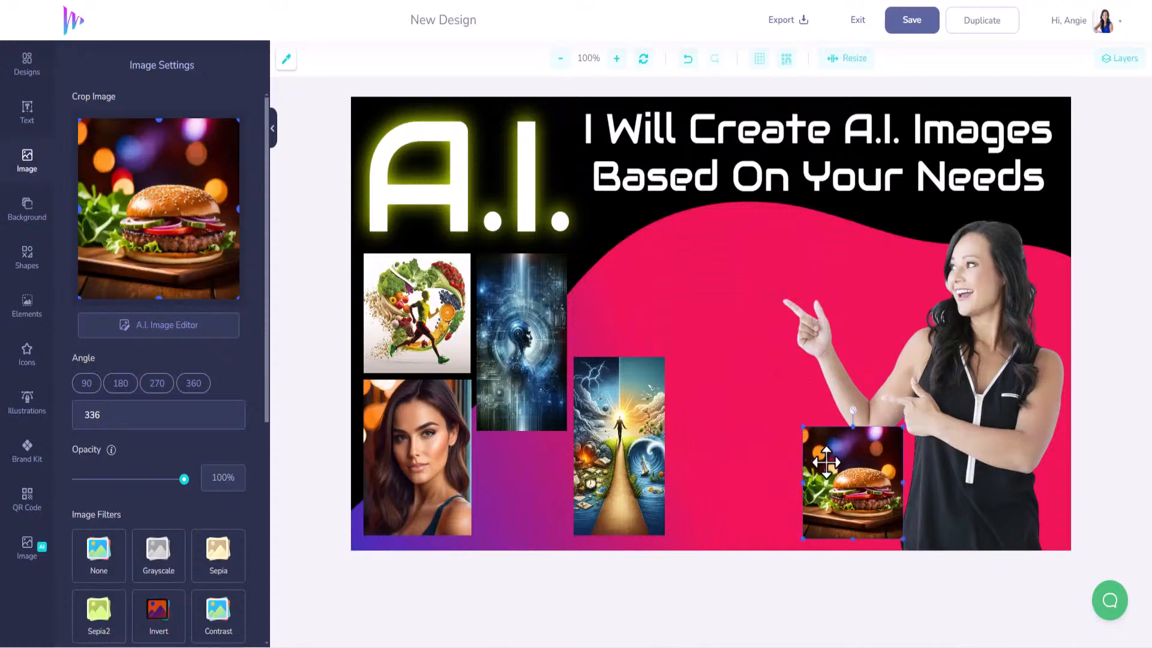
drag(832, 469, 507, 466)
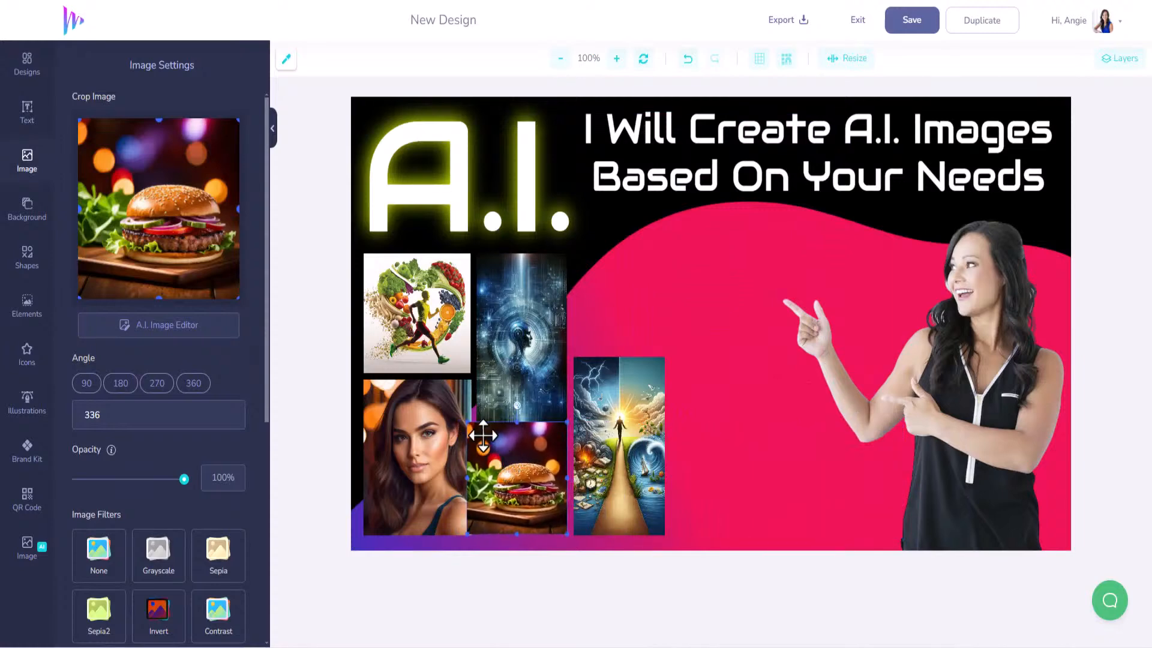
drag(466, 423, 475, 436)
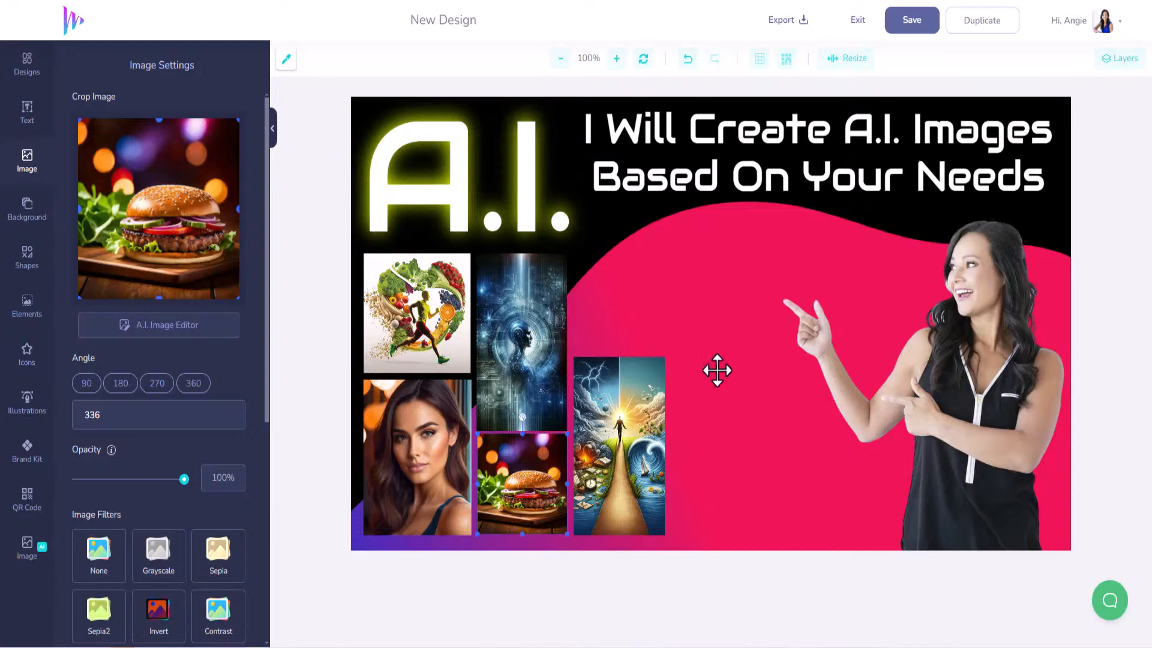
click(625, 436)
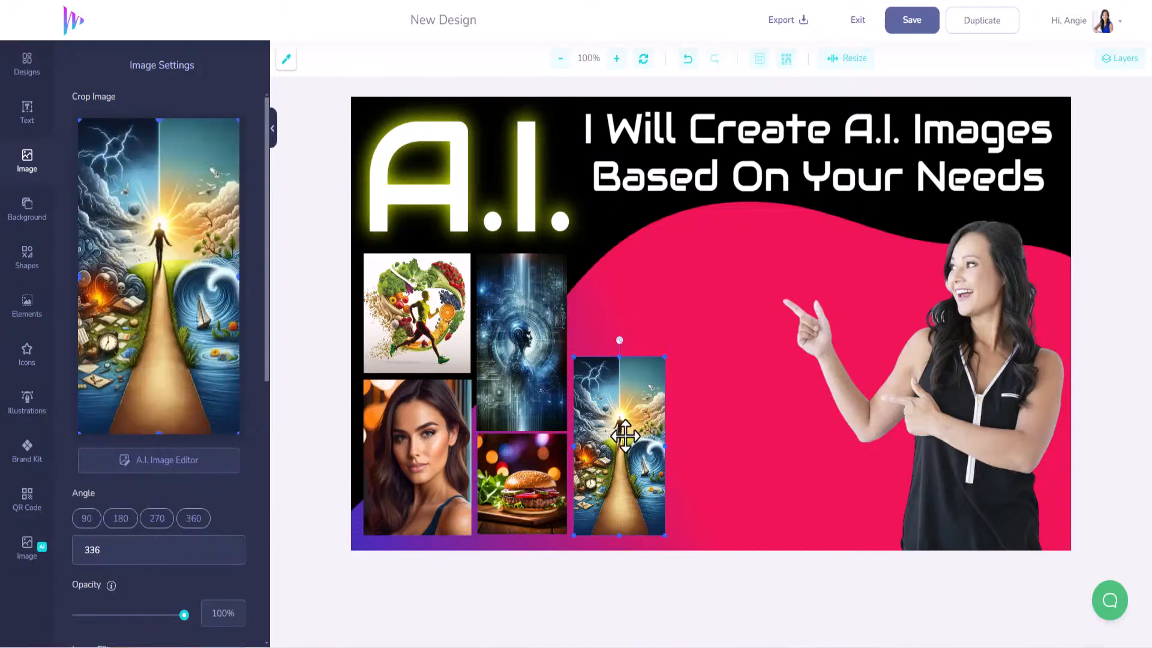
drag(624, 437, 623, 437)
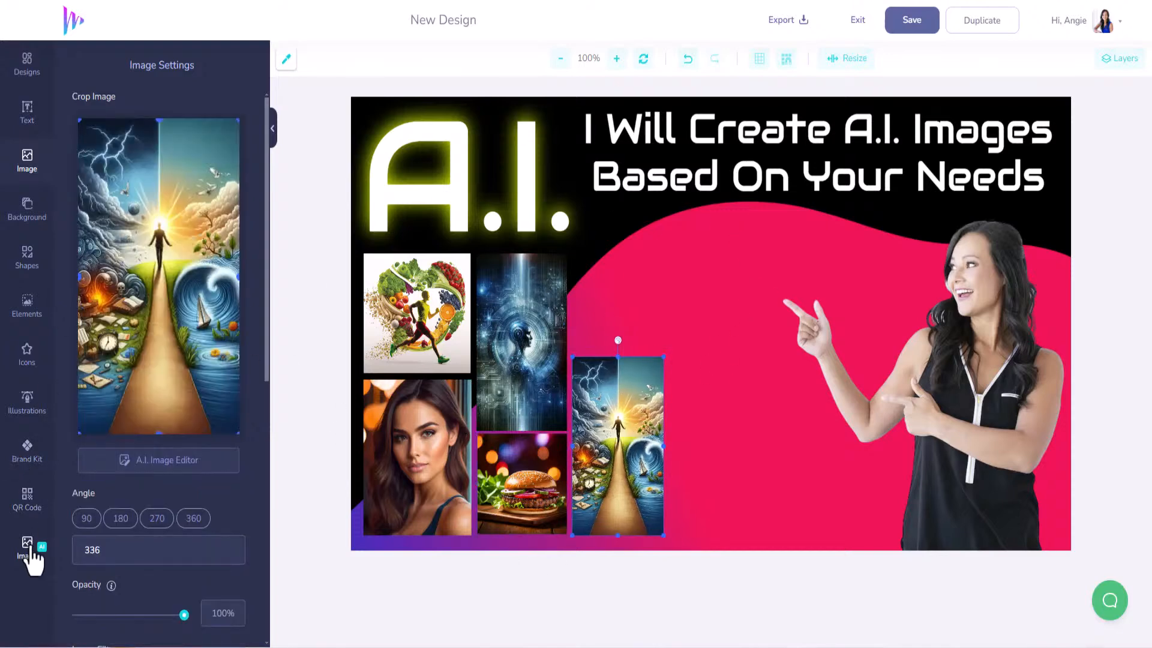
- Switch Image AI from the library to image generation and enter the prompt "Photo of mom shopping online"
click(31, 551)
scroll(170, 393, up, 15)
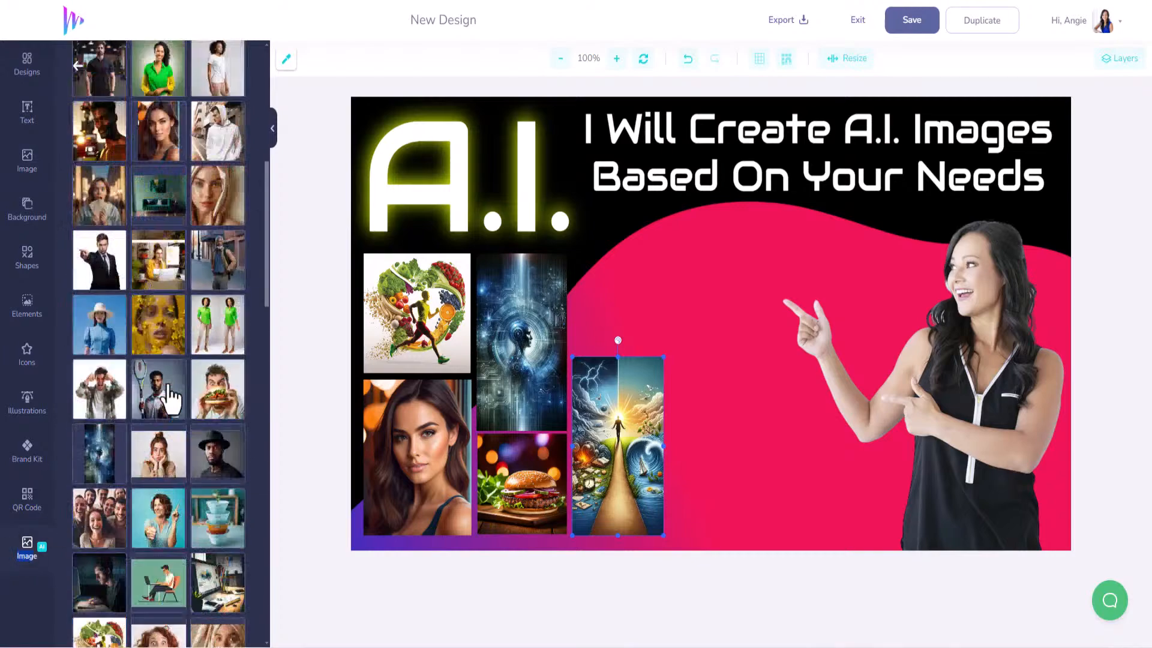
scroll(168, 399, up, 8)
click(124, 175)
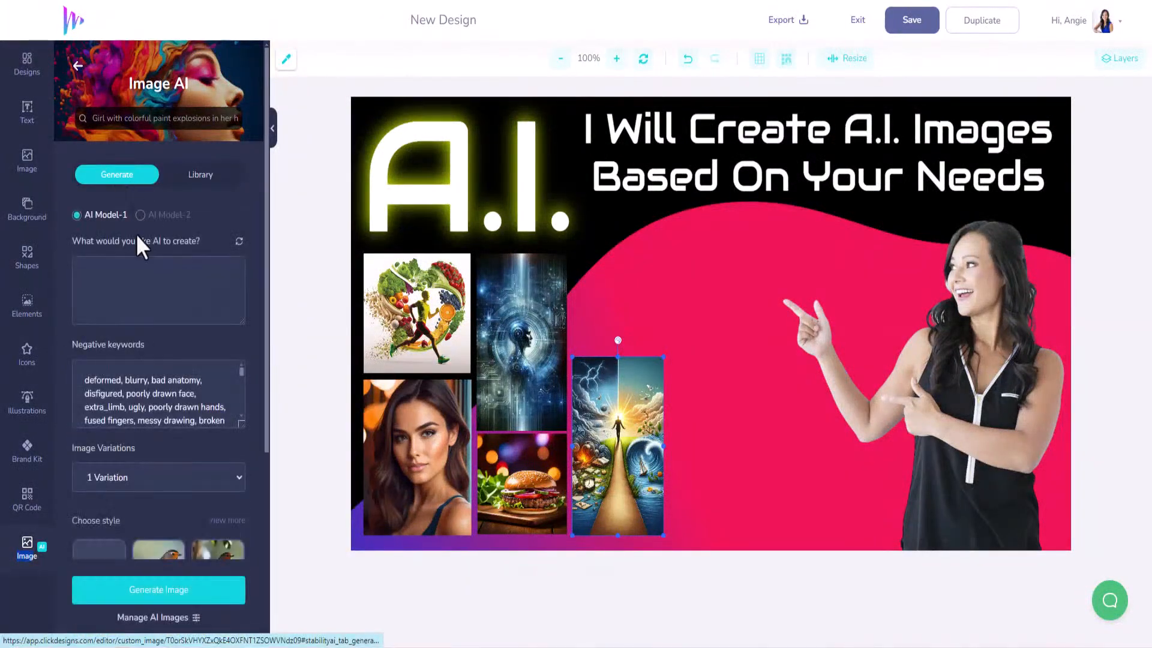
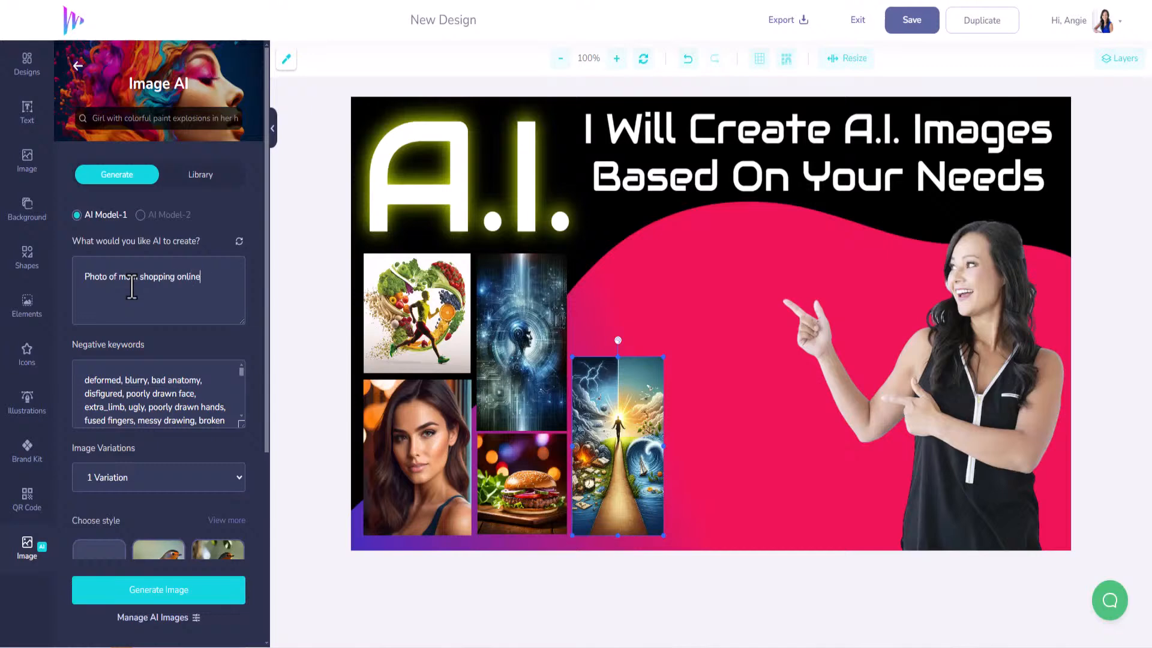
- Generate the AI image with a Square aspect ratio and the Cinematic style
scroll(174, 480, down, 5)
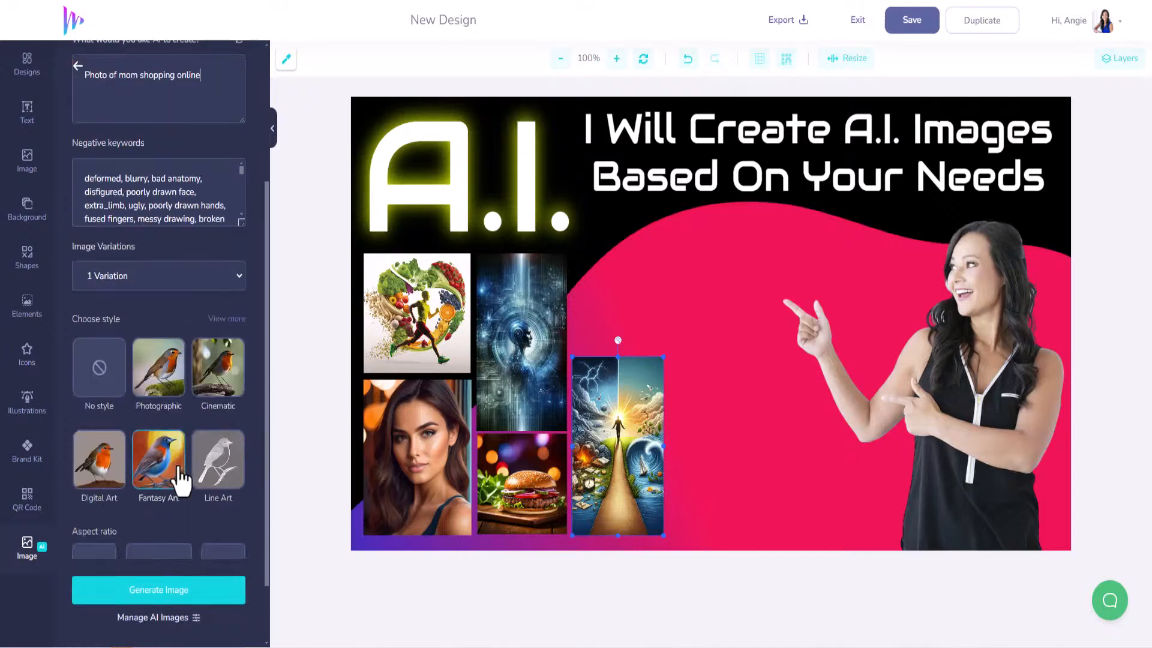
scroll(174, 462, down, 1)
click(243, 534)
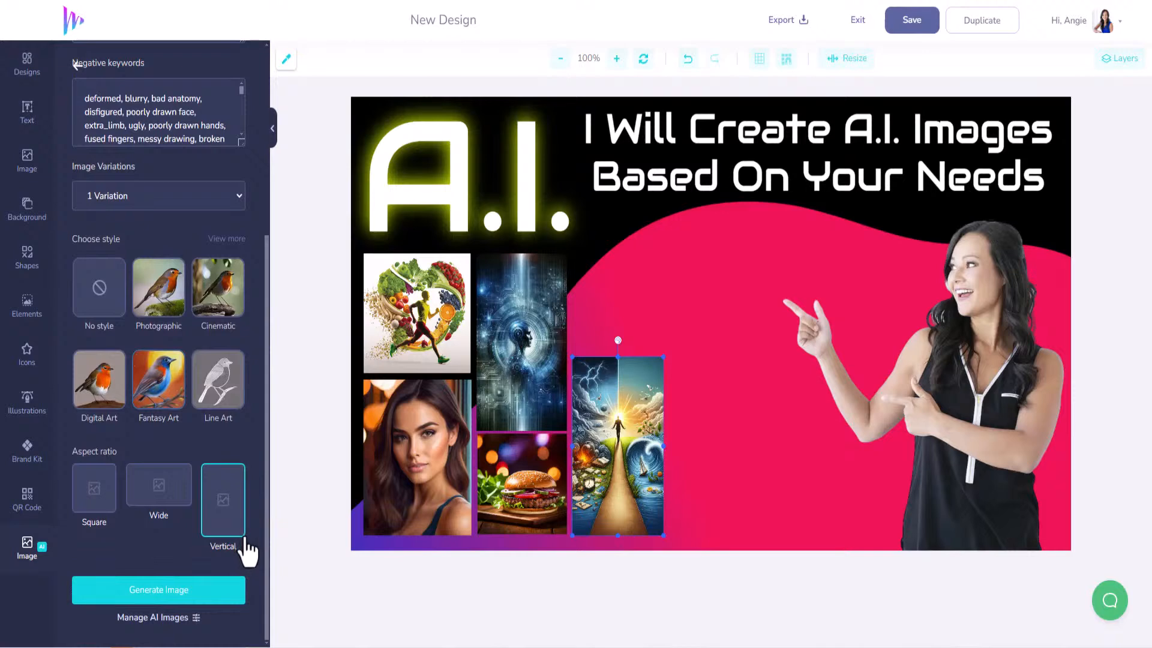
click(113, 495)
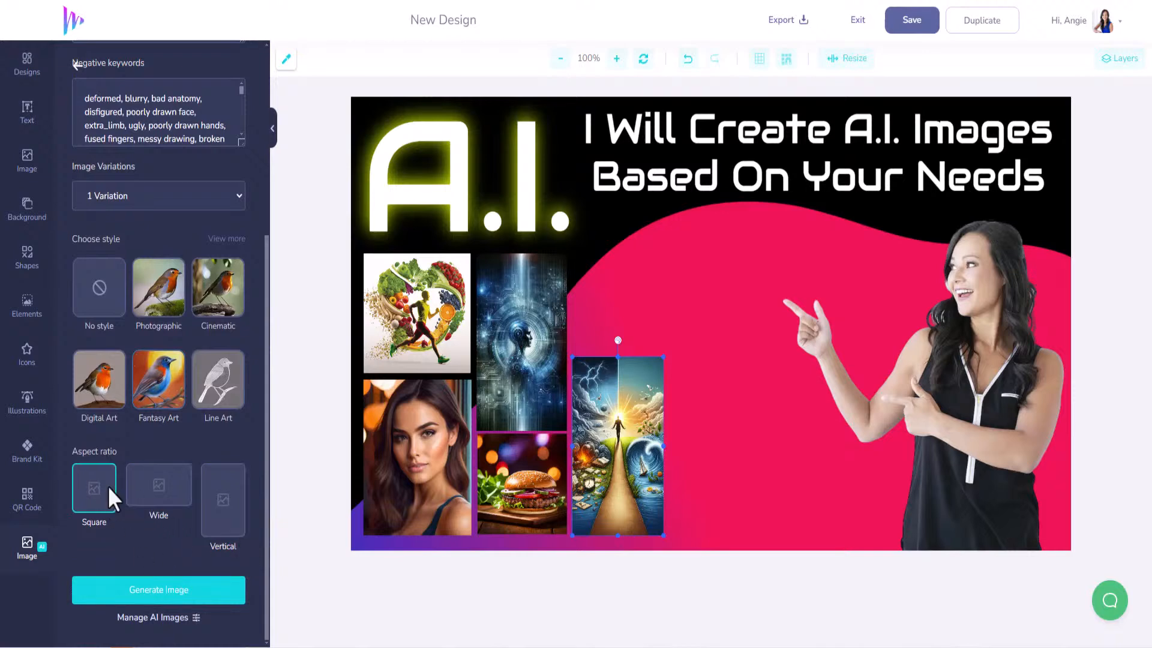
click(149, 300)
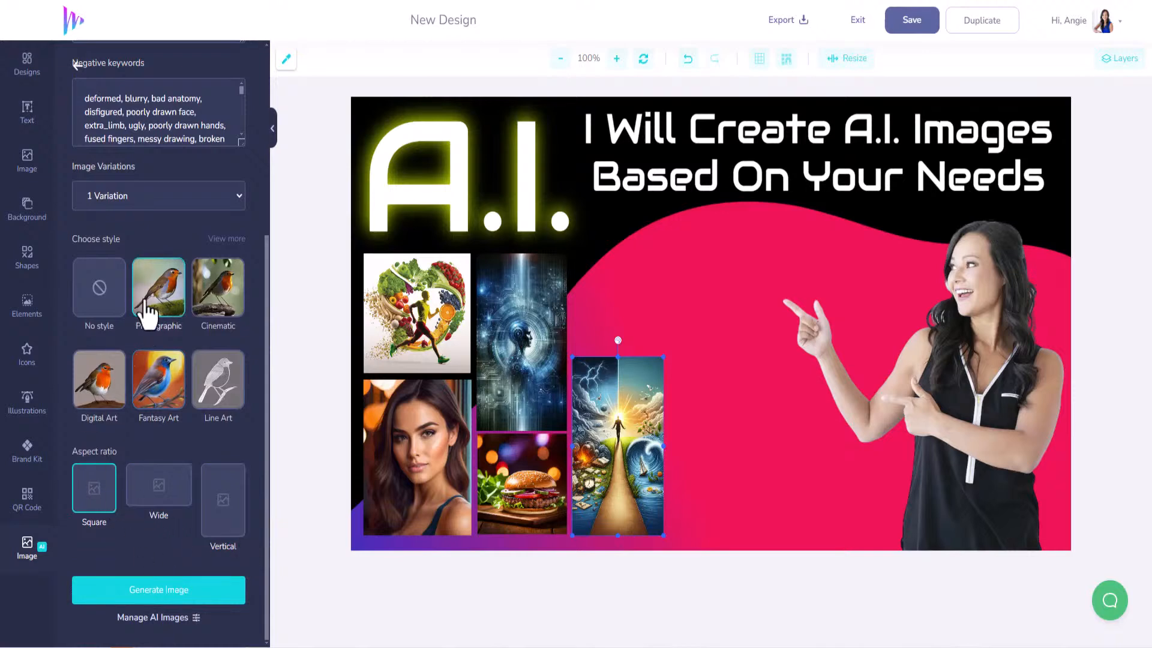
click(219, 303)
click(156, 594)
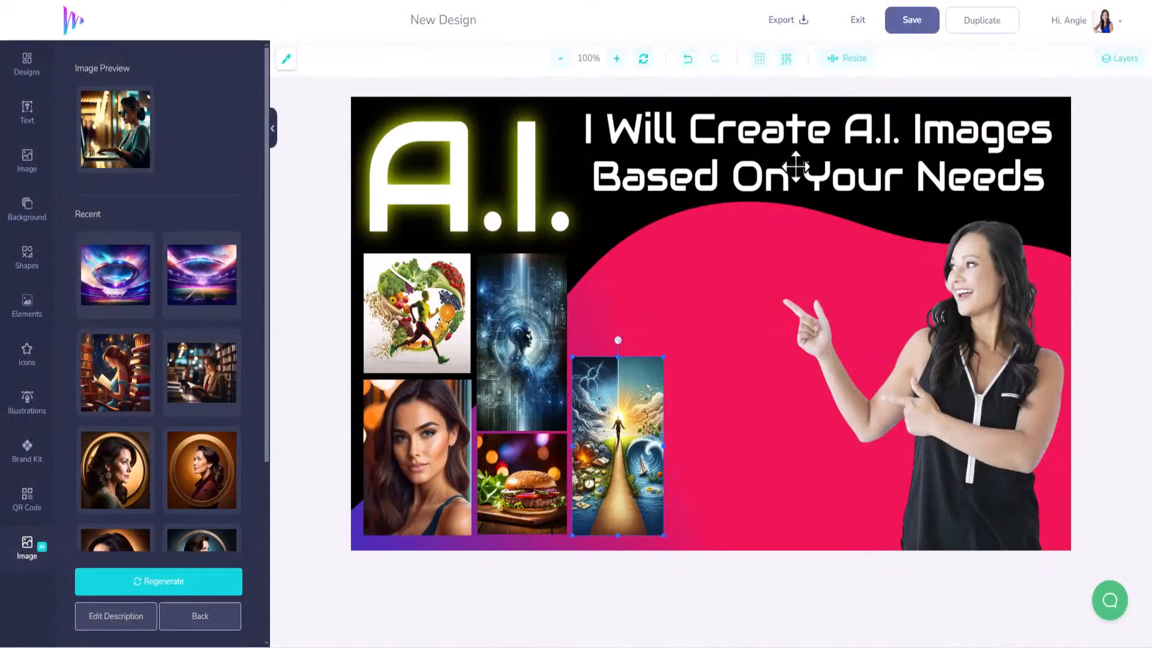
- Enable a shadow on the "I Will Create A.I. Images Based On Your Needs" tagline and set its color to cyan #00D9F0
click(796, 167)
scroll(151, 519, down, 10)
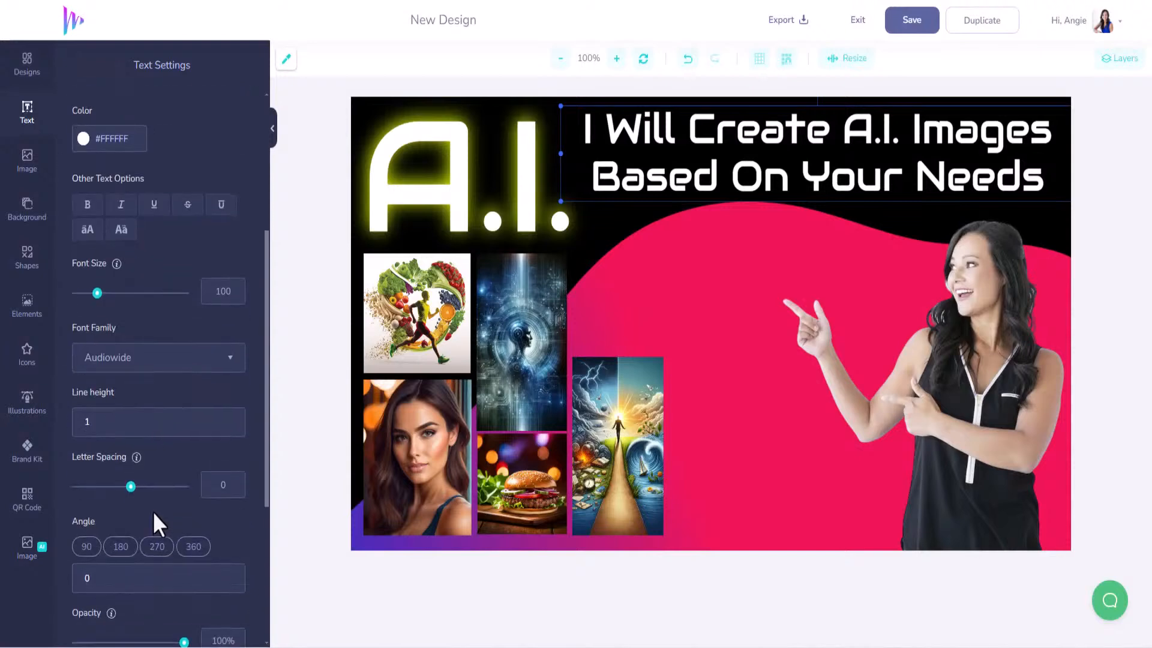
click(236, 412)
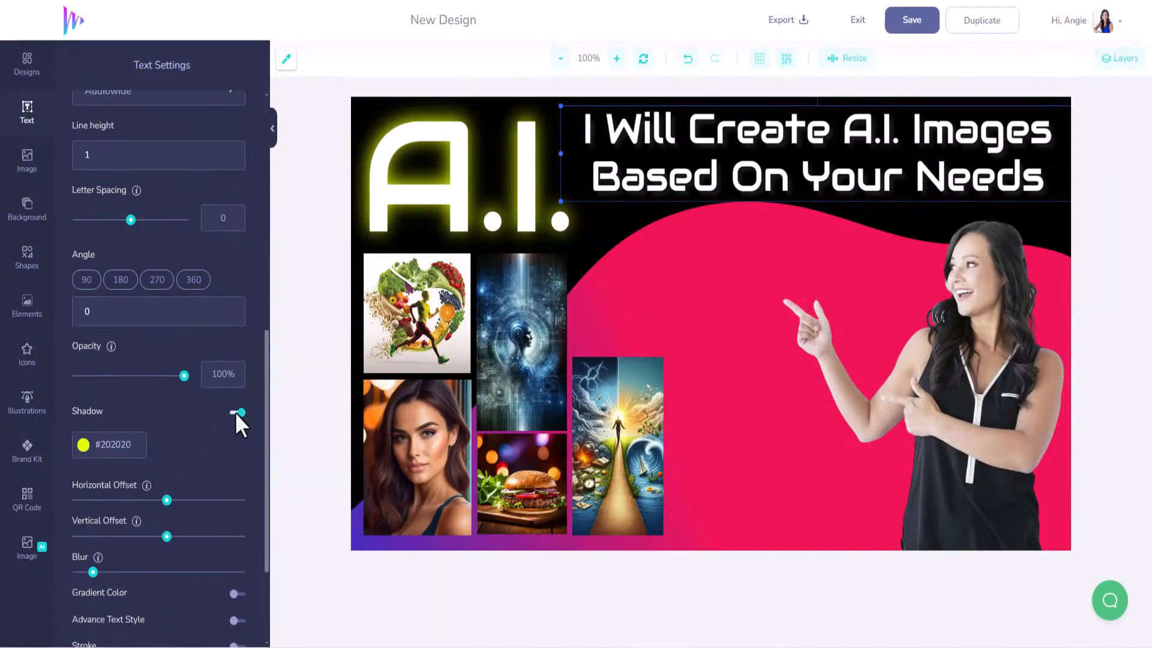
click(84, 445)
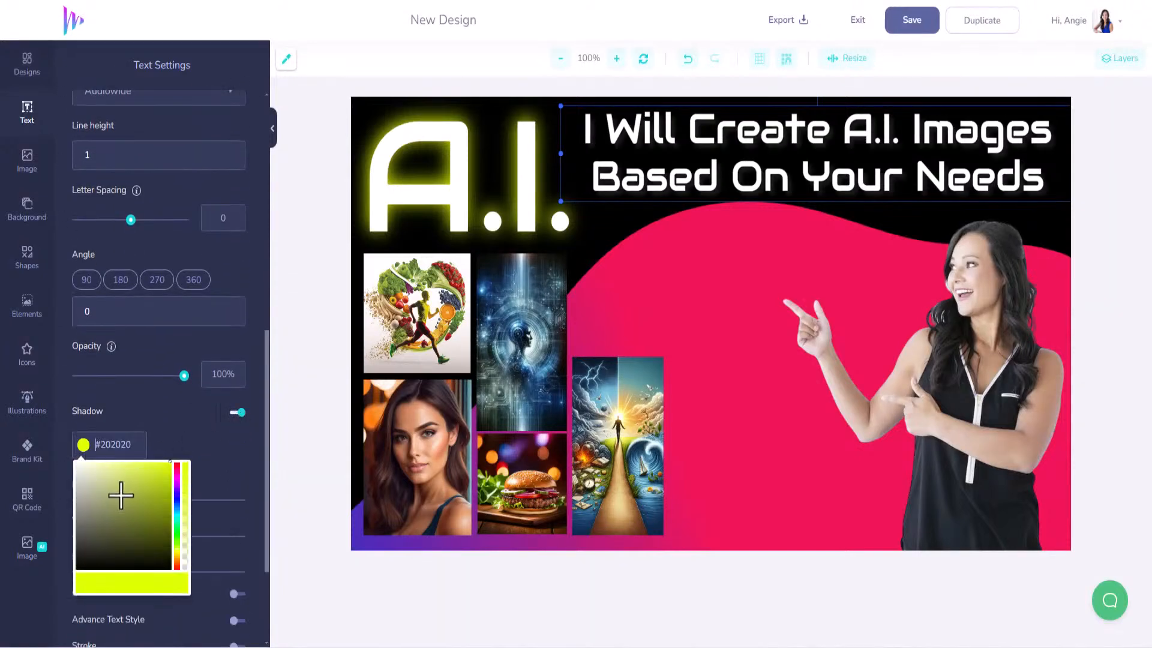
click(178, 515)
drag(168, 492, 178, 468)
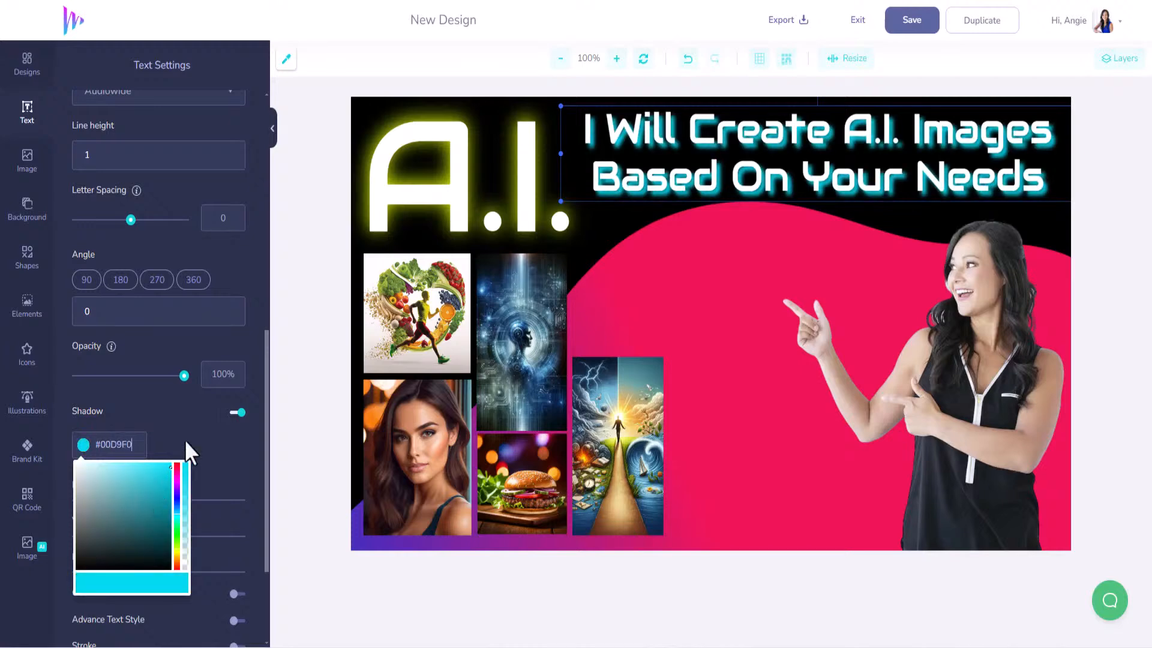
click(185, 439)
- Increase the tagline shadow's blur and reduce its vertical and horizontal offsets to form an even glow around the letters
drag(93, 573, 108, 573)
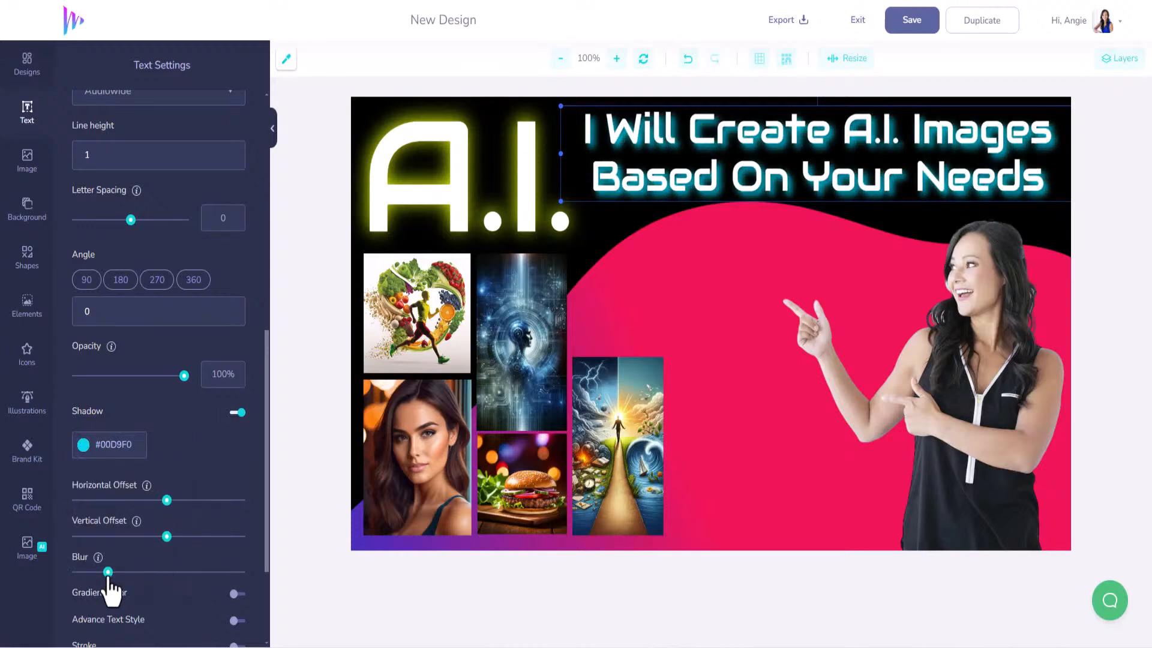
mouse_move(167, 540)
mouse_down()
mouse_move(148, 540)
mouse_move(158, 540)
mouse_up()
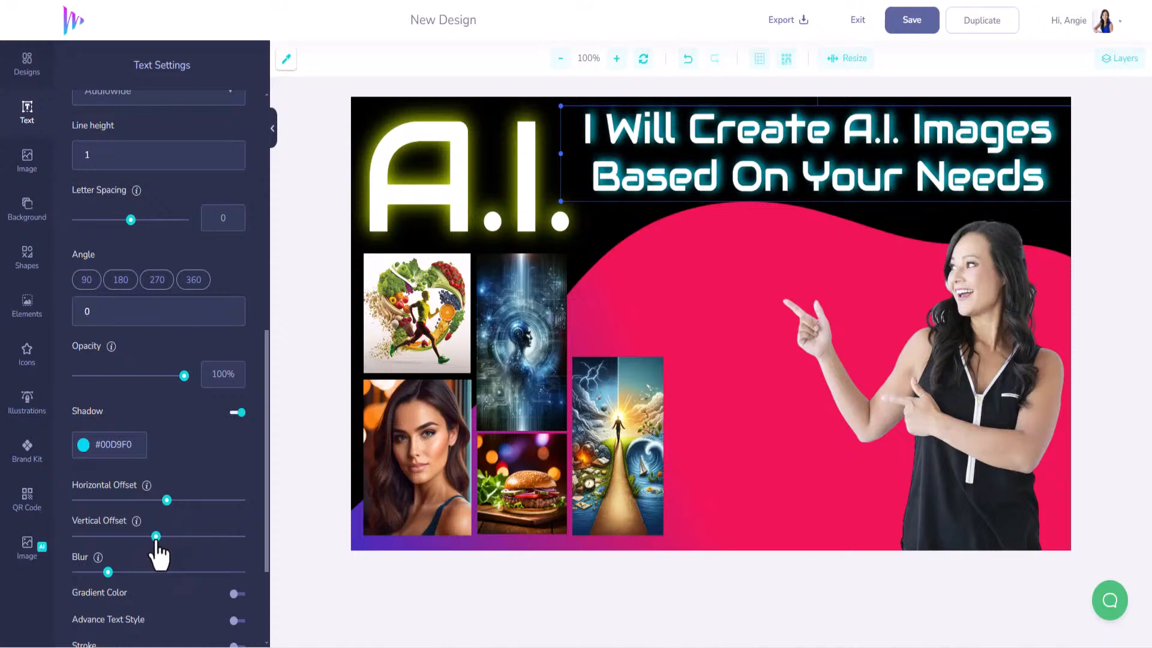
drag(167, 500, 160, 500)
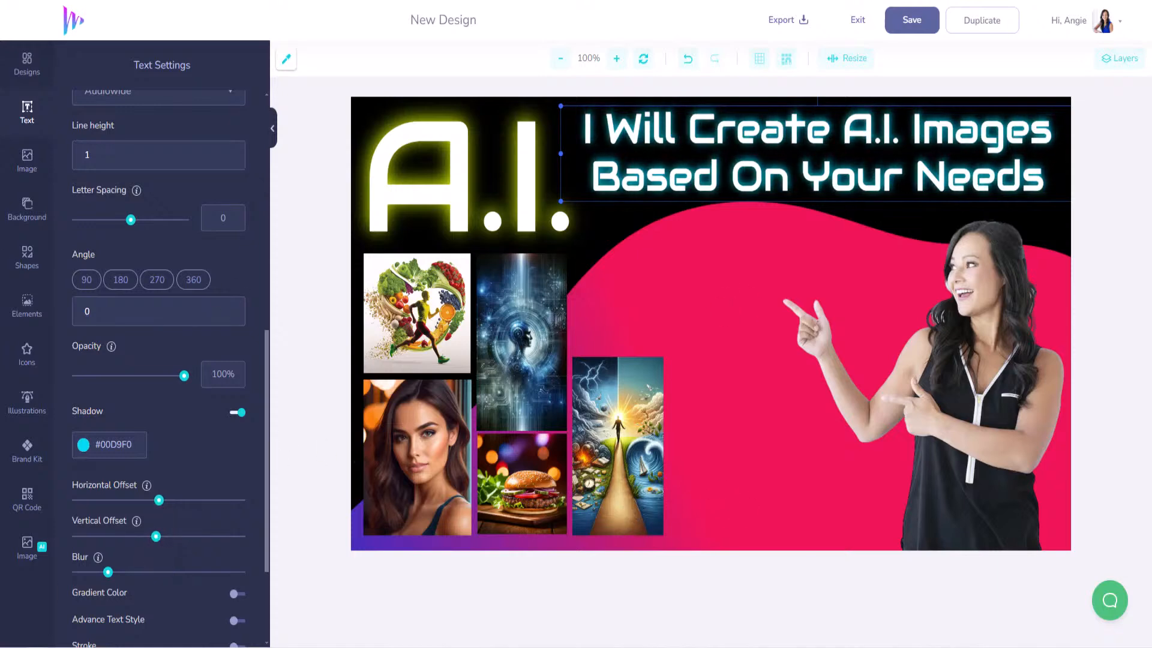
- Add the recent AI images of the woman reading among books and the hiker on the mountain path to the canvas
click(30, 549)
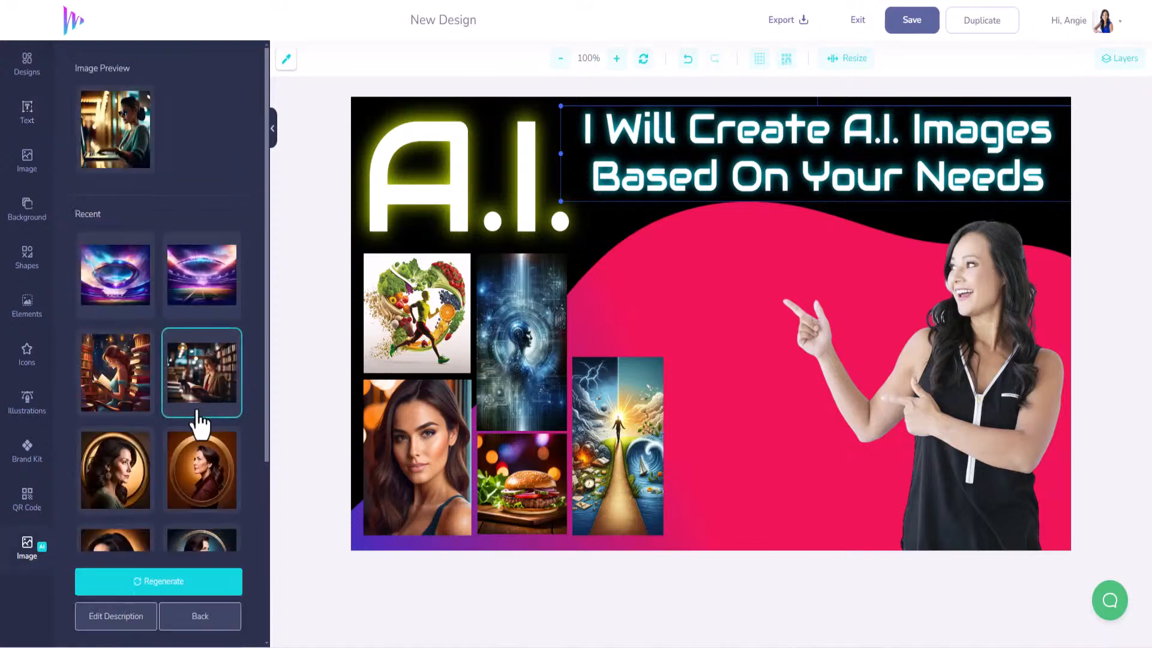
click(122, 377)
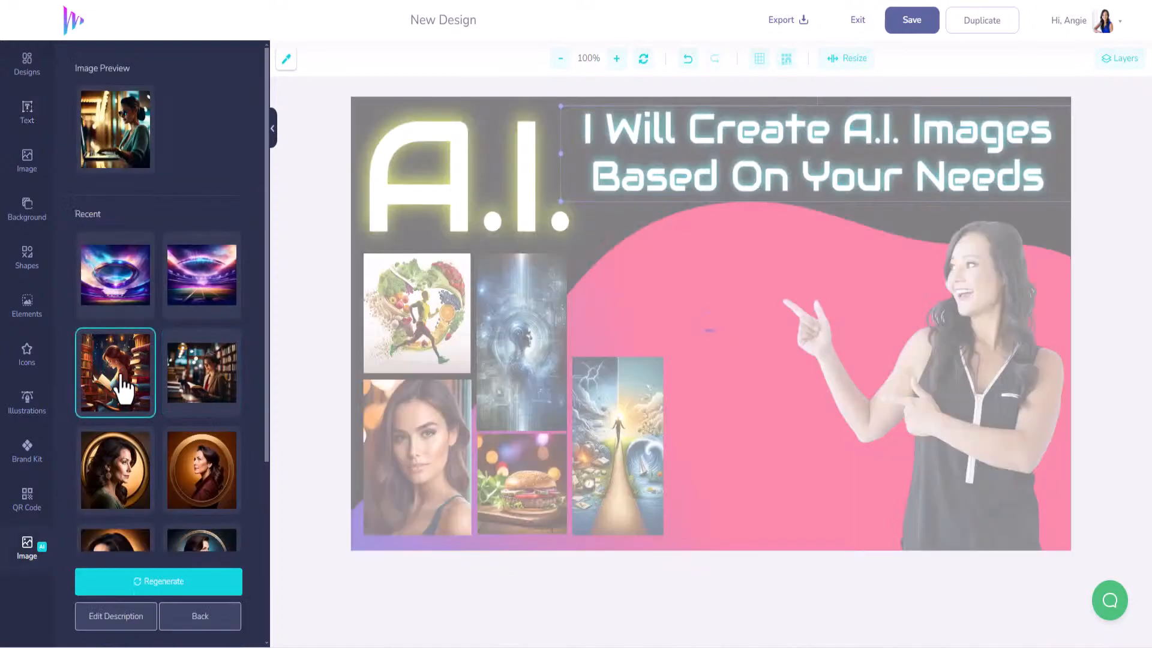
scroll(133, 387, down, 3)
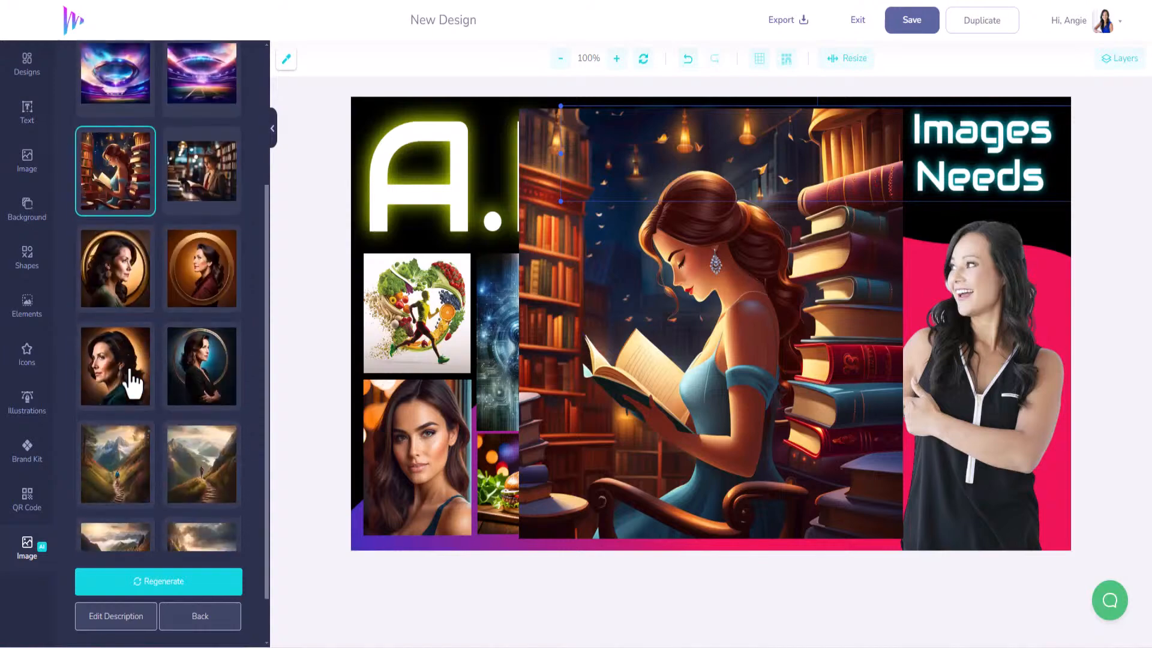
scroll(156, 420, down, 1)
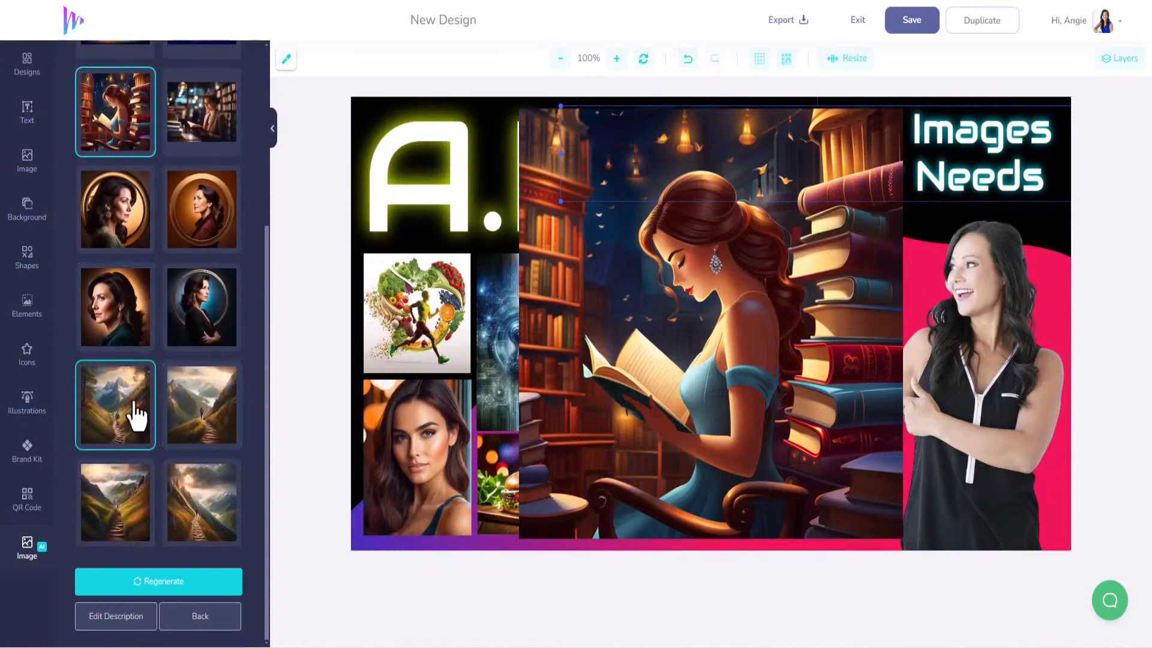
click(135, 414)
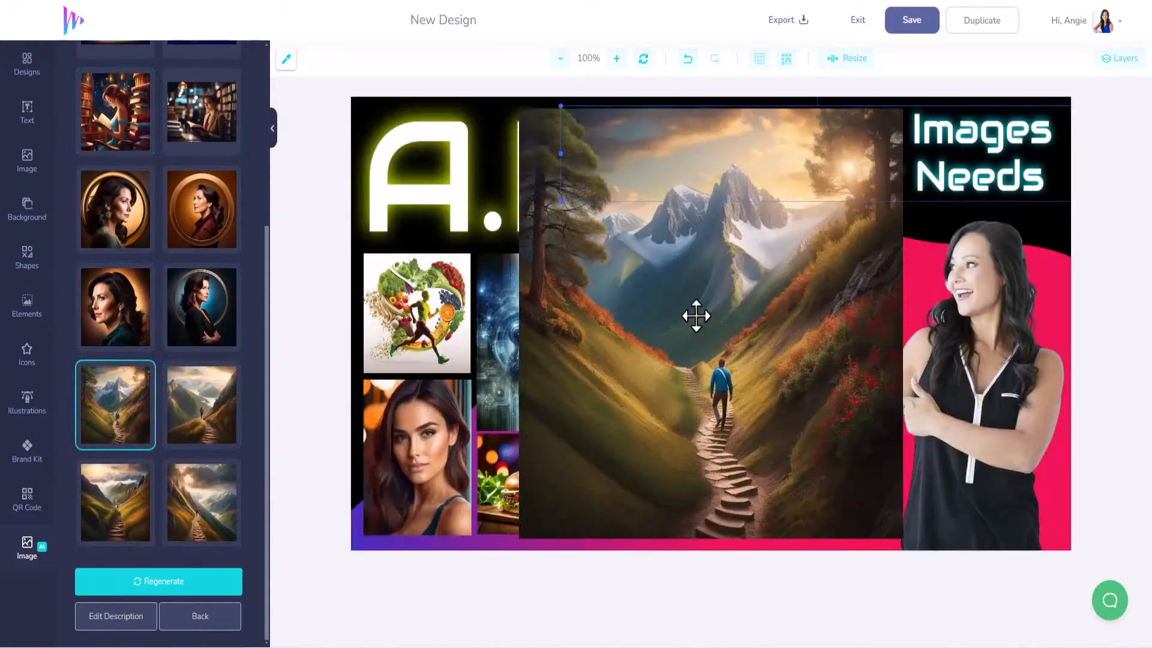
- Shrink the hiker mountain-path image to a small tile and place it beside the pointing woman near the canvas's lower edge
click(696, 316)
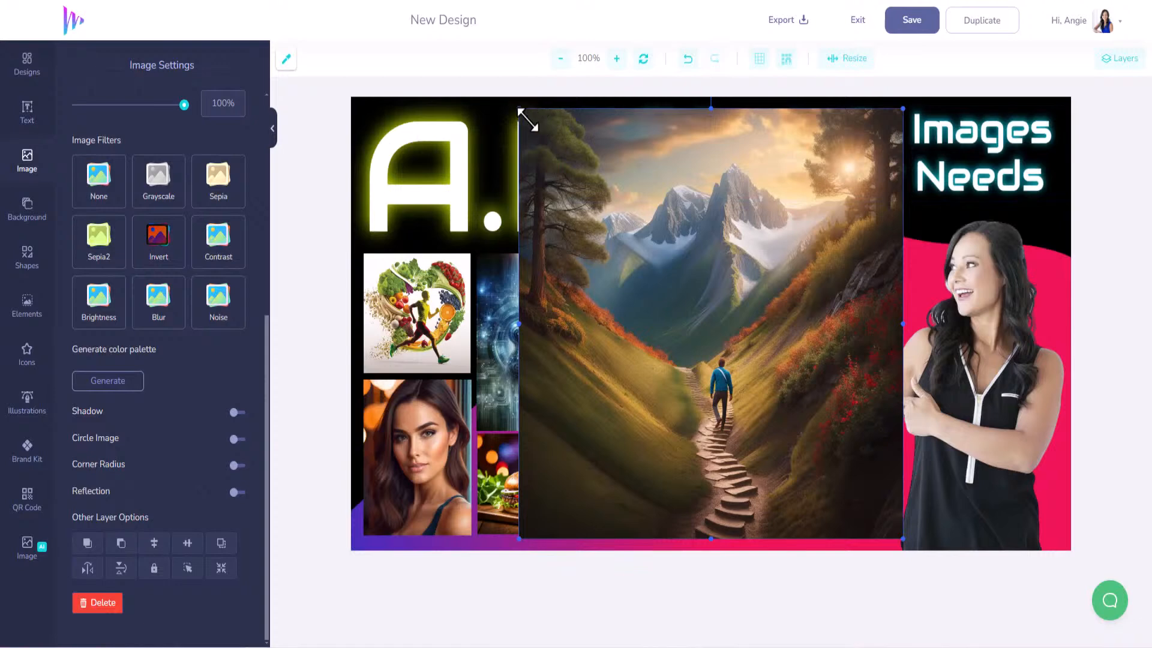
drag(521, 112, 774, 457)
drag(849, 501, 859, 501)
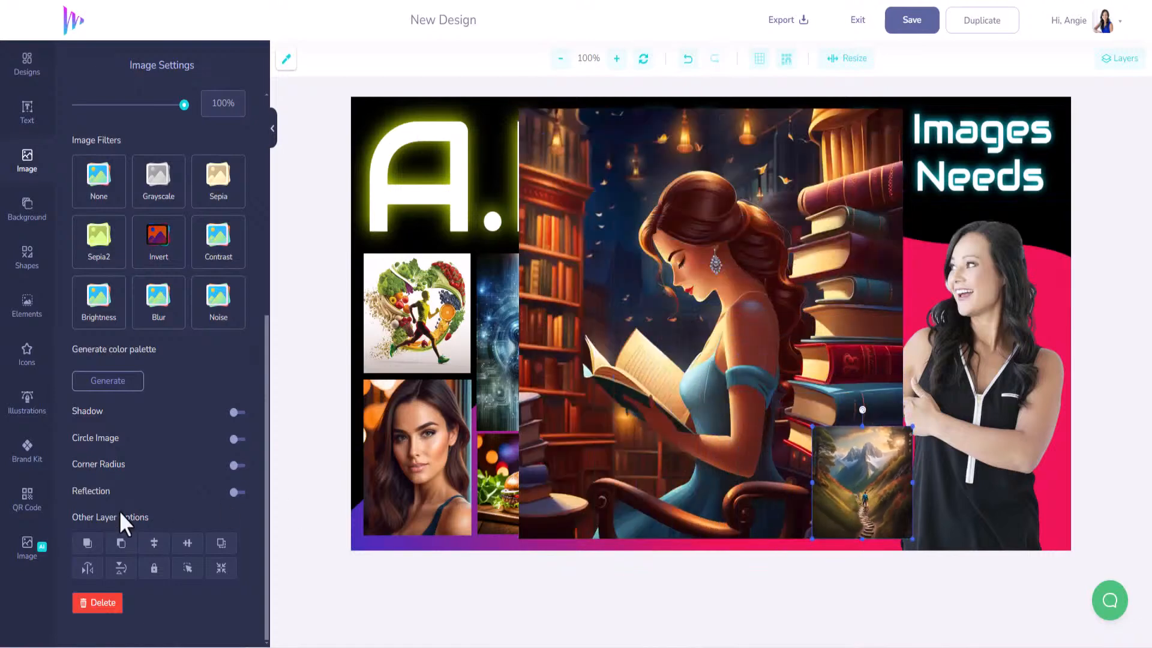
- Add the AI preview image of the woman with the laptop, shrink it to a small tile, and undo the accidental A.I. title change
click(30, 546)
scroll(241, 429, up, 5)
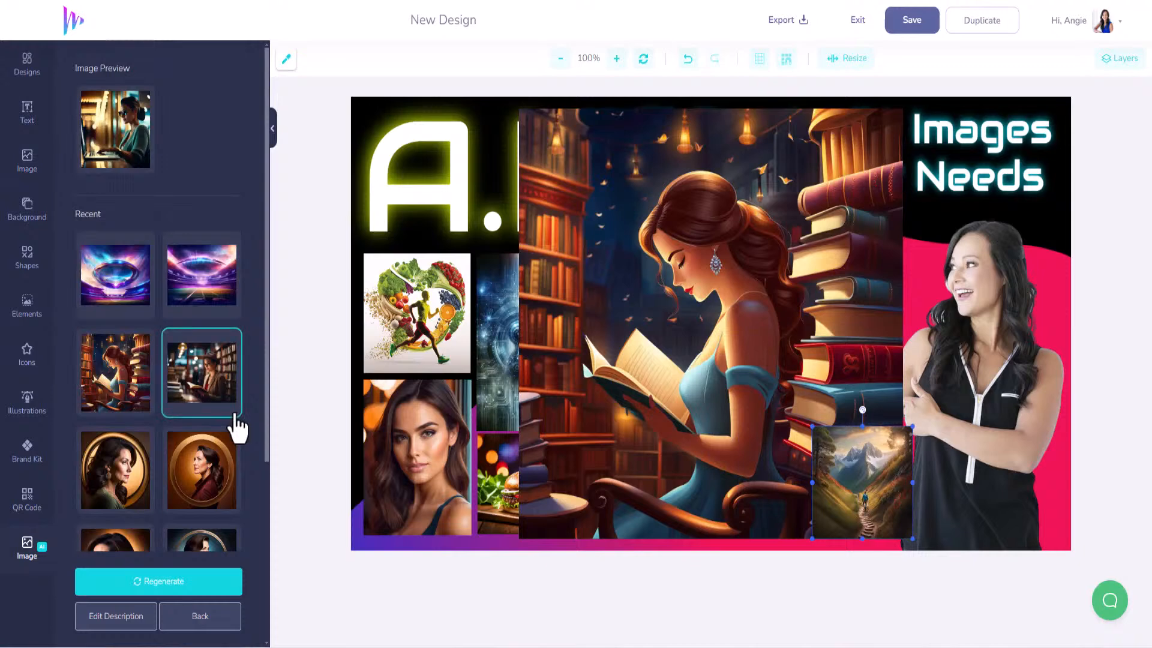
click(123, 153)
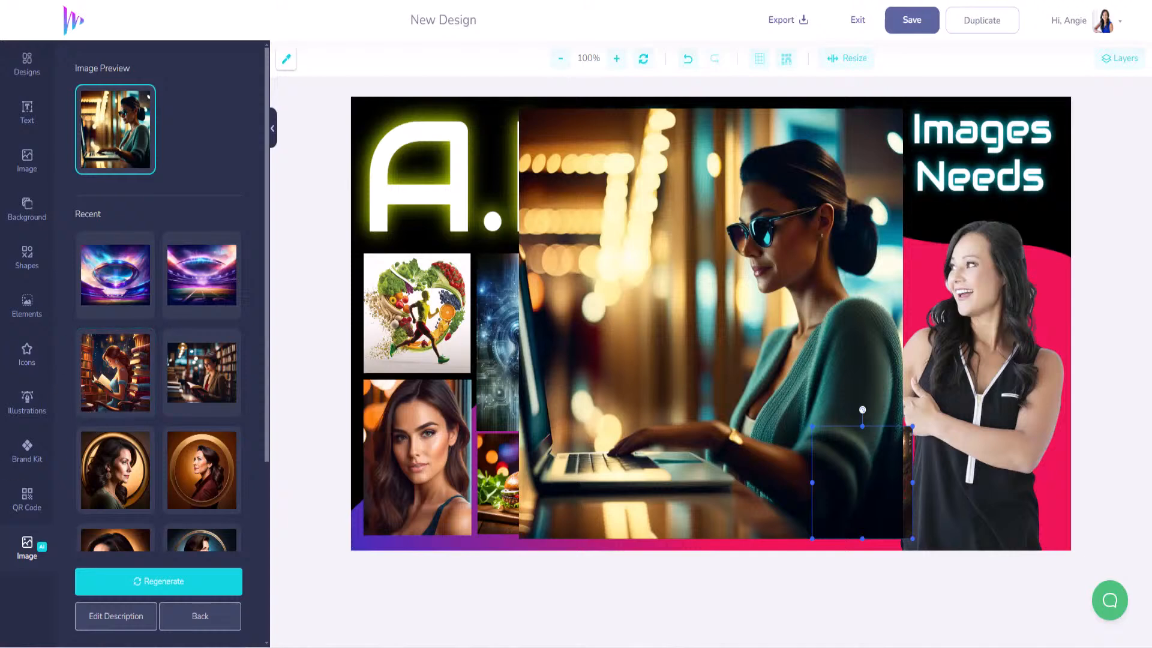
click(673, 221)
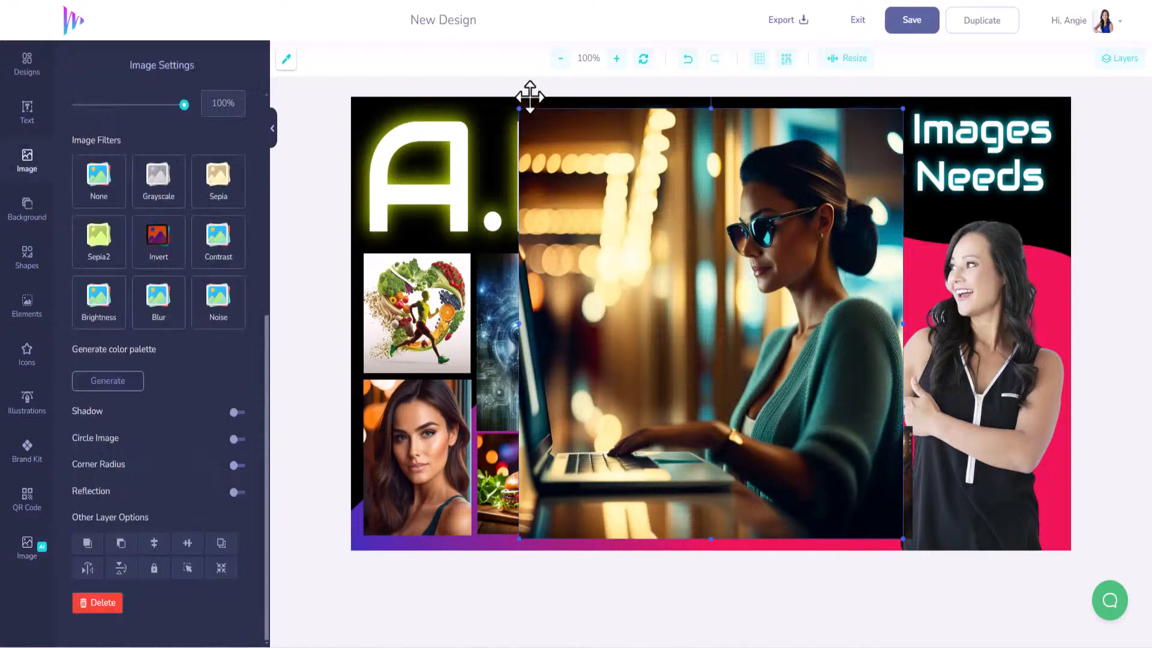
drag(518, 109, 767, 417)
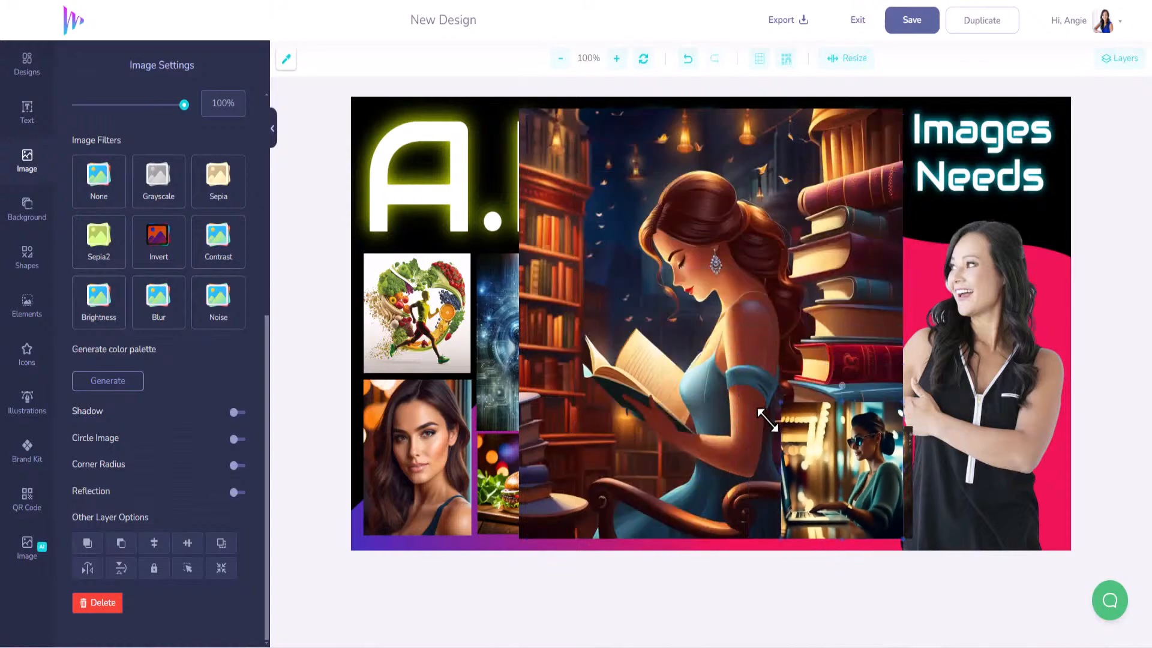
drag(515, 110, 728, 360)
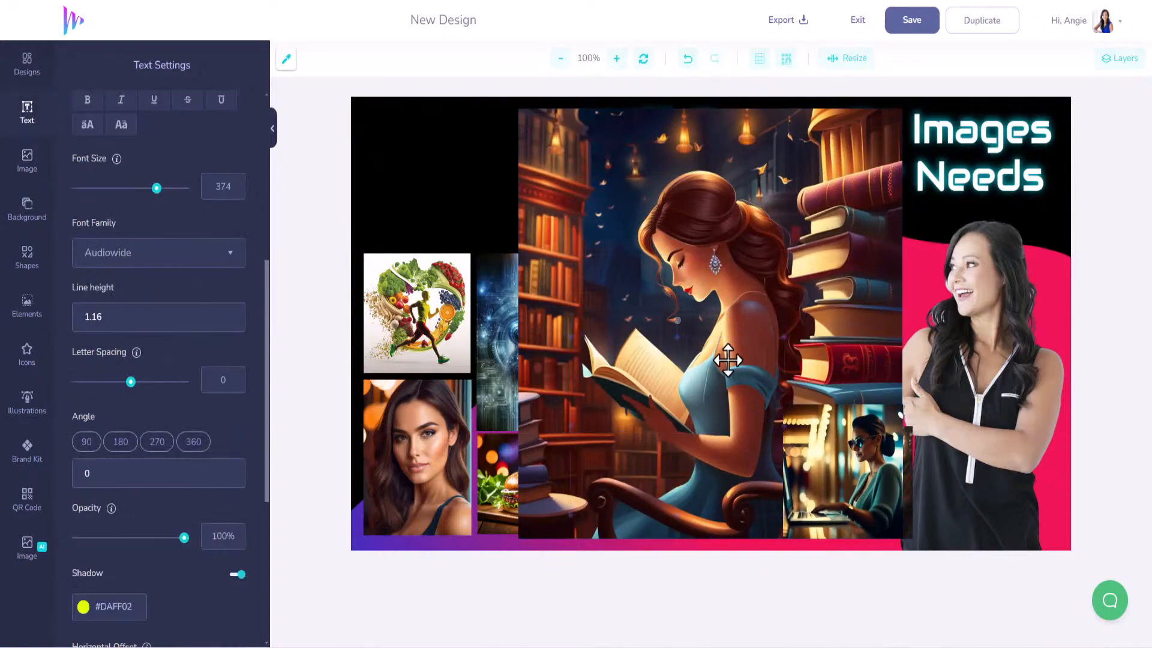
click(689, 61)
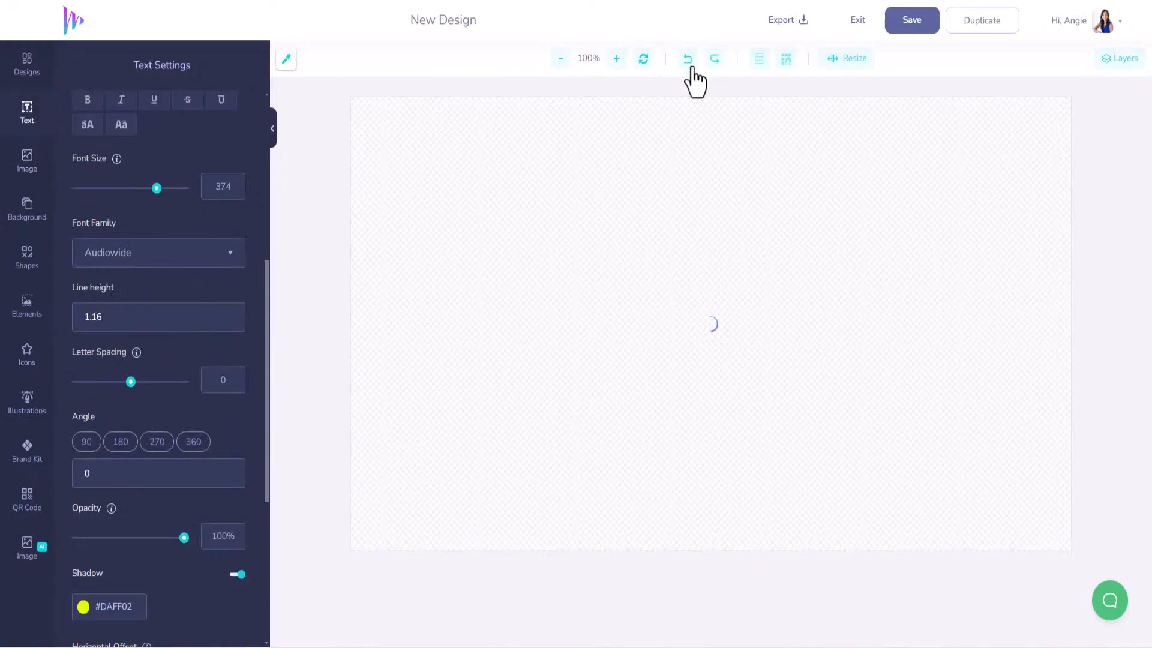
- Shrink the image of the woman reading among books to fit the collage's third column above the sunlit path image
click(525, 112)
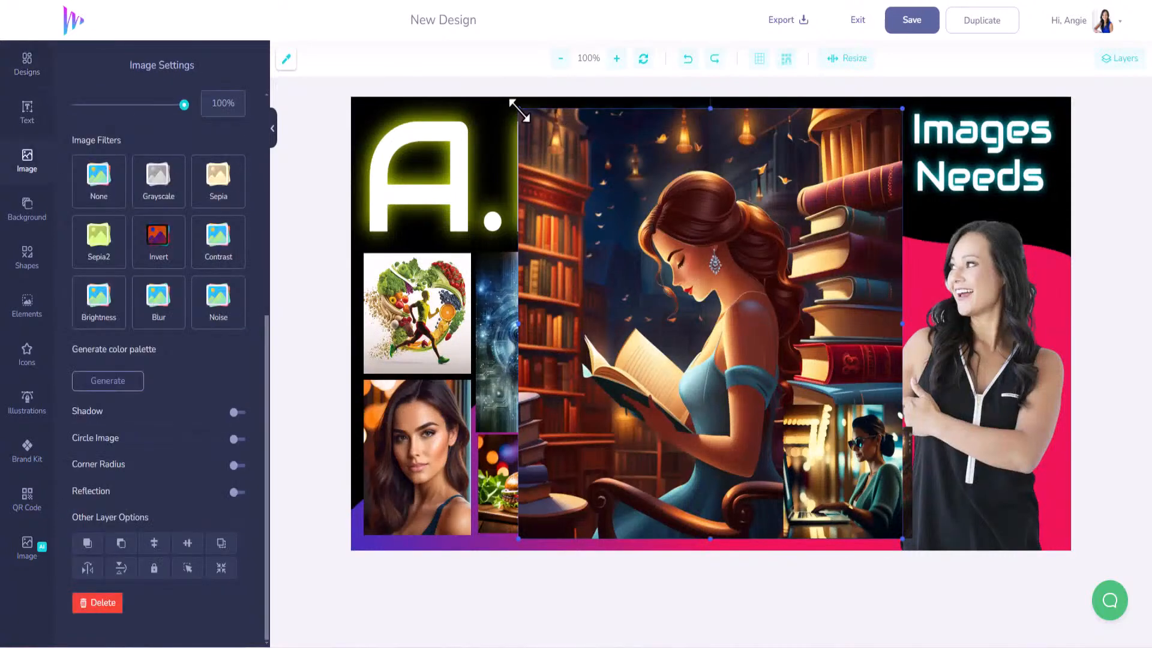
drag(518, 110, 593, 287)
drag(589, 286, 591, 286)
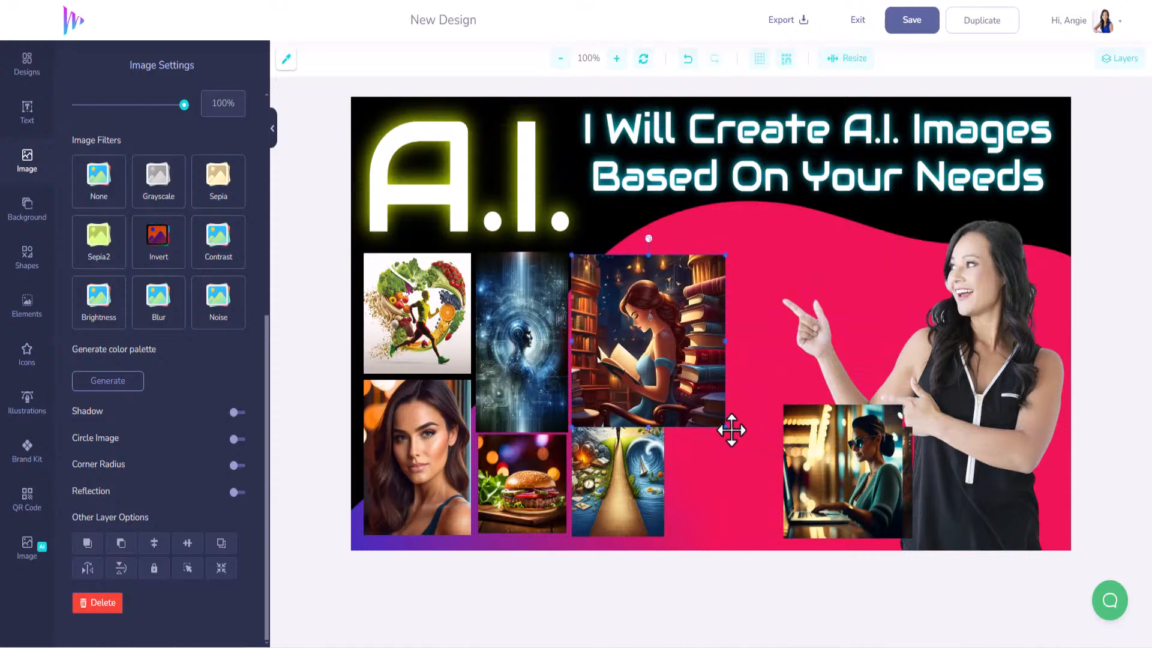
drag(725, 426, 664, 356)
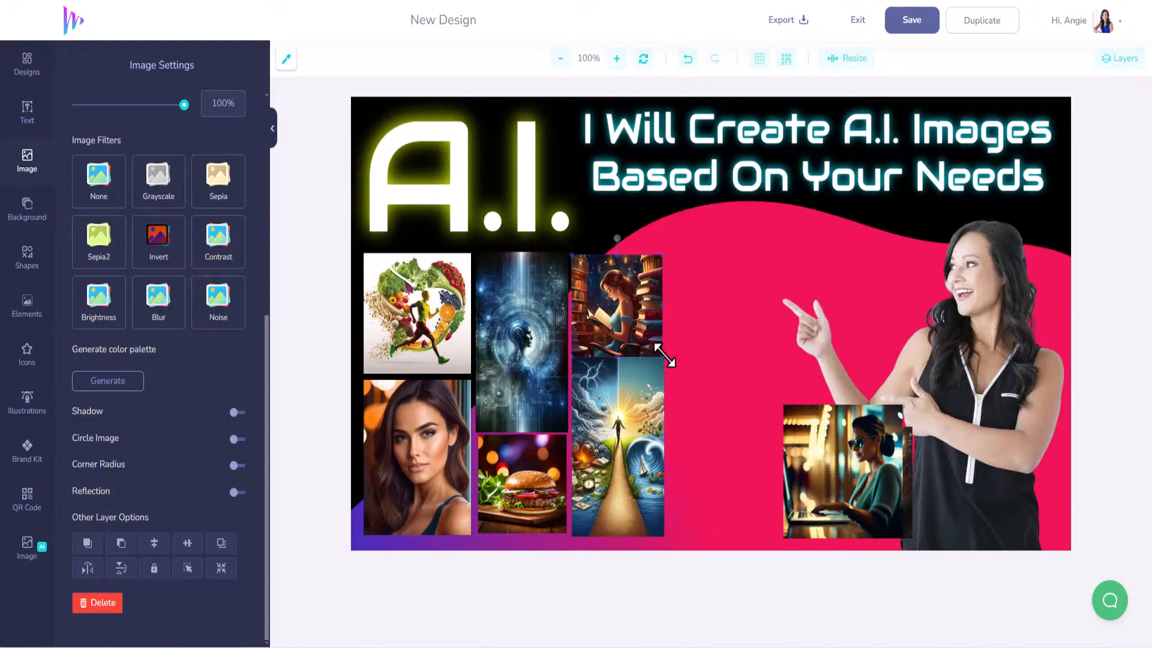
- Crop the sunlit path image slightly shorter and position it just below the reading woman, leaving a narrow gap
click(637, 408)
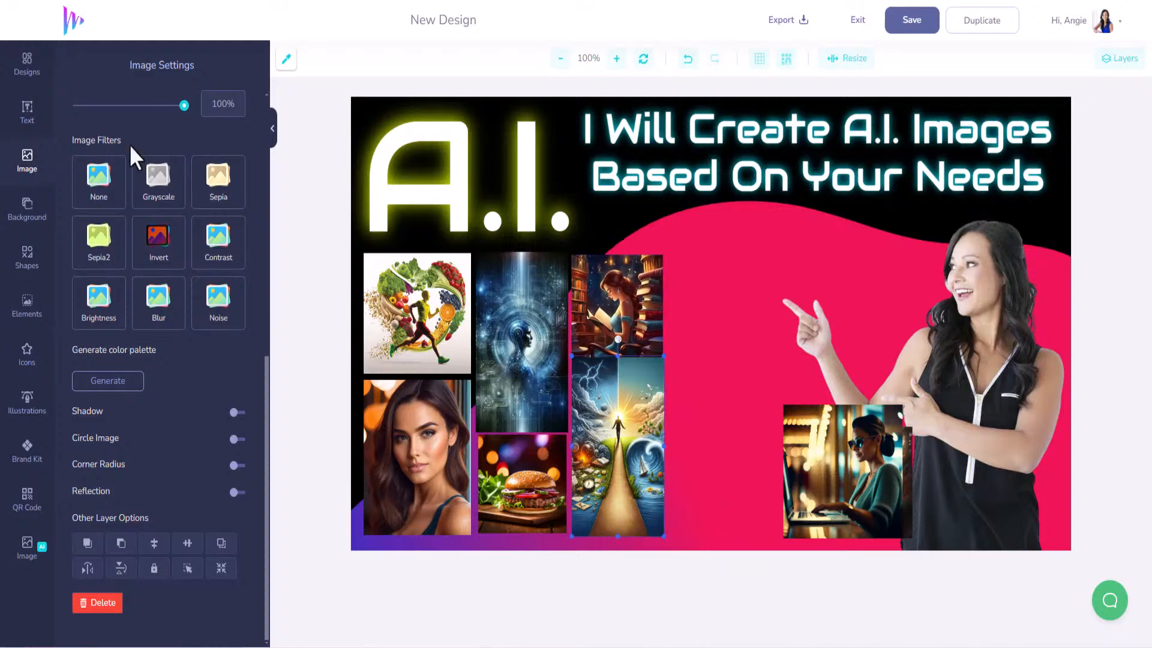
scroll(174, 216, up, 5)
scroll(171, 192, up, 4)
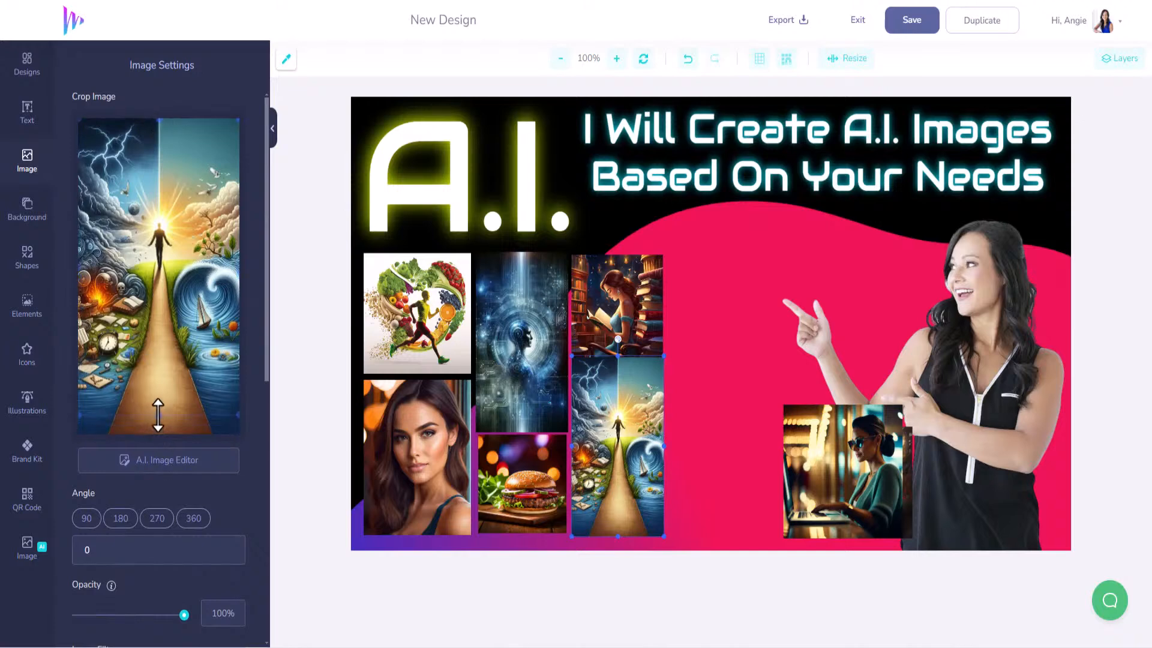
drag(655, 444, 619, 418)
- Arrange the laptop woman, slightly reduced, above the hiker image as the collage's fourth column and save the design
drag(804, 447, 690, 296)
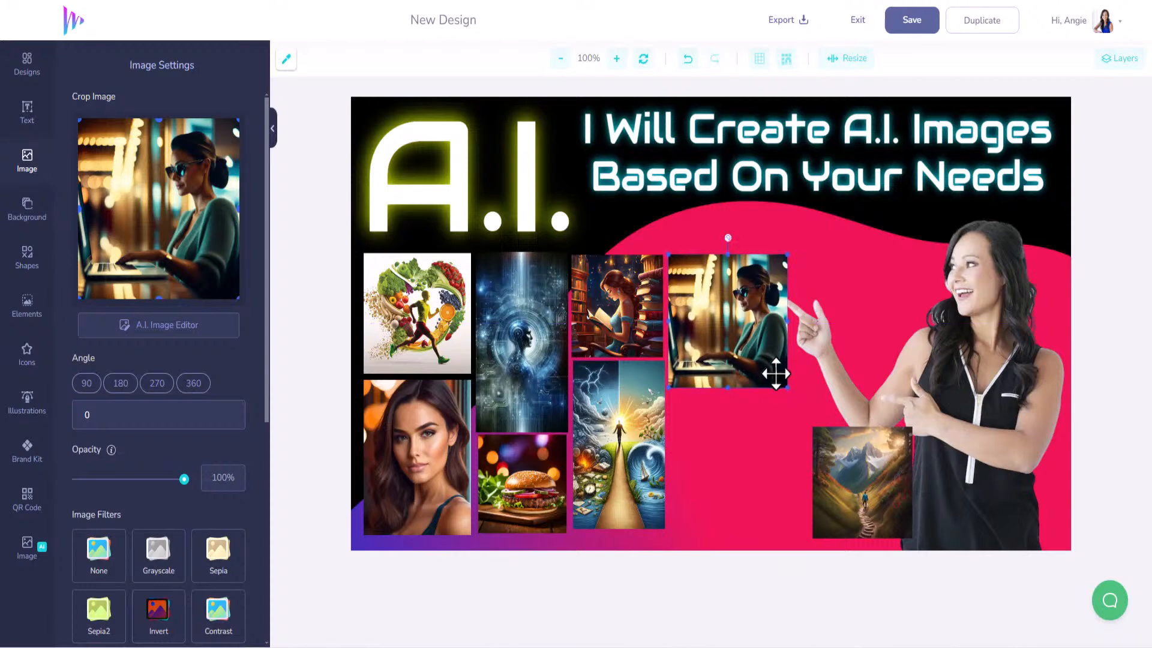
drag(778, 382, 773, 372)
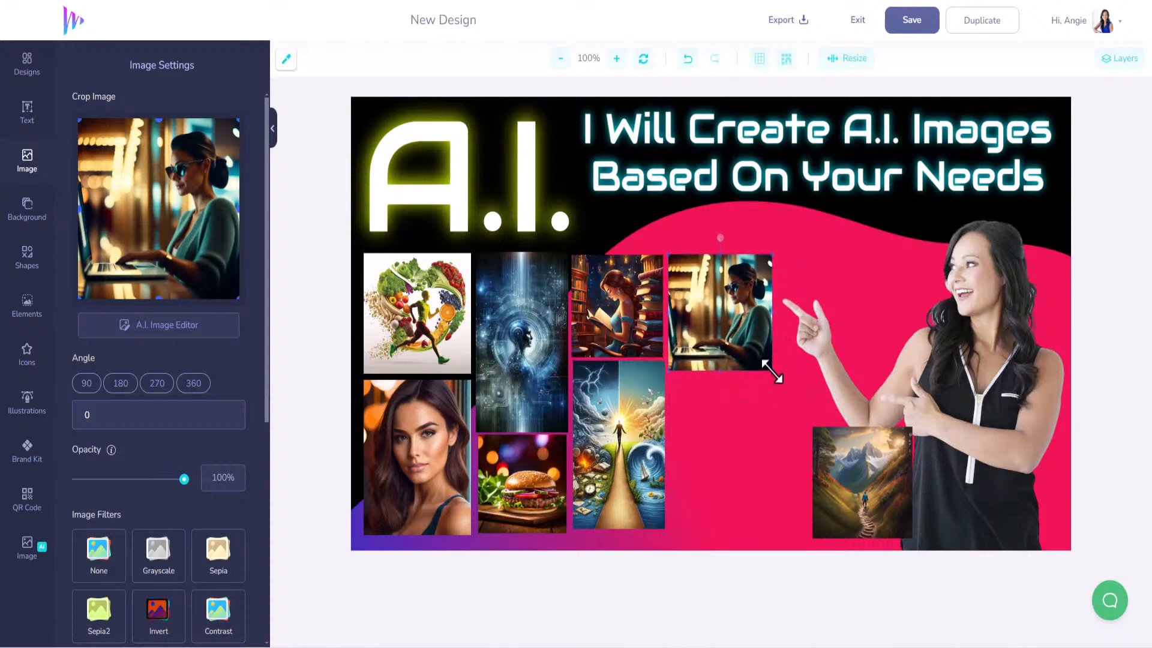
drag(855, 489, 718, 441)
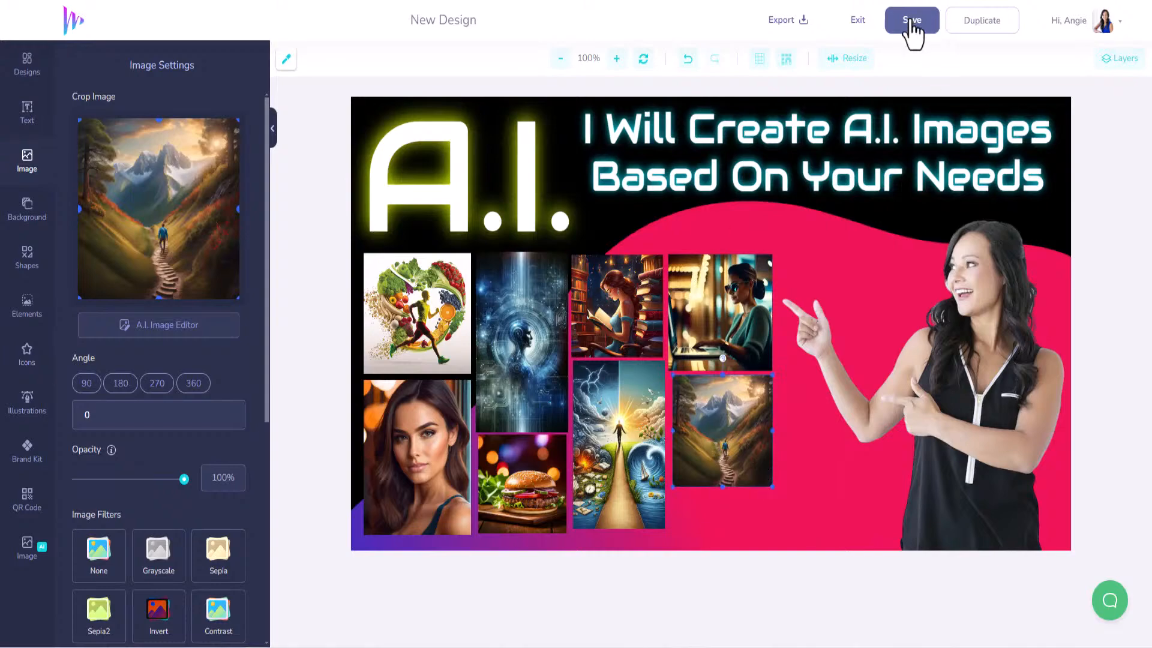
click(912, 24)
- Enlarge and reposition the cutout of the pointing woman, and bring her layer in front of all the others
click(824, 354)
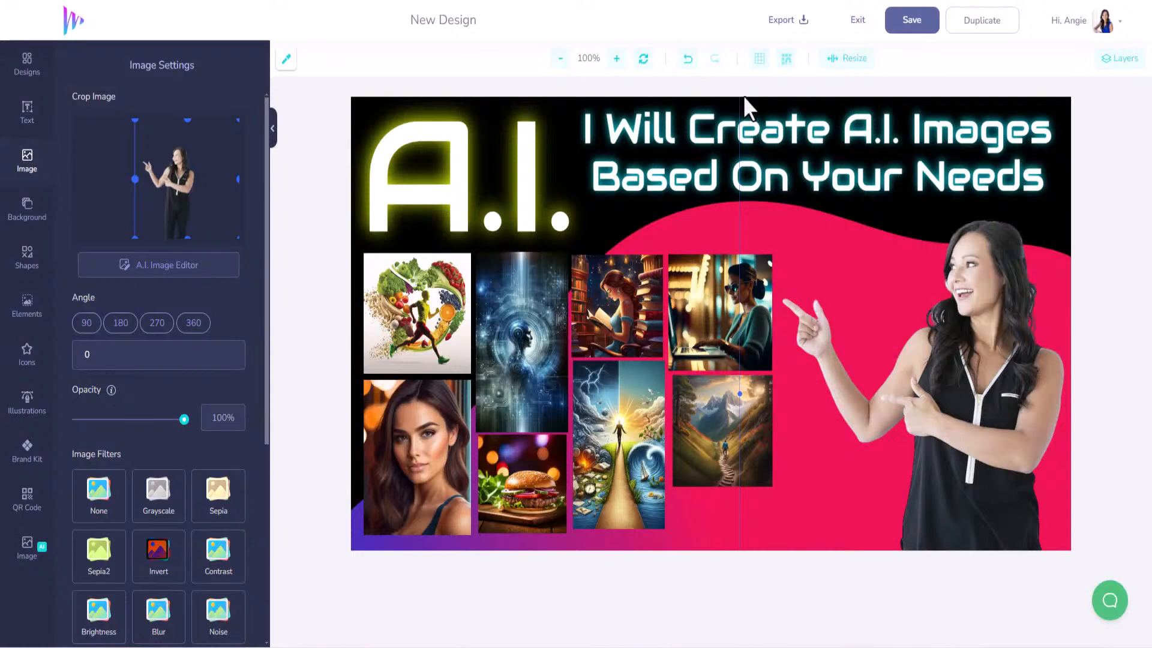
drag(976, 397, 965, 451)
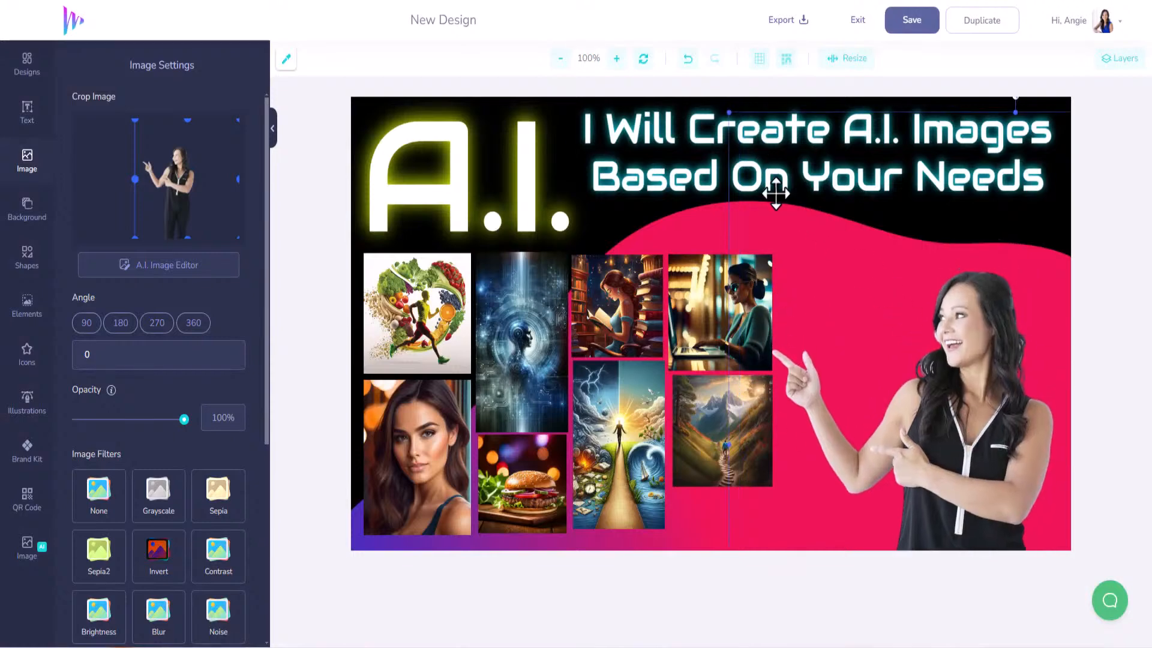
drag(728, 111, 675, 75)
drag(874, 386, 1022, 354)
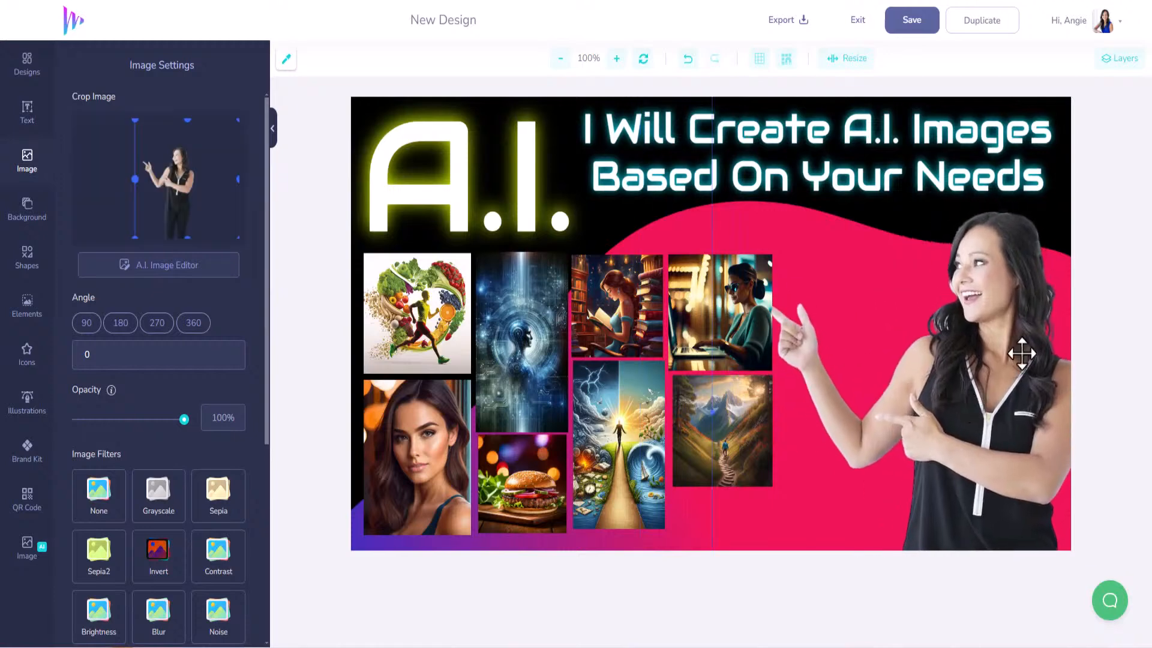
click(1117, 58)
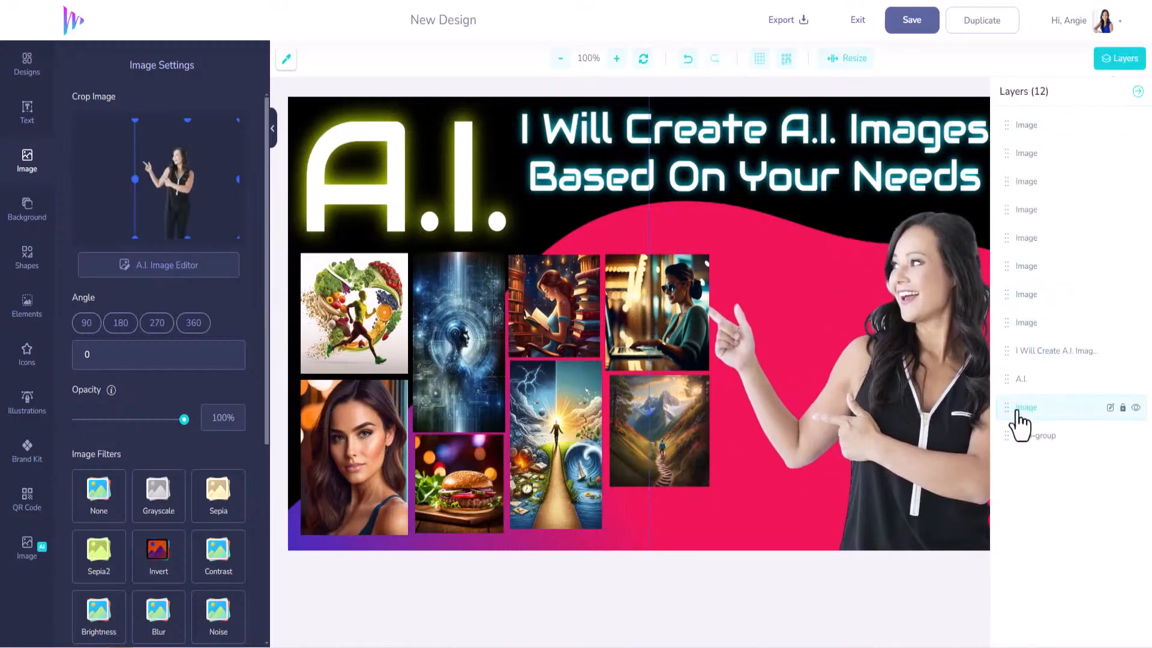
drag(1009, 407, 1018, 131)
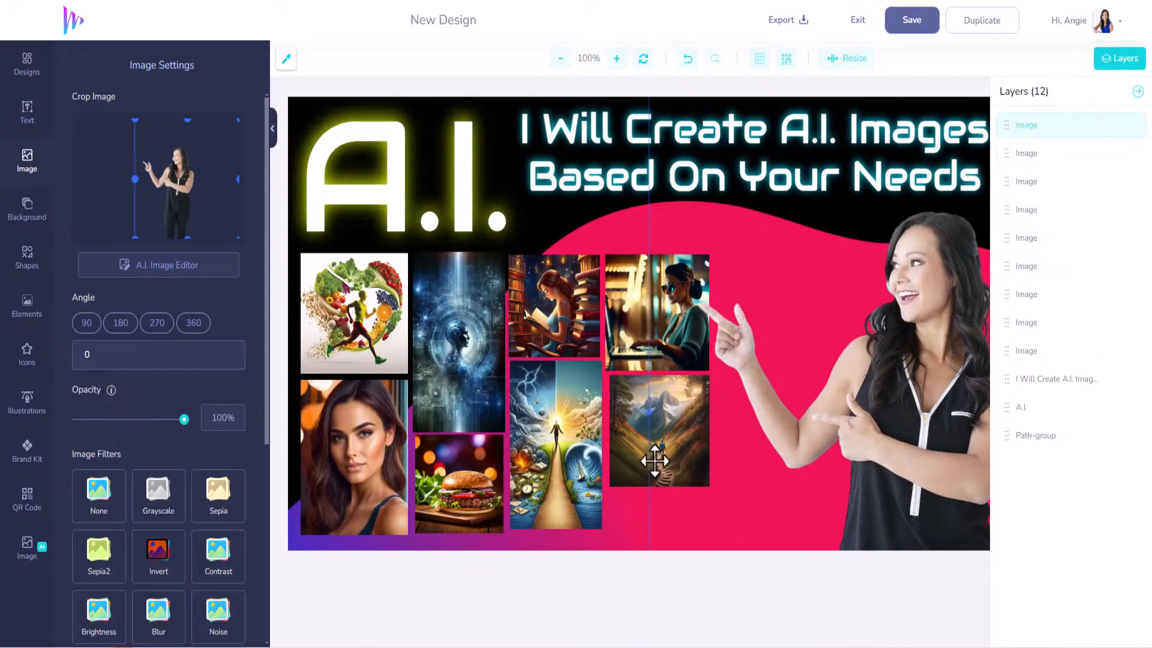
- Select all eight collage images together and shift them toward the pointing woman so her finger overlaps the fourth column
click(621, 337)
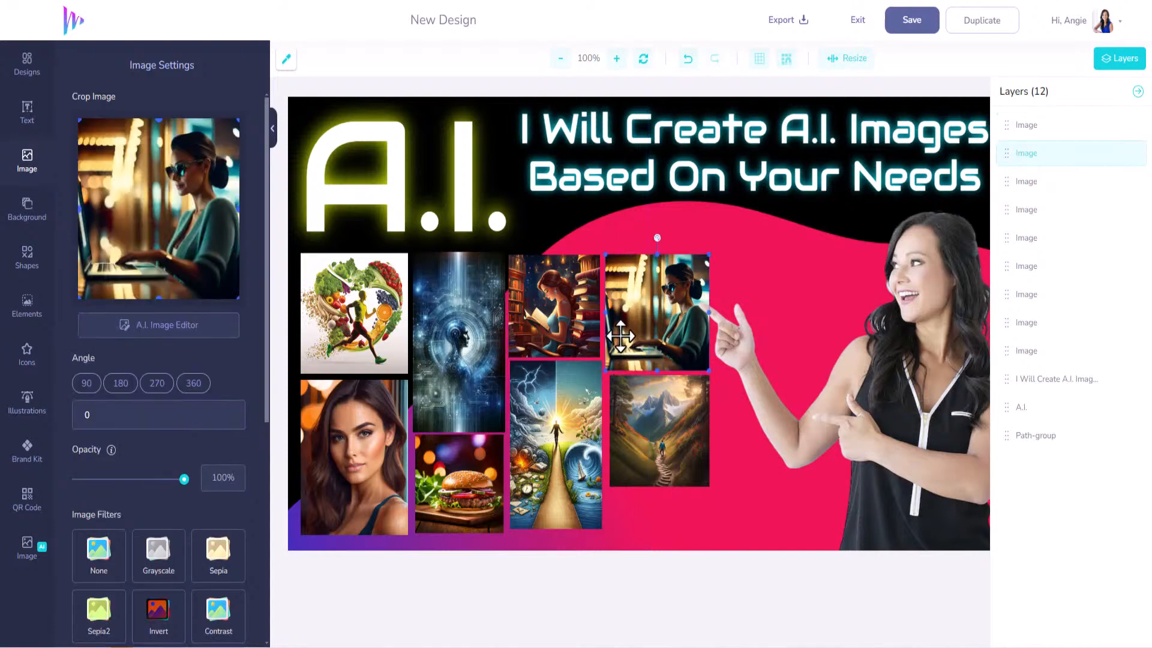
shift+click(641, 411)
shift+click(567, 411)
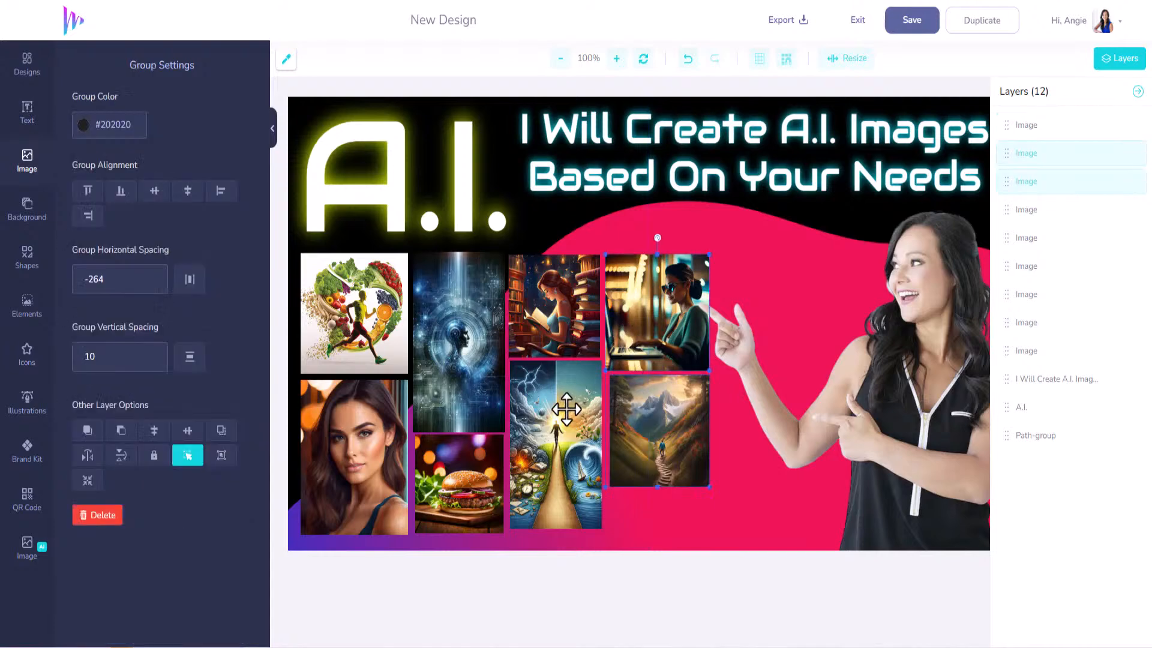
shift+click(557, 339)
shift+click(474, 339)
shift+click(474, 459)
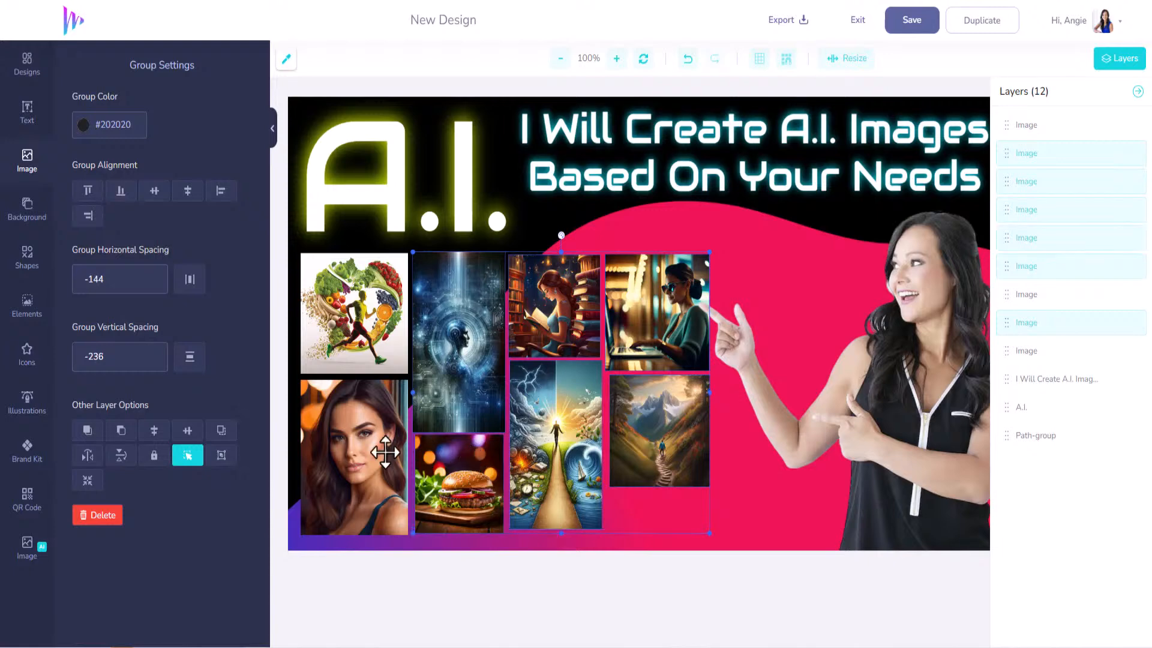
shift+click(388, 395)
drag(548, 434, 637, 426)
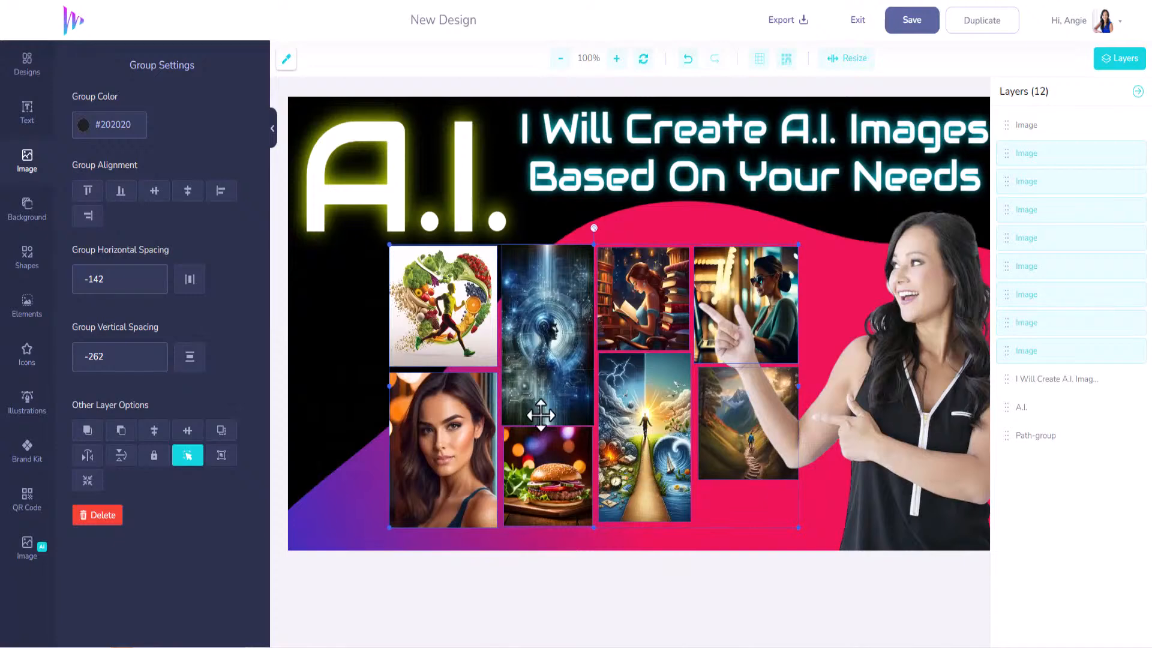
- Search the shapes library for "arrow" and add the hand-drawn looped arrow to the canvas
click(27, 259)
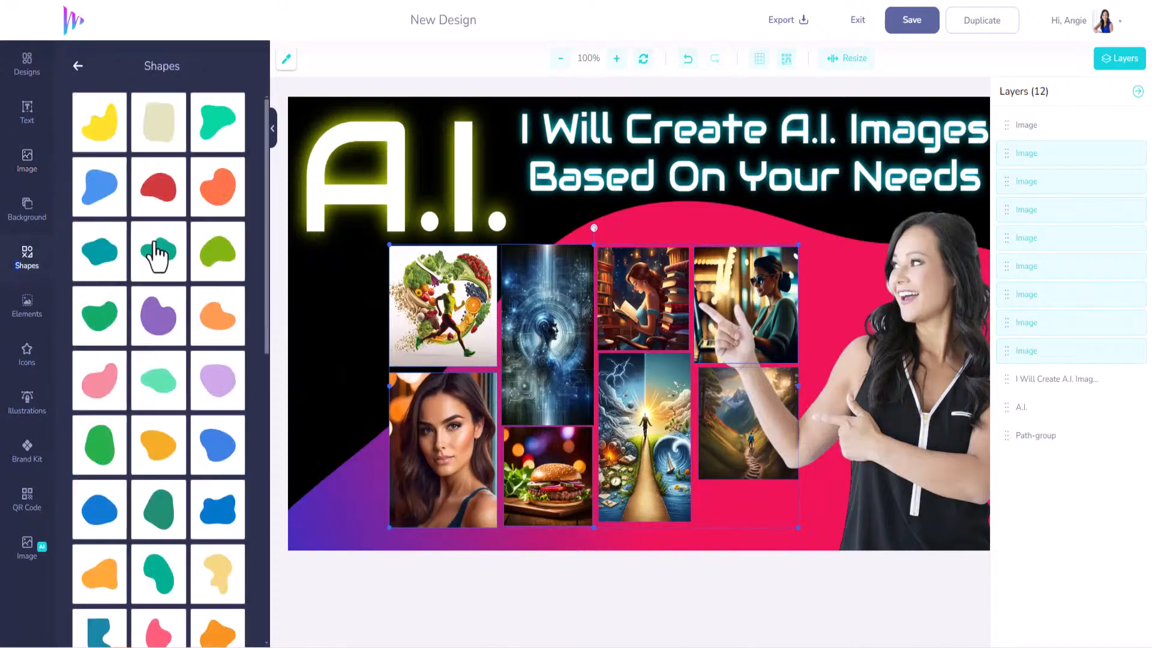
click(76, 65)
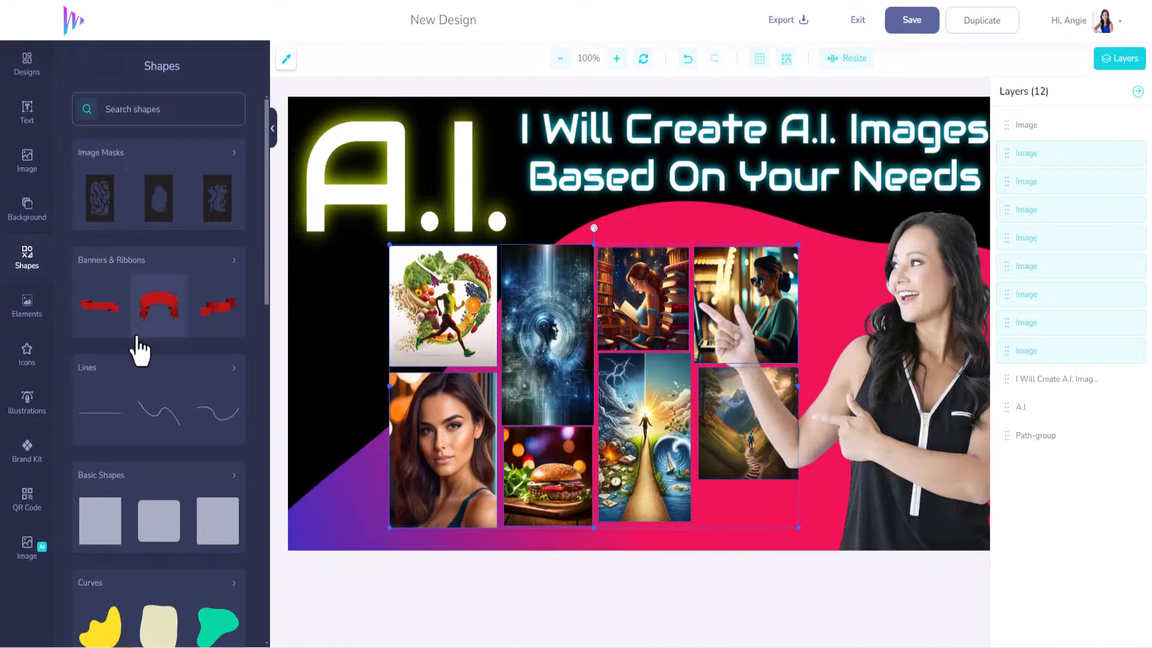
scroll(154, 386, down, 5)
scroll(159, 390, up, 5)
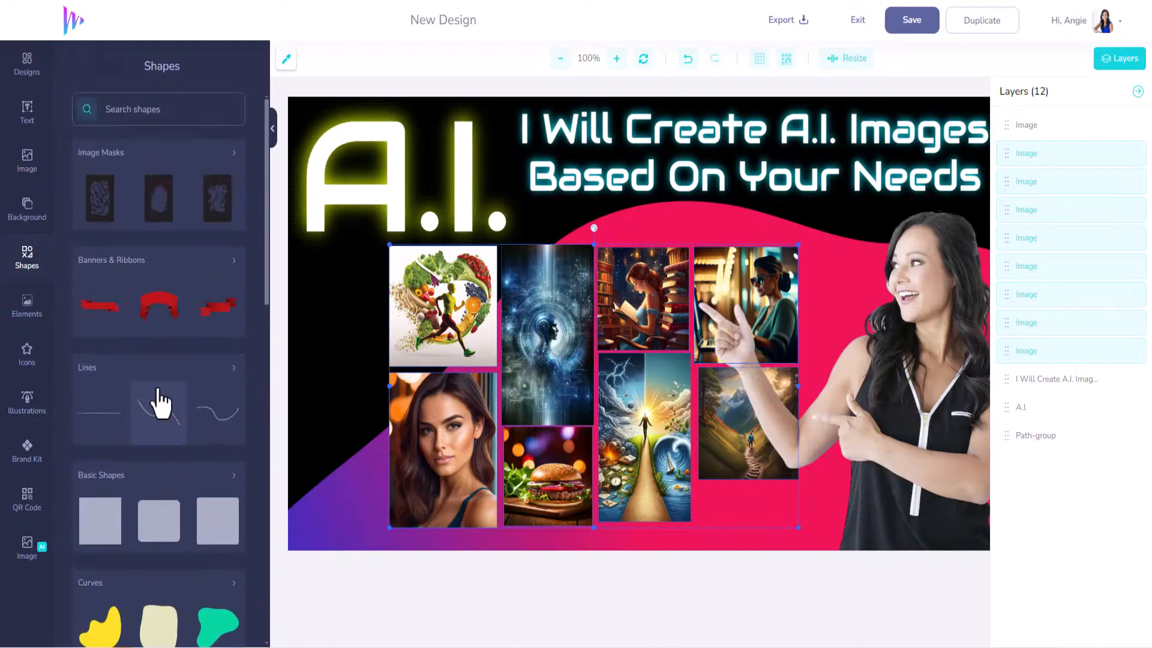
click(174, 103)
text(ar)
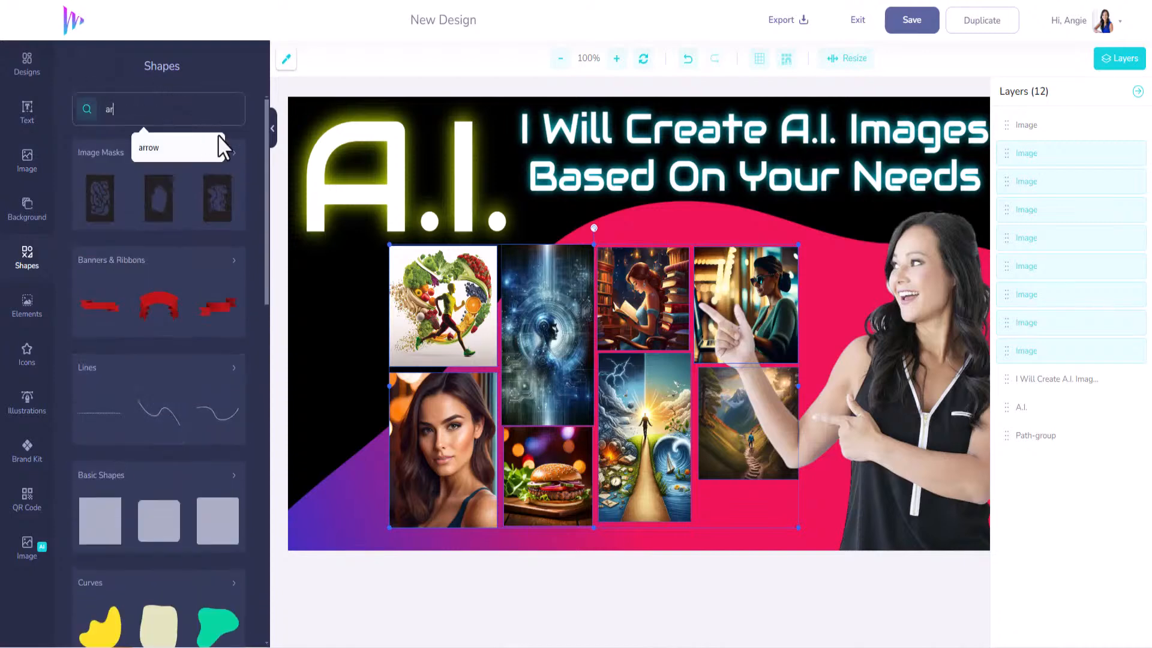
text(row)
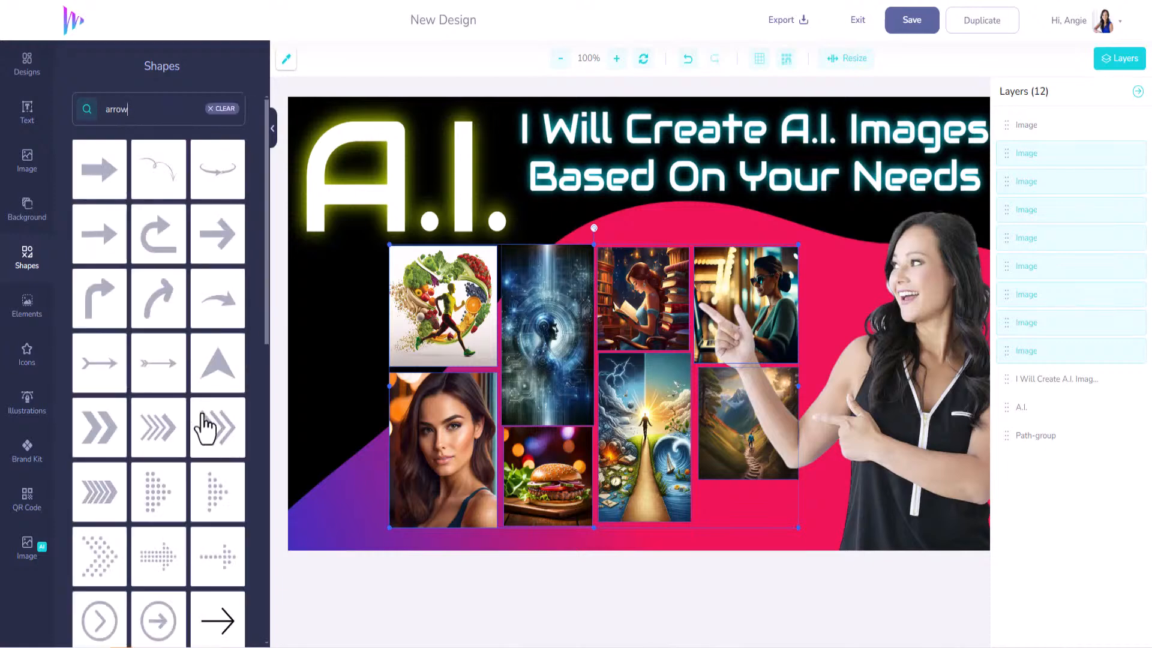
scroll(207, 428, down, 10)
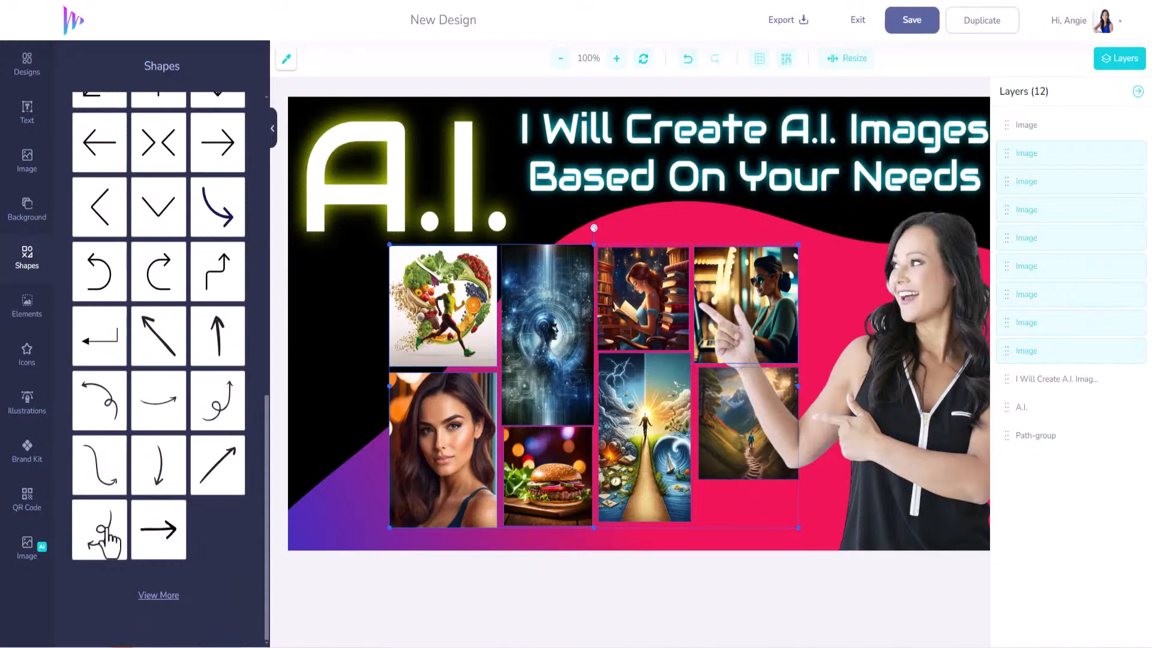
click(108, 543)
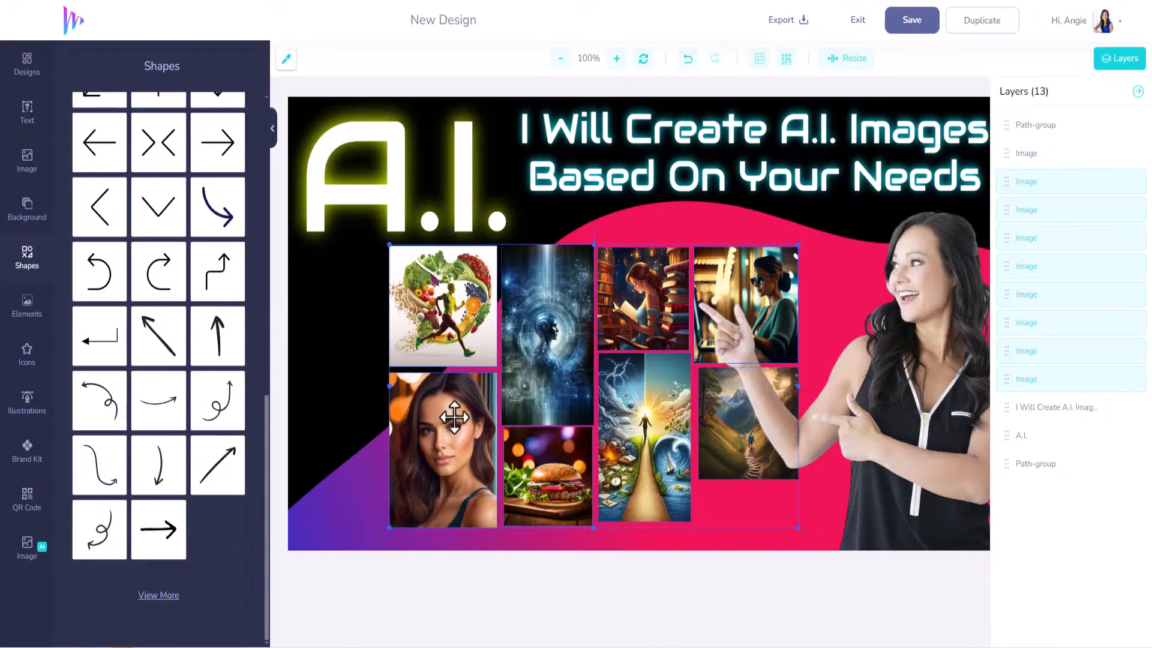
- Add the looped arrow again and place it on the black area beside the collage, rotated to 176 degrees
click(334, 345)
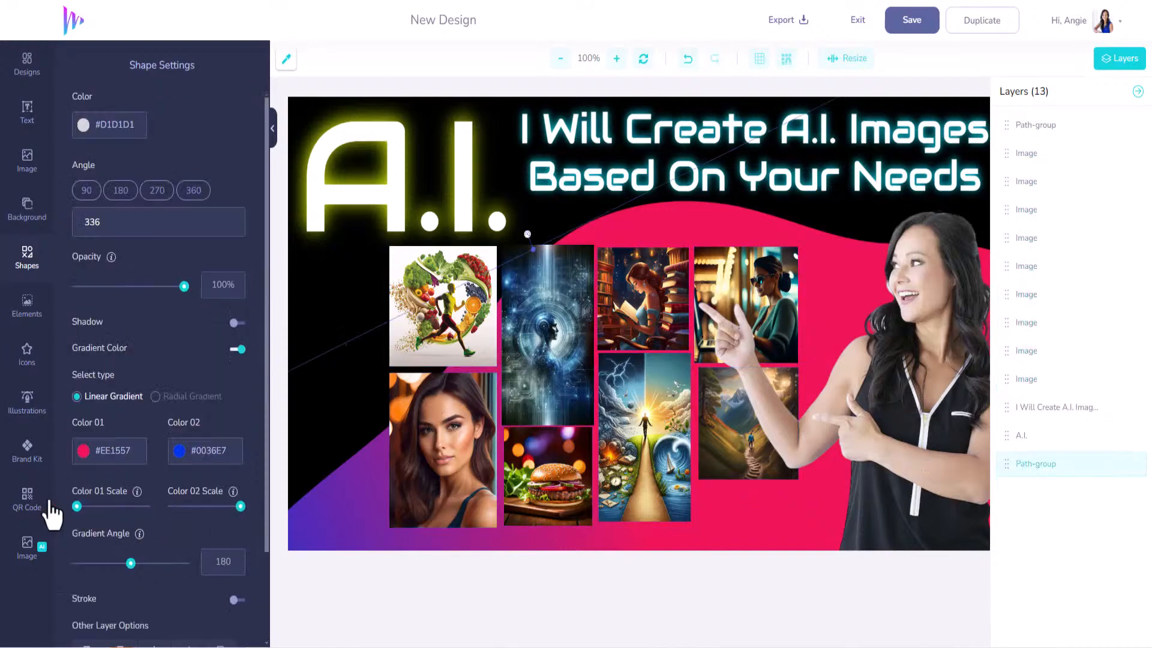
click(33, 269)
click(99, 531)
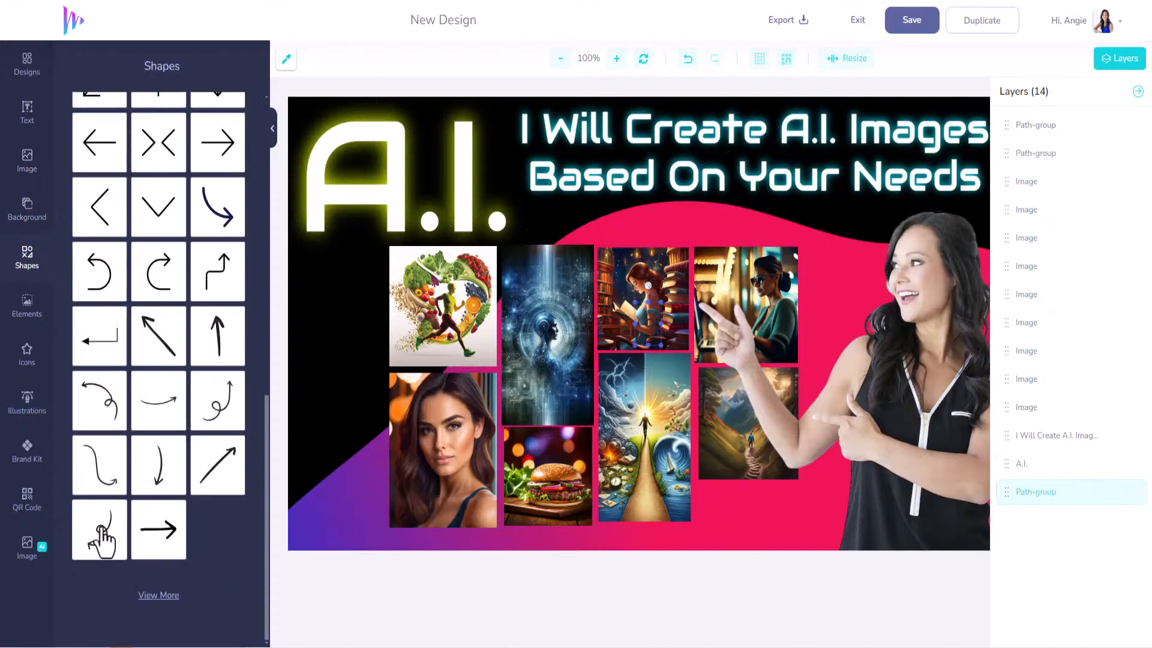
mouse_move(651, 318)
mouse_down()
mouse_move(528, 369)
mouse_move(350, 384)
mouse_move(391, 489)
mouse_move(342, 507)
mouse_move(388, 466)
mouse_move(354, 474)
mouse_up()
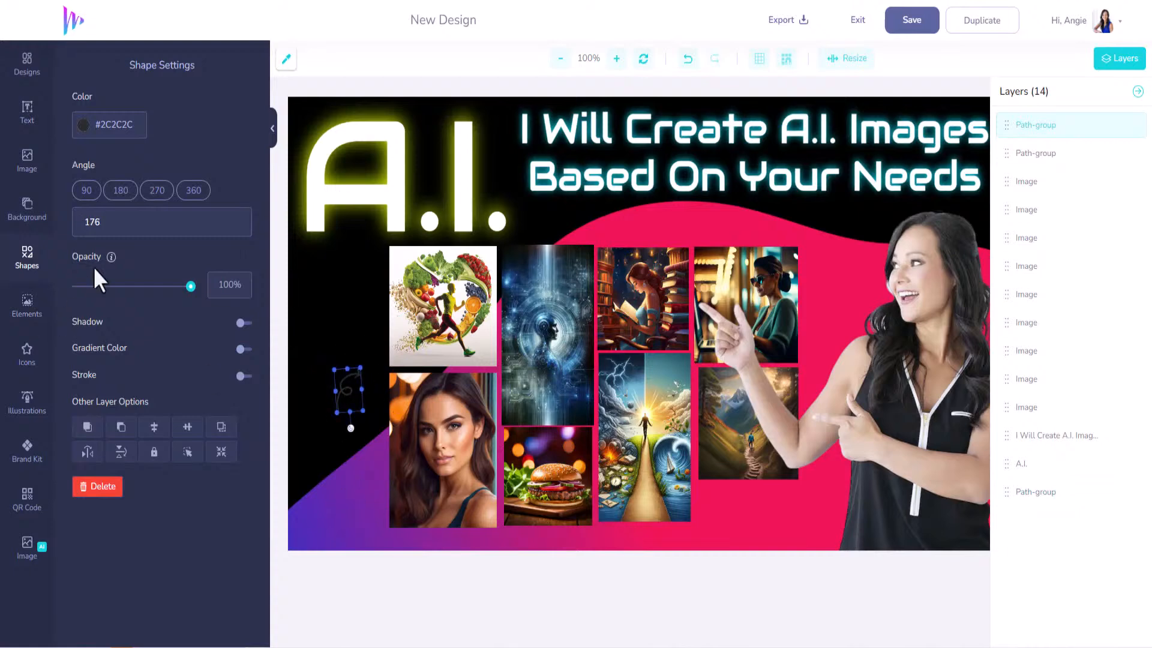
- Color the looped arrow white (#FFFFFF) and enlarge it to fill the dark area beside the collage
click(87, 138)
drag(95, 160, 51, 141)
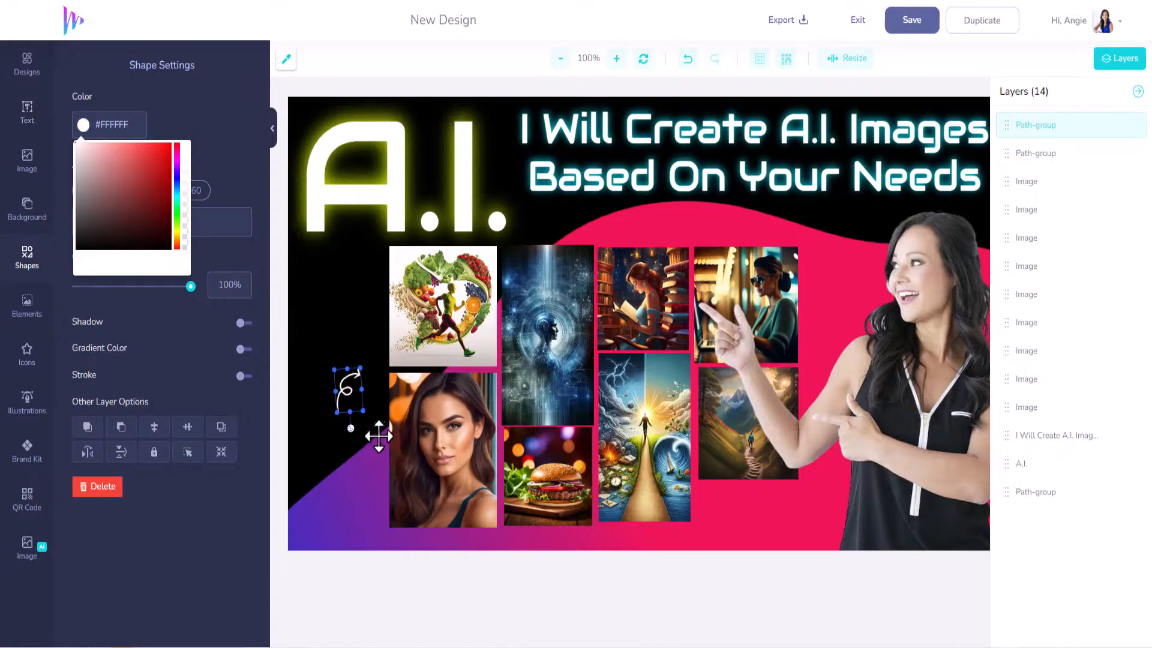
mouse_move(329, 422)
mouse_down()
mouse_move(275, 587)
mouse_move(303, 470)
mouse_up()
drag(356, 360, 348, 367)
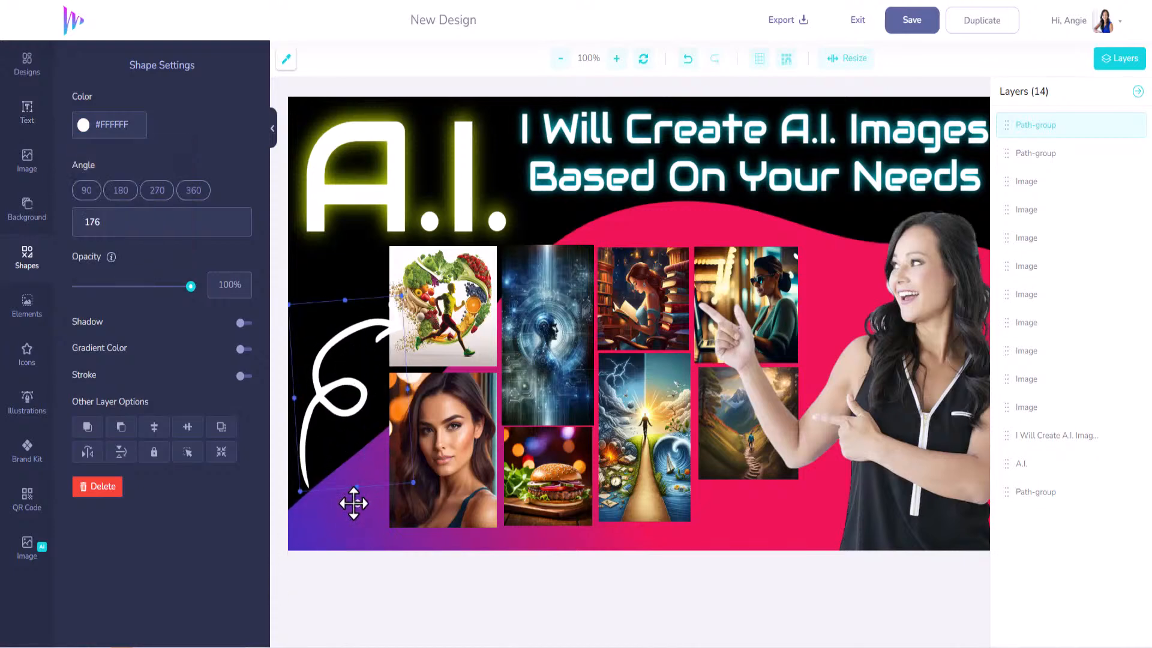
- Rotate the looped arrow to 156 degrees and nudge it so its head points at the first collage image
click(354, 507)
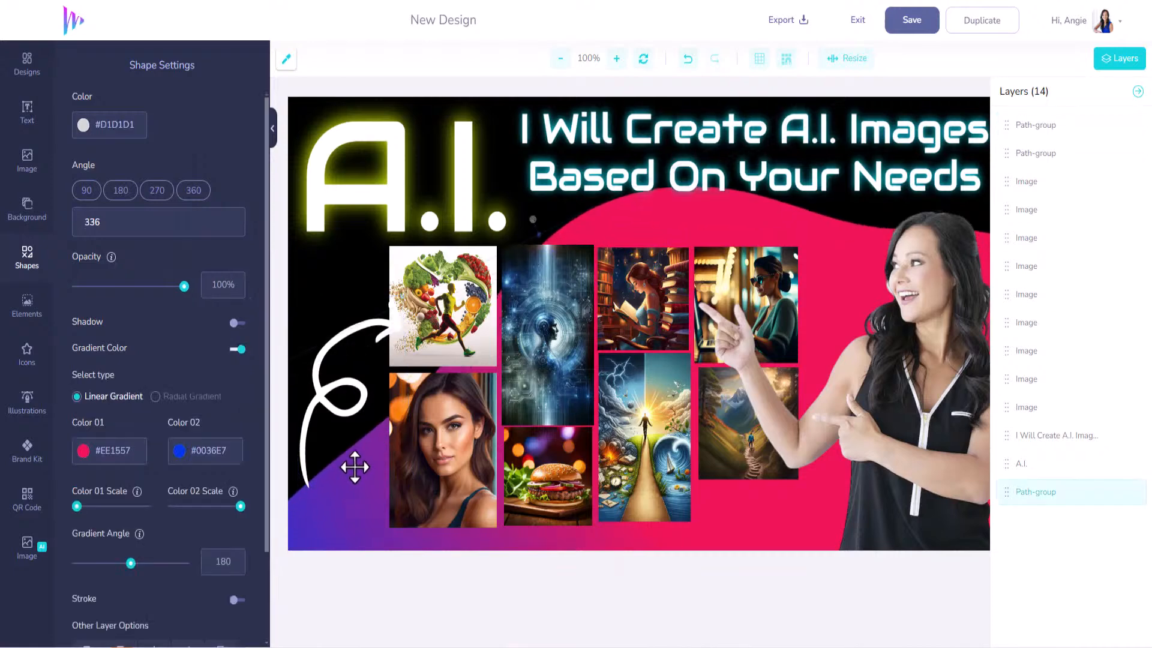
click(339, 403)
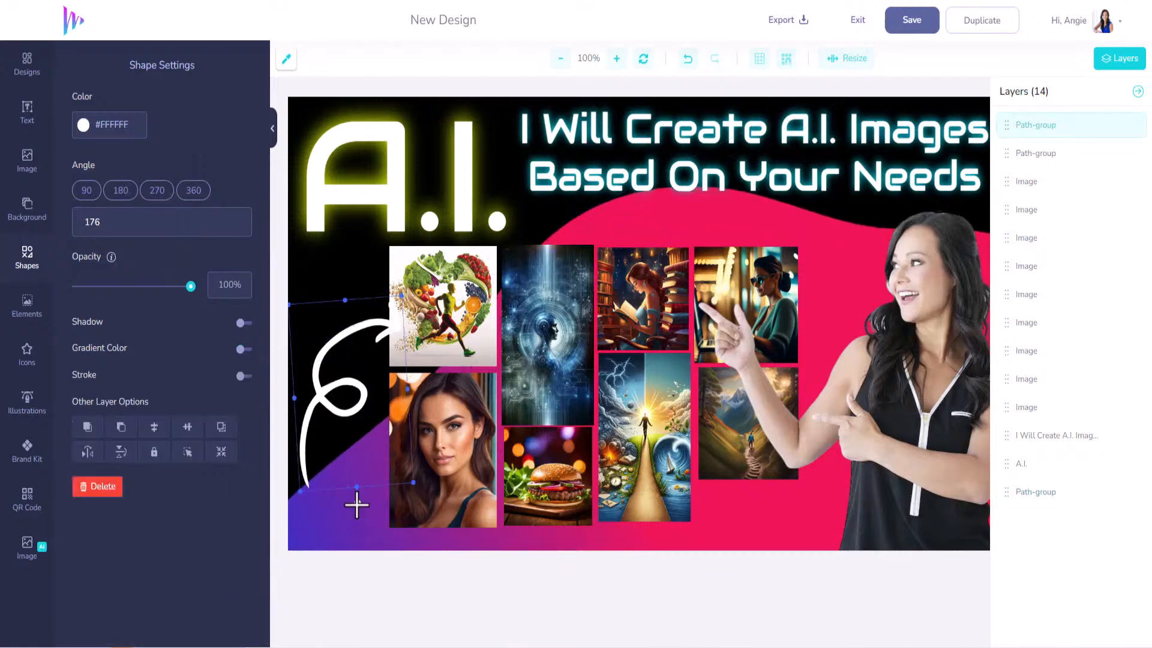
drag(357, 506, 394, 492)
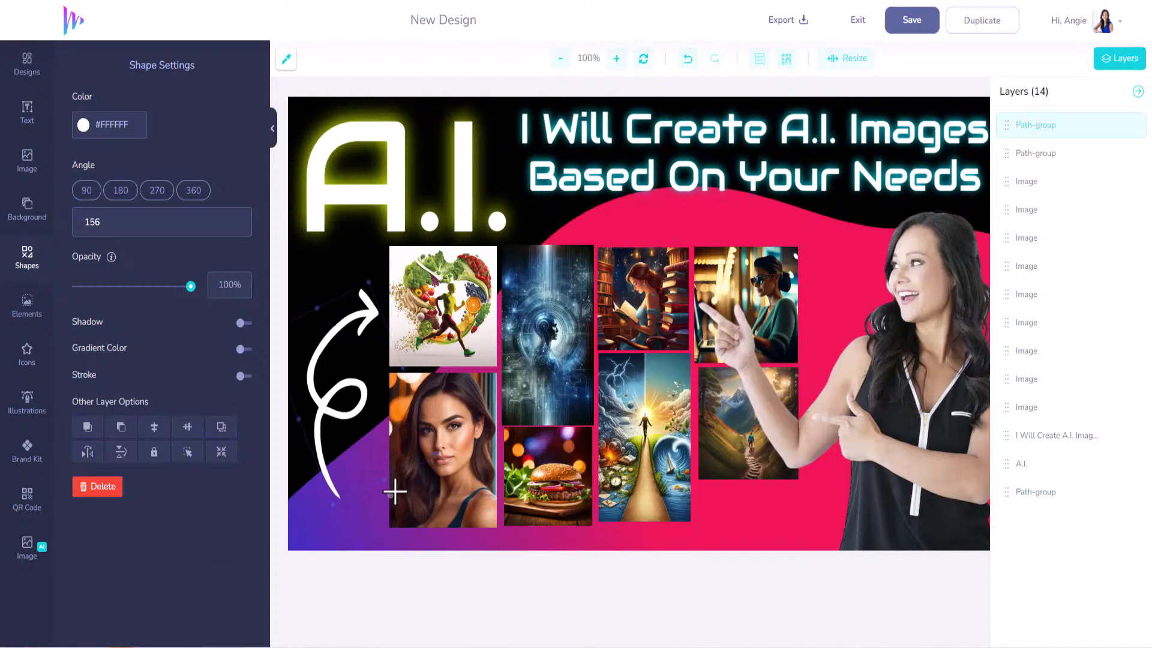
drag(347, 410, 354, 413)
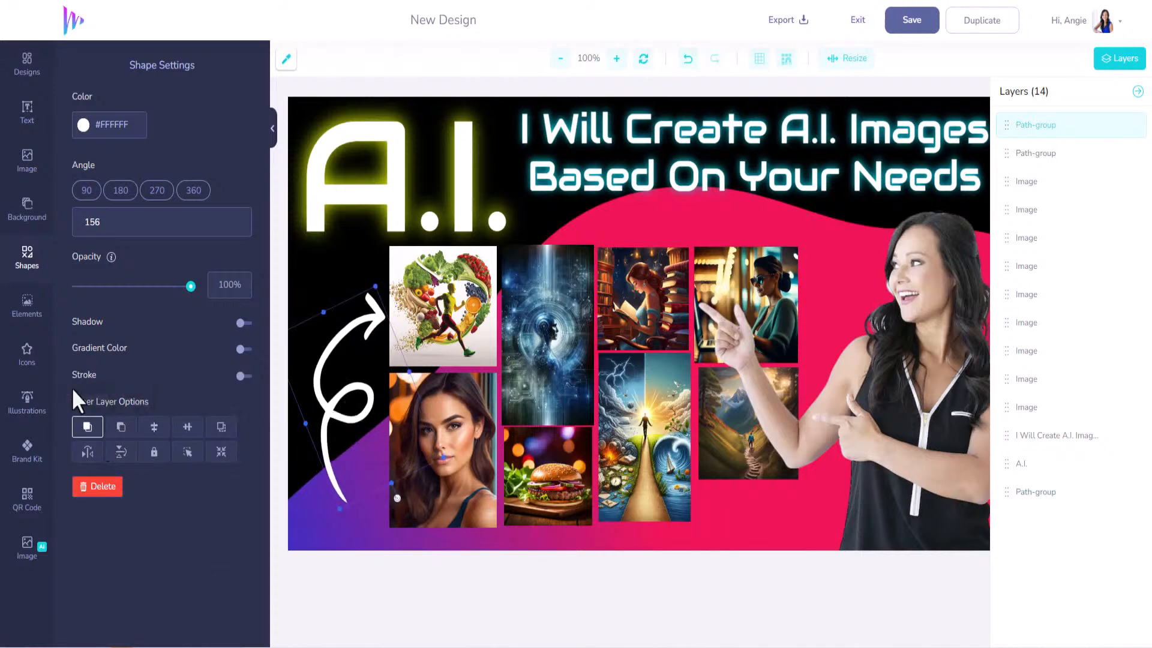
- Turn on the looped arrow's shadow, increase its blur, and lower its horizontal and vertical offsets
click(242, 324)
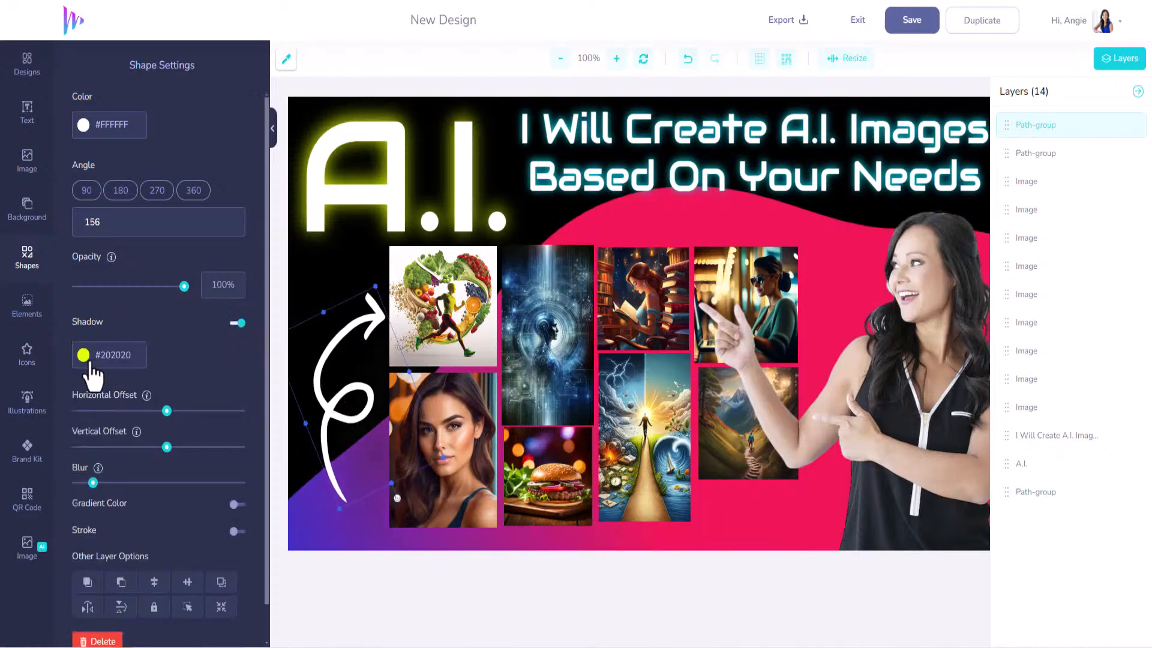
drag(97, 489, 163, 491)
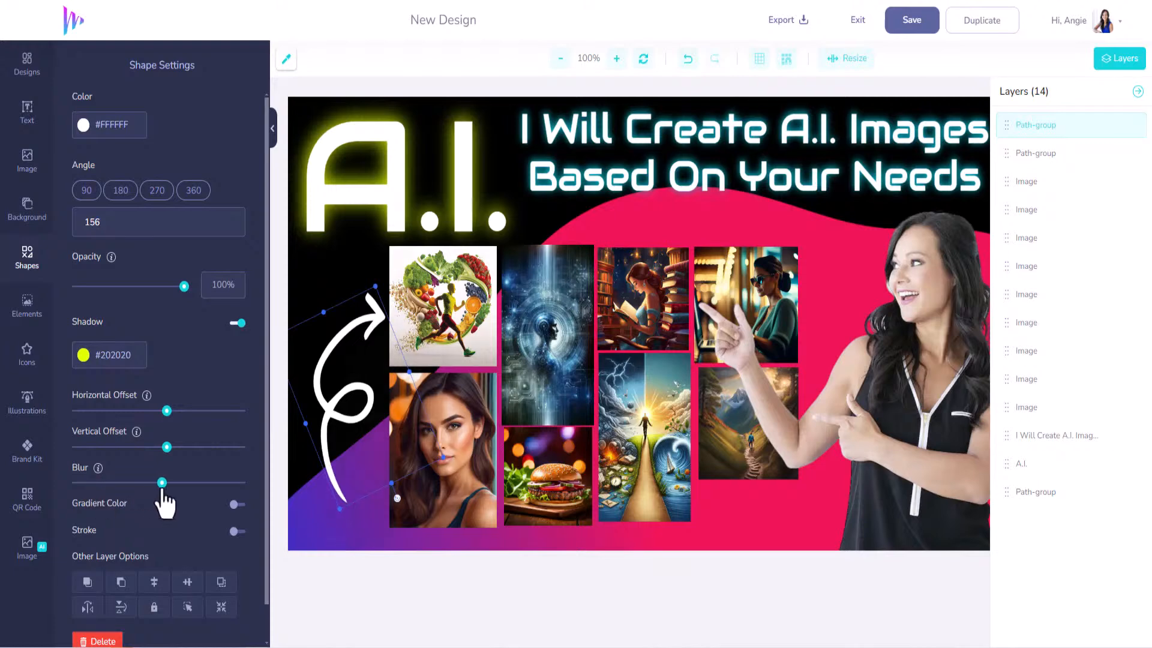
drag(167, 411, 125, 411)
drag(167, 447, 137, 447)
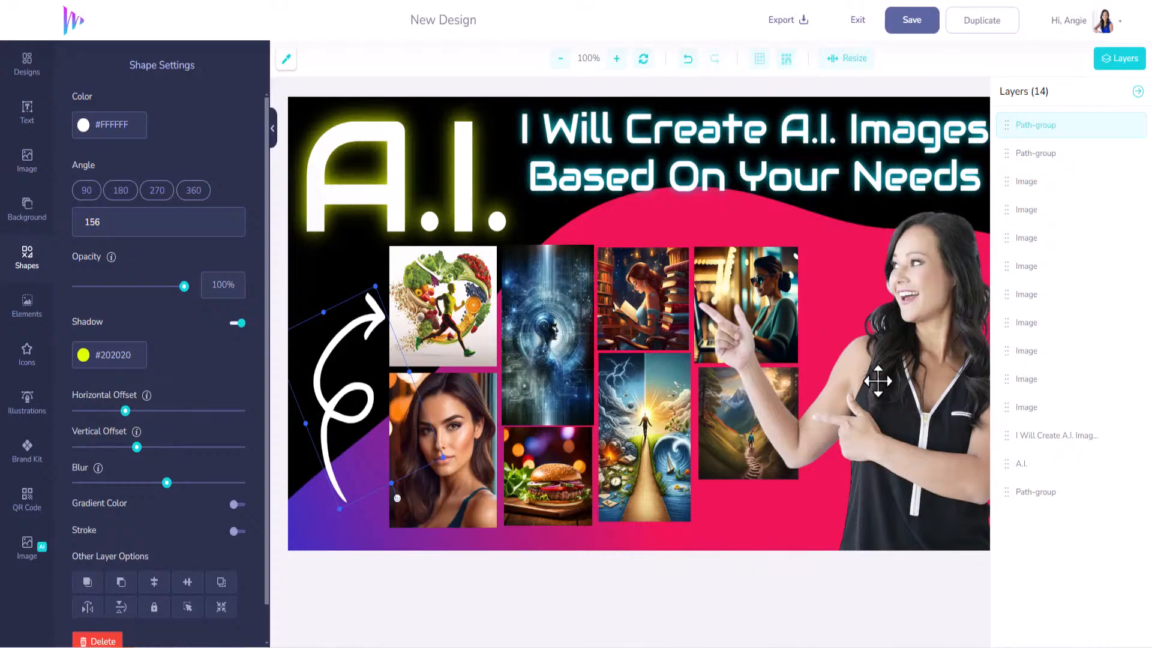
- Hide the layer list, shift the pointing woman slightly toward the collage, and save the design
click(1138, 92)
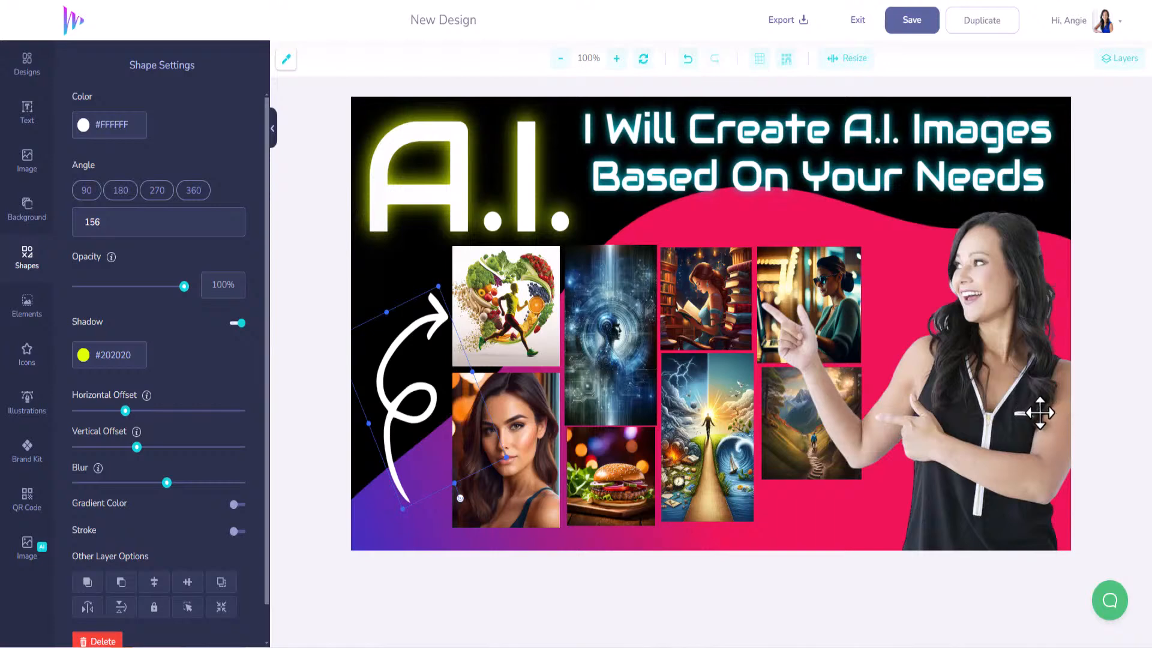
drag(1040, 413, 1032, 412)
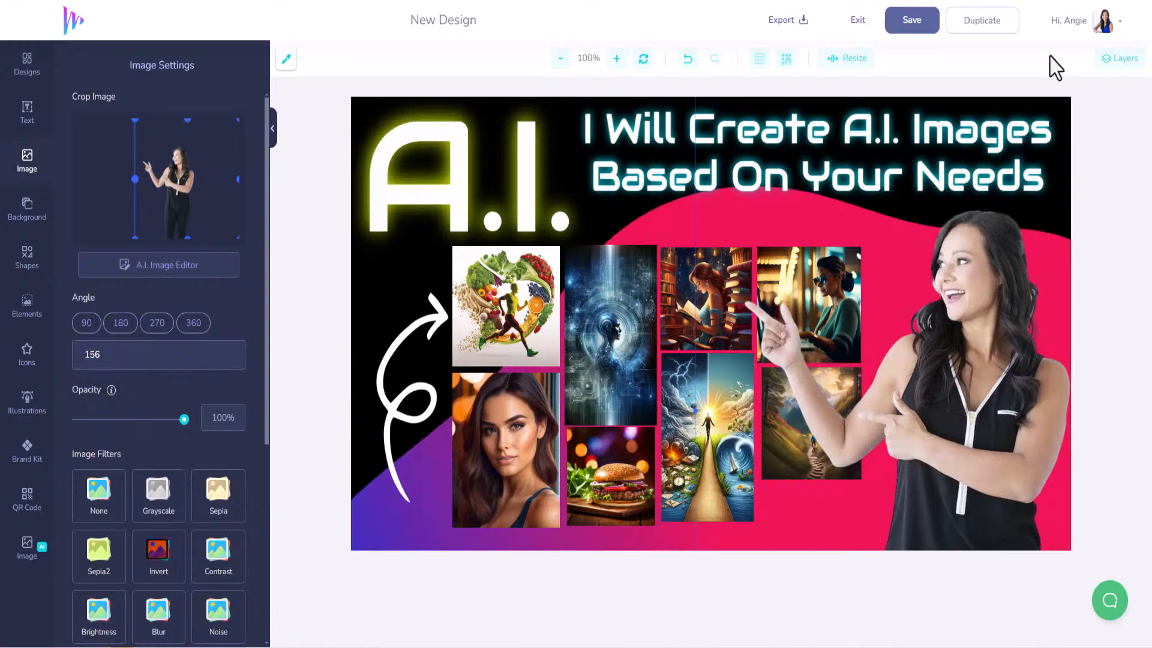
click(912, 21)
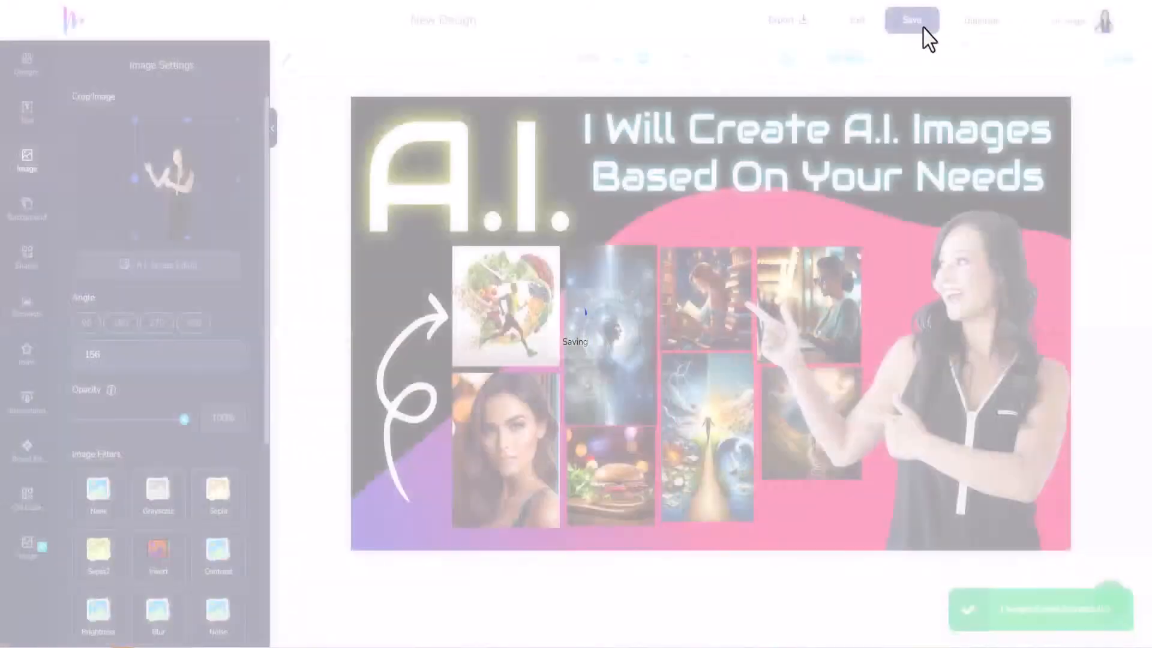